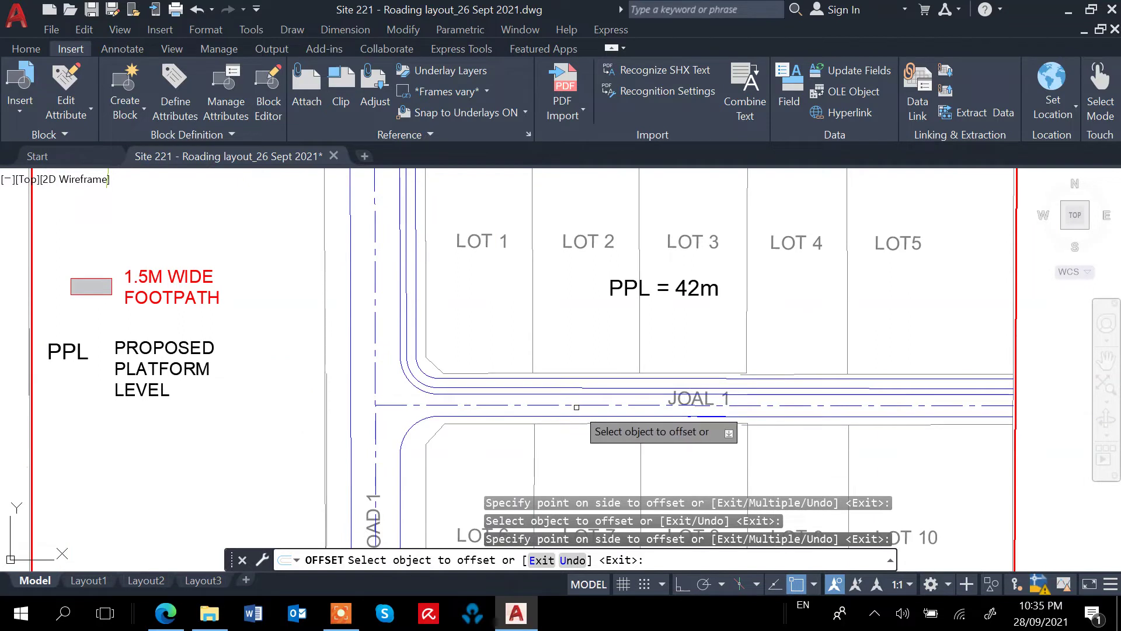
# Step: Join the middle of the three parallel lines around Lot 1, its vertical run, corner arc and Joal 1 run, into one polyline
pyautogui.press('Escape')
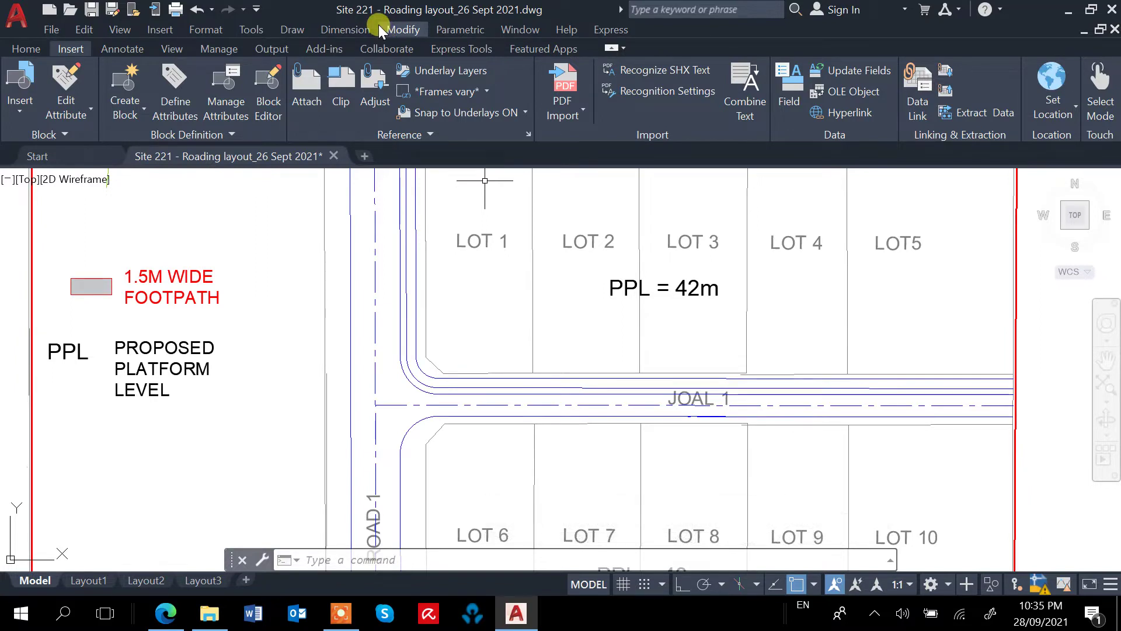
pyautogui.write('PEDIT')
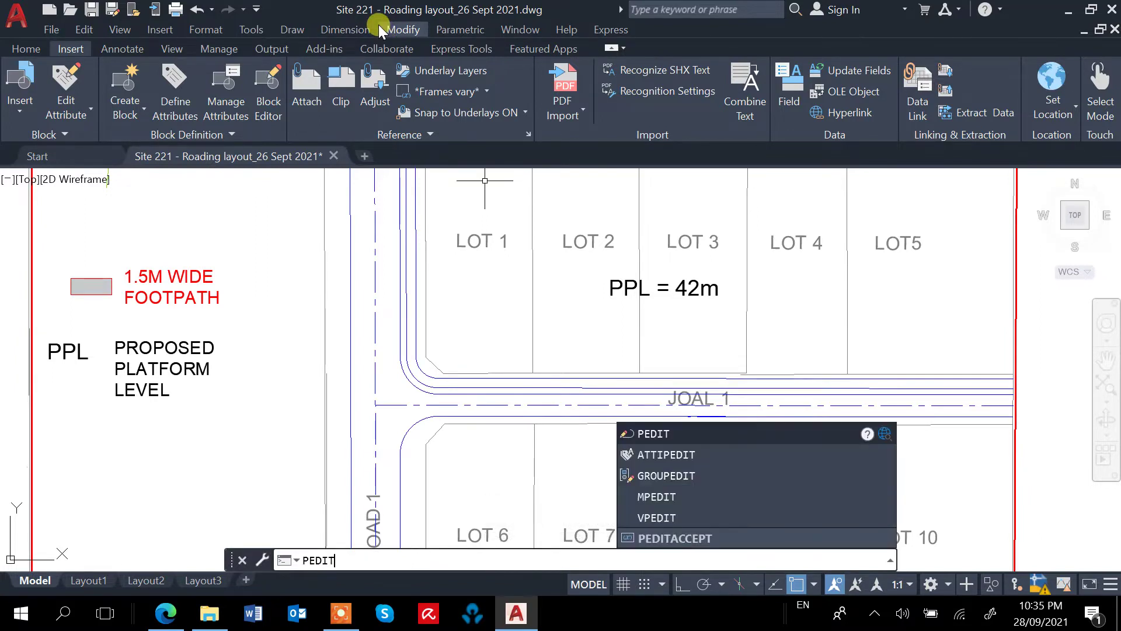
pyautogui.press('Return')
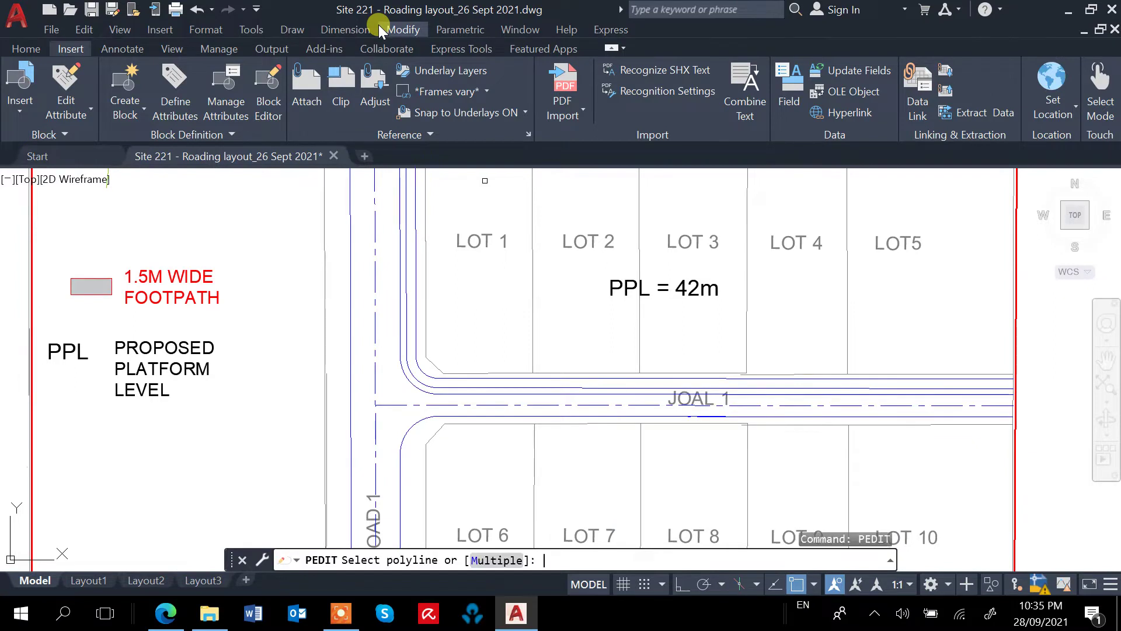
pyautogui.click(407, 328)
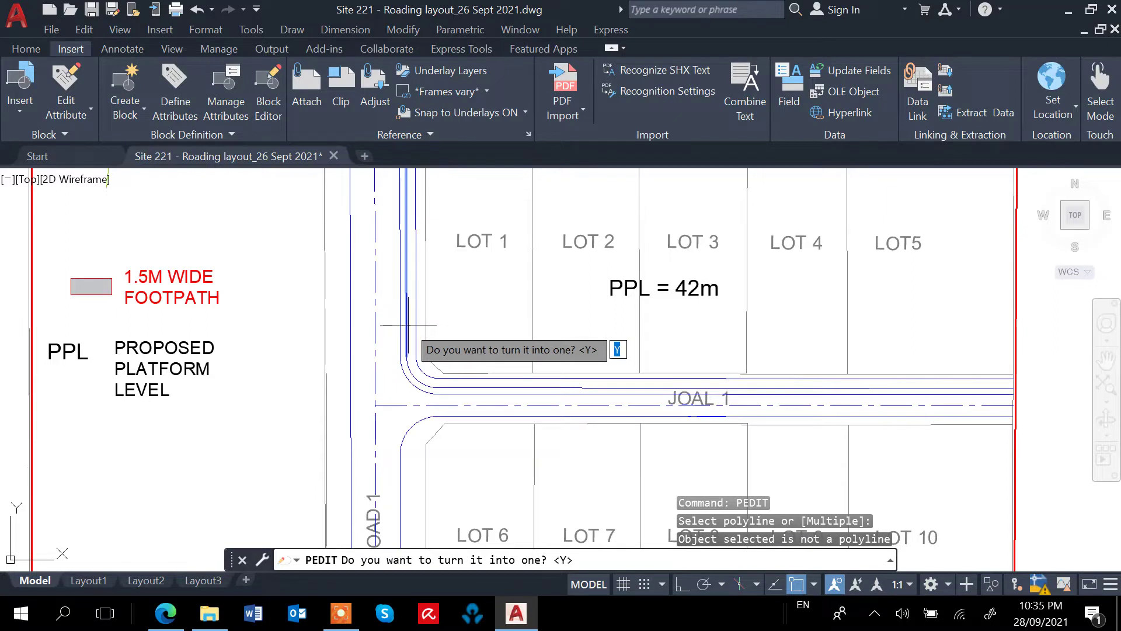
pyautogui.write('y')
pyautogui.press('Return')
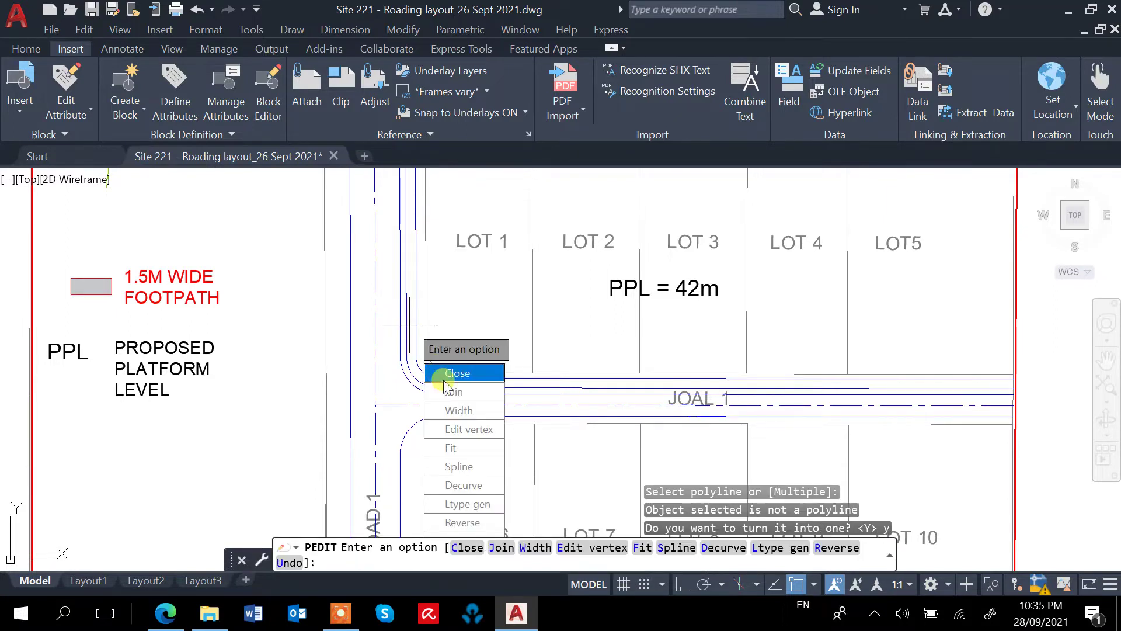
pyautogui.click(451, 391)
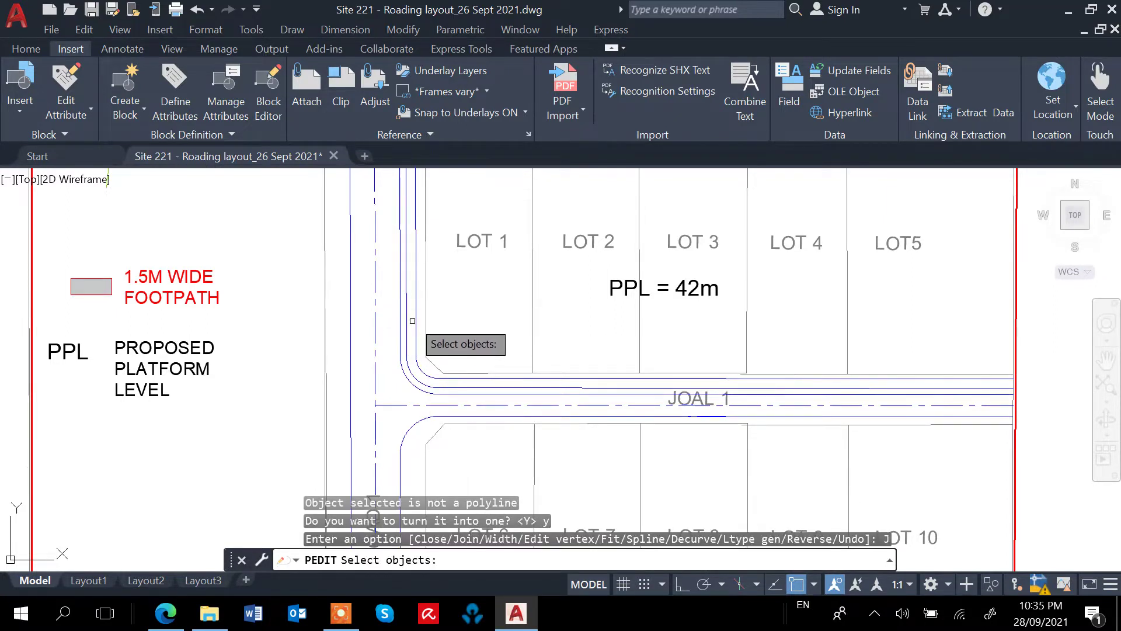
pyautogui.click(408, 330)
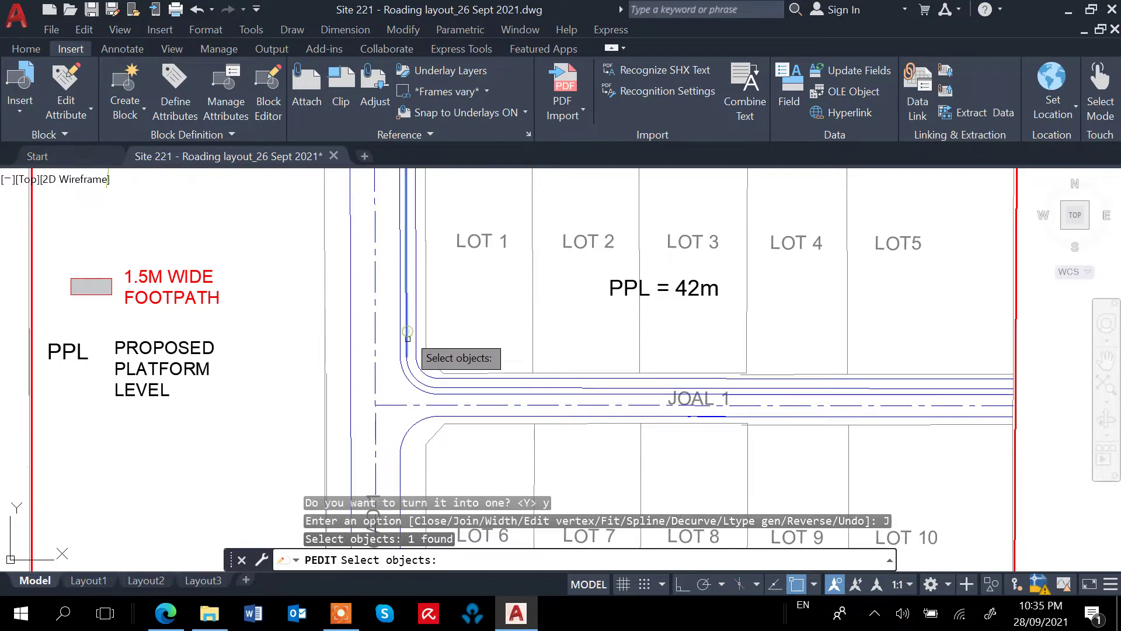
pyautogui.click(410, 368)
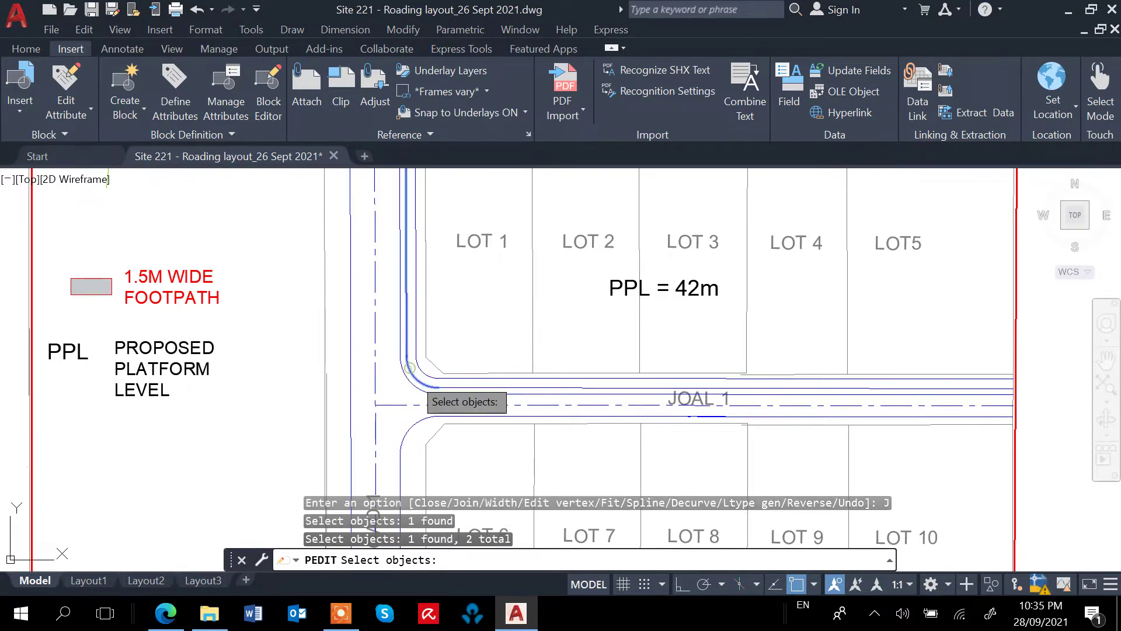
pyautogui.click(475, 389)
pyautogui.press('Return')
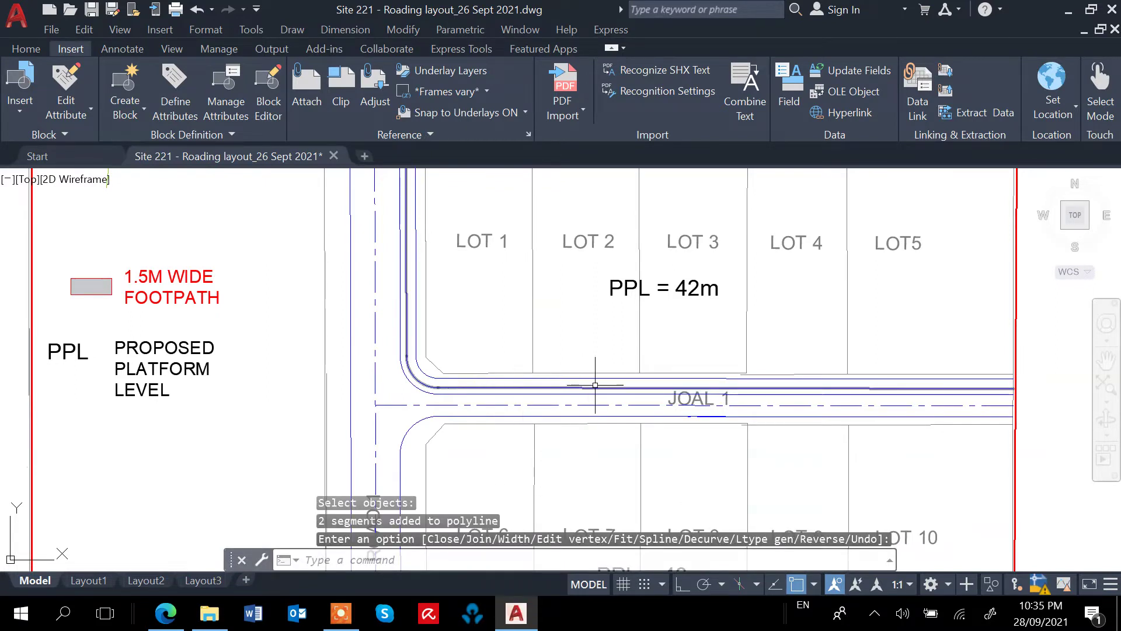
pyautogui.press('Return')
# Step: Join the Joal 1 run, corner arc and vertical run of the parallel line nearest Lot 1 into one polyline
pyautogui.press('Return')
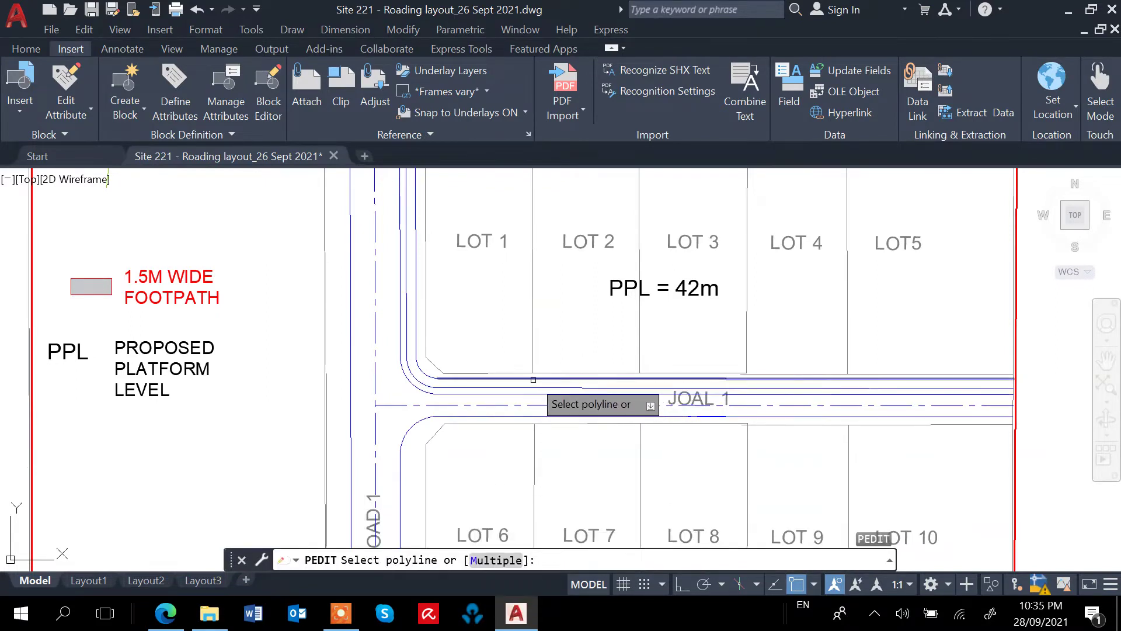
pyautogui.click(533, 380)
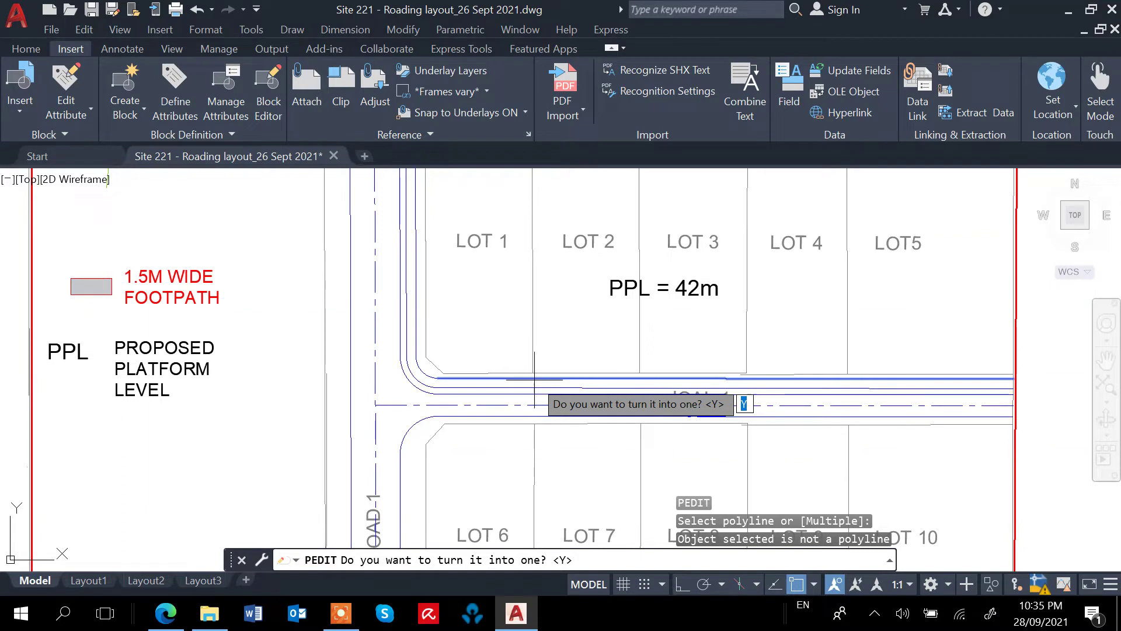
pyautogui.press('Return')
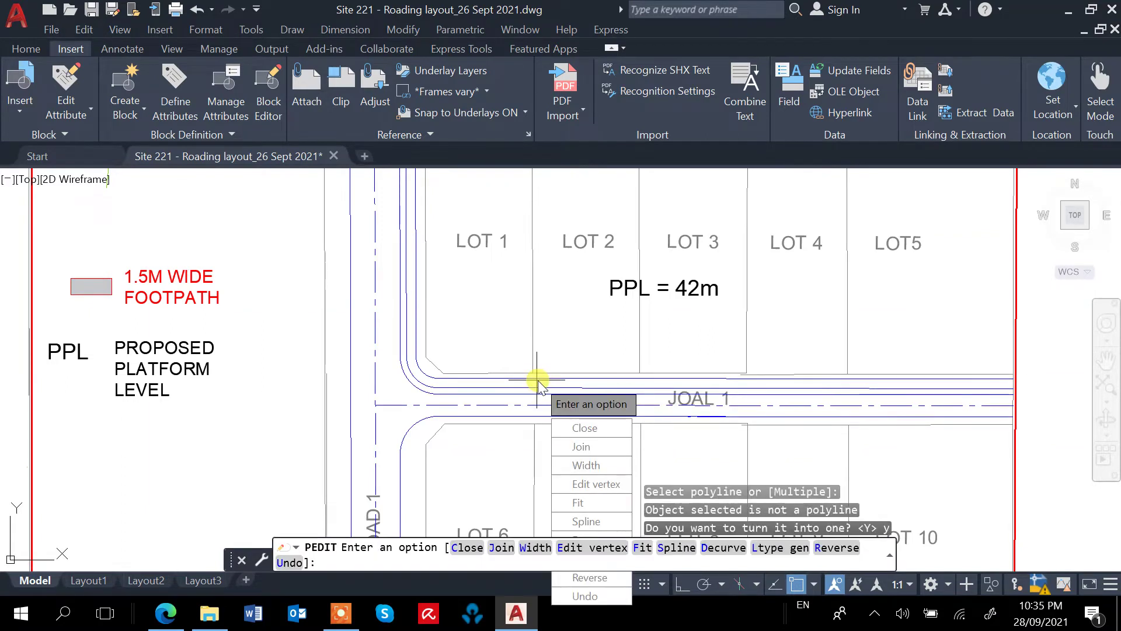
pyautogui.click(581, 446)
pyautogui.click(481, 378)
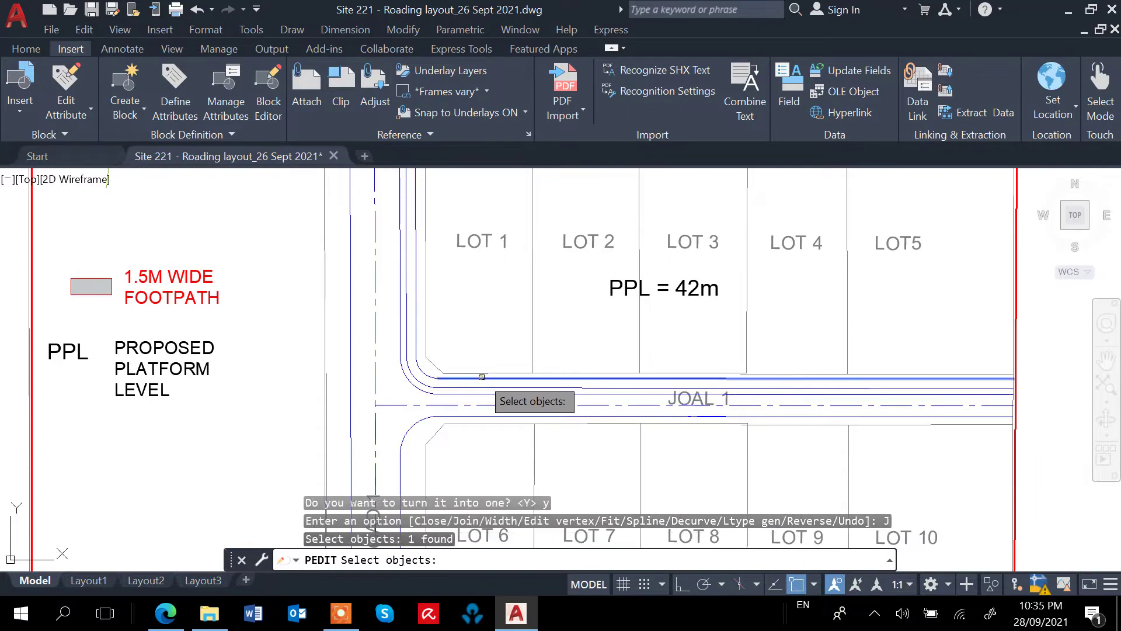
pyautogui.click(427, 375)
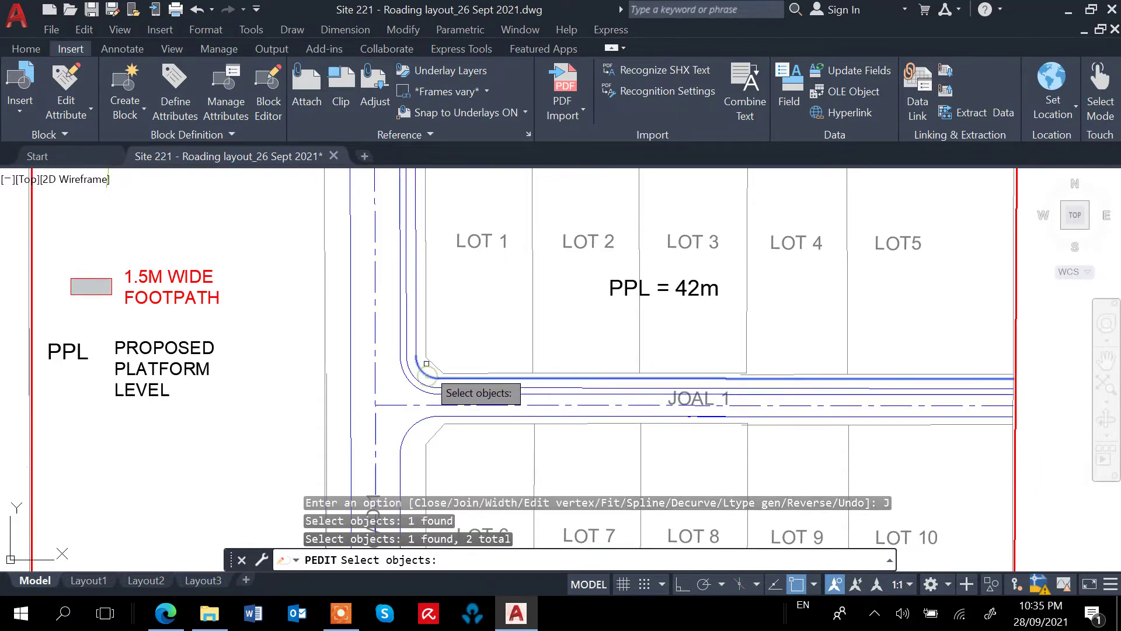
pyautogui.click(418, 334)
pyautogui.press('Return')
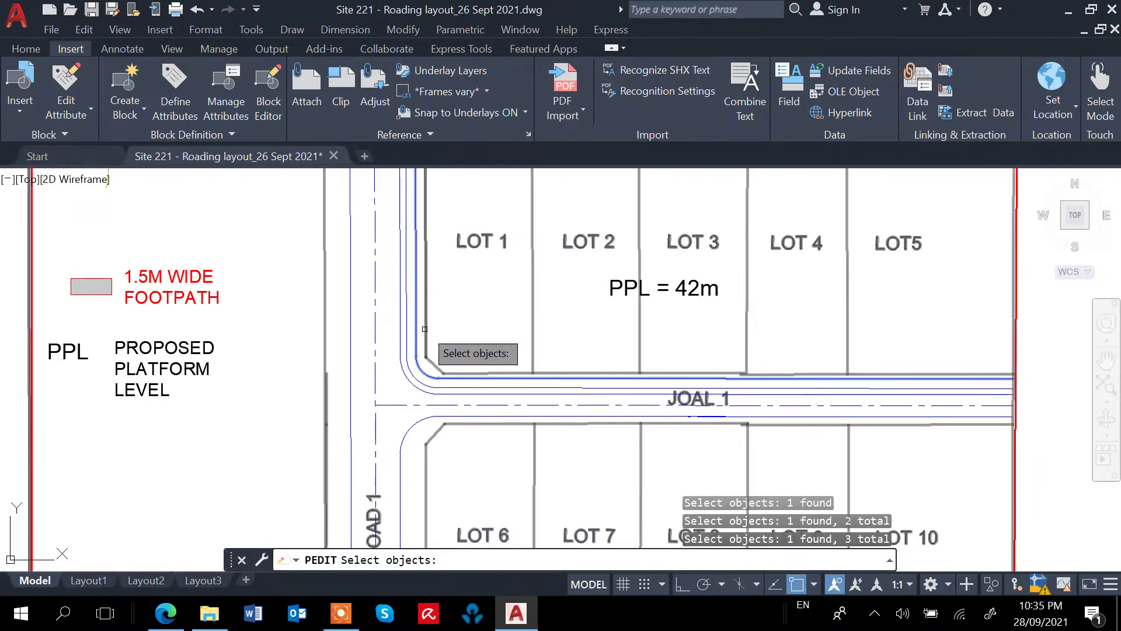
pyautogui.press('Return')
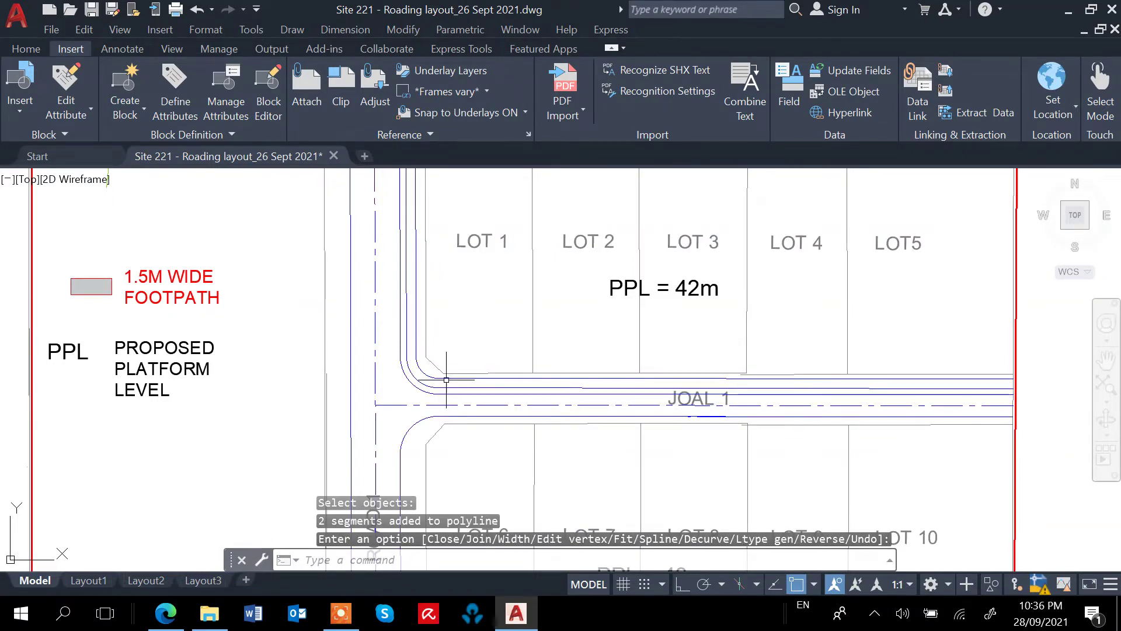
# Step: Draw a line about 3.7 m long on the red site boundary, crossing the footpath lines beside Lot 1 from the kerb line
pyautogui.scroll(-2, 479, 377)
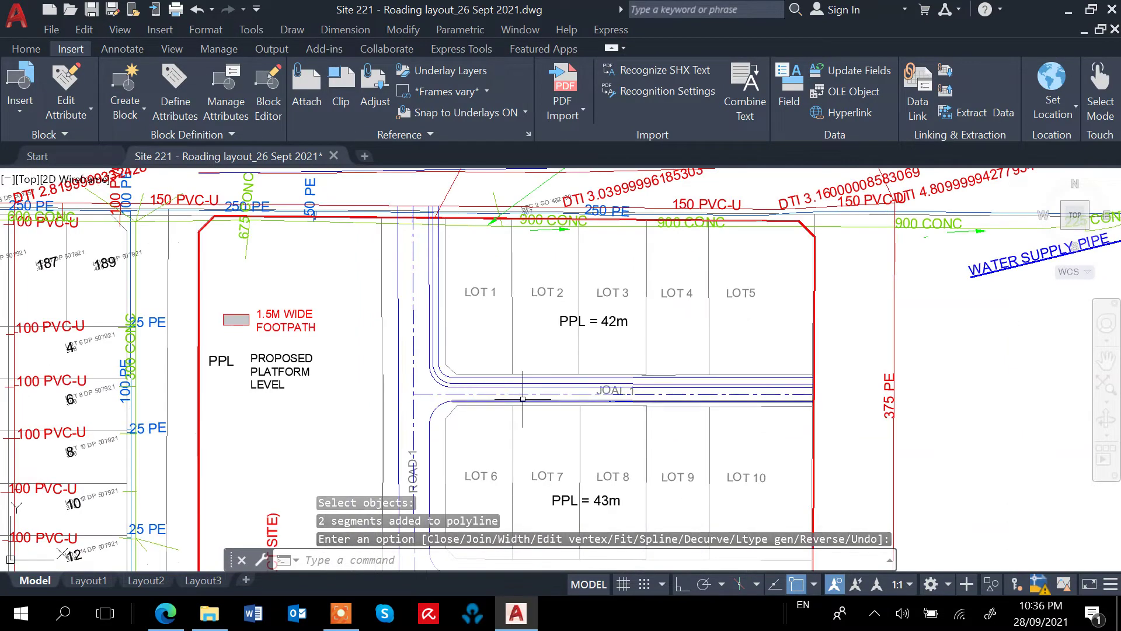
pyautogui.scroll(4, 439, 248)
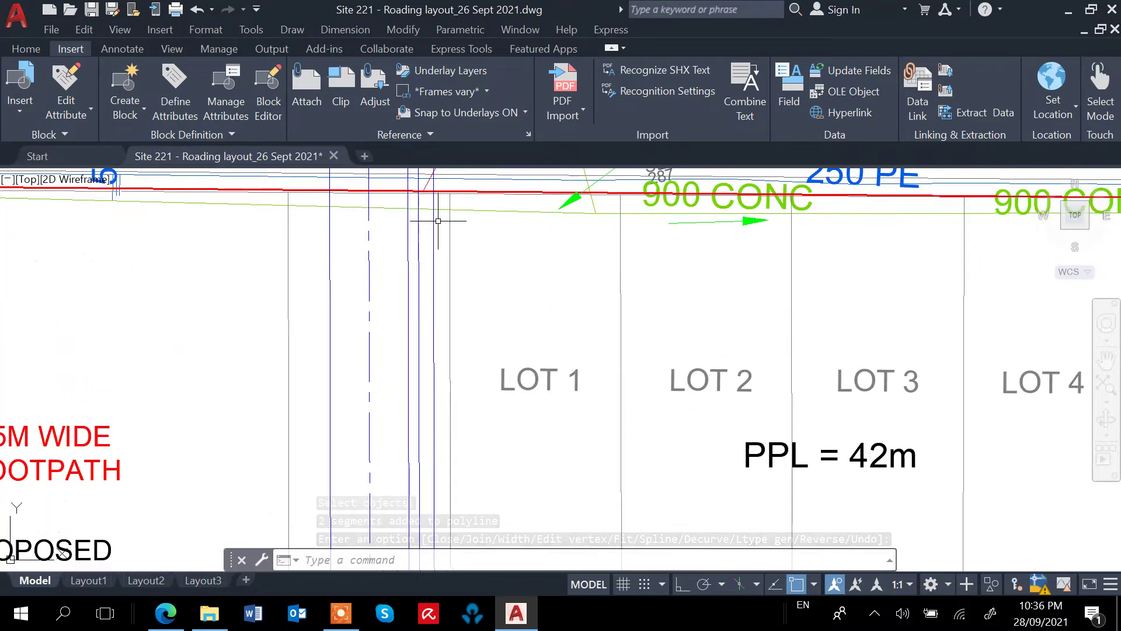
pyautogui.moveTo(441, 261); pyautogui.dragTo(446, 294, button='middle')
pyautogui.scroll(3, 437, 279)
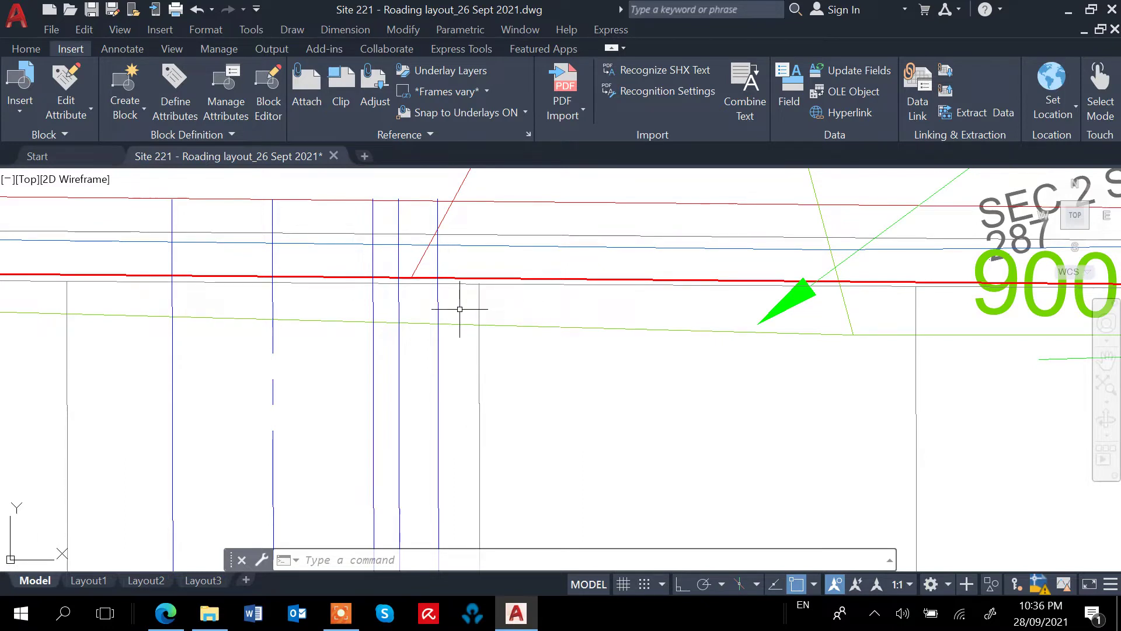
pyautogui.press('Return')
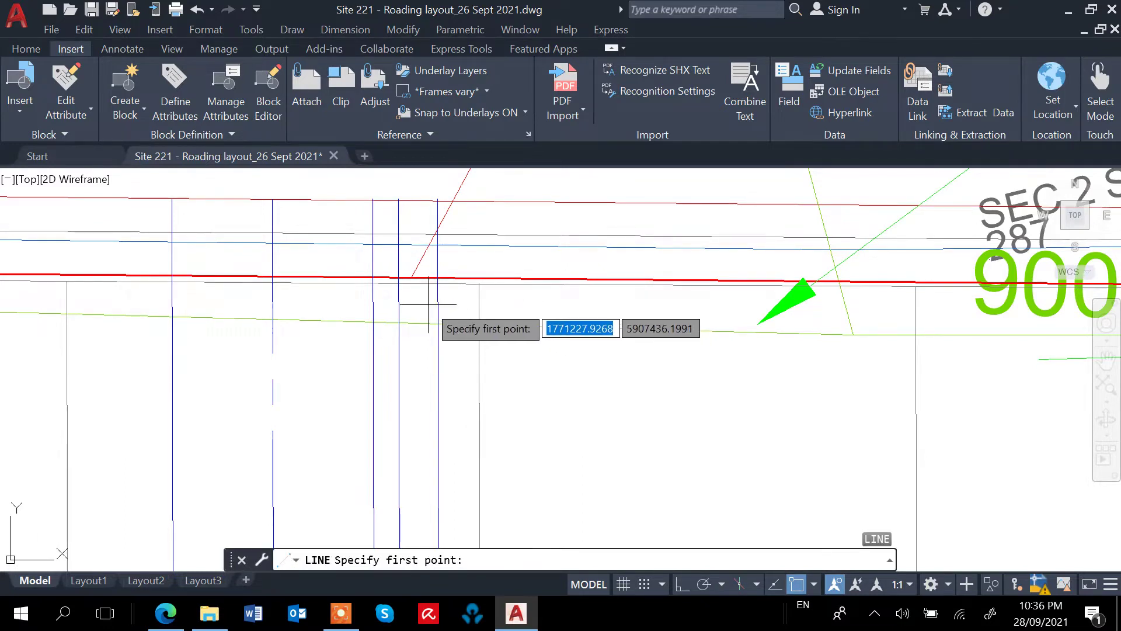
pyautogui.click(373, 277)
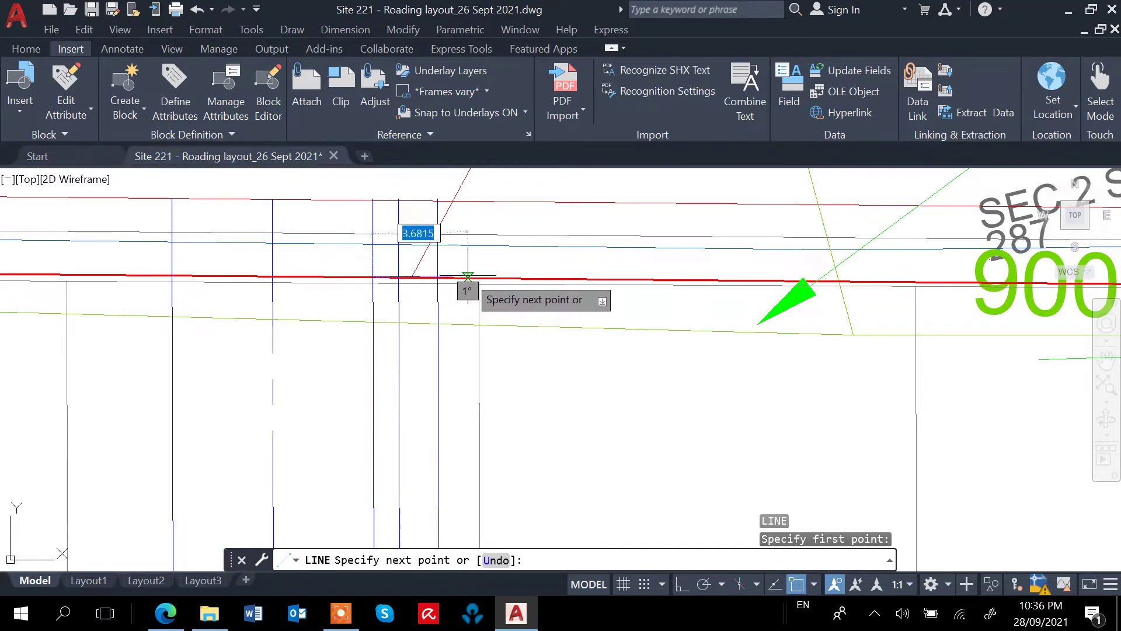
pyautogui.click(469, 276)
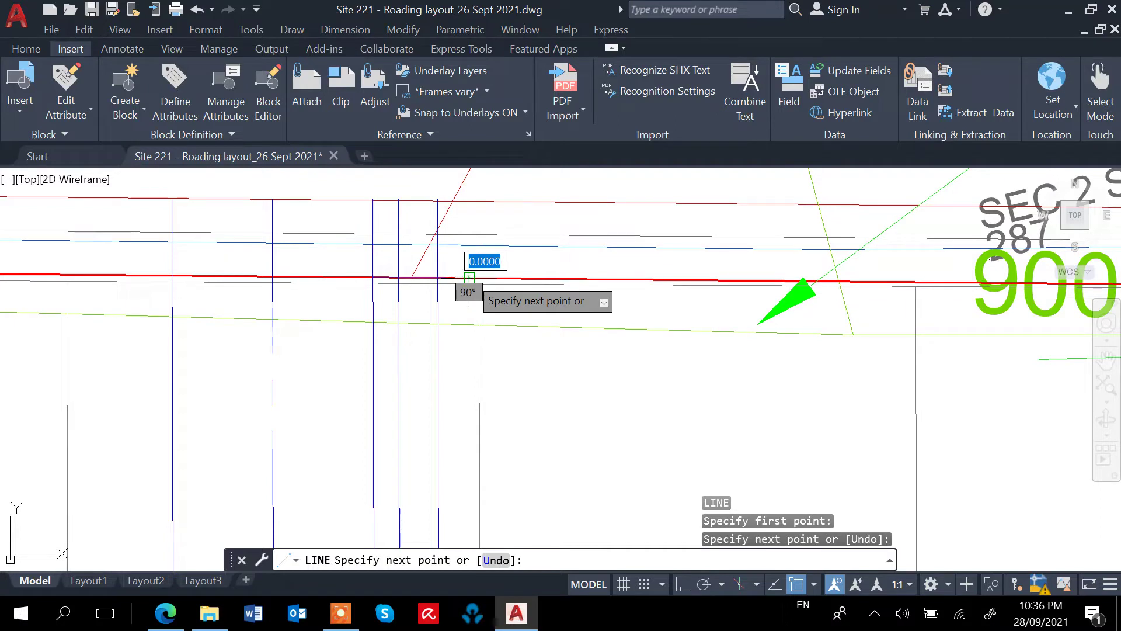
pyautogui.press('Escape')
# Step: Trim the two footpath lines beside Lot 1 where they extend past the red site boundary
pyautogui.write('tr')
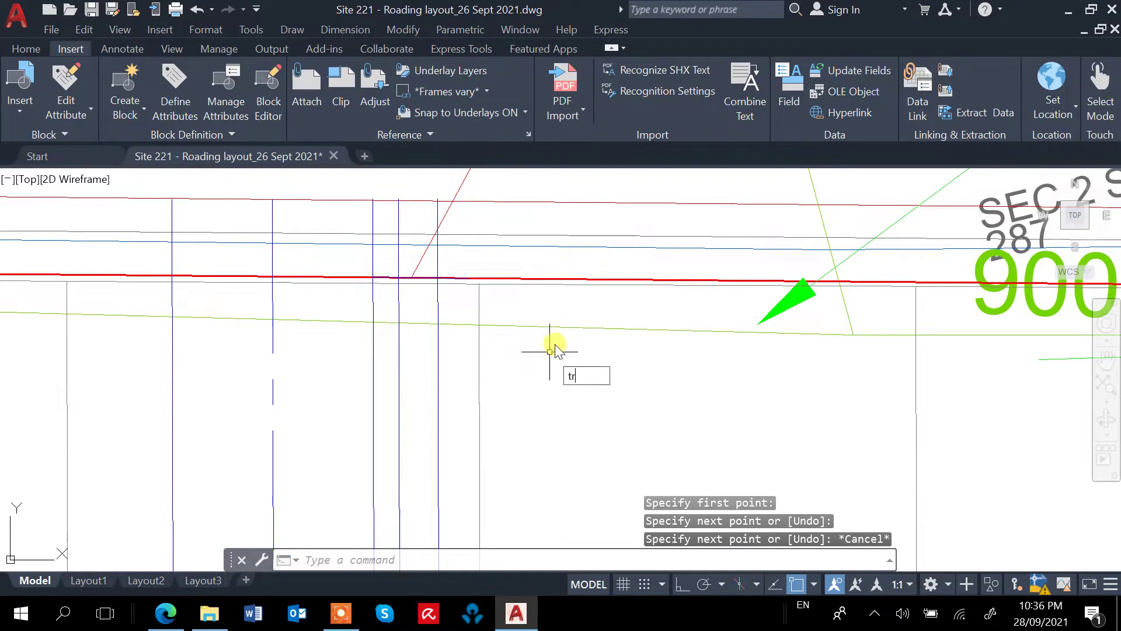
pyautogui.write('im')
pyautogui.press('Return')
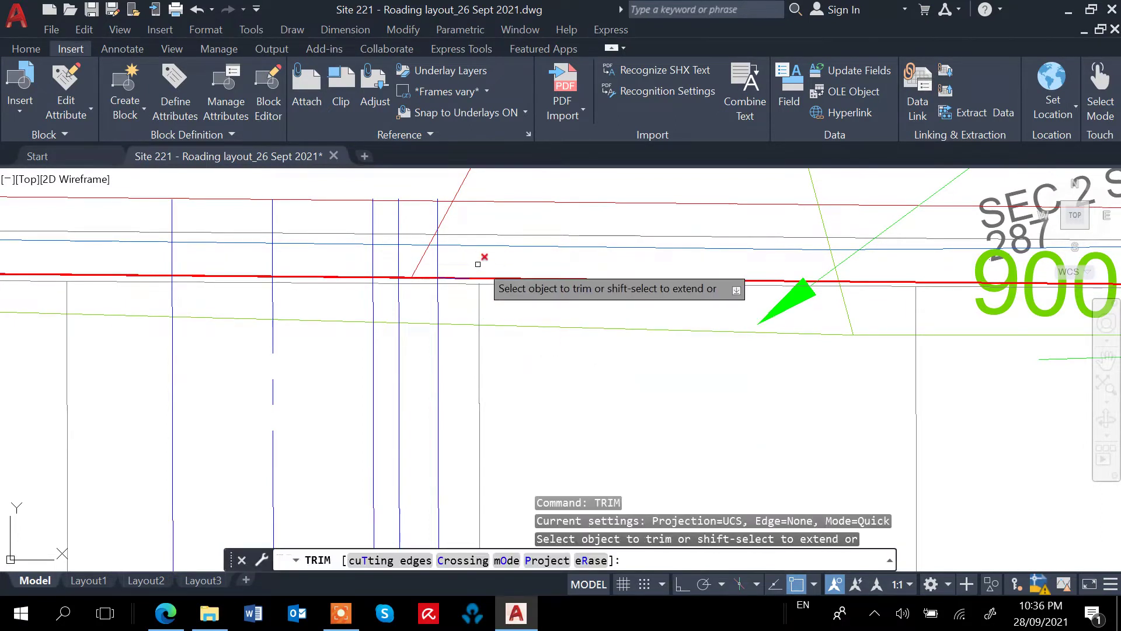
pyautogui.click(438, 260)
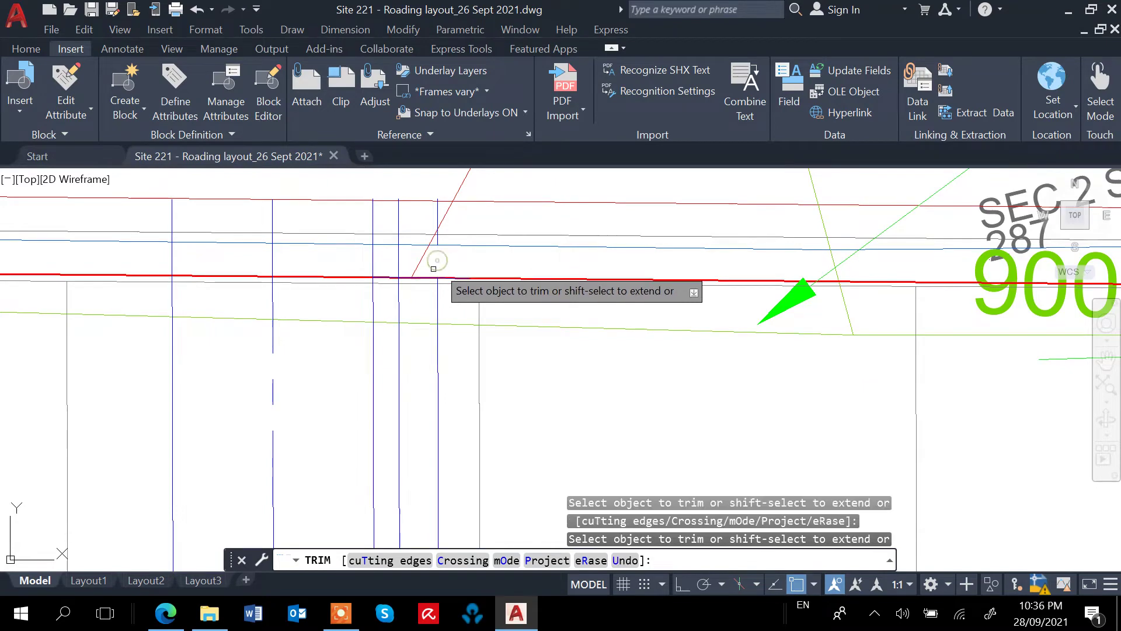
pyautogui.click(399, 256)
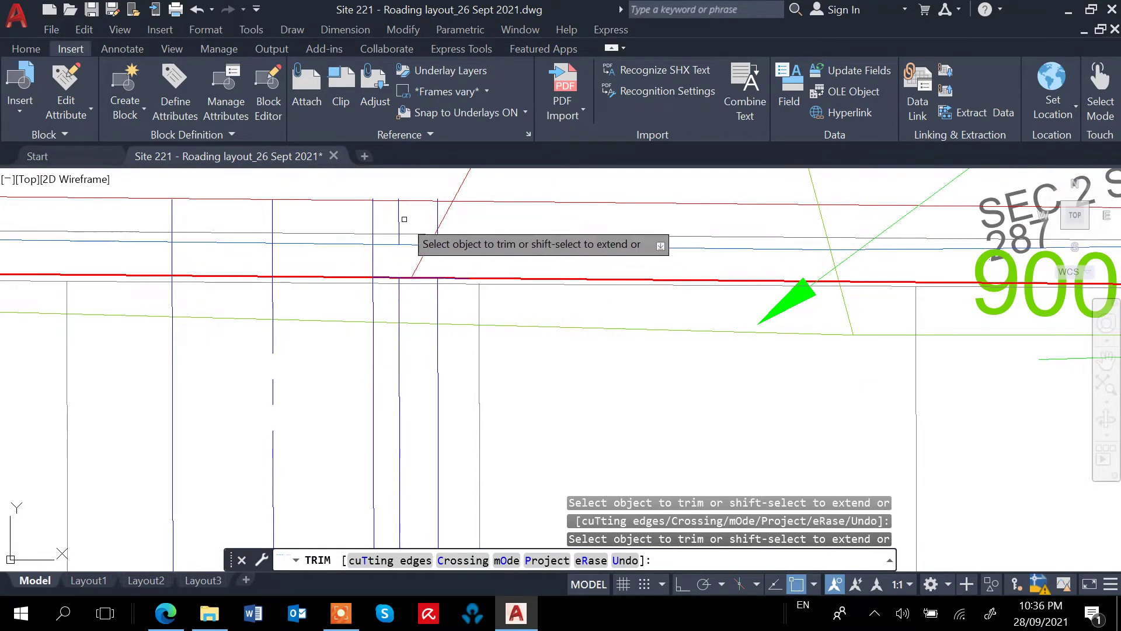
pyautogui.click(438, 214)
pyautogui.scroll(4, 444, 231)
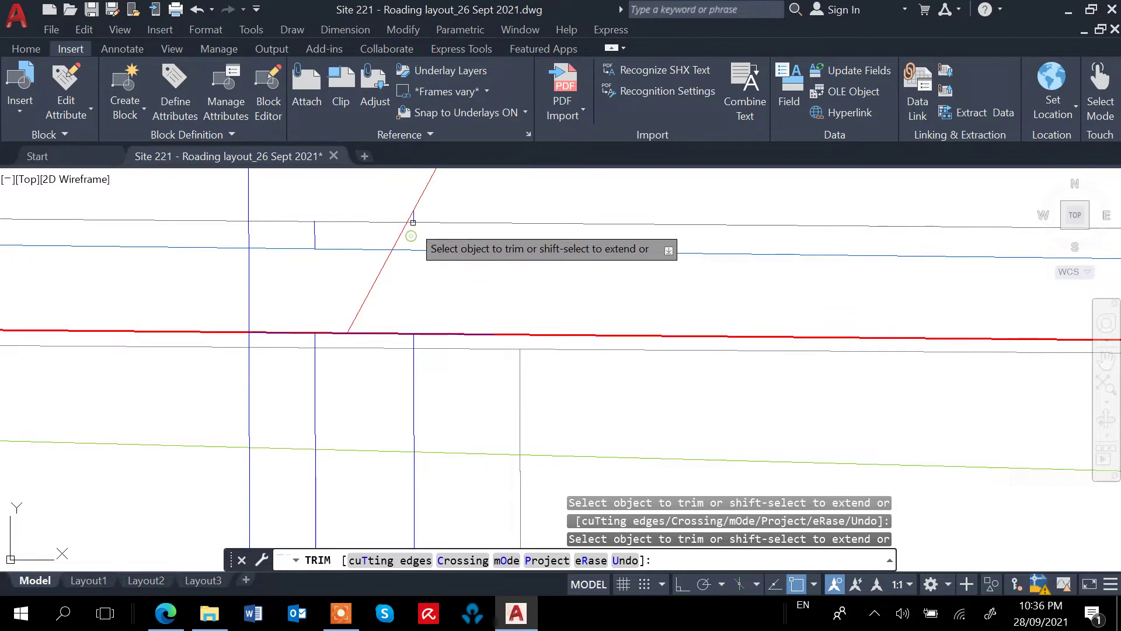
pyautogui.click(414, 217)
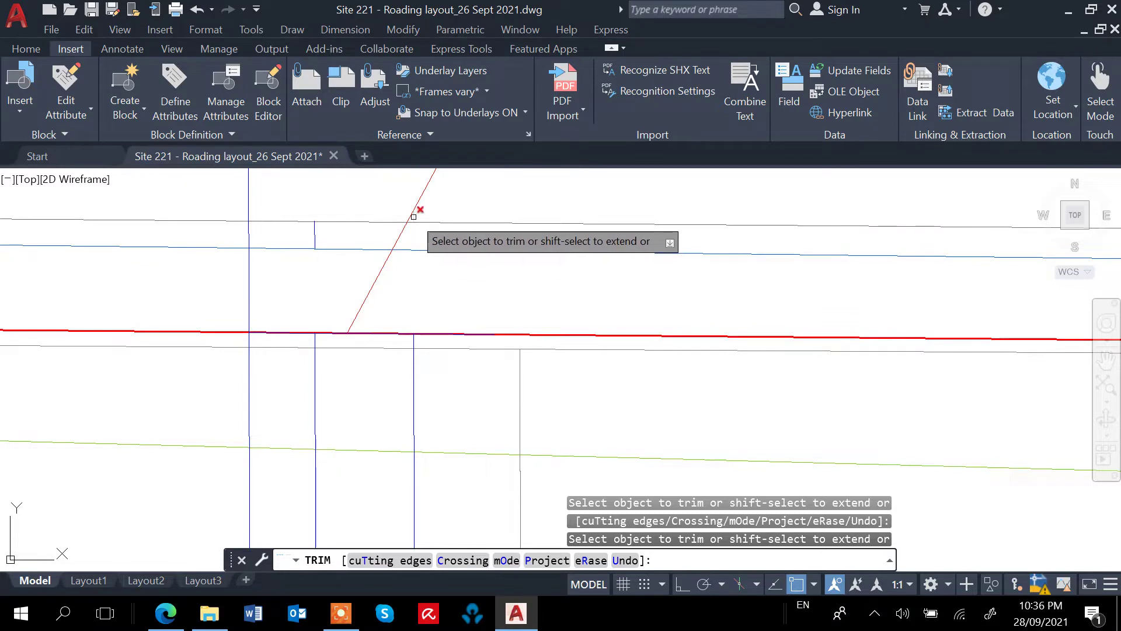
pyautogui.click(316, 237)
pyautogui.press('Return')
pyautogui.scroll(-6, 409, 264)
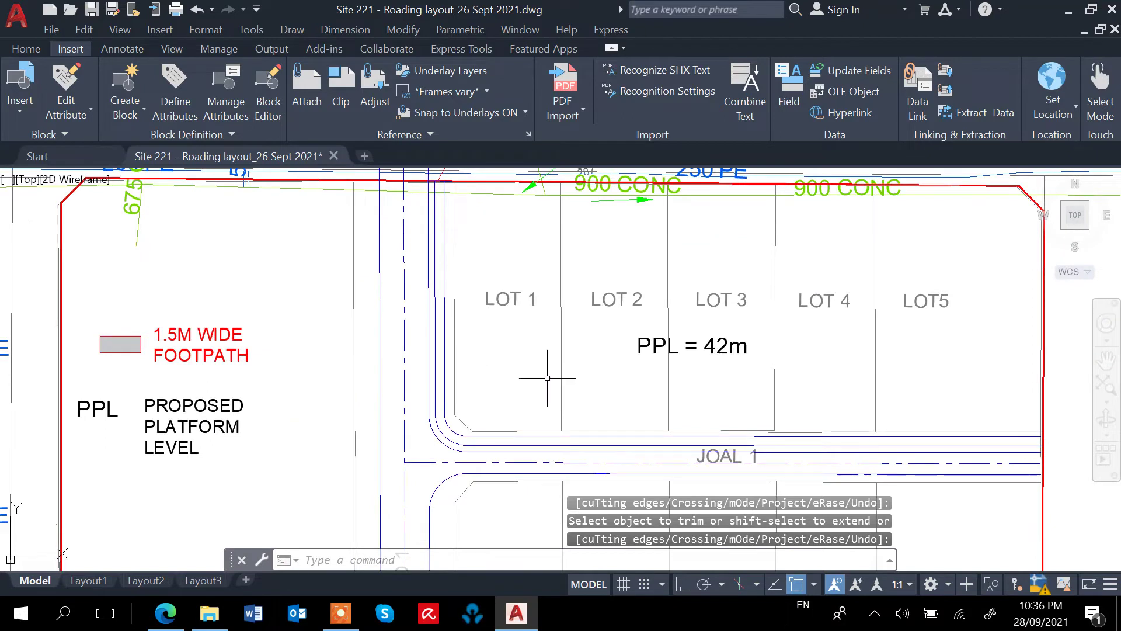
pyautogui.write('cp')
pyautogui.press('Return')
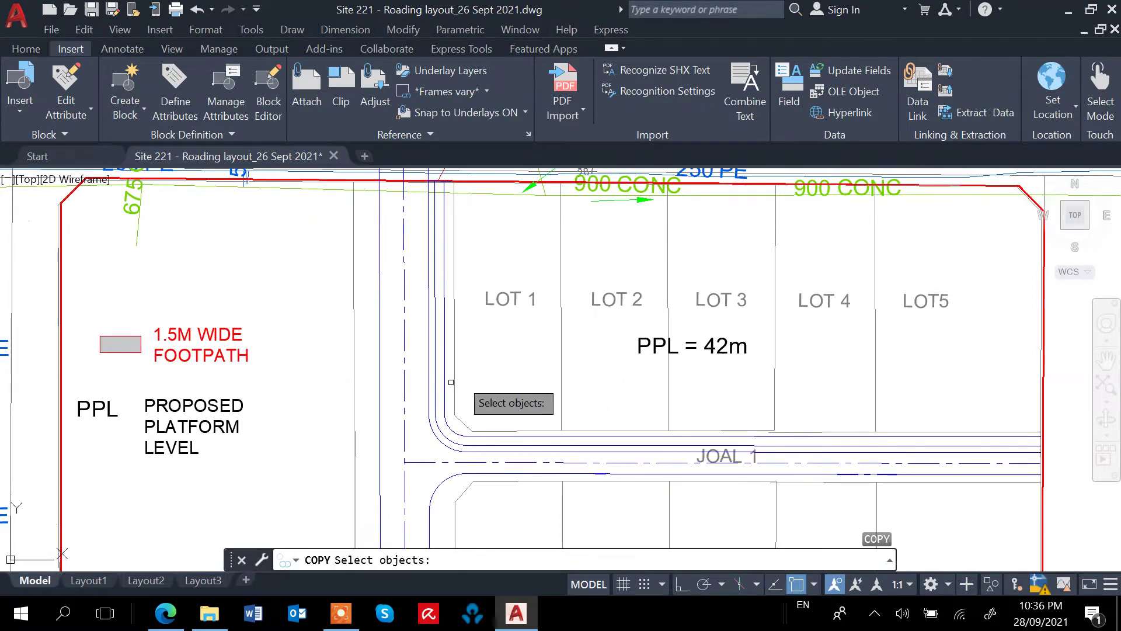
pyautogui.click(435, 383)
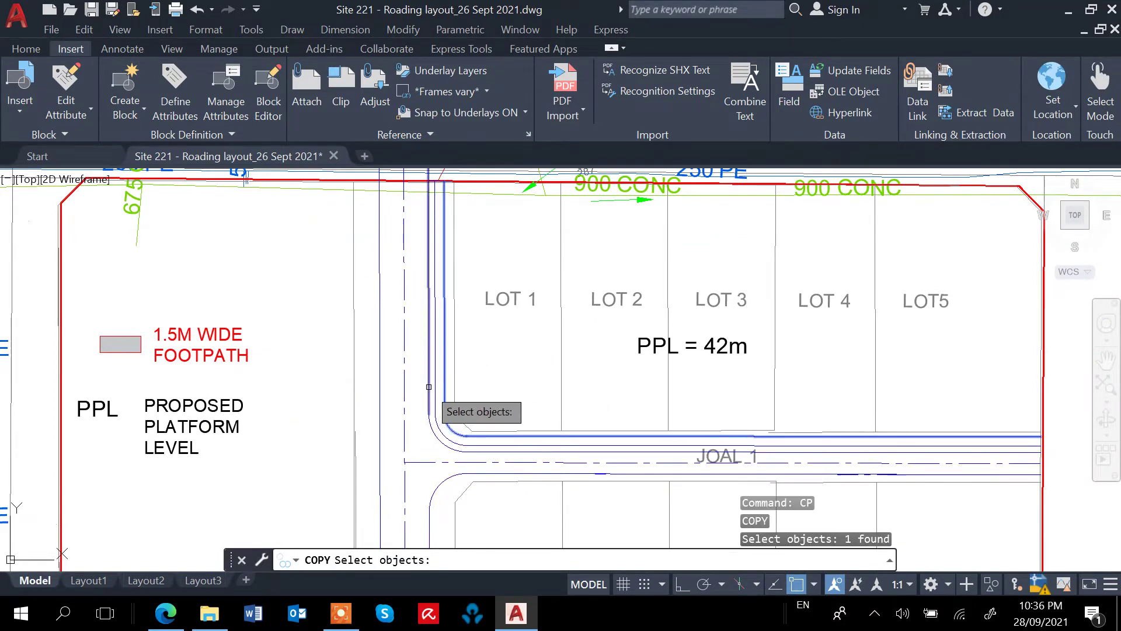
pyautogui.click(434, 382)
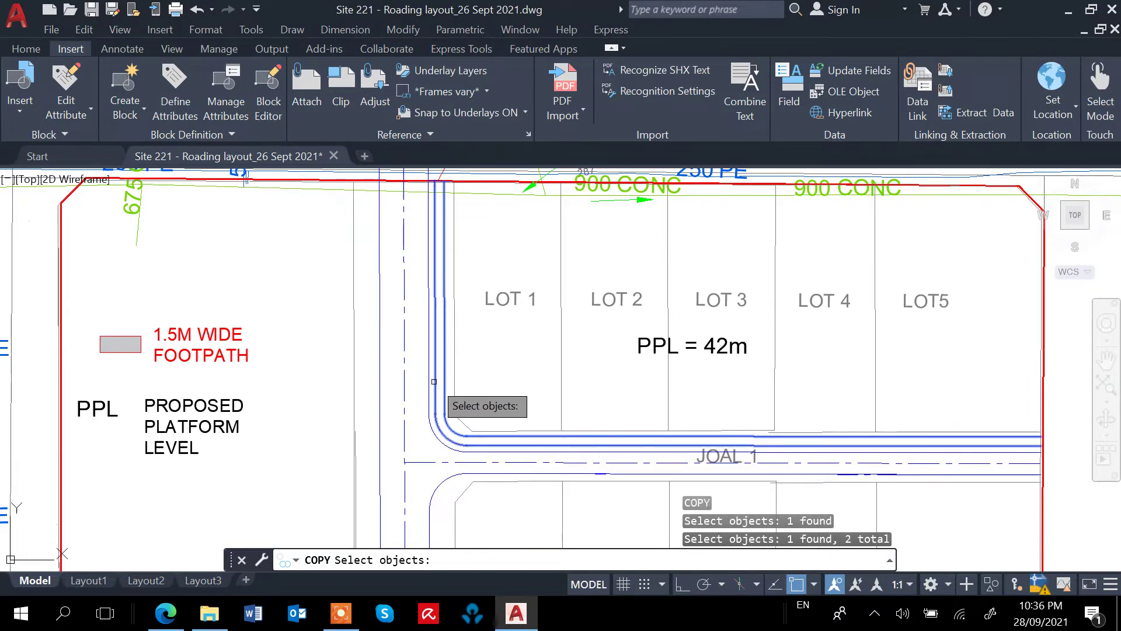
pyautogui.press('Escape')
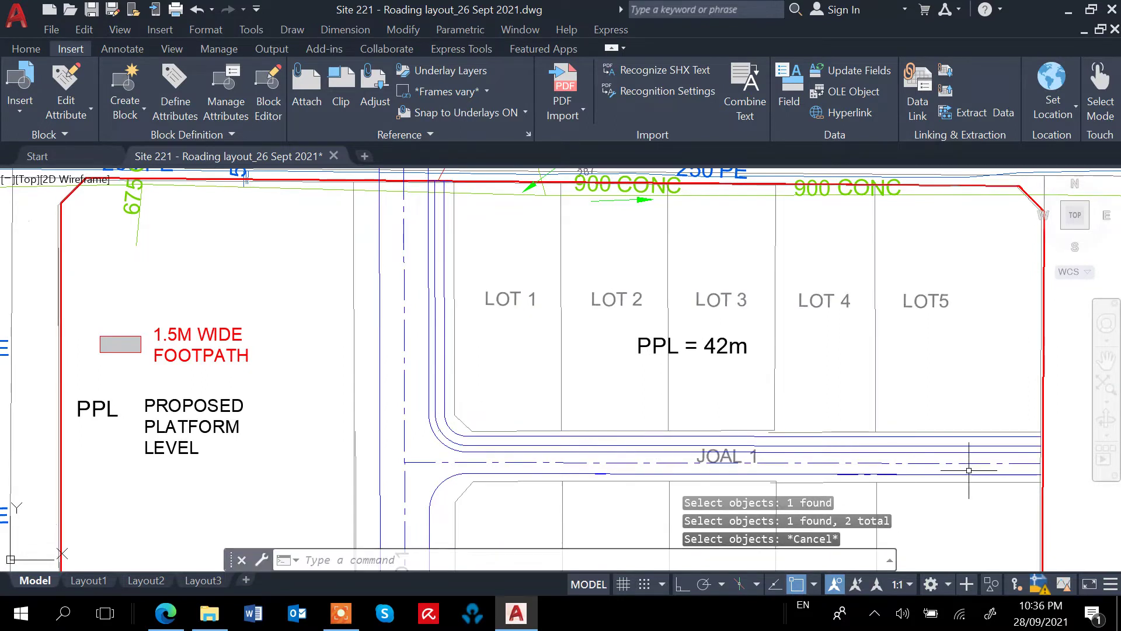
# Step: Try to hatch the footpath strip between the two joined lines at the Joal 1 corner below Lot 1
pyautogui.moveTo(551, 342); pyautogui.dragTo(556, 352, button='middle')
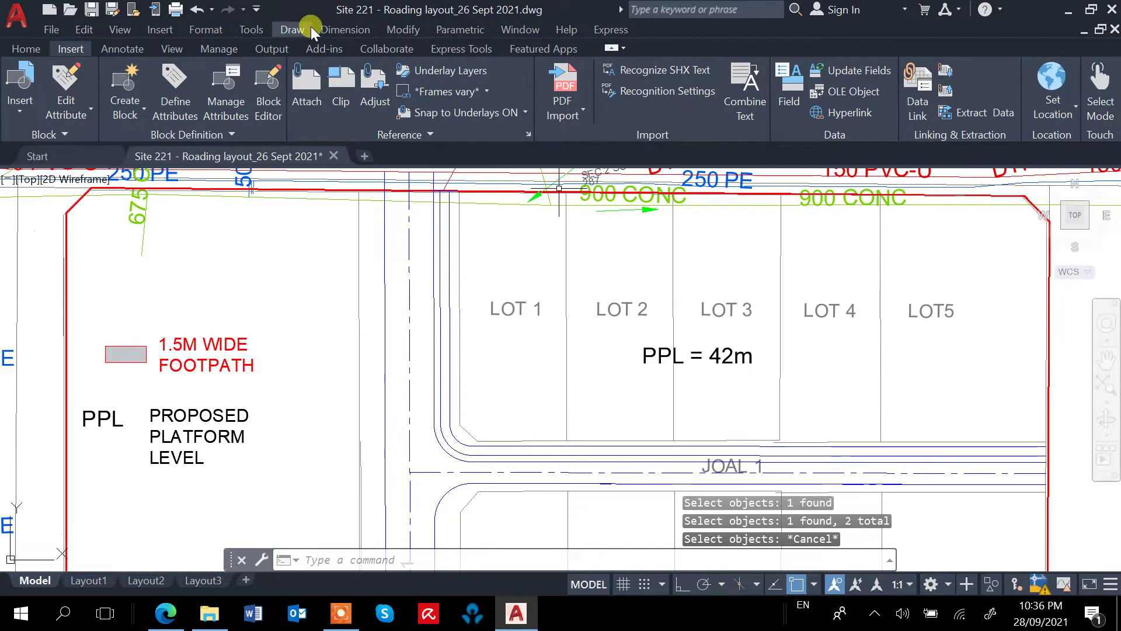
pyautogui.click(300, 31)
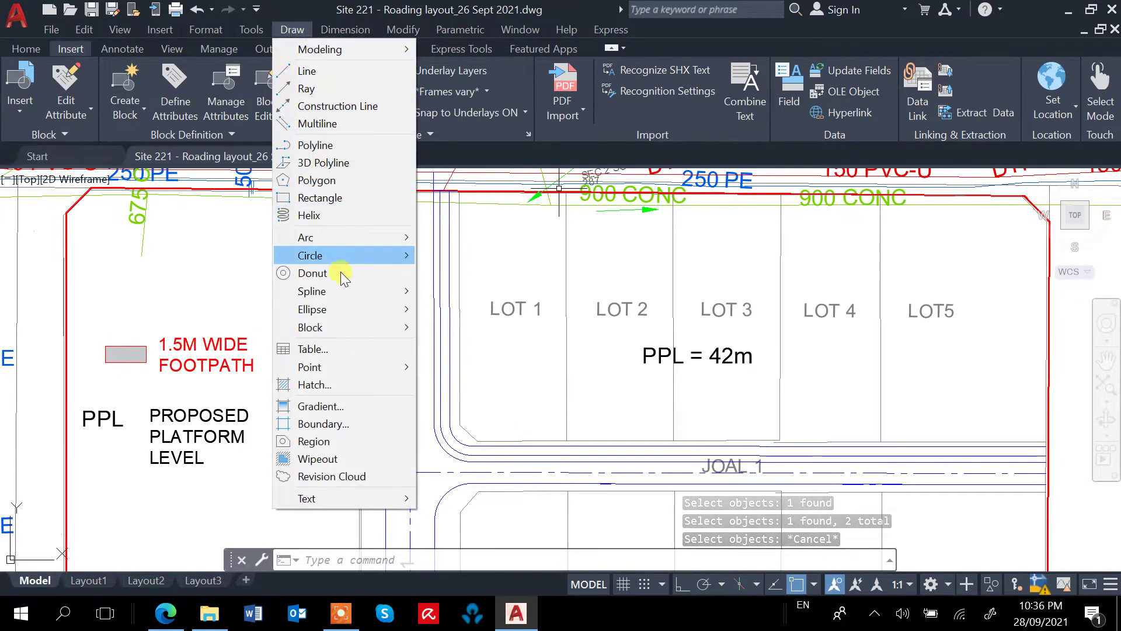
pyautogui.click(367, 386)
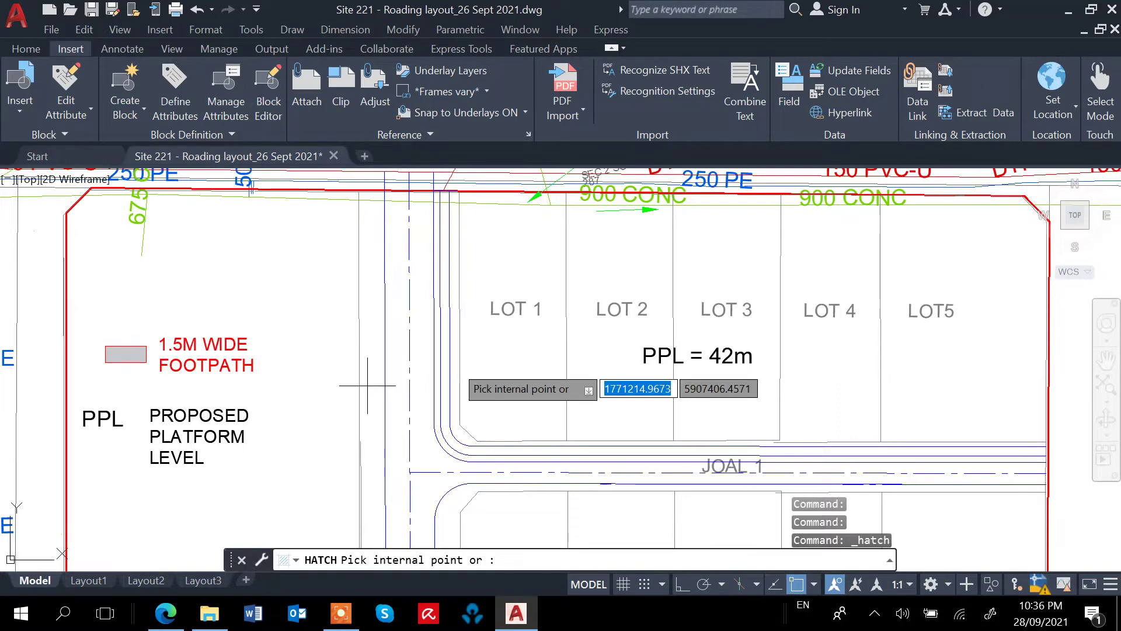
pyautogui.scroll(3, 483, 499)
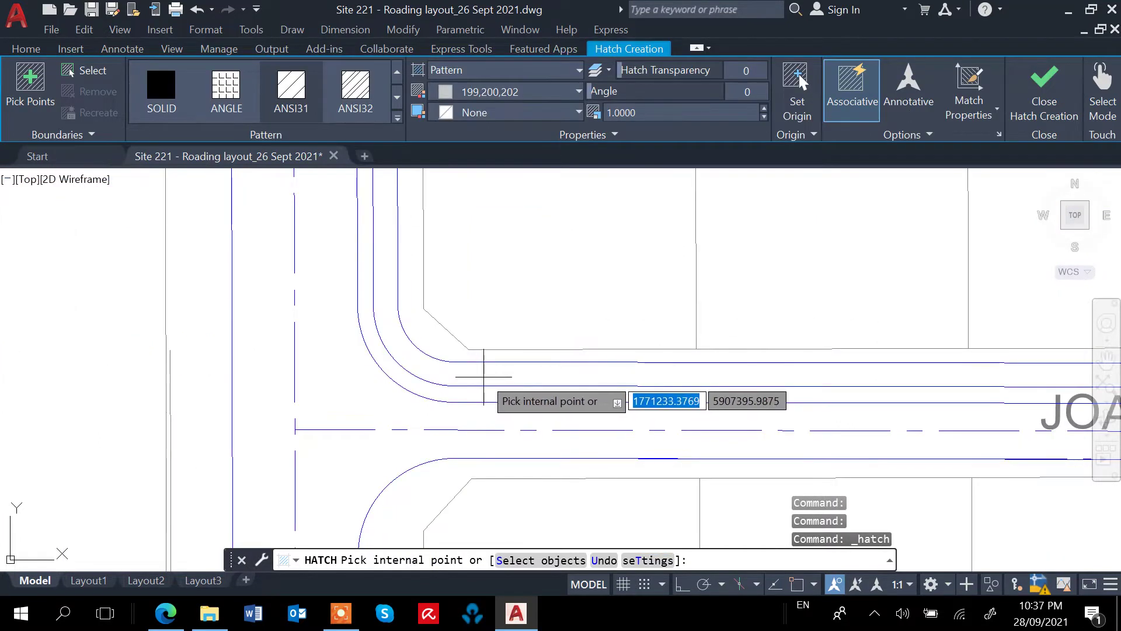
pyautogui.click(484, 376)
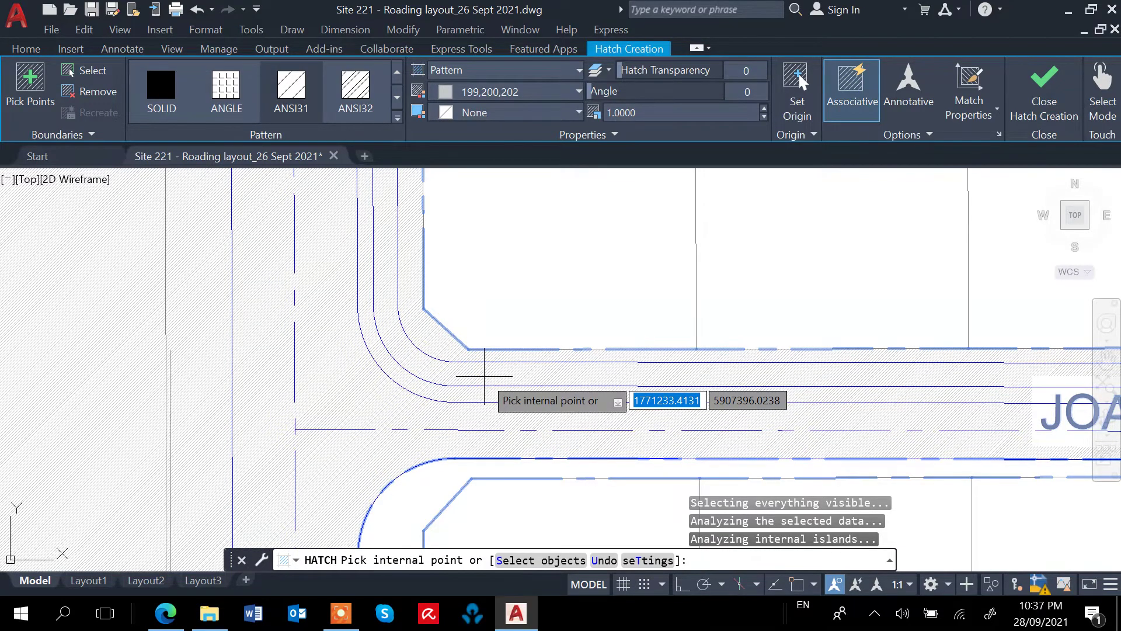
pyautogui.scroll(2, 485, 376)
pyautogui.scroll(-2, 484, 376)
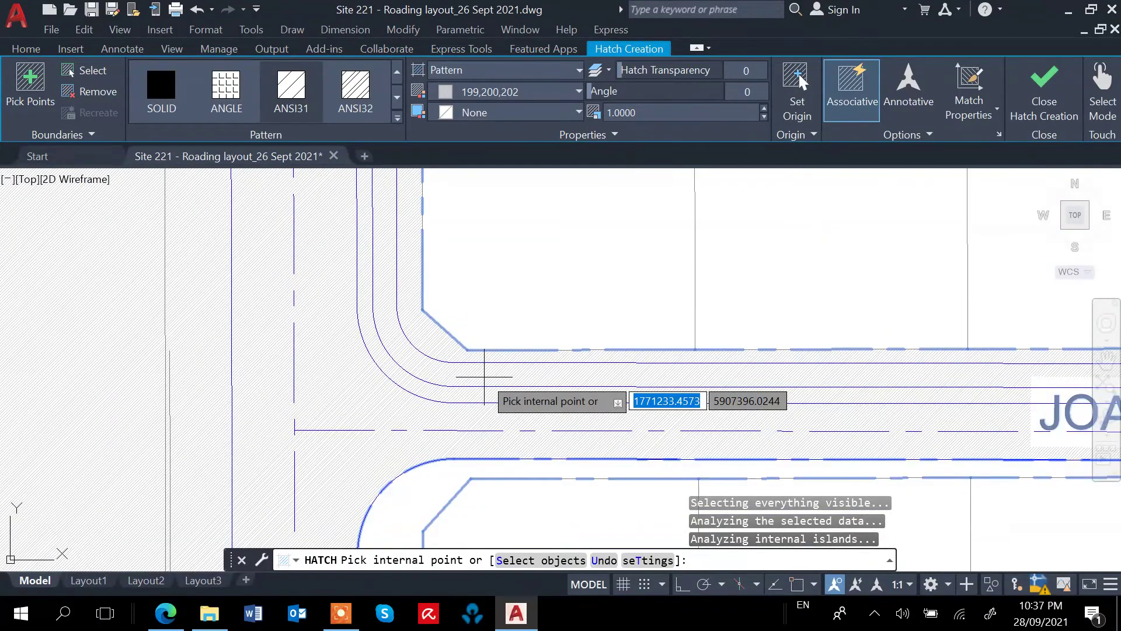
pyautogui.scroll(-2, 485, 376)
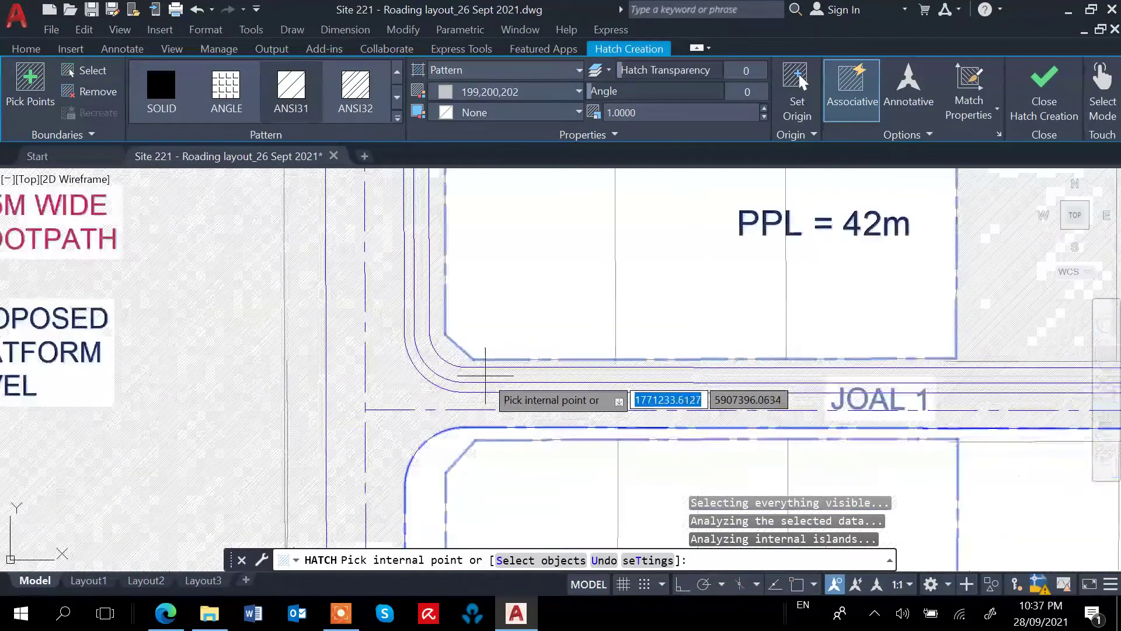
pyautogui.scroll(-2, 487, 377)
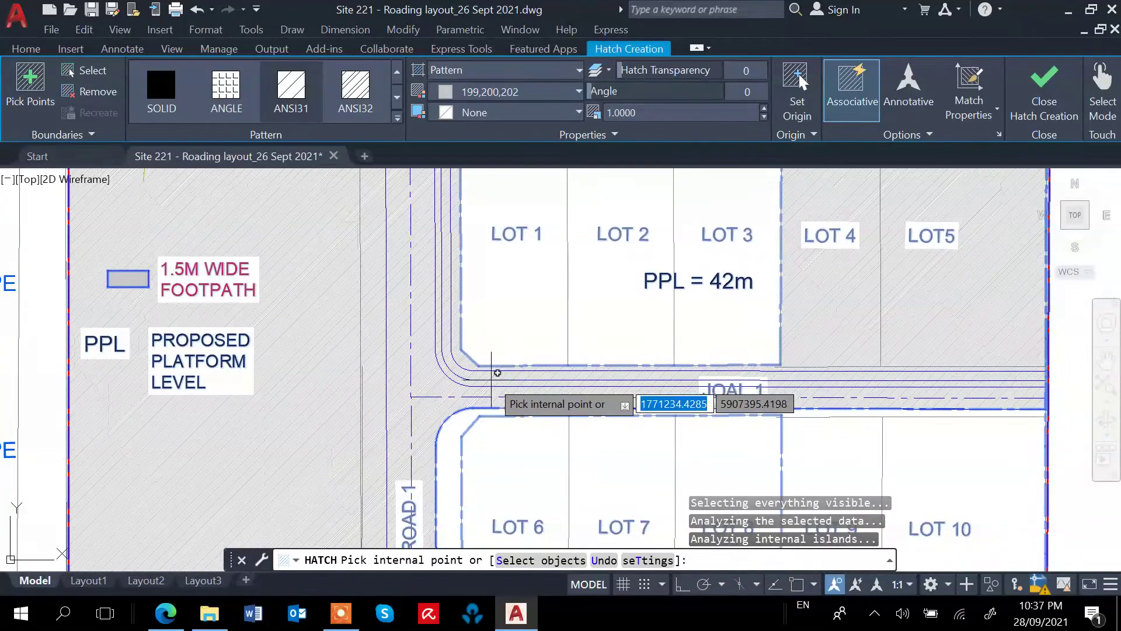
pyautogui.scroll(-2, 490, 386)
pyautogui.press('Return')
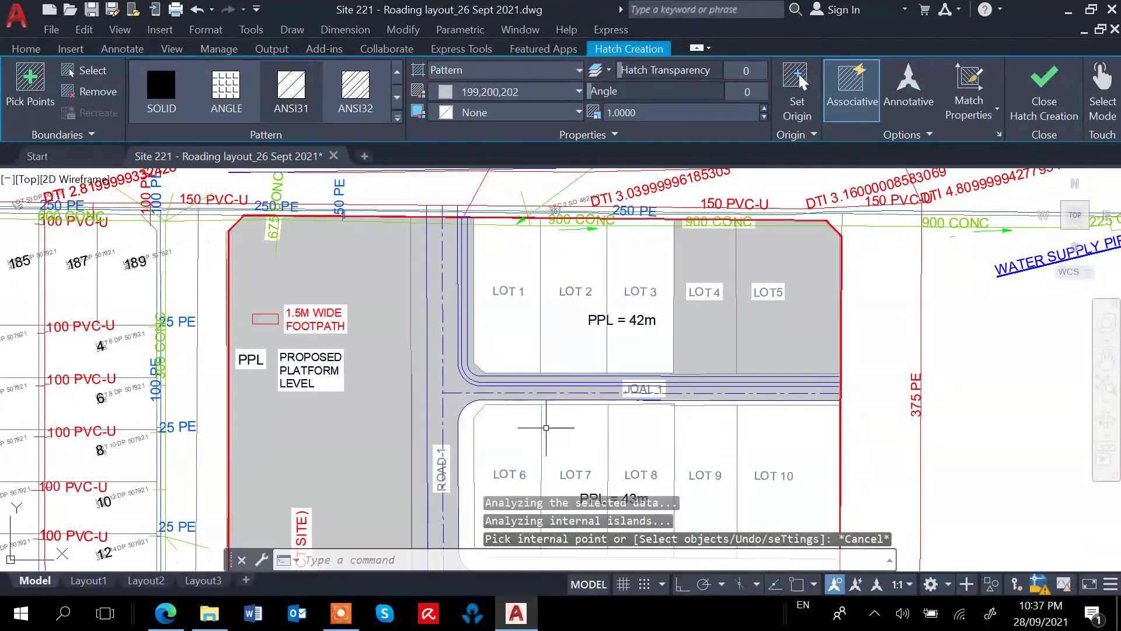
# Step: Erase the hatch that spreads over the roads and Lots 4 and 5
pyautogui.write('e')
pyautogui.press('Return')
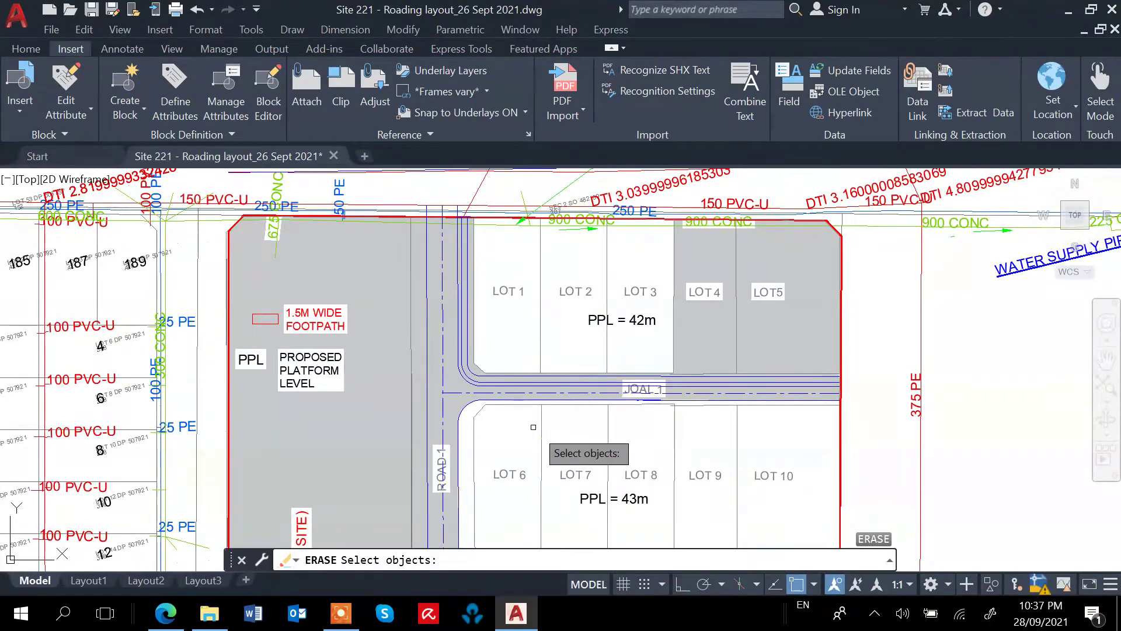
pyautogui.click(467, 388)
pyautogui.press('Return')
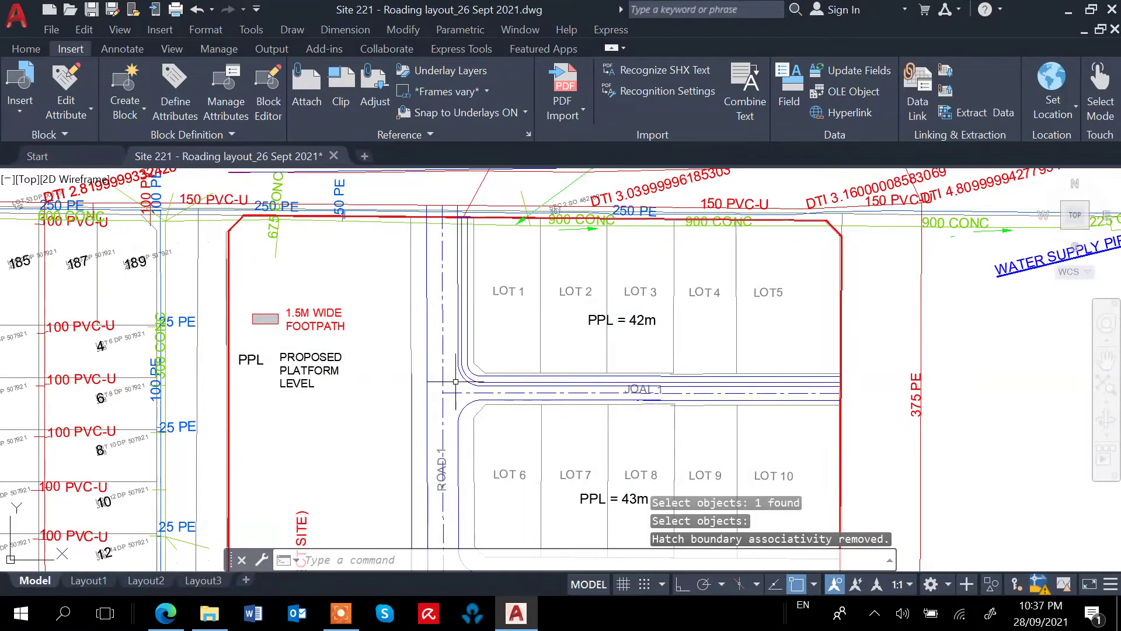
# Step: Copy the two joined footpath lines around Lot 1 to the empty area east of the 375 PE pipe line
pyautogui.write('ct o')
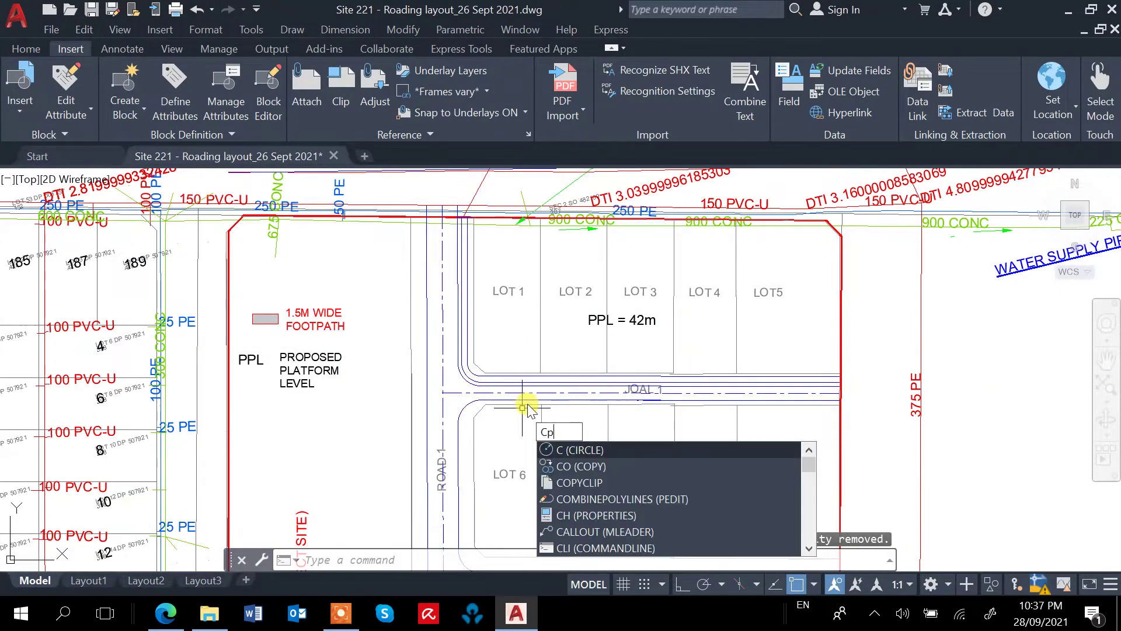
pyautogui.press('Return')
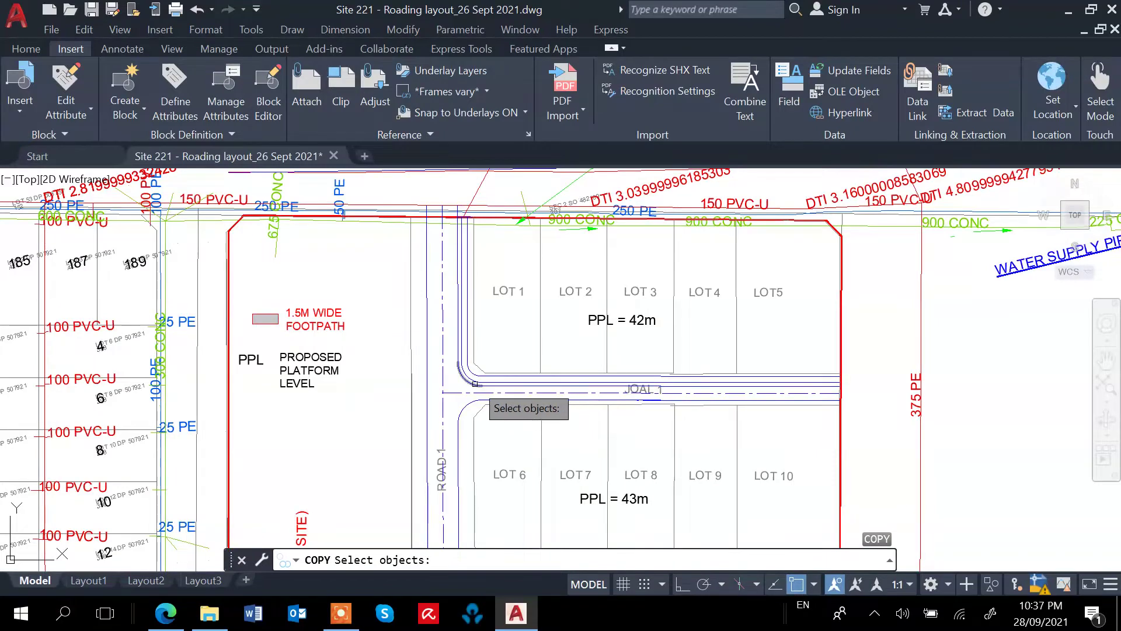
pyautogui.scroll(4, 478, 386)
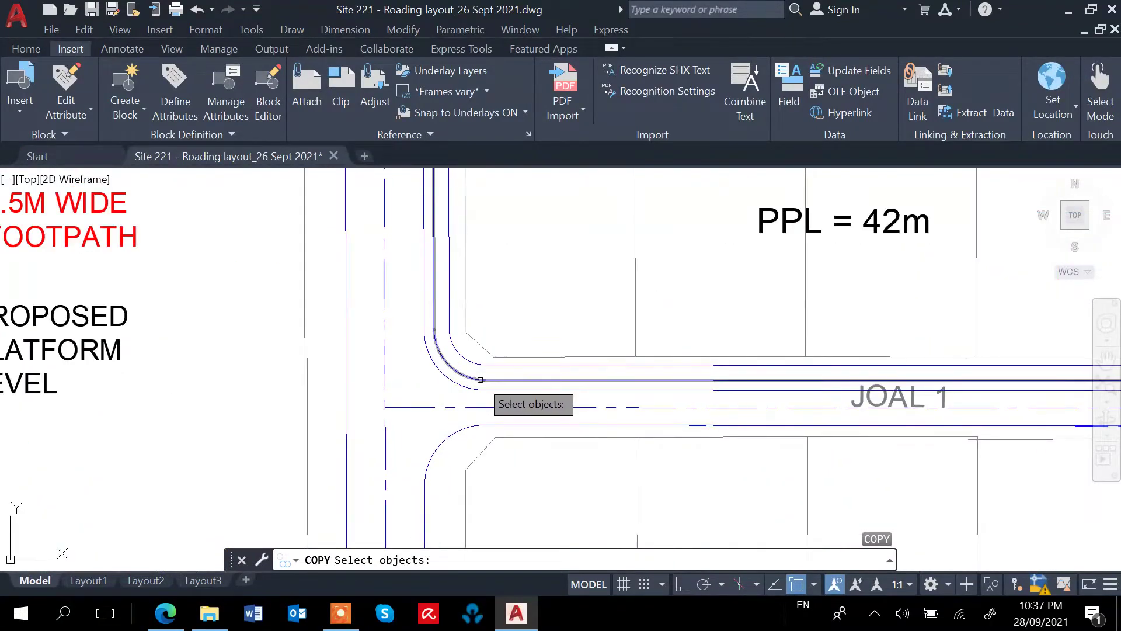
pyautogui.click(480, 379)
pyautogui.click(486, 373)
pyautogui.press('Return')
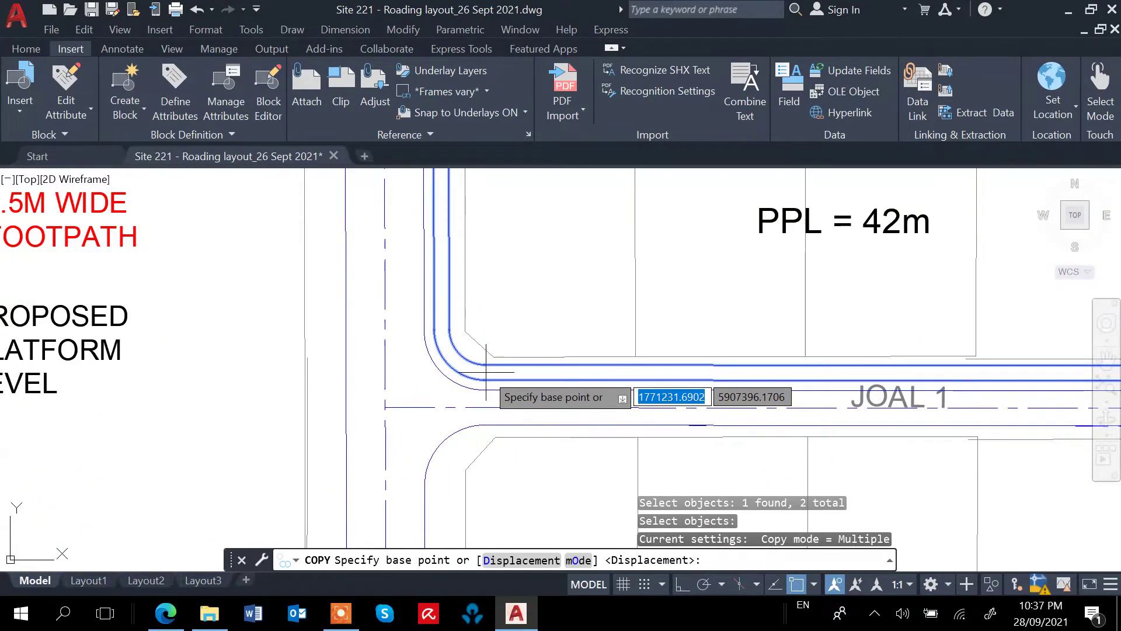
pyautogui.click(486, 373)
pyautogui.scroll(-4, 590, 398)
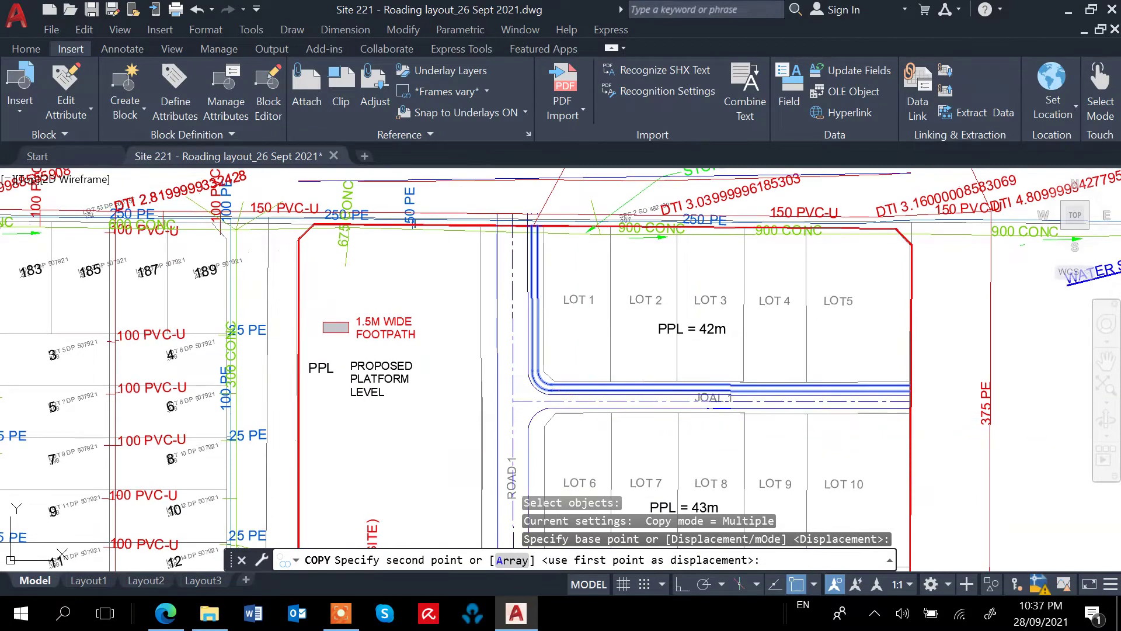
pyautogui.moveTo(590, 399); pyautogui.dragTo(152, 100, button='middle')
pyautogui.scroll(-2, 310, 409)
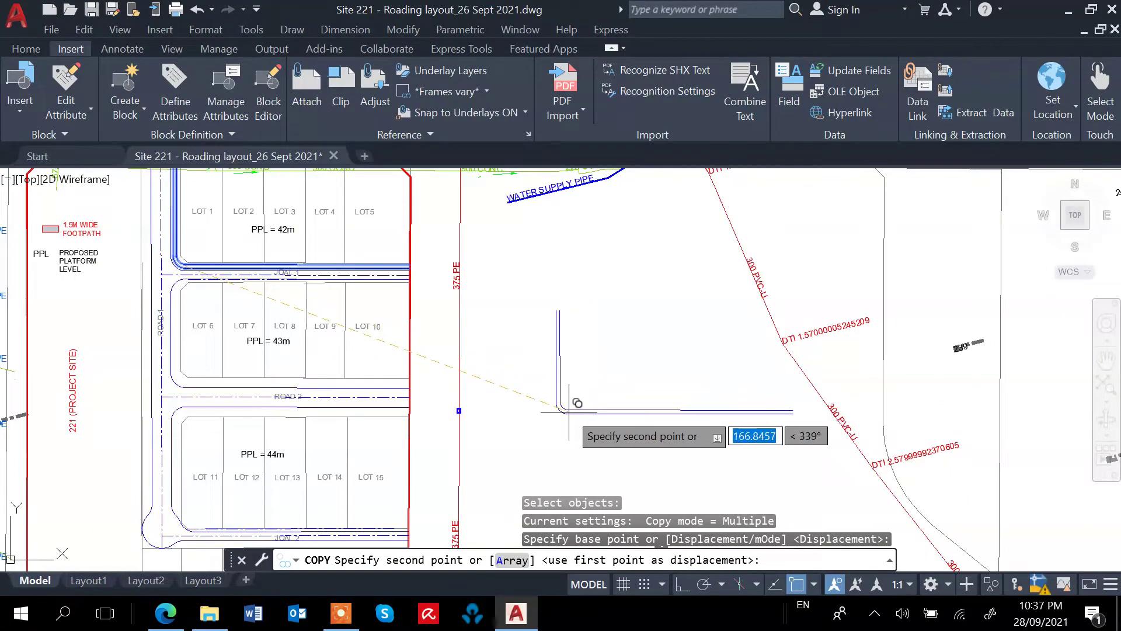
pyautogui.click(558, 421)
pyautogui.press('Escape')
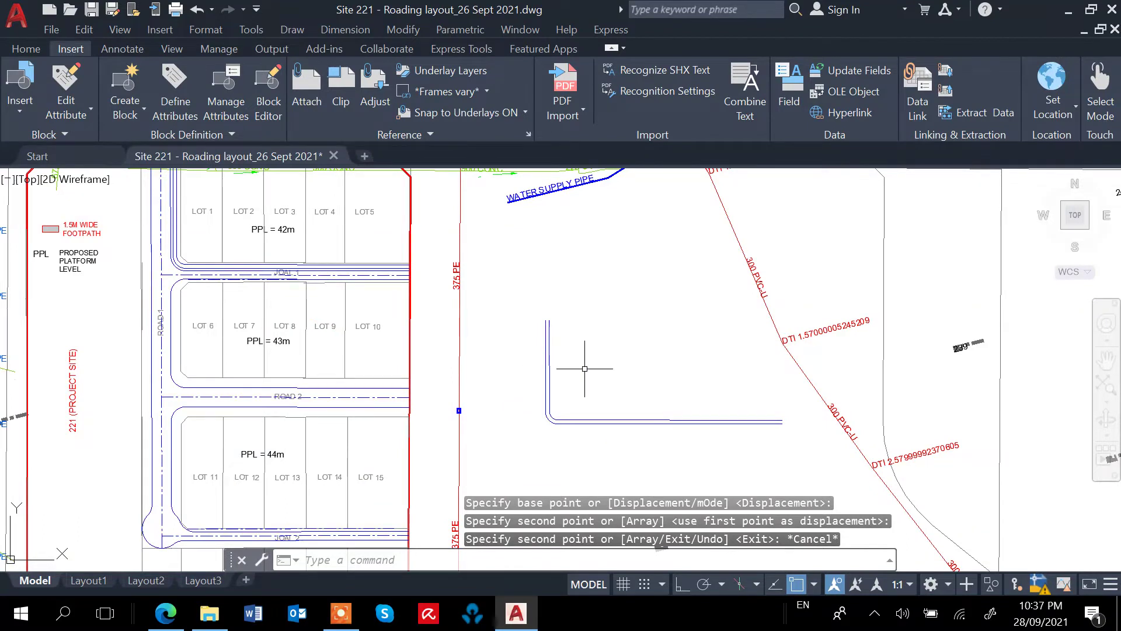
# Step: Draw a line about 1.5 m long closing the open upper end of the copied footpath's vertical run
pyautogui.write('l')
pyautogui.press('Return')
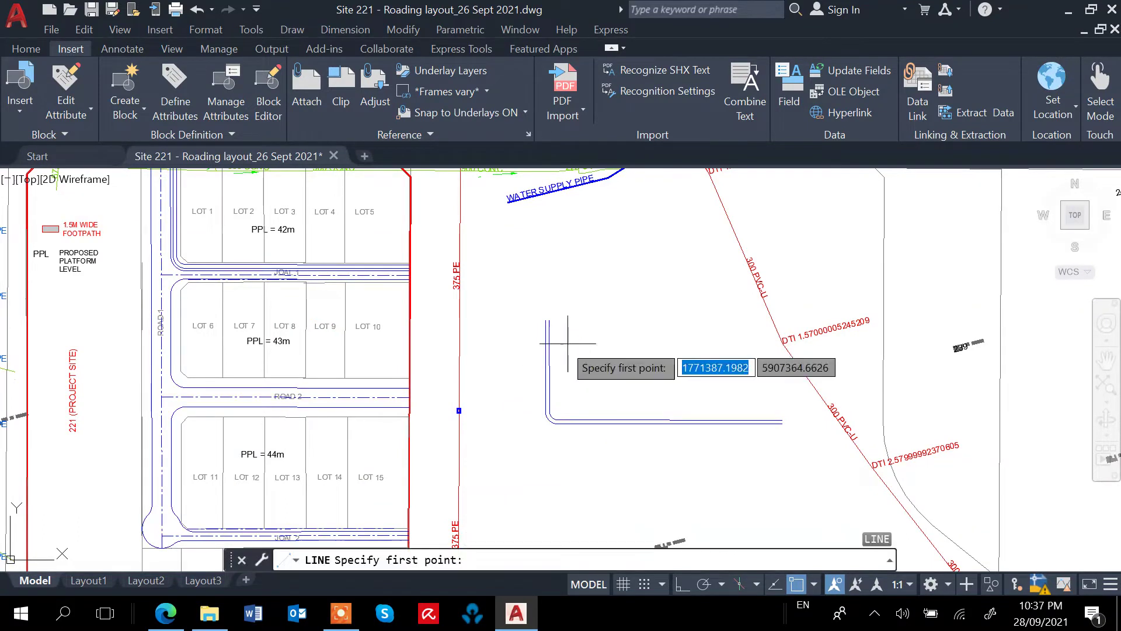
pyautogui.click(546, 320)
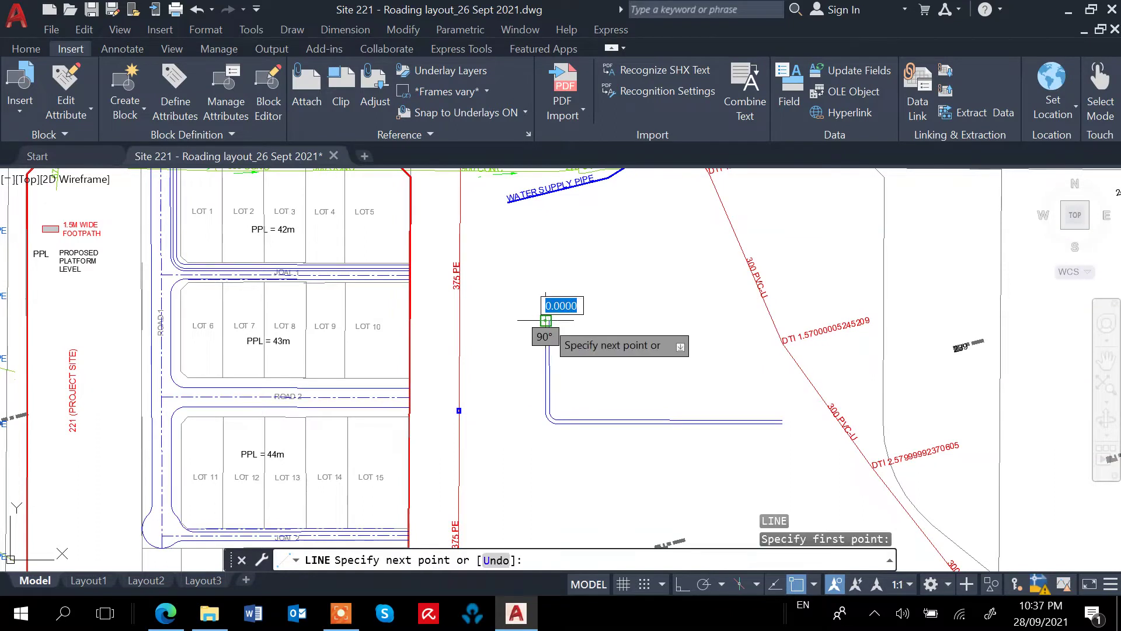
pyautogui.scroll(4, 546, 319)
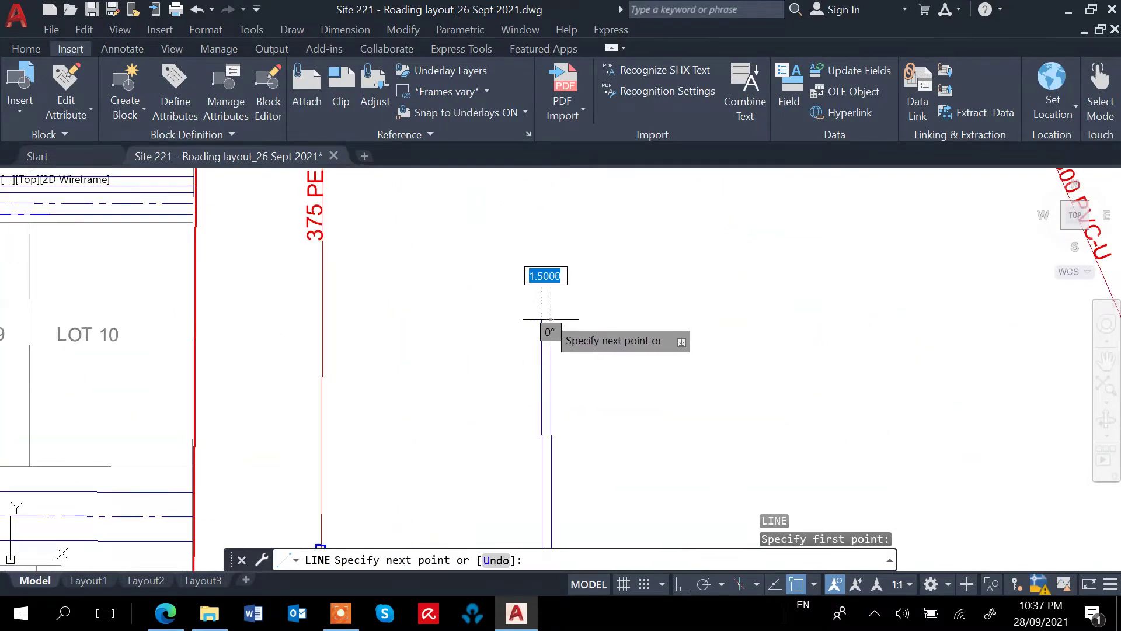
pyautogui.scroll(2, 550, 319)
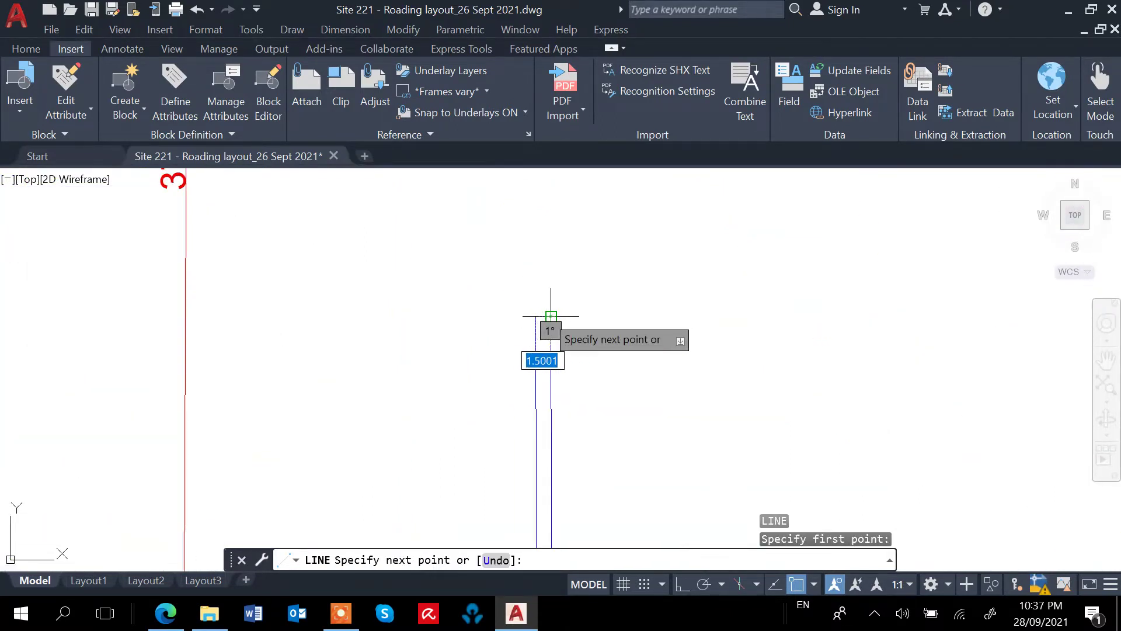
pyautogui.press('Escape')
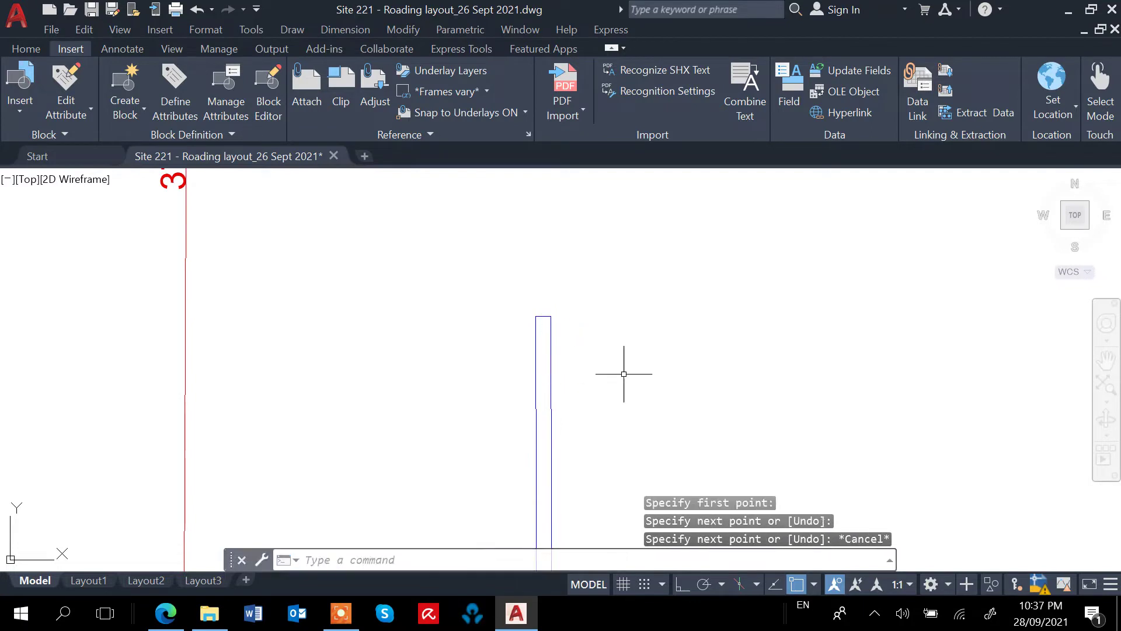
# Step: Draw a short line joining the endpoints at the open east end of the copied footpath's horizontal run
pyautogui.moveTo(621, 375); pyautogui.dragTo(589, 290, button='middle')
pyautogui.scroll(-5, 418, 344)
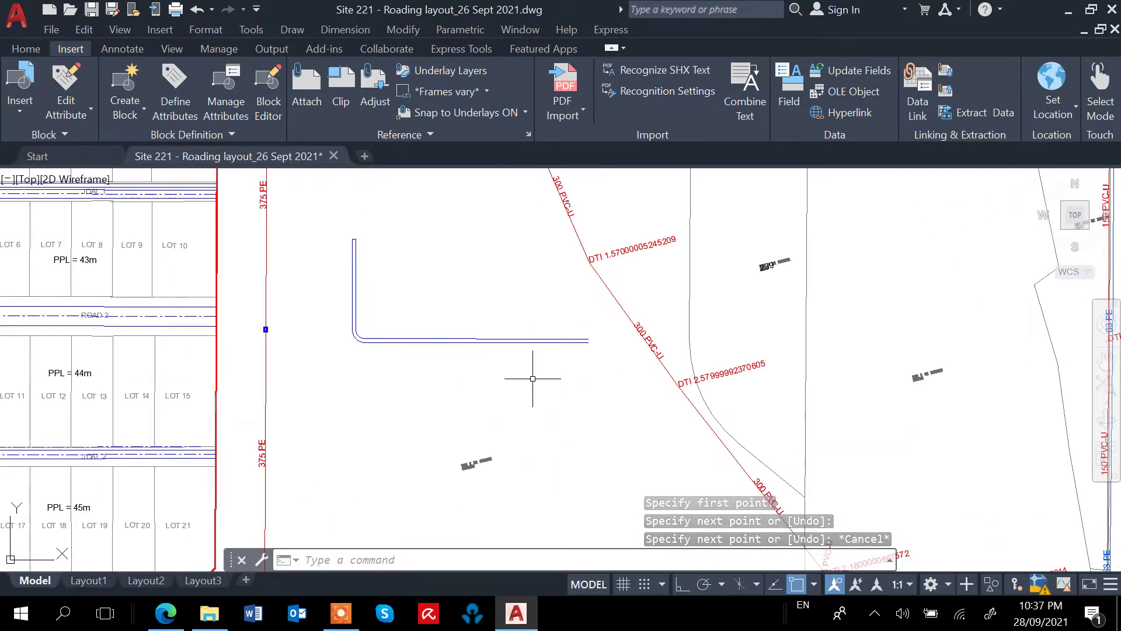
pyautogui.press('Return')
pyautogui.scroll(3, 587, 344)
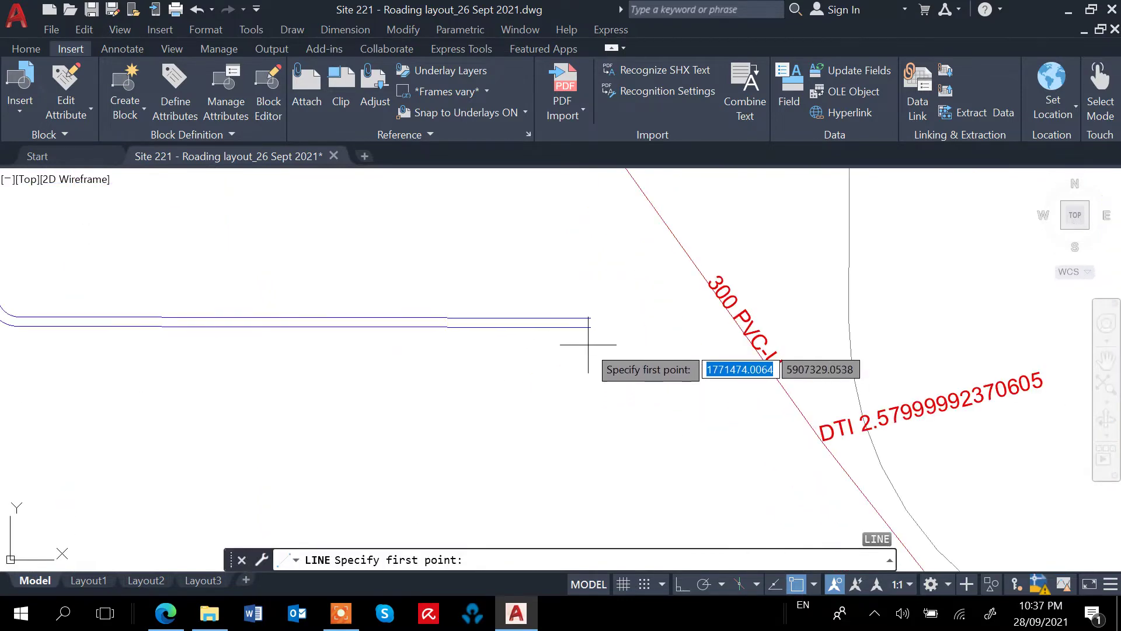
pyautogui.click(589, 321)
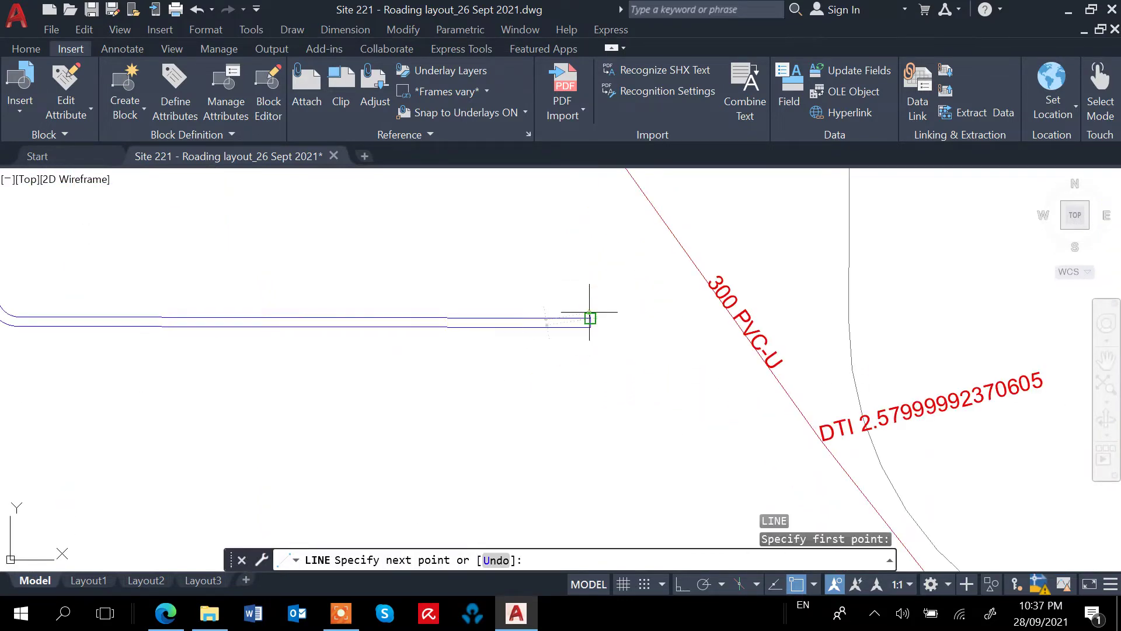
pyautogui.click(591, 326)
pyautogui.press('Escape')
pyautogui.scroll(-5, 584, 366)
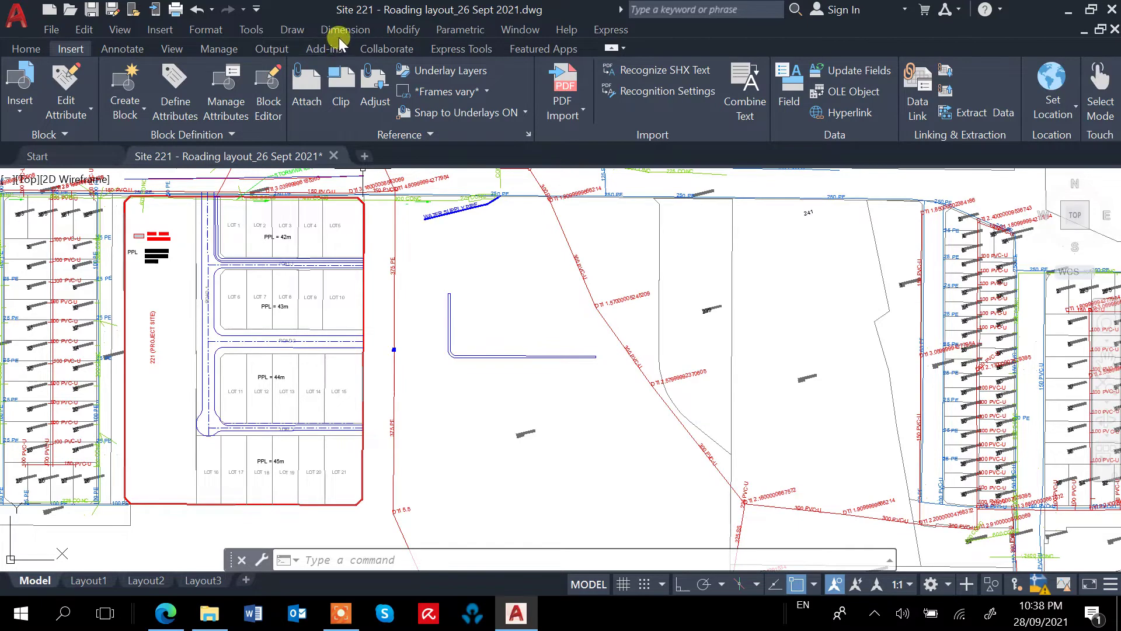
# Step: Hatch the inside of the closed footpath copy with the SOLID pattern
pyautogui.click(403, 30)
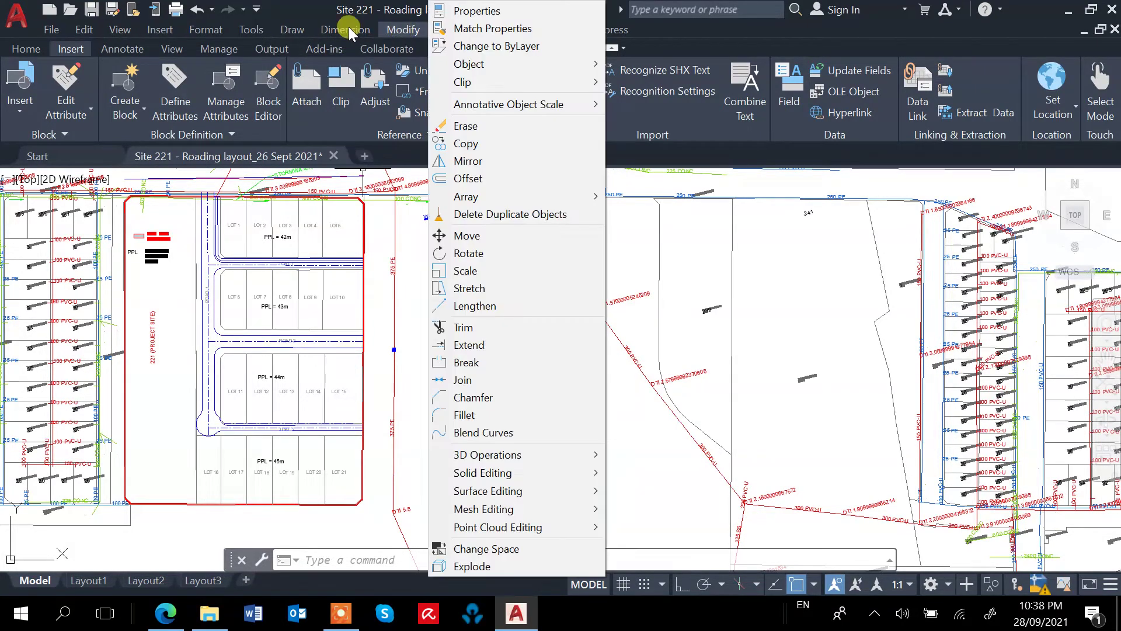
pyautogui.moveTo(293, 31)
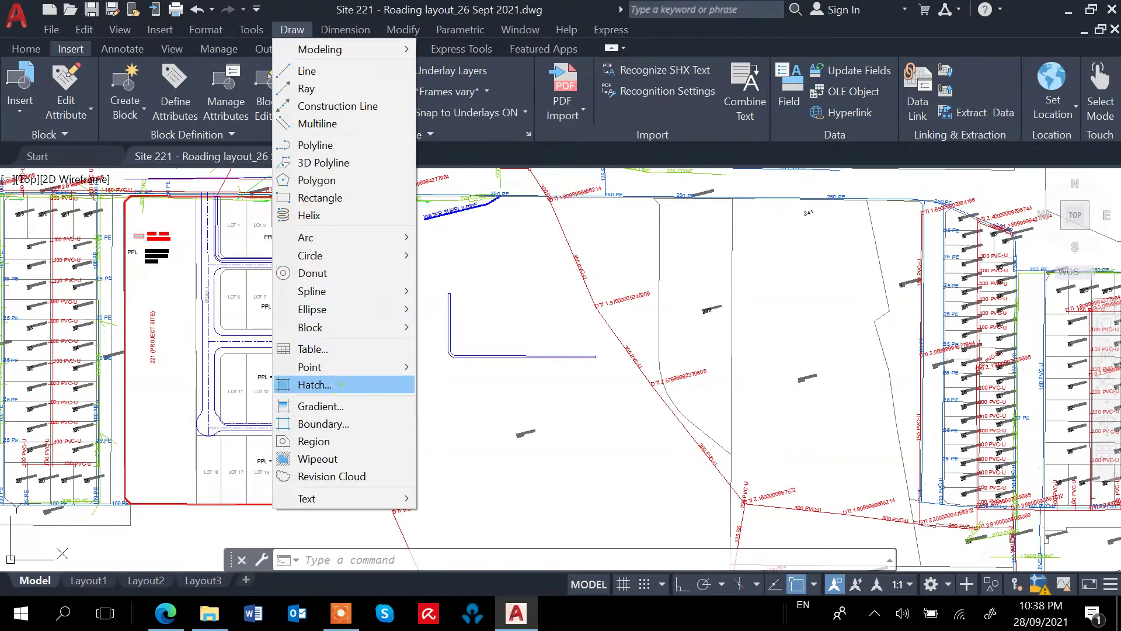
pyautogui.click(341, 384)
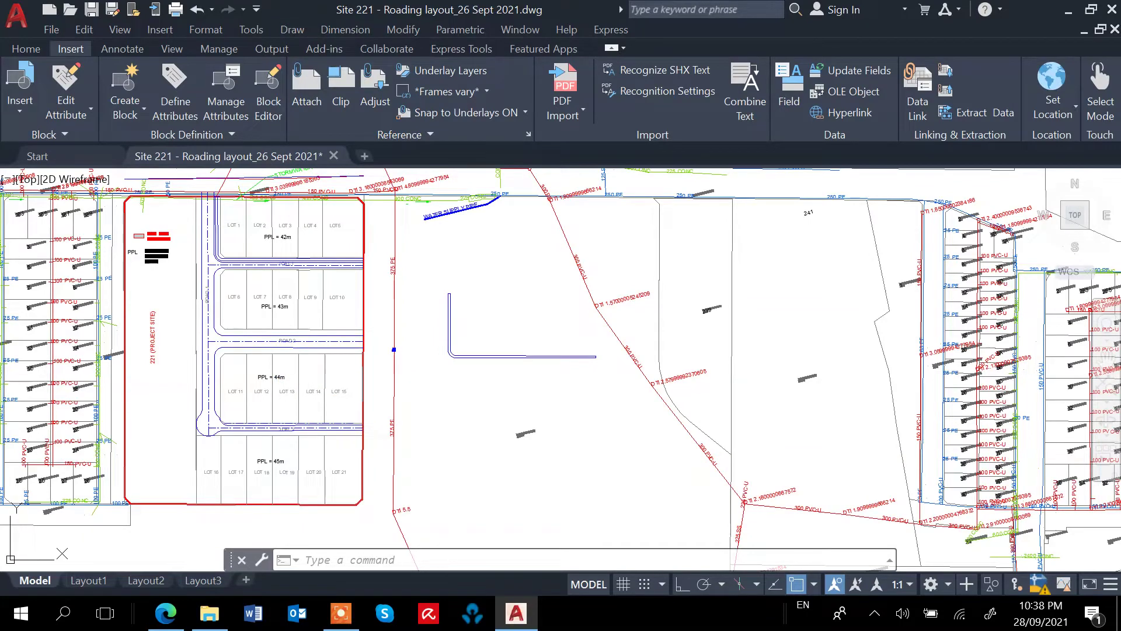
pyautogui.scroll(2, 483, 380)
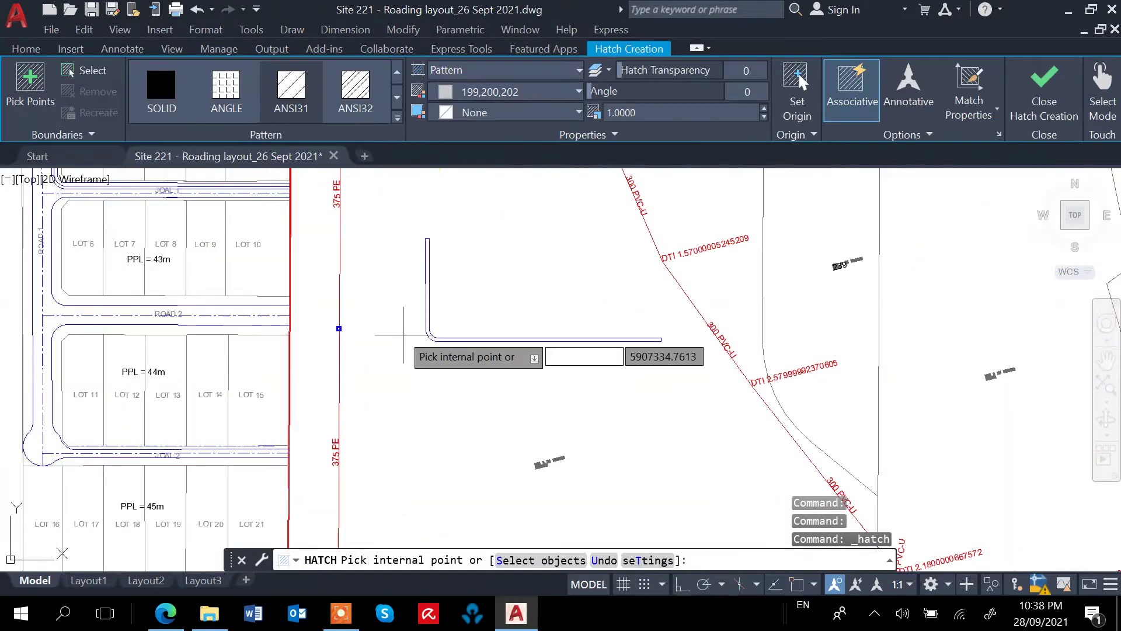
pyautogui.scroll(5, 467, 304)
pyautogui.click(483, 298)
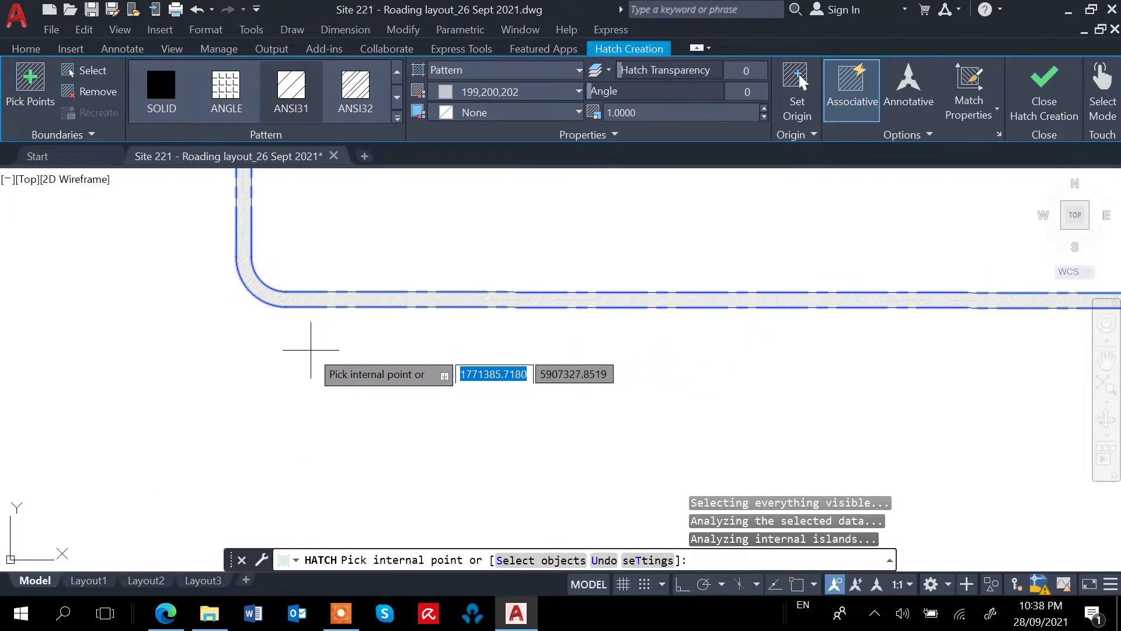
pyautogui.click(163, 110)
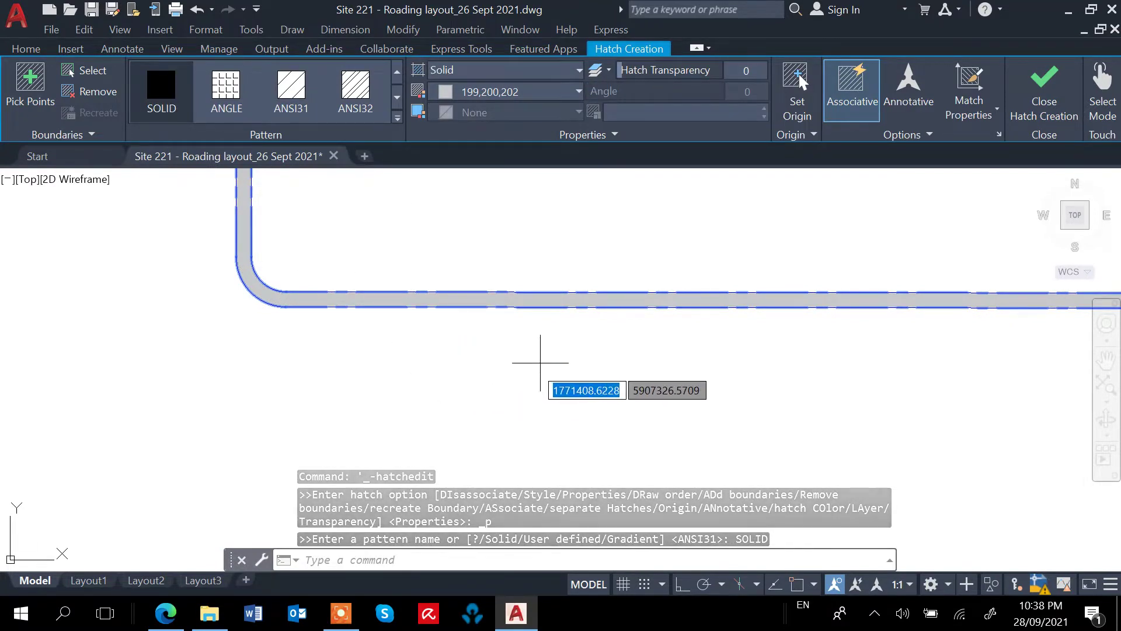
# Step: Examine the footpath hatch's true colour settings and the available hatch types, keeping the Solid type
pyautogui.click(576, 92)
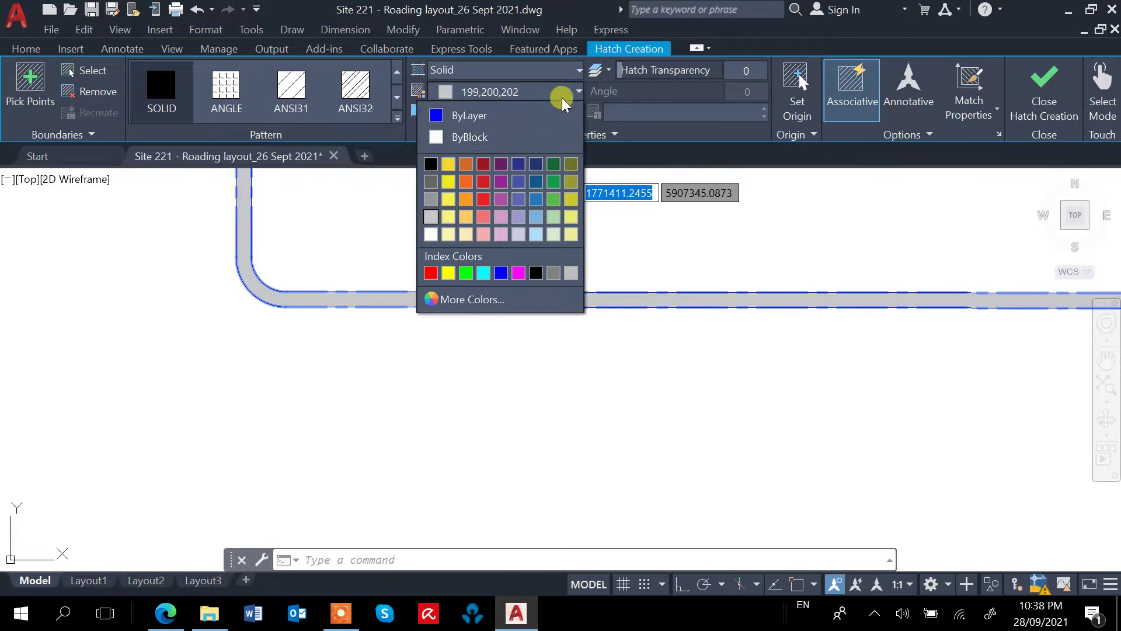
pyautogui.click(488, 299)
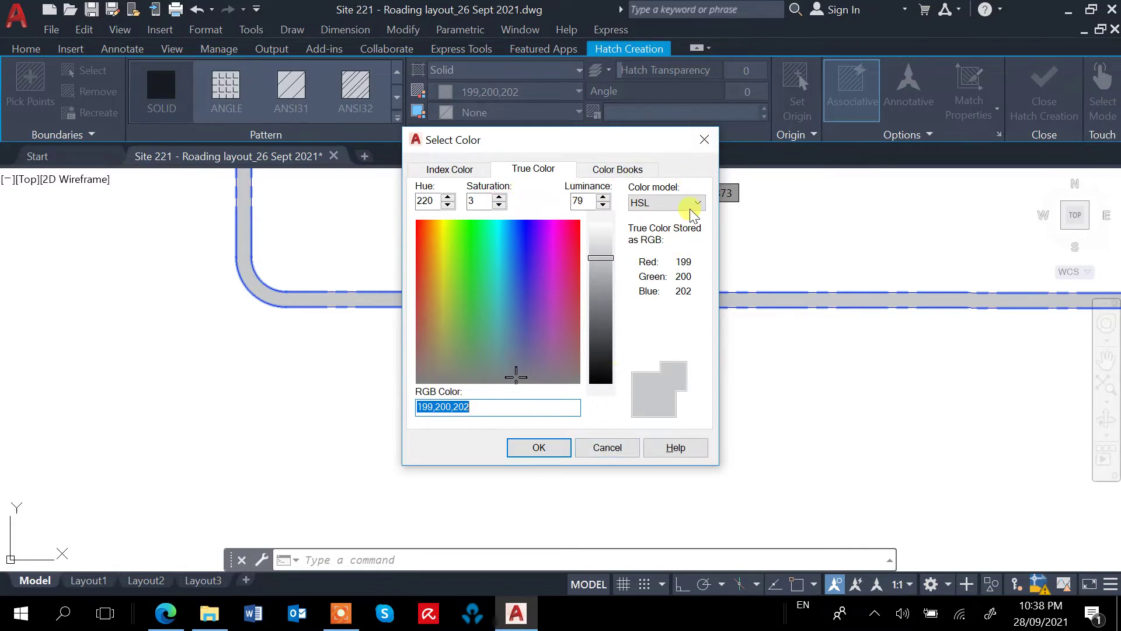
pyautogui.click(704, 140)
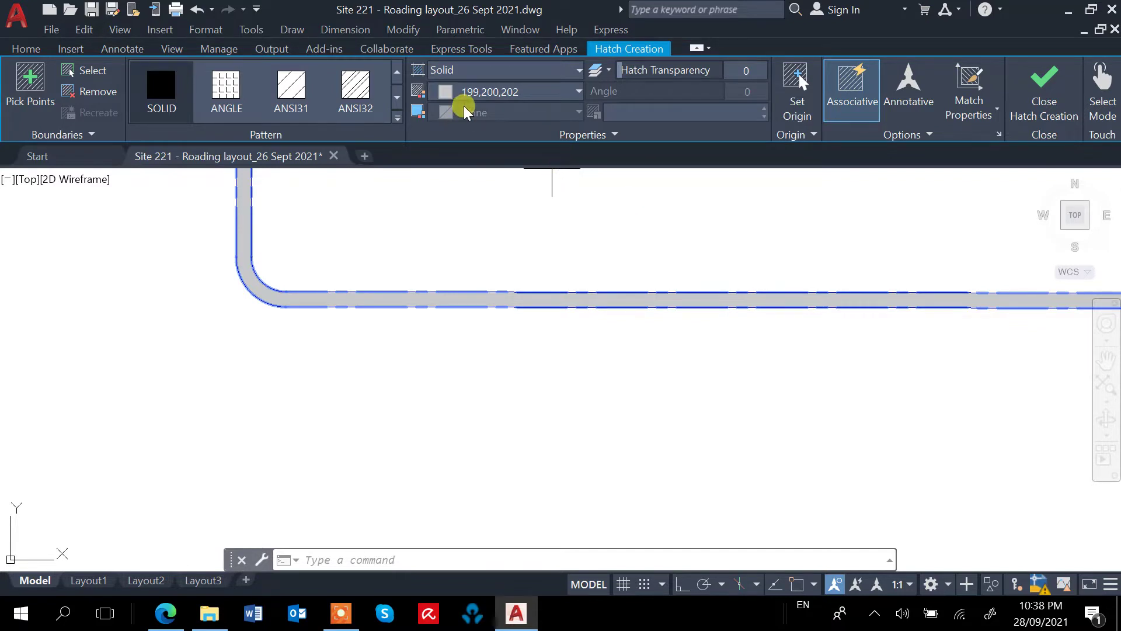
pyautogui.click(577, 92)
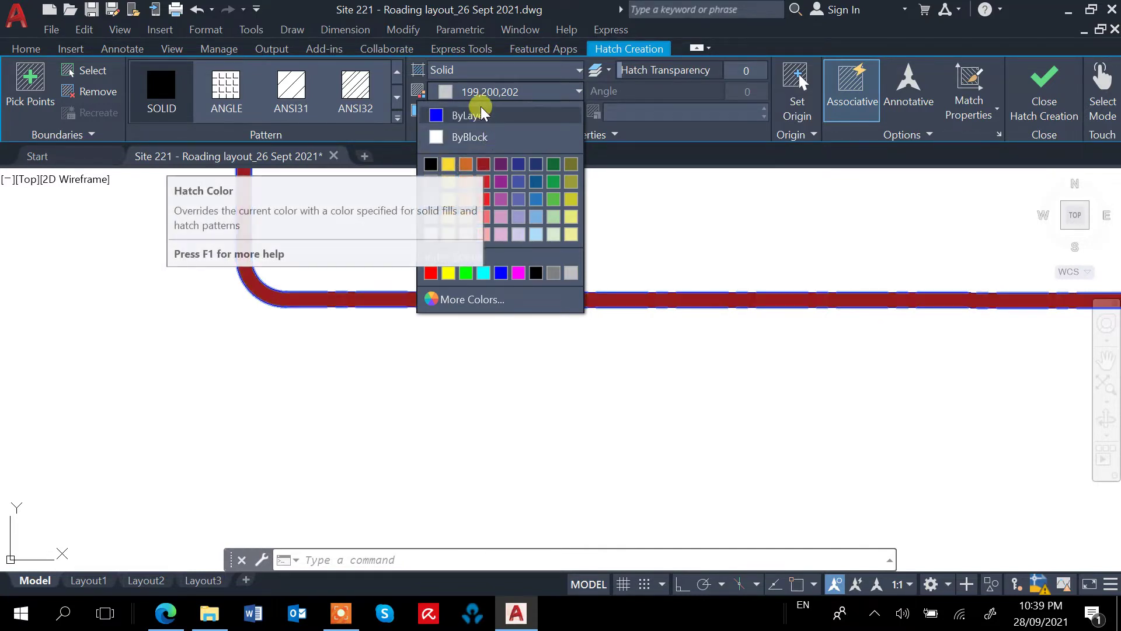
pyautogui.click(576, 73)
pyautogui.click(577, 72)
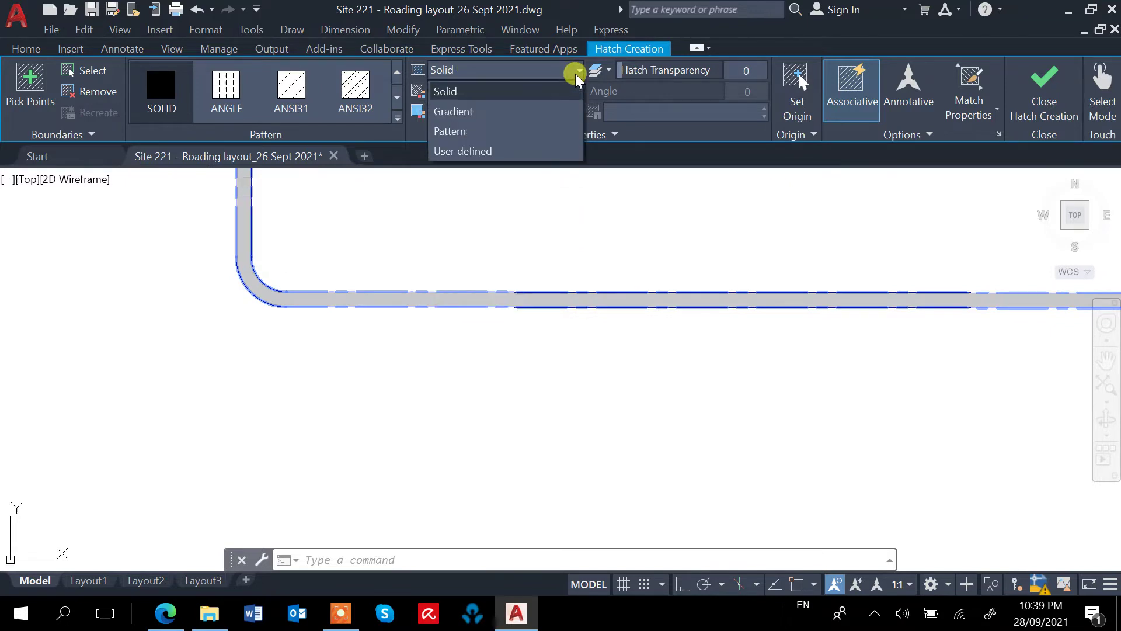
pyautogui.click(552, 88)
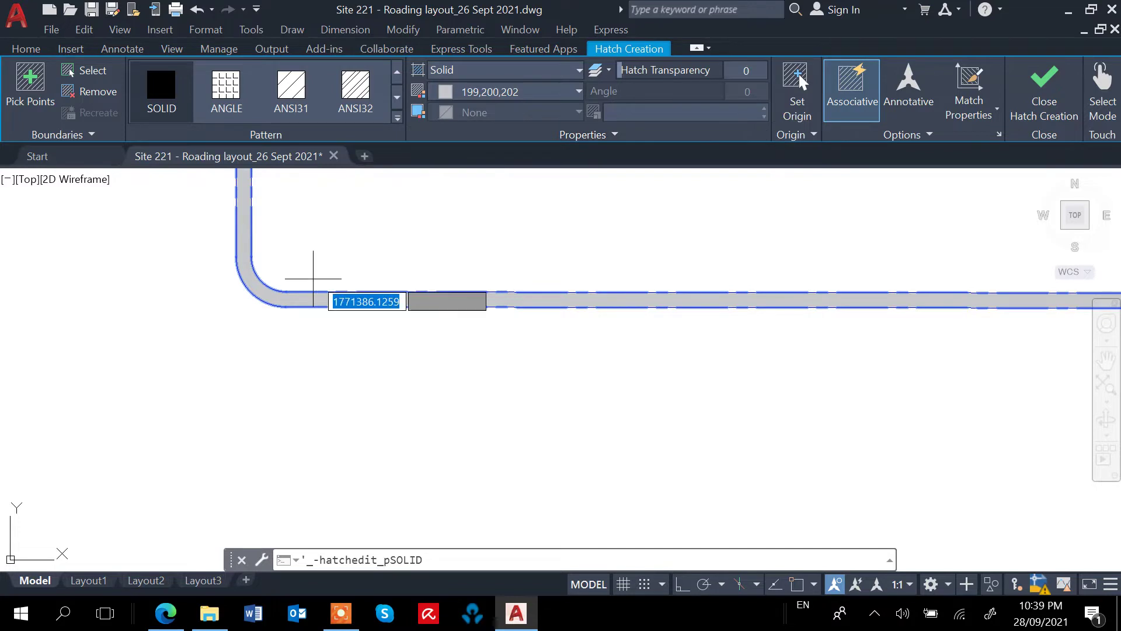
# Step: Set the colour of the solid hatch in the footpath copy to index colour 8 and finish the hatch
pyautogui.click(577, 92)
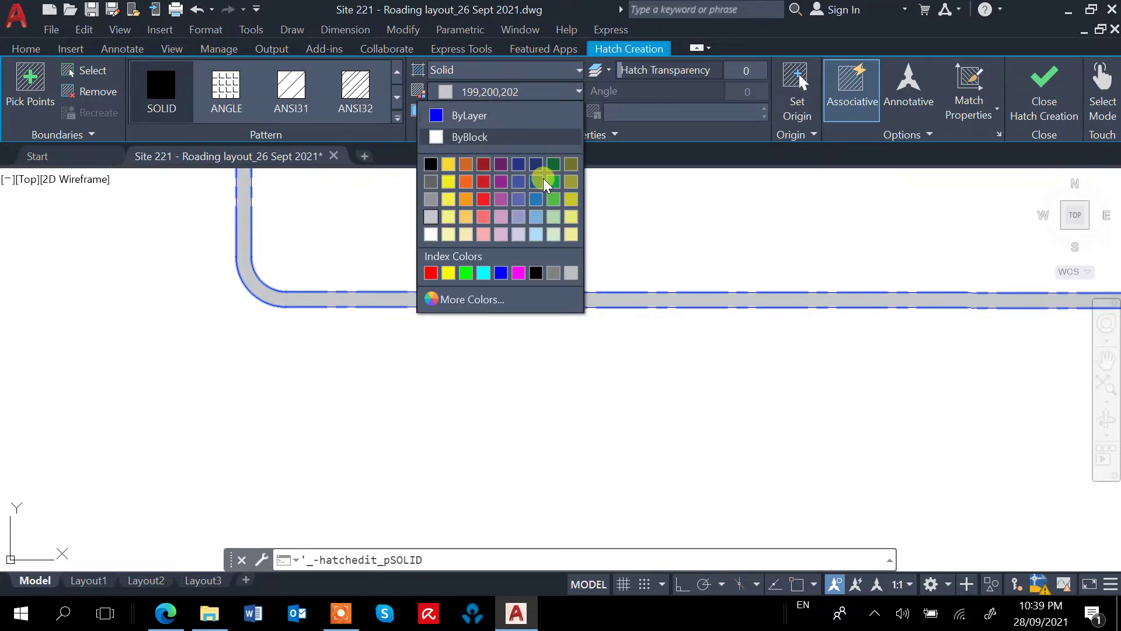
pyautogui.click(553, 275)
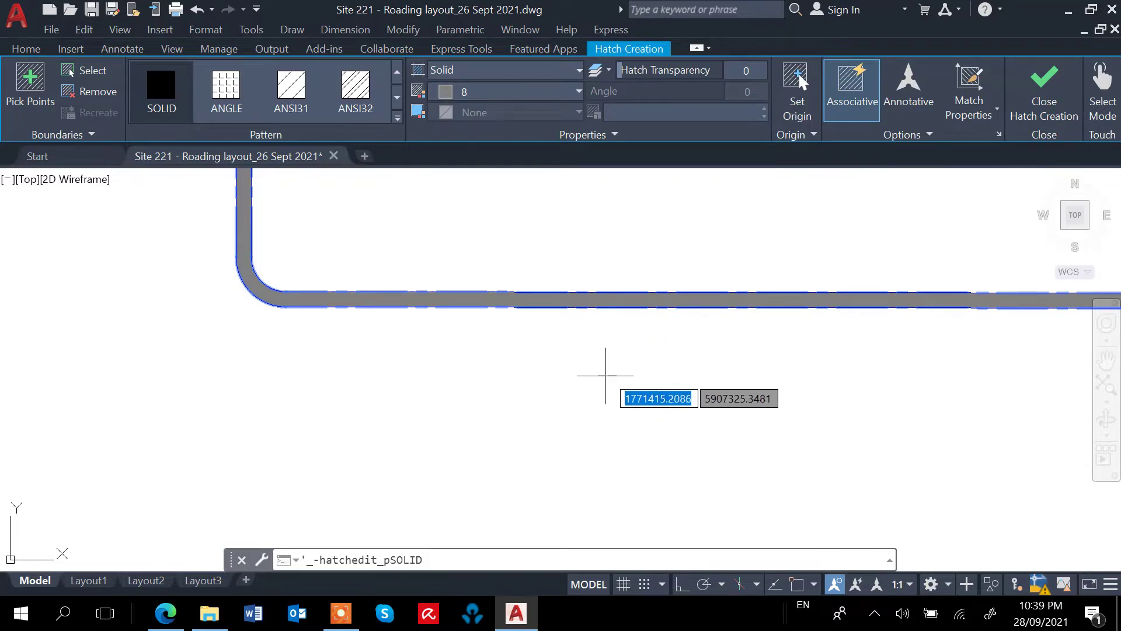
pyautogui.press('Escape')
pyautogui.scroll(-3, 593, 380)
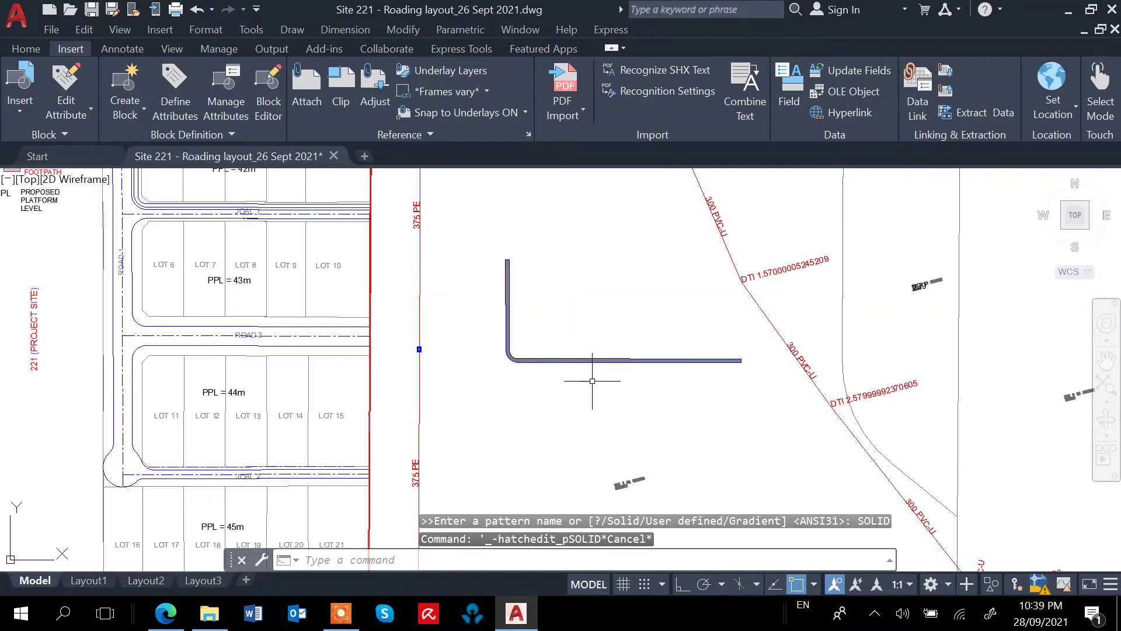
pyautogui.scroll(3, 592, 381)
pyautogui.scroll(-1, 592, 381)
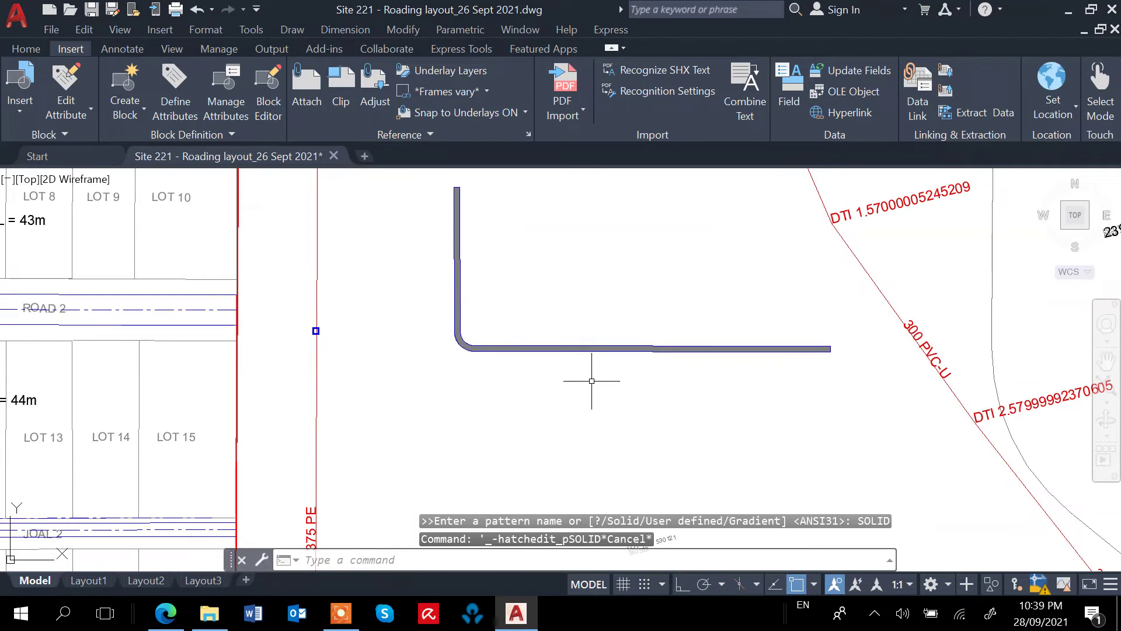
pyautogui.write('co')
pyautogui.press('Return')
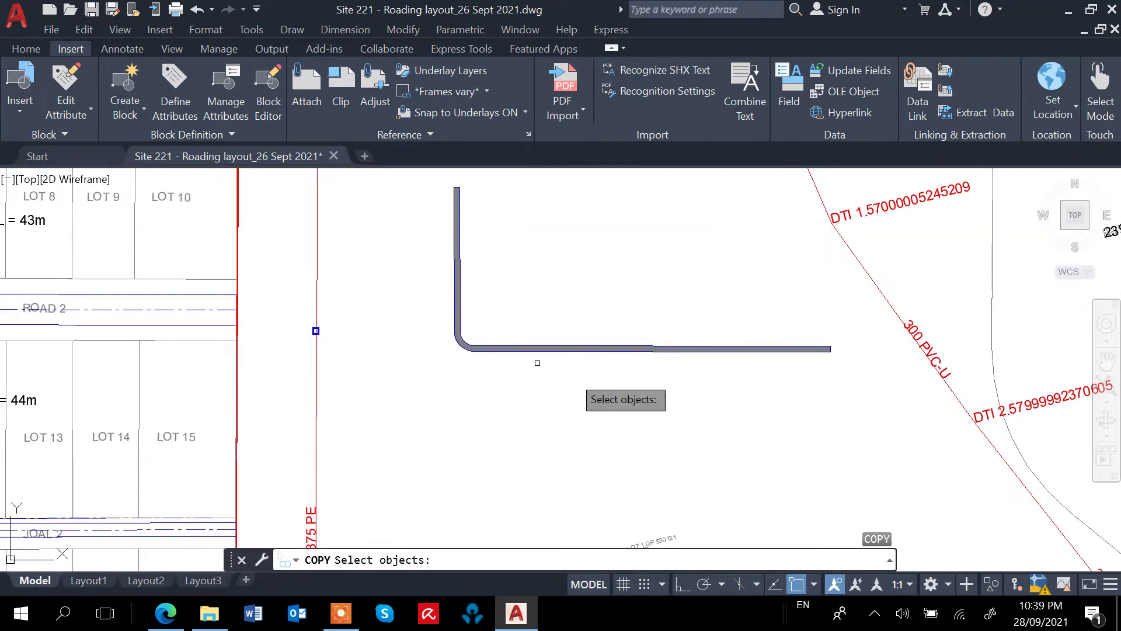
pyautogui.click(465, 354)
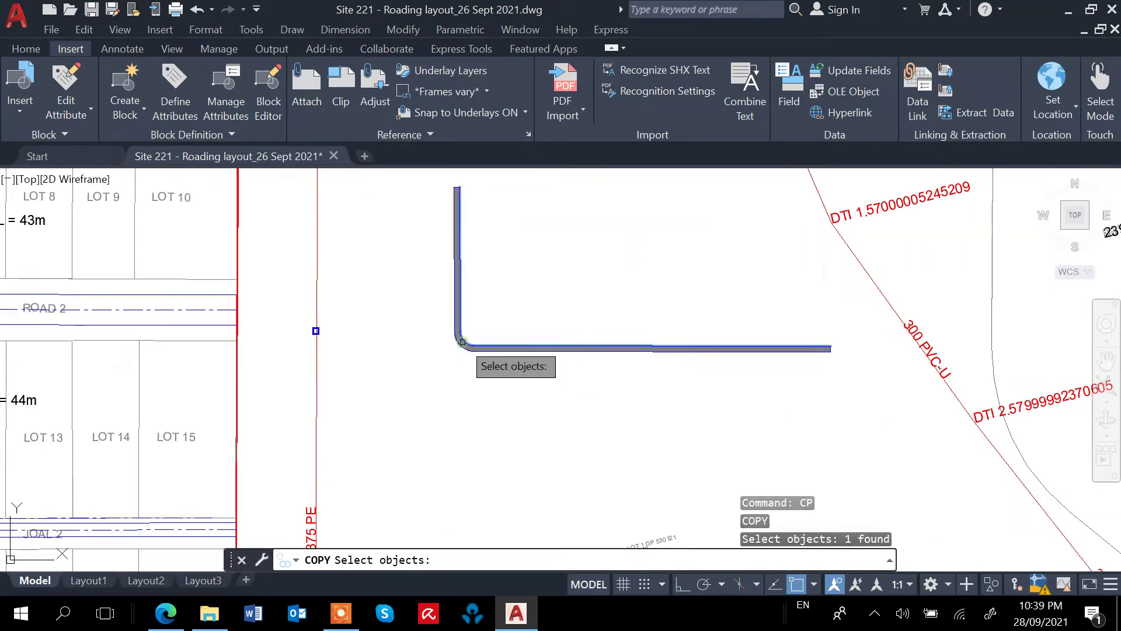
pyautogui.press('Return')
pyautogui.scroll(4, 447, 258)
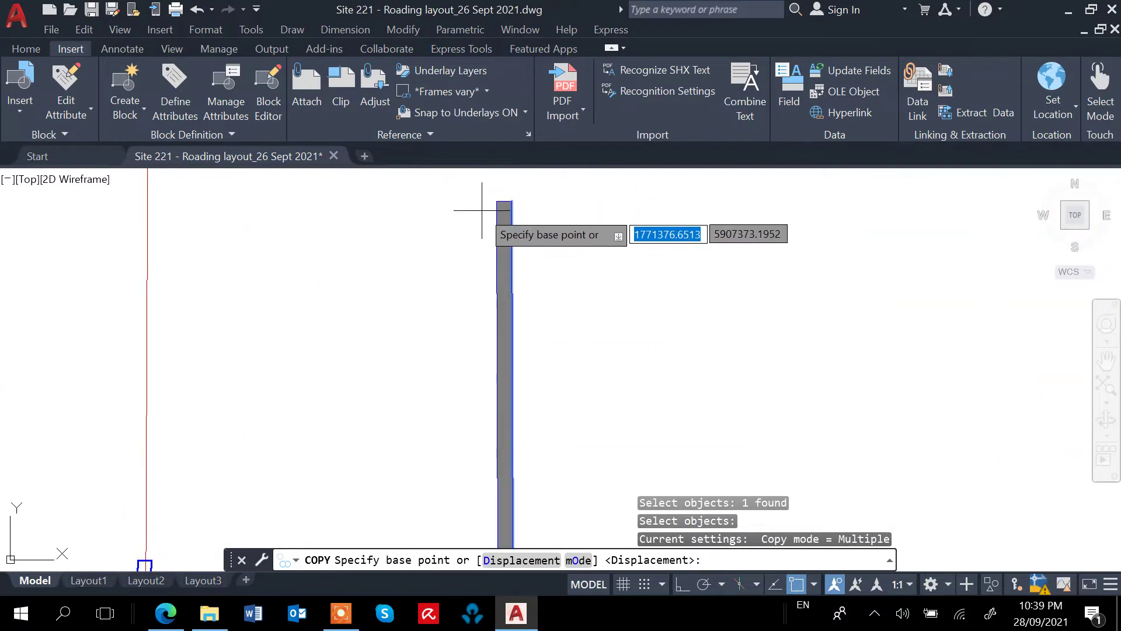
pyautogui.scroll(-3, 501, 399)
pyautogui.scroll(-5, 533, 465)
pyautogui.scroll(6, 743, 444)
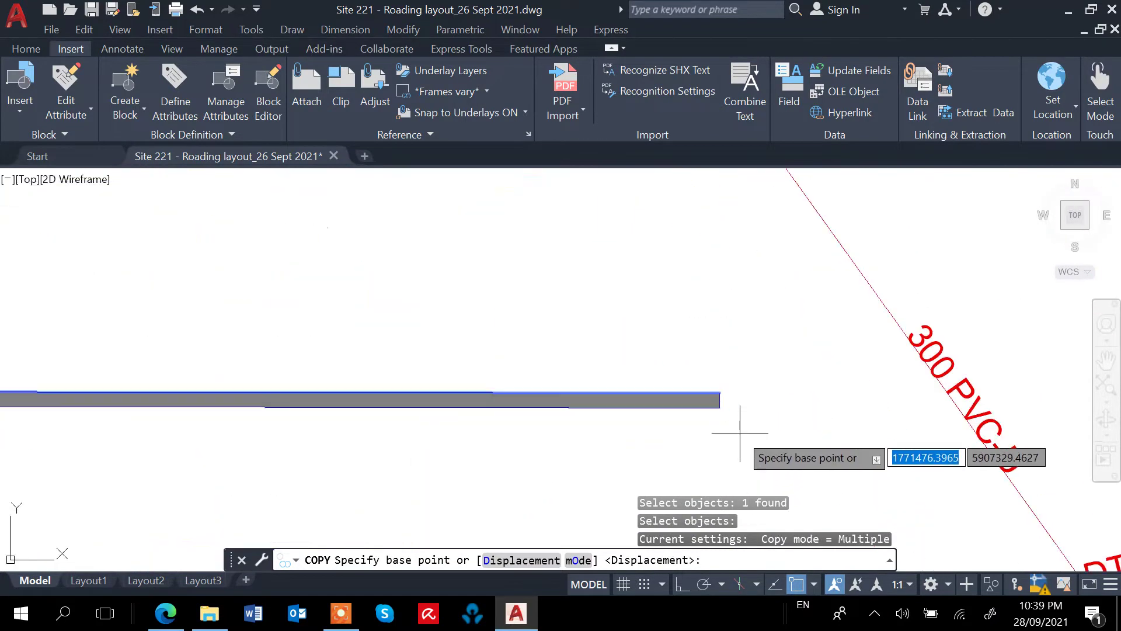
pyautogui.click(721, 409)
pyautogui.scroll(-5, 520, 388)
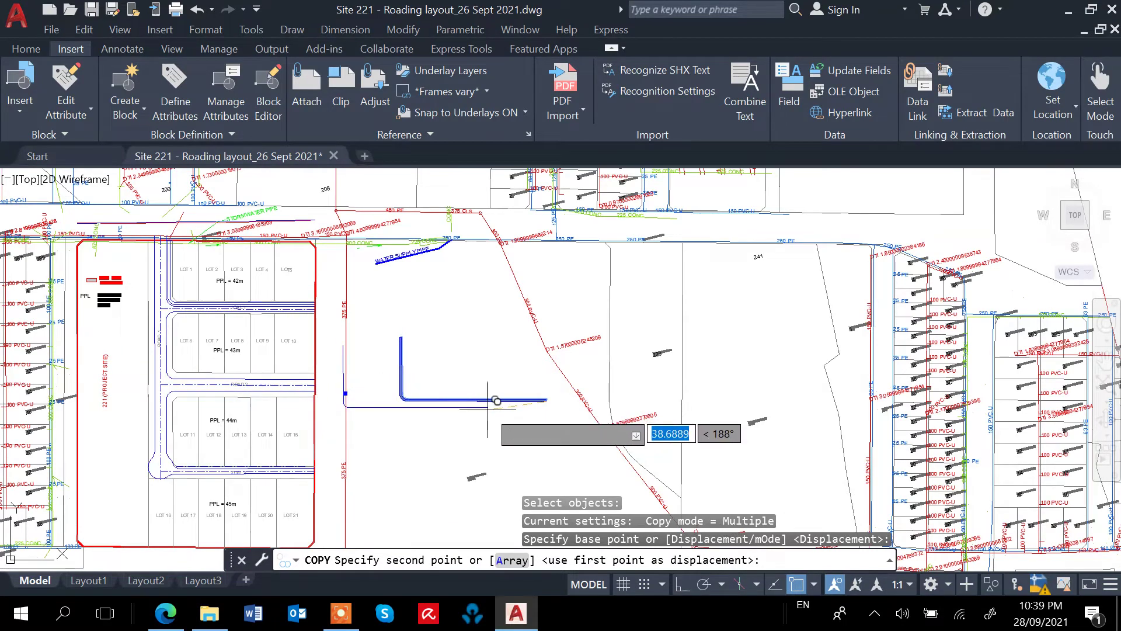
pyautogui.press('Escape')
# Step: Copy the solid hatch from the lower east corner of the closed footpath copy to the lower footpath line's east end along Joal 1
pyautogui.scroll(7, 543, 399)
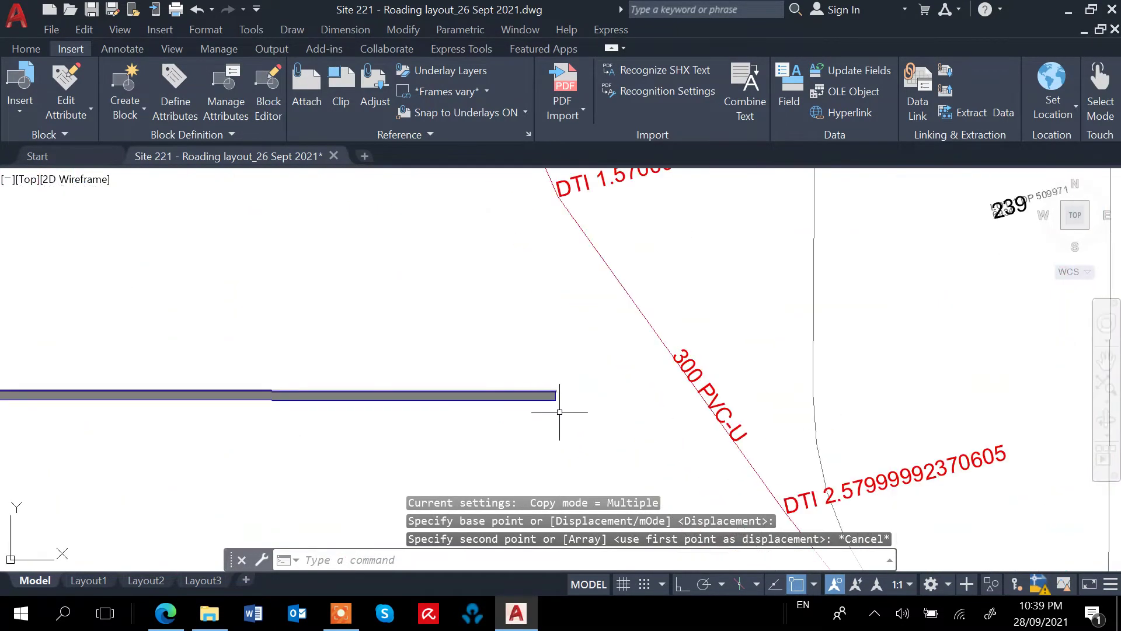
pyautogui.write('cp')
pyautogui.press('Return')
pyautogui.scroll(3, 562, 415)
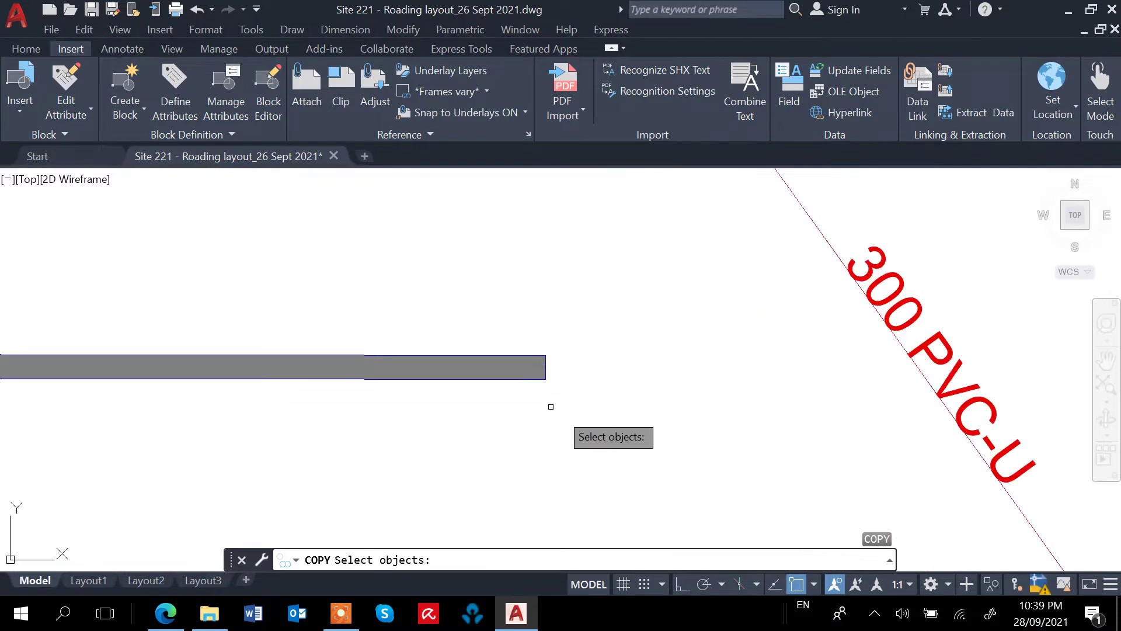
pyautogui.click(519, 366)
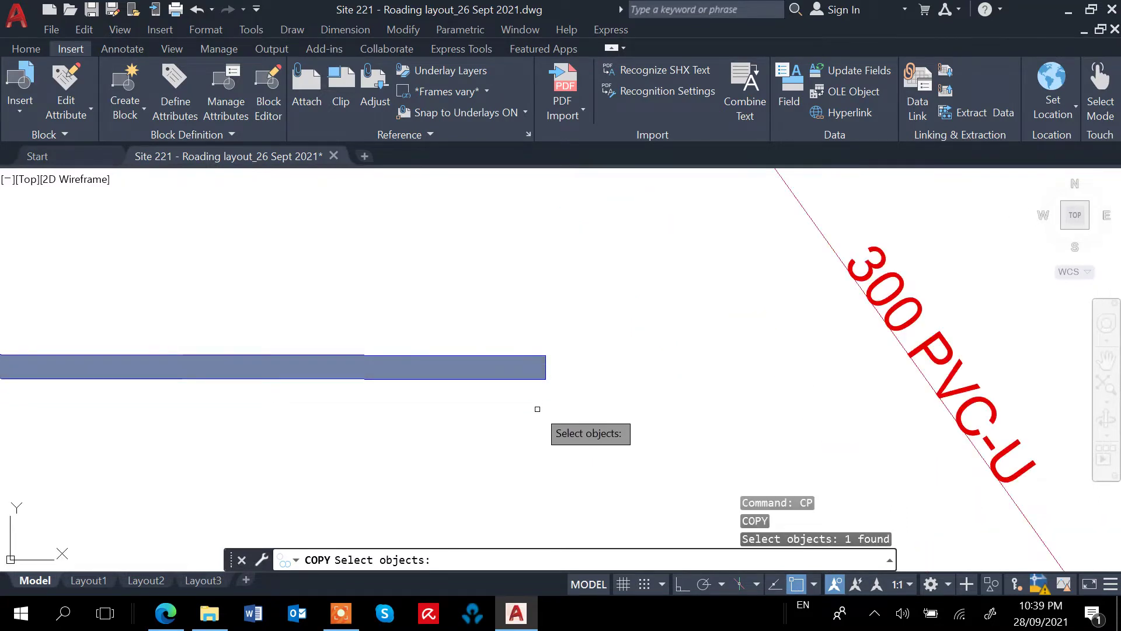
pyautogui.press('Return')
pyautogui.click(546, 379)
pyautogui.scroll(-3, 546, 374)
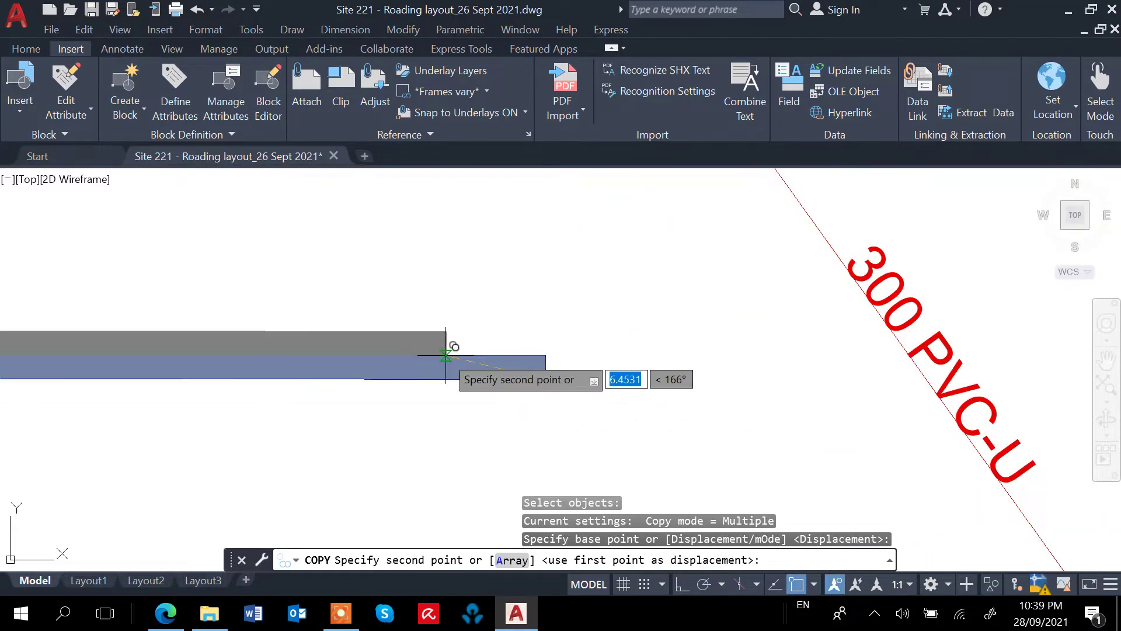
pyautogui.moveTo(377, 318); pyautogui.dragTo(345, 308, button='middle')
pyautogui.scroll(-4, 345, 309)
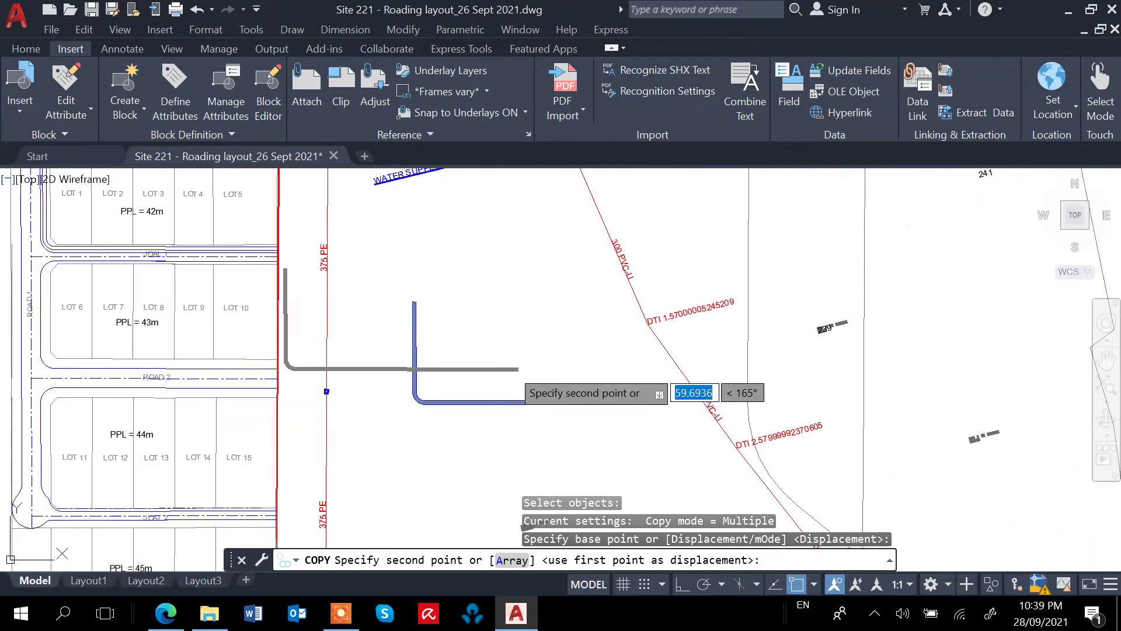
pyautogui.scroll(1, 278, 294)
pyautogui.scroll(5, 389, 285)
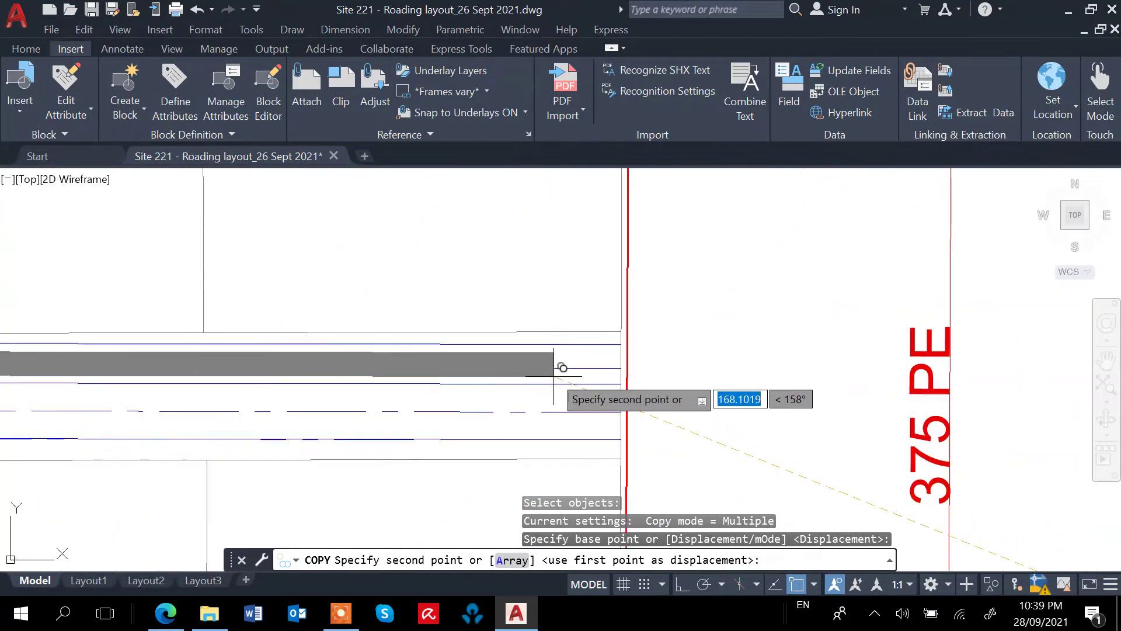
pyautogui.click(622, 367)
pyautogui.scroll(-4, 726, 399)
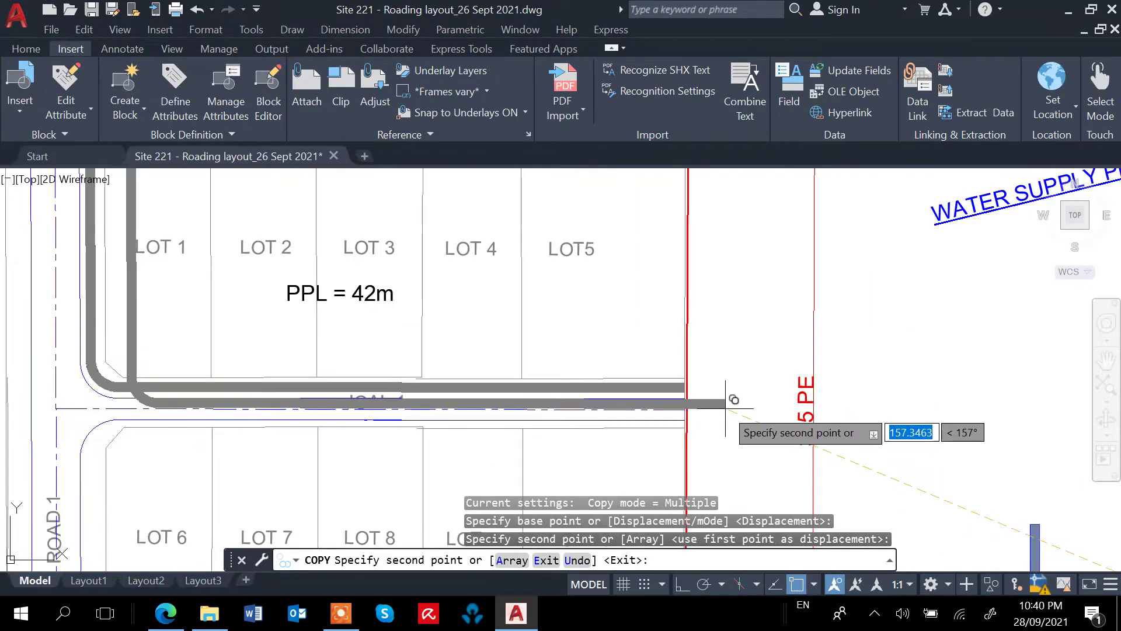
pyautogui.press('Escape')
# Step: Review the remaining roads and joals without footpaths around Lots 6 to 21
pyautogui.scroll(-4, 680, 415)
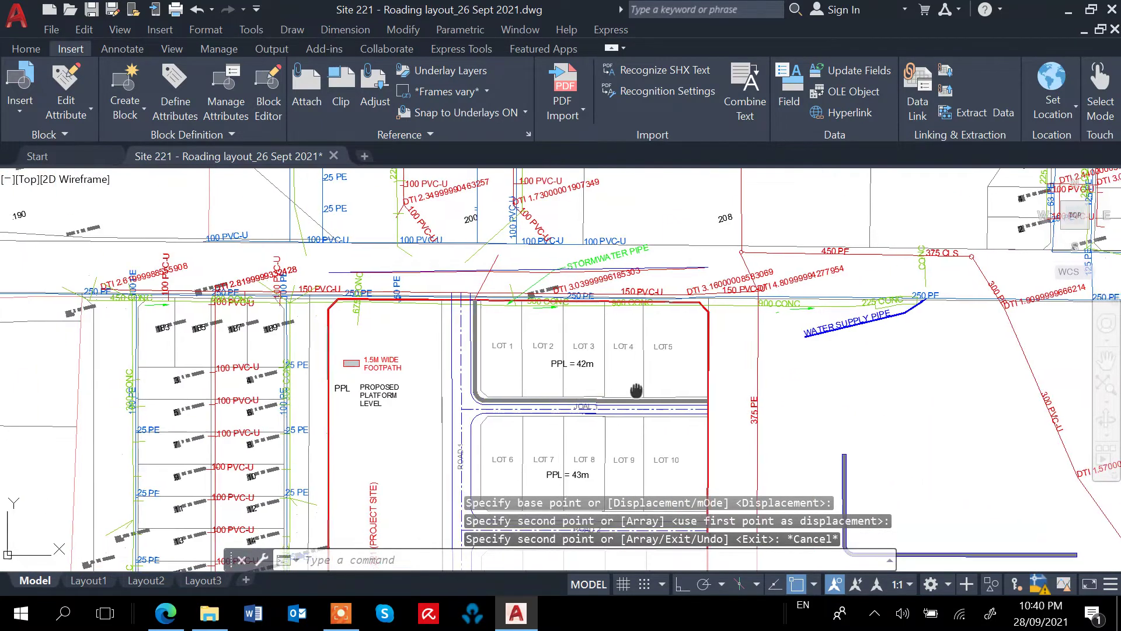
pyautogui.moveTo(638, 387); pyautogui.dragTo(435, 199, button='middle')
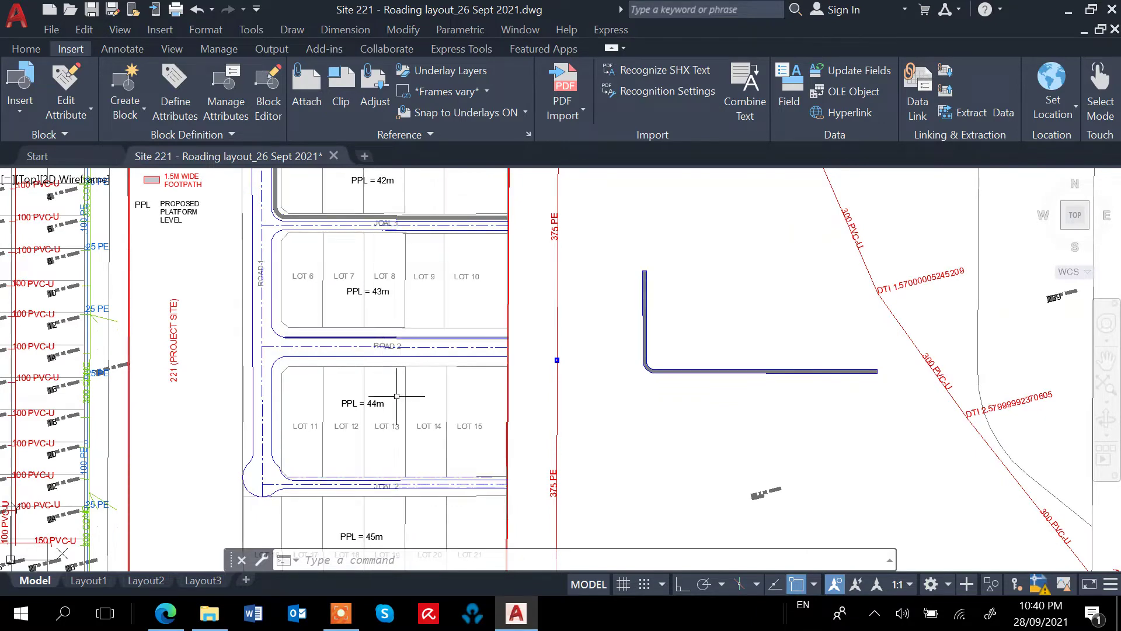
pyautogui.moveTo(363, 443); pyautogui.dragTo(372, 400, button='middle')
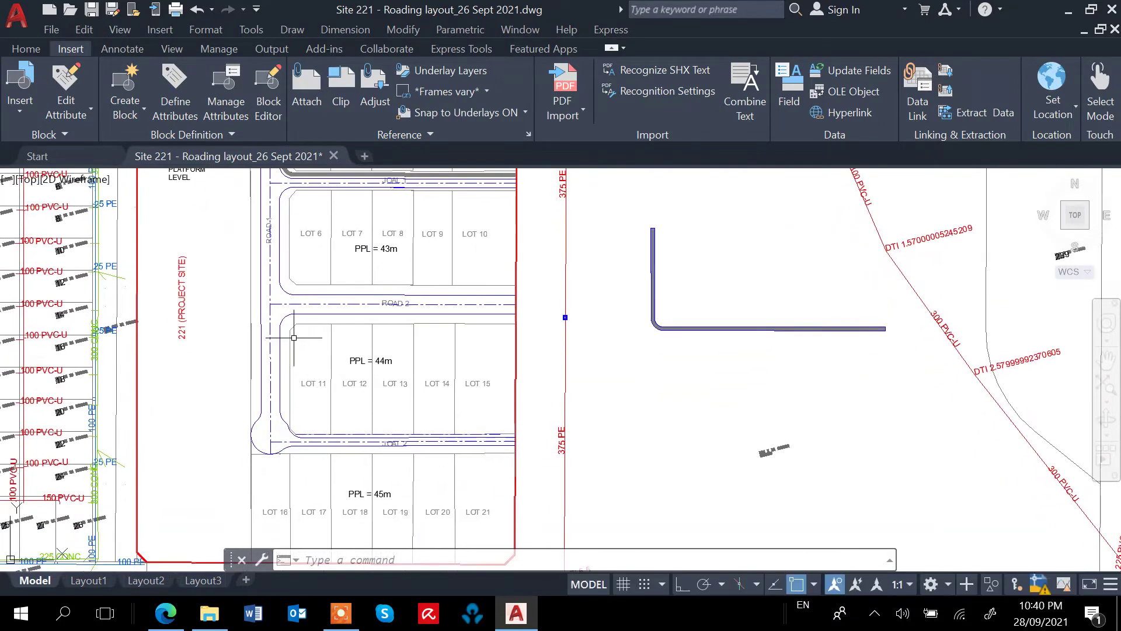
pyautogui.moveTo(345, 459); pyautogui.dragTo(351, 322, button='middle')
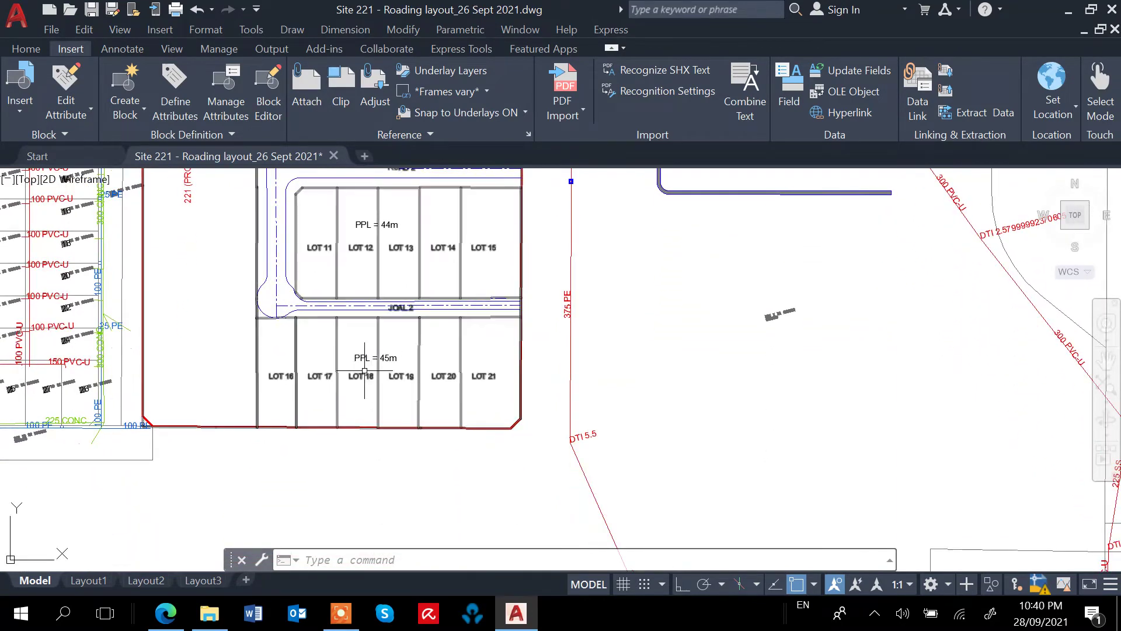
pyautogui.moveTo(368, 388); pyautogui.dragTo(369, 389, button='middle')
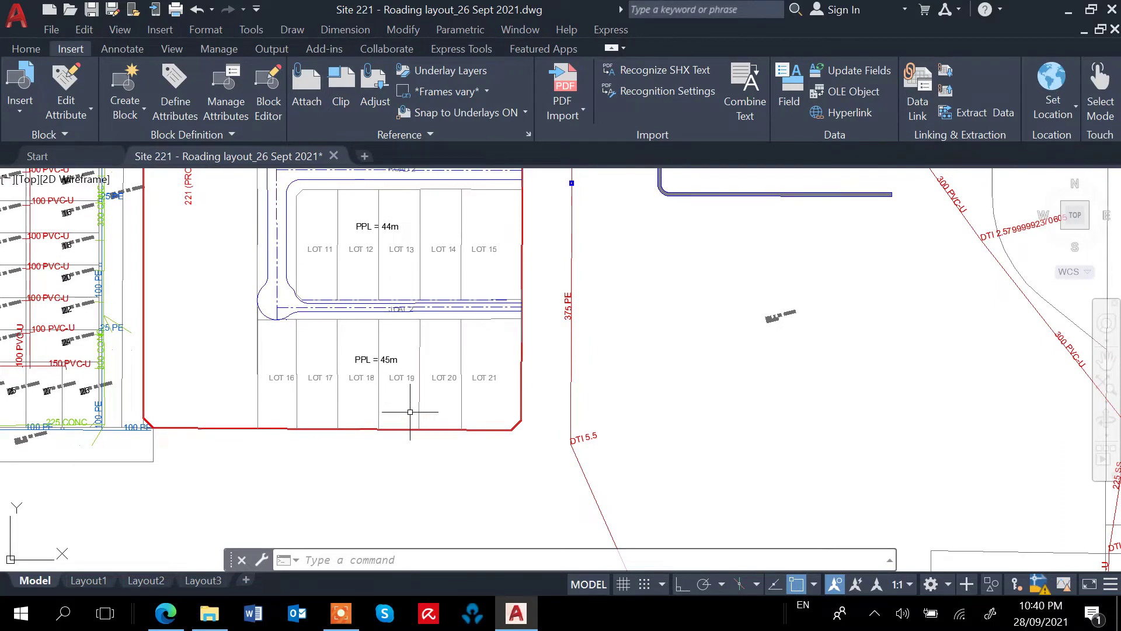
# Step: Examine the hatched footpaths along Road 1, Joal 1, Road 2 and Joal 2 in the completed copy of the layout
pyautogui.scroll(-5, 410, 412)
pyautogui.scroll(-6, 451, 450)
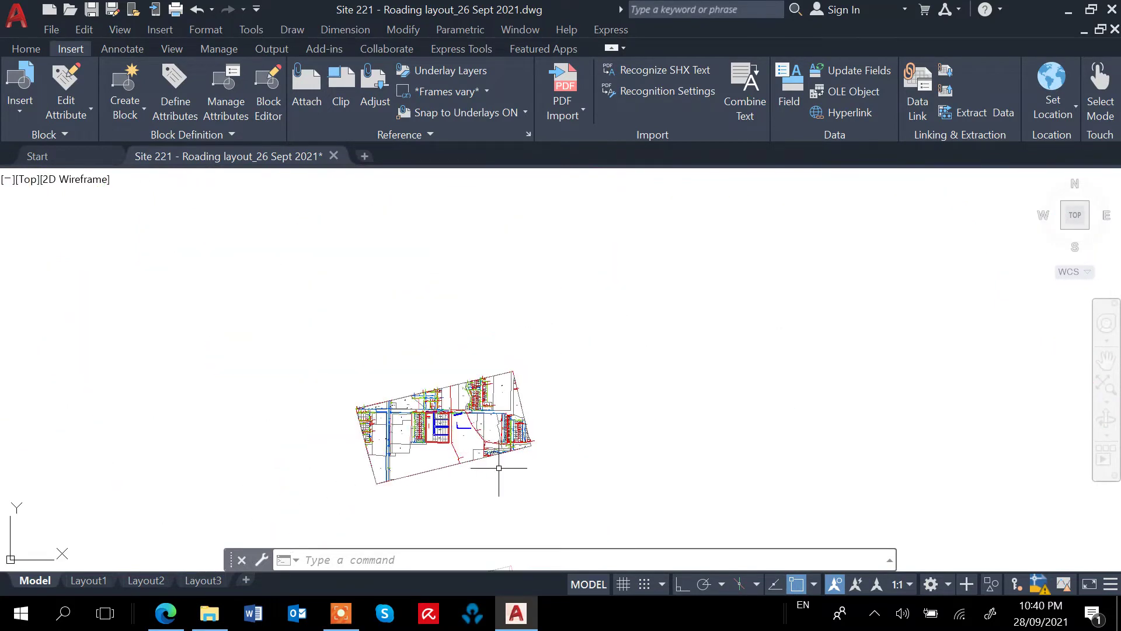
pyautogui.scroll(4, 499, 467)
pyautogui.scroll(-2, 455, 463)
pyautogui.moveTo(491, 290); pyautogui.dragTo(492, 369, button='middle')
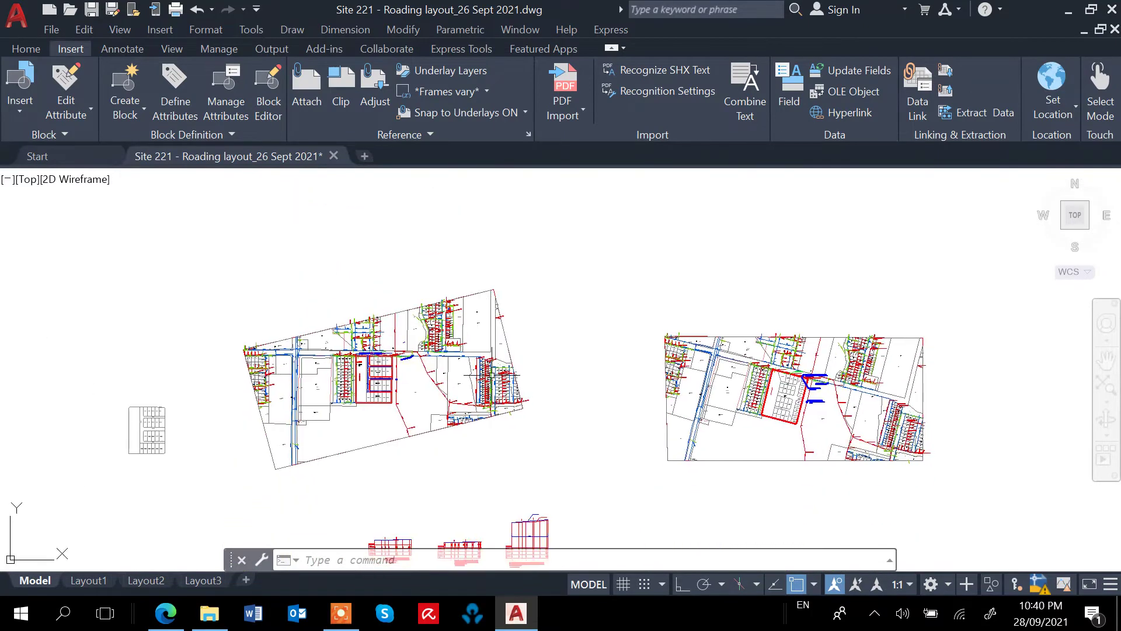
pyautogui.scroll(8, 359, 390)
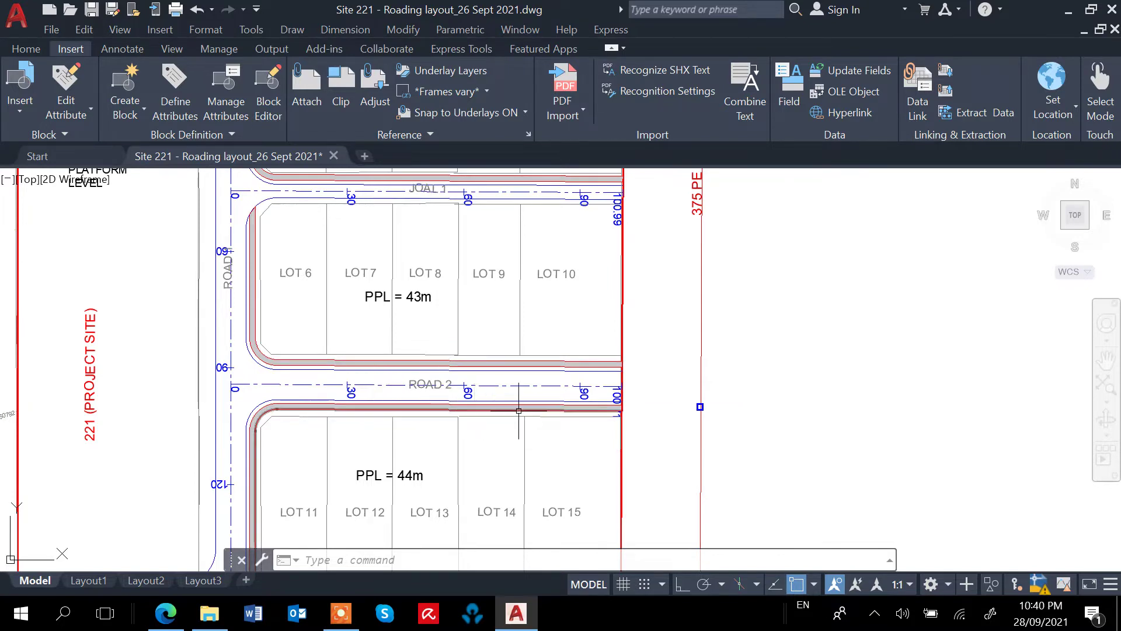
pyautogui.moveTo(321, 189); pyautogui.dragTo(287, 300, button='middle')
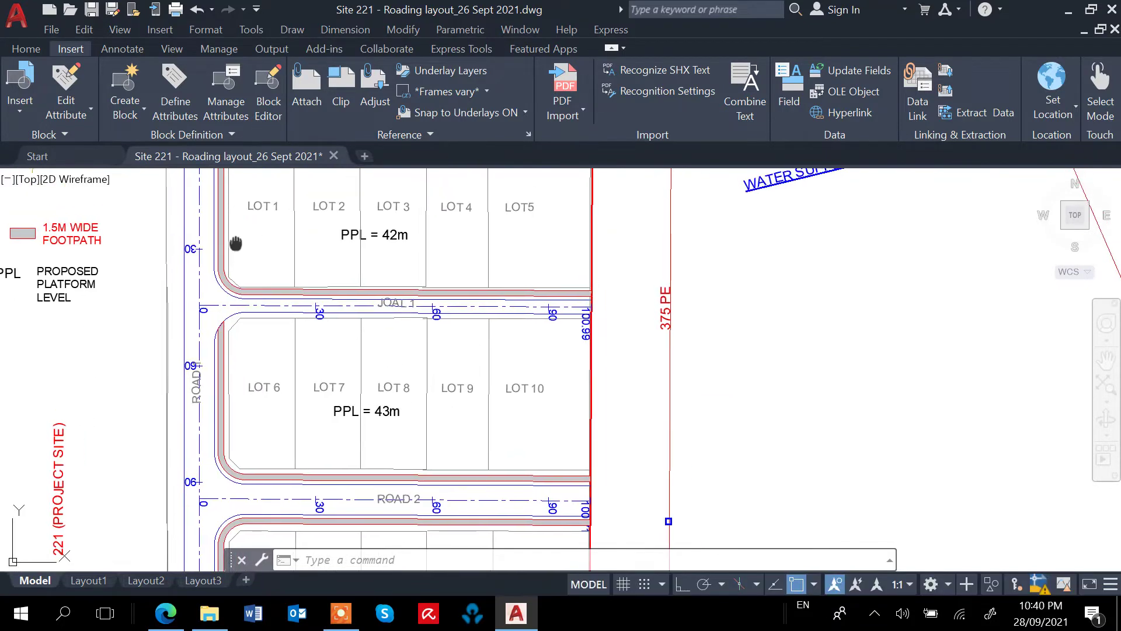
pyautogui.moveTo(233, 243); pyautogui.dragTo(232, 350, button='middle')
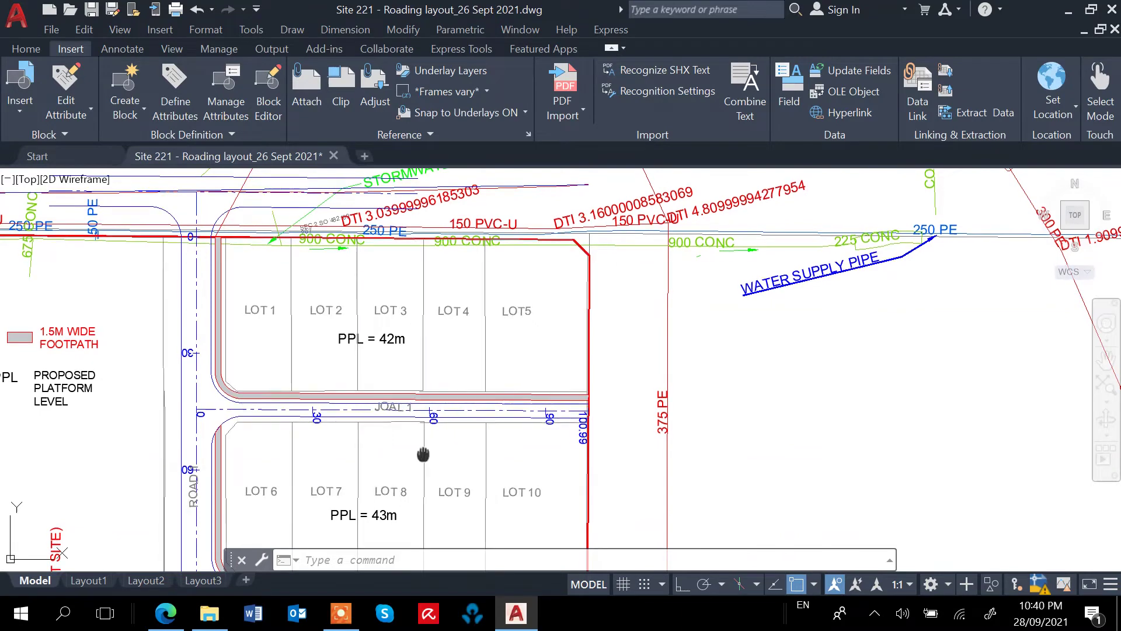
pyautogui.moveTo(409, 467); pyautogui.dragTo(409, 252, button='middle')
pyautogui.moveTo(435, 469); pyautogui.dragTo(461, 283, button='middle')
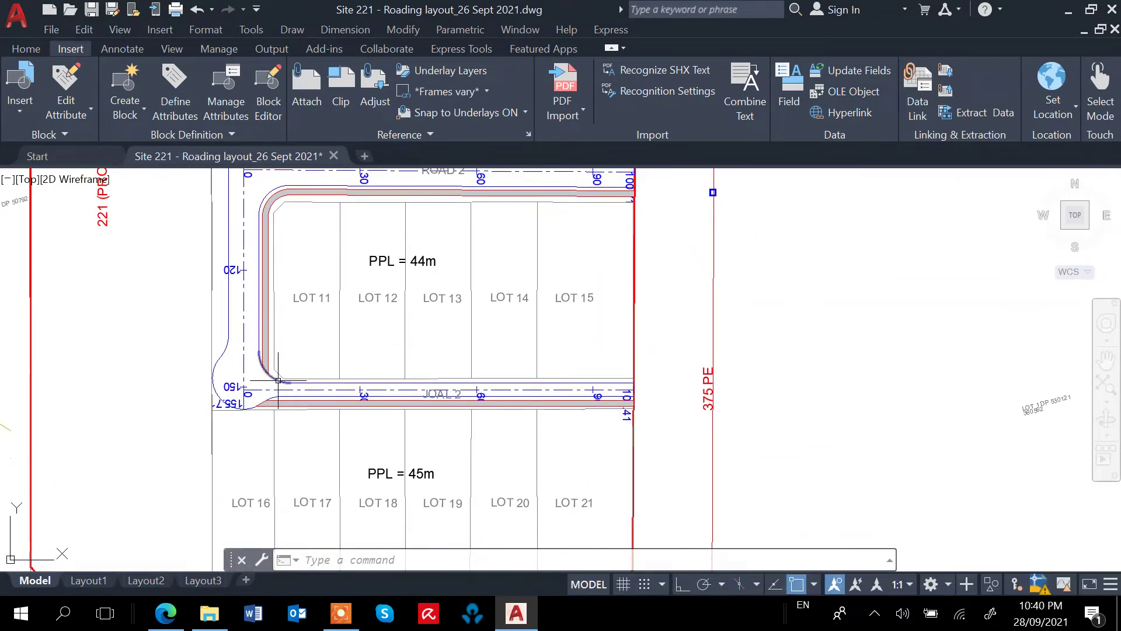
pyautogui.scroll(4, 271, 382)
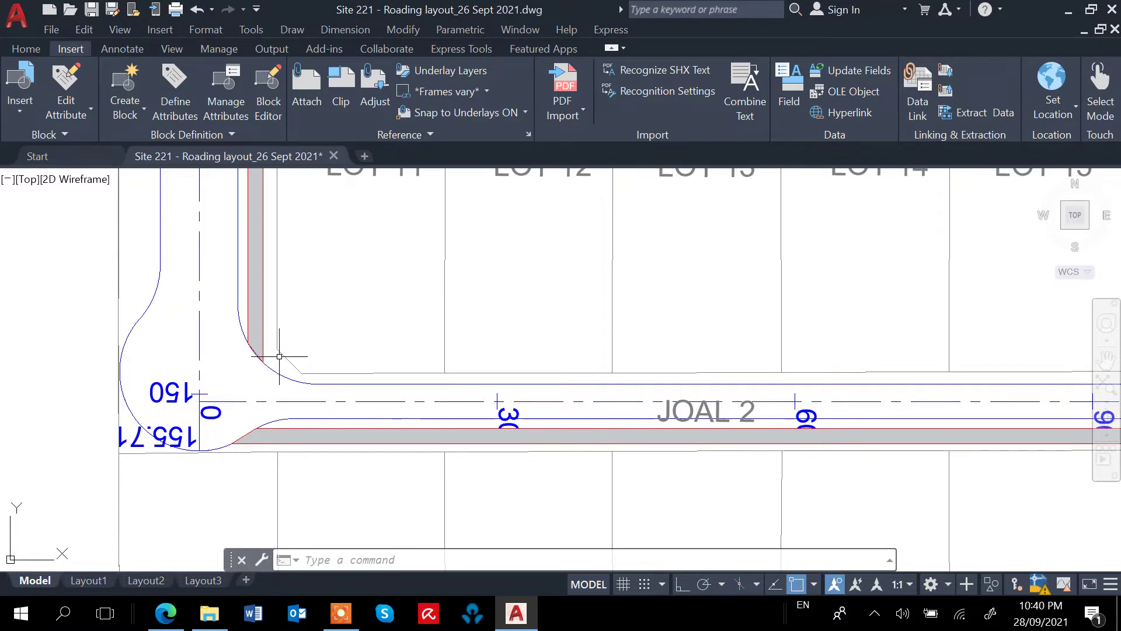
# Step: Examine the footpath ends at the Joal 2 turning head in the completed copy and the same area of the working layout
pyautogui.click(256, 269)
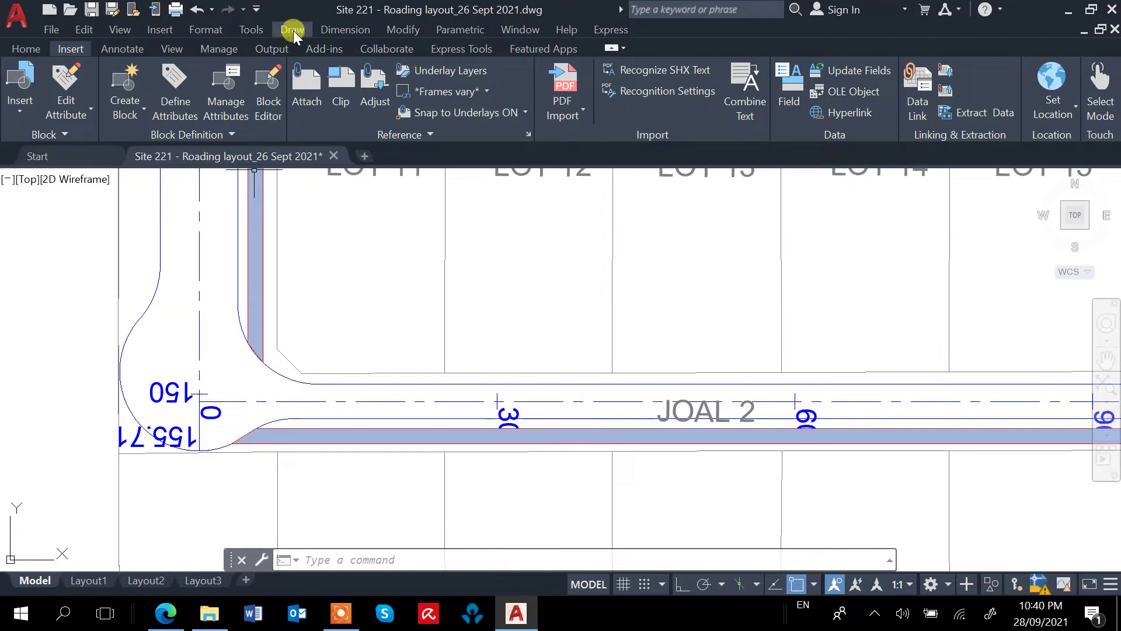
pyautogui.press('Escape')
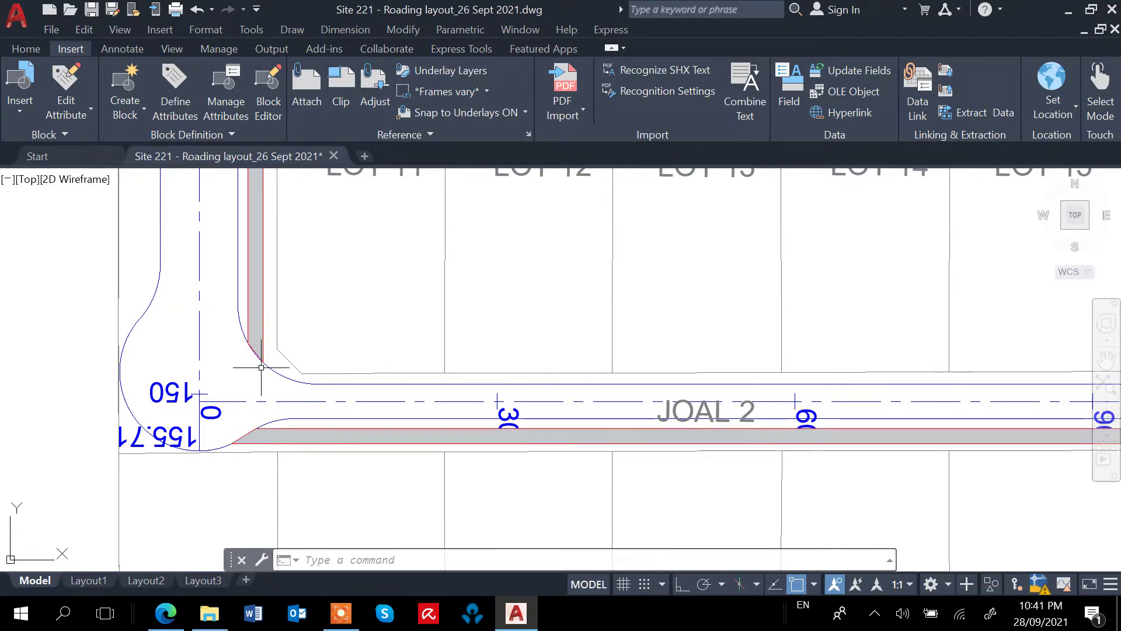
pyautogui.scroll(-3, 262, 308)
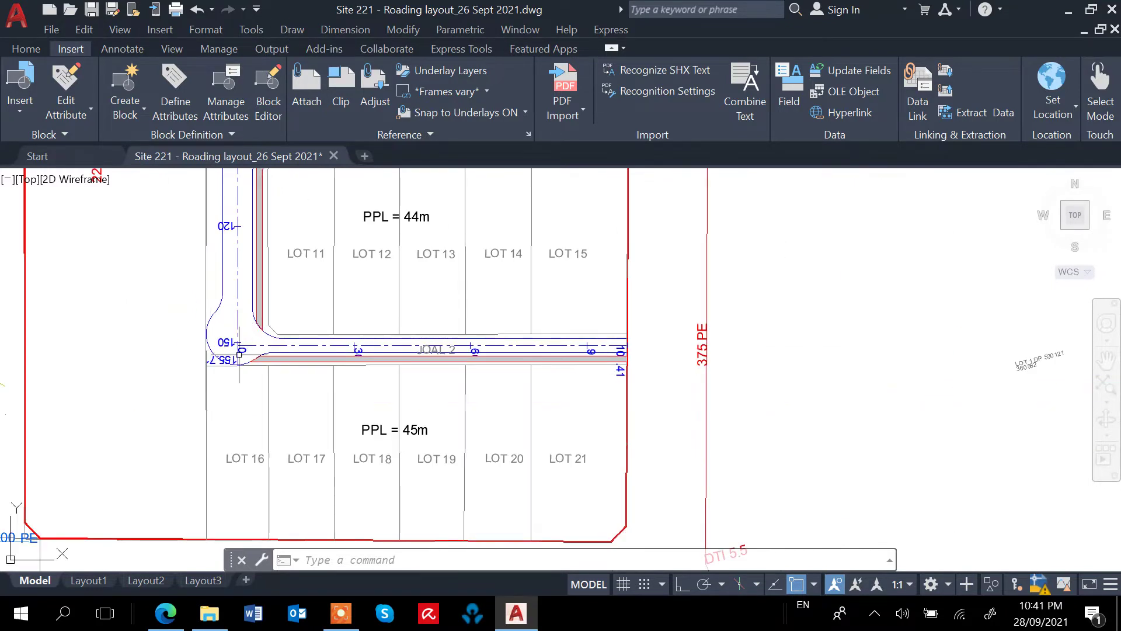
pyautogui.scroll(-5, 286, 308)
pyautogui.moveTo(370, 234); pyautogui.dragTo(373, 421, button='middle')
pyautogui.scroll(-2, 413, 300)
pyautogui.moveTo(425, 268); pyautogui.dragTo(425, 450, button='middle')
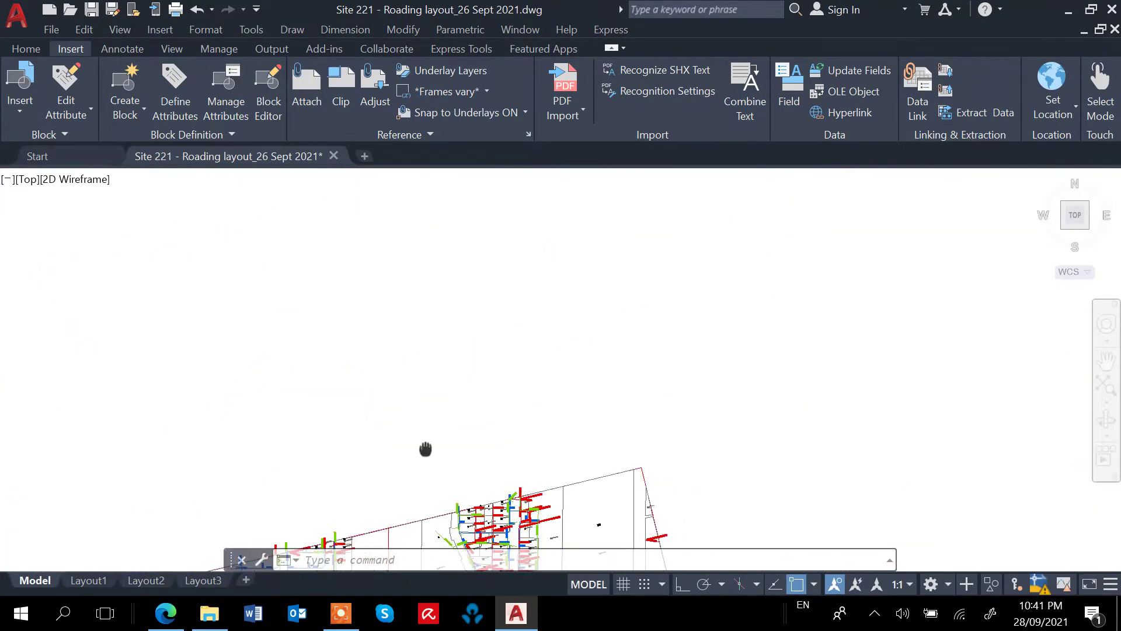
pyautogui.scroll(-5, 424, 381)
pyautogui.scroll(6, 407, 298)
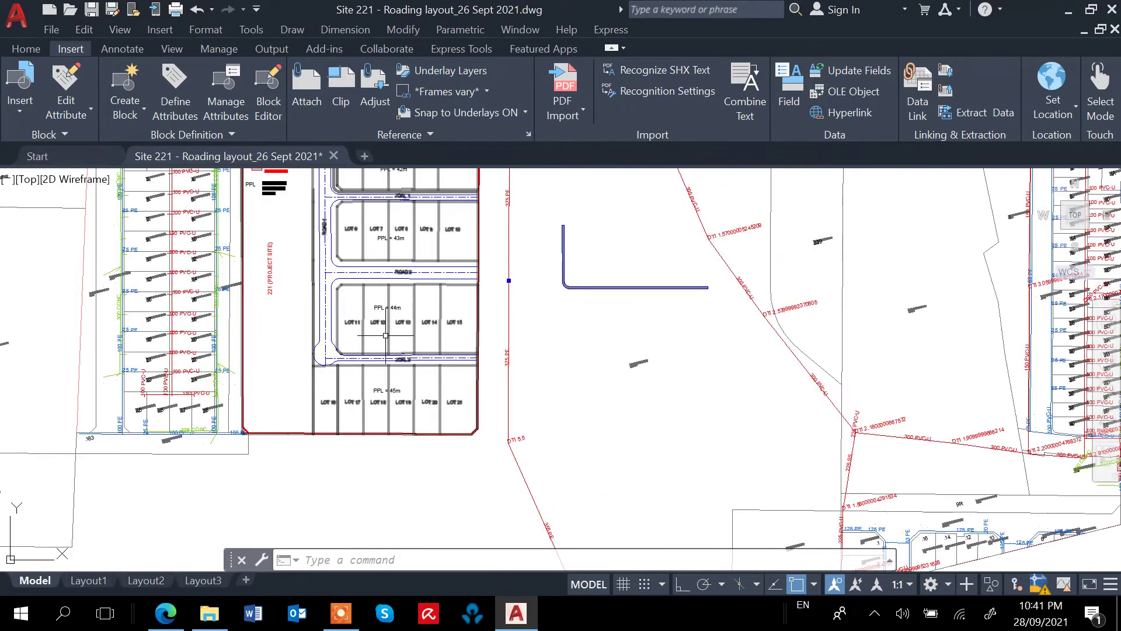
pyautogui.scroll(2, 338, 362)
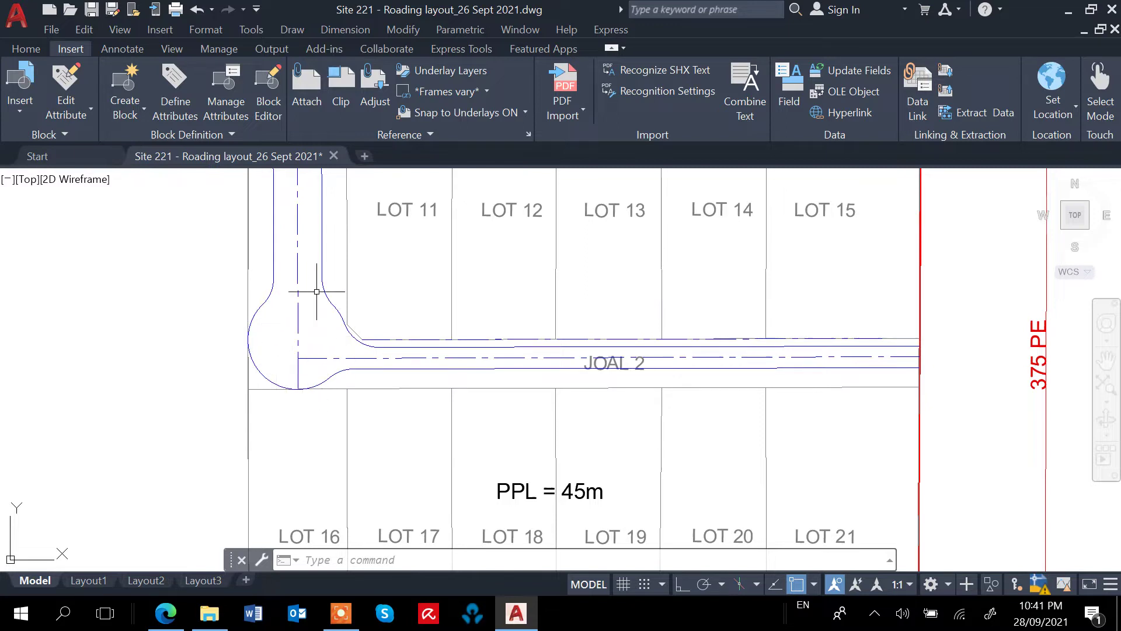
pyautogui.scroll(-6, 347, 358)
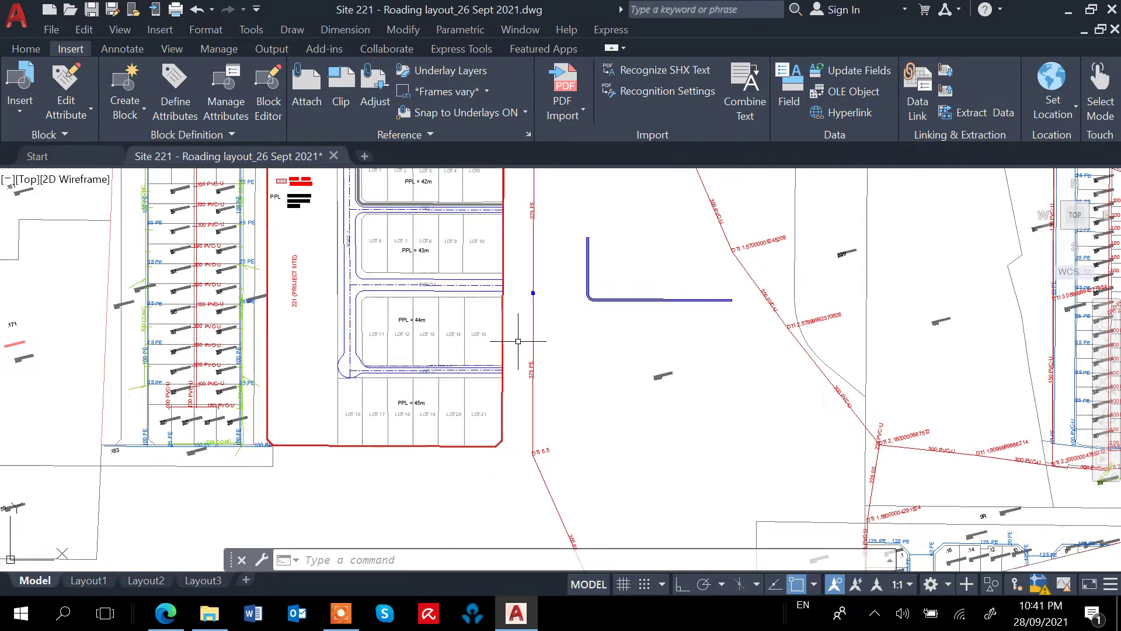
# Step: Erase the spare hatched footpath copy and its leftover pieces east of the project site
pyautogui.write('e')
pyautogui.press('Return')
pyautogui.click(739, 233)
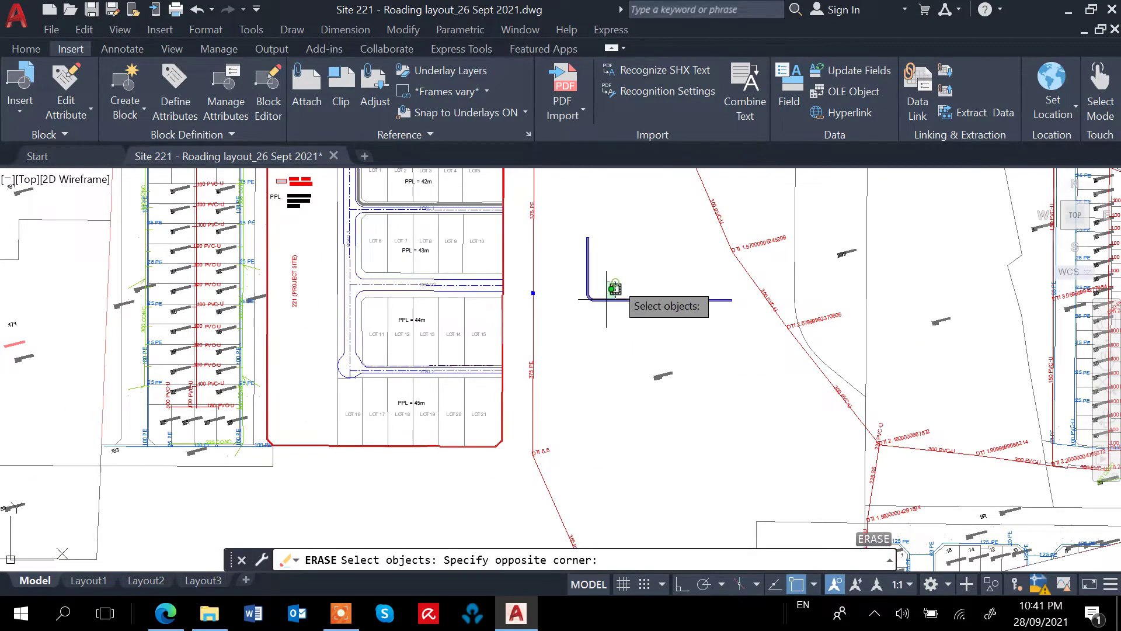
pyautogui.click(584, 327)
pyautogui.press('Return')
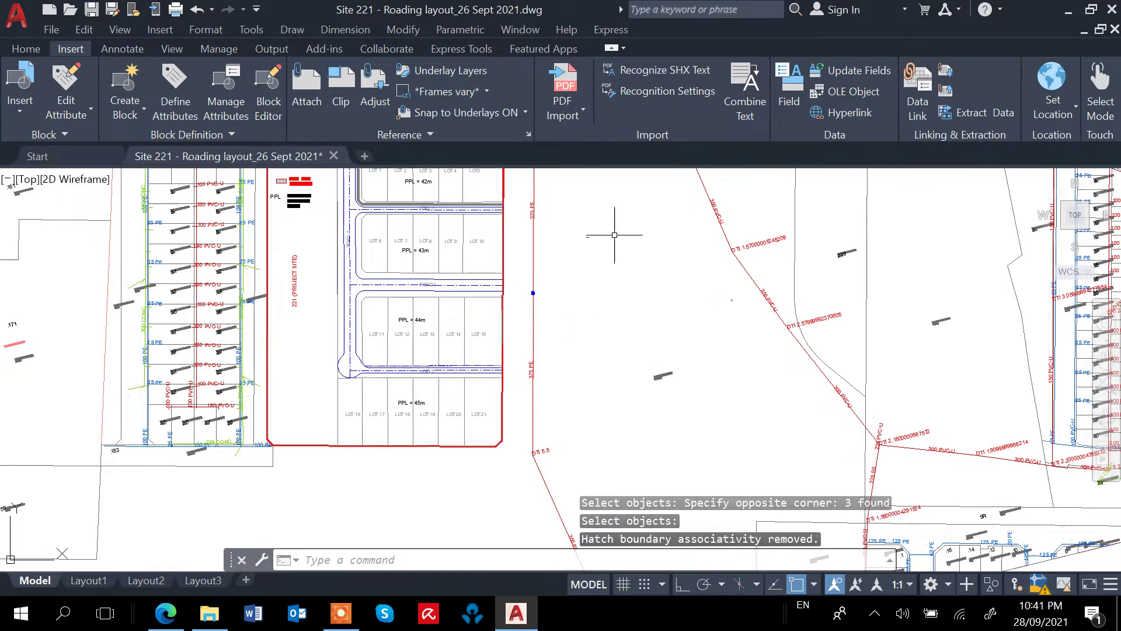
pyautogui.press('Return')
pyautogui.click(601, 215)
pyautogui.click(582, 252)
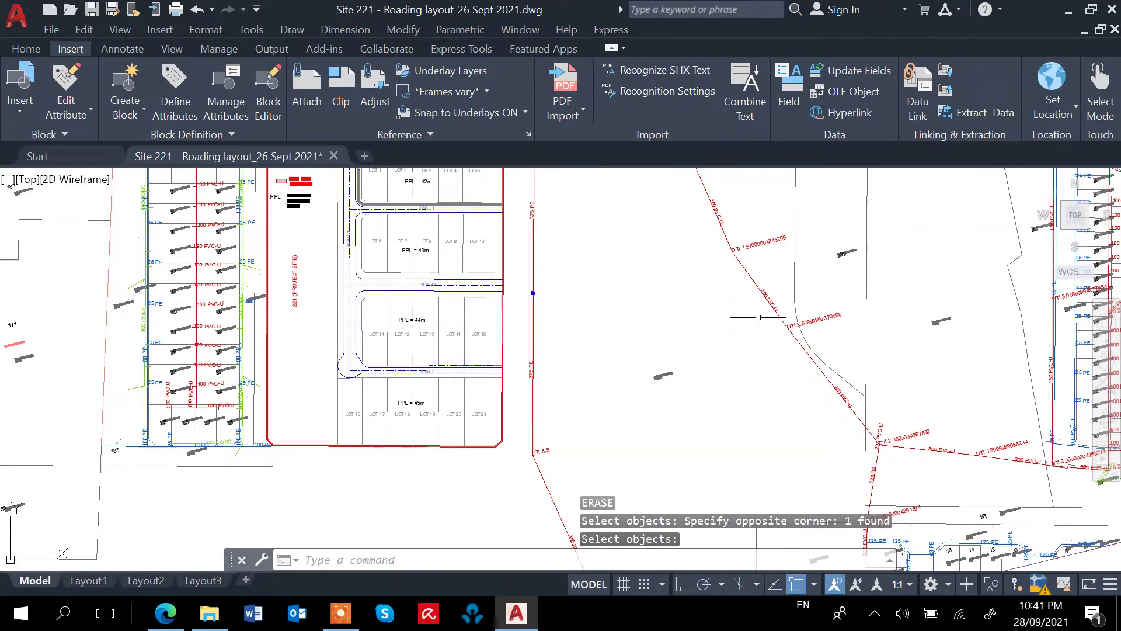
pyautogui.click(743, 291)
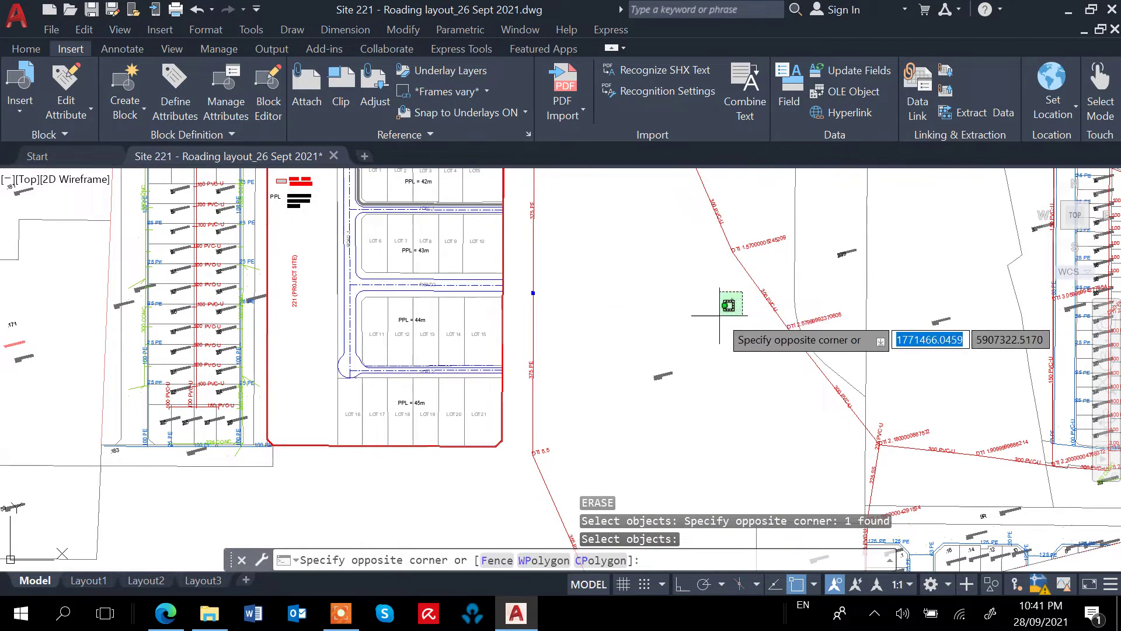
pyautogui.click(730, 300)
# Step: Examine the footpaths along Joal 1, Road 2 and Joal 2 in the completed copy of the layout
pyautogui.scroll(-3, 701, 376)
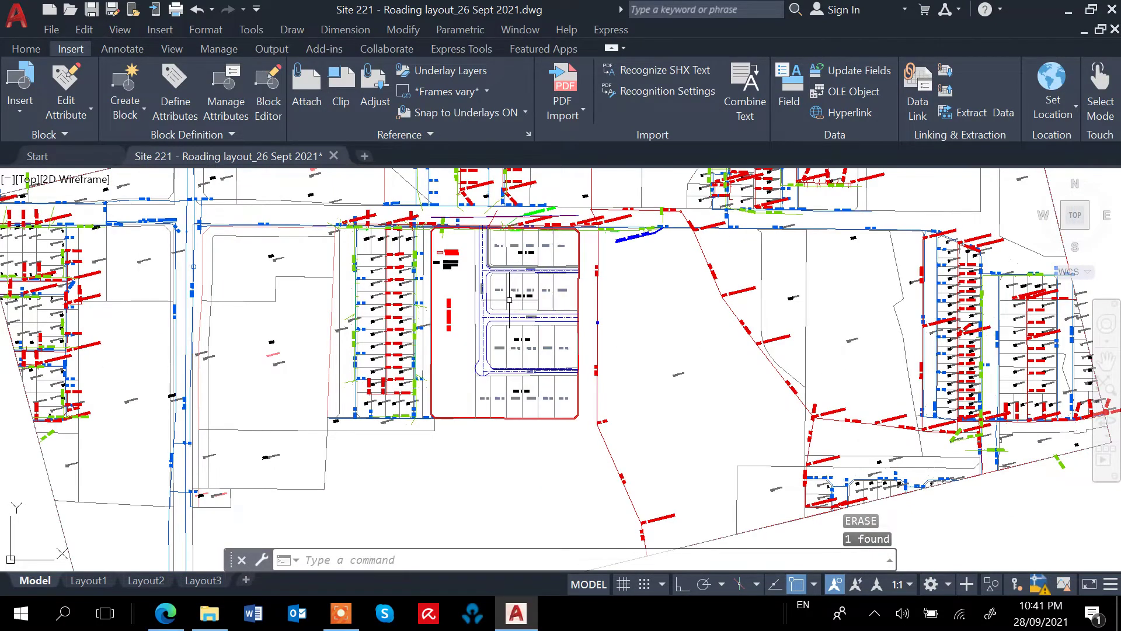
pyautogui.scroll(-5, 514, 316)
pyautogui.scroll(3, 534, 350)
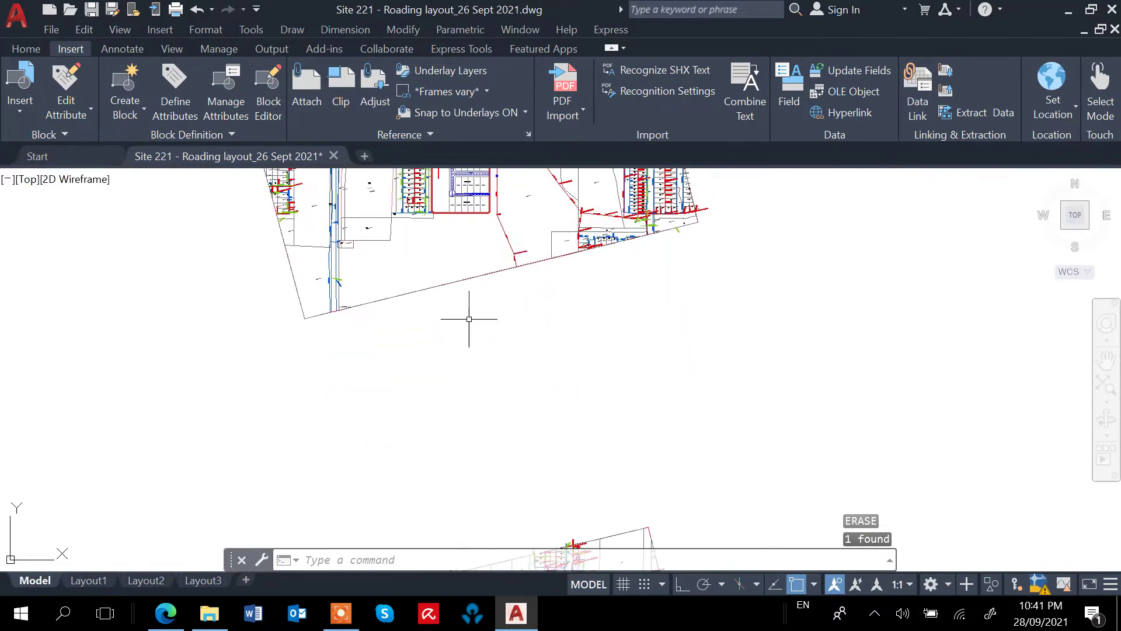
pyautogui.scroll(-5, 474, 418)
pyautogui.scroll(10, 474, 419)
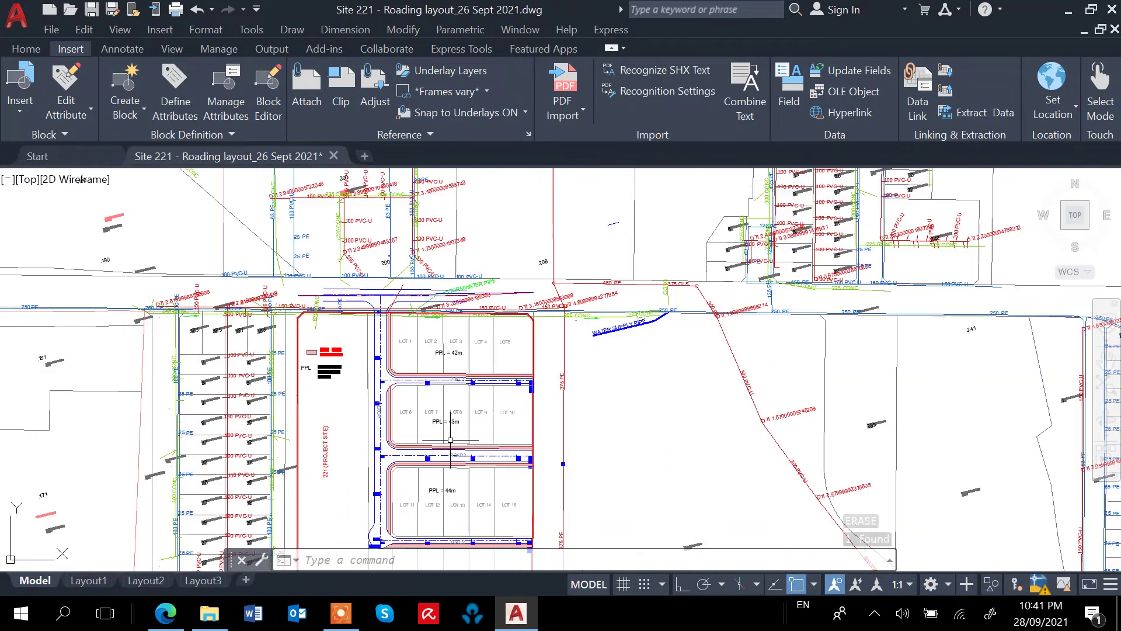
pyautogui.scroll(4, 413, 381)
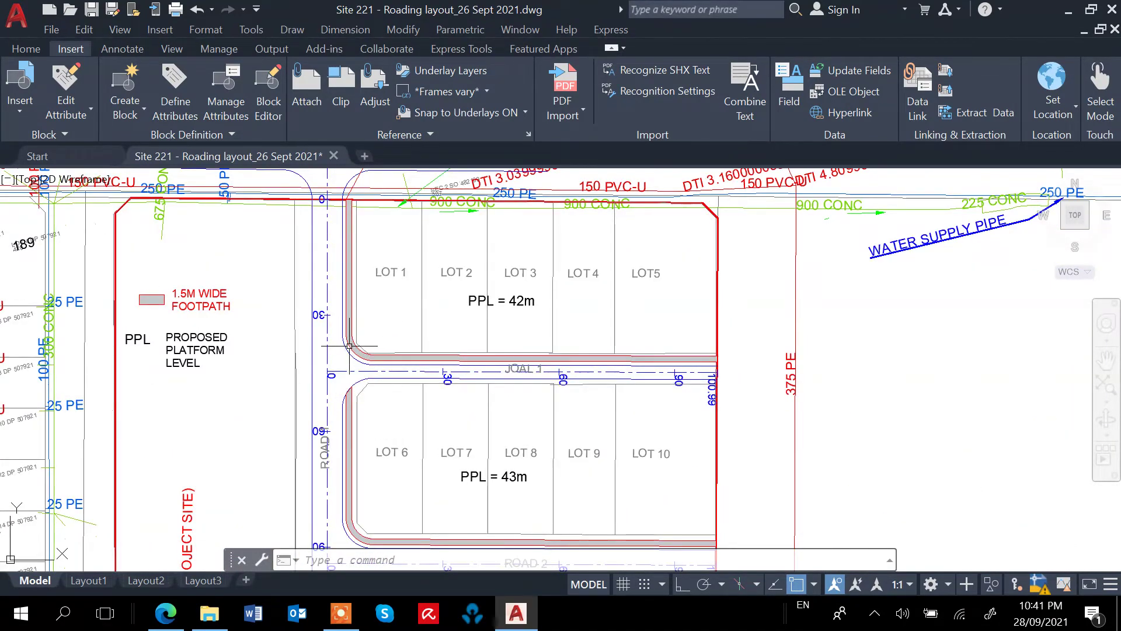
pyautogui.moveTo(540, 412); pyautogui.dragTo(603, 194, button='middle')
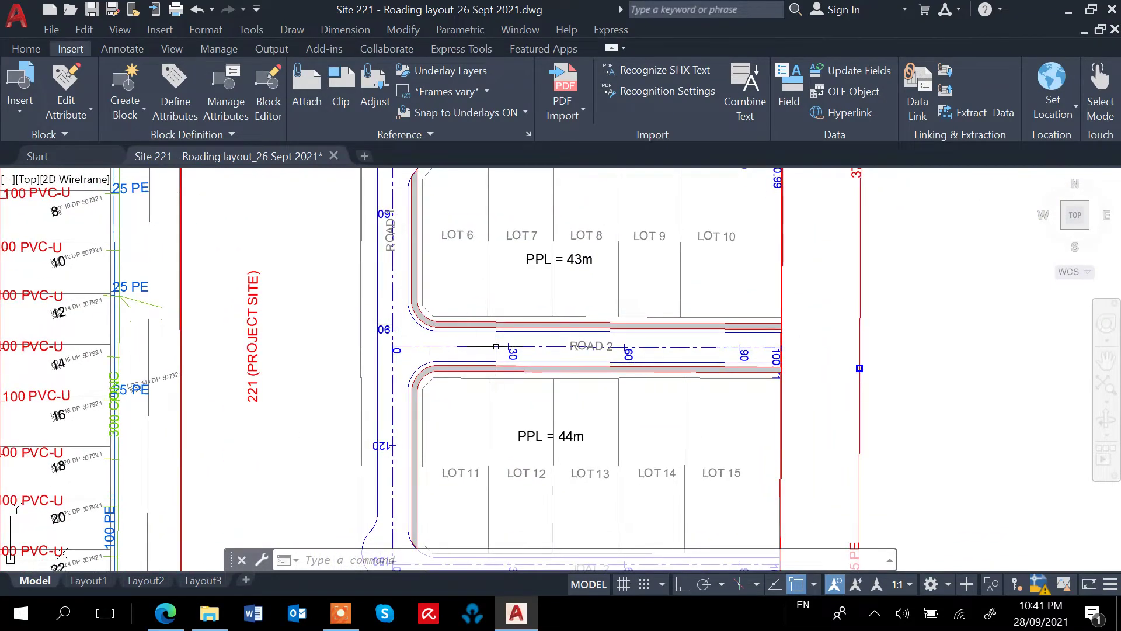
pyautogui.moveTo(574, 401); pyautogui.dragTo(571, 233, button='middle')
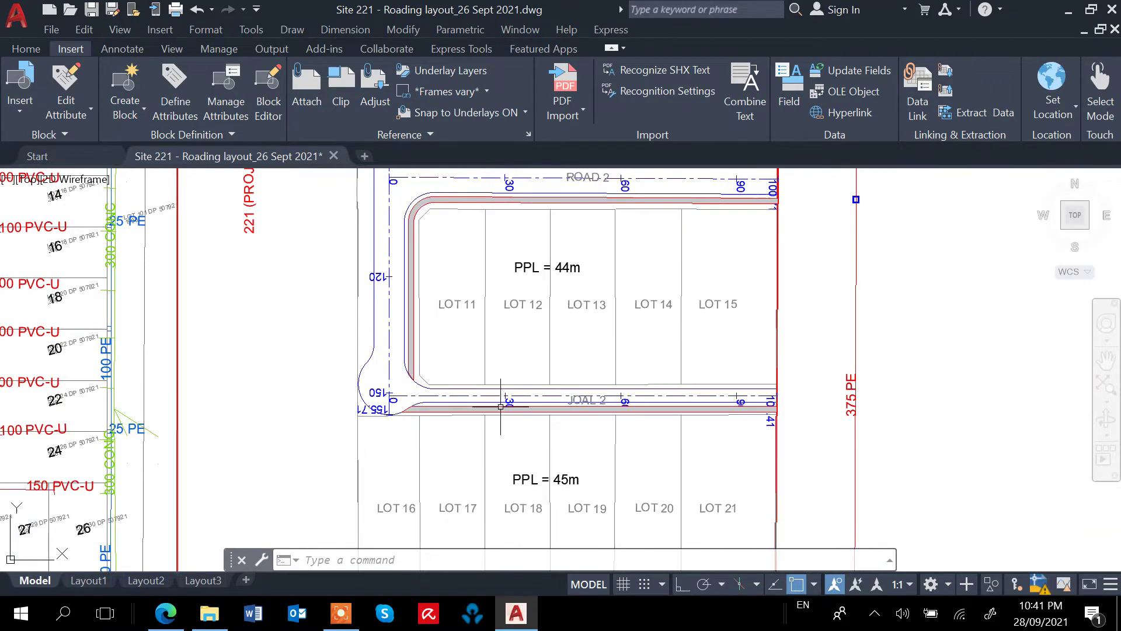
pyautogui.scroll(-10, 563, 412)
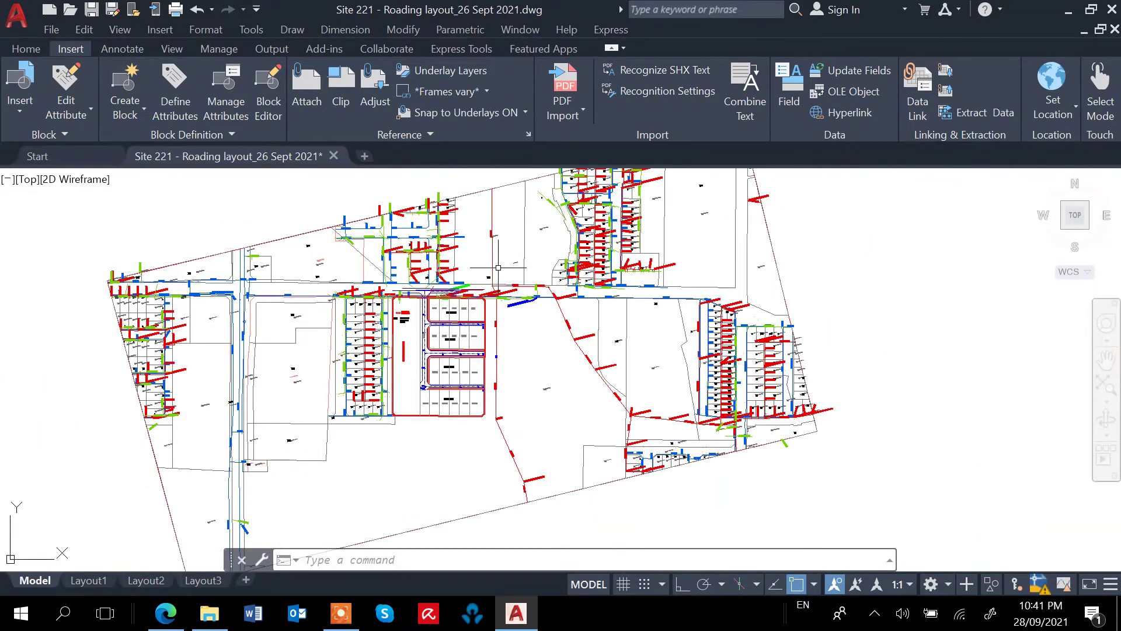
pyautogui.scroll(-5, 468, 420)
# Step: Review the roads and joals around Lots 6 to 21 in the working layout
pyautogui.scroll(6, 441, 303)
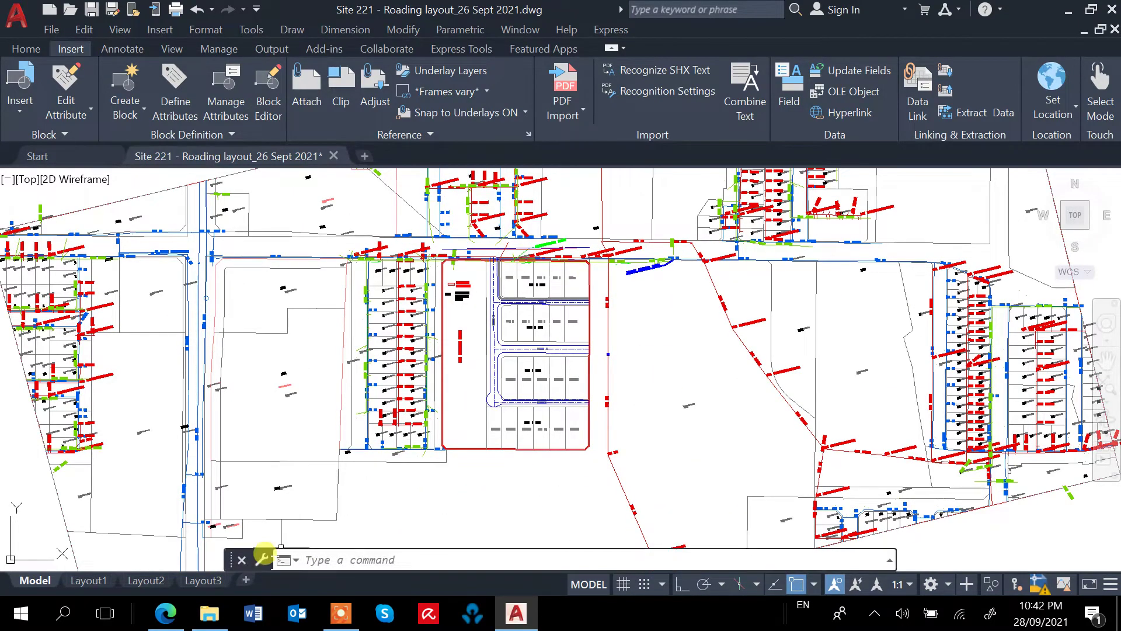
pyautogui.moveTo(342, 612)
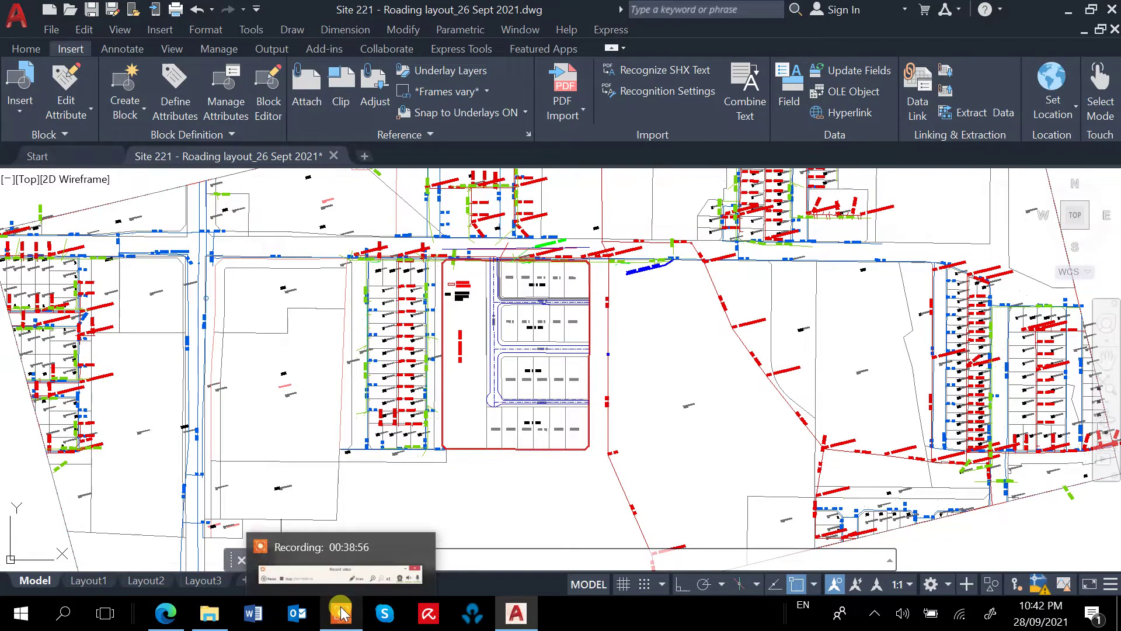
pyautogui.scroll(5, 517, 318)
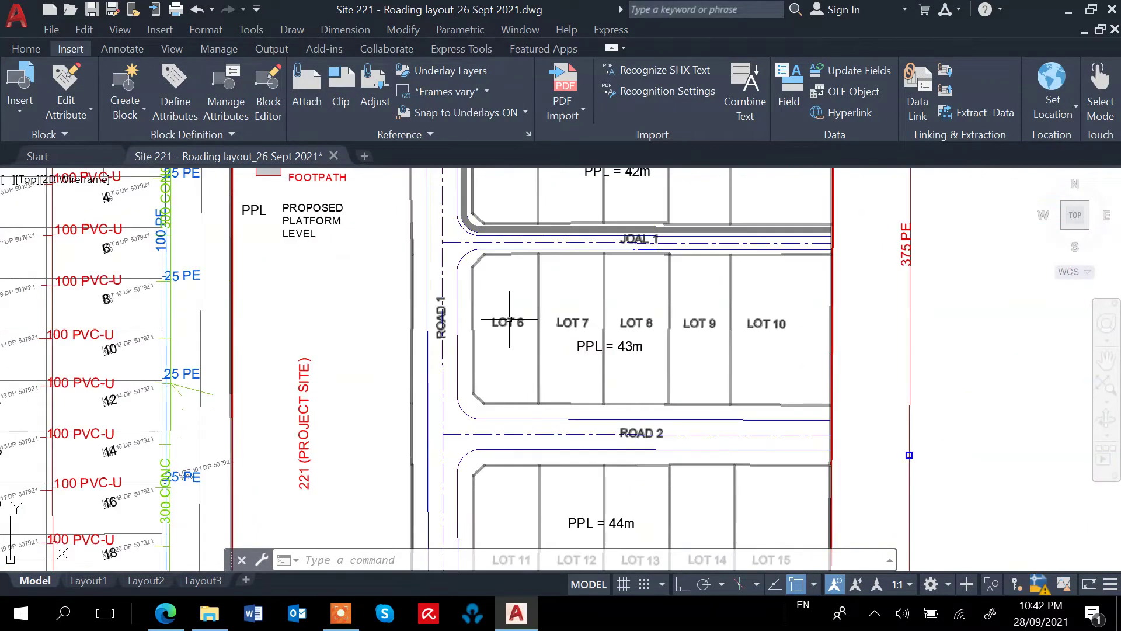
pyautogui.moveTo(515, 316); pyautogui.dragTo(514, 315, button='middle')
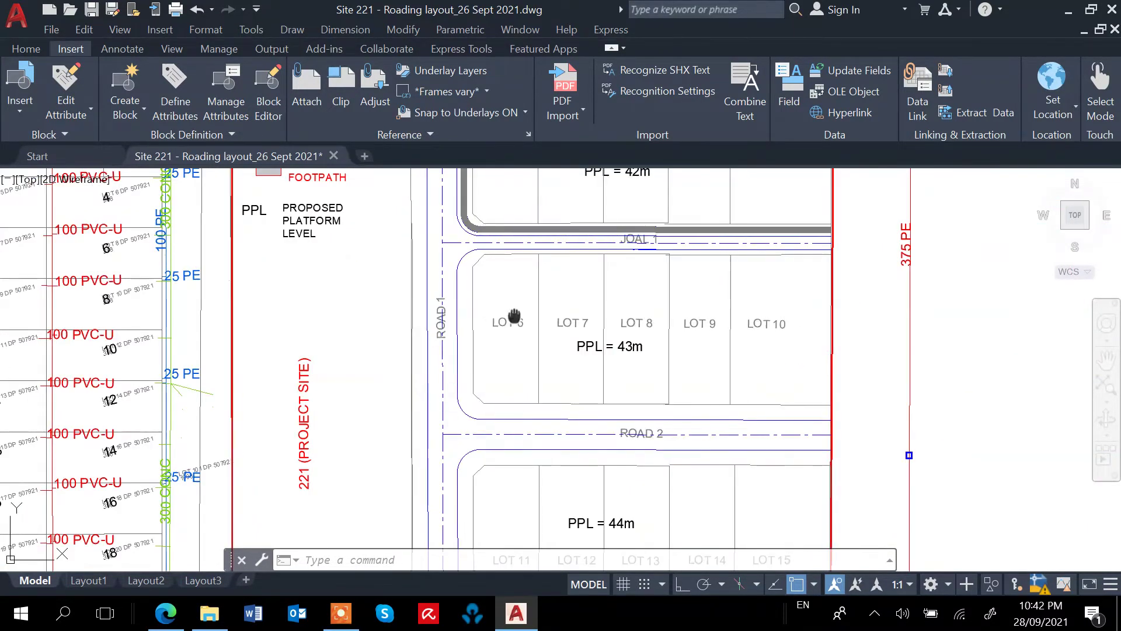
pyautogui.scroll(-5, 514, 315)
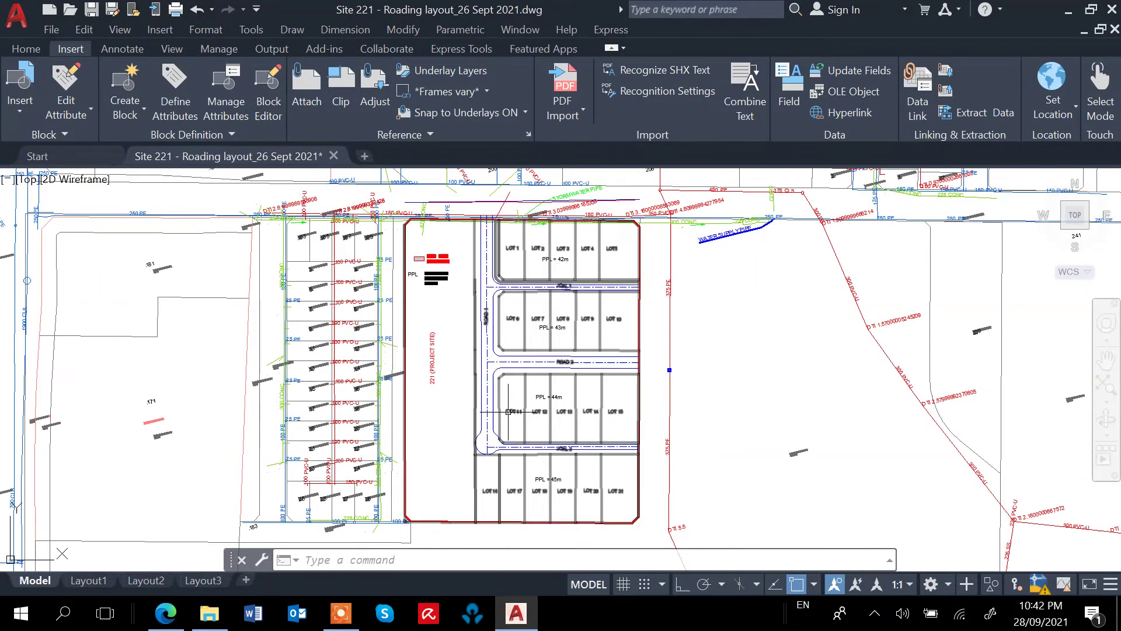
pyautogui.scroll(-8, 508, 412)
pyautogui.moveTo(515, 463)
pyautogui.mouseDown(button='middle')
pyautogui.moveTo(531, 366)
pyautogui.moveTo(510, 203)
pyautogui.mouseUp(button='middle')
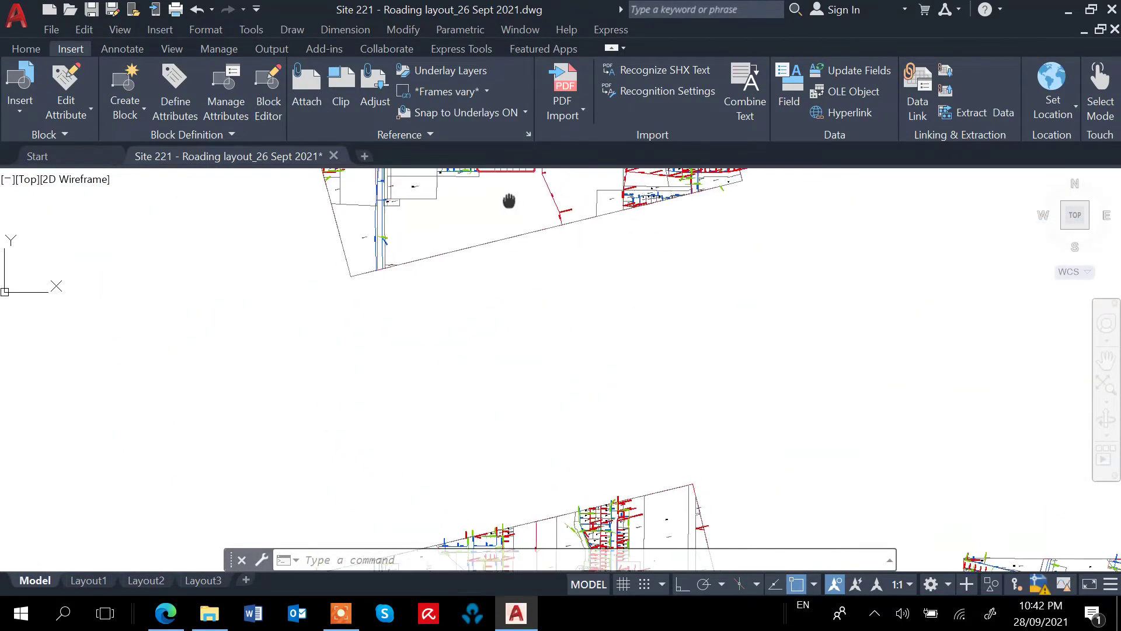
pyautogui.scroll(-3, 480, 354)
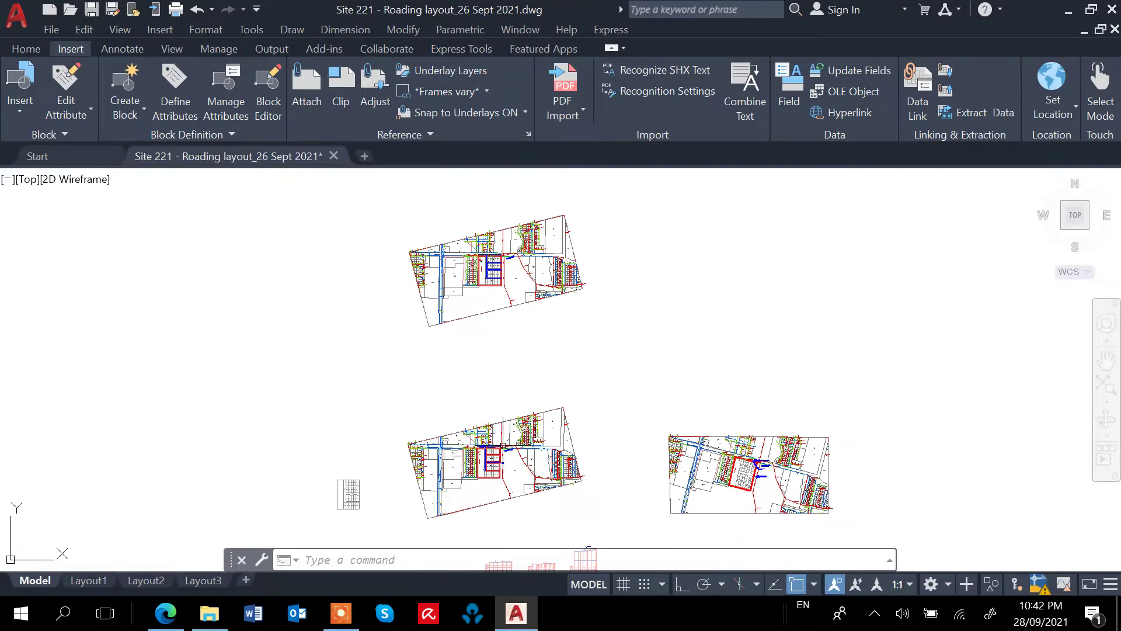
pyautogui.scroll(6, 518, 279)
pyautogui.scroll(4, 430, 310)
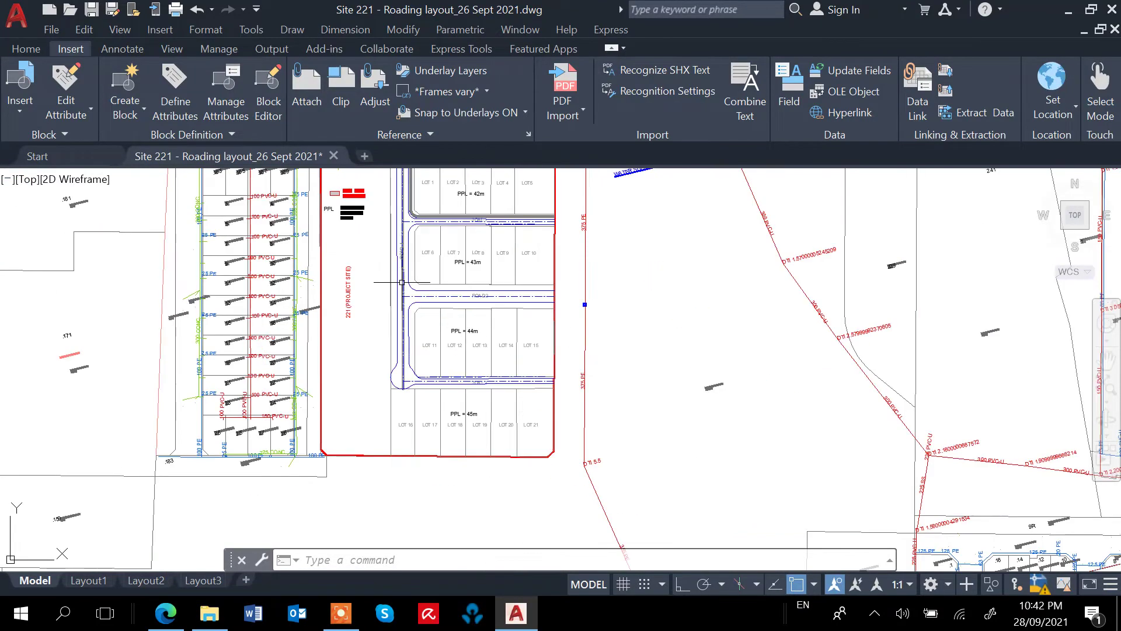
pyautogui.scroll(2, 413, 293)
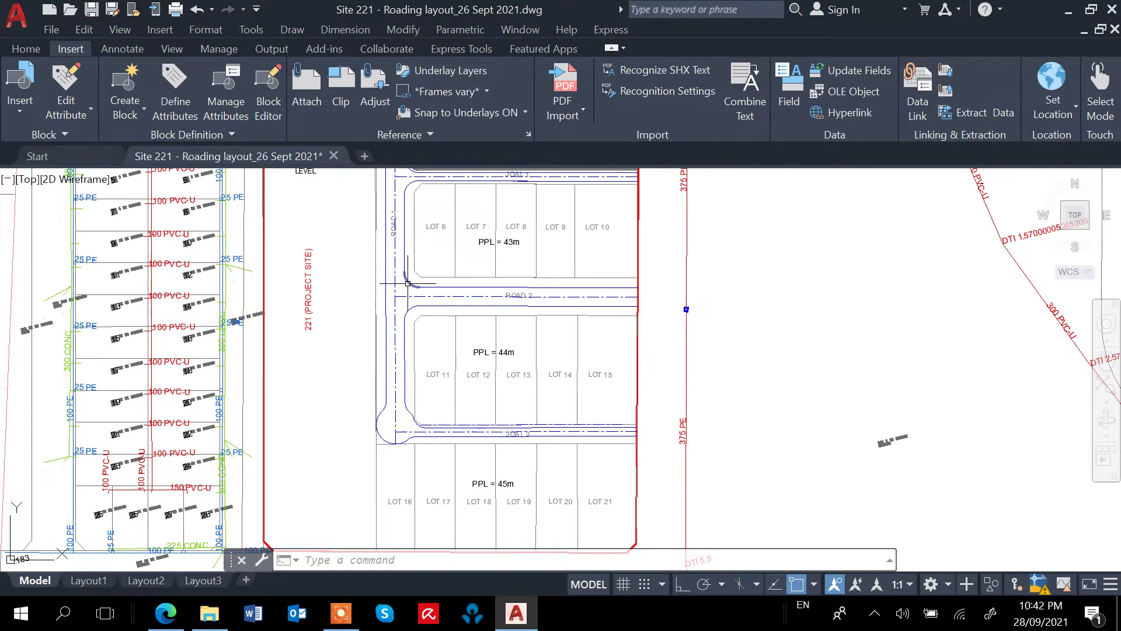
# Step: Inspect the hatched footpath around Lots 1 to 5, from Joal 1 along Road 1 to the site's northern boundary
pyautogui.scroll(-4, 408, 283)
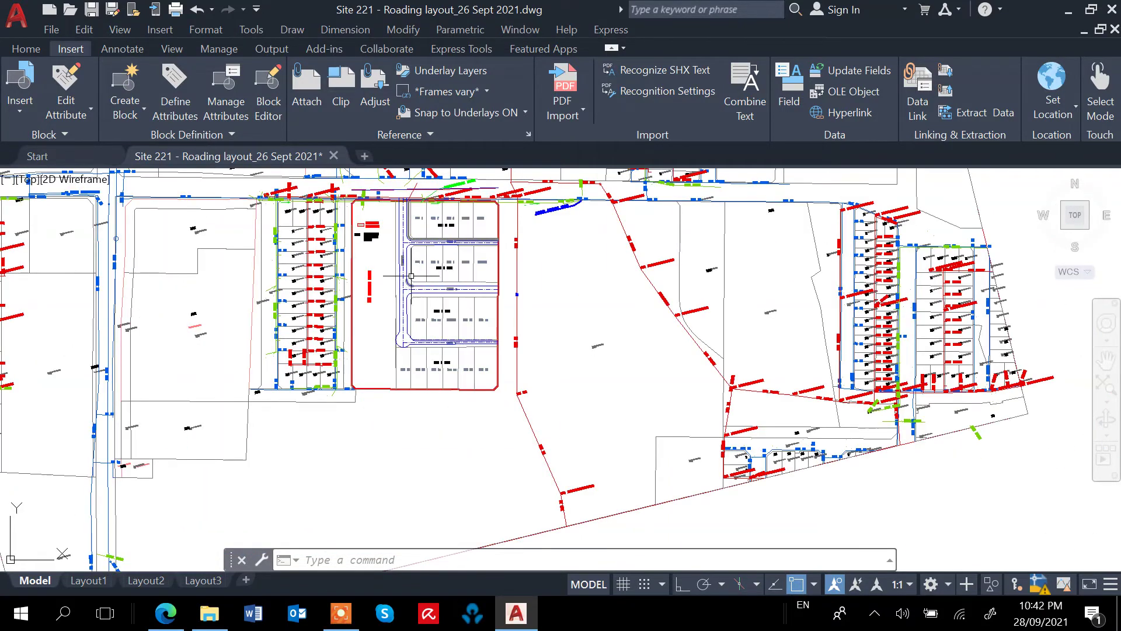
pyautogui.scroll(5, 411, 275)
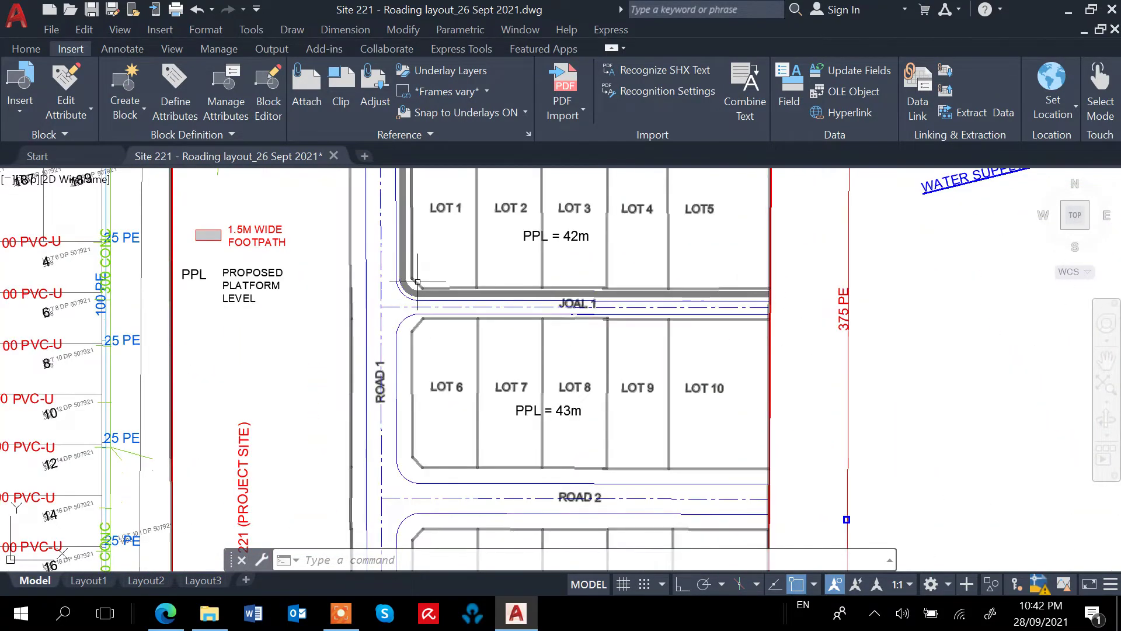
pyautogui.scroll(-2, 387, 330)
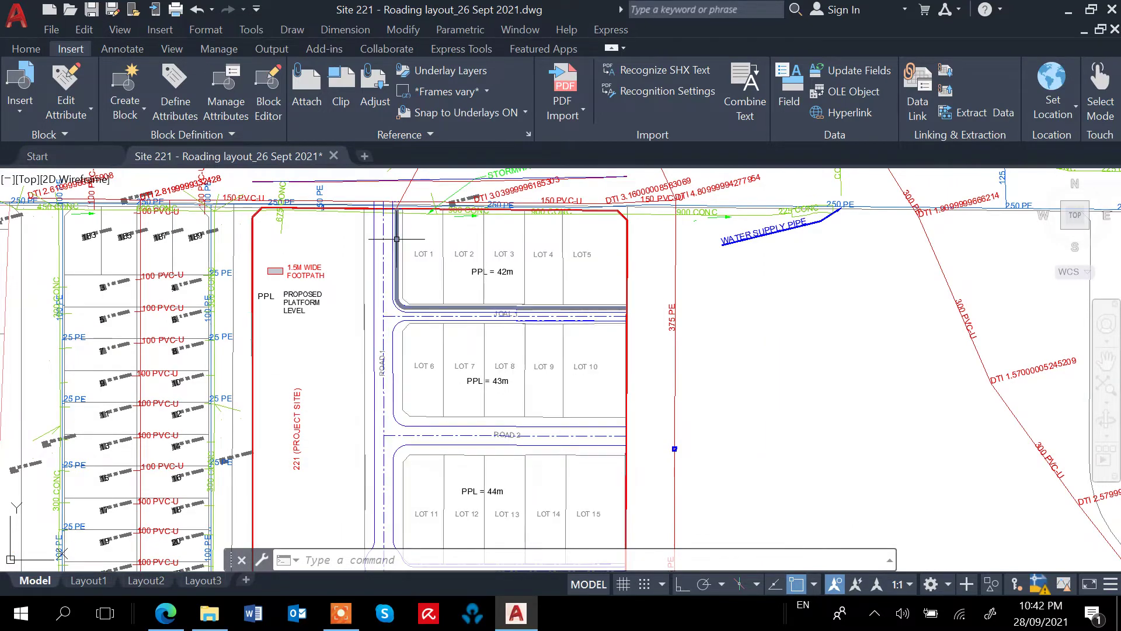
pyautogui.scroll(-1, 395, 251)
pyautogui.scroll(3, 394, 248)
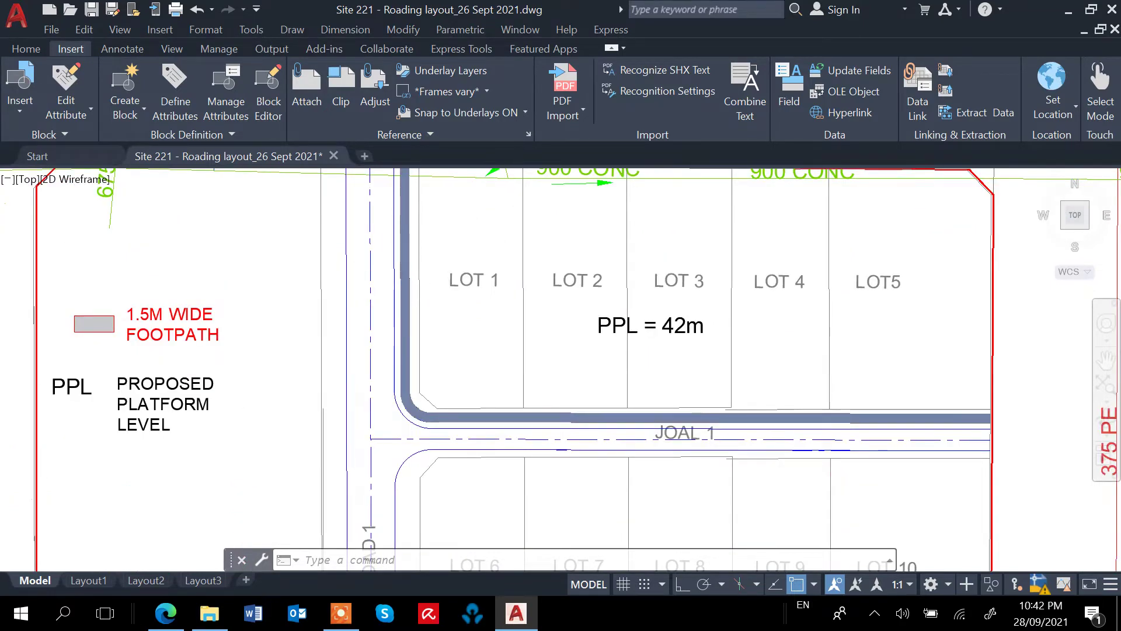
pyautogui.scroll(-4, 403, 275)
pyautogui.scroll(6, 403, 268)
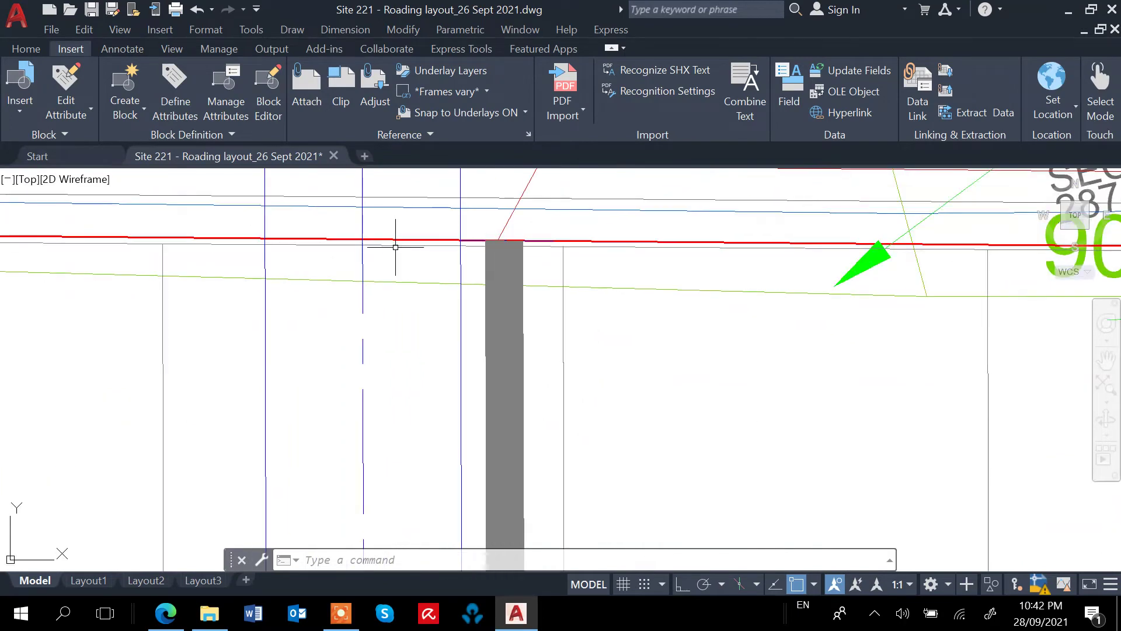
pyautogui.scroll(-4, 381, 304)
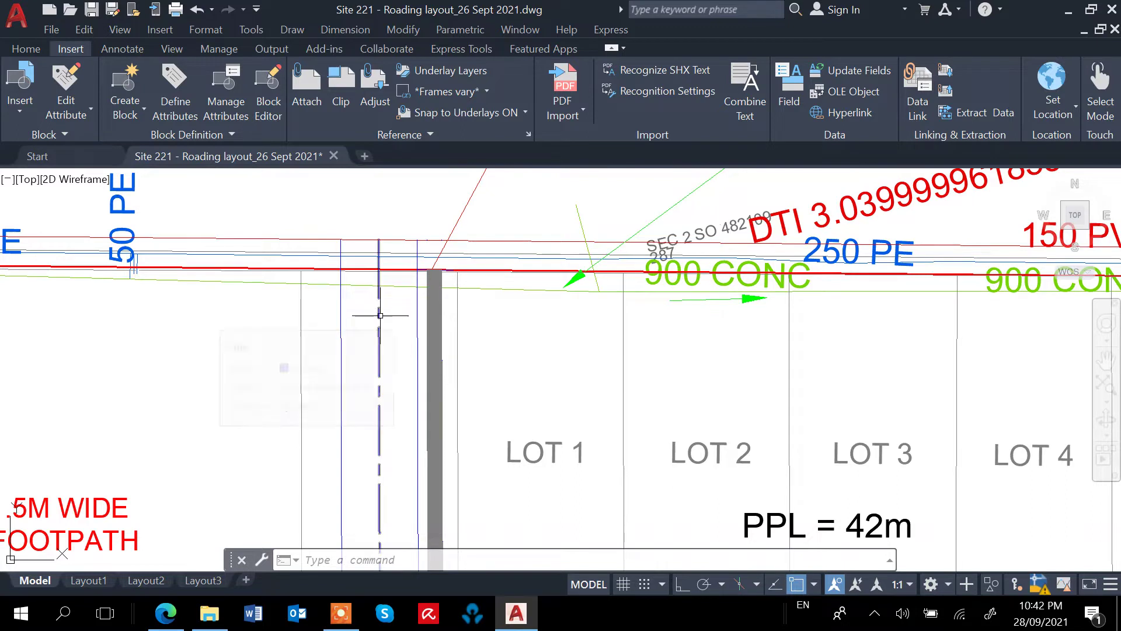
# Step: Copy Road 1's dash-dot centreline from beside Lot 1 to the empty space east of the whole site plan
pyautogui.moveTo(380, 316)
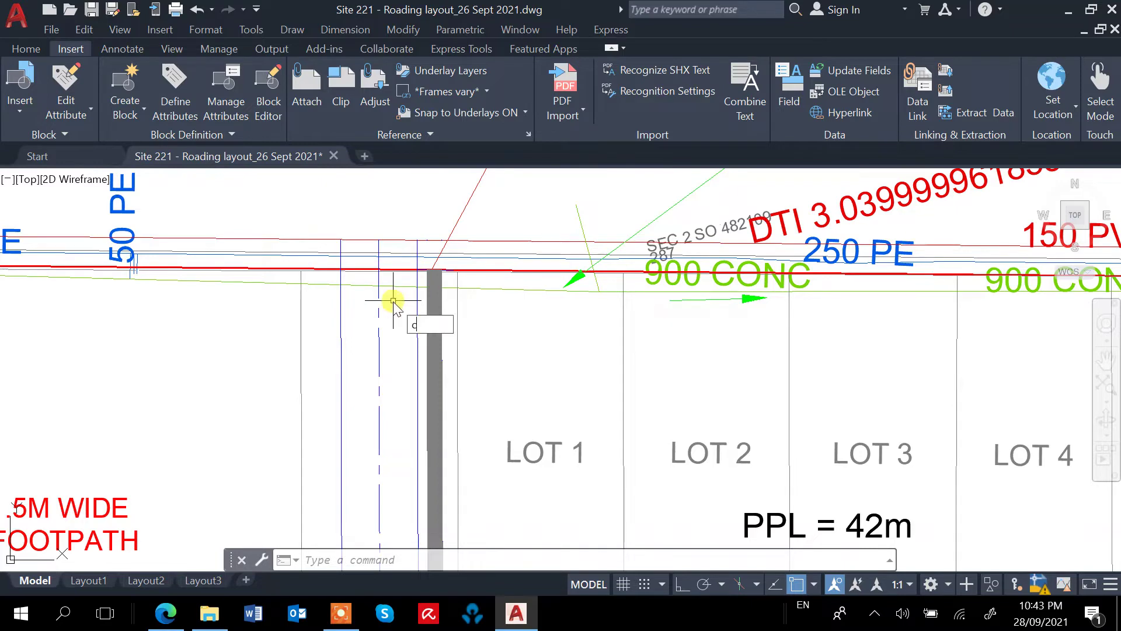
pyautogui.write('co')
pyautogui.press('Return')
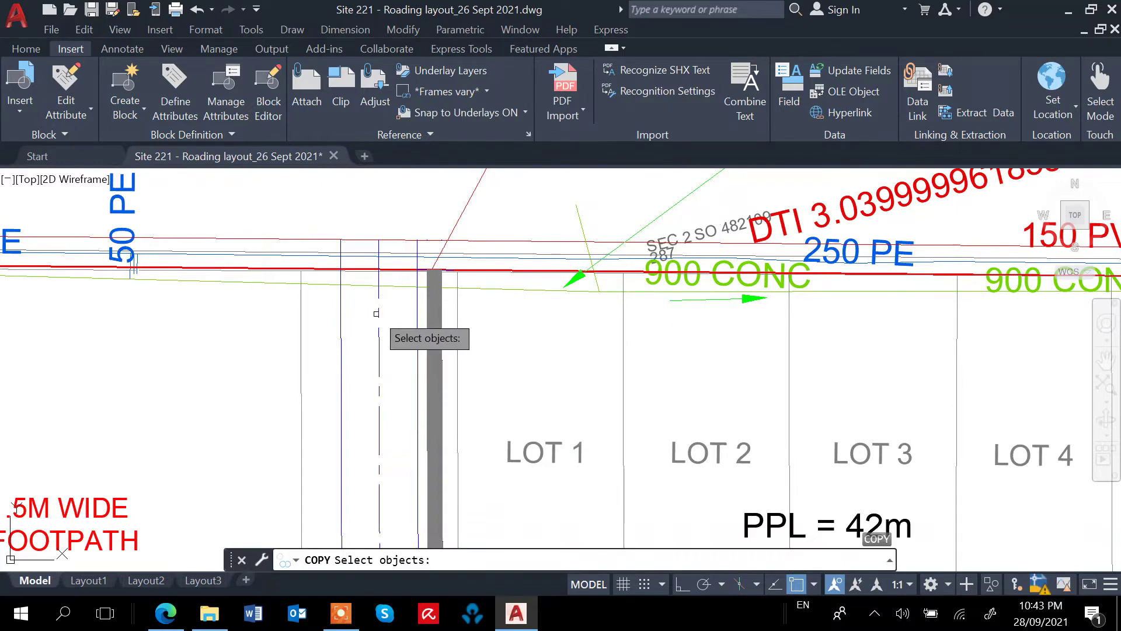
pyautogui.click(379, 325)
pyautogui.press('Return')
pyautogui.click(379, 325)
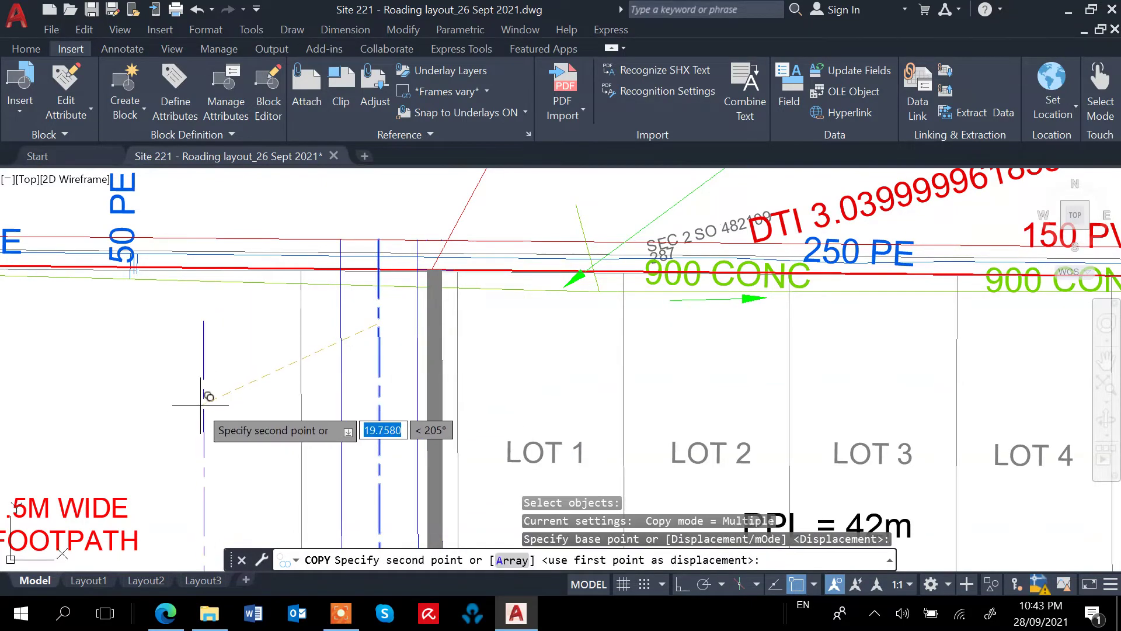
pyautogui.scroll(-5, 210, 388)
pyautogui.scroll(-3, 619, 254)
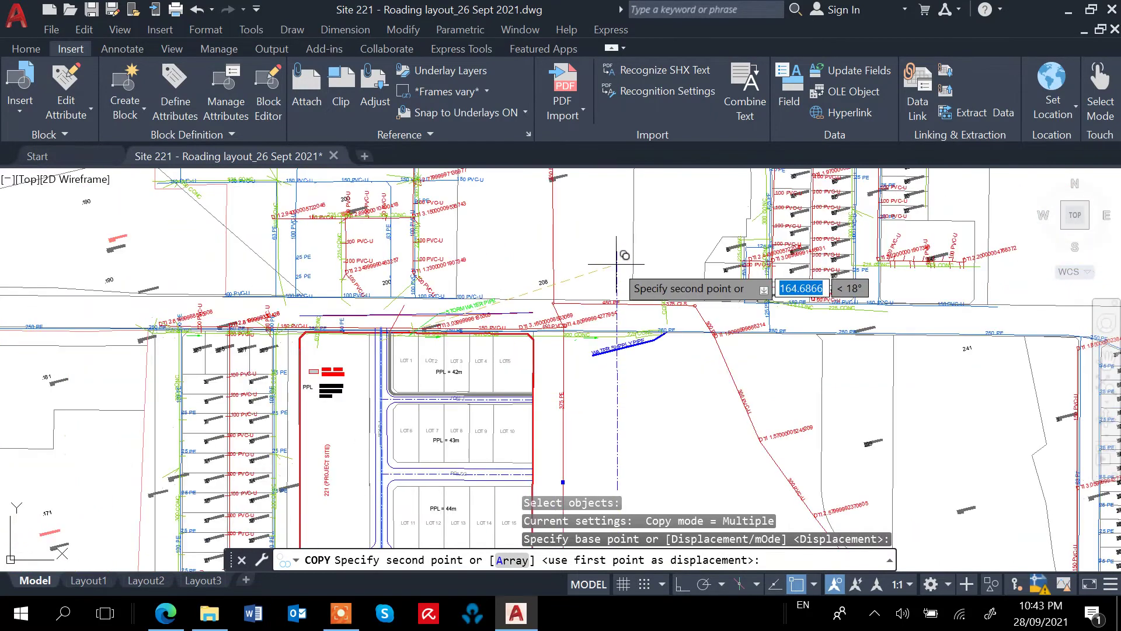
pyautogui.scroll(-4, 351, 362)
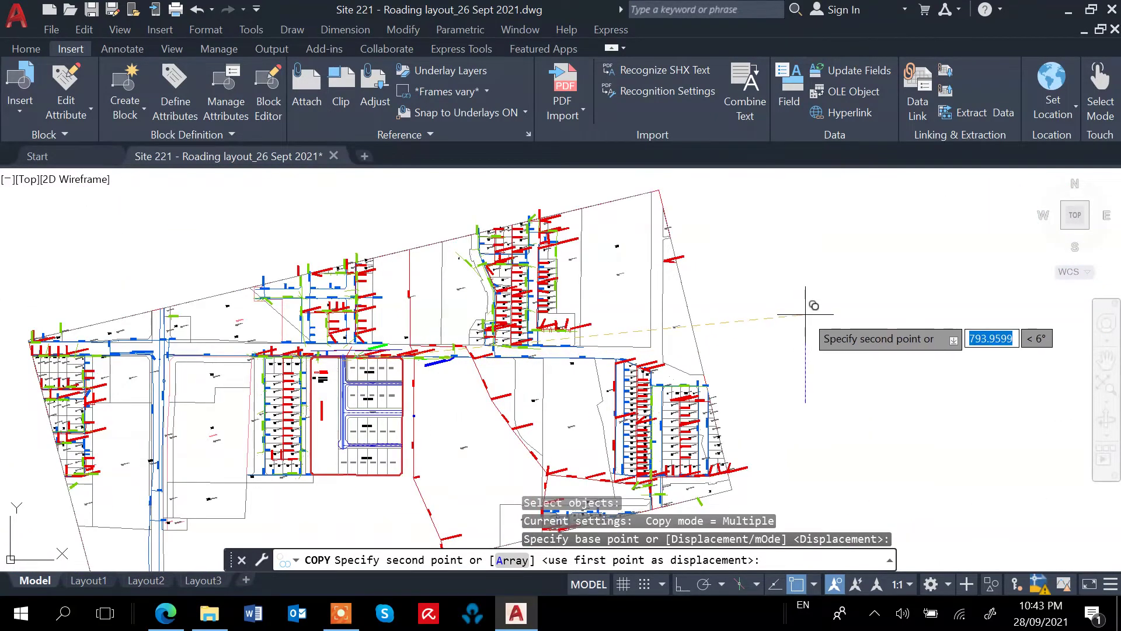
pyautogui.click(806, 336)
pyautogui.press('Escape')
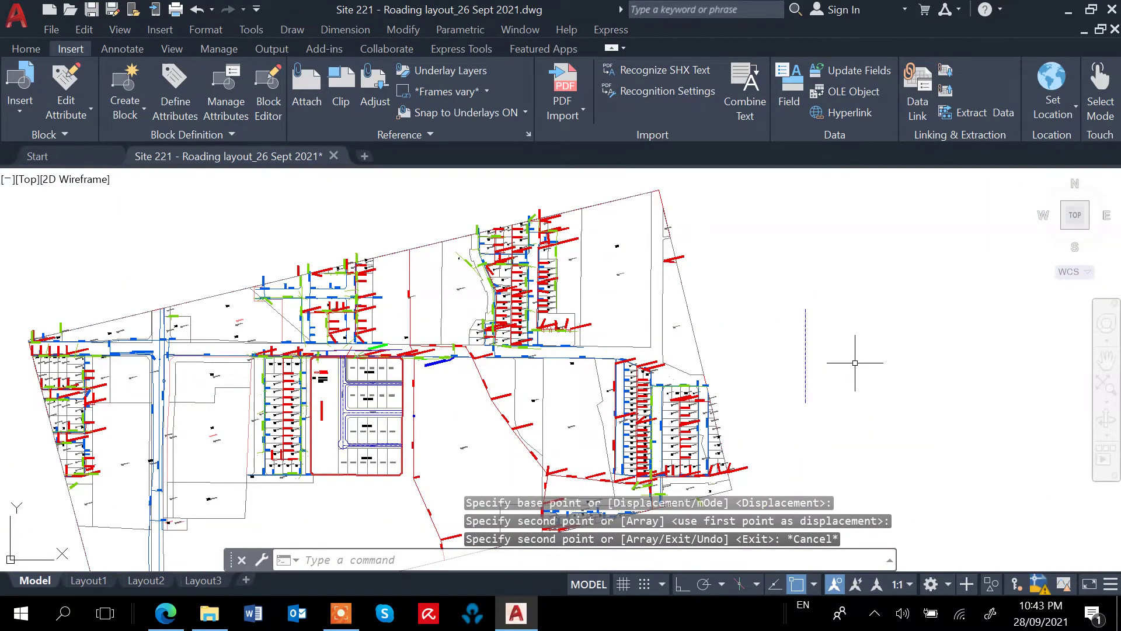
# Step: Rotate the copied centreline 90 degrees about its midpoint
pyautogui.write('RO')
pyautogui.press('Return')
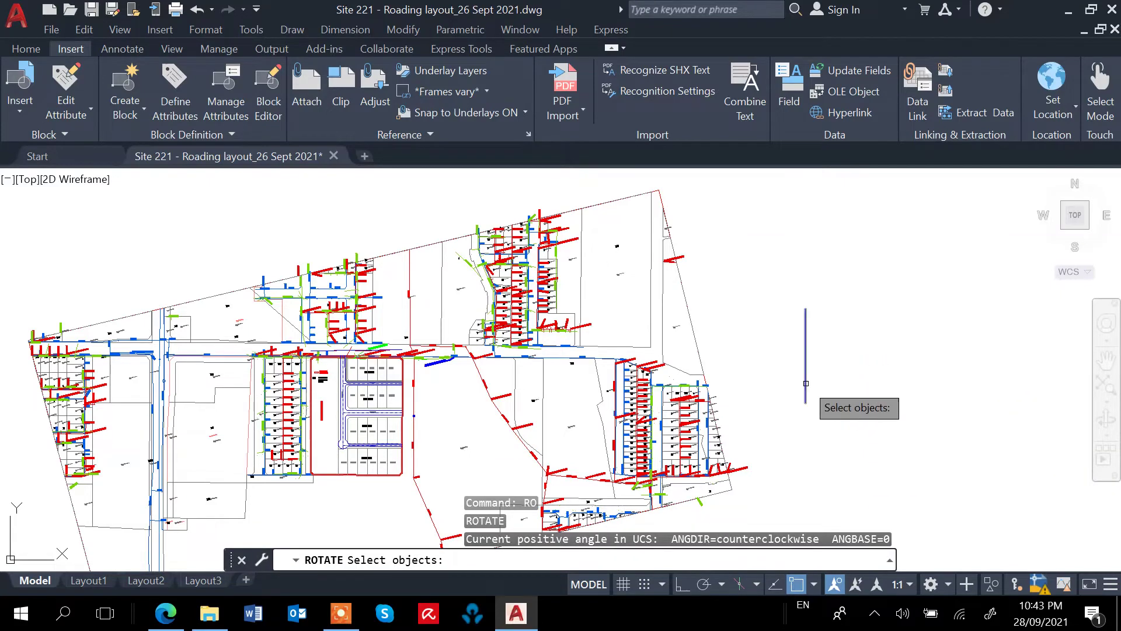
pyautogui.click(805, 383)
pyautogui.press('Return')
pyautogui.click(805, 356)
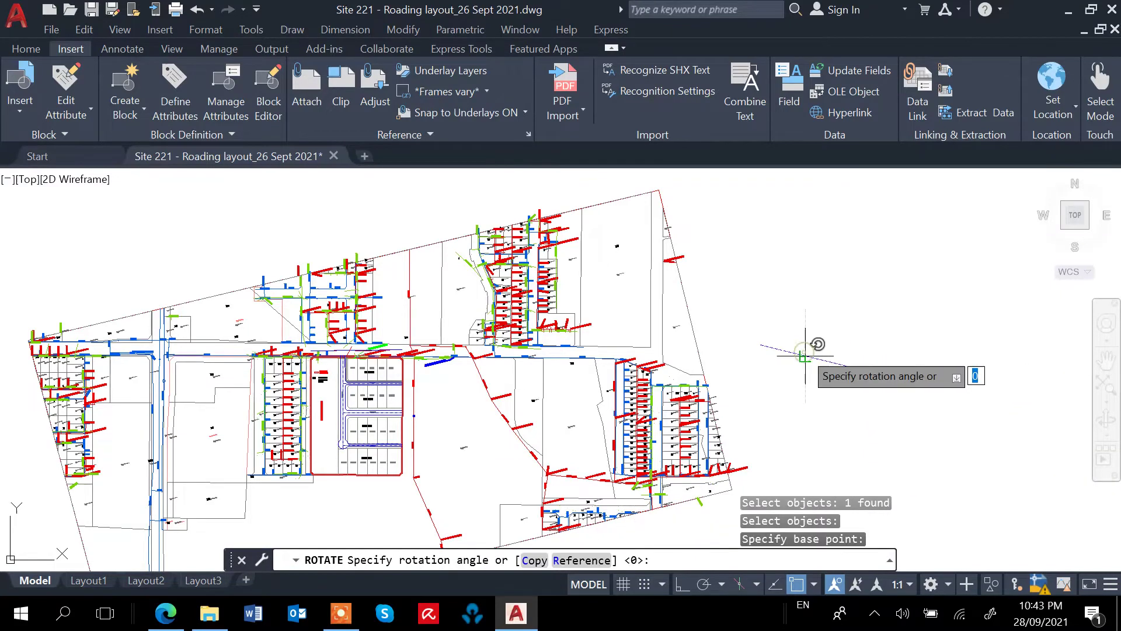
pyautogui.write('90')
pyautogui.press('Return')
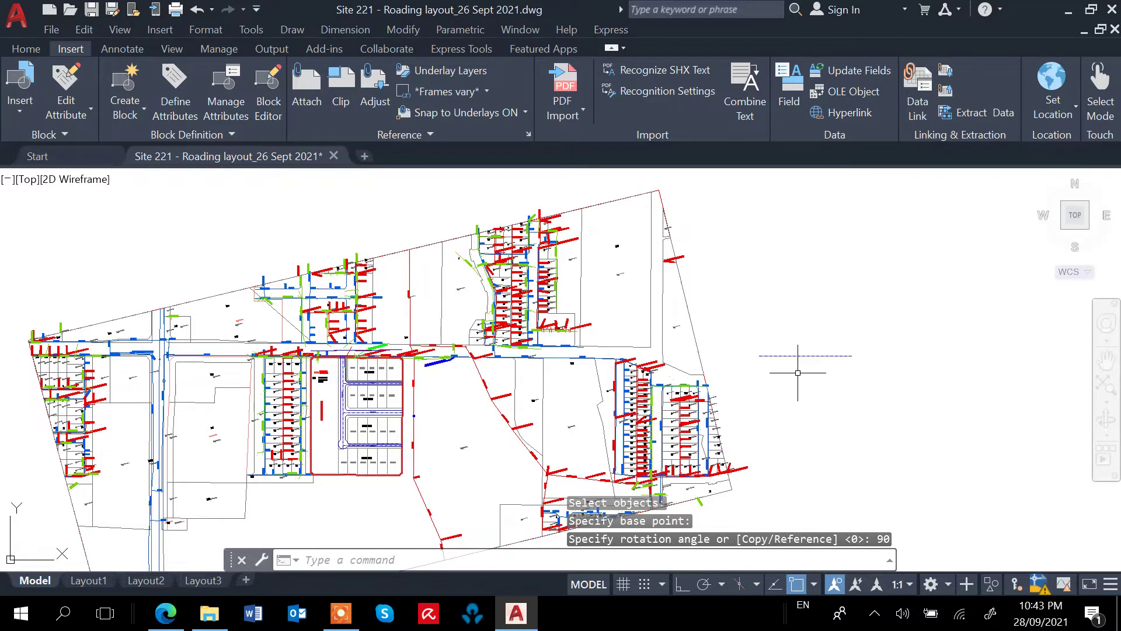
# Step: Draw a short, nearly vertical cutting line across the rotated centreline near its west end
pyautogui.scroll(5, 792, 369)
pyautogui.write('l')
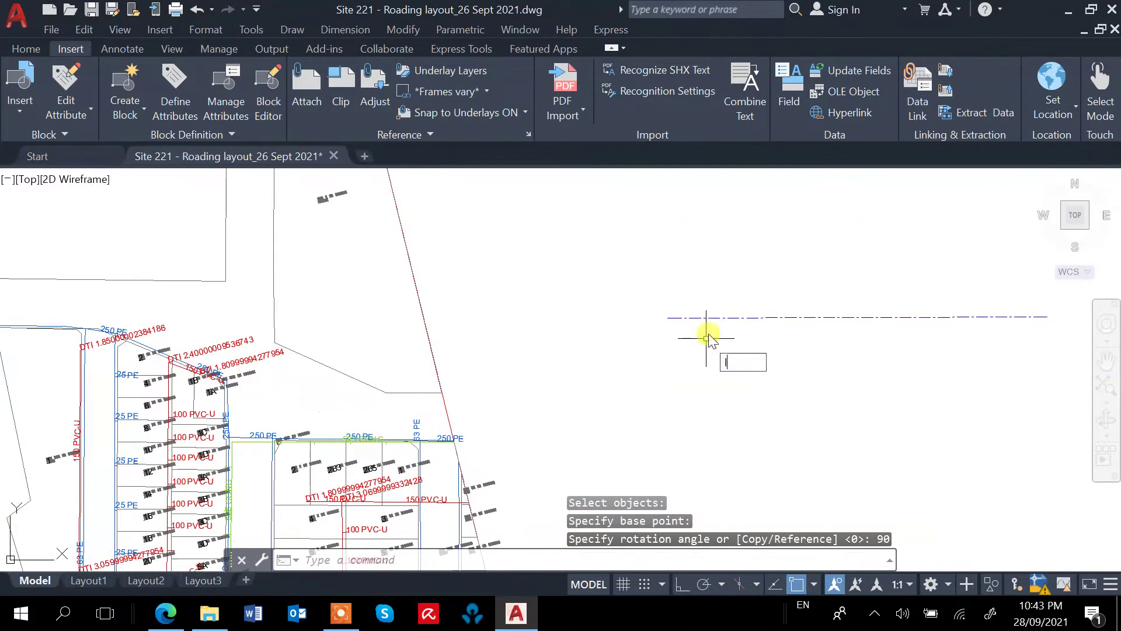
pyautogui.press('Return')
pyautogui.scroll(5, 701, 330)
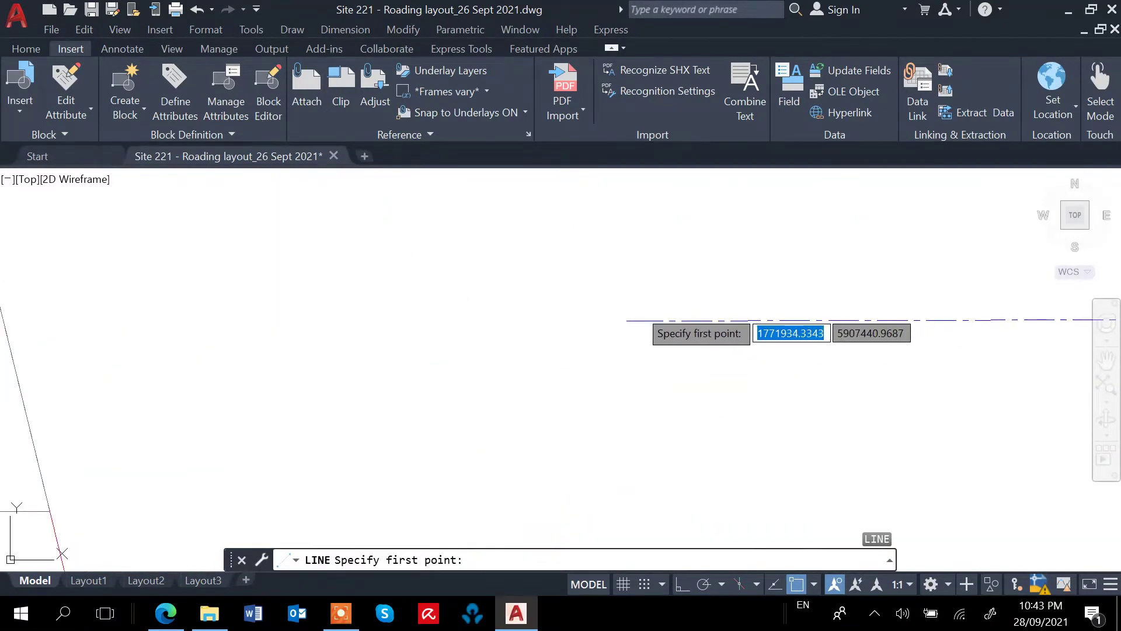
pyautogui.click(640, 310)
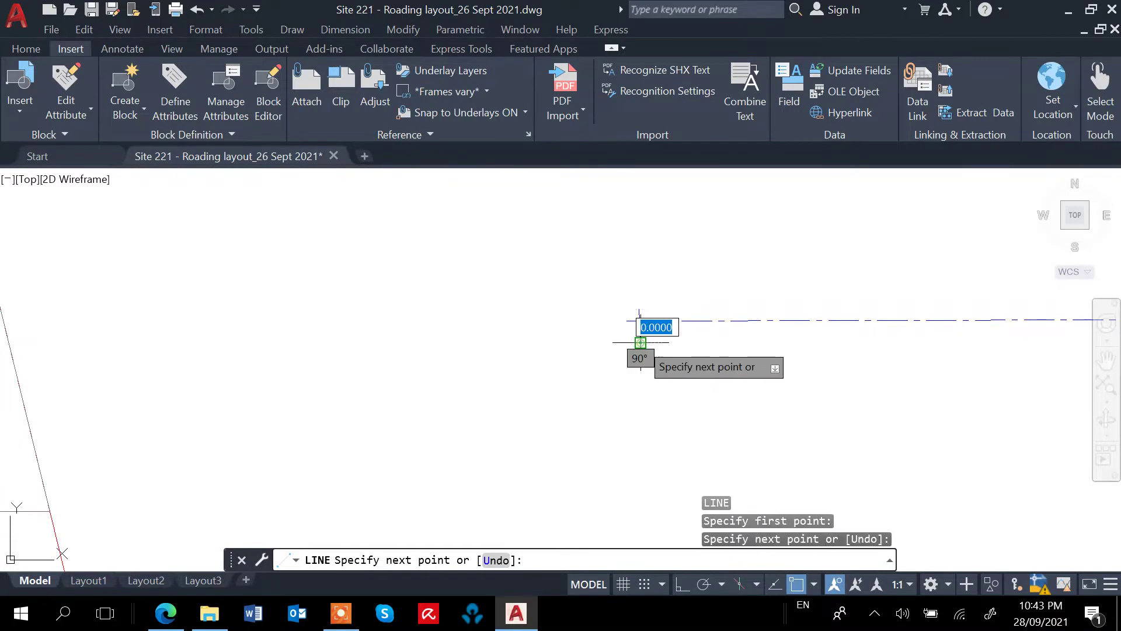
pyautogui.press('Escape')
# Step: Trim off the rotated centreline east of the cutting line, and erase the cutting line
pyautogui.write('t')
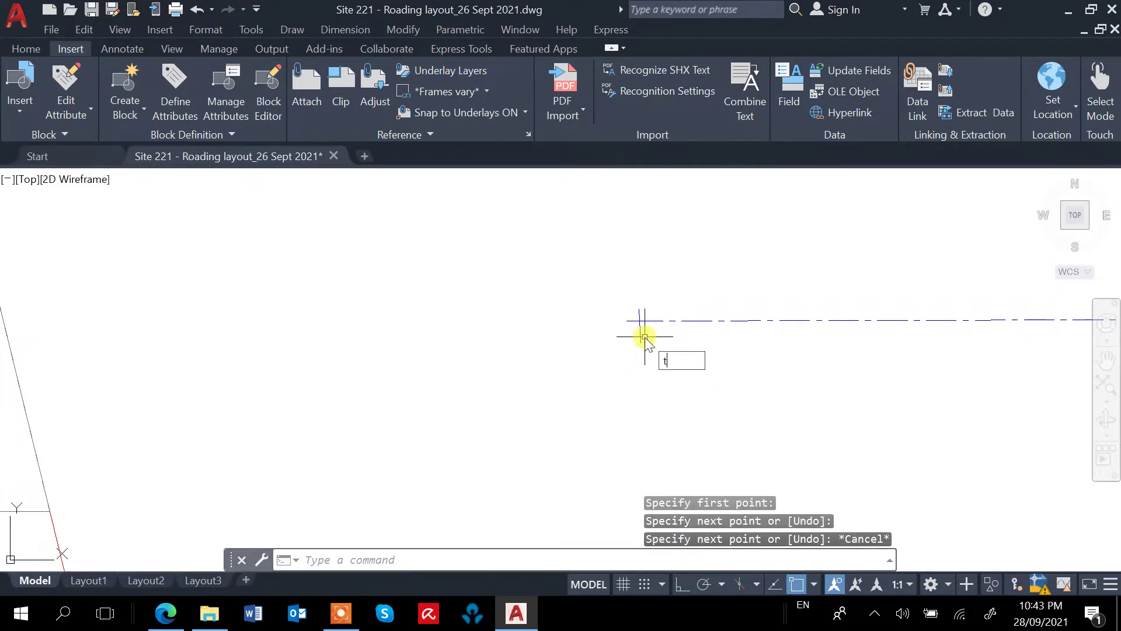
pyautogui.write('rim')
pyautogui.press('Return')
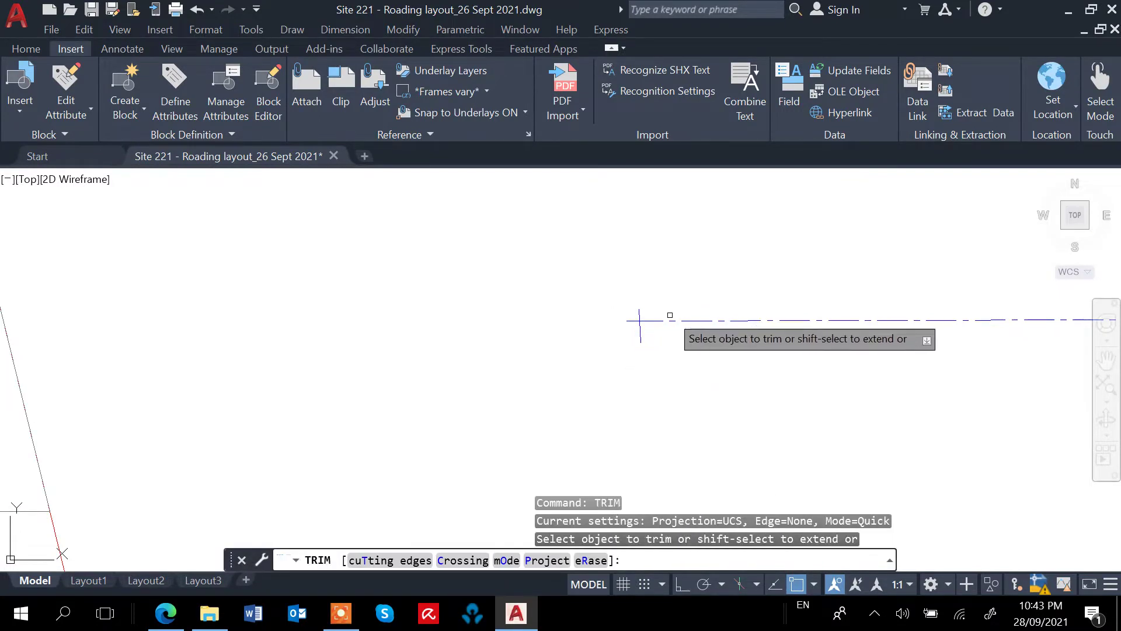
pyautogui.click(664, 320)
pyautogui.press('Return')
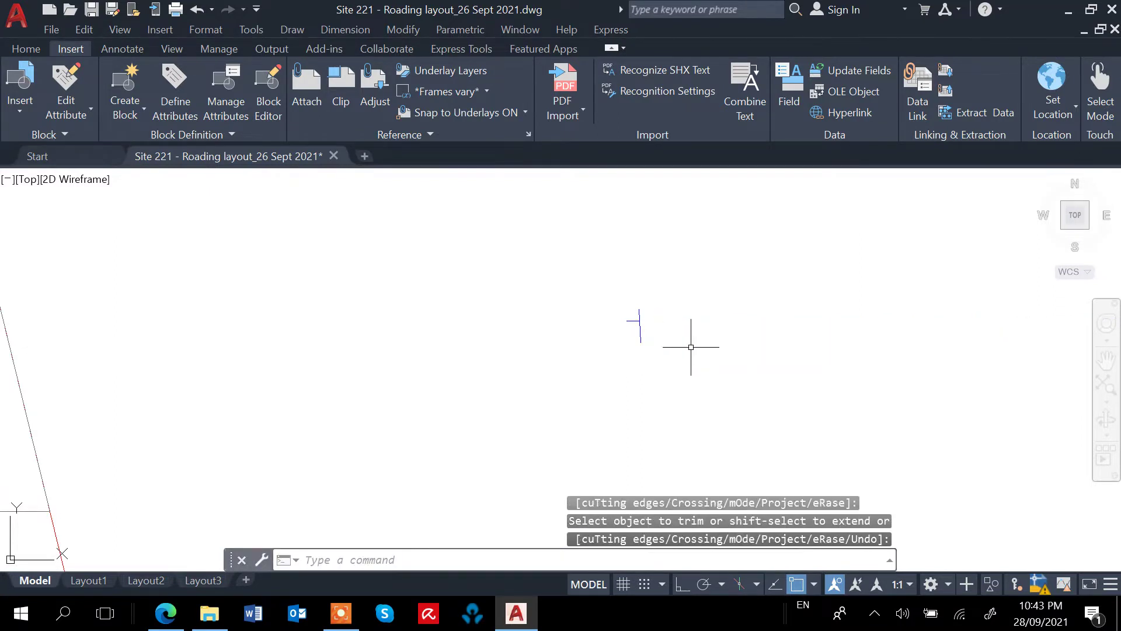
pyautogui.write('e')
pyautogui.press('Return')
pyautogui.click(642, 333)
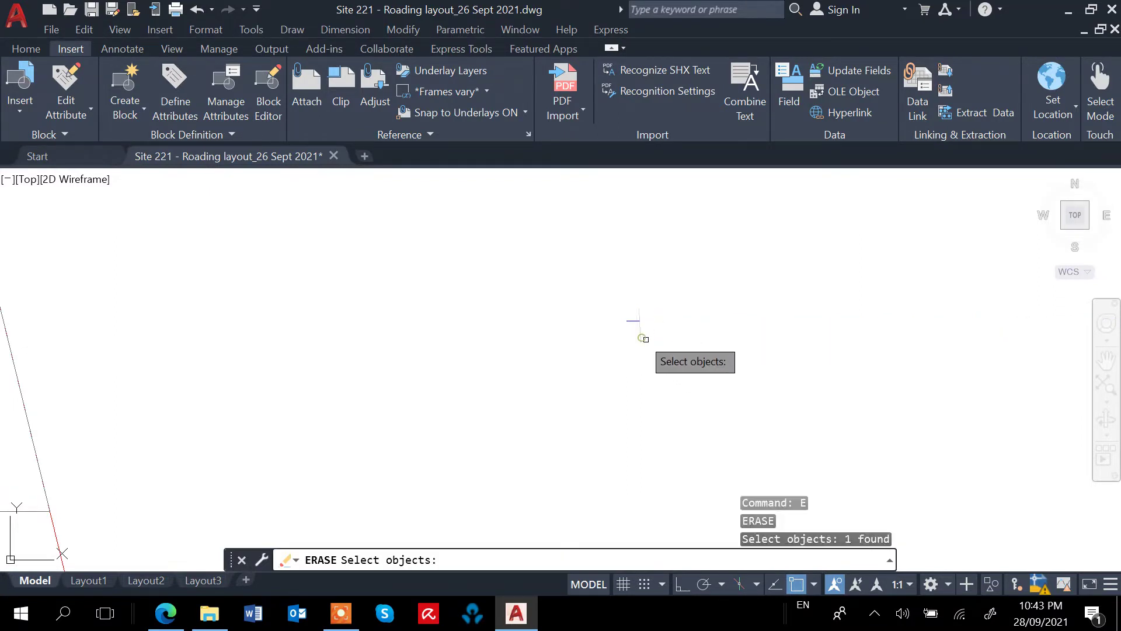
# Step: Move the remaining short centreline piece by its midpoint onto Road 1's centreline at the site's northern boundary
pyautogui.write('m')
pyautogui.press('Return')
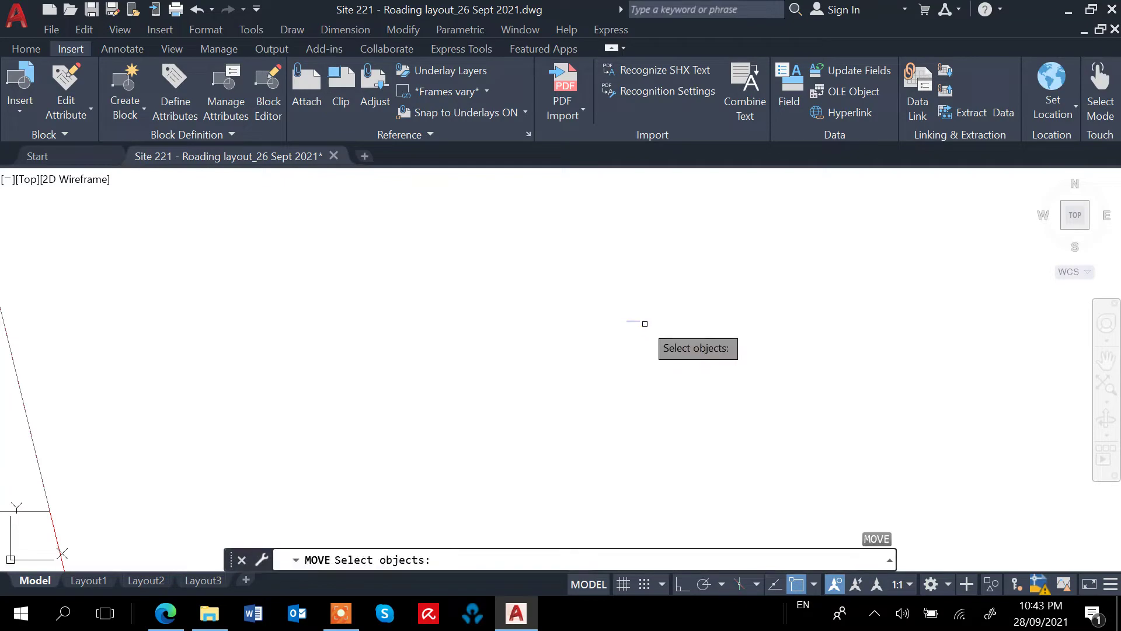
pyautogui.click(641, 321)
pyautogui.press('Return')
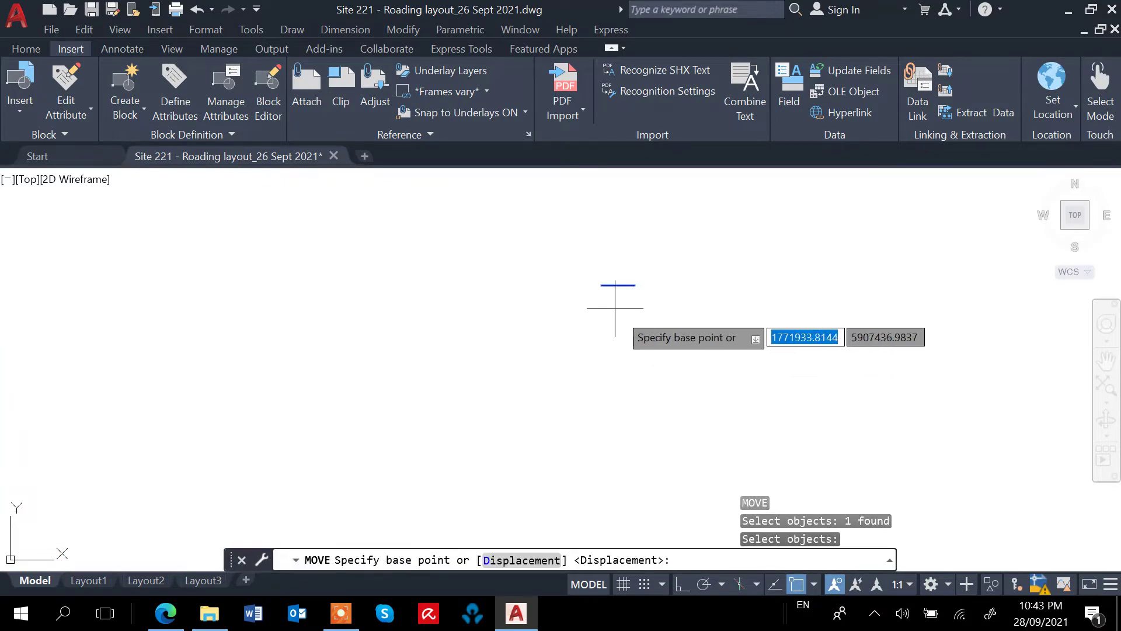
pyautogui.click(618, 287)
pyautogui.scroll(-3, 386, 377)
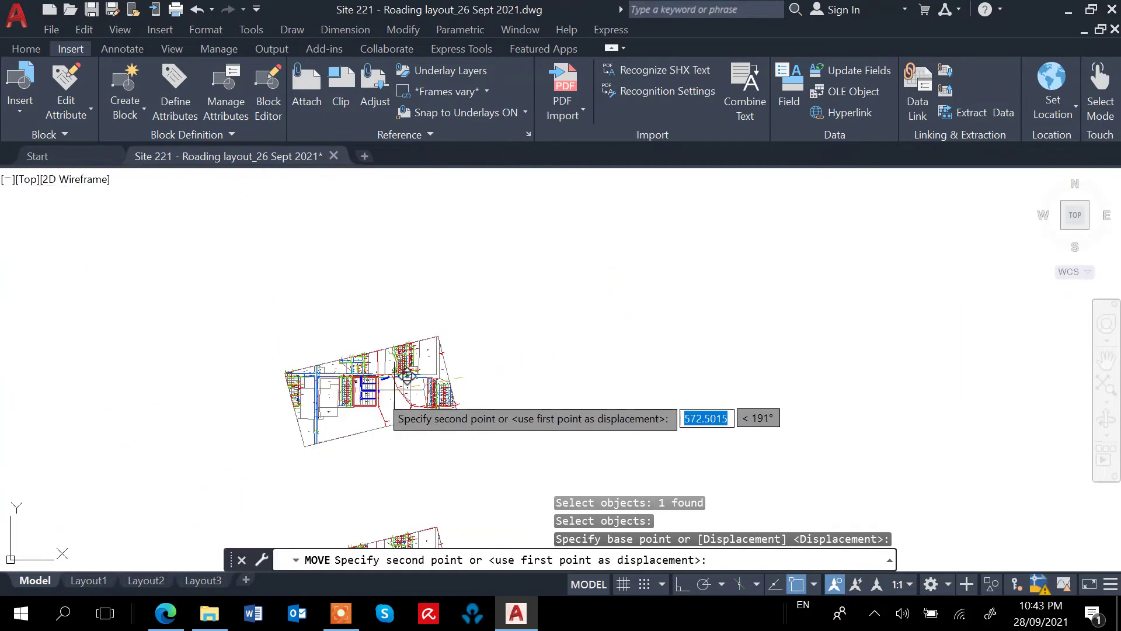
pyautogui.scroll(3, 371, 356)
pyautogui.scroll(8, 367, 345)
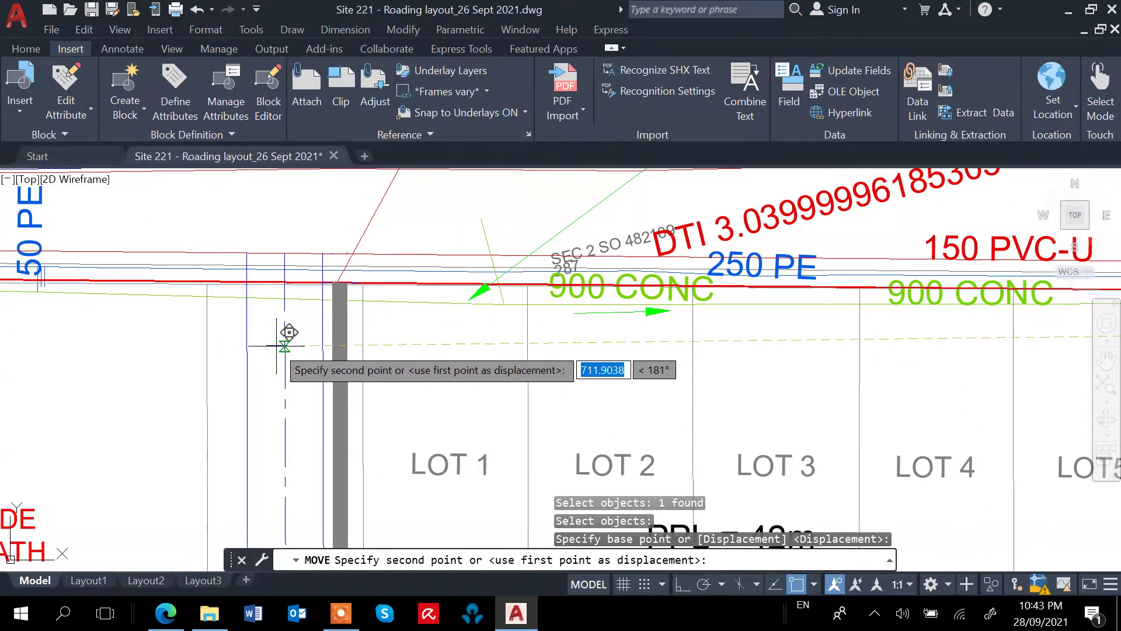
pyautogui.scroll(3, 288, 333)
pyautogui.scroll(2, 308, 281)
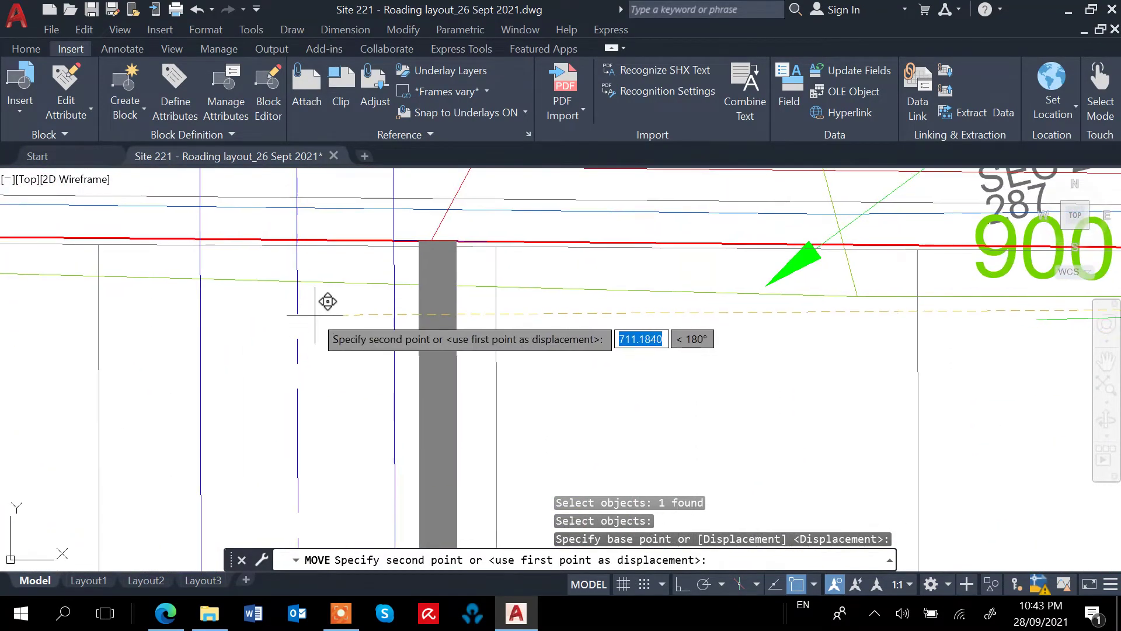
pyautogui.click(297, 239)
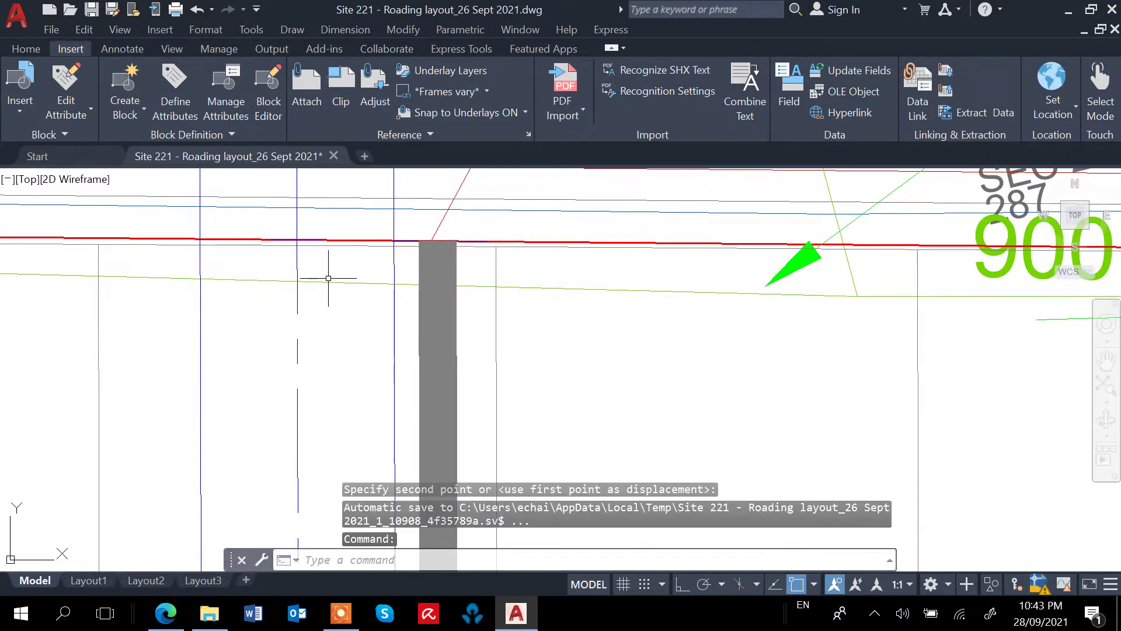
# Step: Move the short centreline piece off the red northern boundary to the clear space just south of it, east of Road 1's centreline
pyautogui.scroll(5, 299, 237)
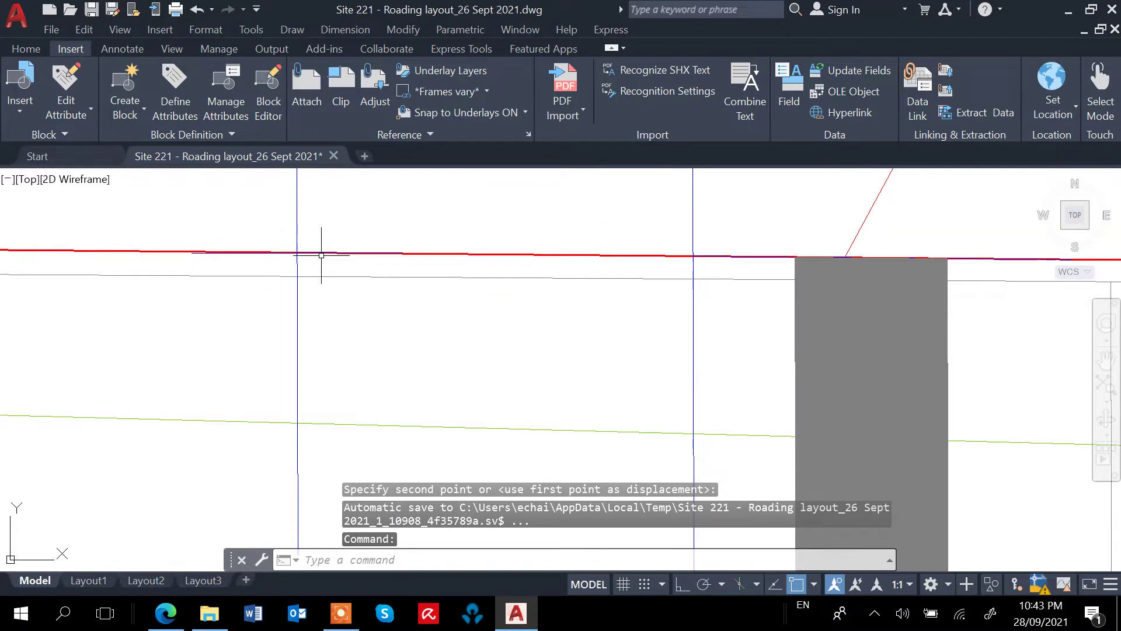
pyautogui.scroll(-6, 338, 270)
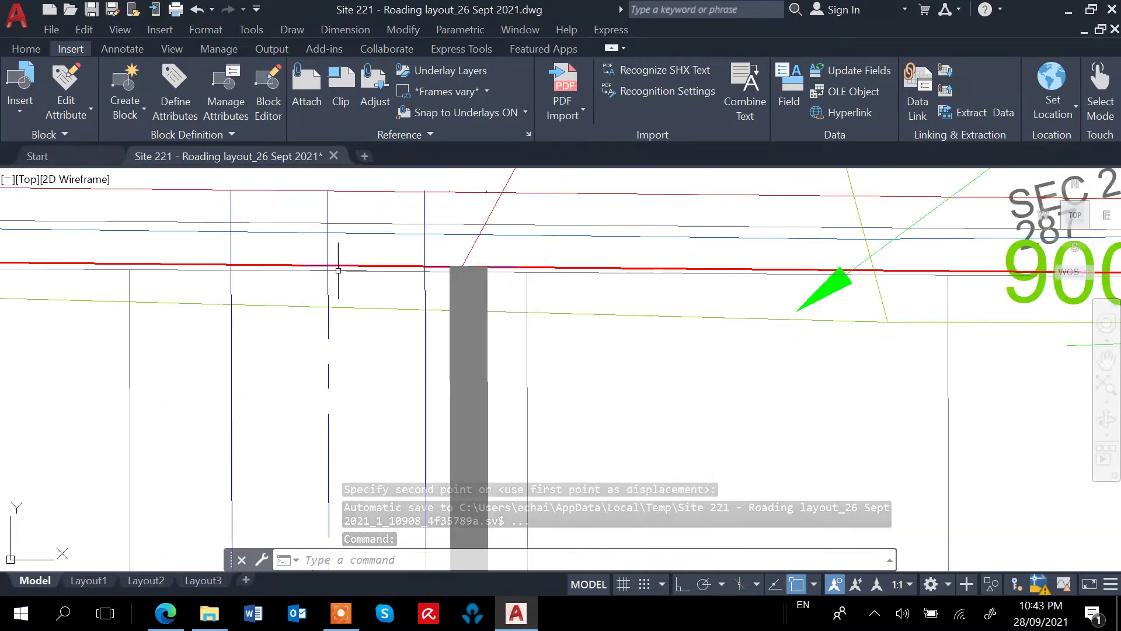
pyautogui.scroll(4, 339, 271)
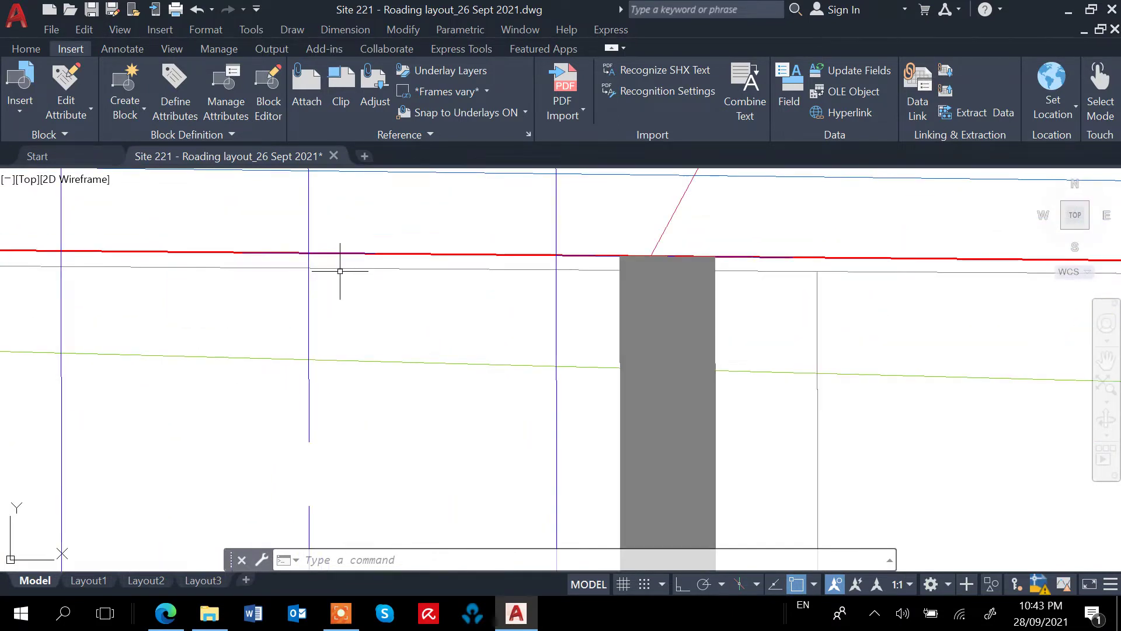
pyautogui.moveTo(345, 253)
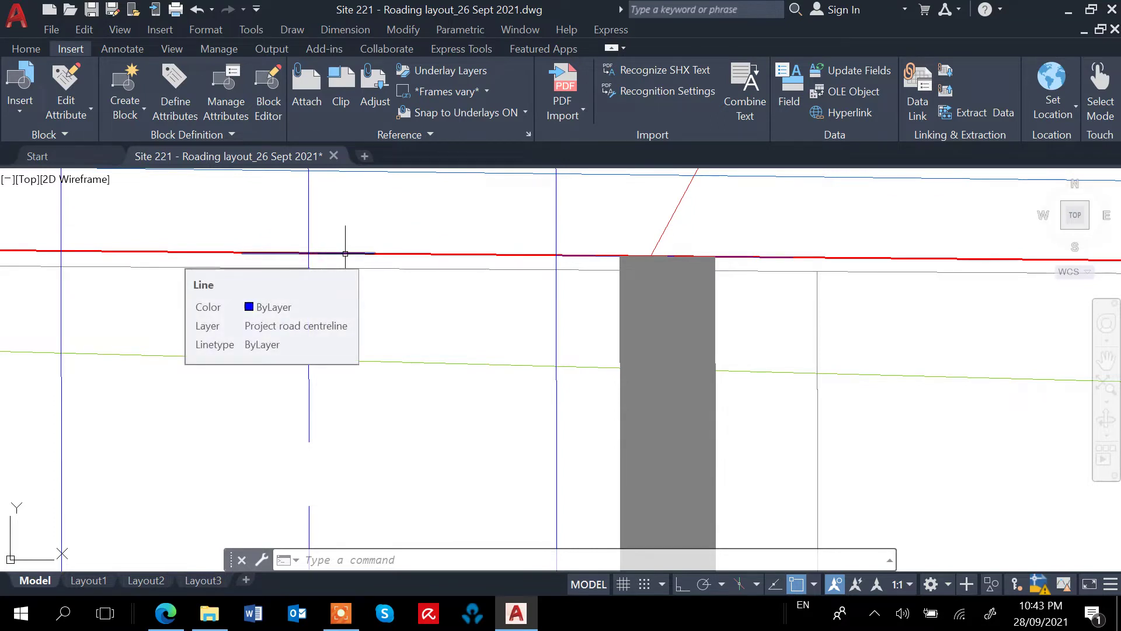
pyautogui.write('m')
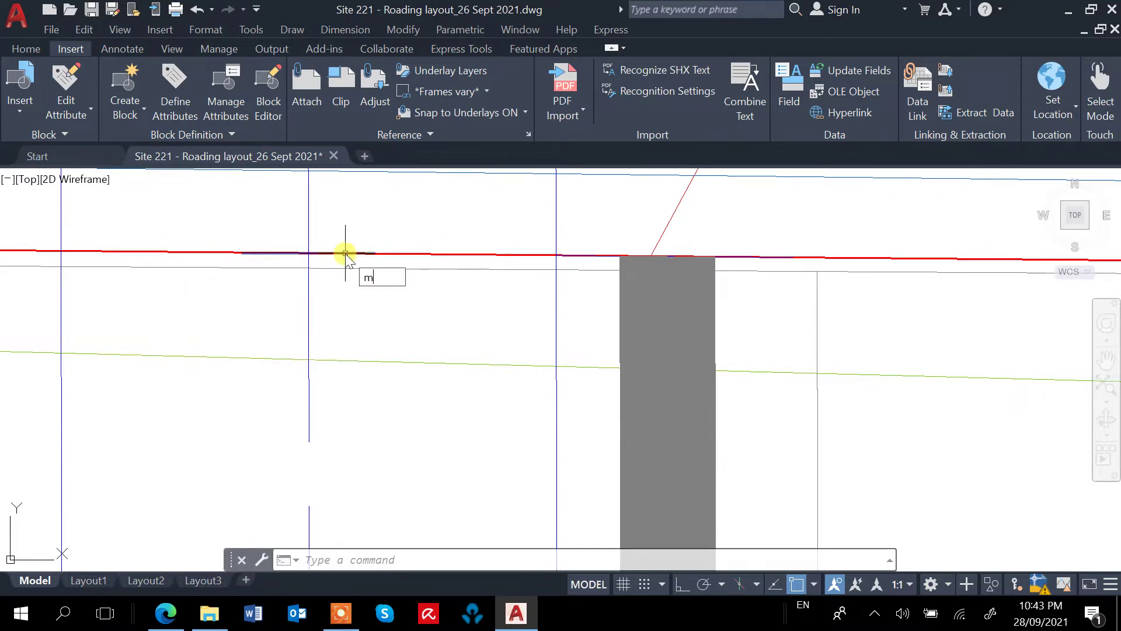
pyautogui.press('Return')
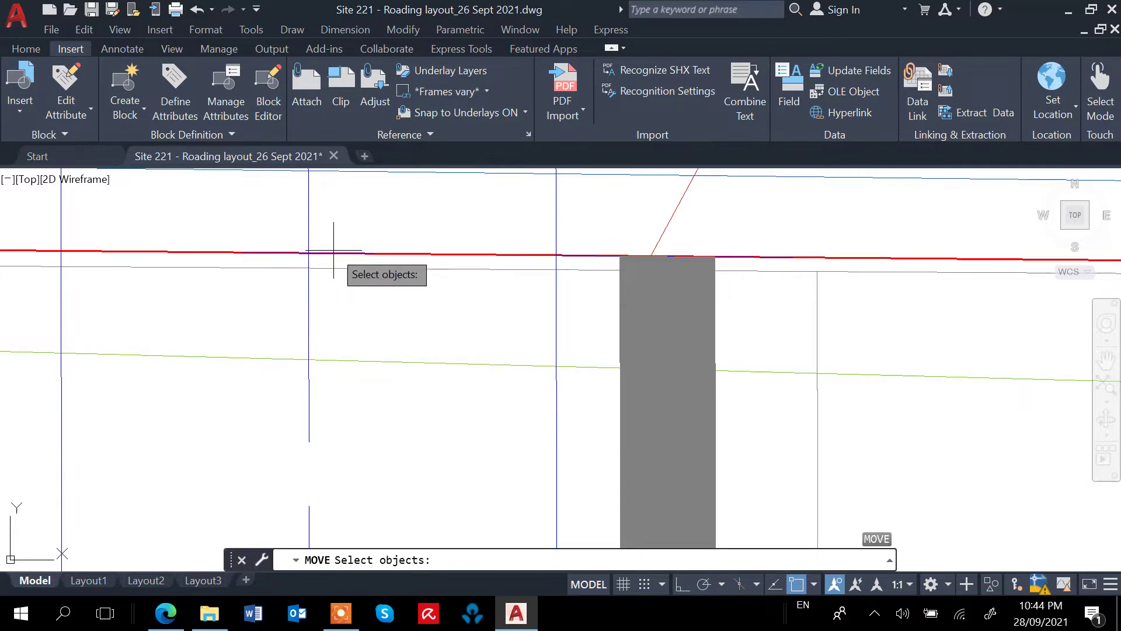
pyautogui.doubleClick(338, 236)
pyautogui.click(338, 257)
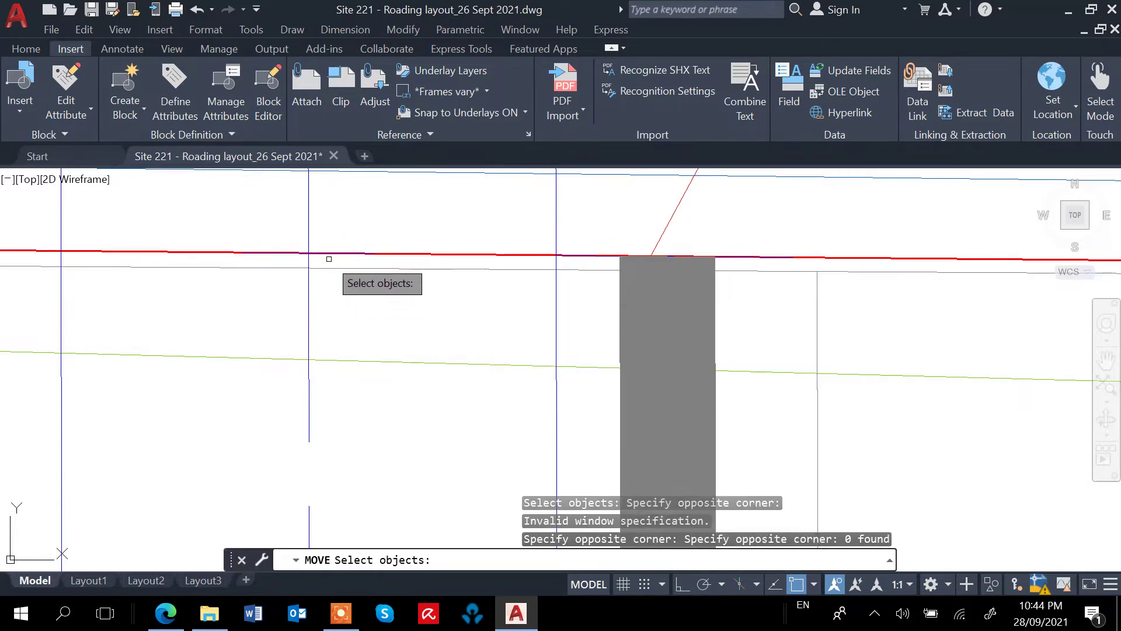
pyautogui.click(330, 253)
pyautogui.press('Return')
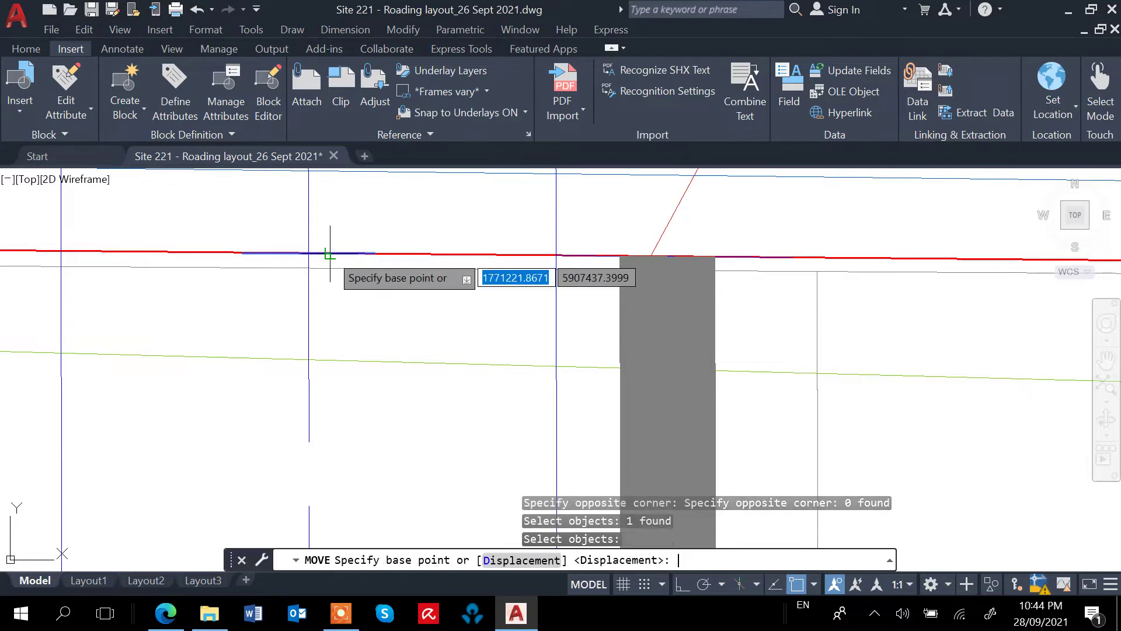
pyautogui.click(330, 254)
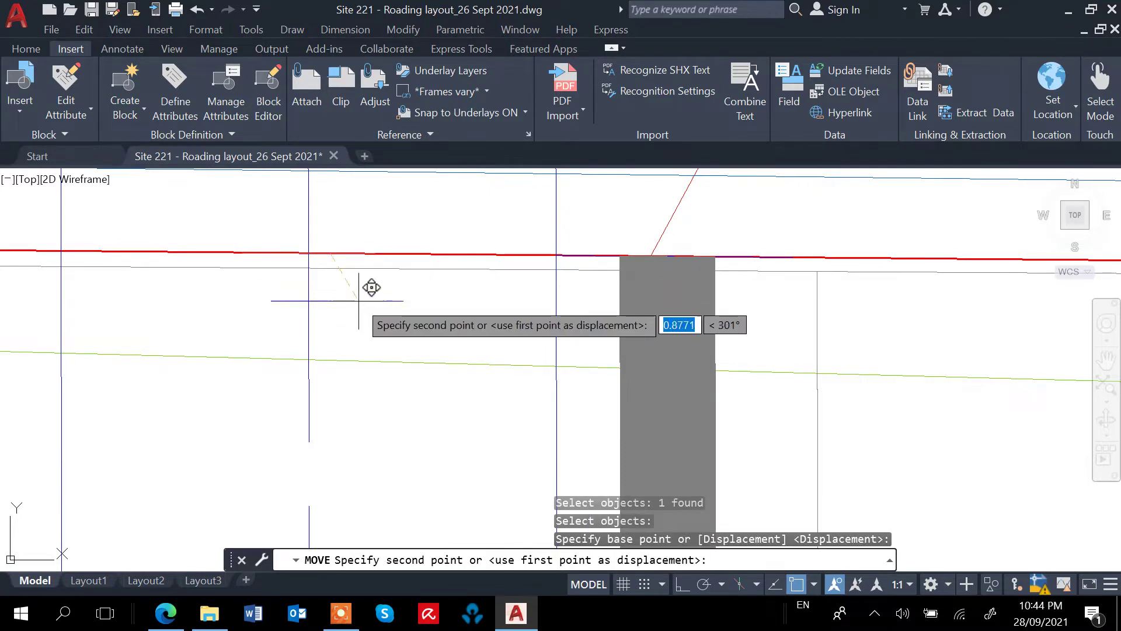
pyautogui.press('Escape')
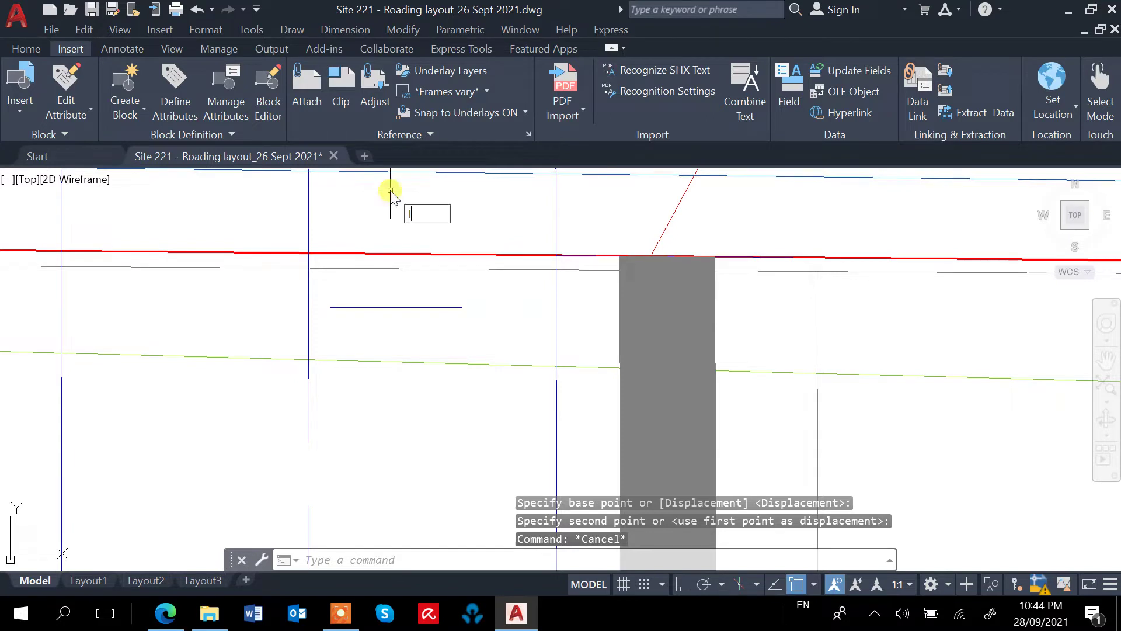
# Step: Draw a vertical cutting line about 0.75 m long across the short centreline piece, slightly east of its midpoint
pyautogui.write('l')
pyautogui.press('Return')
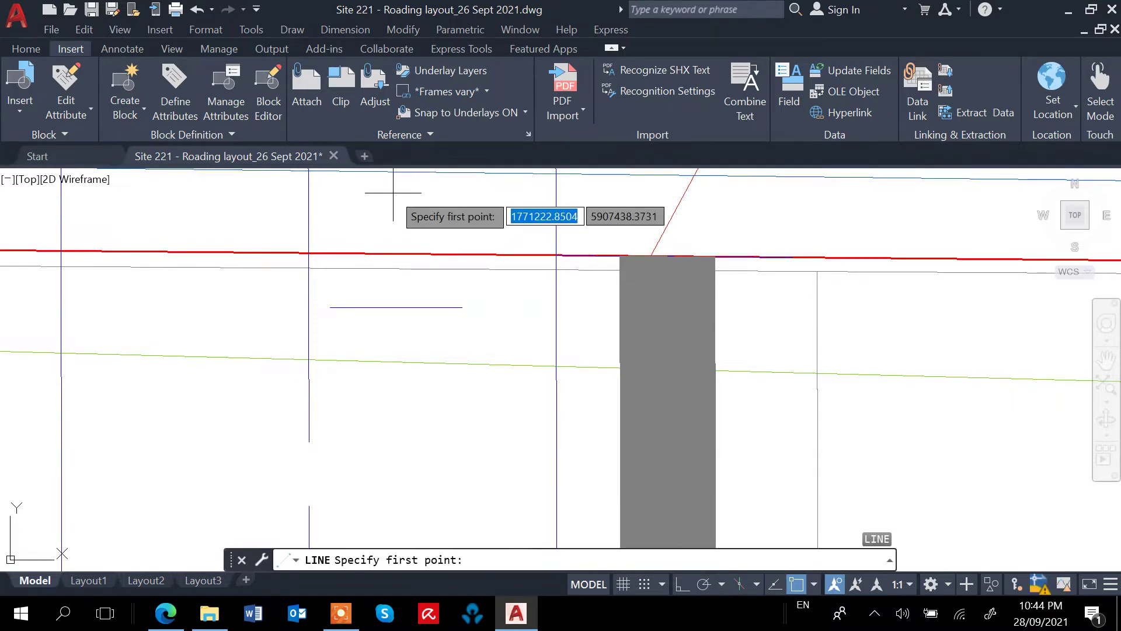
pyautogui.click(403, 286)
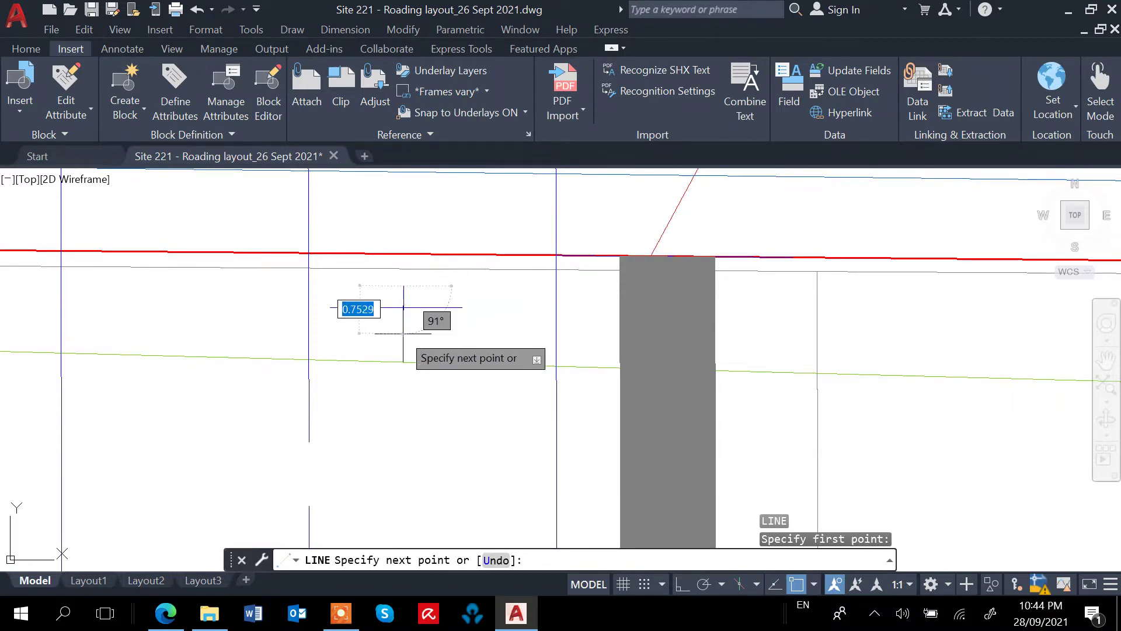
pyautogui.press('Escape')
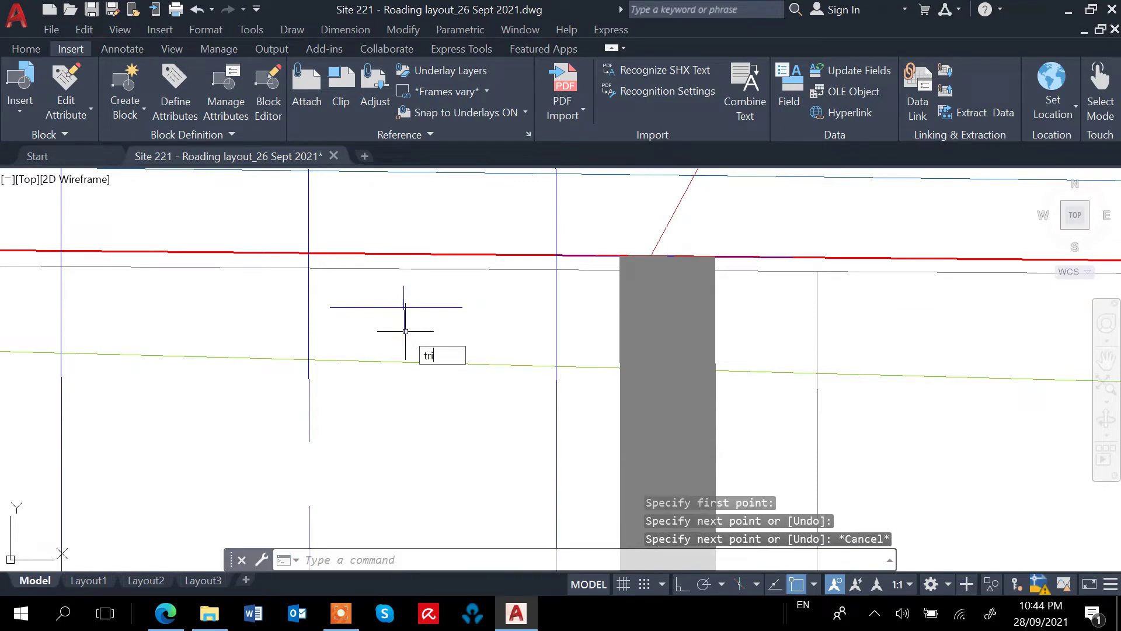
# Step: Trim off the short centreline piece east of the vertical cutting line, and erase the cutting line
pyautogui.write('trim')
pyautogui.press('Return')
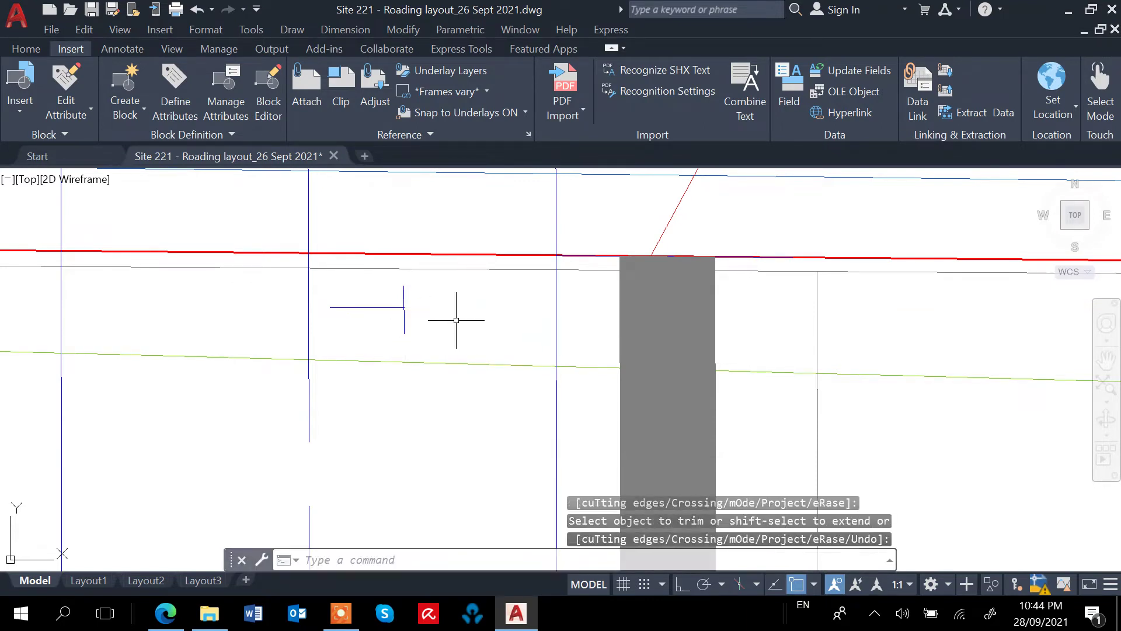
pyautogui.write('e')
pyautogui.press('Return')
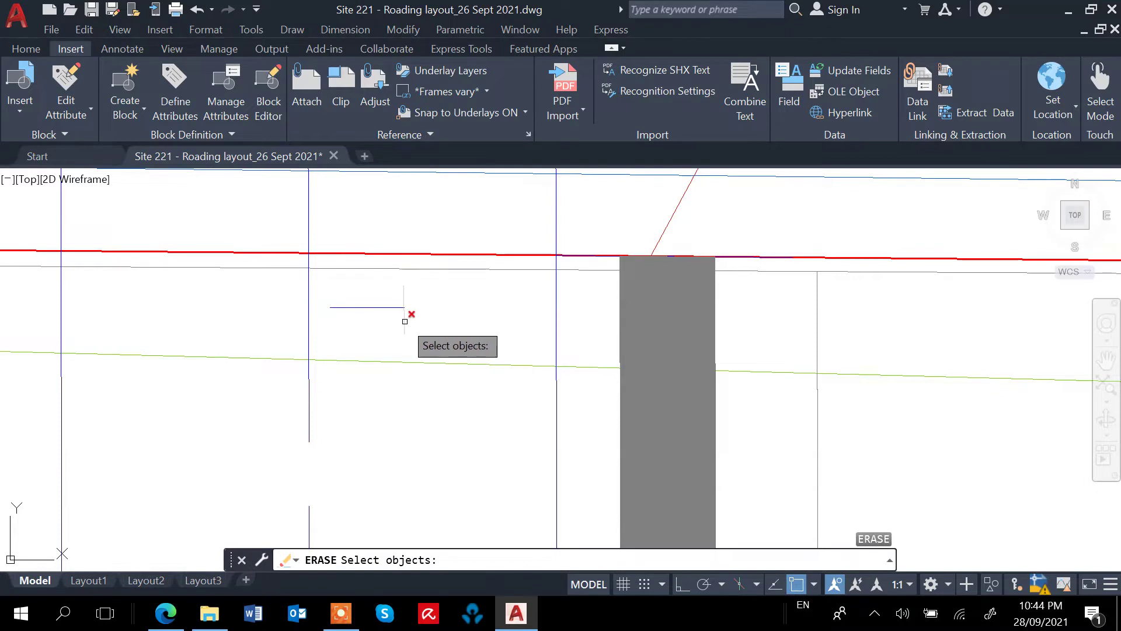
pyautogui.click(406, 322)
pyautogui.press('Return')
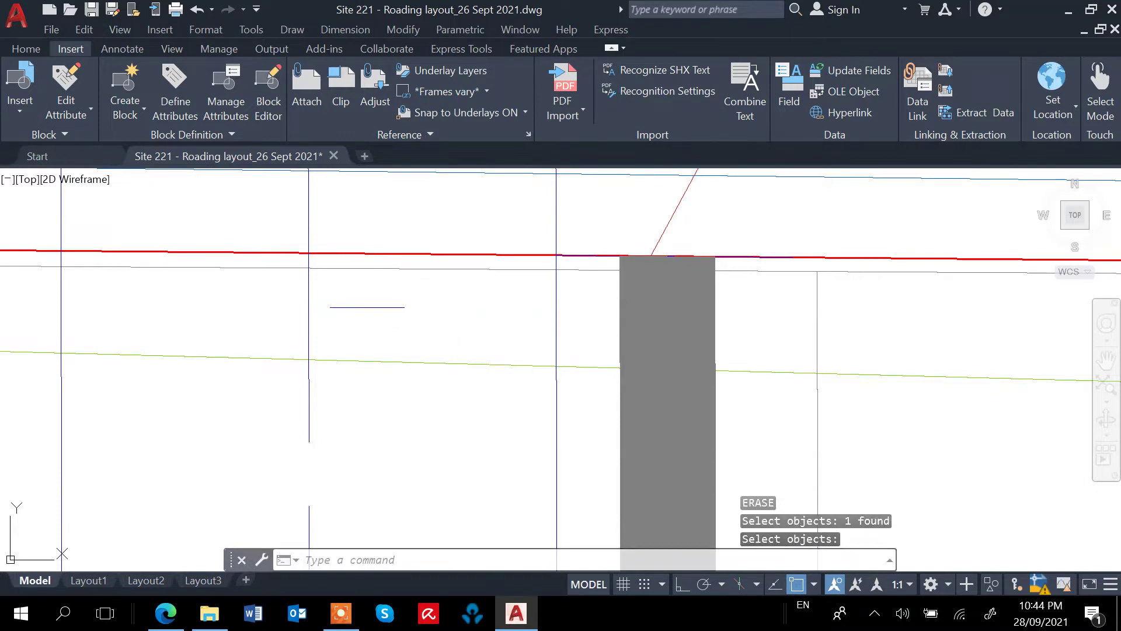
# Step: Move the shortened cross mark by its midpoint onto Road 1's centreline at the red northern boundary
pyautogui.write('m')
pyautogui.press('Return')
pyautogui.click(391, 307)
pyautogui.press('Return')
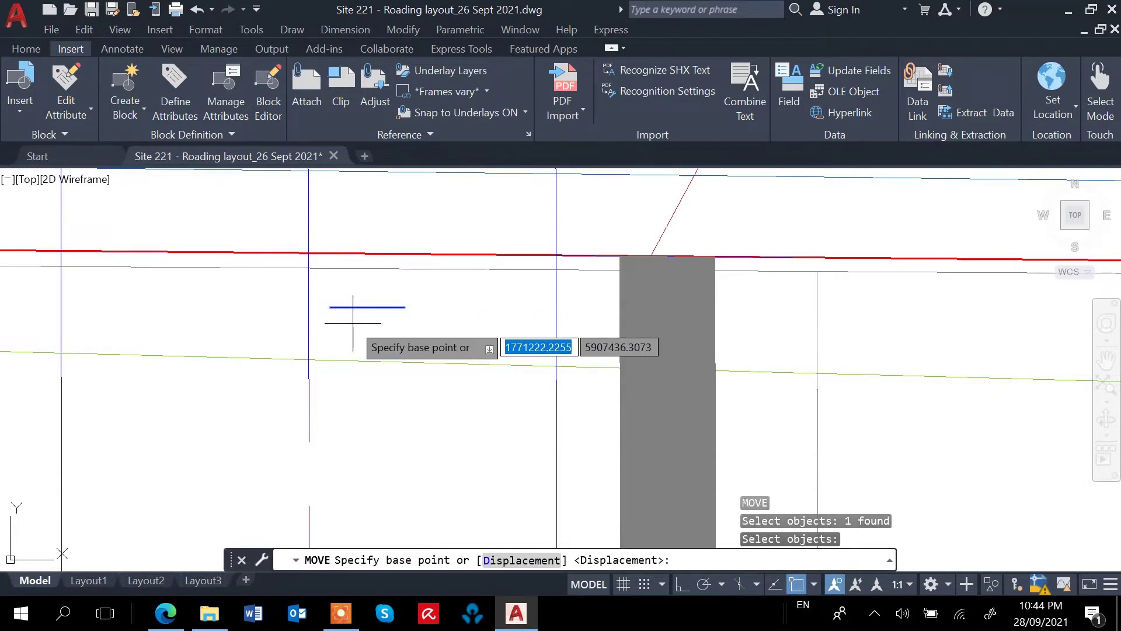
pyautogui.click(362, 301)
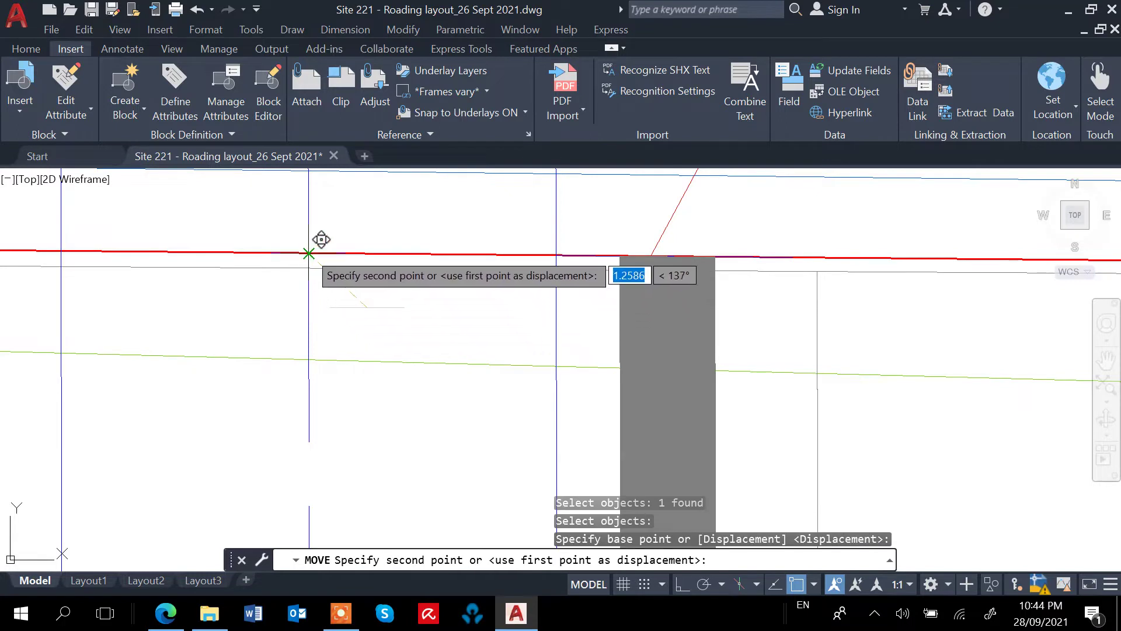
pyautogui.click(308, 251)
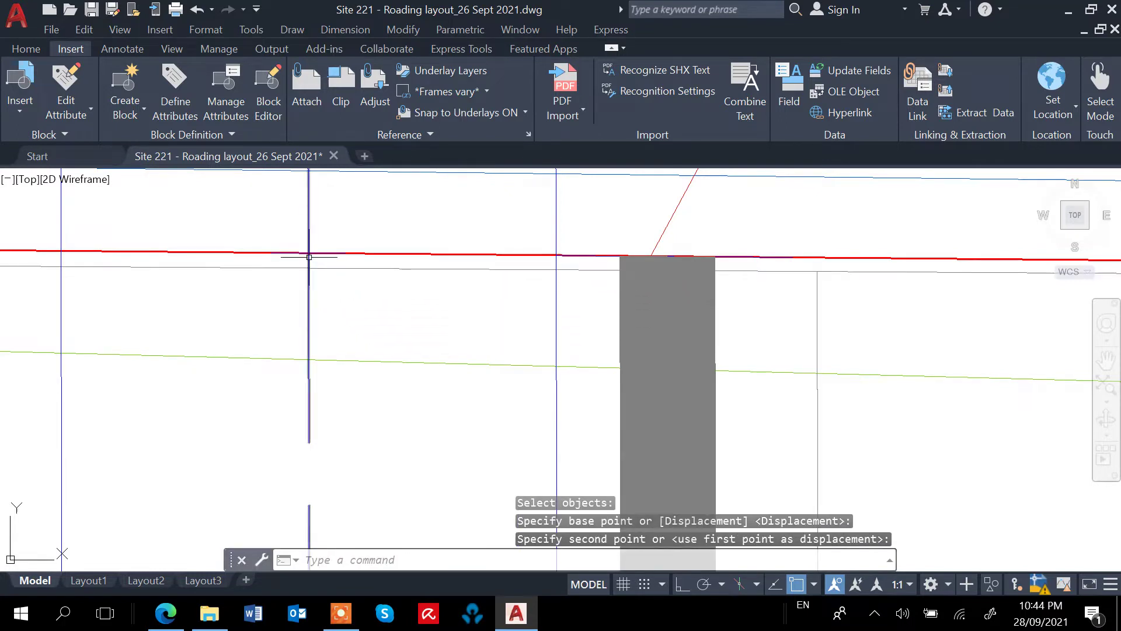
# Step: Add the multiline text "10" between Road 1's west edge and its centreline, just south of the northern boundary
pyautogui.scroll(-2, 333, 271)
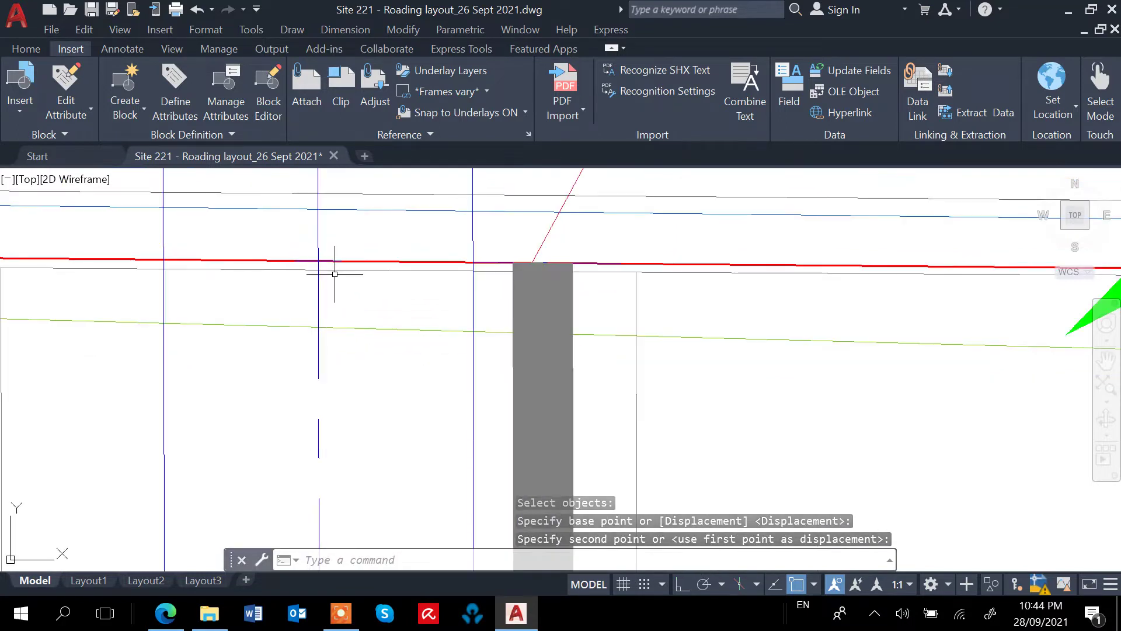
pyautogui.scroll(-4, 339, 277)
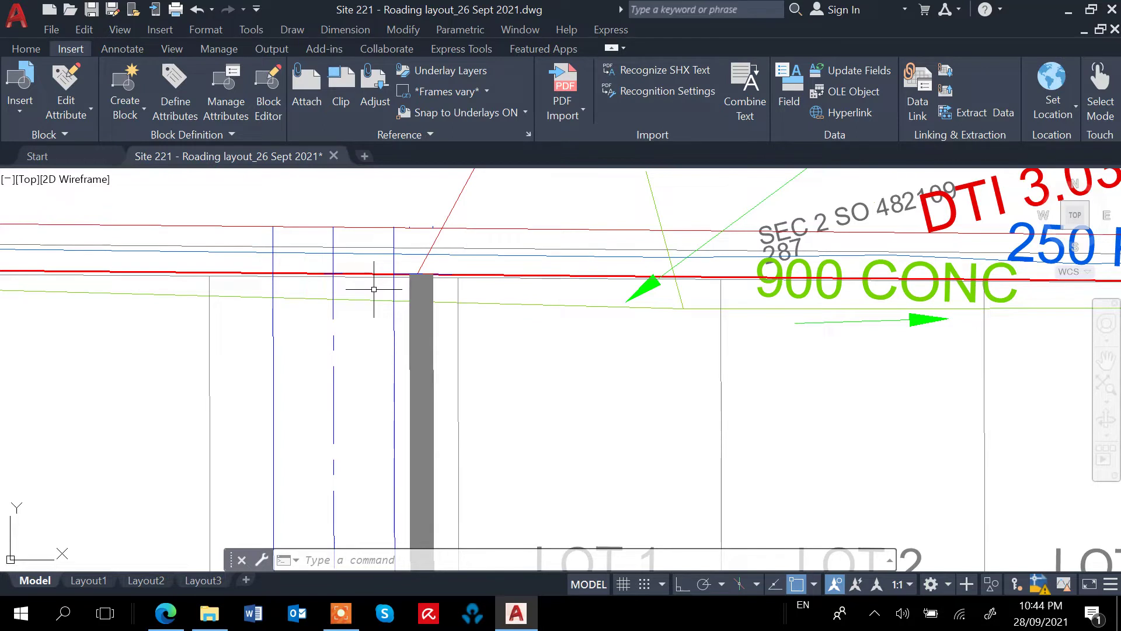
pyautogui.write('mtext')
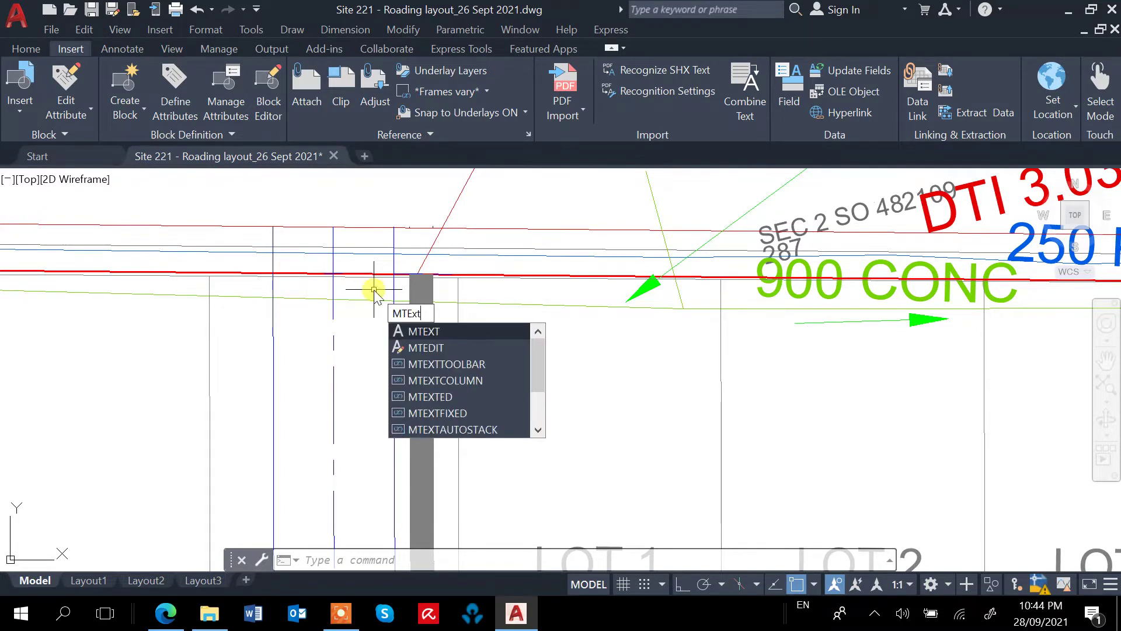
pyautogui.press('Escape')
pyautogui.press('Return')
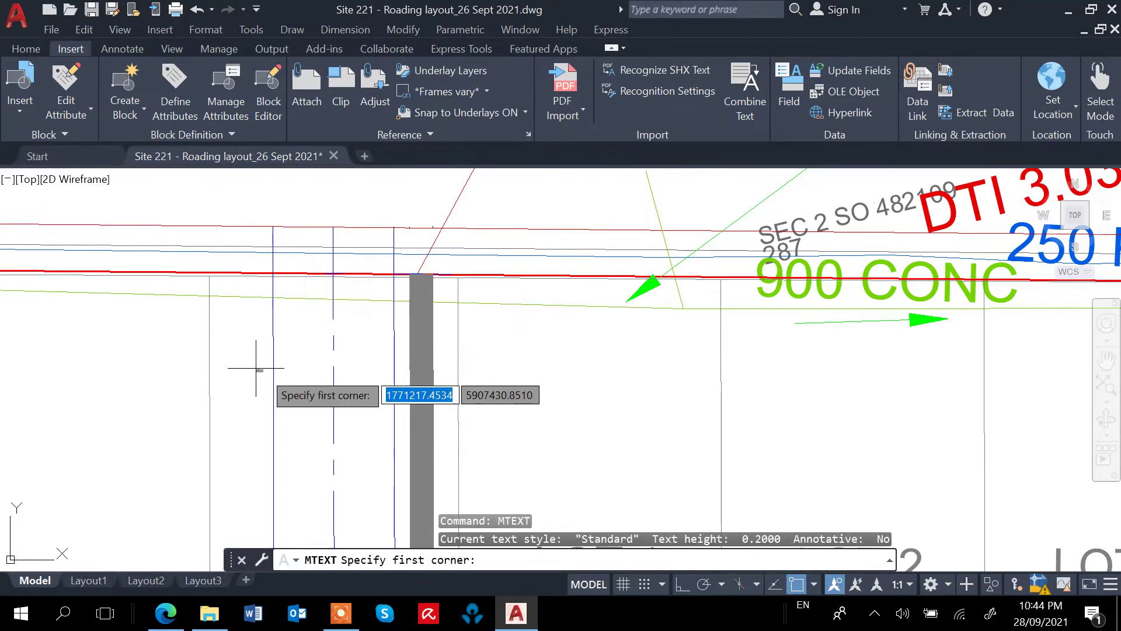
pyautogui.scroll(4, 280, 287)
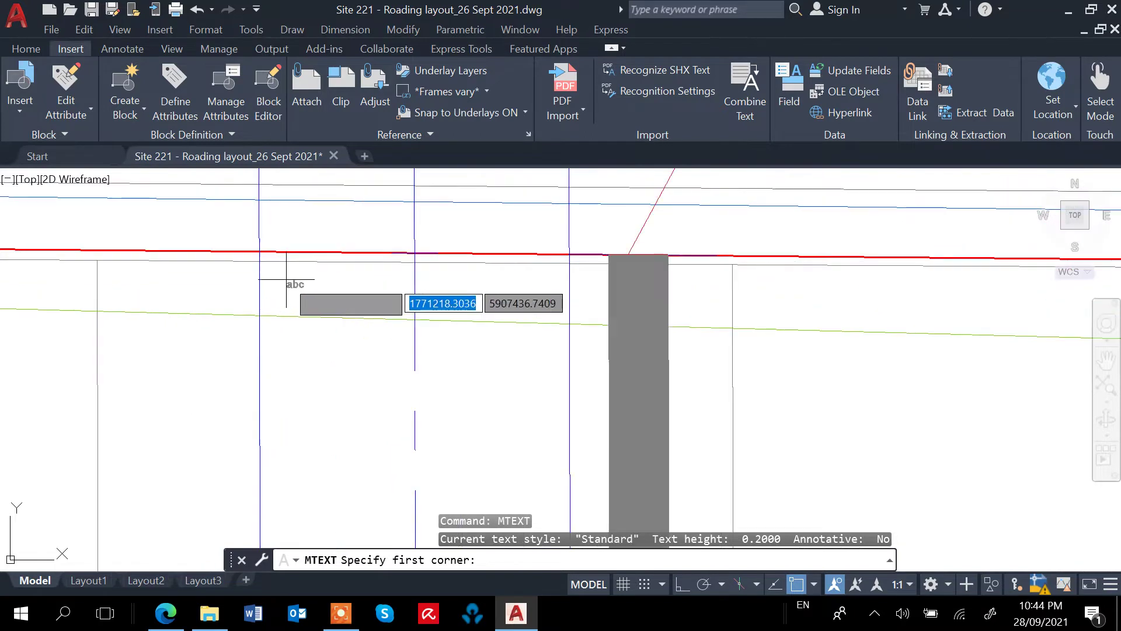
pyautogui.click(298, 262)
pyautogui.click(365, 304)
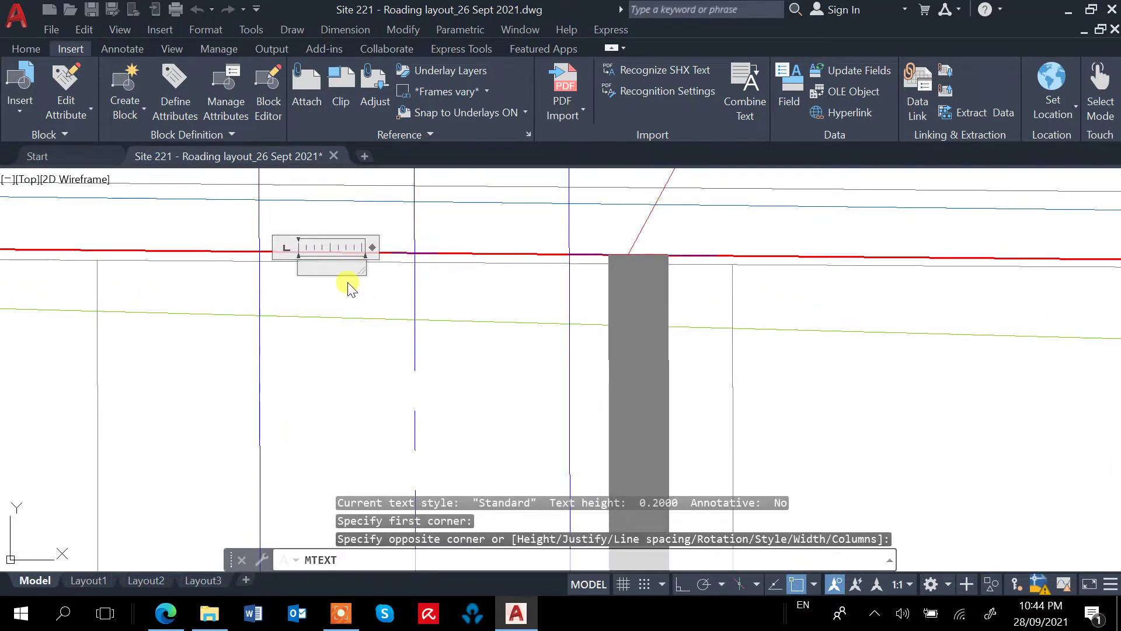
pyautogui.write('10')
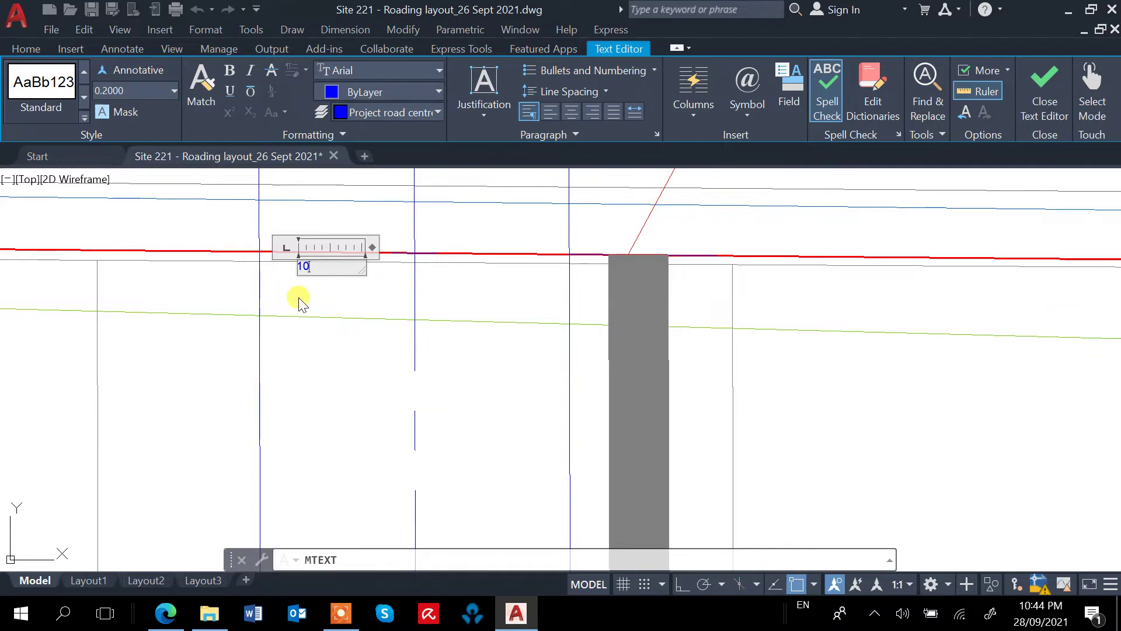
# Step: Set the height of the "10" text to 2 and finish editing it
pyautogui.click(173, 93)
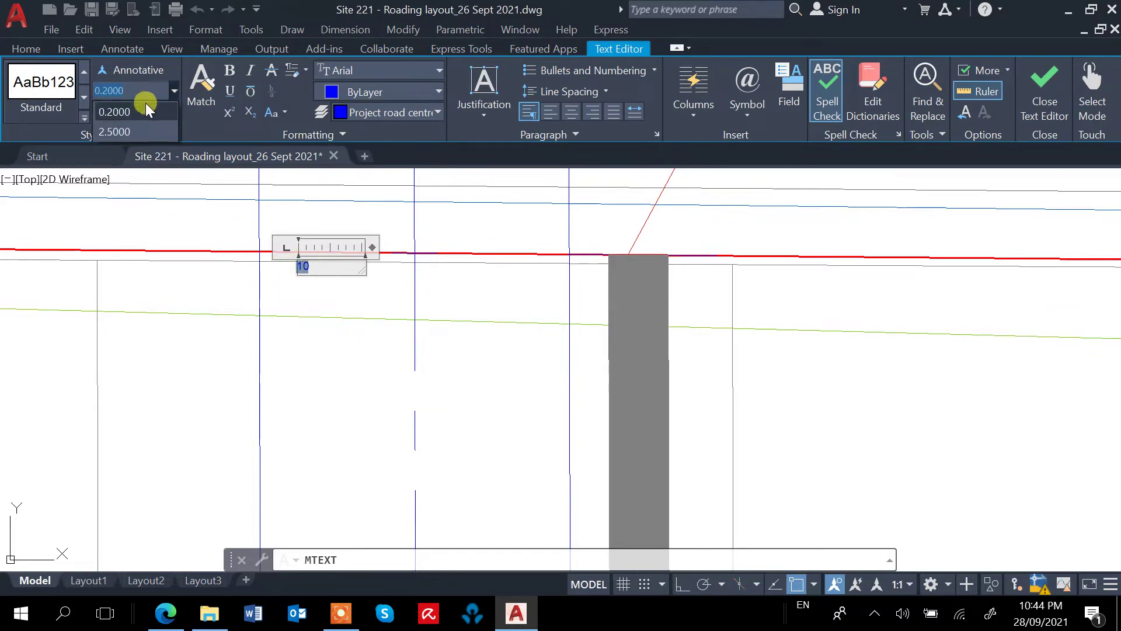
pyautogui.click(146, 111)
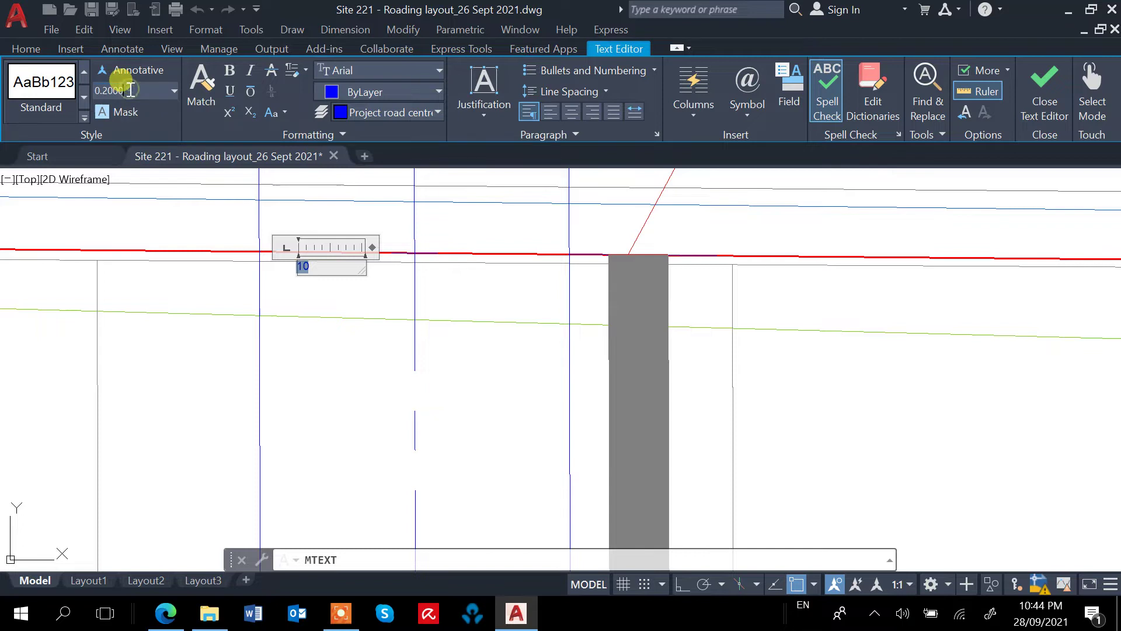
pyautogui.click(51, 115)
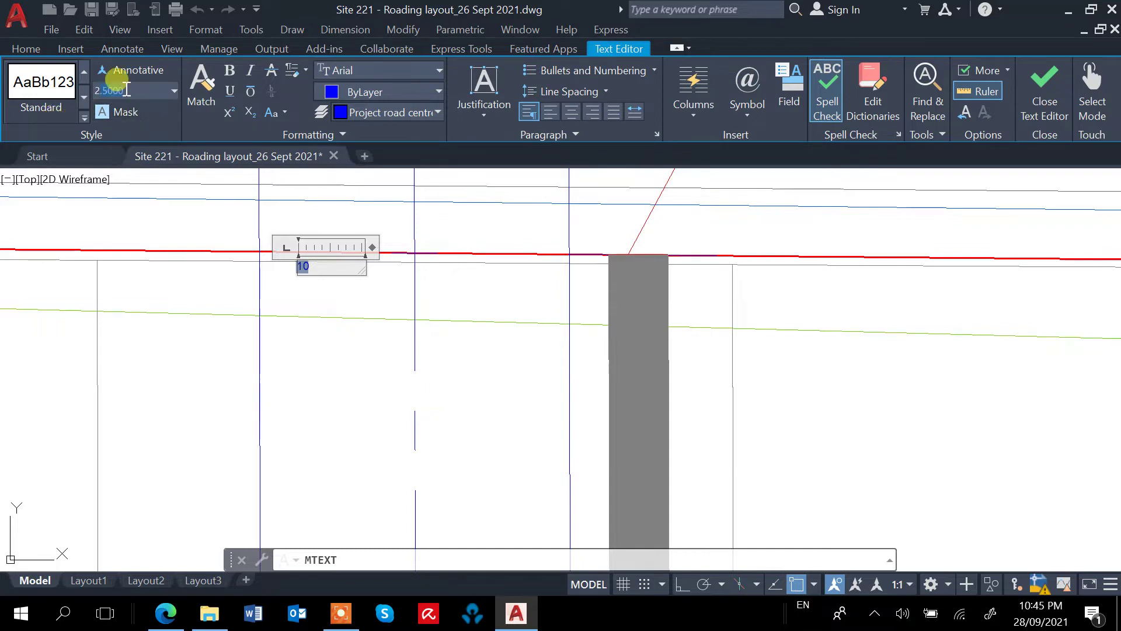
pyautogui.press('Return')
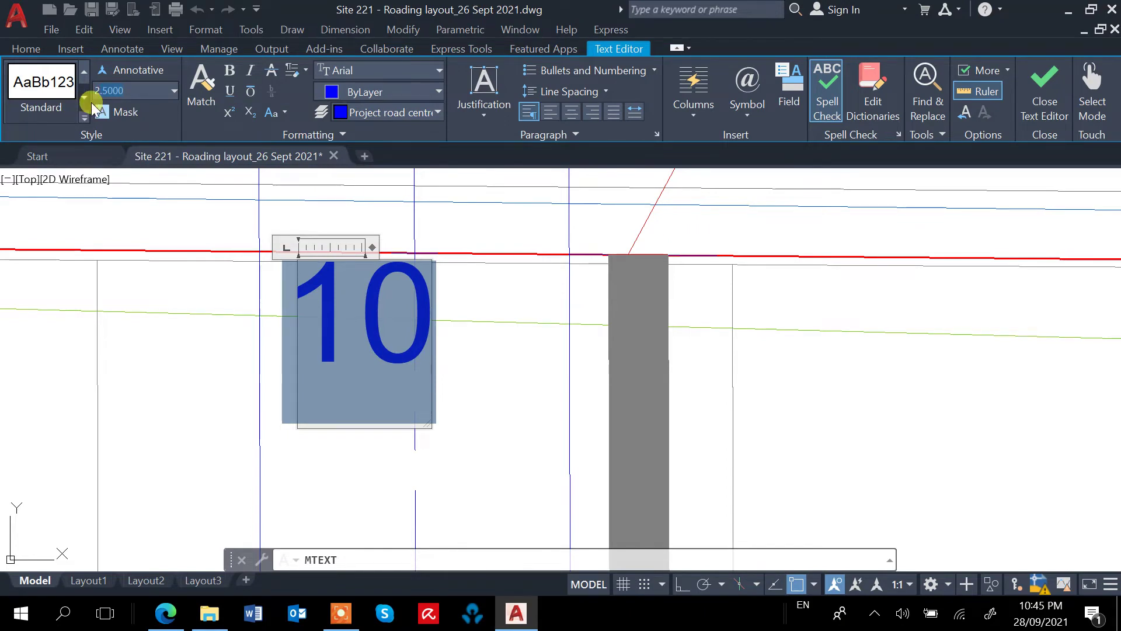
pyautogui.click(126, 89)
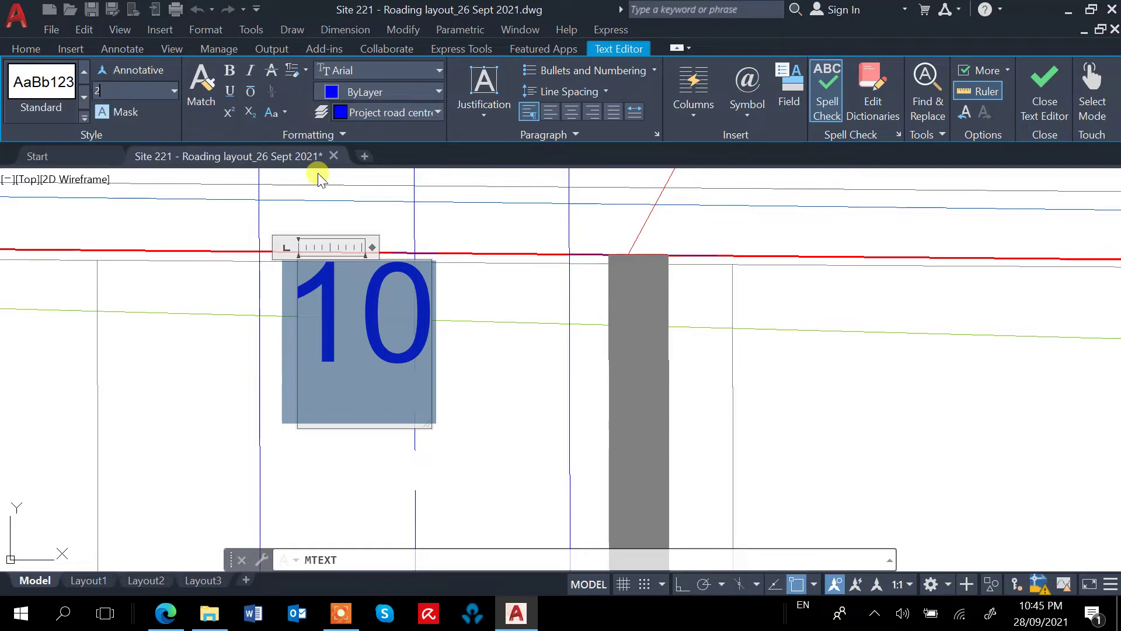
pyautogui.click(496, 390)
# Step: Rotate the "10" text 180° about a point near its lower east corner
pyautogui.scroll(-5, 496, 391)
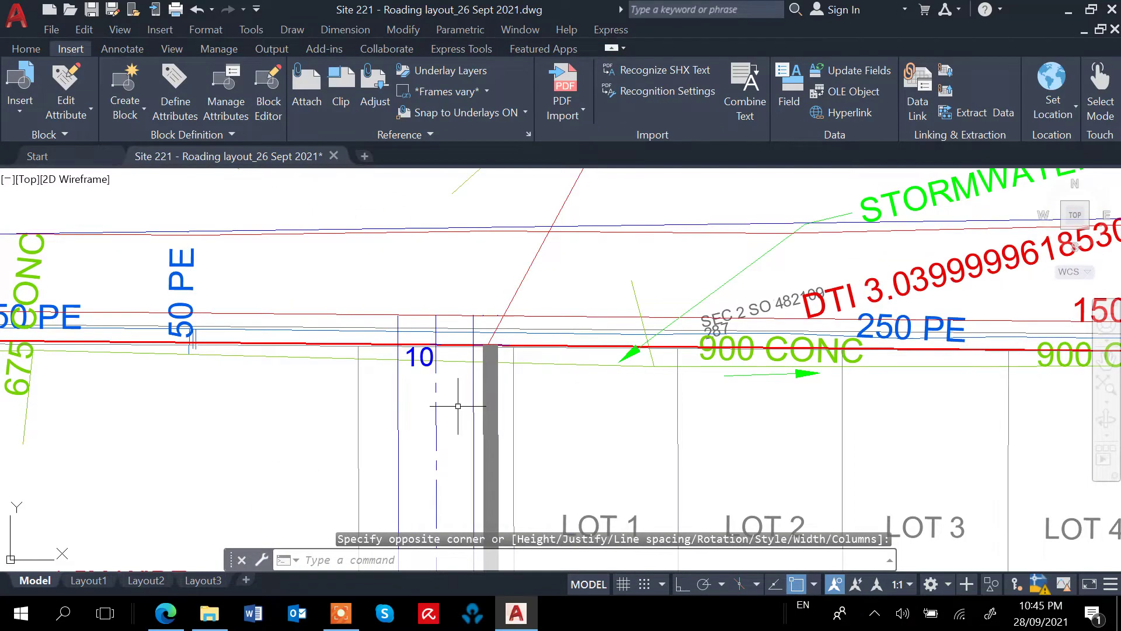
pyautogui.scroll(-2, 458, 405)
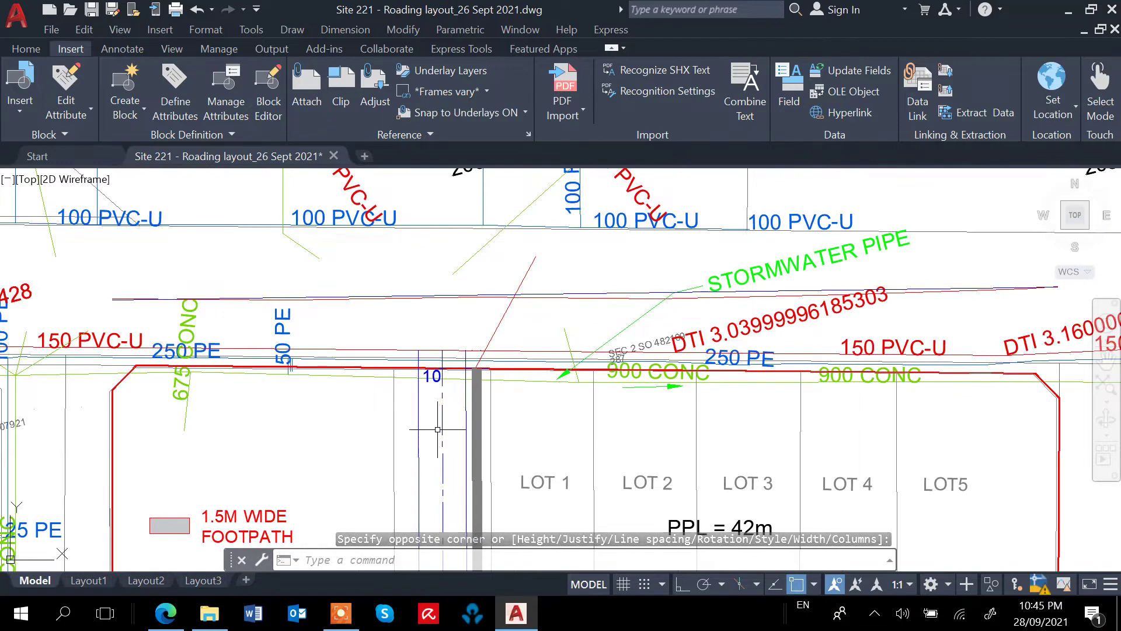
pyautogui.scroll(-2, 447, 407)
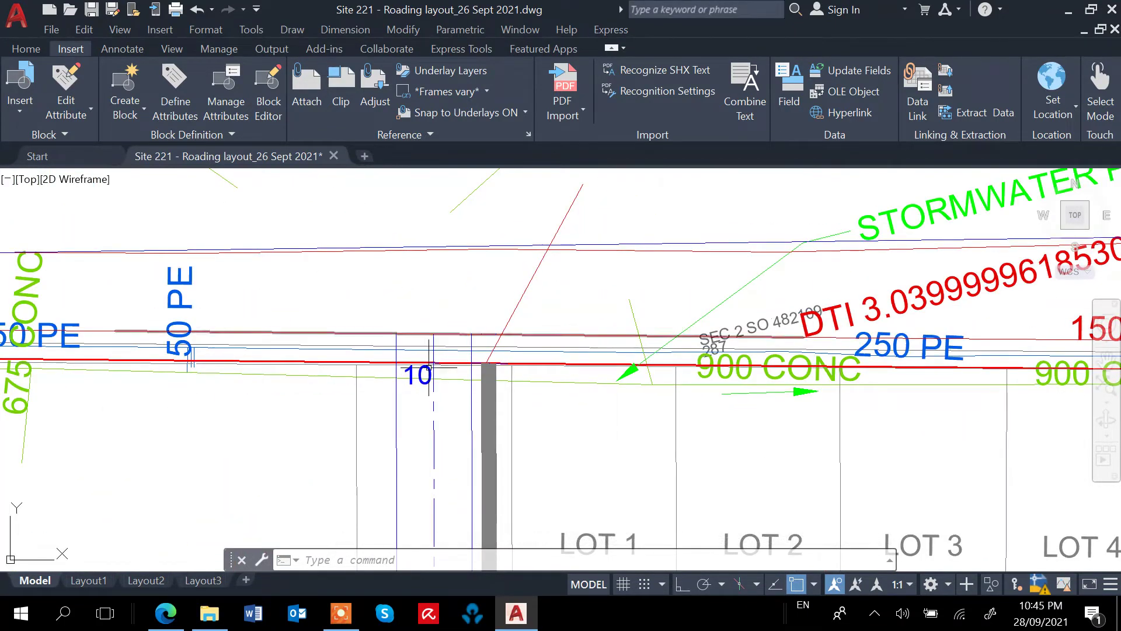
pyautogui.scroll(-3, 443, 385)
pyautogui.moveTo(443, 385); pyautogui.dragTo(447, 298, button='middle')
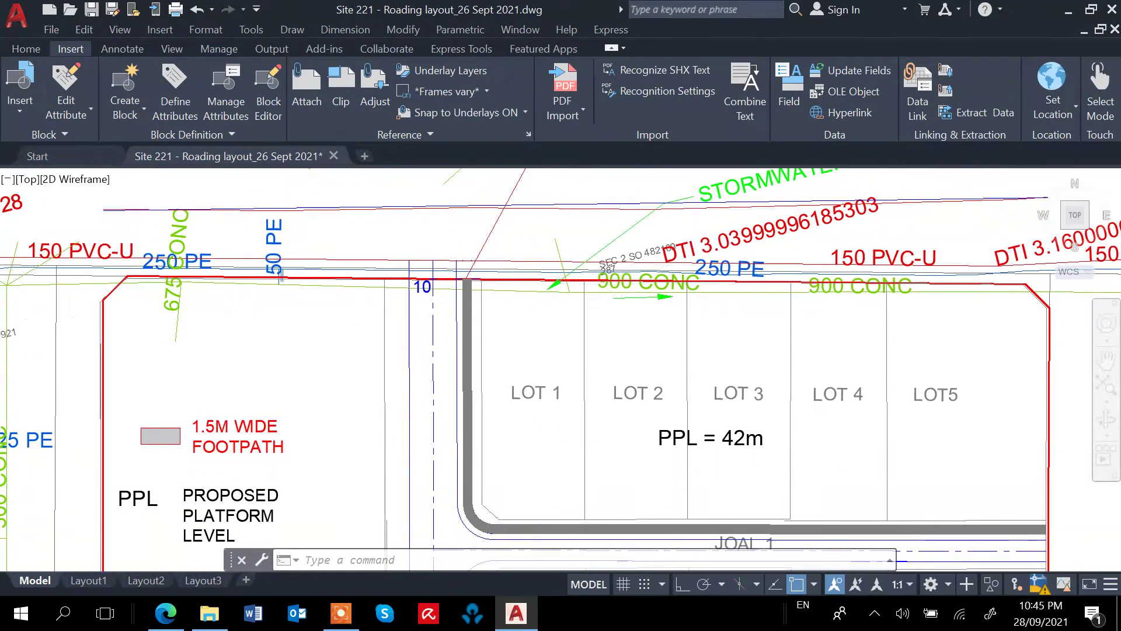
pyautogui.scroll(-2, 444, 300)
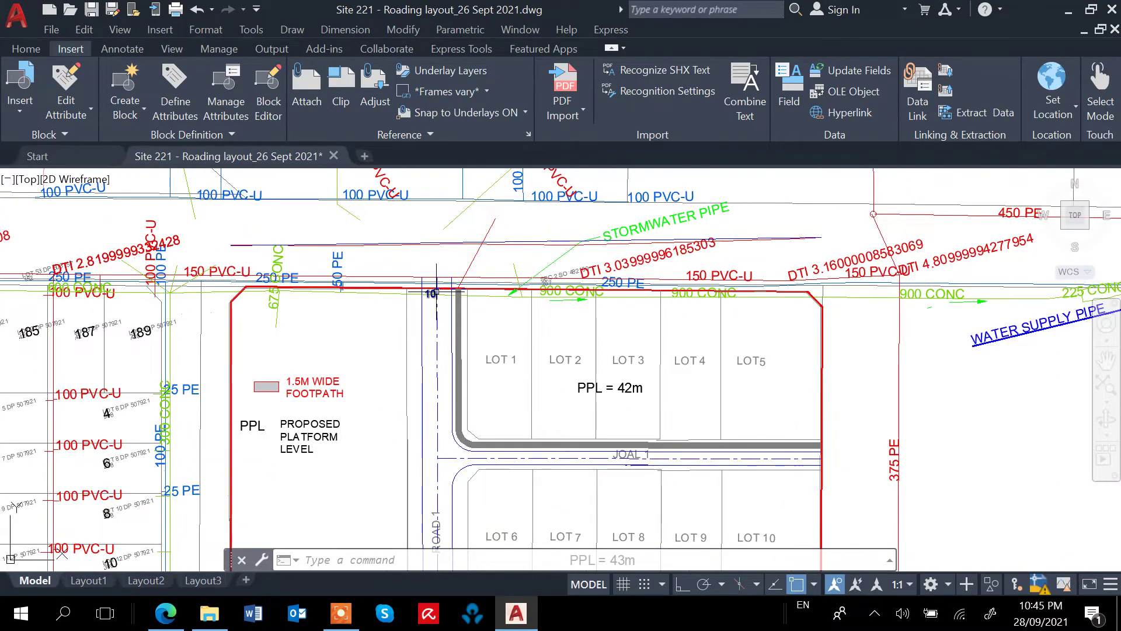
pyautogui.scroll(4, 437, 292)
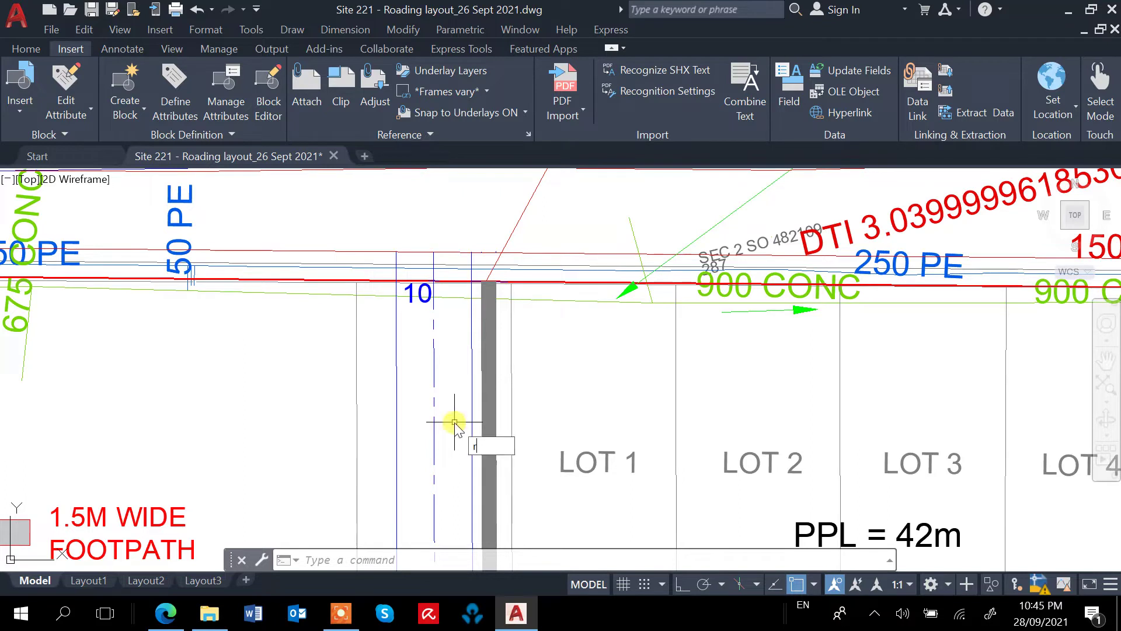
pyautogui.write('o')
pyautogui.press('Return')
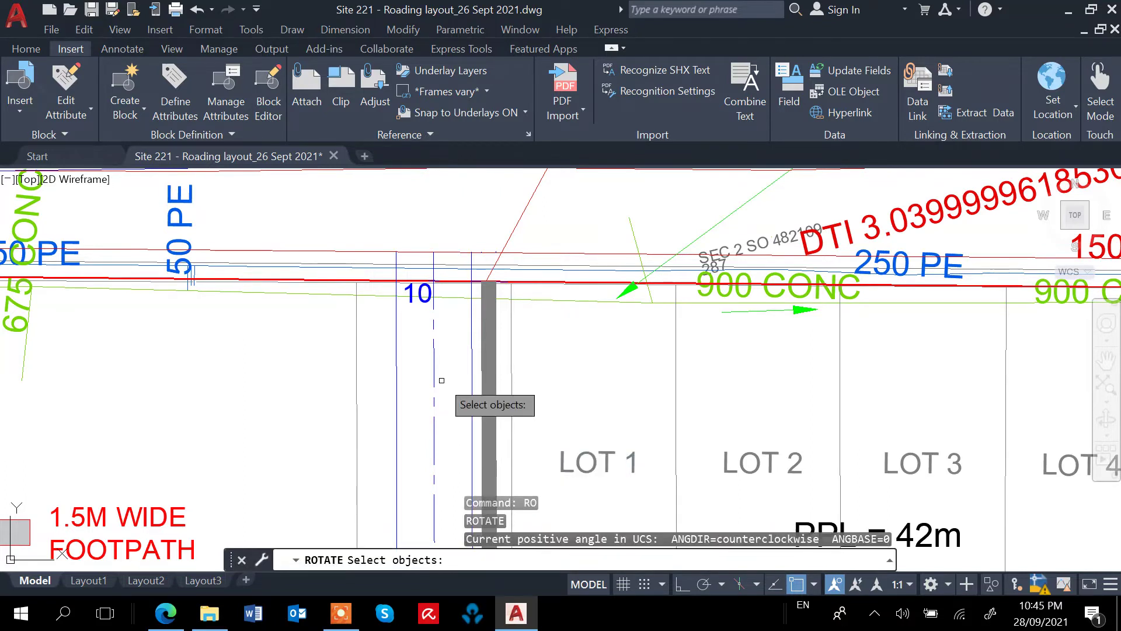
pyautogui.click(426, 300)
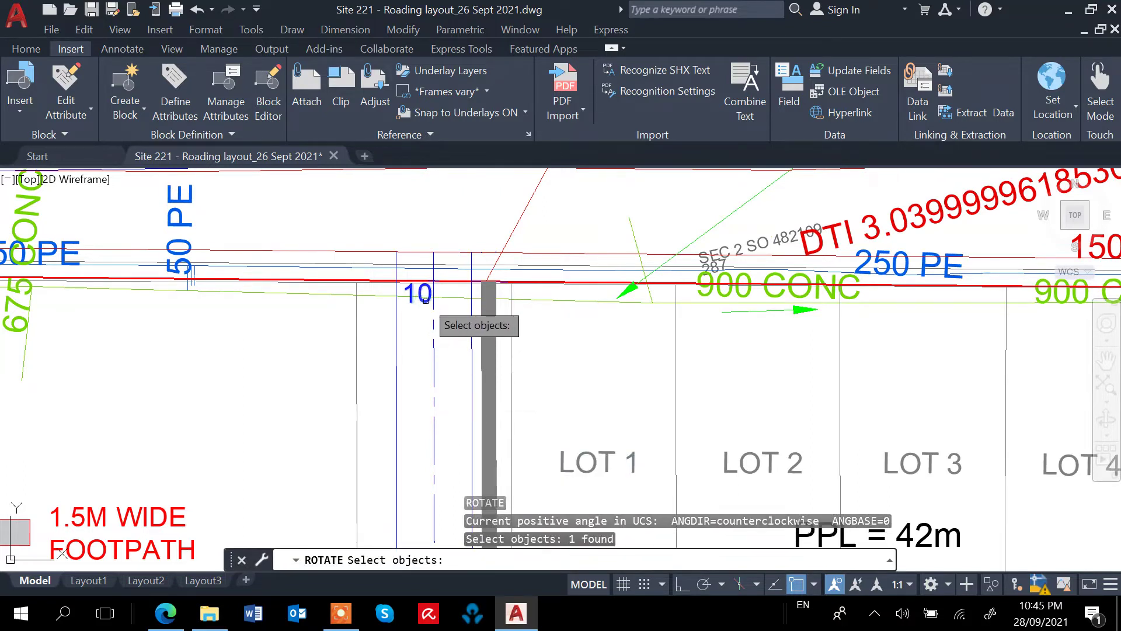
pyautogui.press('Return')
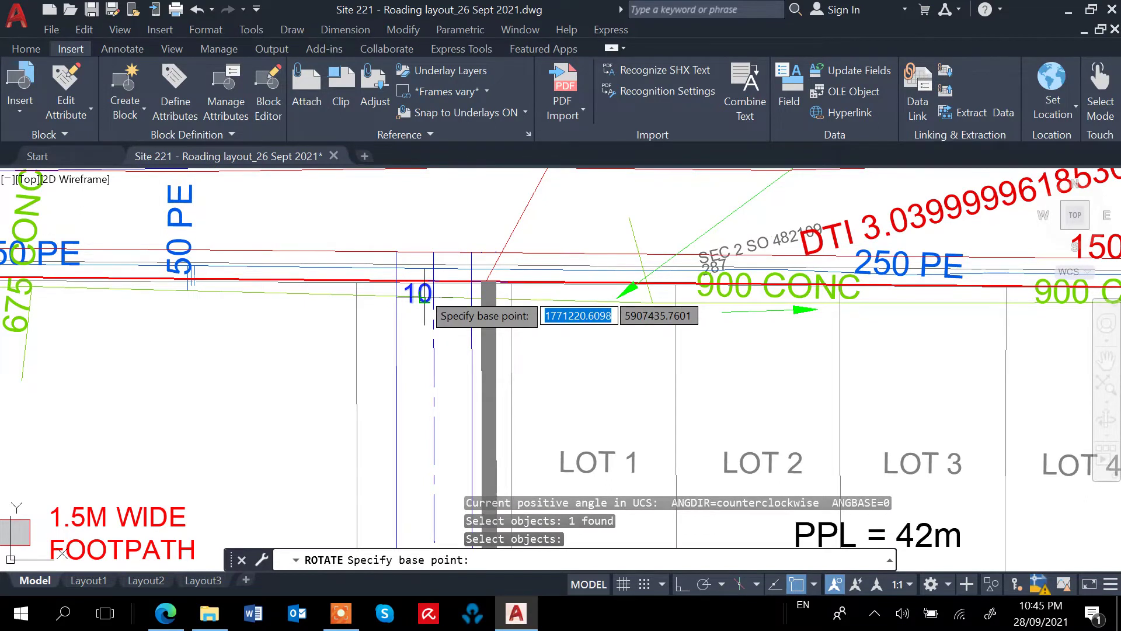
pyautogui.click(424, 298)
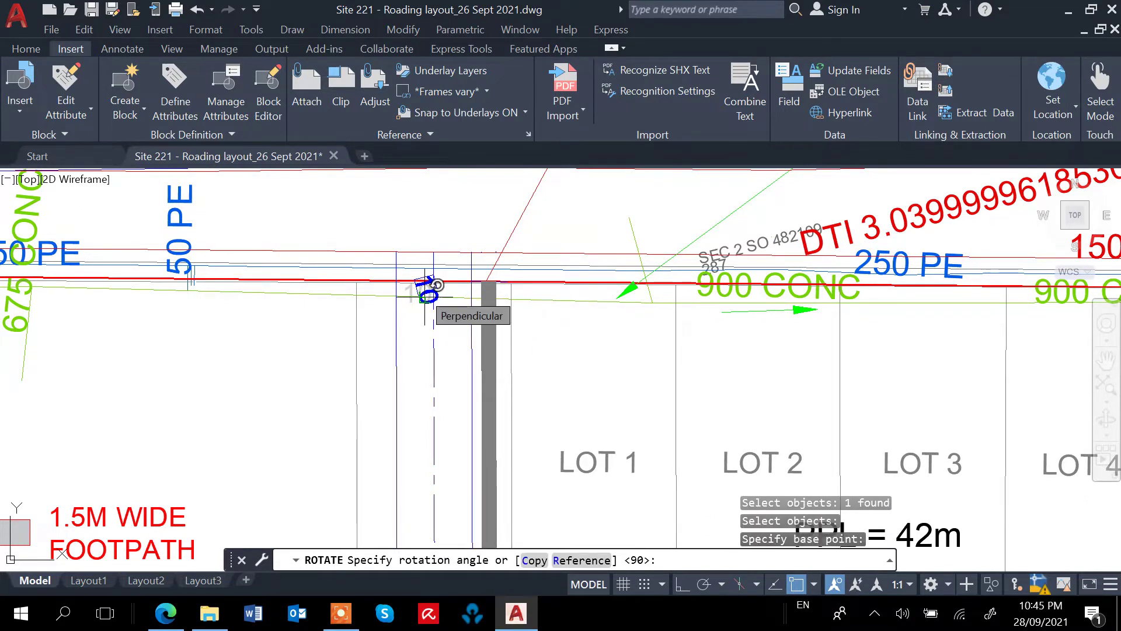
pyautogui.write('180')
pyautogui.press('Return')
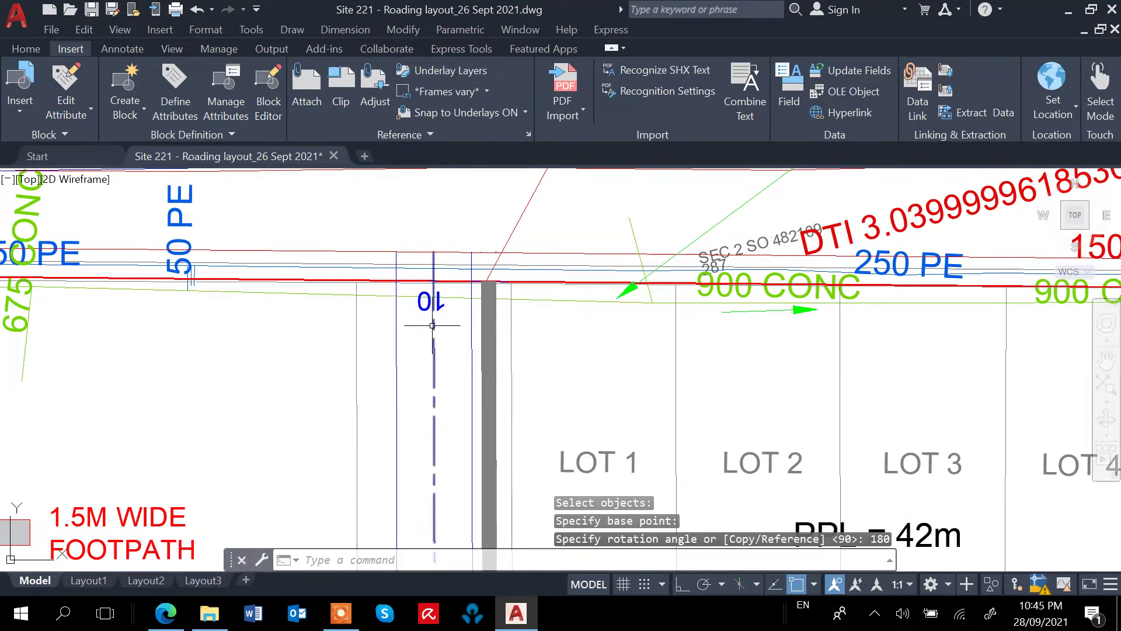
# Step: Move the upside-down "10" text west so that it straddles Road 1's west edge below the northern boundary
pyautogui.press('Return')
pyautogui.click(443, 315)
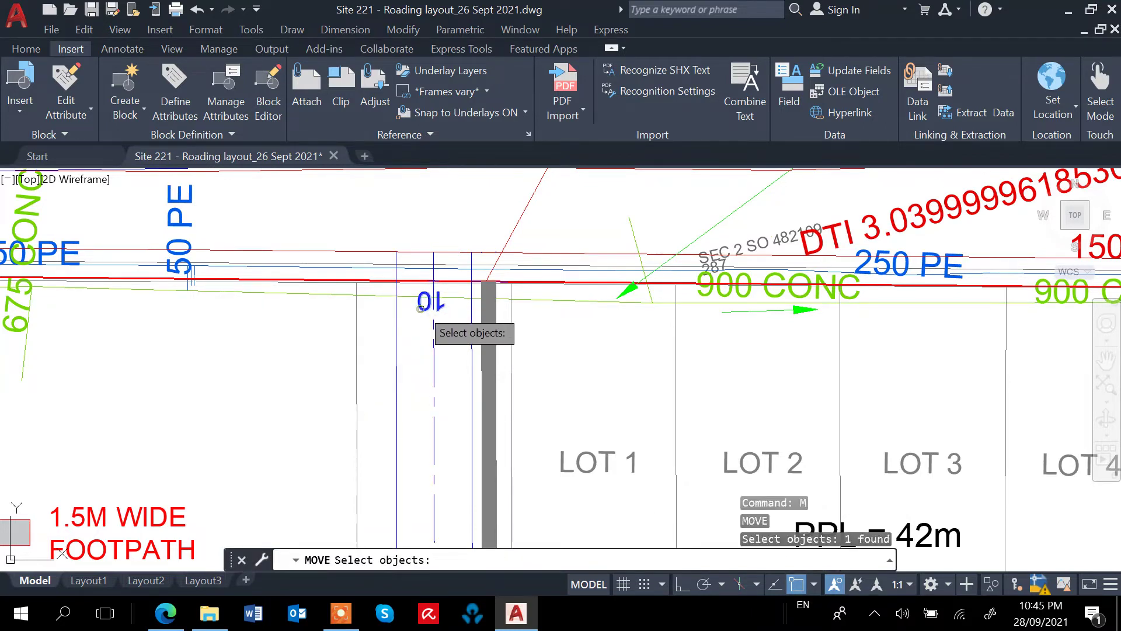
pyautogui.press('Return')
pyautogui.click(442, 309)
pyautogui.scroll(4, 437, 306)
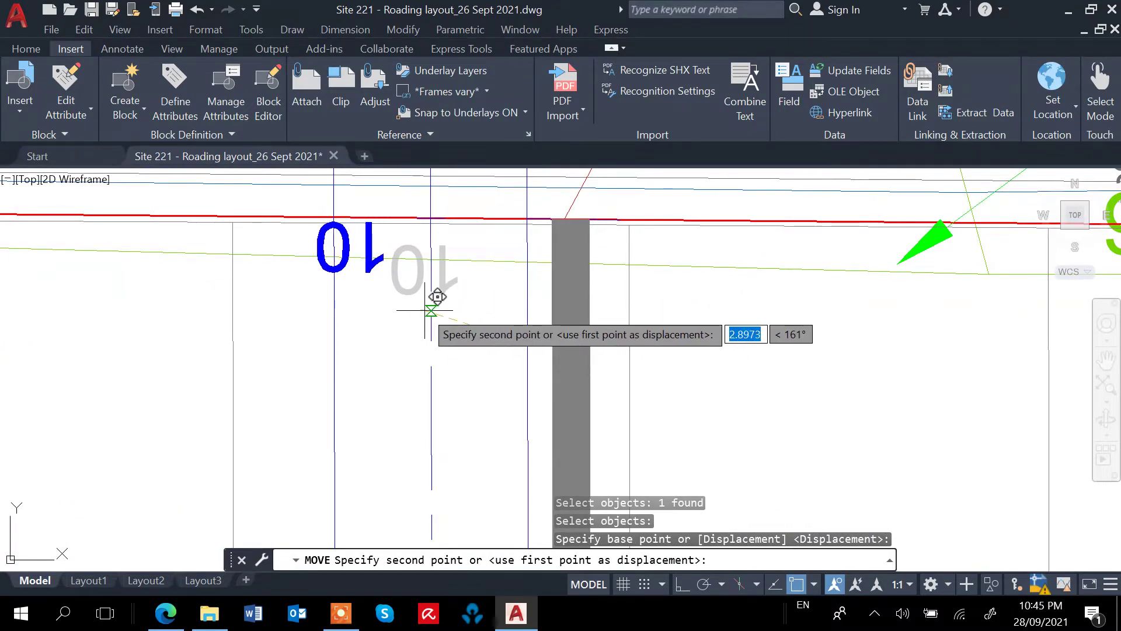
pyautogui.click(422, 310)
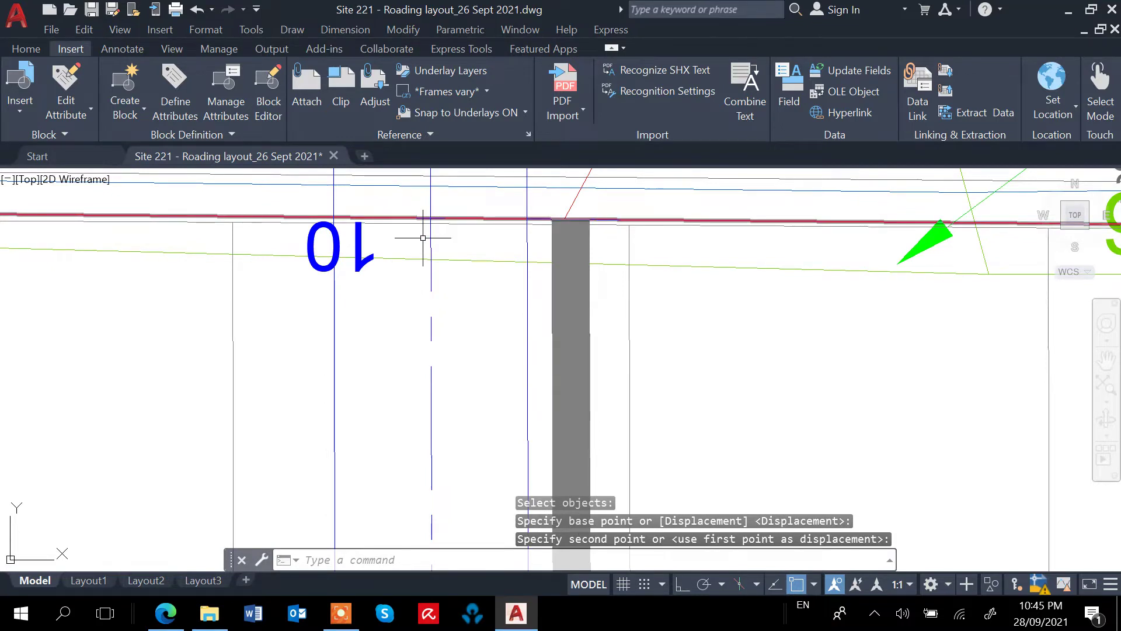
# Step: Move the upside-down "10" text east so that it sits between Road 1's west edge and its centreline
pyautogui.moveTo(425, 238); pyautogui.dragTo(435, 294, button='middle')
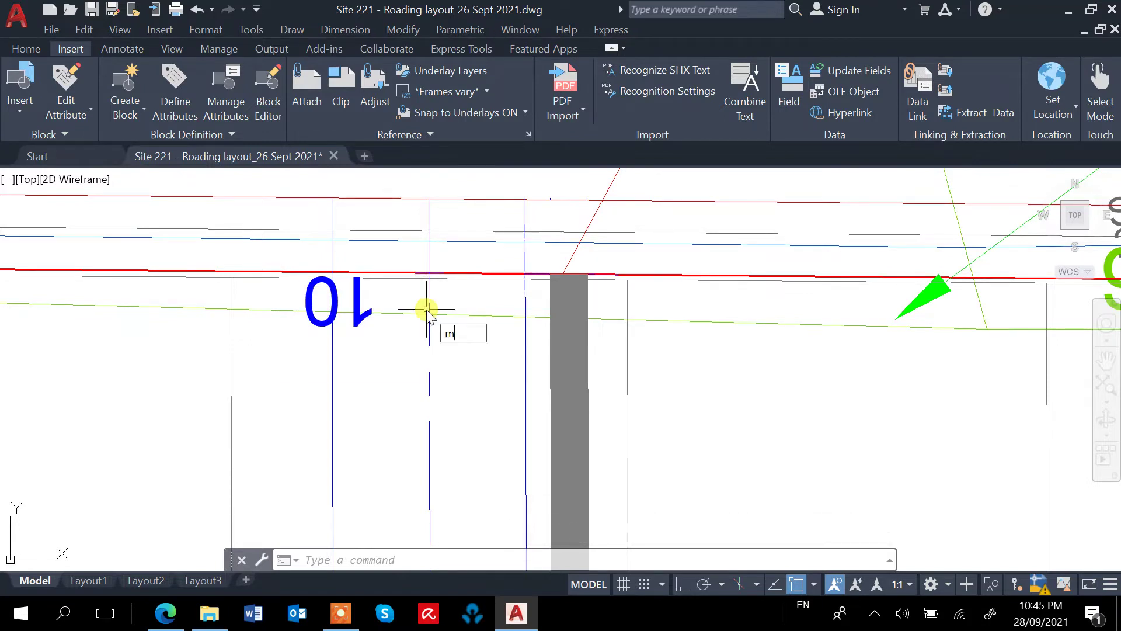
pyautogui.press('Return')
pyautogui.click(361, 322)
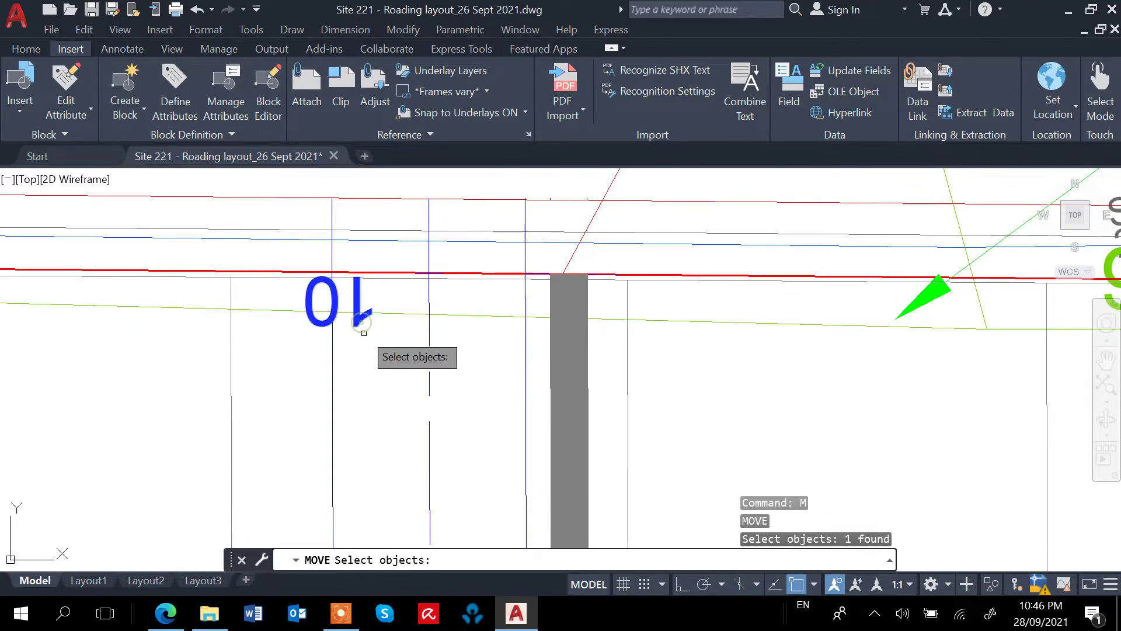
pyautogui.press('Return')
pyautogui.click(369, 332)
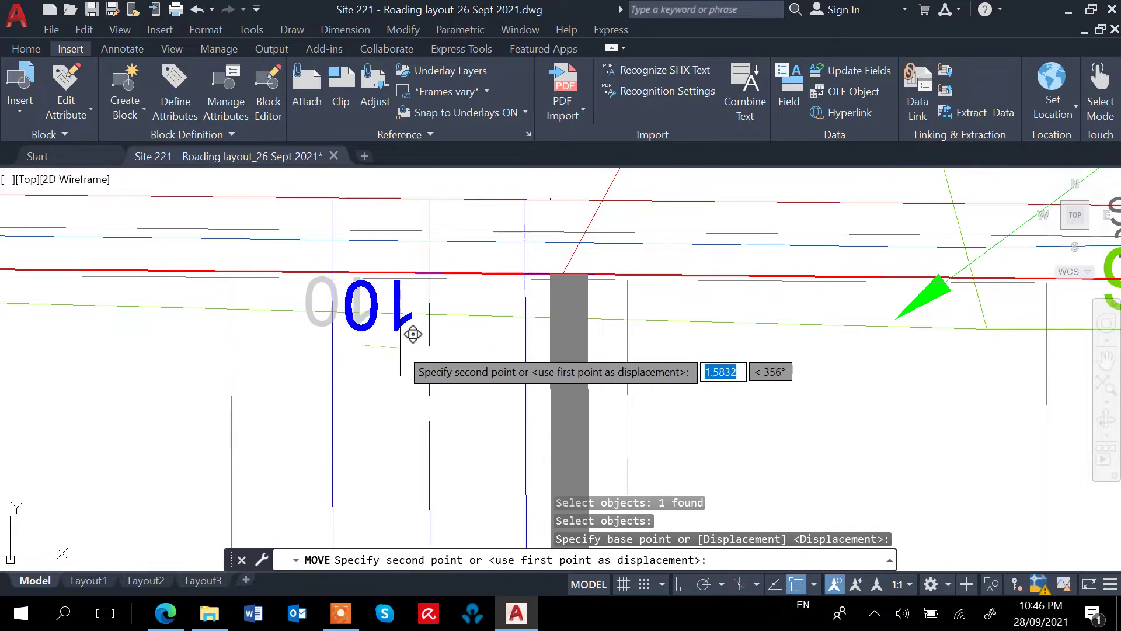
pyautogui.click(413, 335)
# Step: Move the "10" text slightly north so that it is centred on the northern boundary line beside the cross mark
pyautogui.scroll(-3, 397, 356)
pyautogui.scroll(-2, 404, 415)
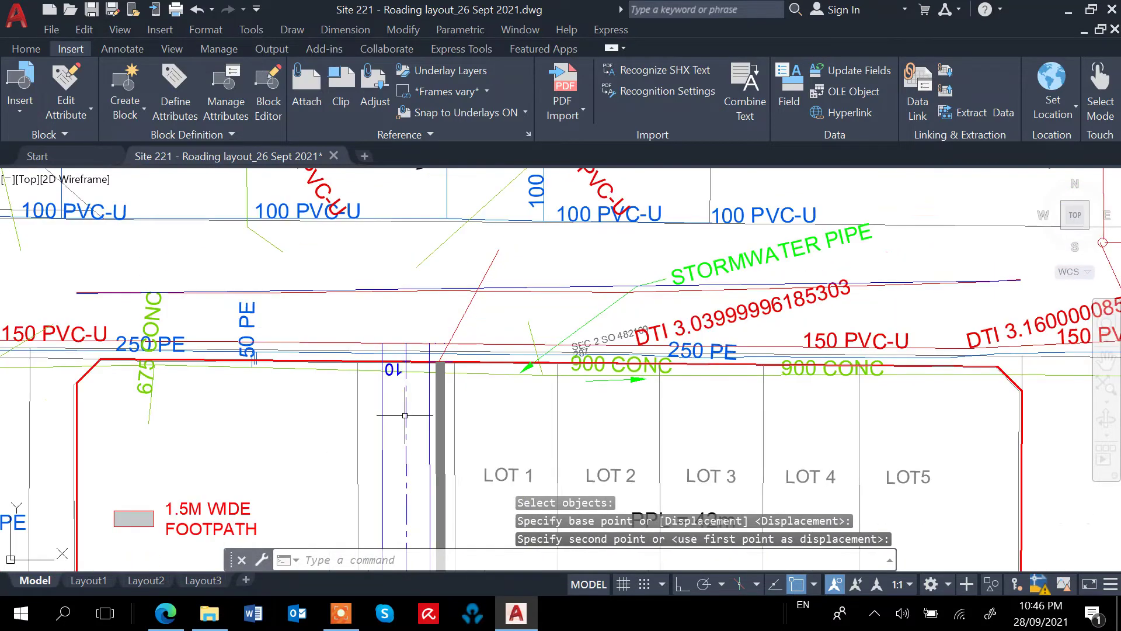
pyautogui.scroll(4, 394, 392)
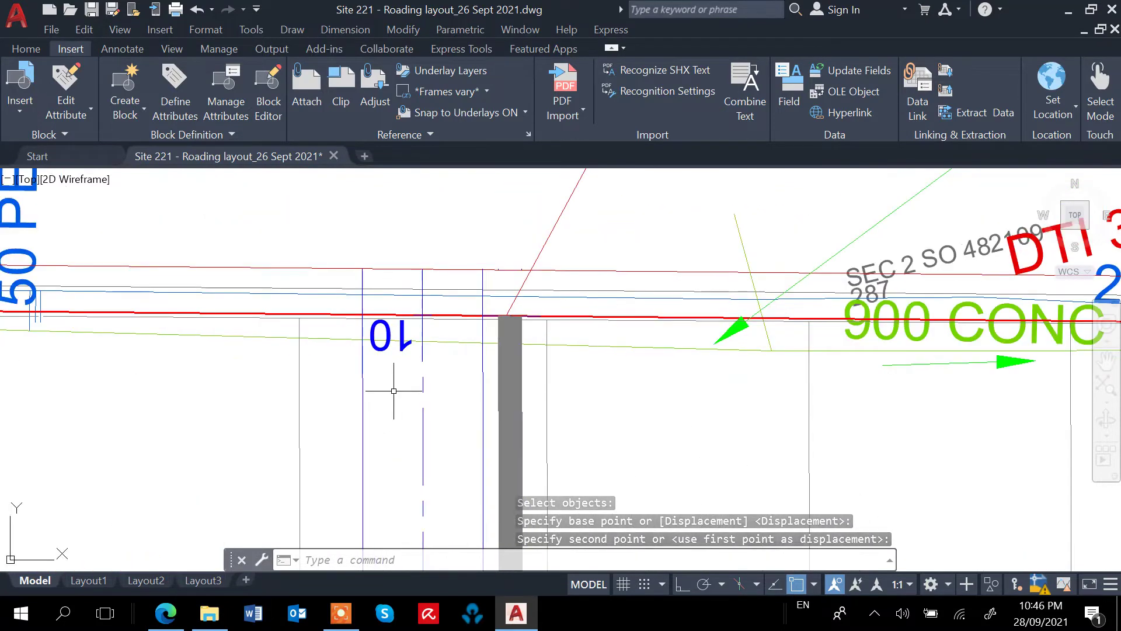
pyautogui.write('m')
pyautogui.press('Return')
pyautogui.click(404, 347)
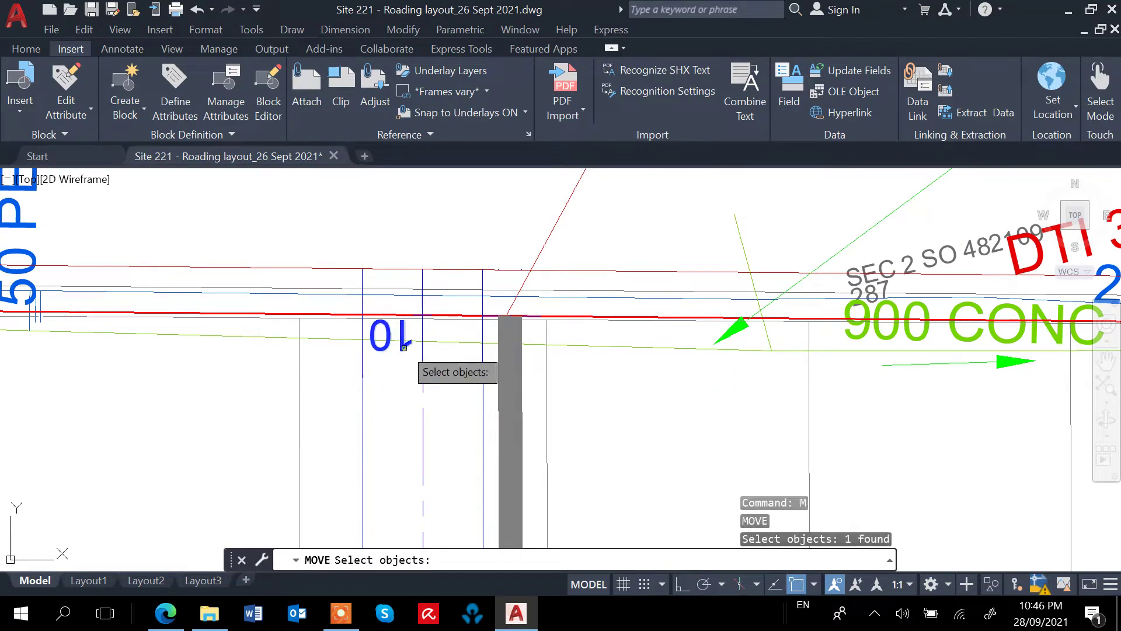
pyautogui.press('Return')
pyautogui.click(408, 374)
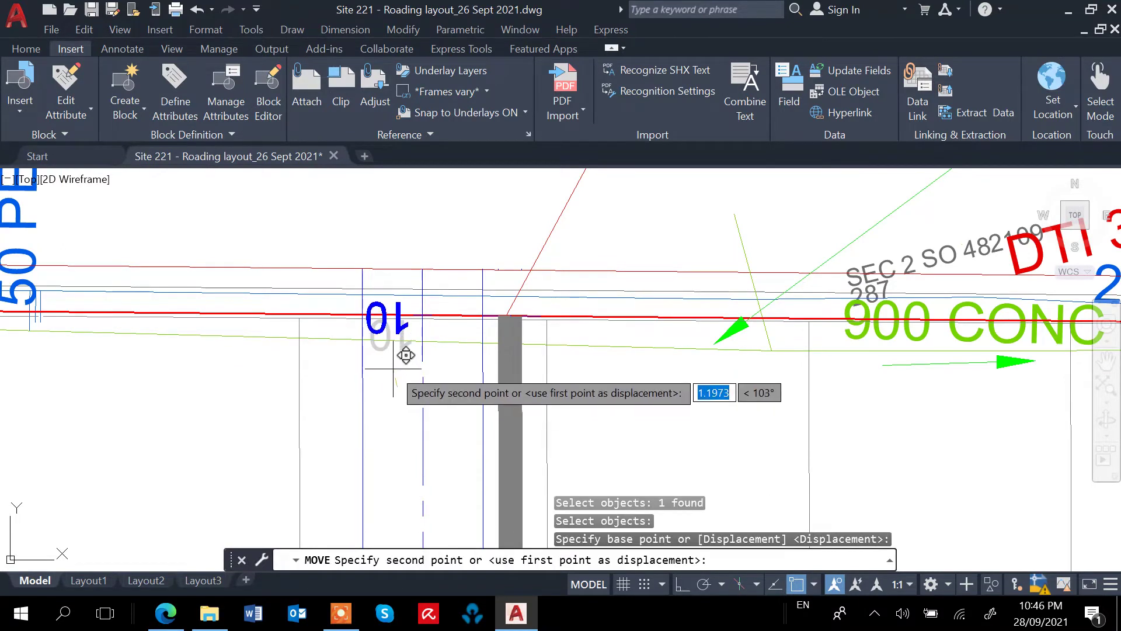
pyautogui.click(393, 369)
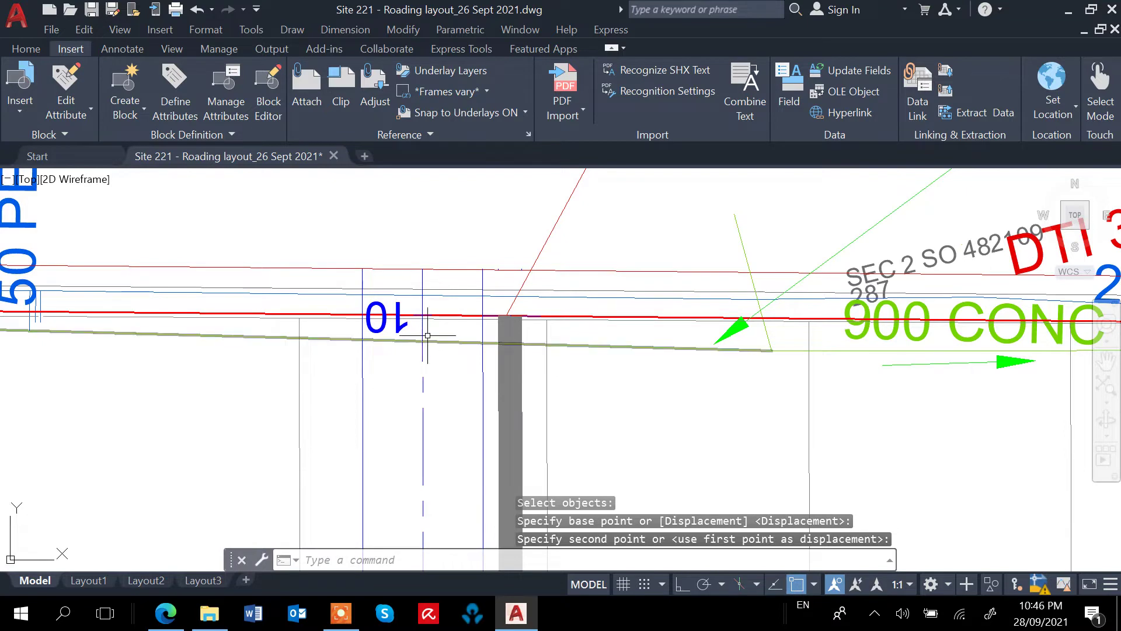
# Step: Create a path array of the "10" text and its cross mark along Road 1's centreline
pyautogui.scroll(2, 428, 314)
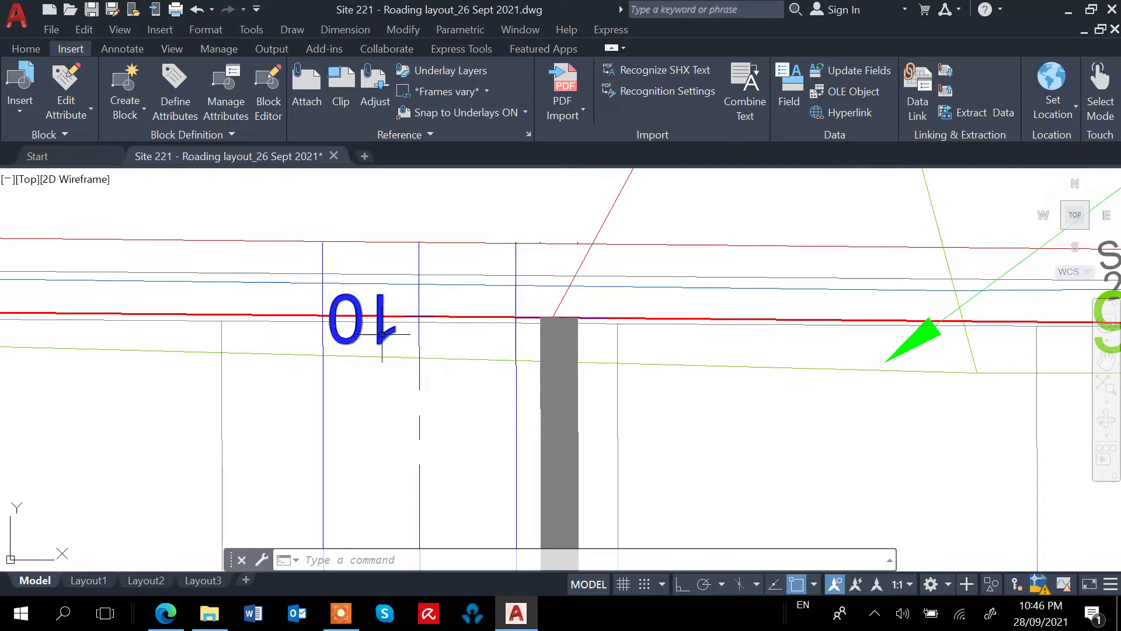
pyautogui.write('ar')
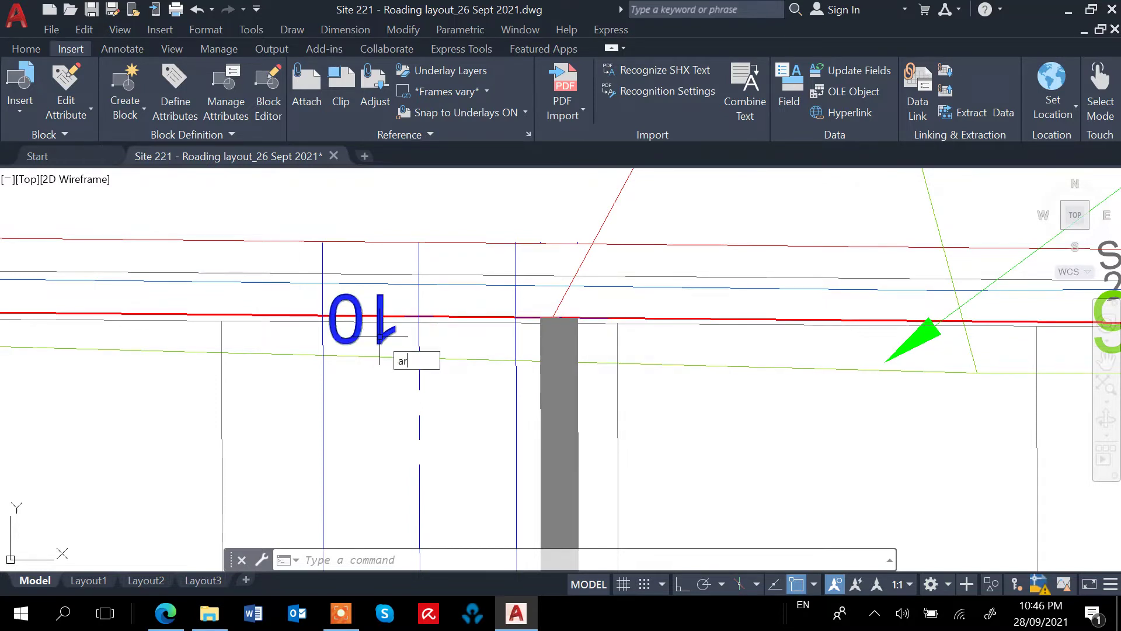
pyautogui.write('ray')
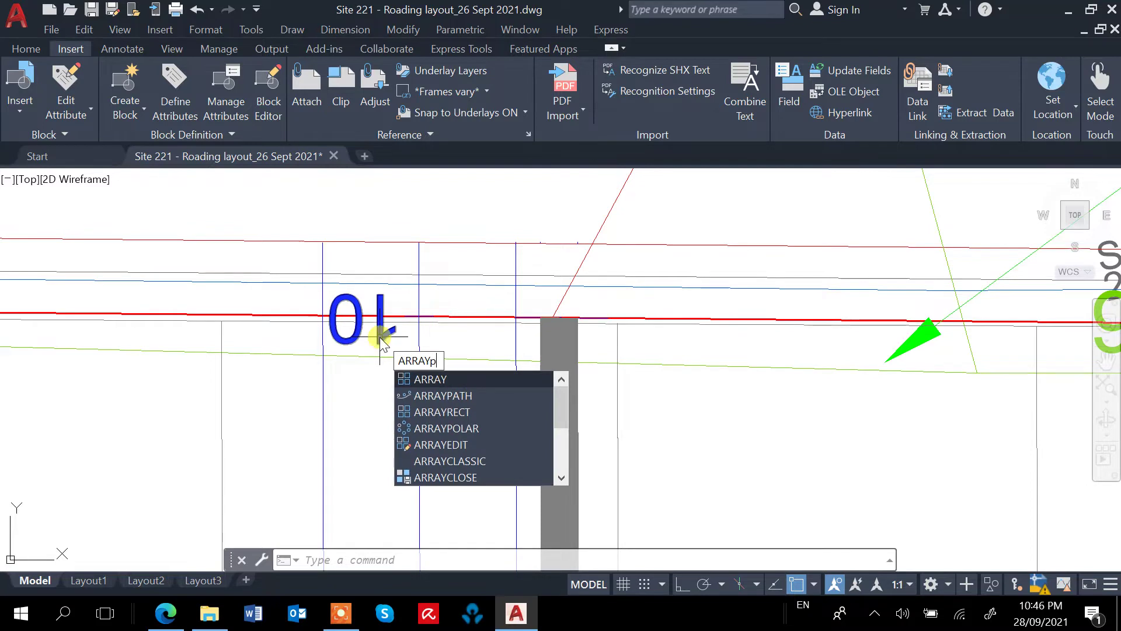
pyautogui.write('path')
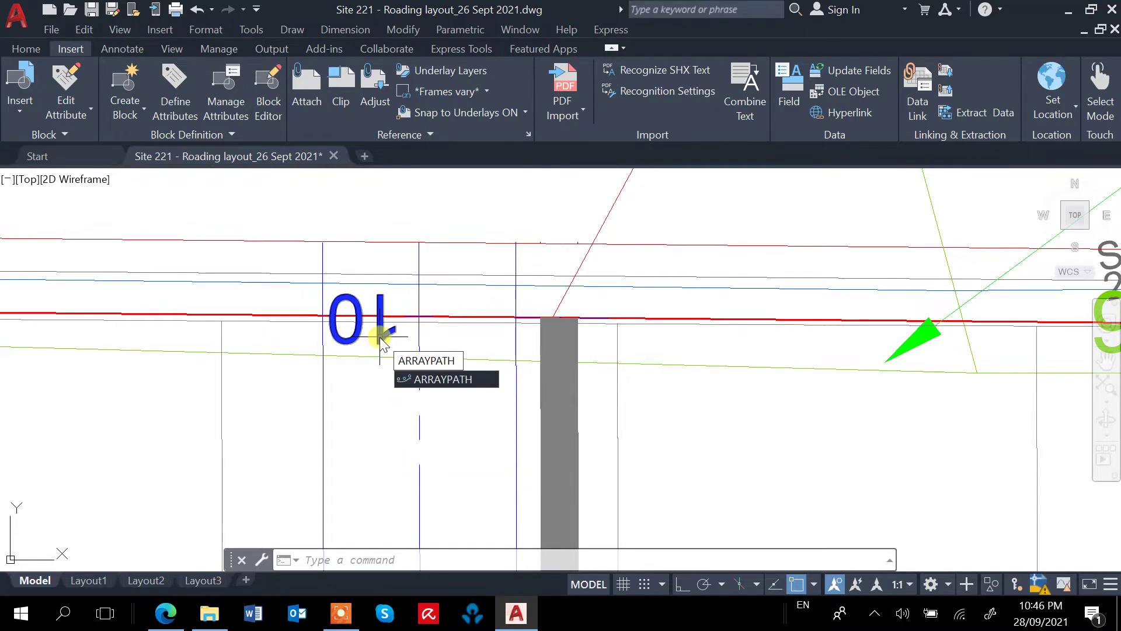
pyautogui.press('Return')
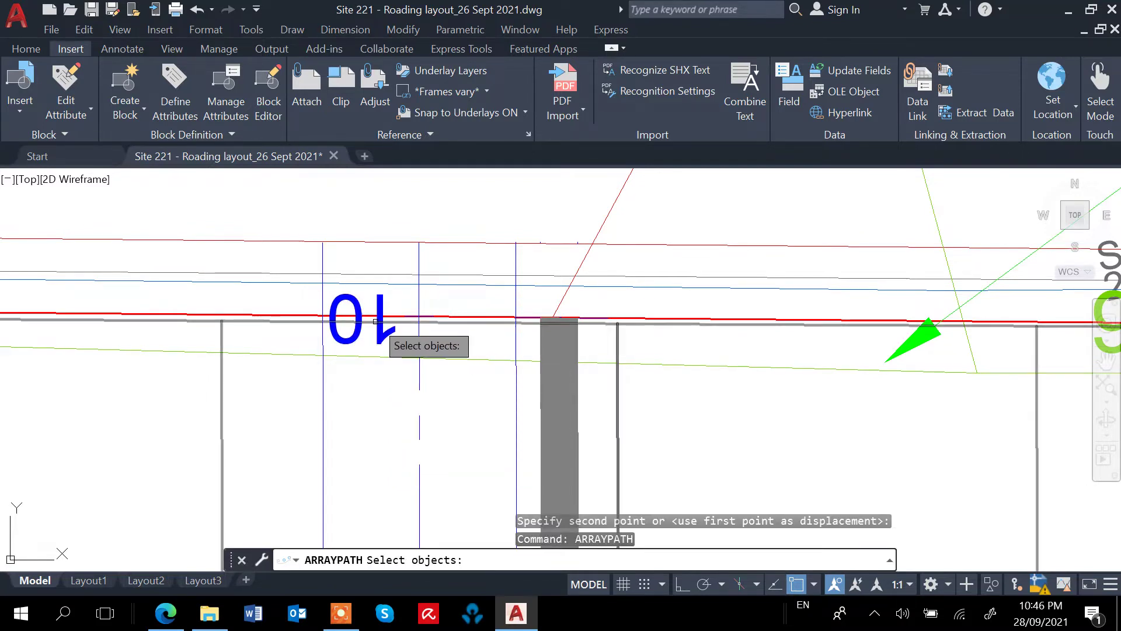
pyautogui.click(376, 320)
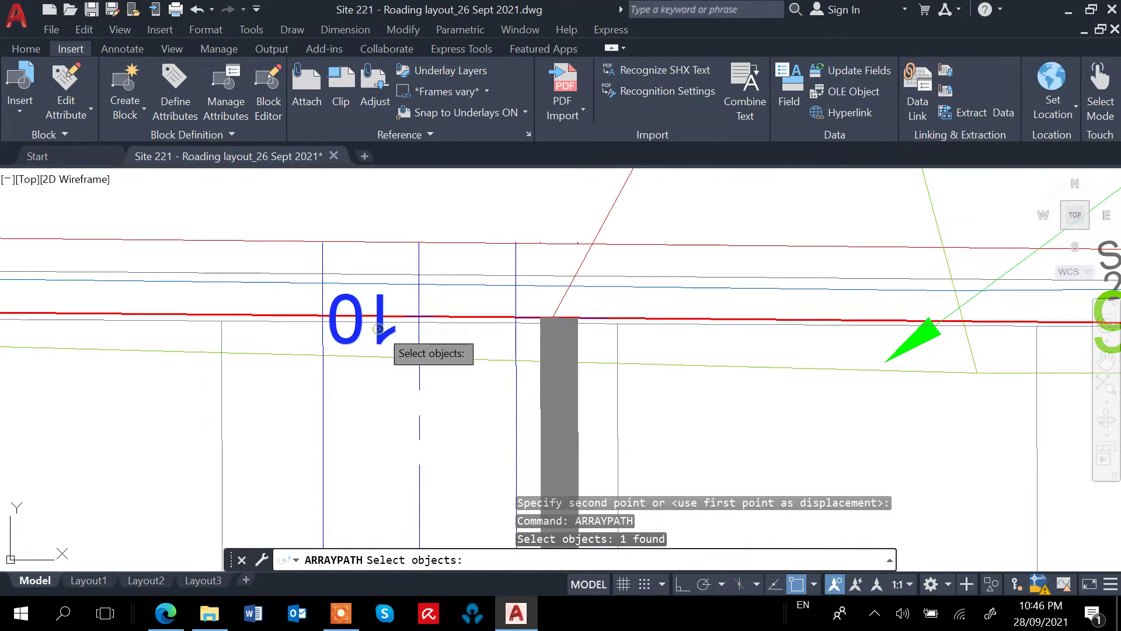
pyautogui.click(413, 316)
pyautogui.press('Return')
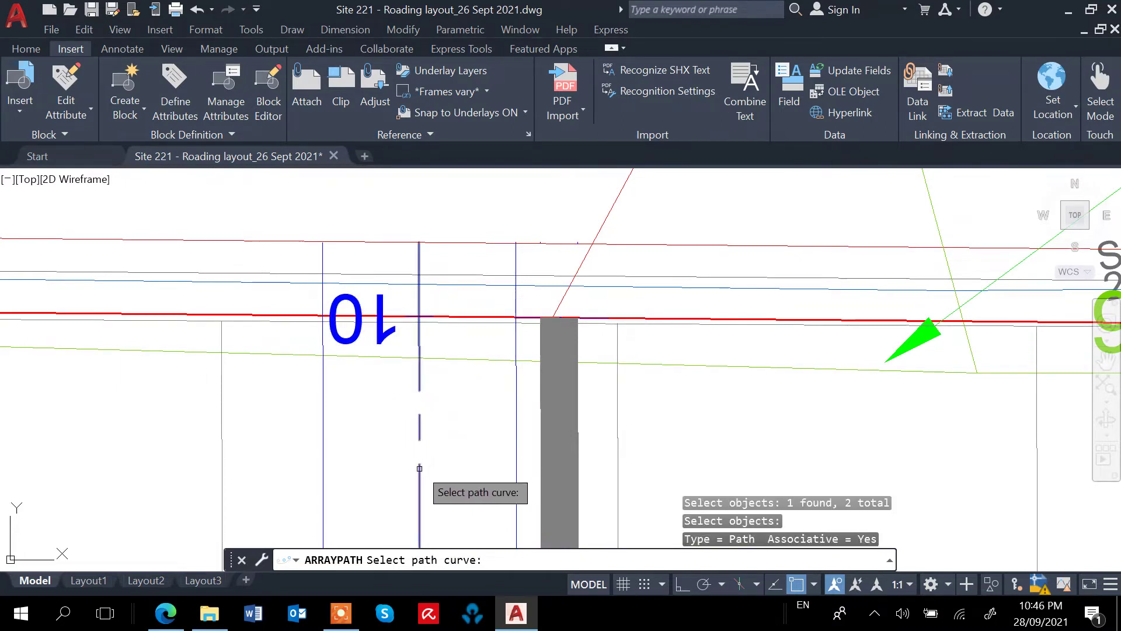
pyautogui.click(419, 471)
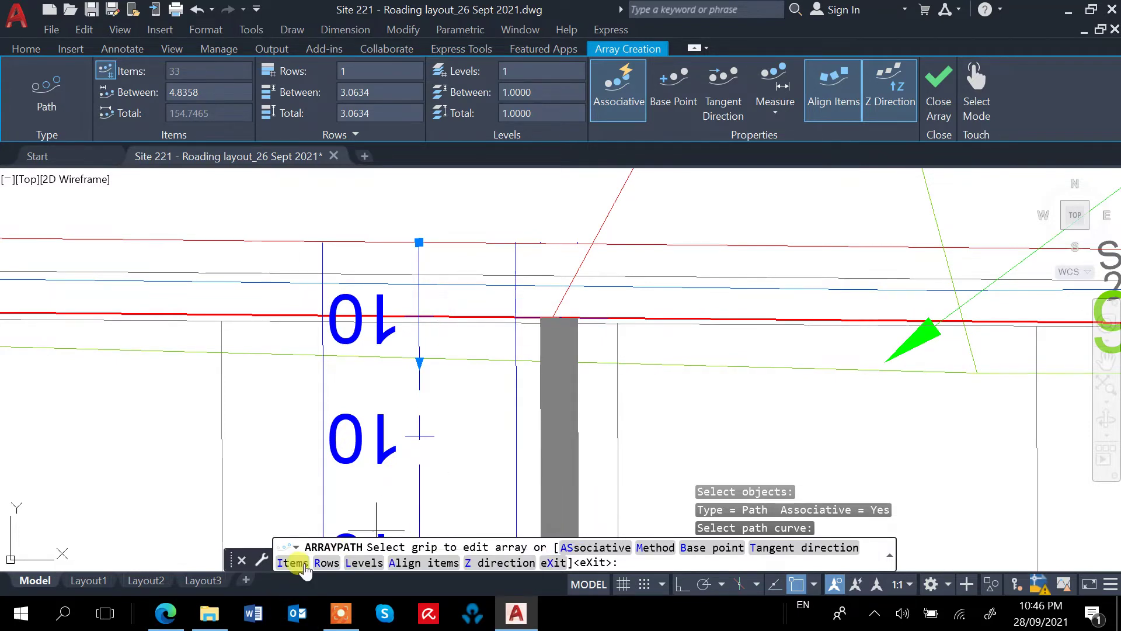
# Step: Set the distance between the array items along the path to 30 and finish the array
pyautogui.press('Return')
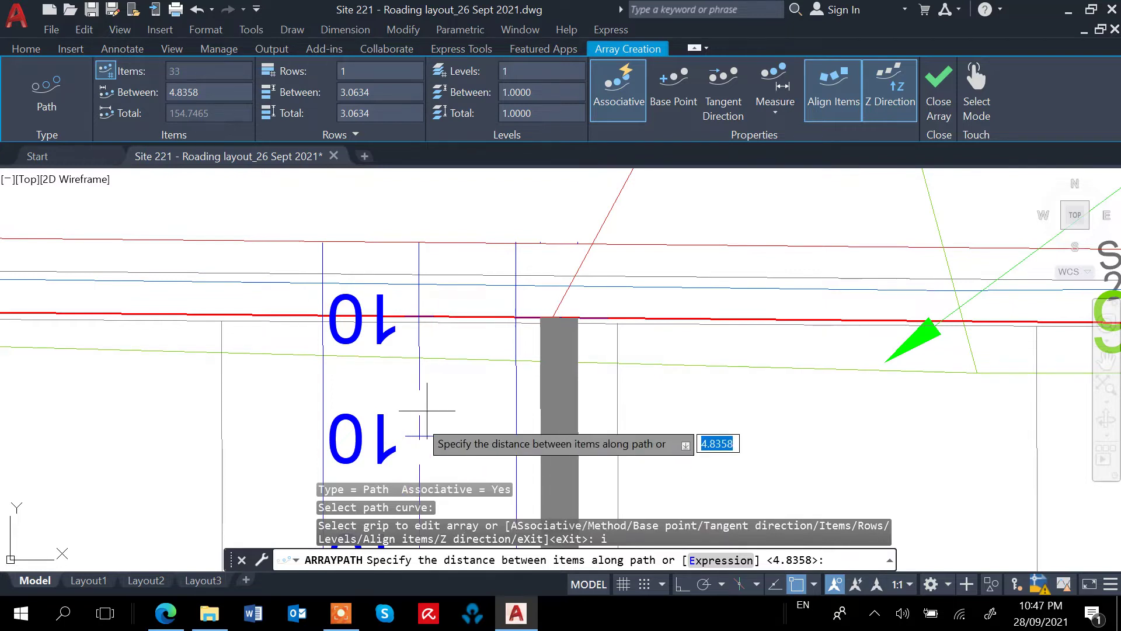
pyautogui.write('3')
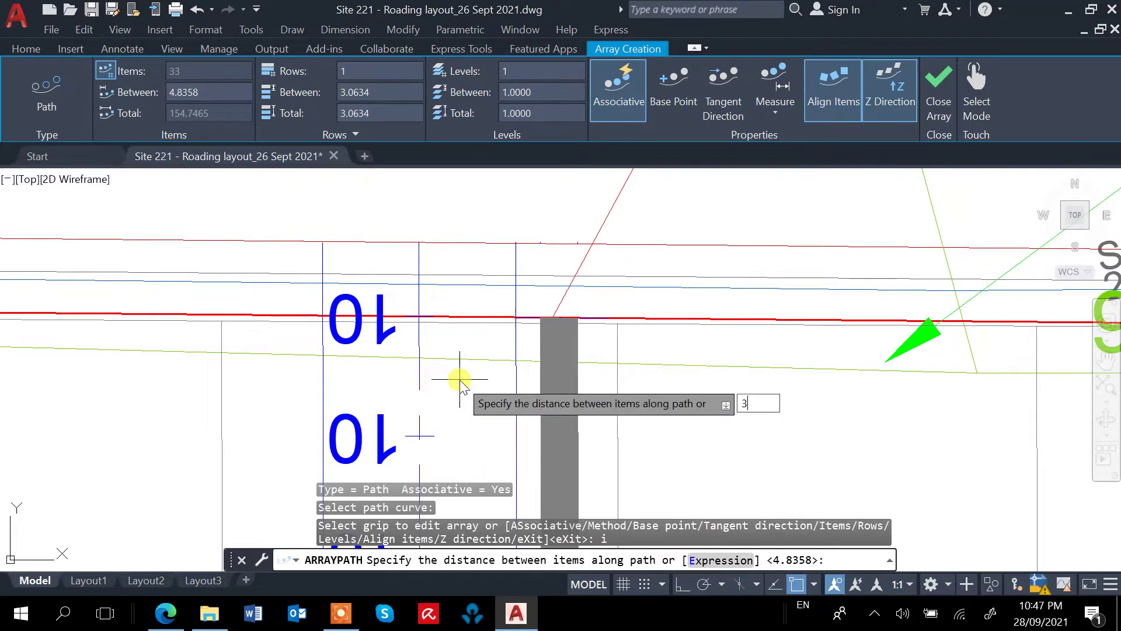
pyautogui.write('0')
pyautogui.press('Return')
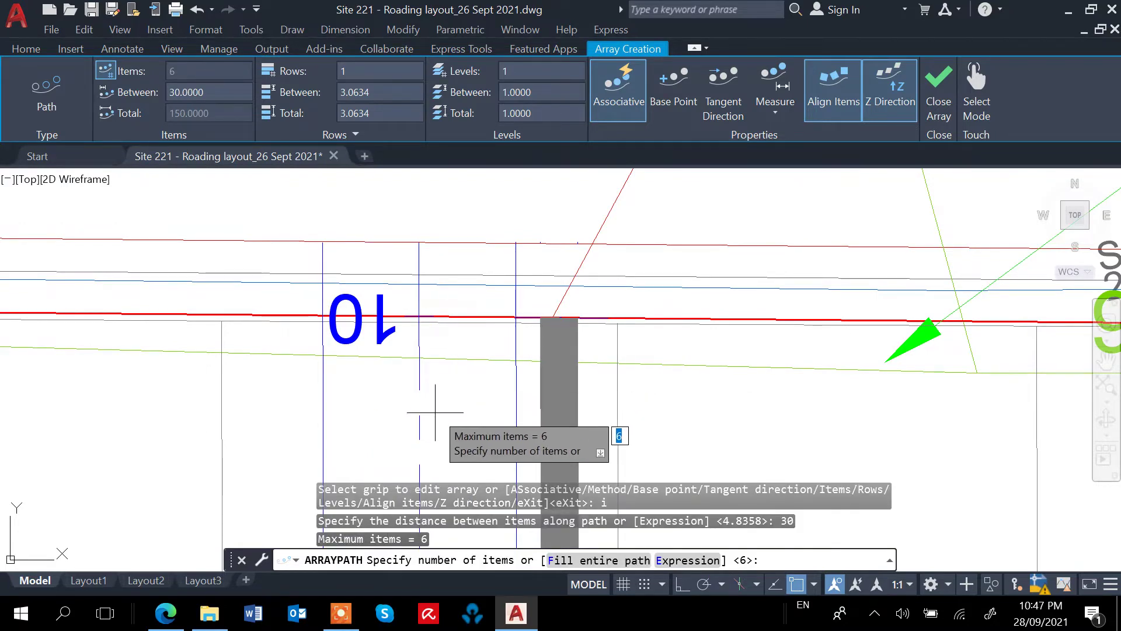
pyautogui.scroll(-6, 433, 434)
pyautogui.moveTo(434, 433)
pyautogui.mouseDown(button='middle')
pyautogui.moveTo(509, 405)
pyautogui.moveTo(523, 275)
pyautogui.mouseUp(button='middle')
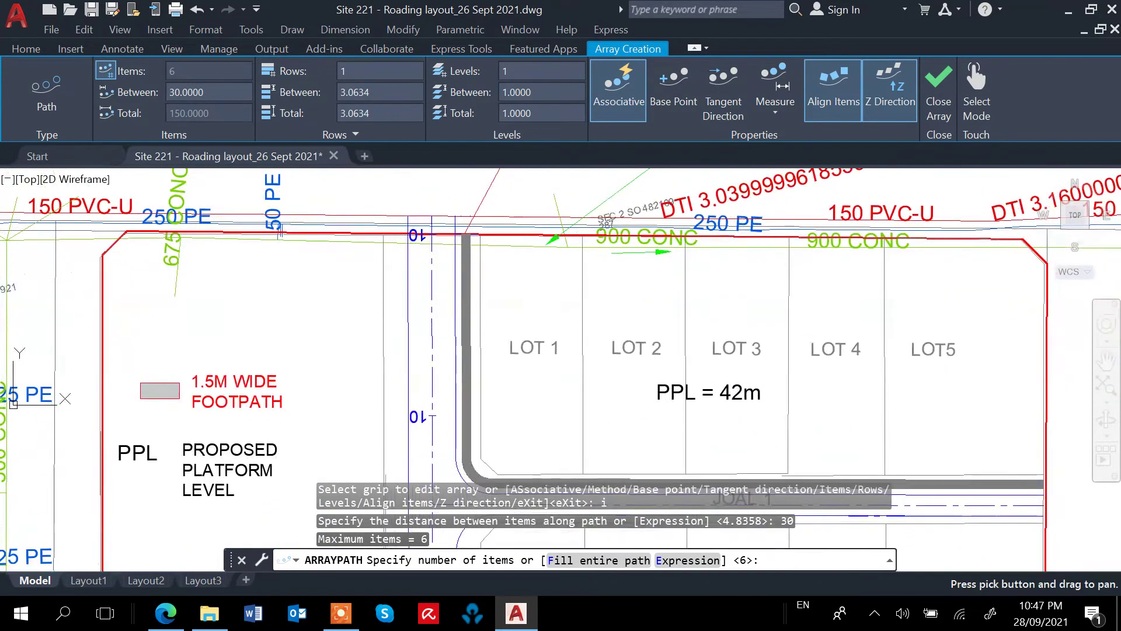
pyautogui.scroll(-2, 434, 473)
pyautogui.scroll(1, 434, 473)
pyautogui.moveTo(434, 473)
pyautogui.mouseDown(button='middle')
pyautogui.moveTo(468, 347)
pyautogui.moveTo(464, 286)
pyautogui.moveTo(488, 451)
pyautogui.mouseUp(button='middle')
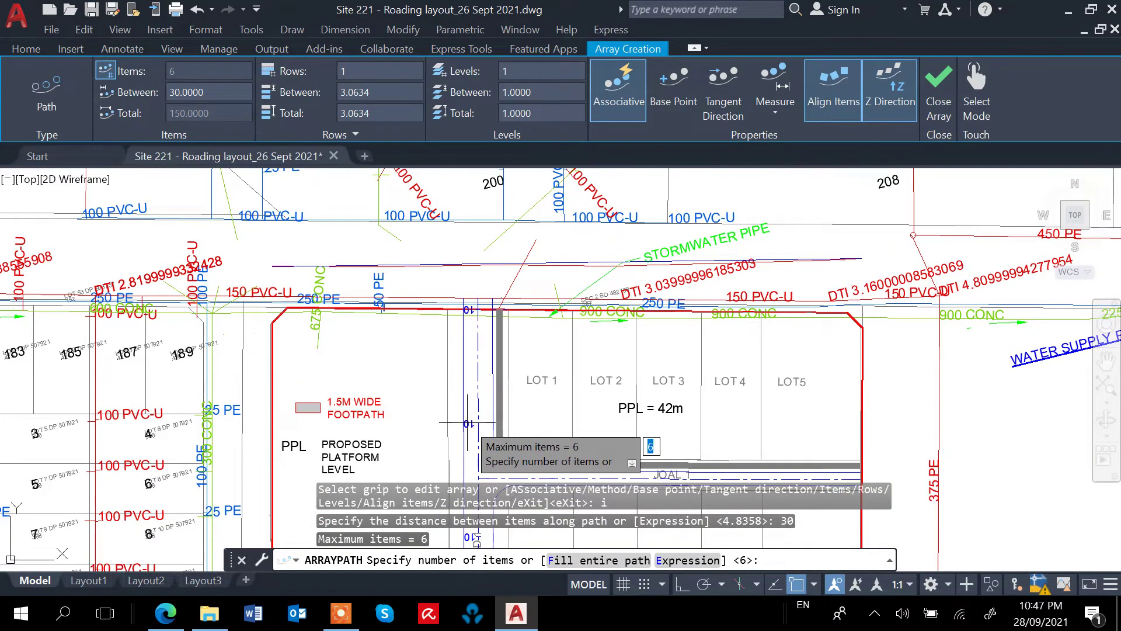
pyautogui.press('Escape')
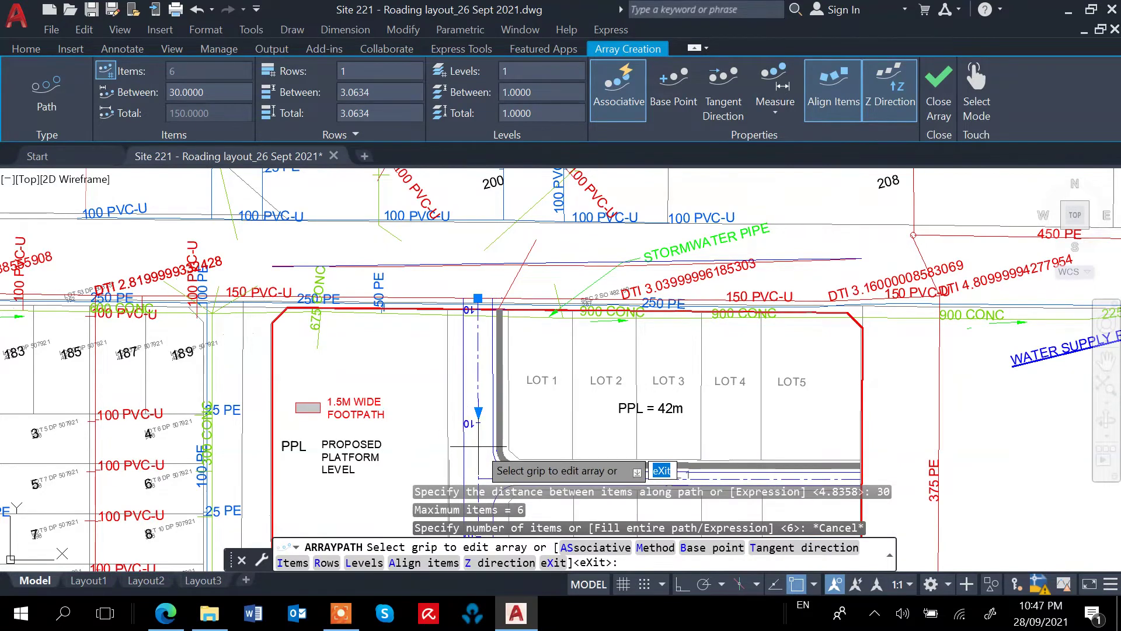
pyautogui.press('Return')
# Step: Explode the path array of chainage labels and cross marks along Road 1
pyautogui.scroll(4, 477, 441)
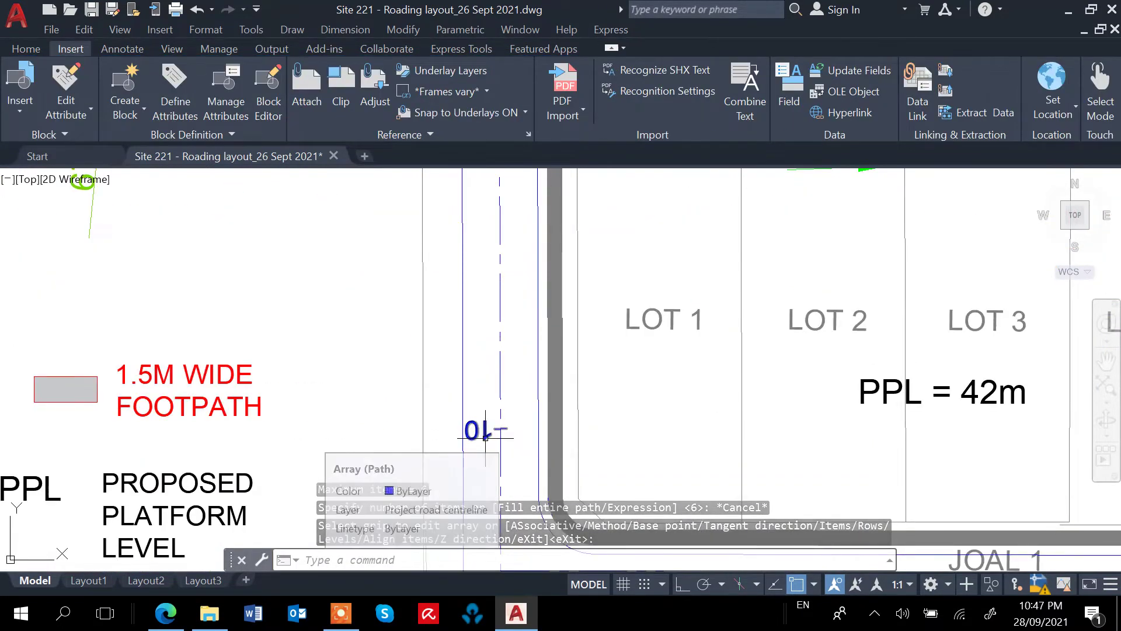
pyautogui.click(402, 28)
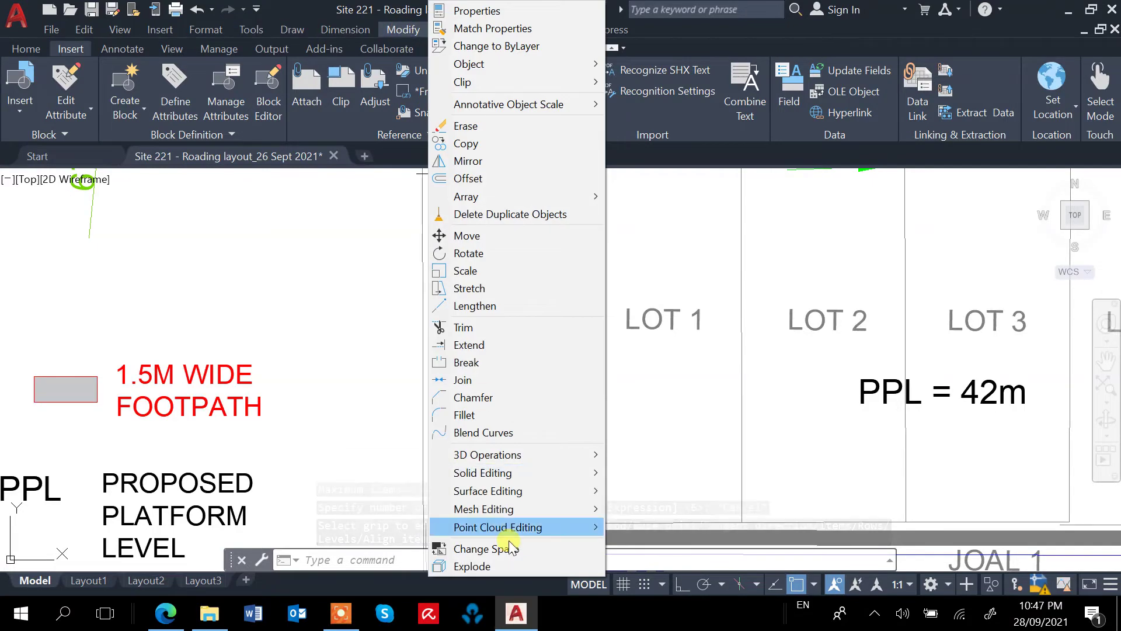
pyautogui.click(472, 566)
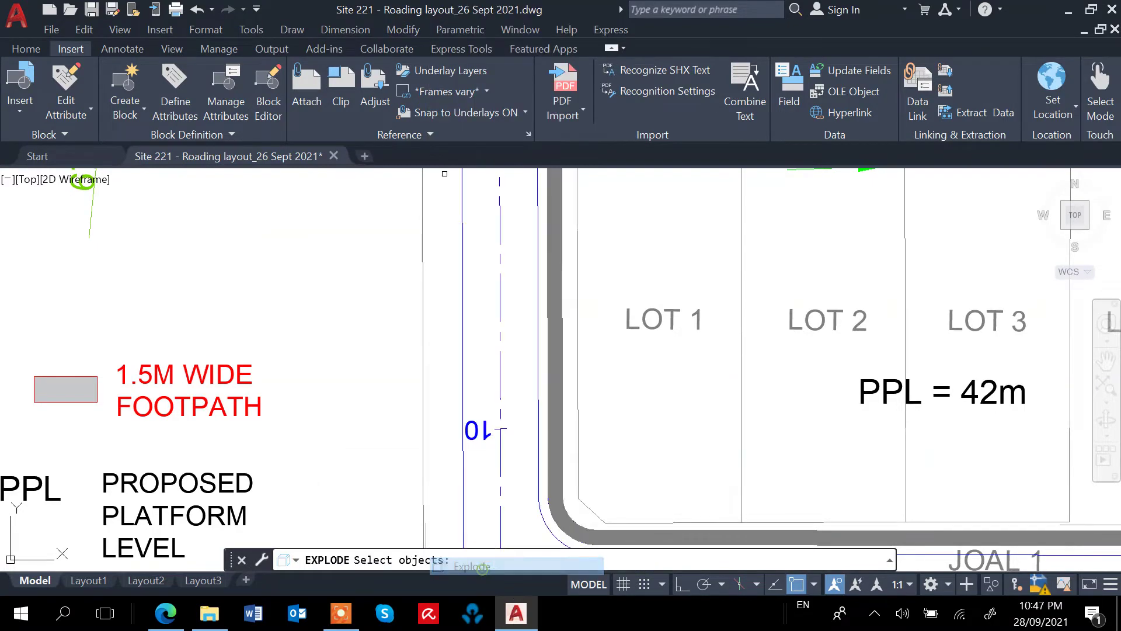
pyautogui.click(471, 428)
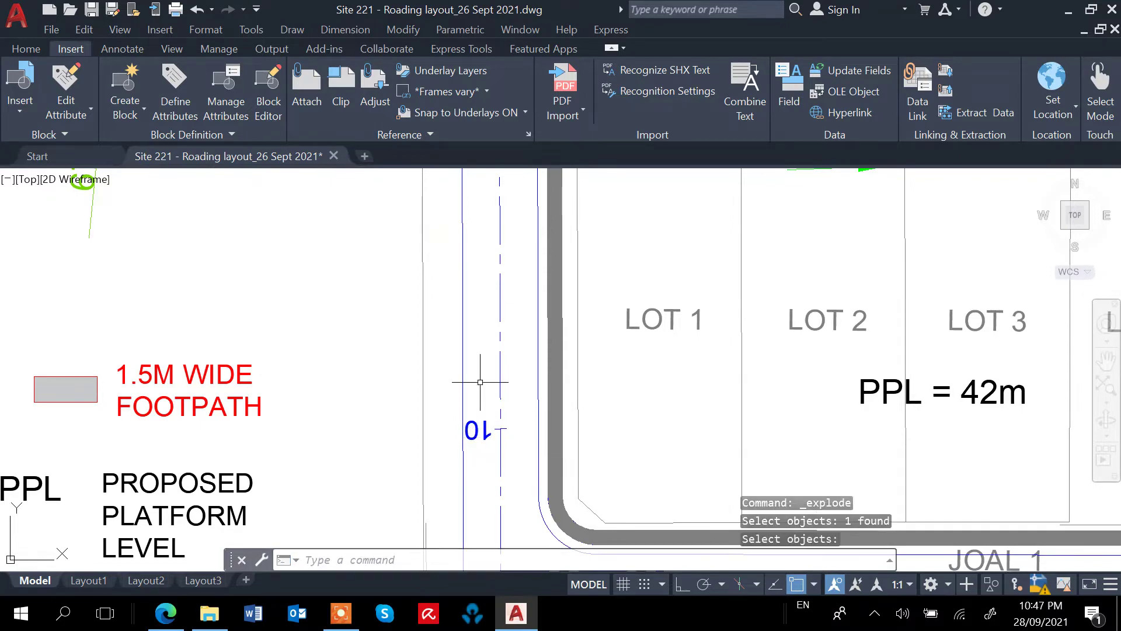
pyautogui.moveTo(461, 197); pyautogui.dragTo(462, 412, button='middle')
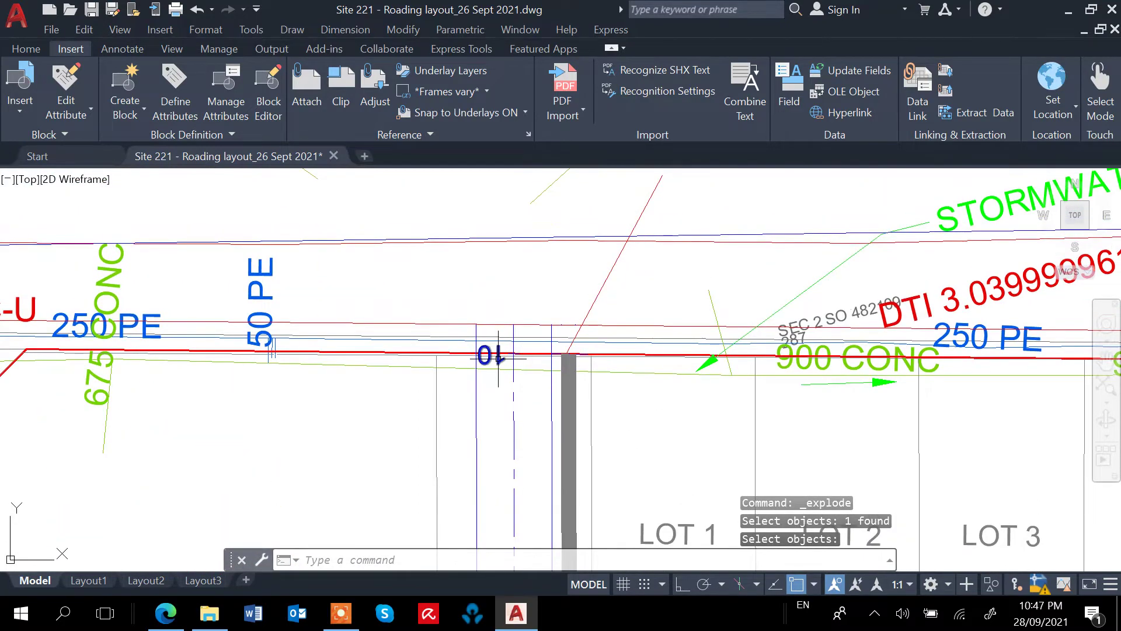
pyautogui.press('Return')
# Step: Change the label at Road 1's northern boundary to "0"
pyautogui.doubleClick(500, 383)
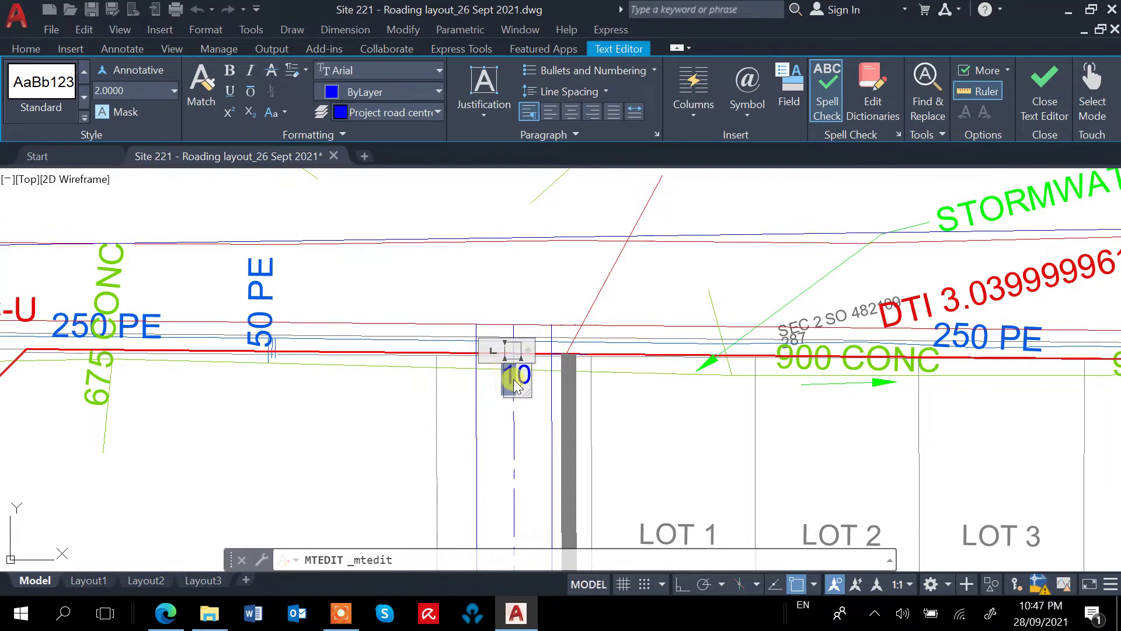
pyautogui.press('BackSpace')
pyautogui.click(530, 412)
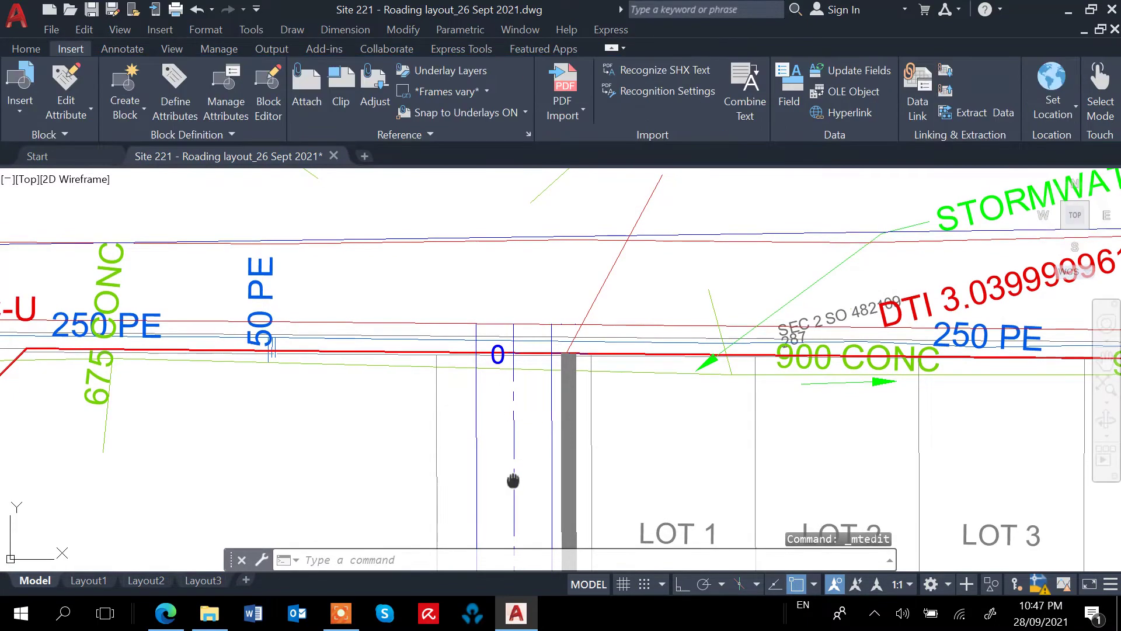
# Step: Change the second label along Road 1, north of JOAL 1, to "30"
pyautogui.moveTo(513, 480); pyautogui.dragTo(475, 298, button='middle')
pyautogui.click(447, 465)
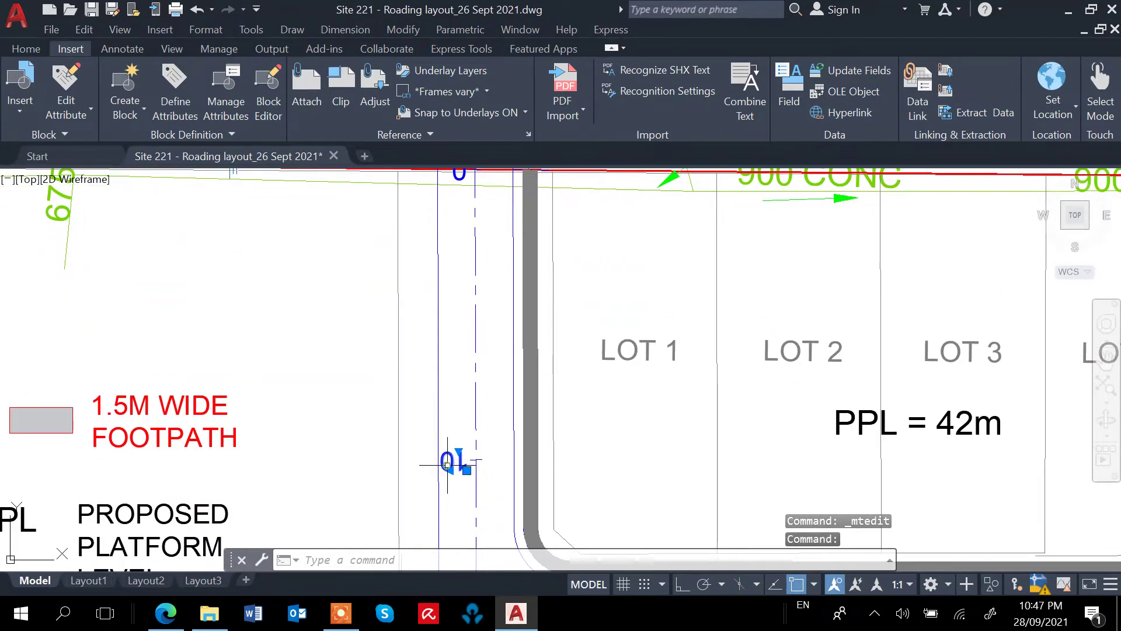
pyautogui.doubleClick(460, 463)
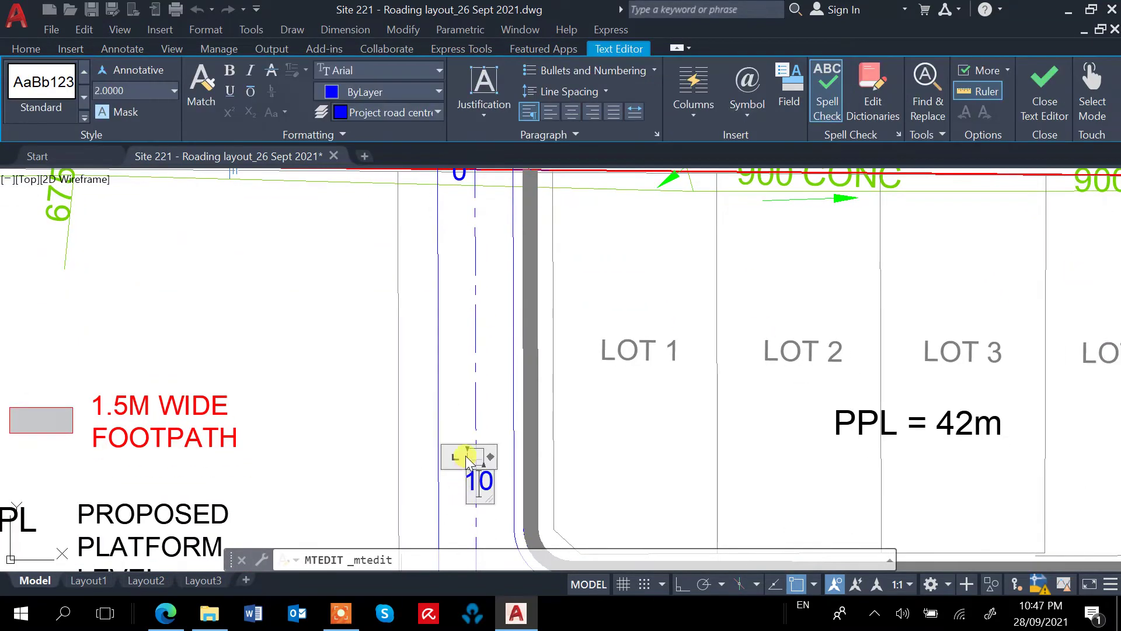
pyautogui.moveTo(479, 489); pyautogui.dragTo(468, 485)
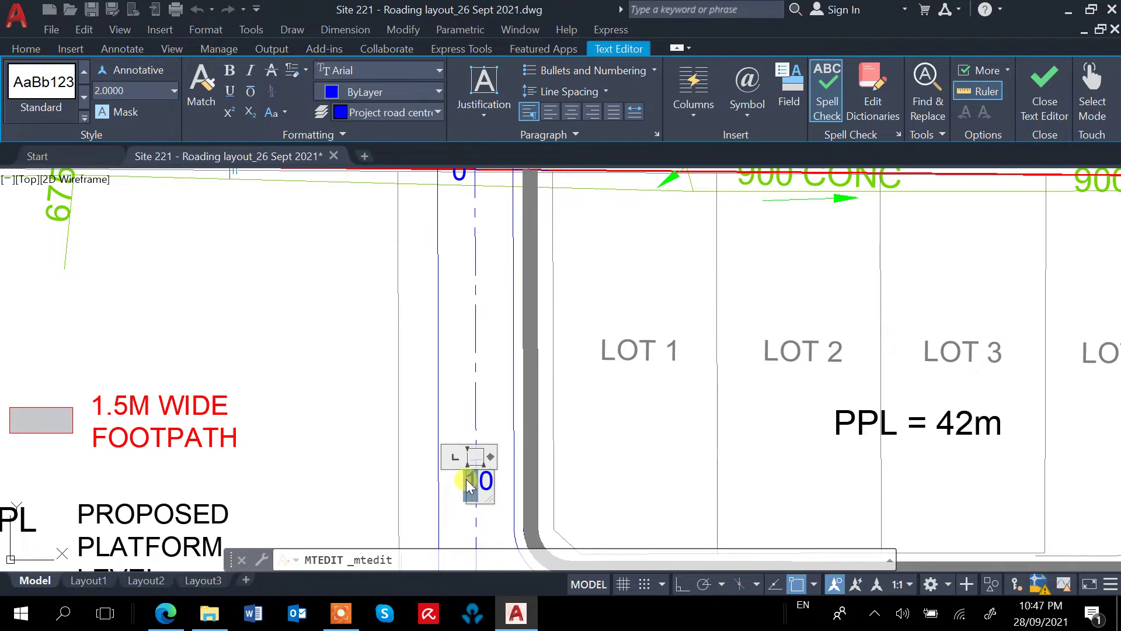
pyautogui.write('3')
pyautogui.click(615, 464)
# Step: Change the third chainage label along Road 1, south of the JOAL 1 junction, to "60"
pyautogui.moveTo(572, 483)
pyautogui.mouseDown(button='middle')
pyautogui.moveTo(579, 402)
pyautogui.moveTo(559, 230)
pyautogui.mouseUp(button='middle')
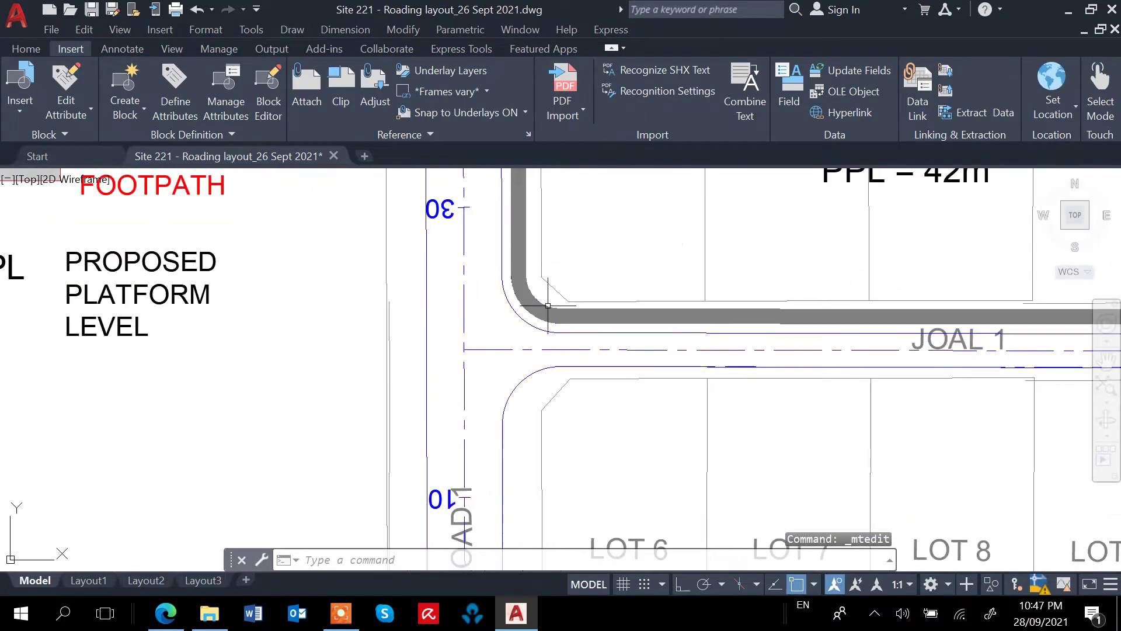
pyautogui.doubleClick(450, 499)
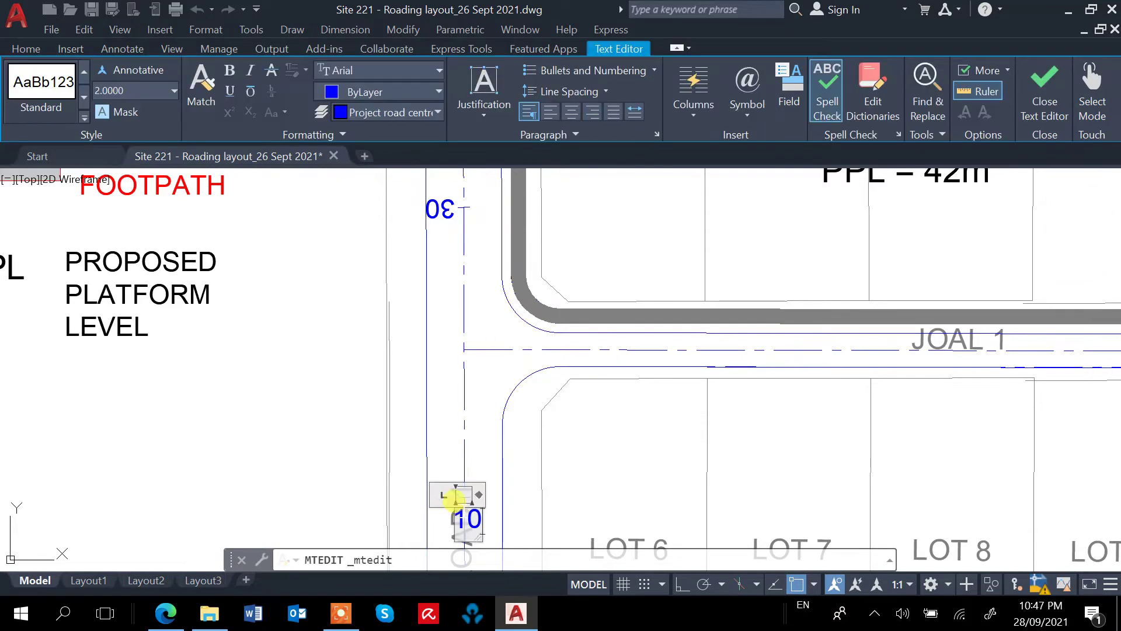
pyautogui.write('6')
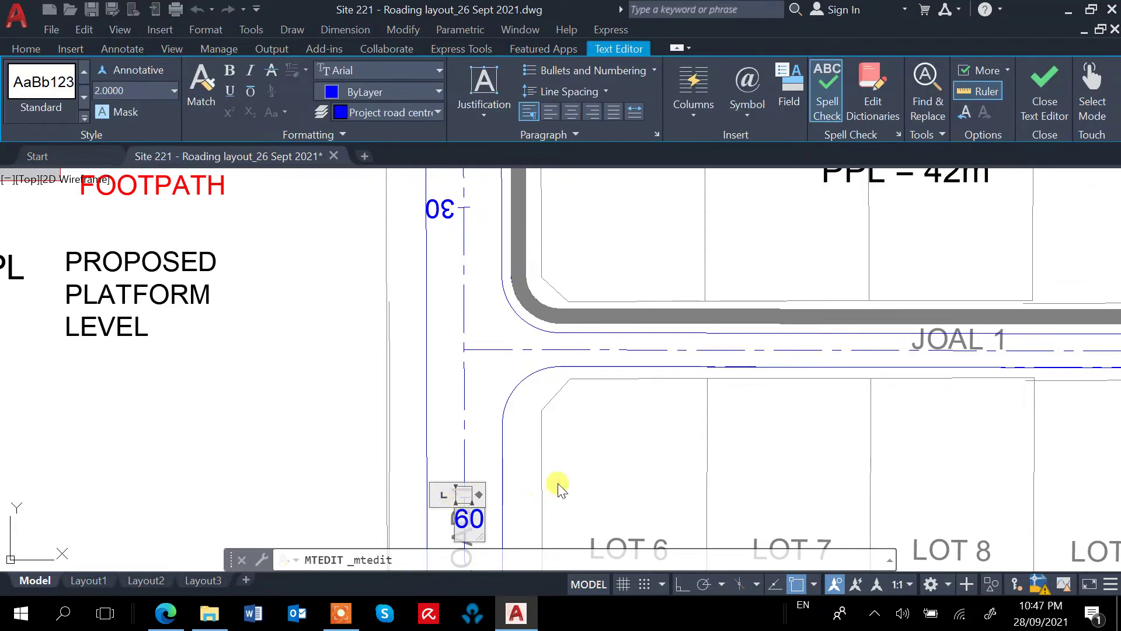
pyautogui.click(577, 480)
# Step: Change the fourth chainage label along Road 1, just north of the Road 2 junction, to "90"
pyautogui.moveTo(553, 490); pyautogui.dragTo(496, 204, button='middle')
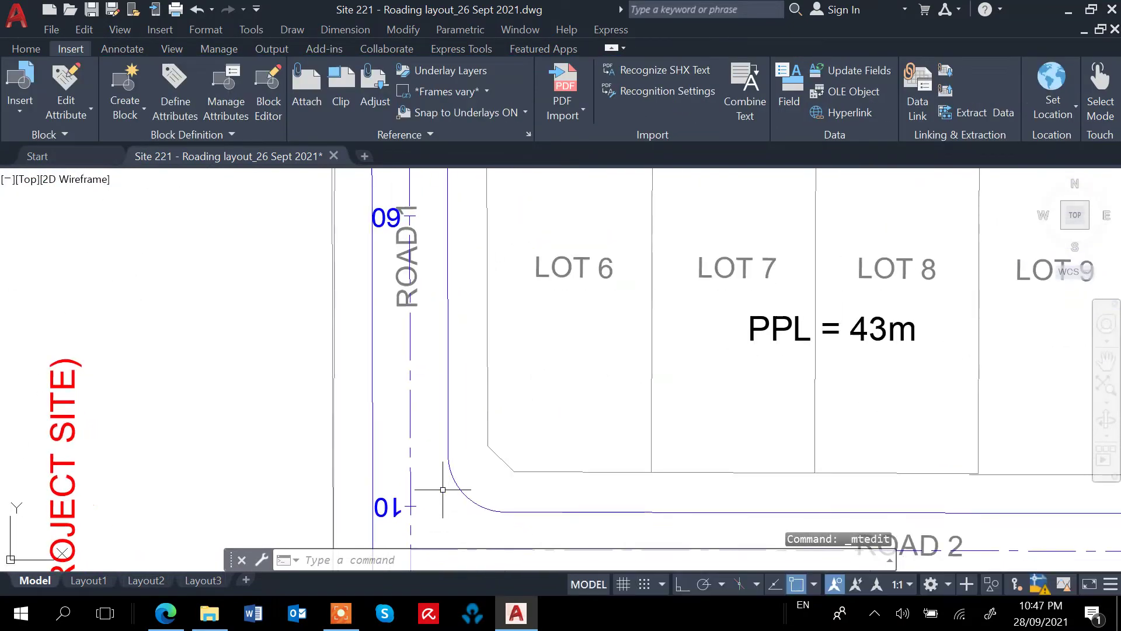
pyautogui.doubleClick(395, 514)
pyautogui.moveTo(414, 529); pyautogui.dragTo(401, 528)
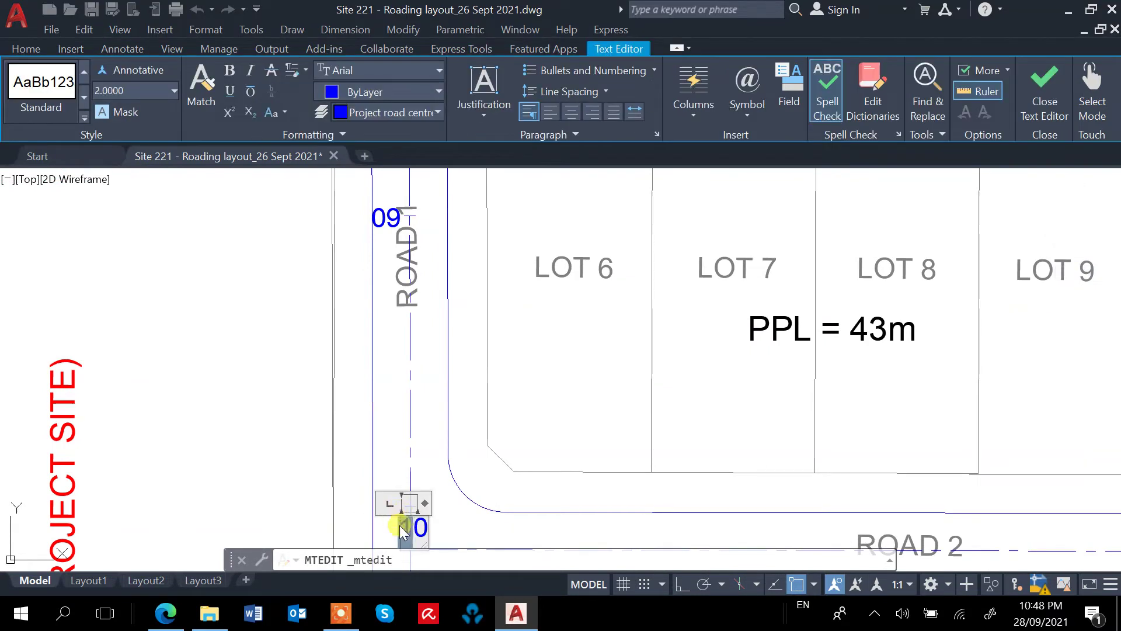
pyautogui.write('9')
pyautogui.click(481, 518)
# Step: Change the fifth chainage label along Road 1, beside Lot 11 south of Road 2, to "120"
pyautogui.moveTo(481, 518); pyautogui.dragTo(481, 170, button='middle')
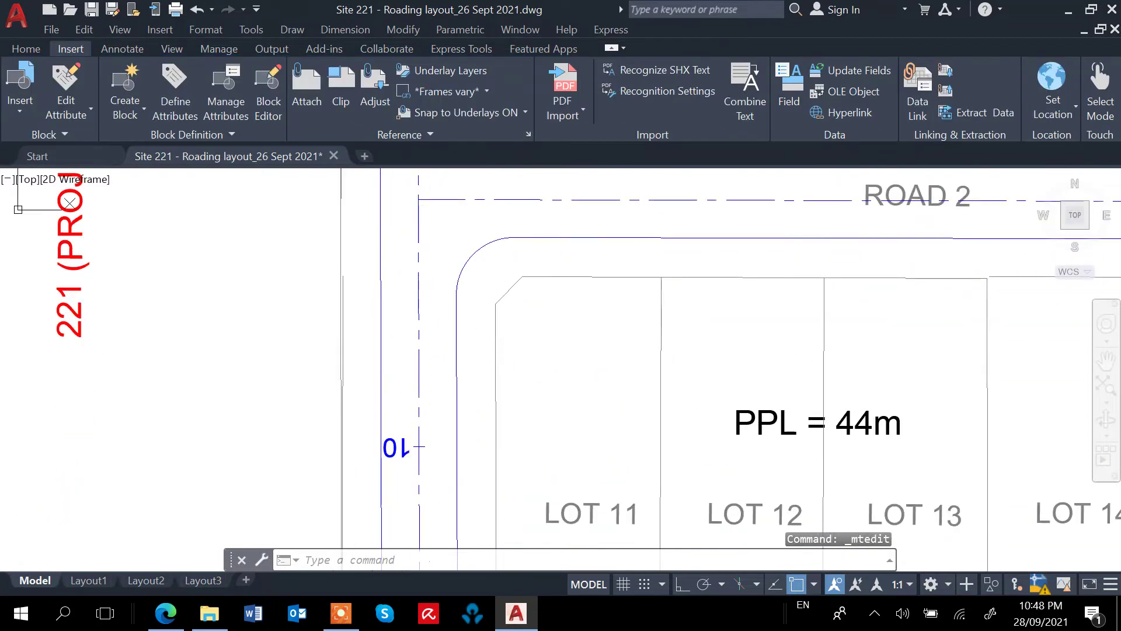
pyautogui.click(408, 454)
pyautogui.doubleClick(409, 456)
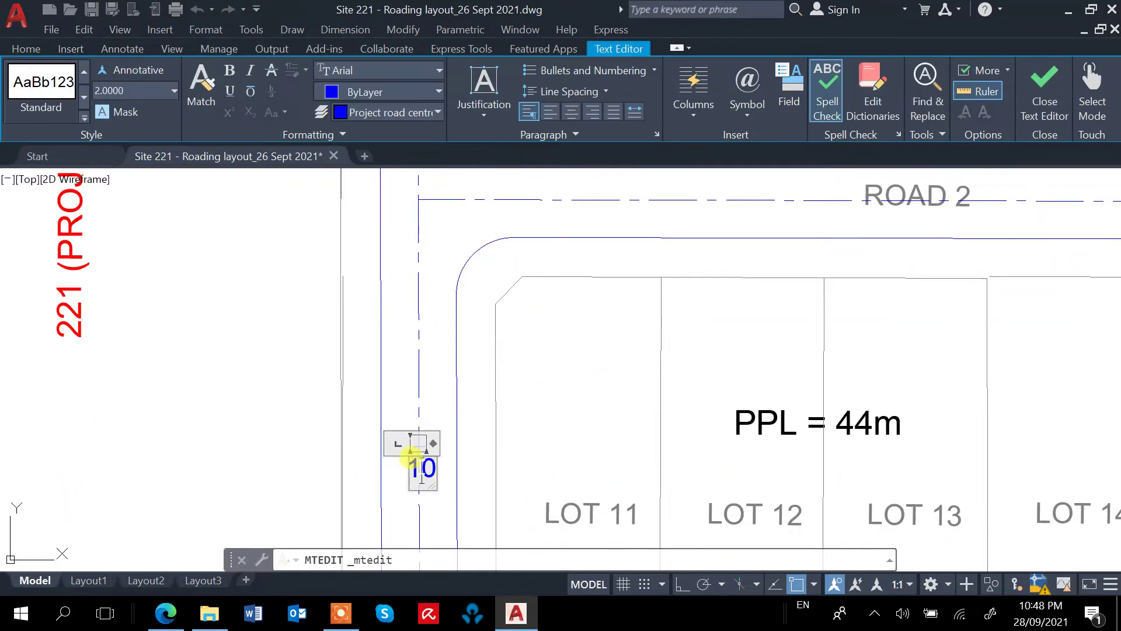
pyautogui.write('2')
pyautogui.click(521, 463)
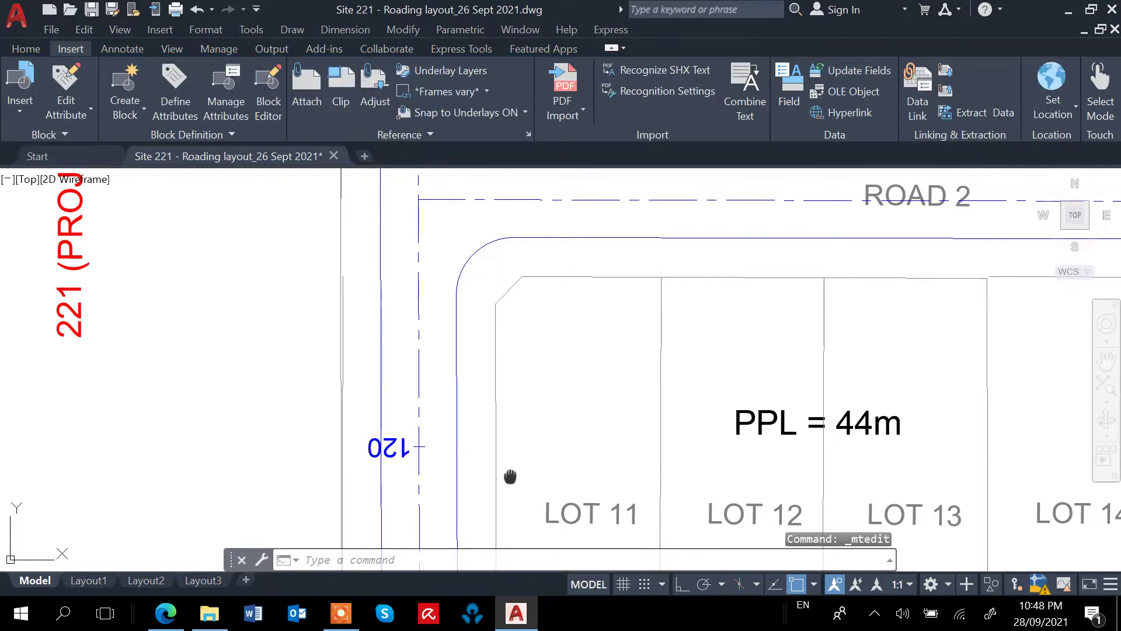
# Step: Change the last arrayed chainage label, in Road 1's turning head at JOAL 2, to "150"
pyautogui.moveTo(508, 476); pyautogui.dragTo(513, 204, button='middle')
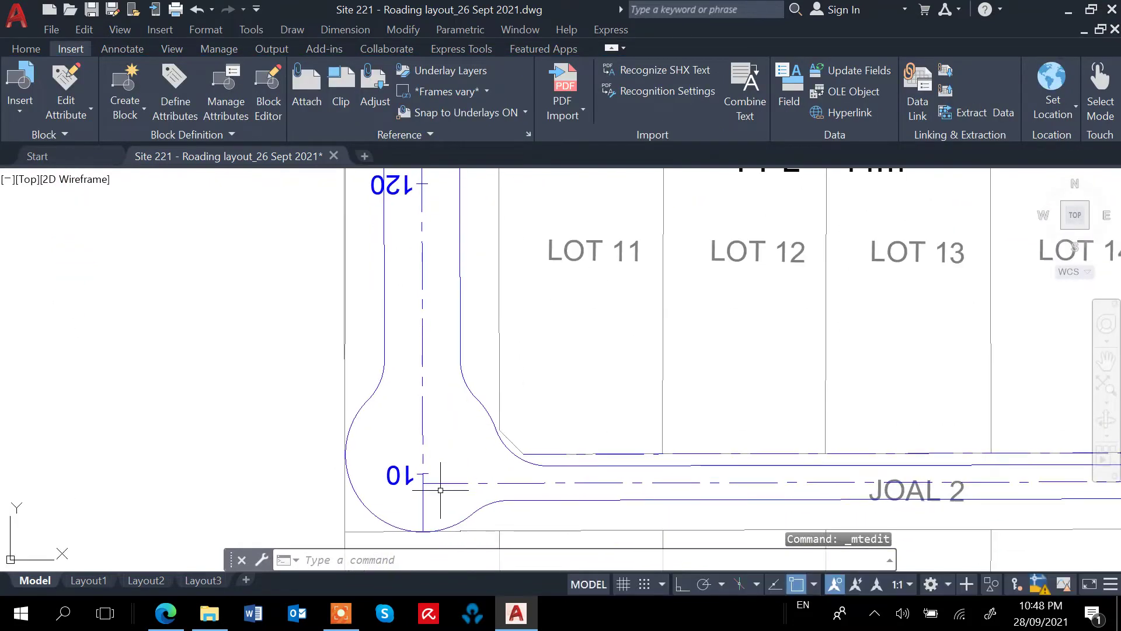
pyautogui.doubleClick(401, 476)
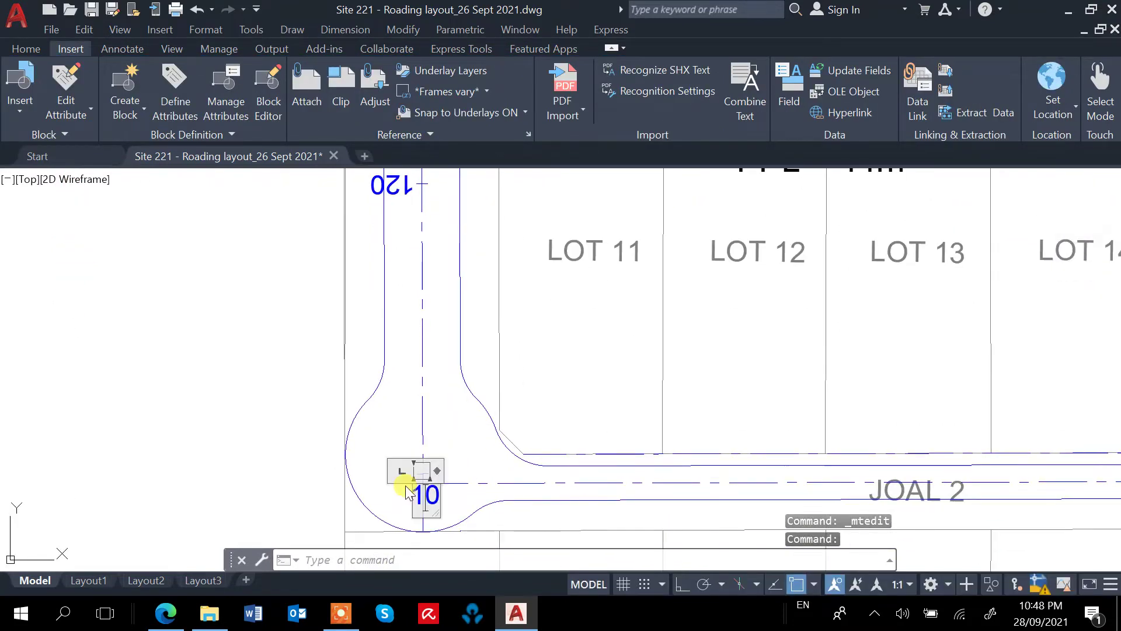
pyautogui.write('5')
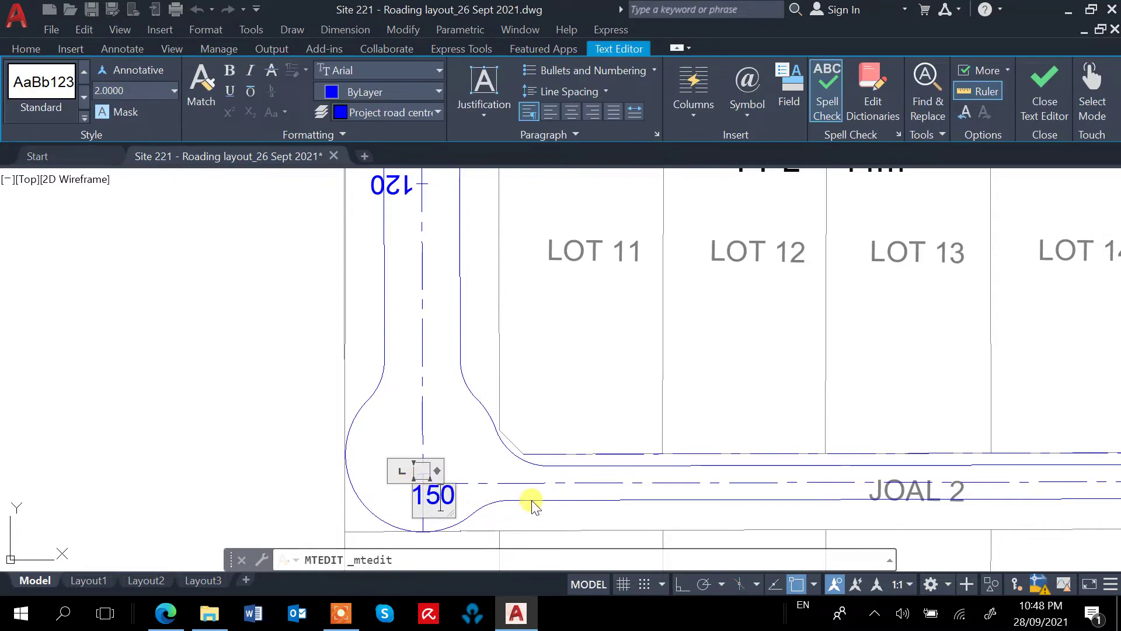
pyautogui.click(573, 424)
# Step: Copy the 150 label and its cross mark from their centreline intersection to the southern end of Road 1's centreline
pyautogui.moveTo(526, 502); pyautogui.dragTo(520, 344, button='middle')
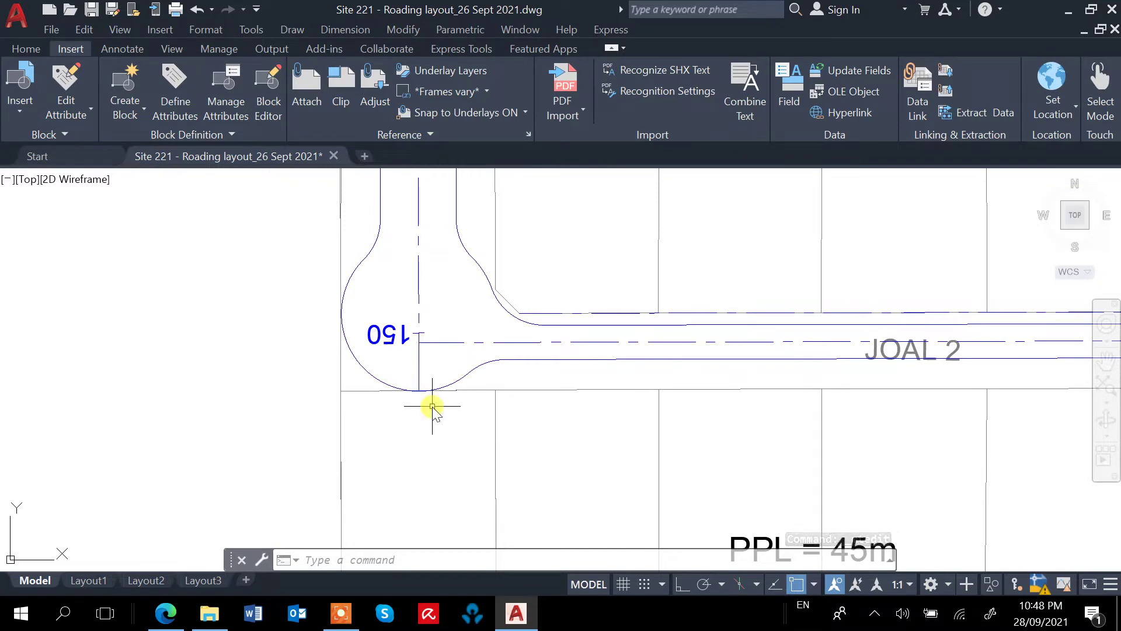
pyautogui.write('co')
pyautogui.press('Return')
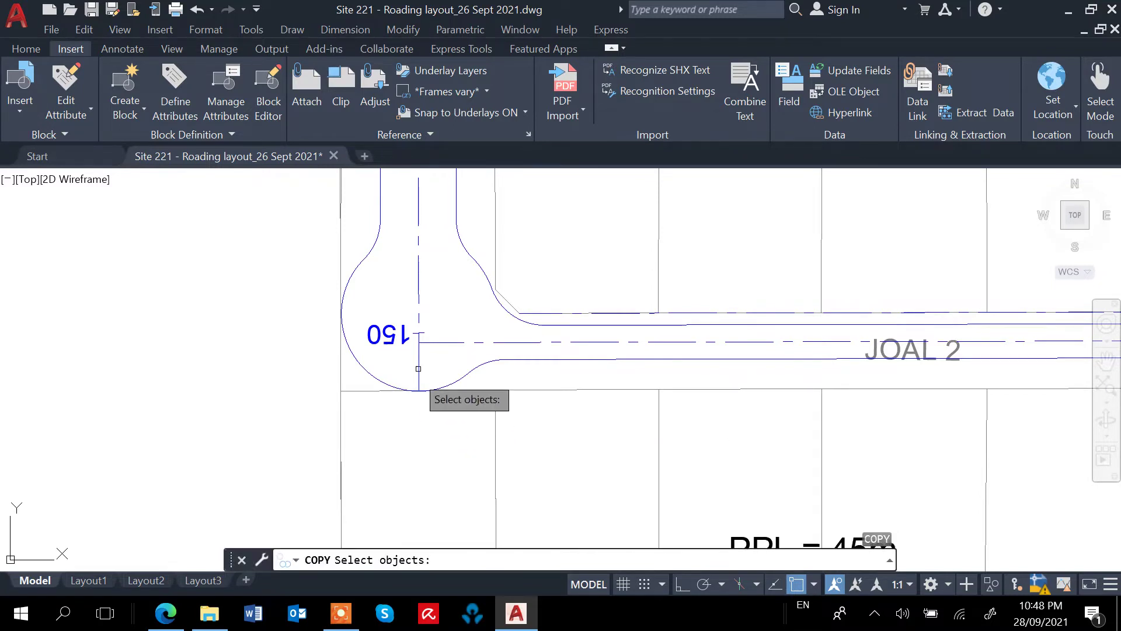
pyautogui.click(423, 332)
pyautogui.click(404, 338)
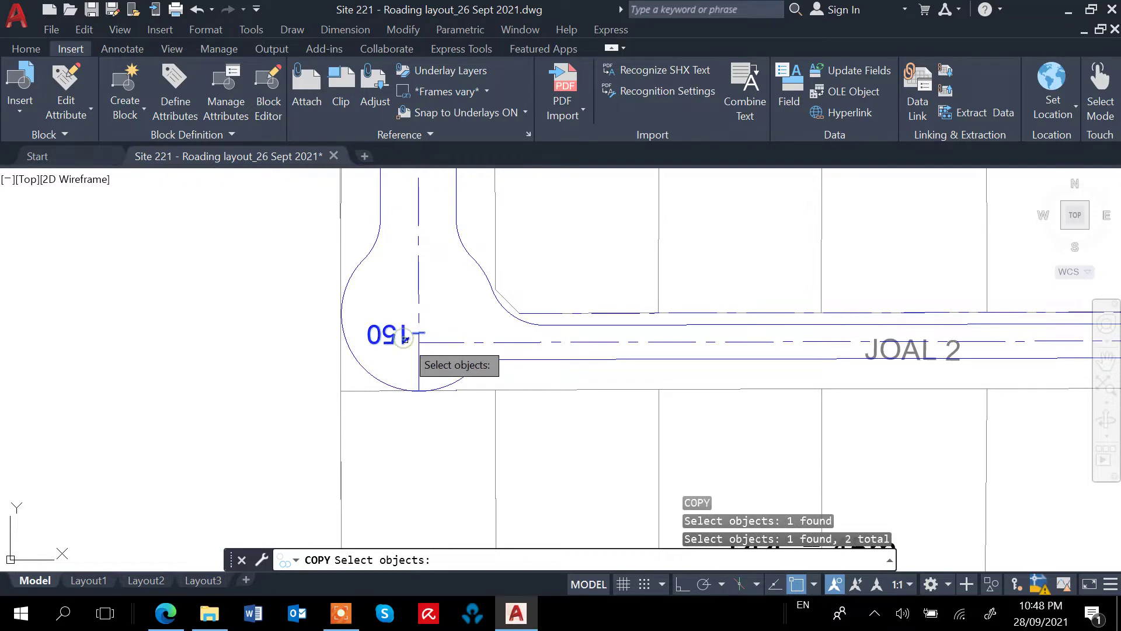
pyautogui.press('Return')
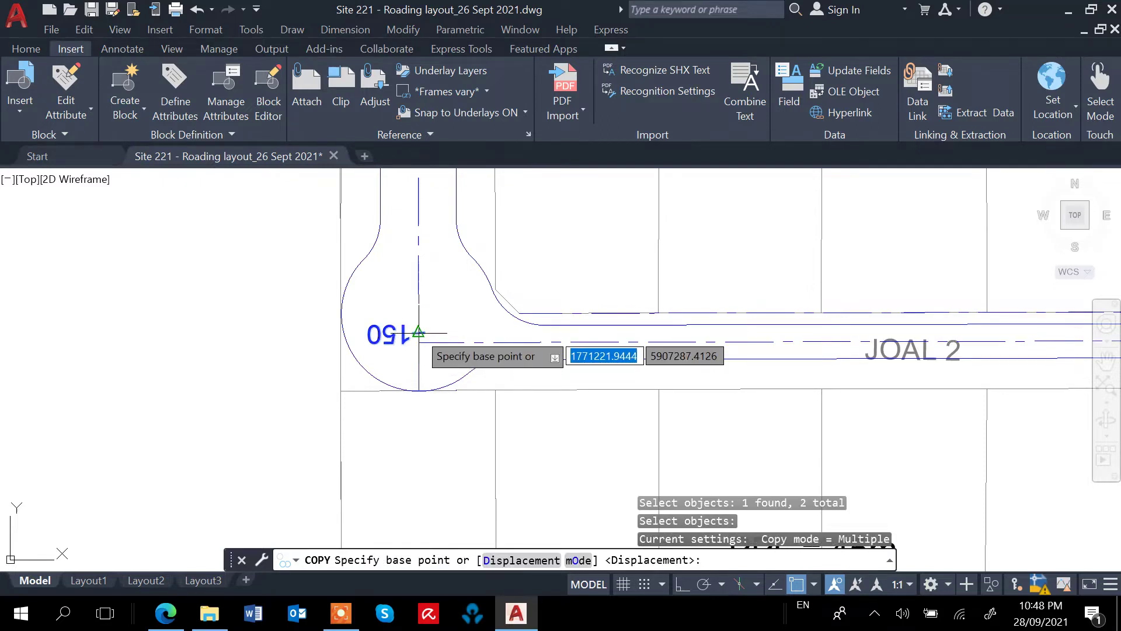
pyautogui.scroll(2, 418, 333)
pyautogui.scroll(1, 418, 336)
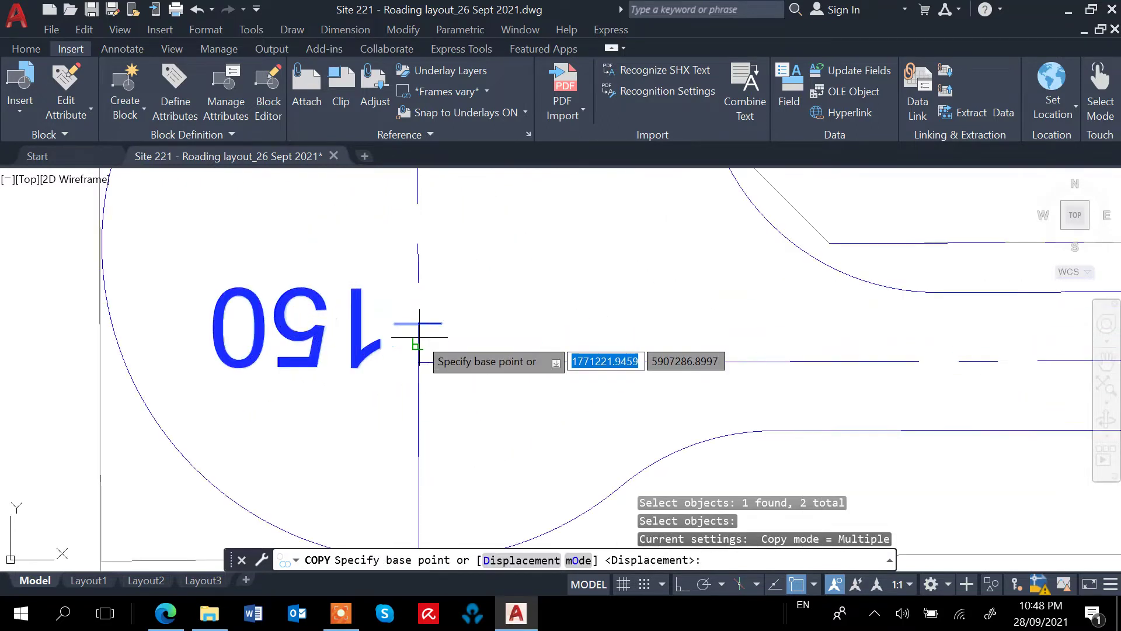
pyautogui.click(419, 323)
pyautogui.scroll(-4, 419, 409)
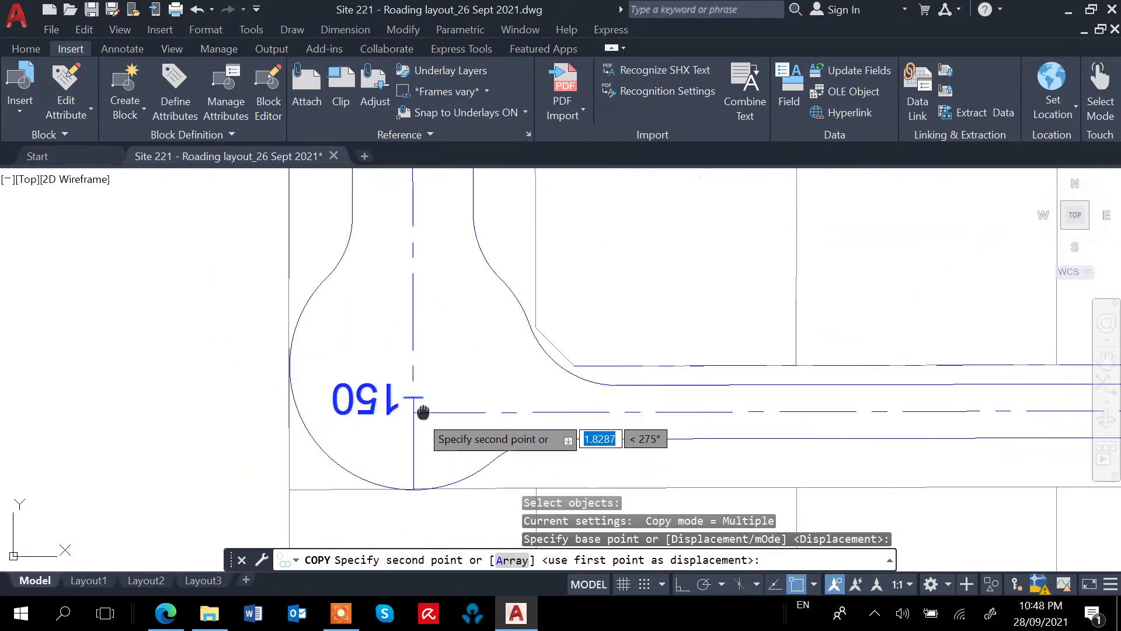
pyautogui.moveTo(423, 412); pyautogui.dragTo(428, 403, button='middle')
pyautogui.scroll(5, 415, 466)
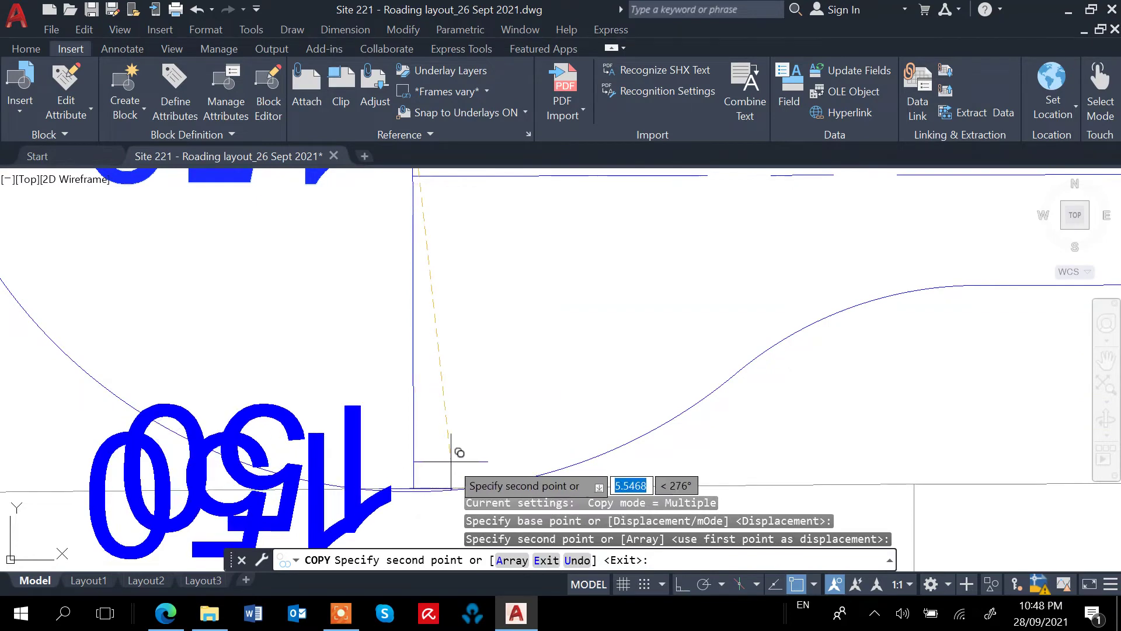
pyautogui.press('Escape')
pyautogui.scroll(-3, 444, 468)
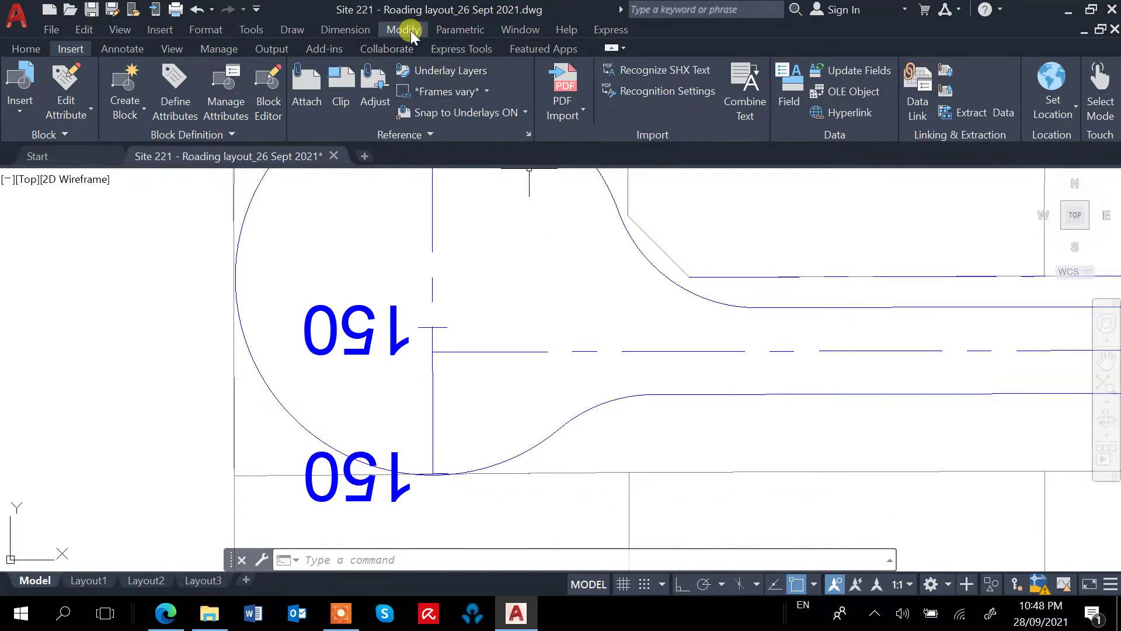
# Step: Add an aligned dimension from the 150 cross mark to the southern end of Road 1's centreline
pyautogui.click(352, 28)
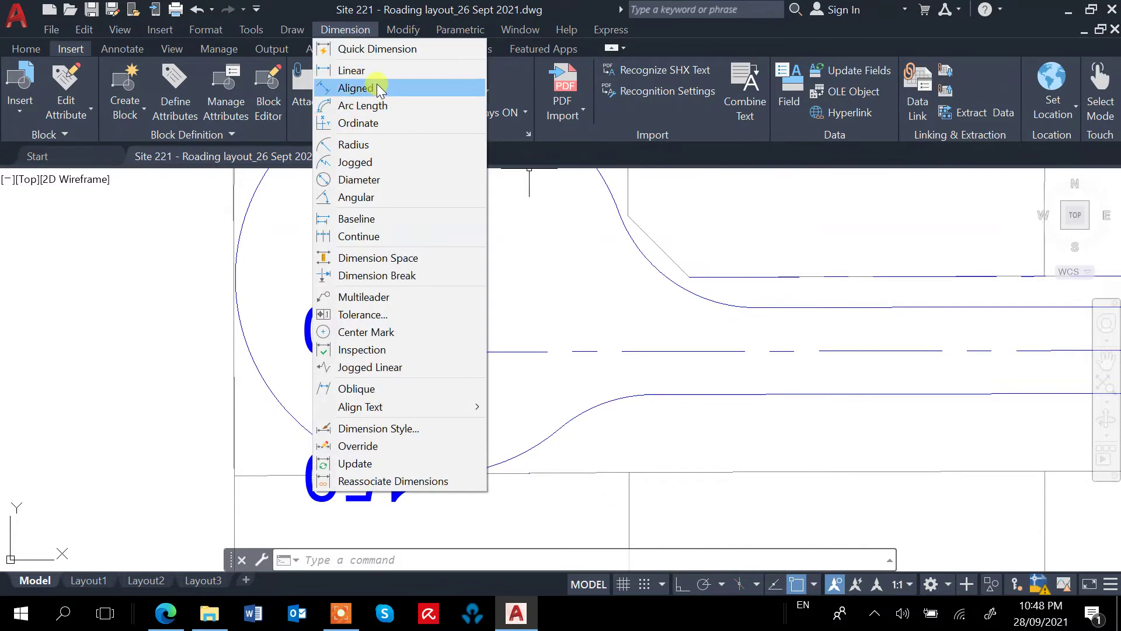
pyautogui.click(378, 89)
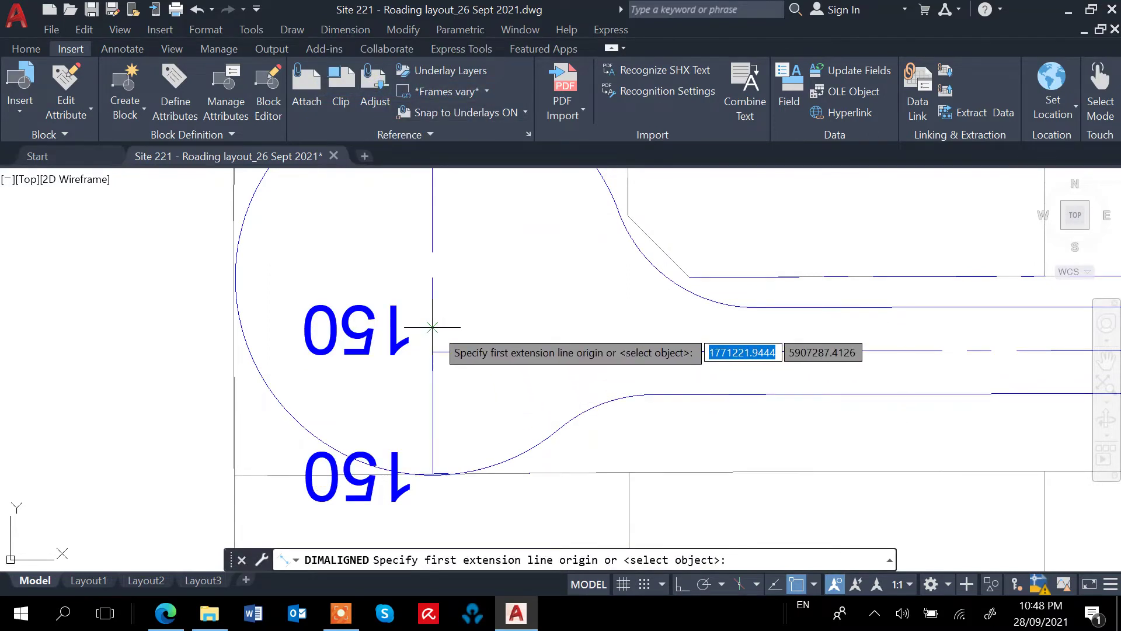
pyautogui.click(432, 327)
pyautogui.scroll(5, 421, 458)
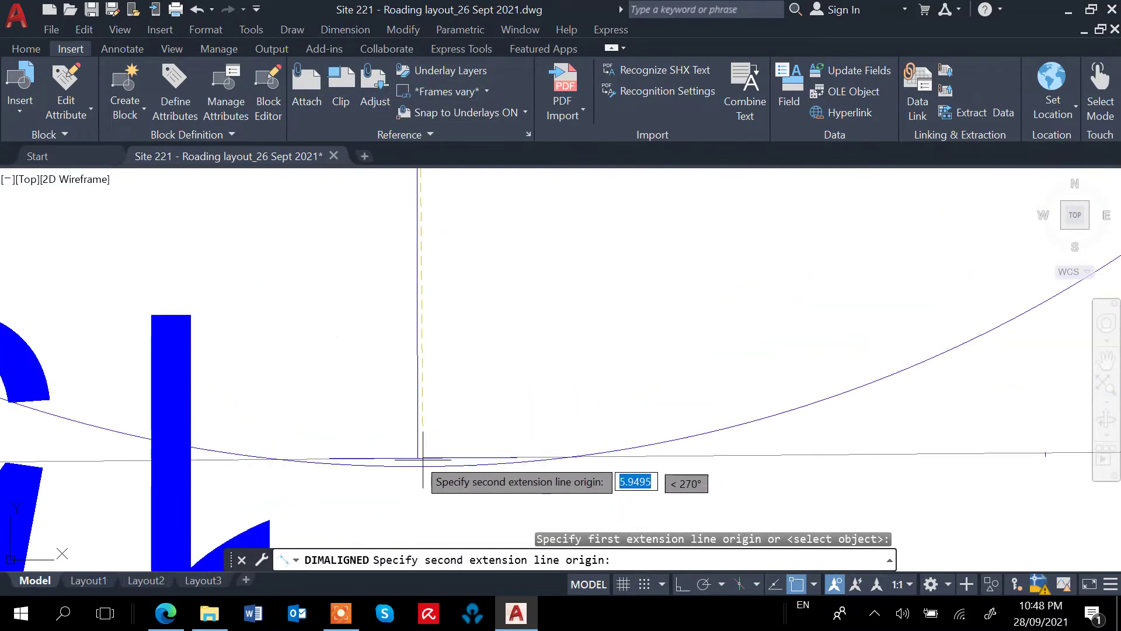
pyautogui.click(417, 459)
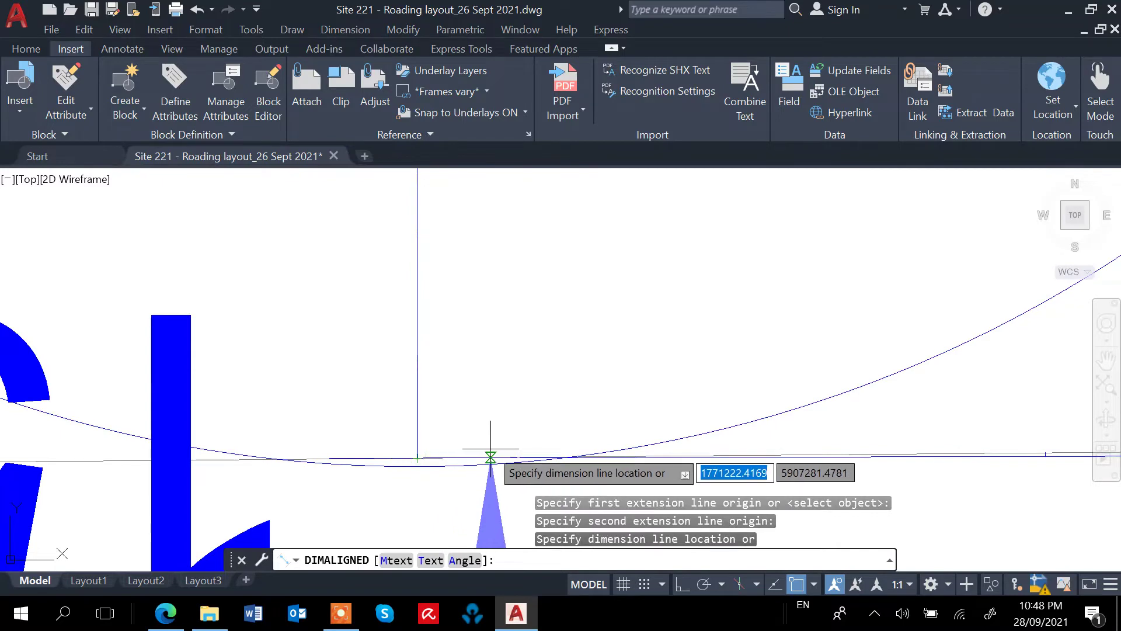
pyautogui.scroll(-5, 491, 457)
pyautogui.click(538, 451)
pyautogui.scroll(-3, 548, 428)
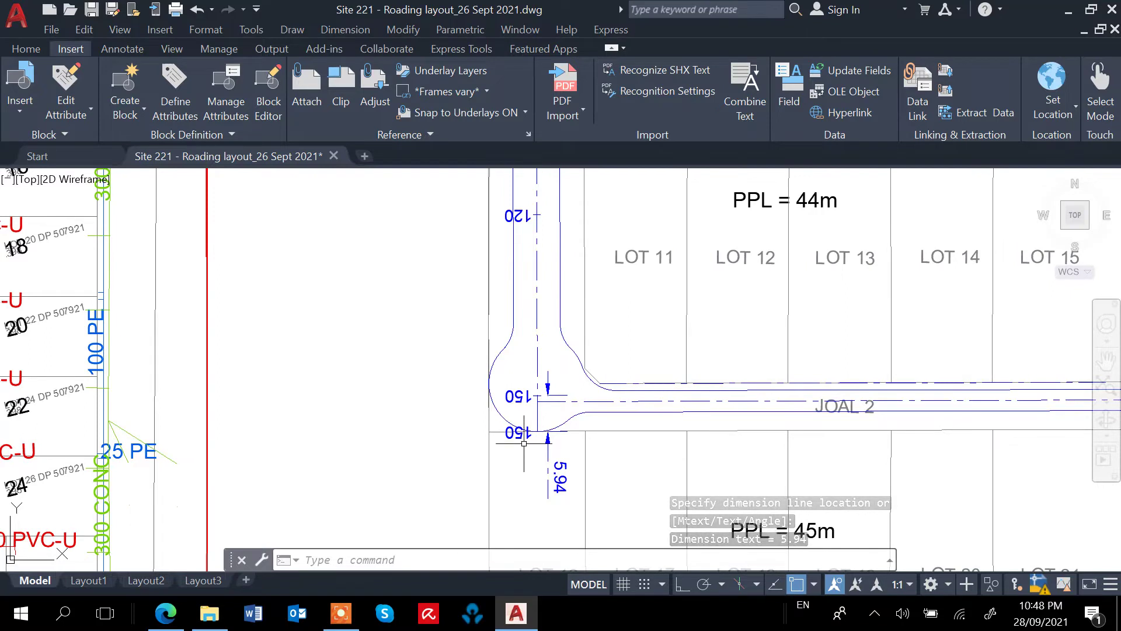
pyautogui.press('Escape')
pyautogui.press('Escape')
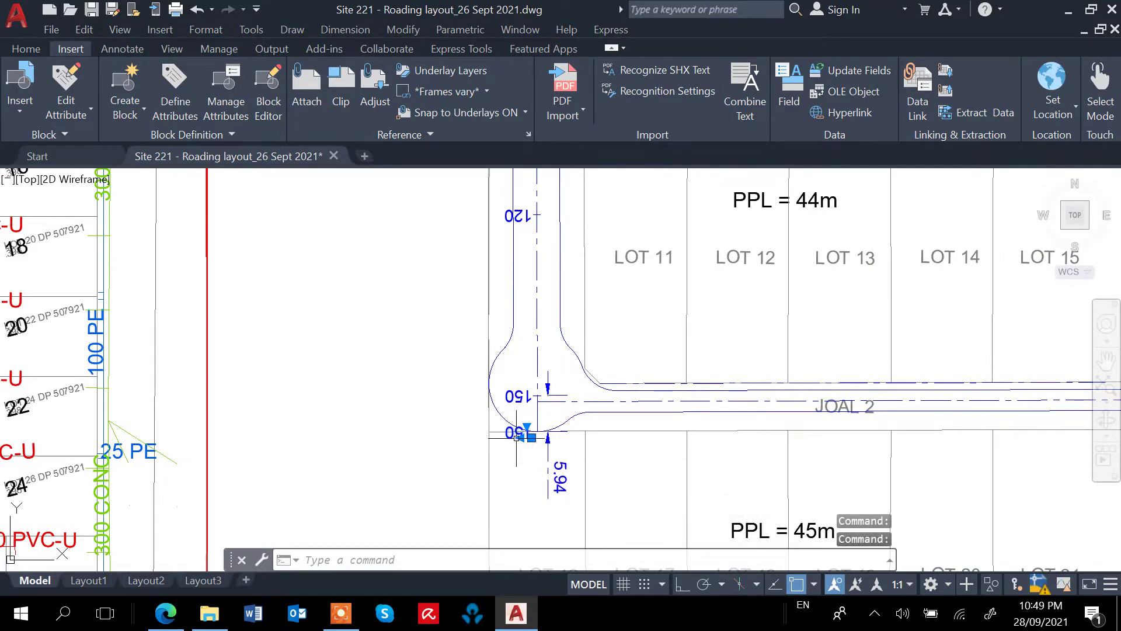
# Step: Change the copied chainage label at the southern end of Road 1's centreline to "155.94"
pyautogui.click(516, 437)
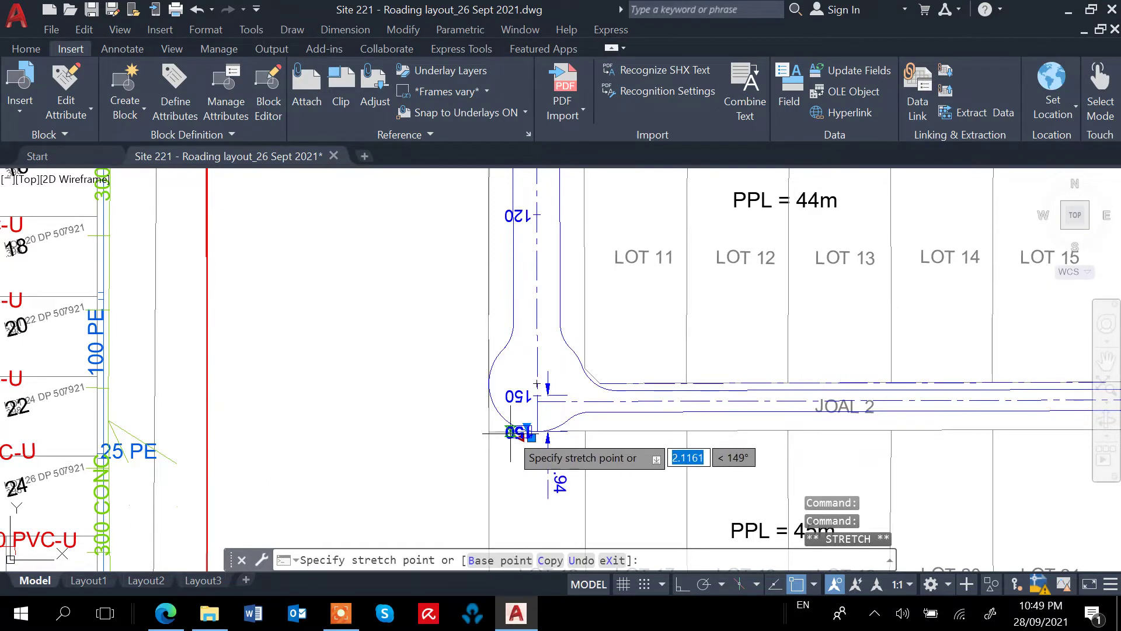
pyautogui.press('Escape')
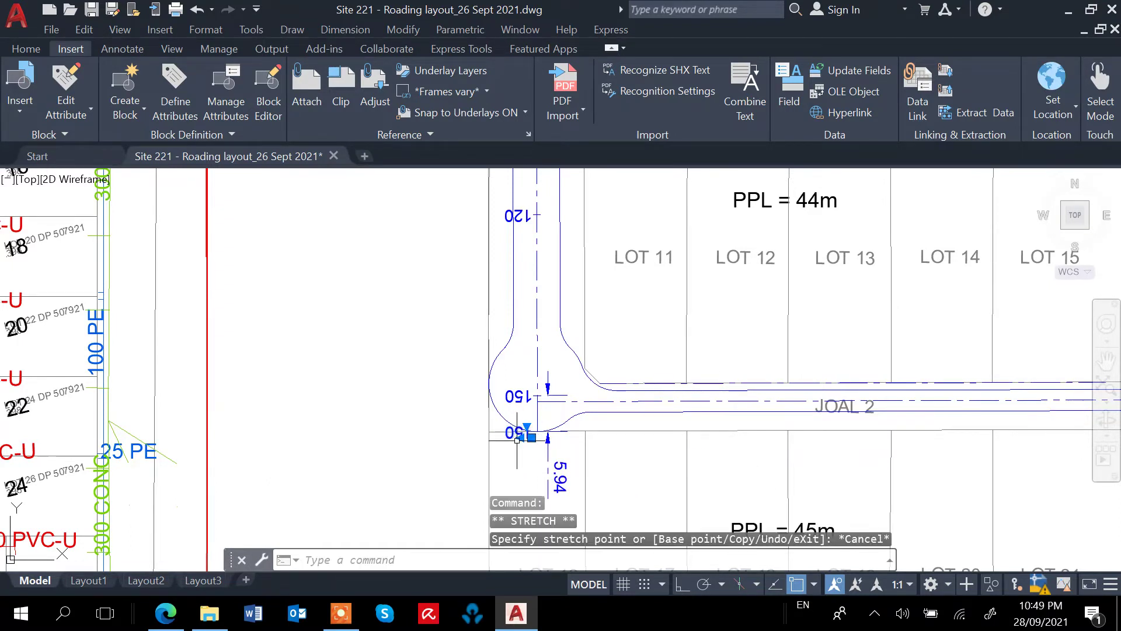
pyautogui.press('Escape')
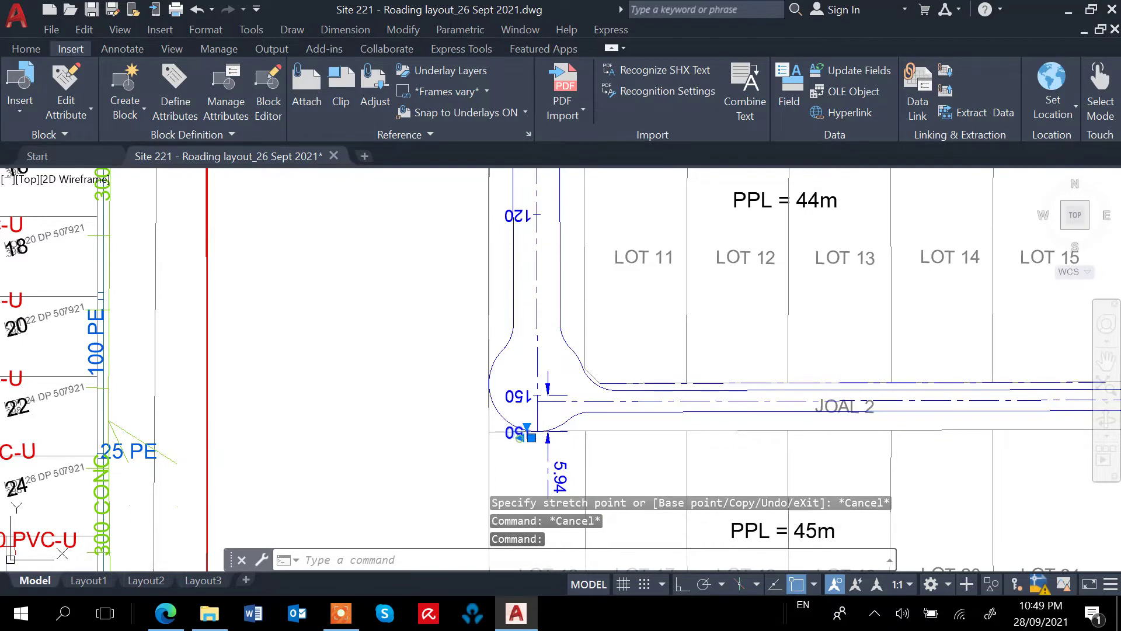
pyautogui.doubleClick(527, 433)
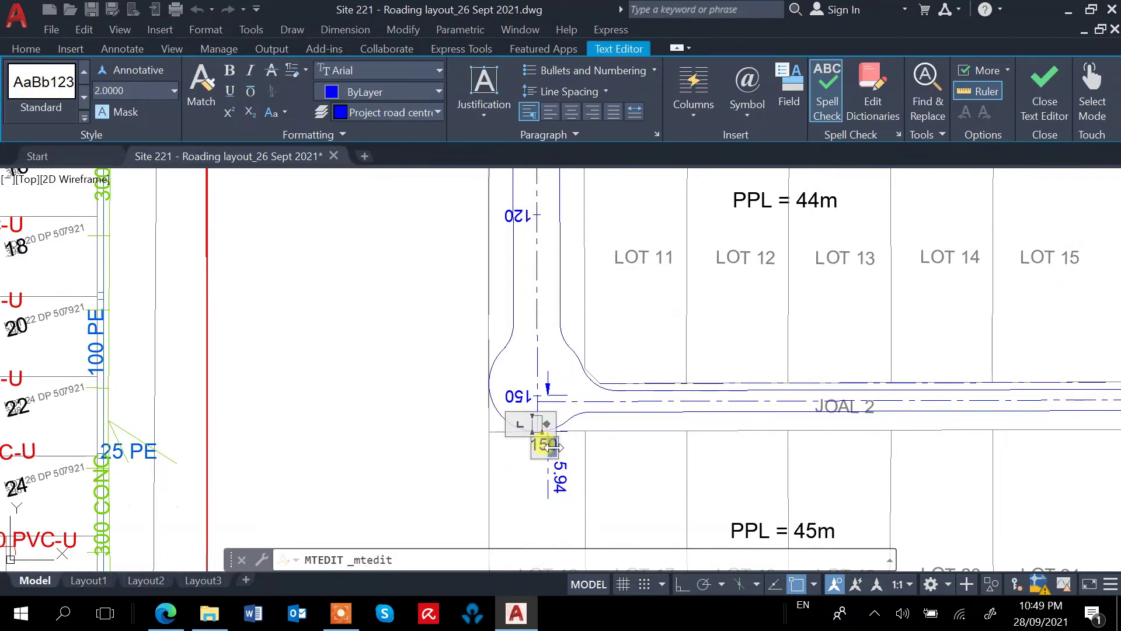
pyautogui.write('155.94')
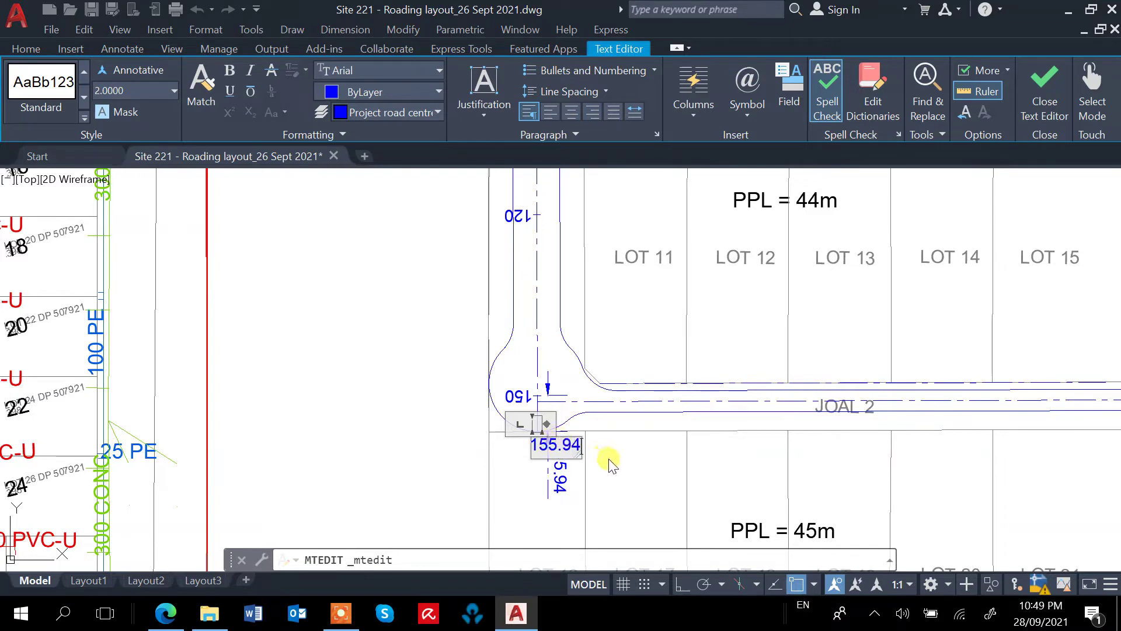
pyautogui.click(608, 458)
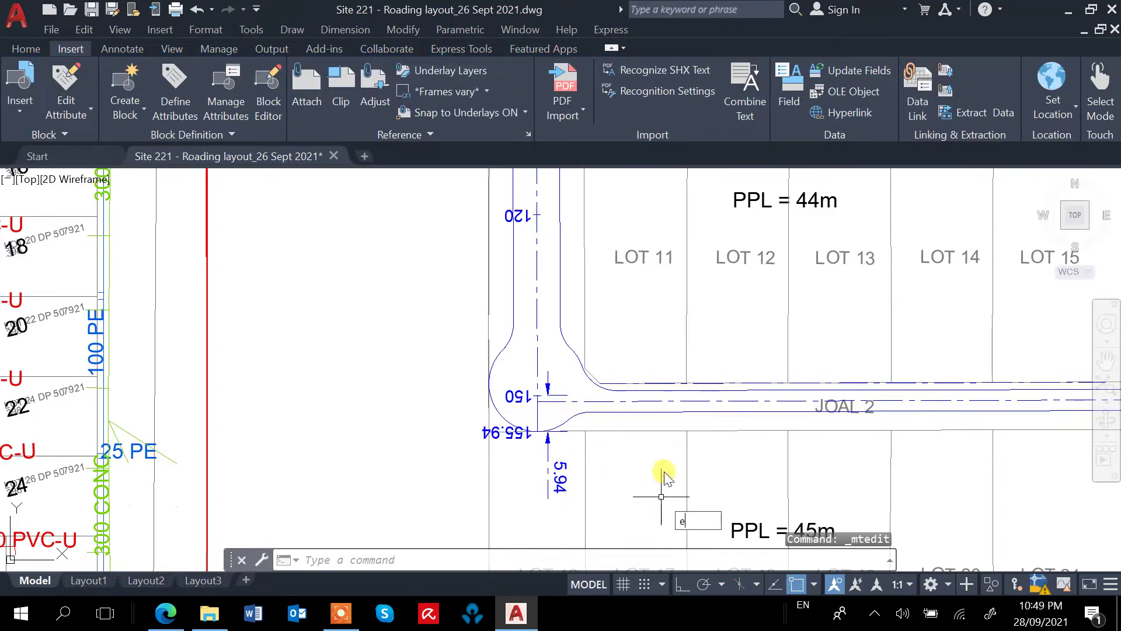
# Step: Erase the aligned dimension beside the turning head at the southern end of Road 1
pyautogui.write('E')
pyautogui.press('Return')
pyautogui.click(559, 490)
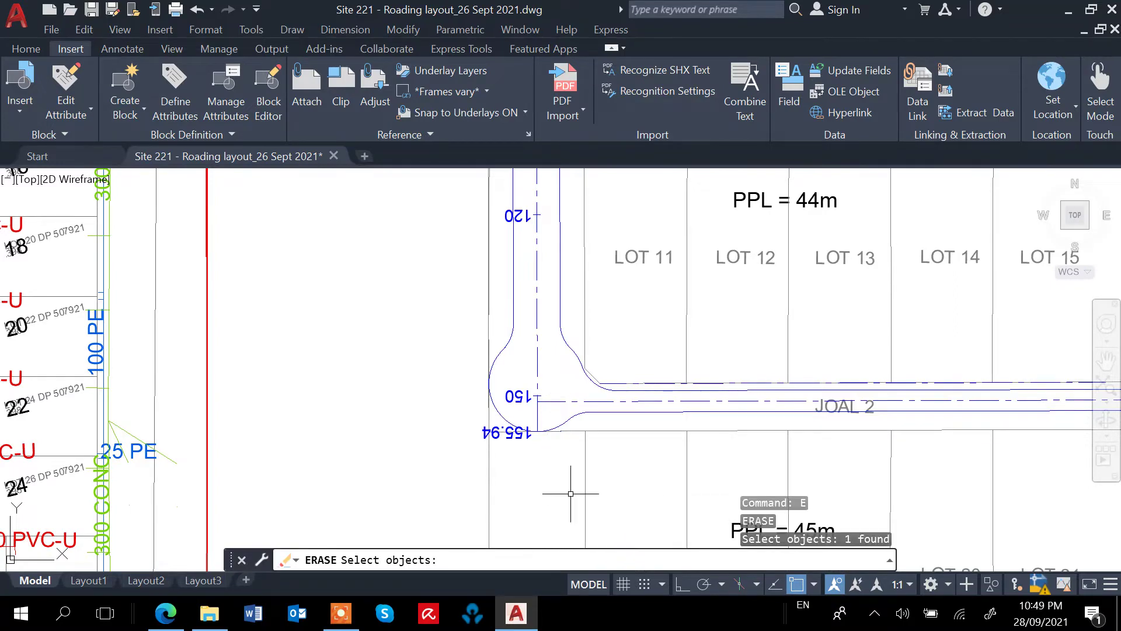
pyautogui.press('Return')
# Step: Review the chainage labels and road layout from the JOAL 2 turning head up to the site's northern boundary
pyautogui.scroll(-4, 549, 443)
pyautogui.moveTo(553, 444); pyautogui.dragTo(527, 491, button='middle')
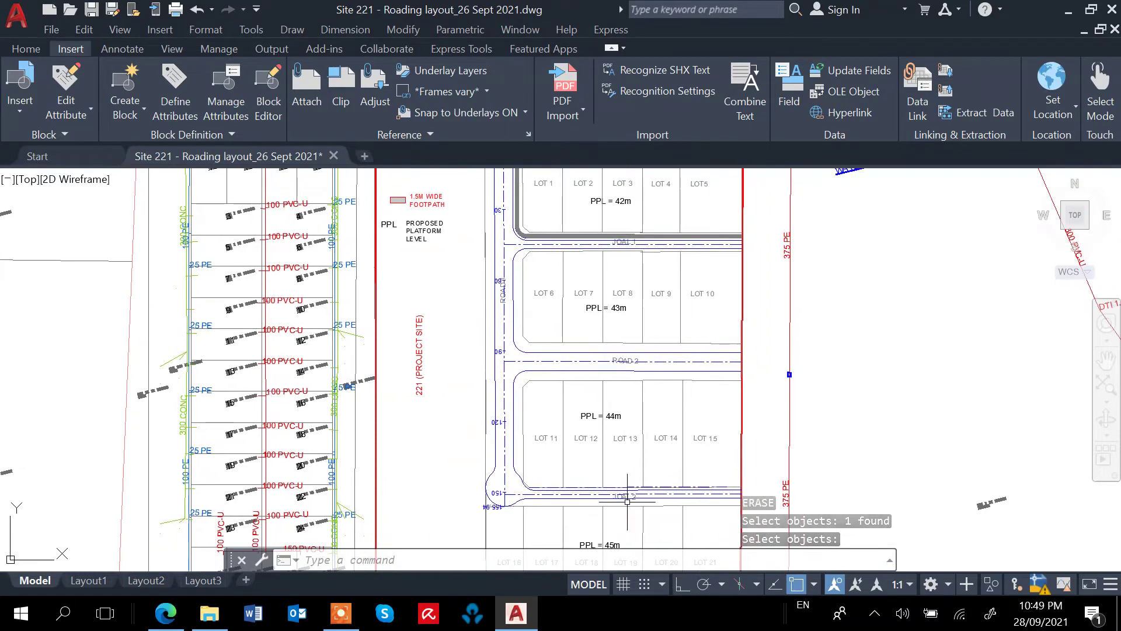
pyautogui.scroll(4, 648, 464)
pyautogui.moveTo(612, 341); pyautogui.dragTo(594, 516, button='middle')
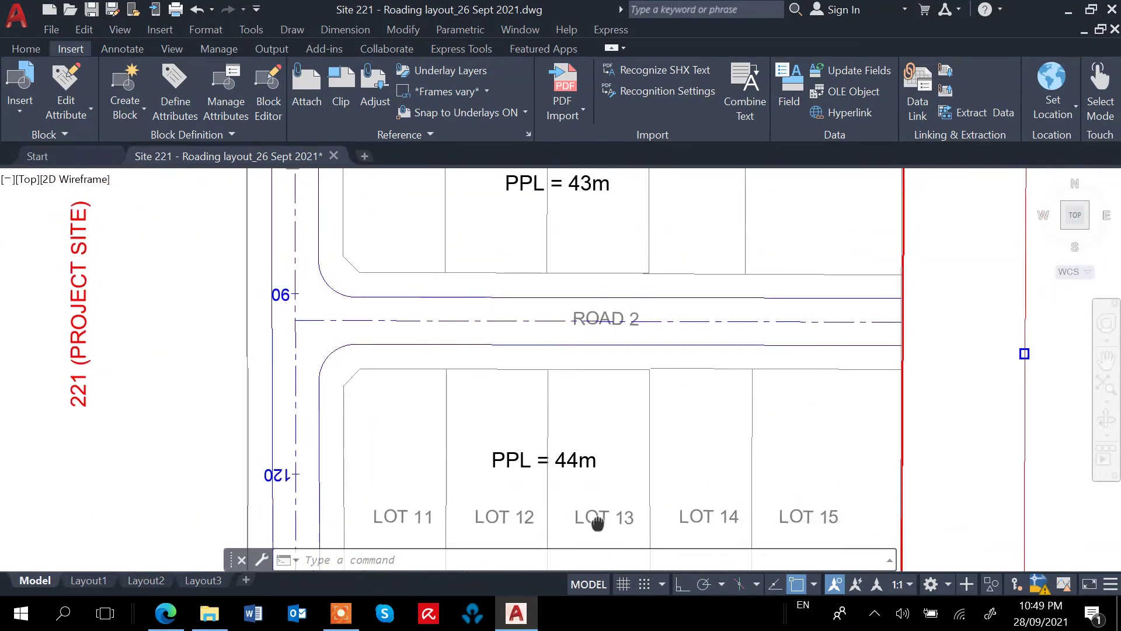
pyautogui.moveTo(641, 368); pyautogui.dragTo(613, 446, button='middle')
pyautogui.moveTo(646, 257)
pyautogui.mouseDown(button='middle')
pyautogui.moveTo(654, 295)
pyautogui.moveTo(601, 413)
pyautogui.mouseUp(button='middle')
pyautogui.scroll(-2, 590, 393)
pyautogui.scroll(-1, 591, 393)
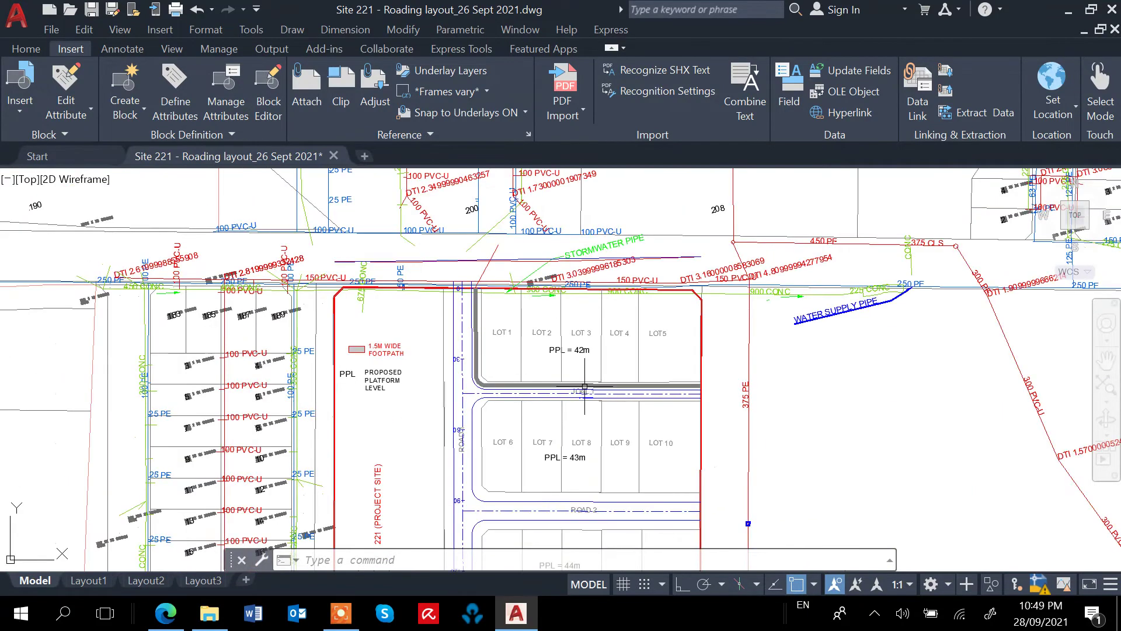
# Step: Examine the chainage labels along the centrelines of JOAL 1, Road 2 and JOAL 2, and the shaded footpaths beside them
pyautogui.moveTo(582, 376); pyautogui.dragTo(526, 287, button='middle')
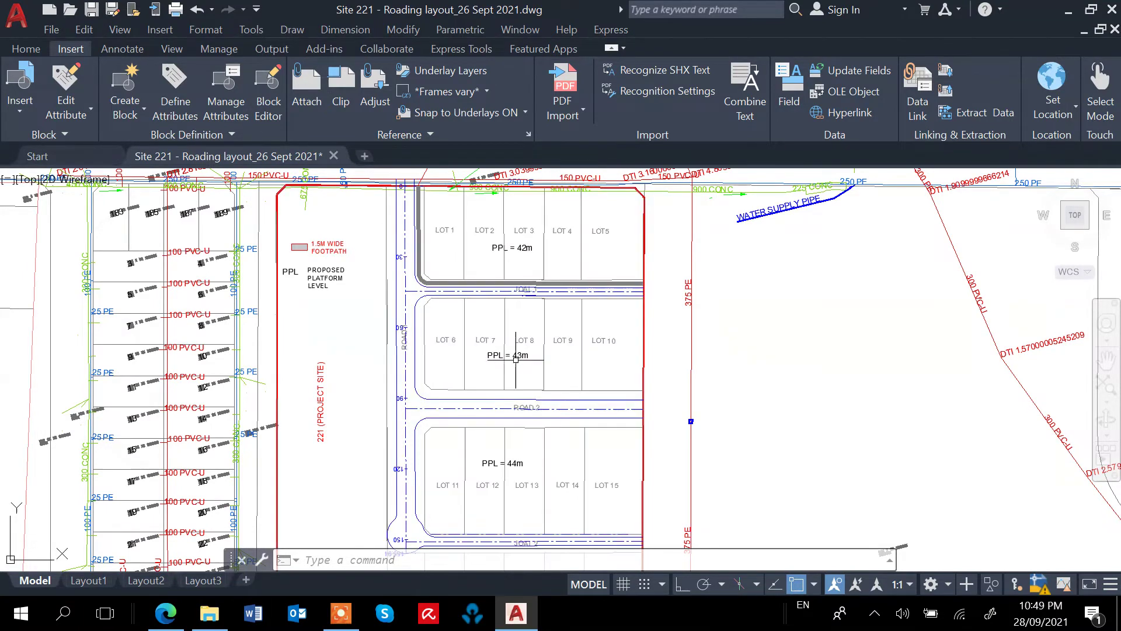
pyautogui.scroll(-4, 522, 379)
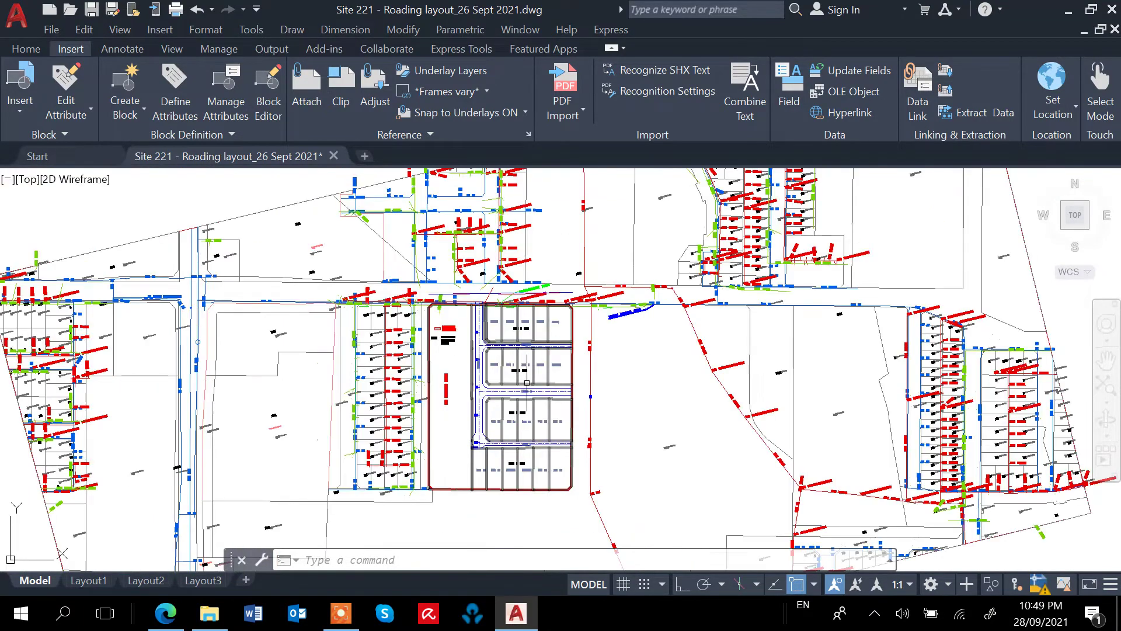
pyautogui.moveTo(569, 484)
pyautogui.mouseDown(button='middle')
pyautogui.moveTo(569, 417)
pyautogui.moveTo(520, 195)
pyautogui.moveTo(510, 243)
pyautogui.mouseUp(button='middle')
pyautogui.scroll(-5, 571, 468)
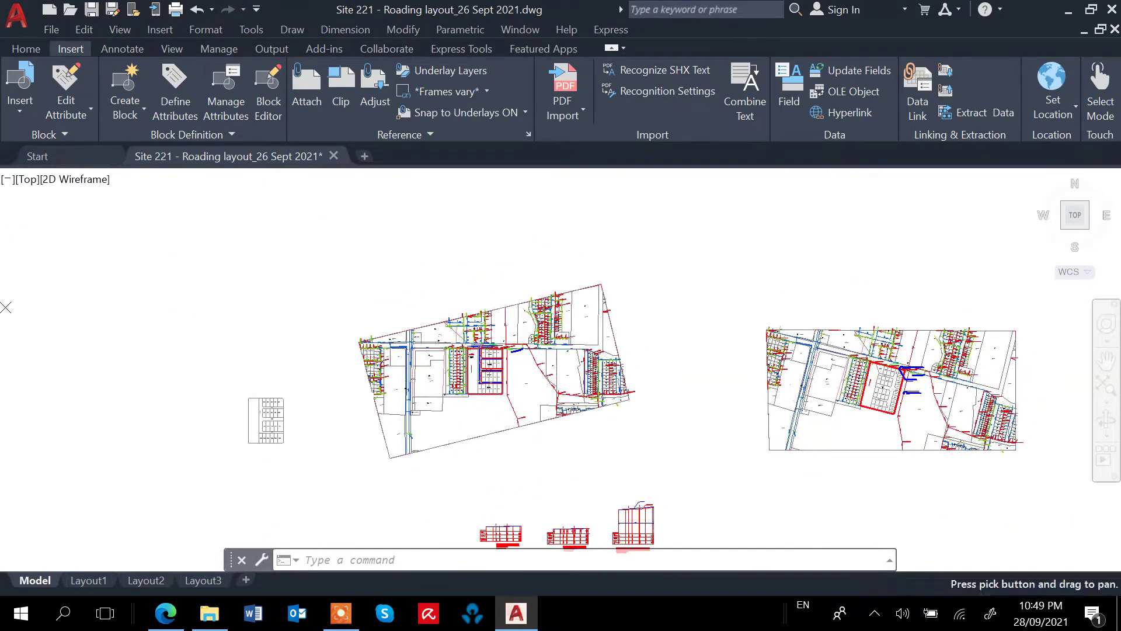
pyautogui.click(486, 364)
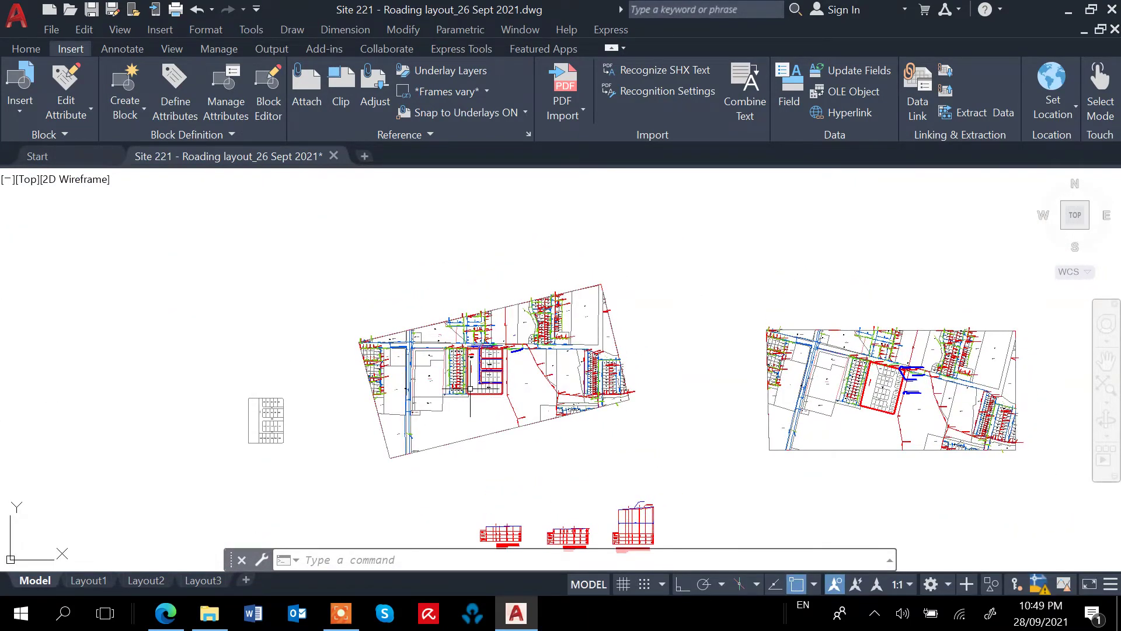
pyautogui.scroll(10, 470, 388)
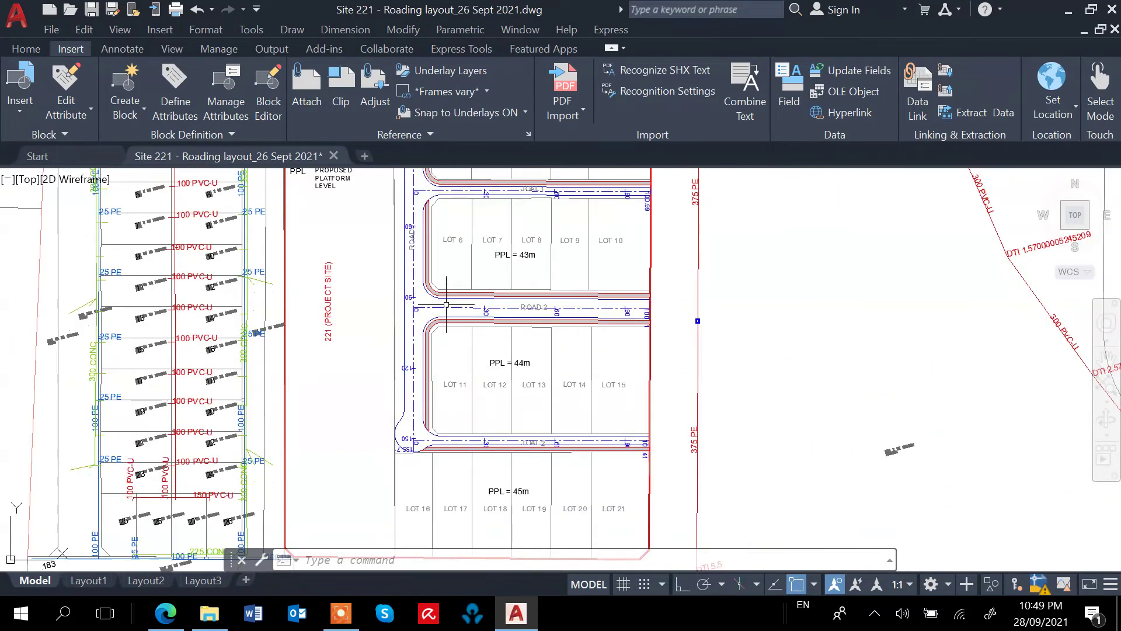
pyautogui.scroll(2, 419, 294)
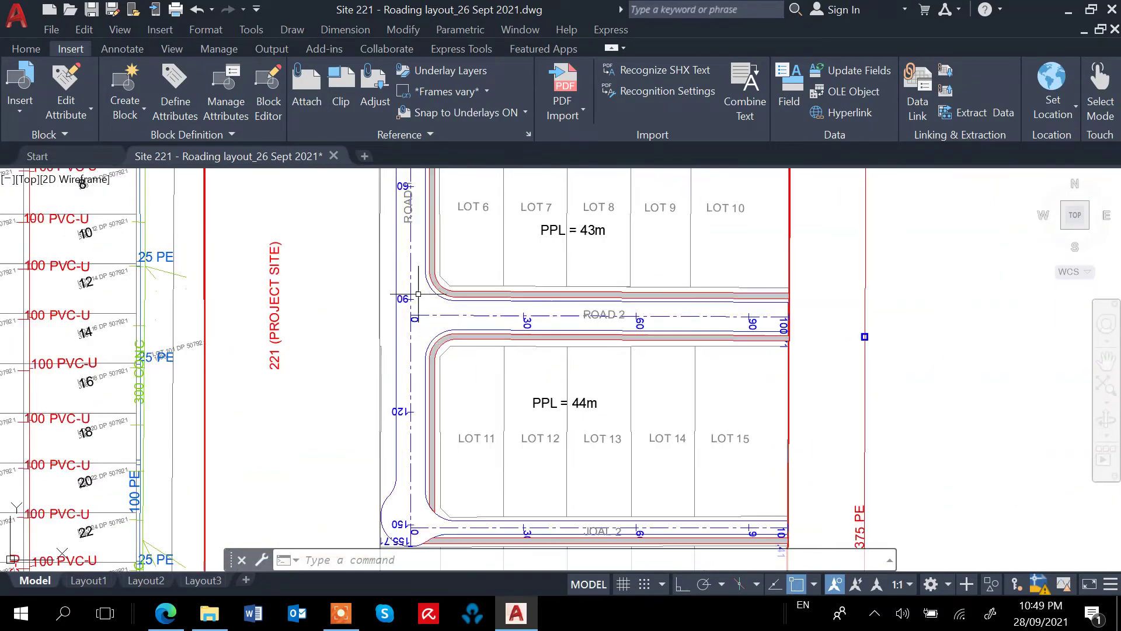
pyautogui.moveTo(438, 334); pyautogui.dragTo(450, 499, button='middle')
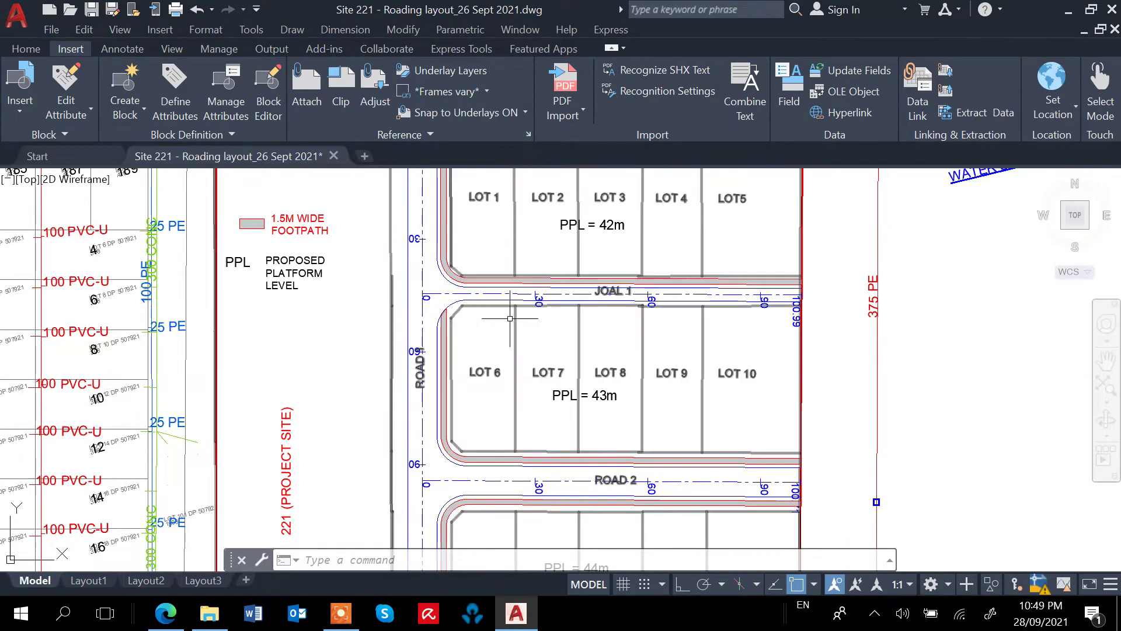
pyautogui.scroll(2, 480, 297)
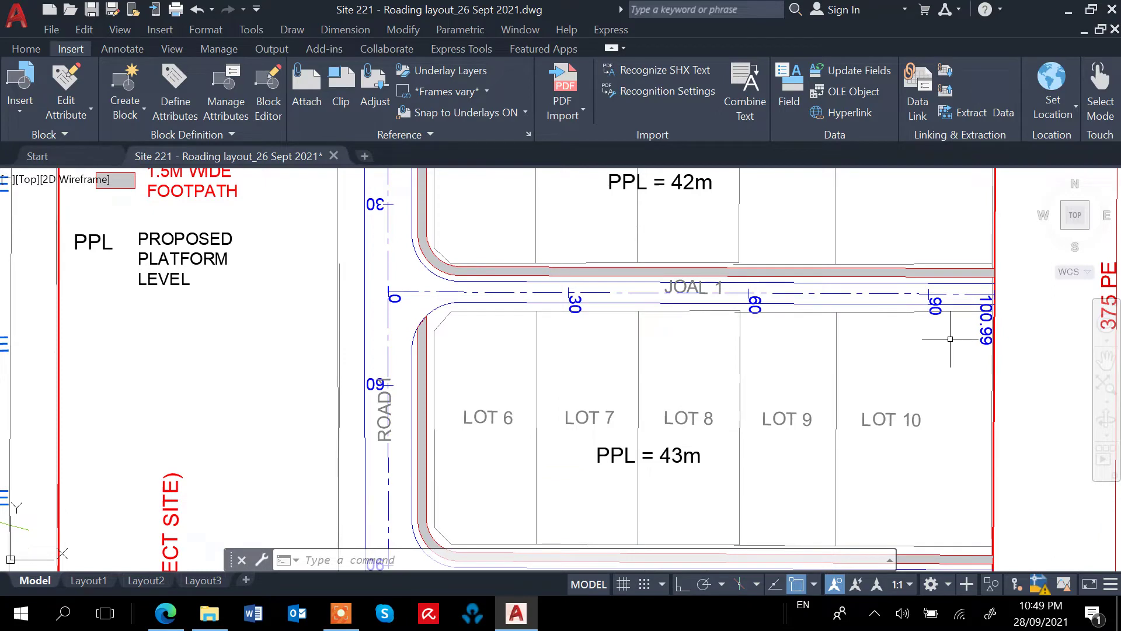
pyautogui.moveTo(946, 395)
pyautogui.mouseDown(button='middle')
pyautogui.moveTo(889, 313)
pyautogui.moveTo(686, 351)
pyautogui.mouseUp(button='middle')
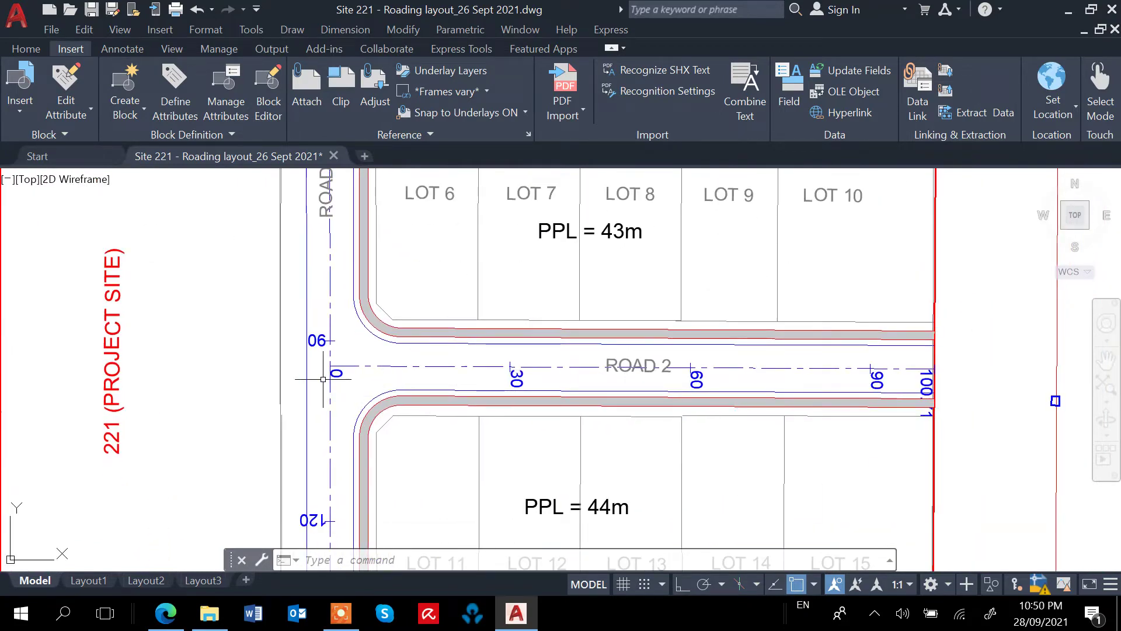
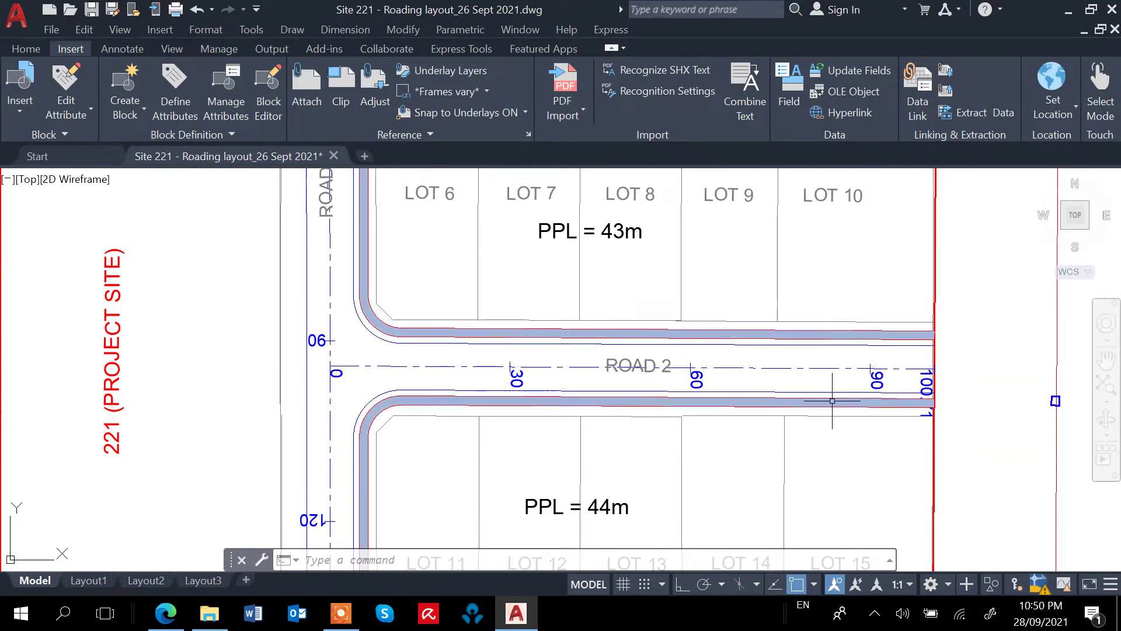
pyautogui.moveTo(808, 430); pyautogui.dragTo(817, 383, button='middle')
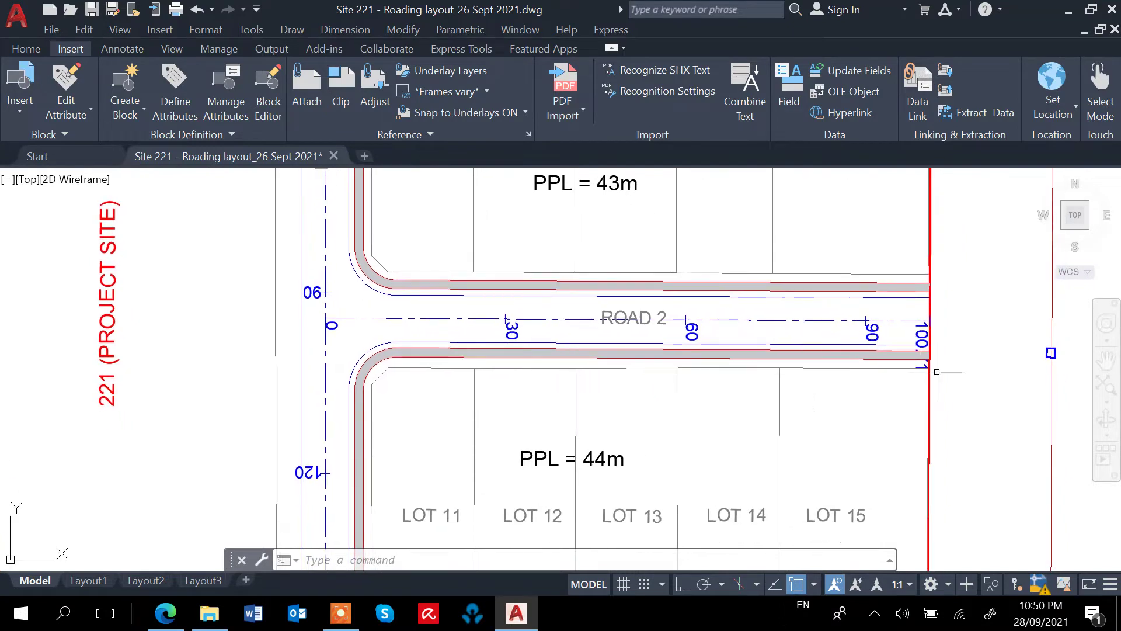
# Step: Examine the Road 2 and Joal 2 layouts, including their chainages and footpaths, within the project site
pyautogui.scroll(4, 931, 354)
pyautogui.scroll(-2, 908, 358)
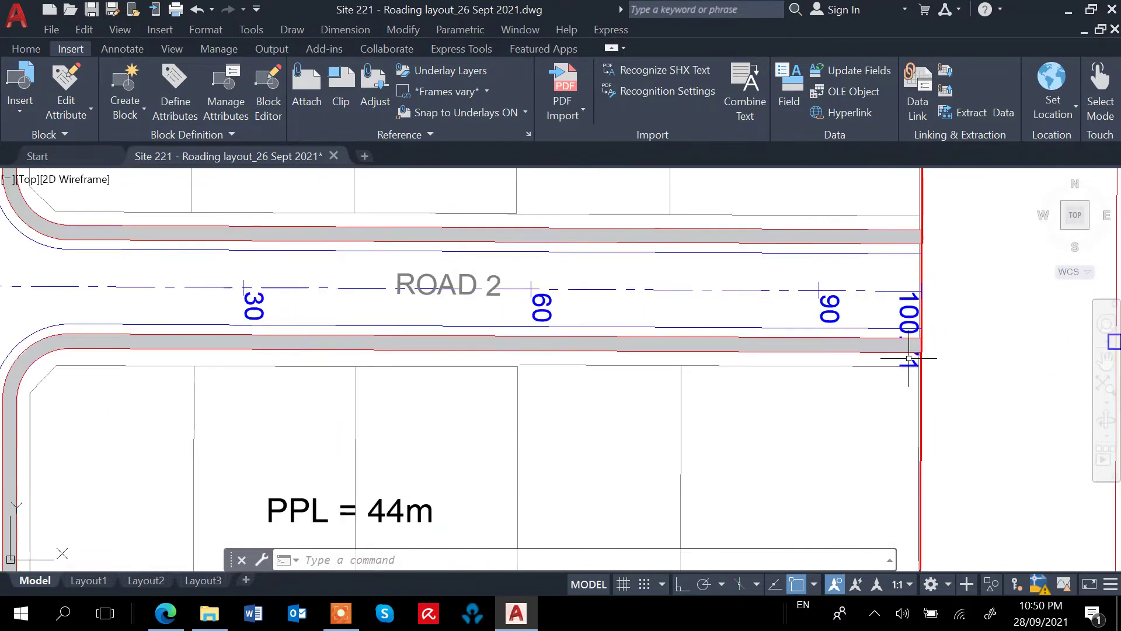
pyautogui.scroll(-3, 828, 389)
pyautogui.scroll(2, 709, 307)
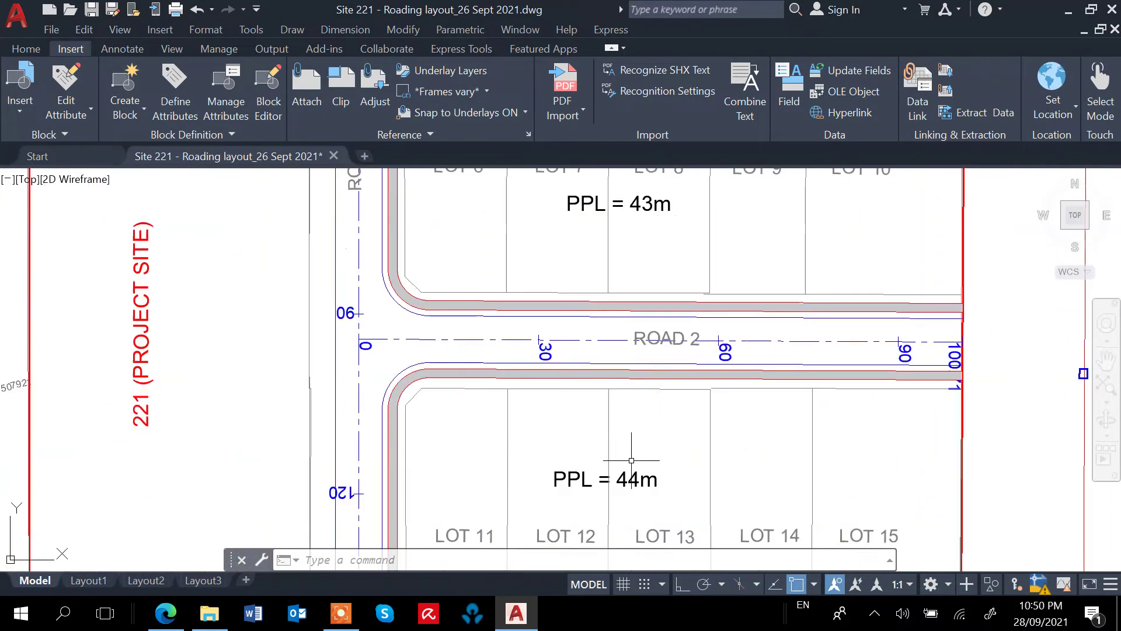
pyautogui.moveTo(607, 467); pyautogui.dragTo(618, 269, button='middle')
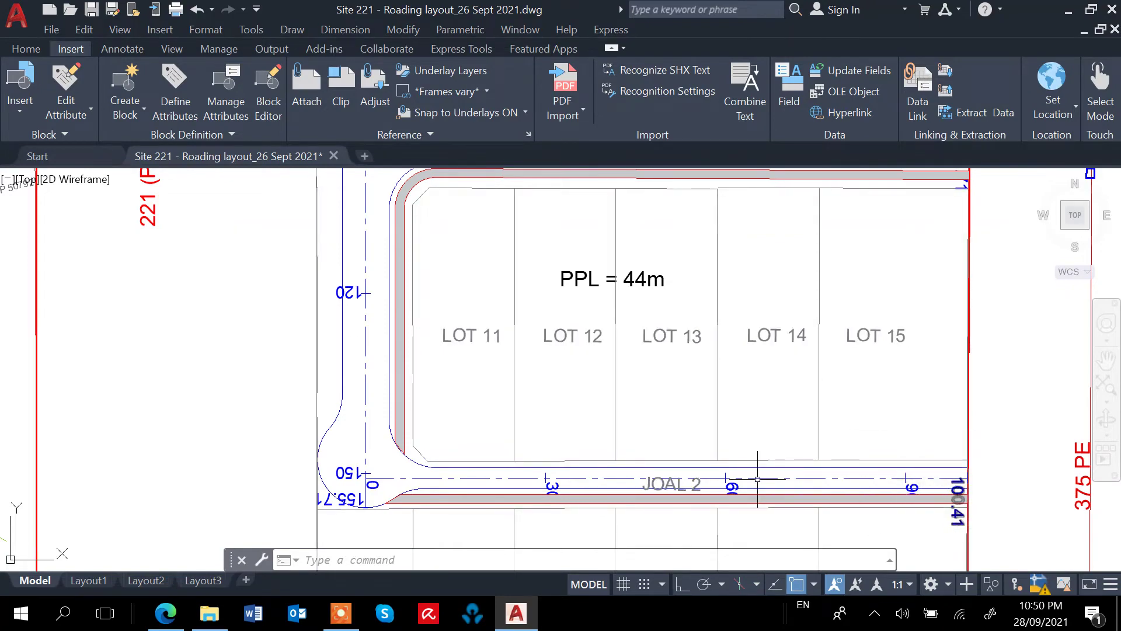
pyautogui.scroll(-8, 694, 428)
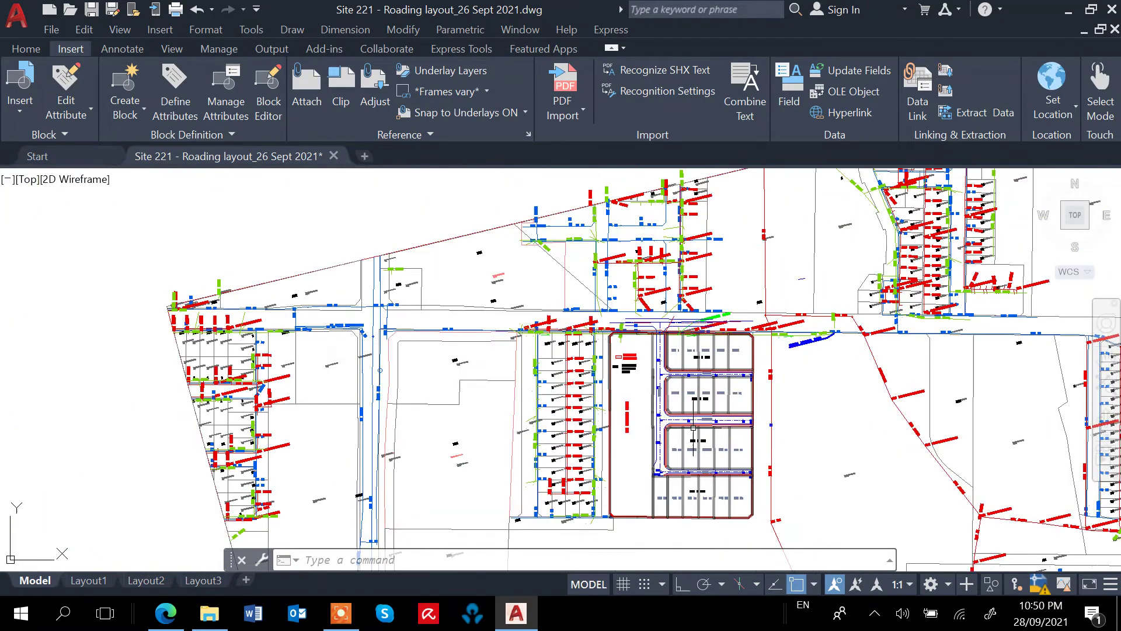
pyautogui.scroll(5, 724, 433)
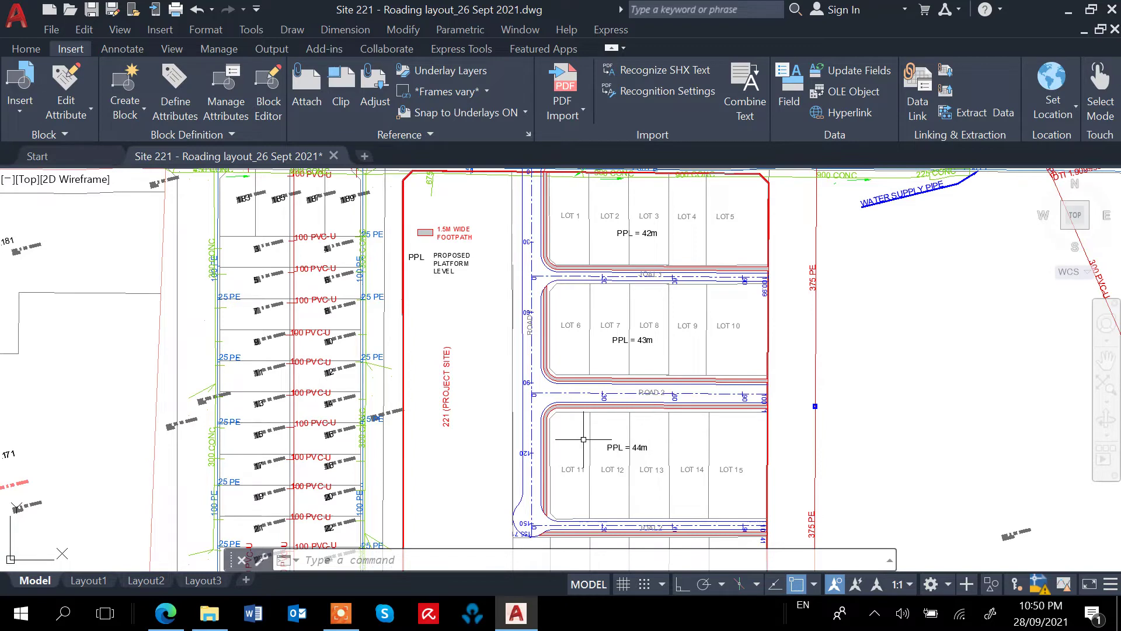
# Step: Review the proposed platform levels of the lot rows from Lots 1–5 down to Lots 16–21
pyautogui.scroll(4, 546, 350)
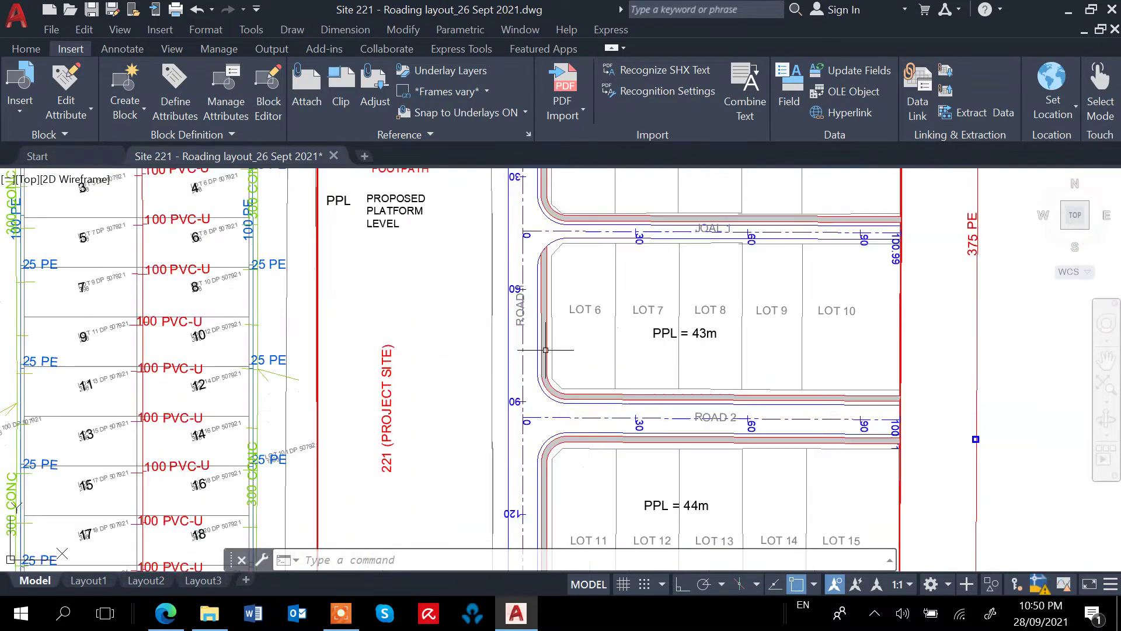
pyautogui.scroll(-2, 636, 511)
pyautogui.scroll(2, 619, 481)
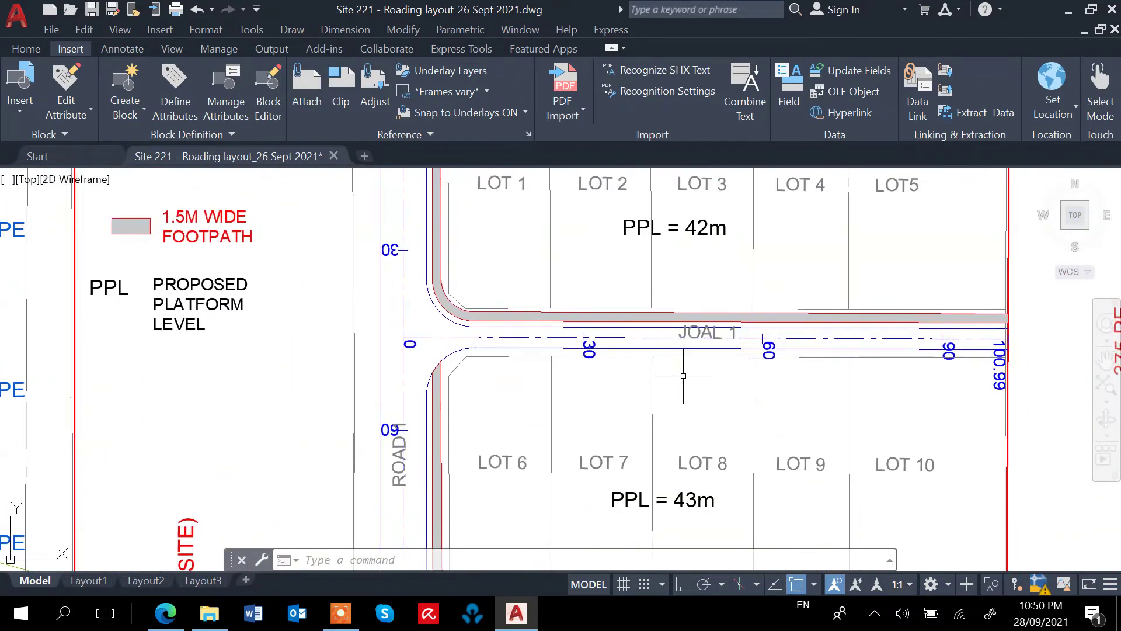
pyautogui.moveTo(695, 467); pyautogui.dragTo(701, 280, button='middle')
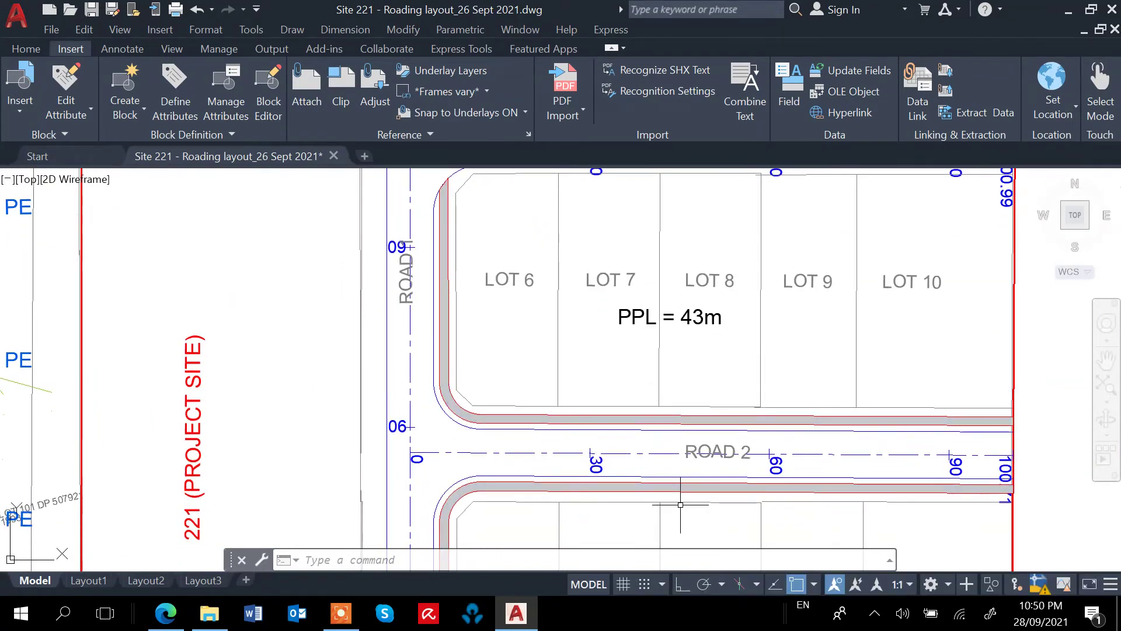
pyautogui.moveTo(696, 493); pyautogui.dragTo(749, 244, button='middle')
pyautogui.moveTo(760, 491); pyautogui.dragTo(770, 532, button='middle')
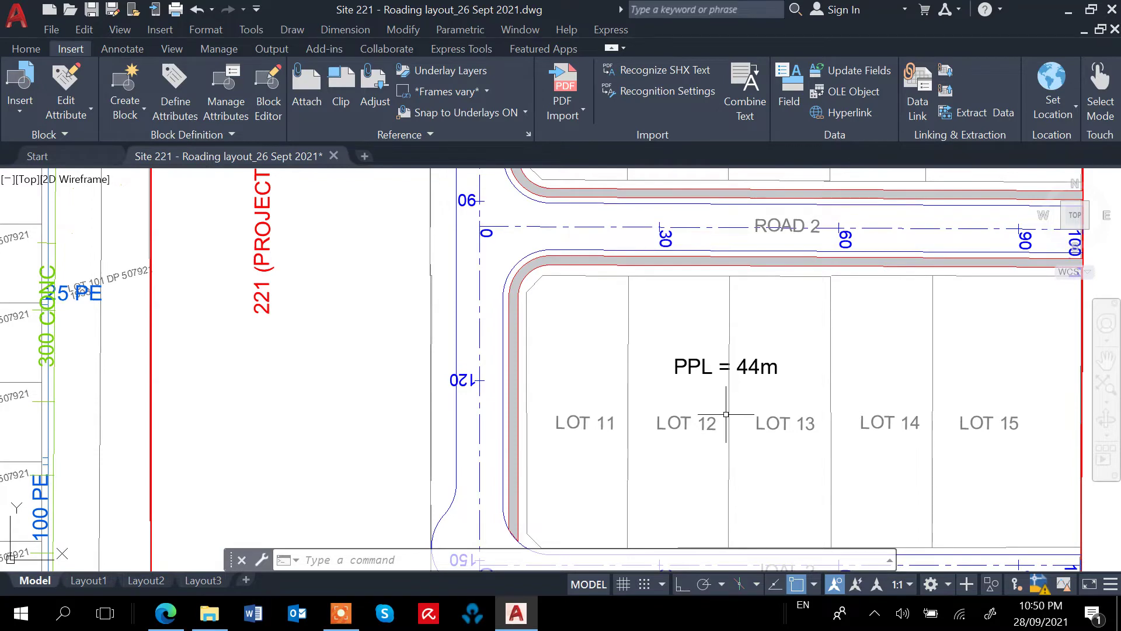
pyautogui.scroll(-3, 726, 414)
pyautogui.moveTo(726, 414)
pyautogui.mouseDown(button='middle')
pyautogui.moveTo(695, 438)
pyautogui.moveTo(691, 278)
pyautogui.mouseUp(button='middle')
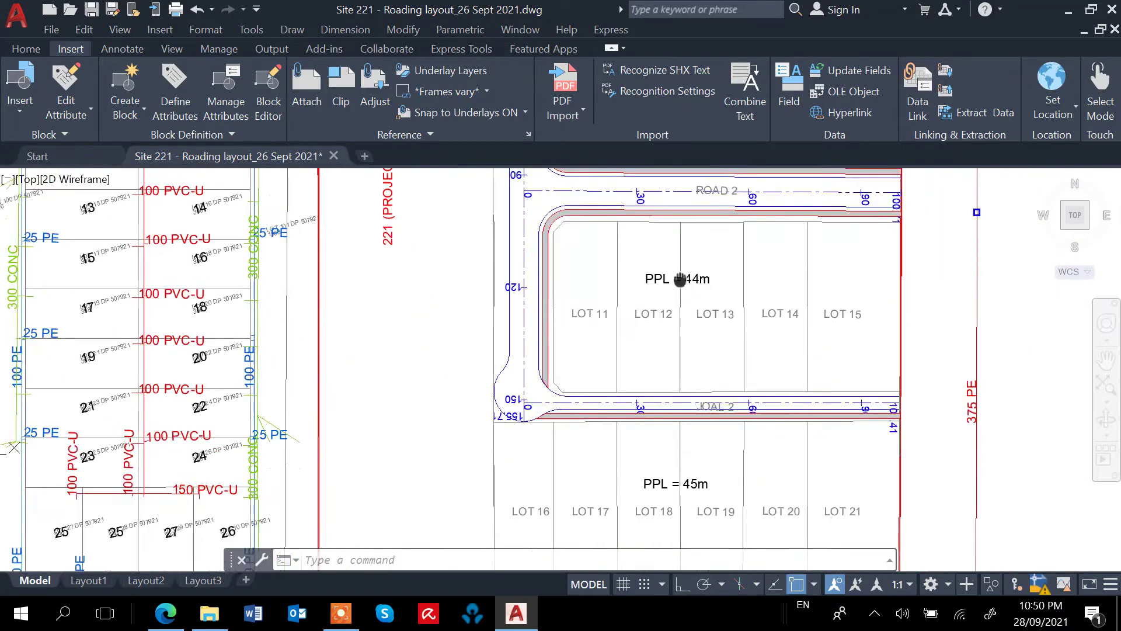
pyautogui.scroll(1, 740, 451)
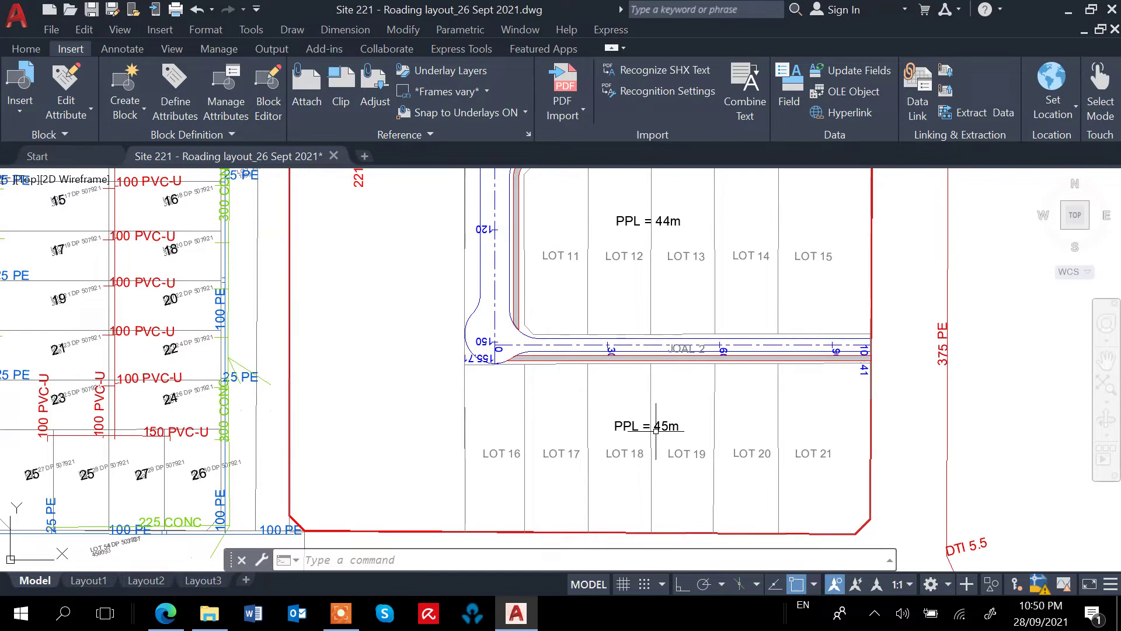
# Step: Thaw the Contours layer in the layer properties and close the layer manager
pyautogui.scroll(-8, 656, 431)
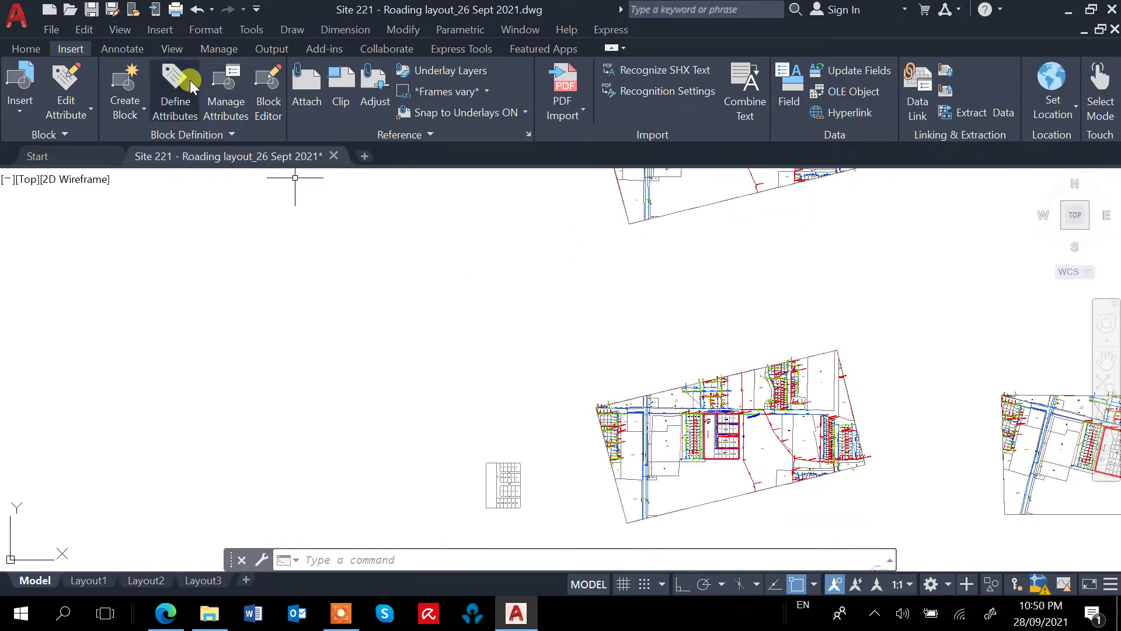
pyautogui.click(199, 29)
pyautogui.click(221, 49)
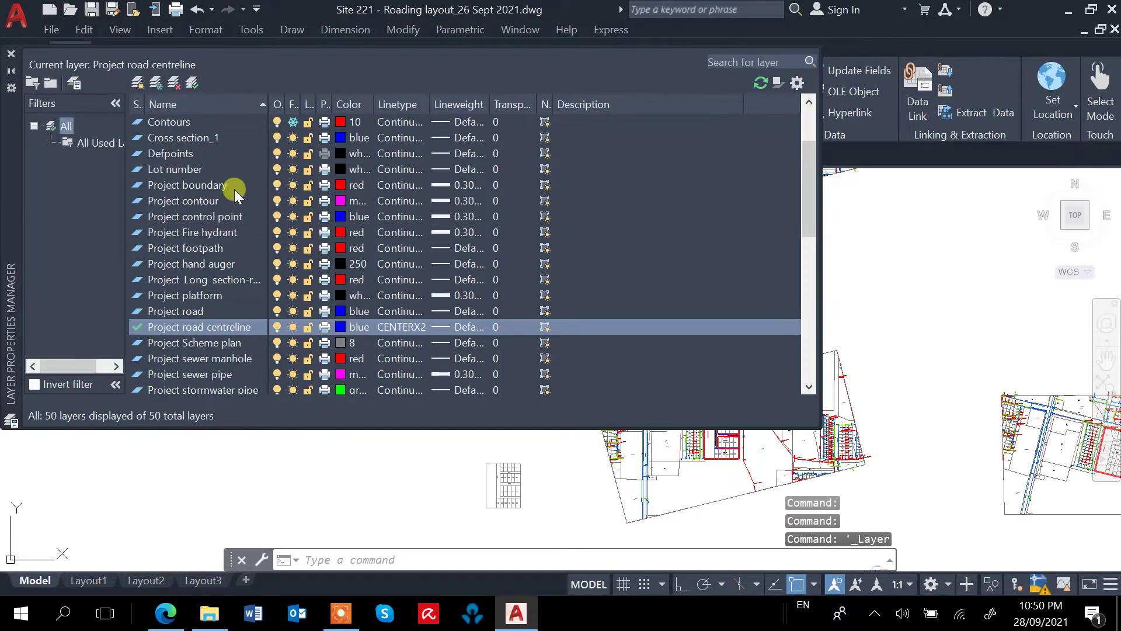
pyautogui.scroll(1, 233, 188)
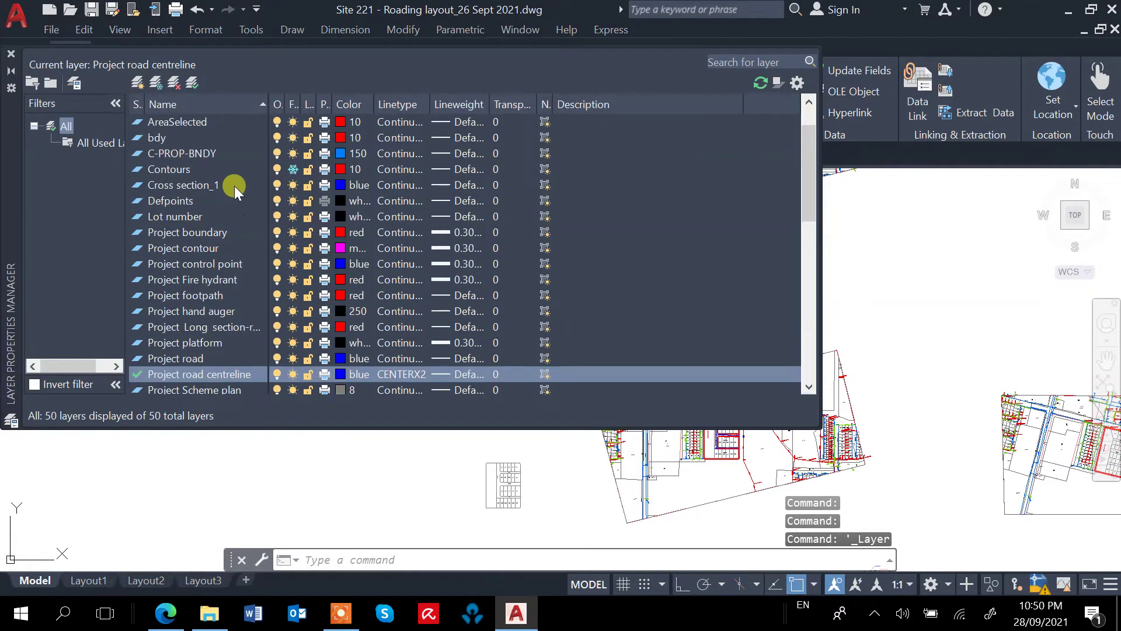
pyautogui.click(293, 168)
pyautogui.click(11, 54)
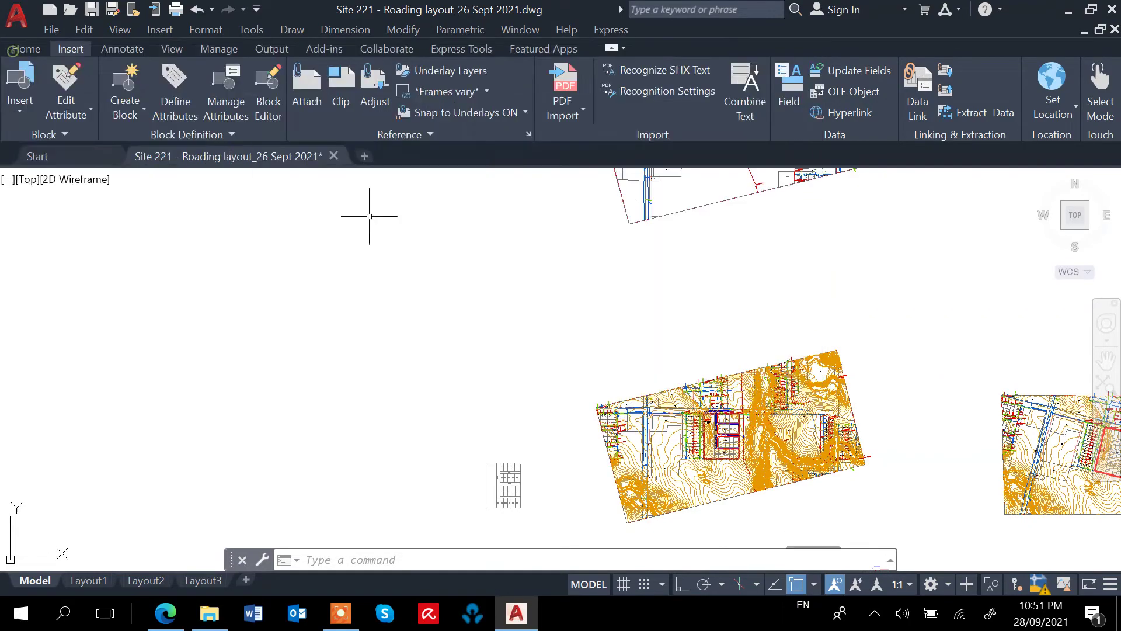
# Step: Compare the existing ground contours with the proposed platform levels across all lot rows of the project site
pyautogui.scroll(8, 734, 456)
pyautogui.scroll(3, 740, 483)
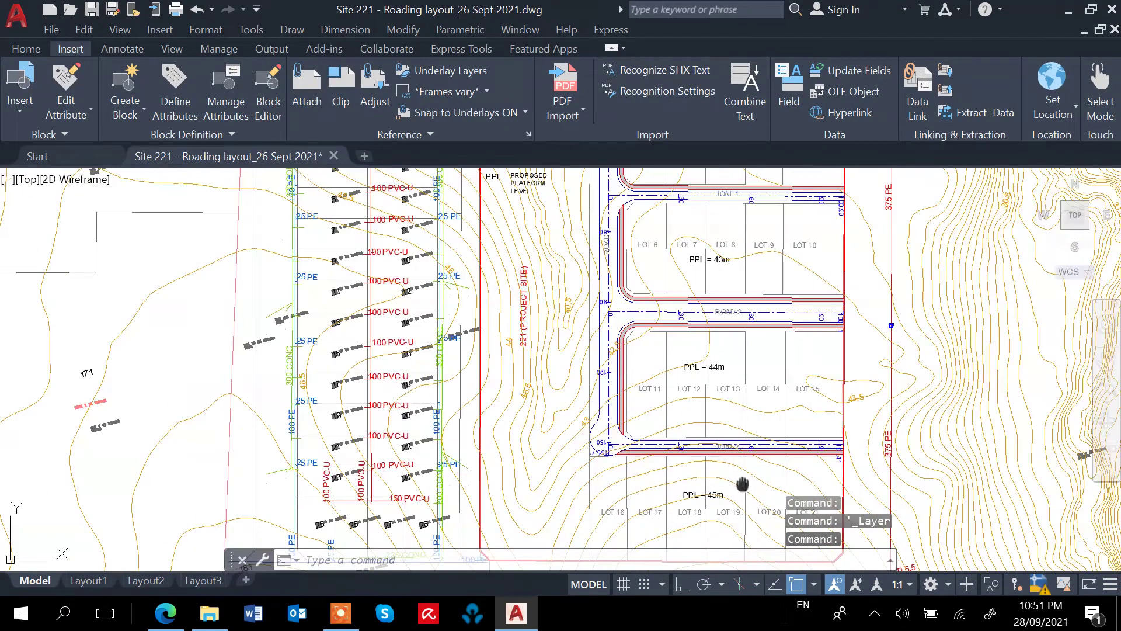
pyautogui.scroll(-3, 649, 388)
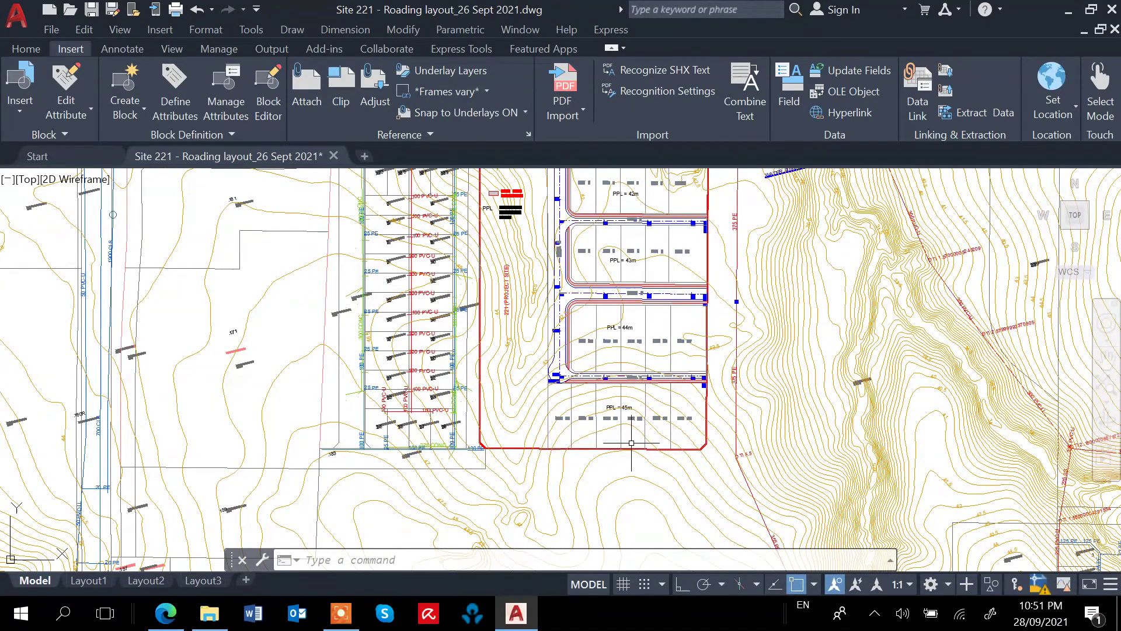
pyautogui.scroll(4, 633, 435)
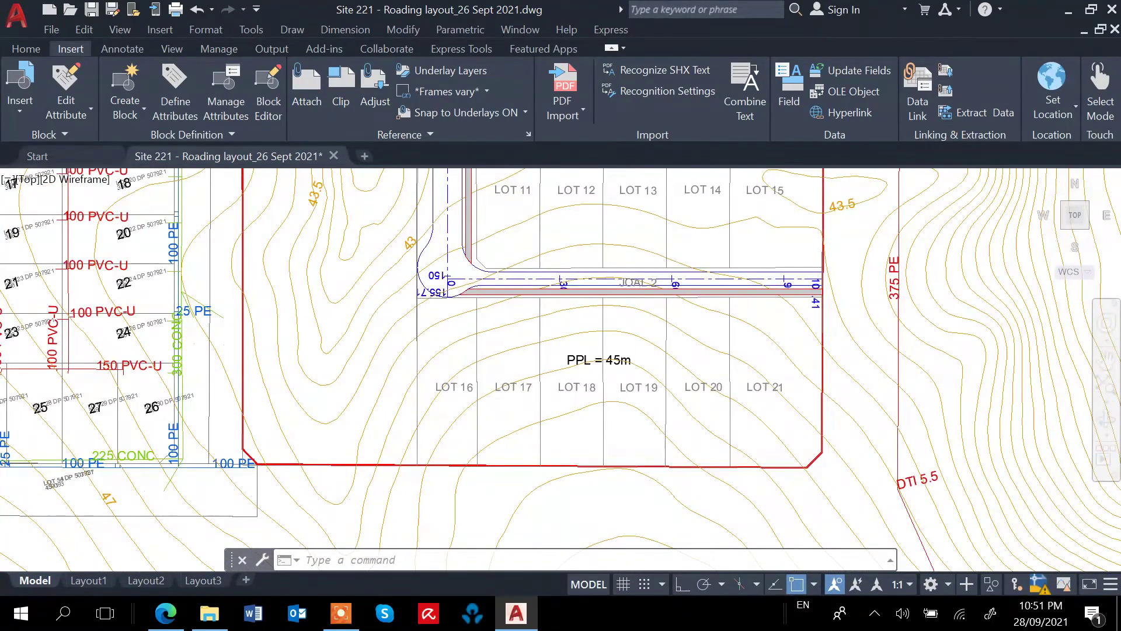
pyautogui.scroll(-2, 666, 306)
pyautogui.moveTo(656, 269); pyautogui.dragTo(653, 405, button='middle')
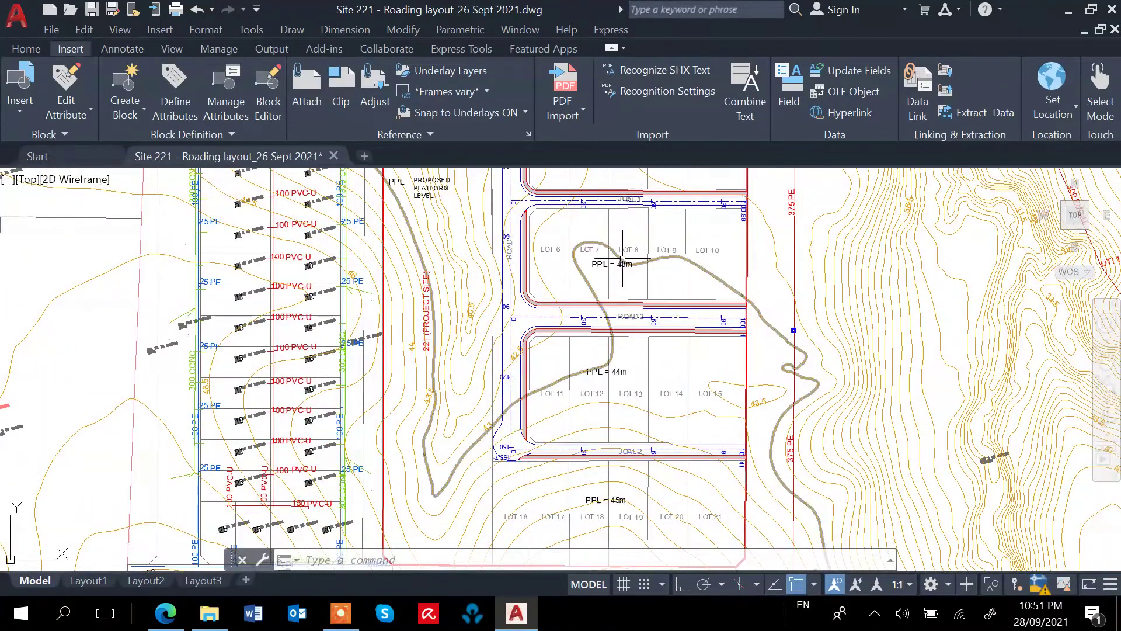
pyautogui.moveTo(648, 175); pyautogui.dragTo(642, 346, button='middle')
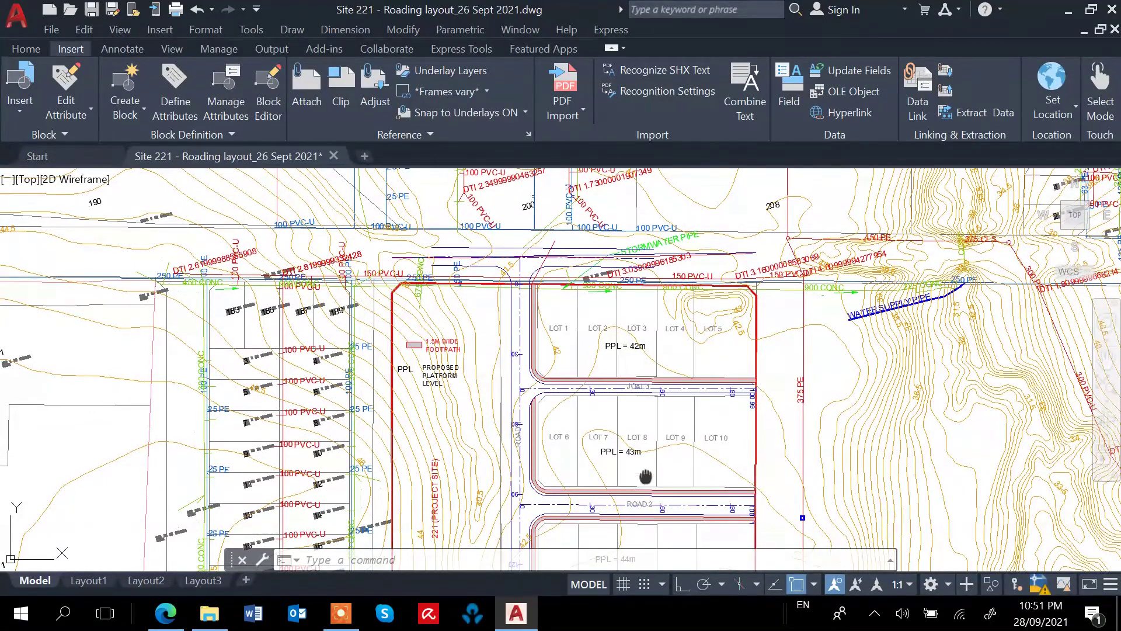
pyautogui.moveTo(646, 475); pyautogui.dragTo(664, 369, button='middle')
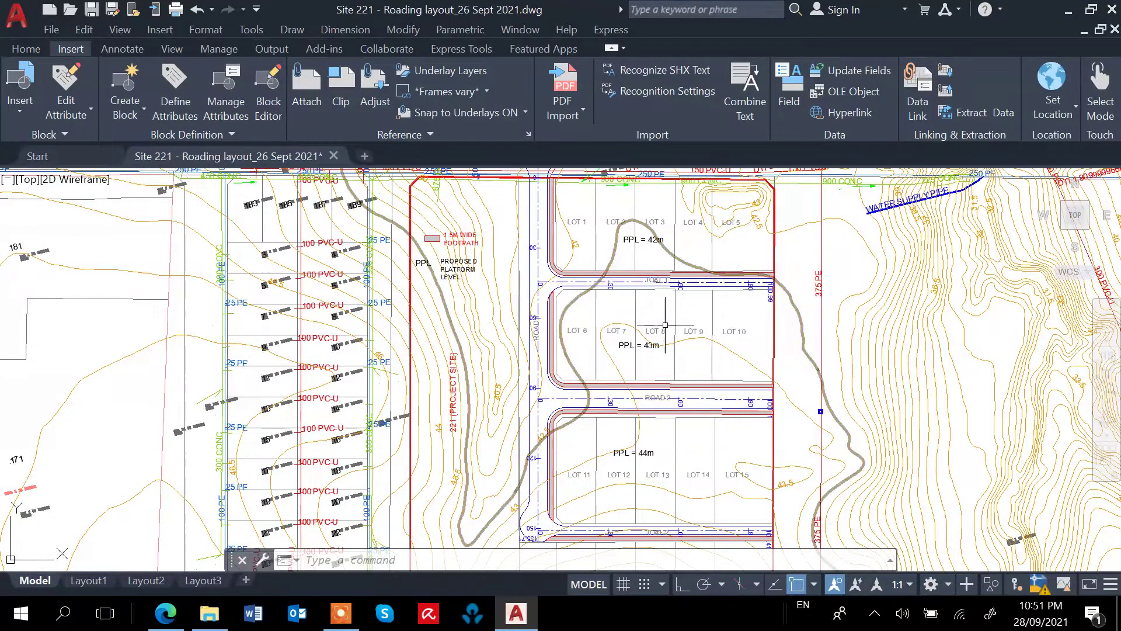
pyautogui.moveTo(651, 474)
pyautogui.mouseDown(button='middle')
pyautogui.moveTo(646, 358)
pyautogui.moveTo(634, 431)
pyautogui.mouseUp(button='middle')
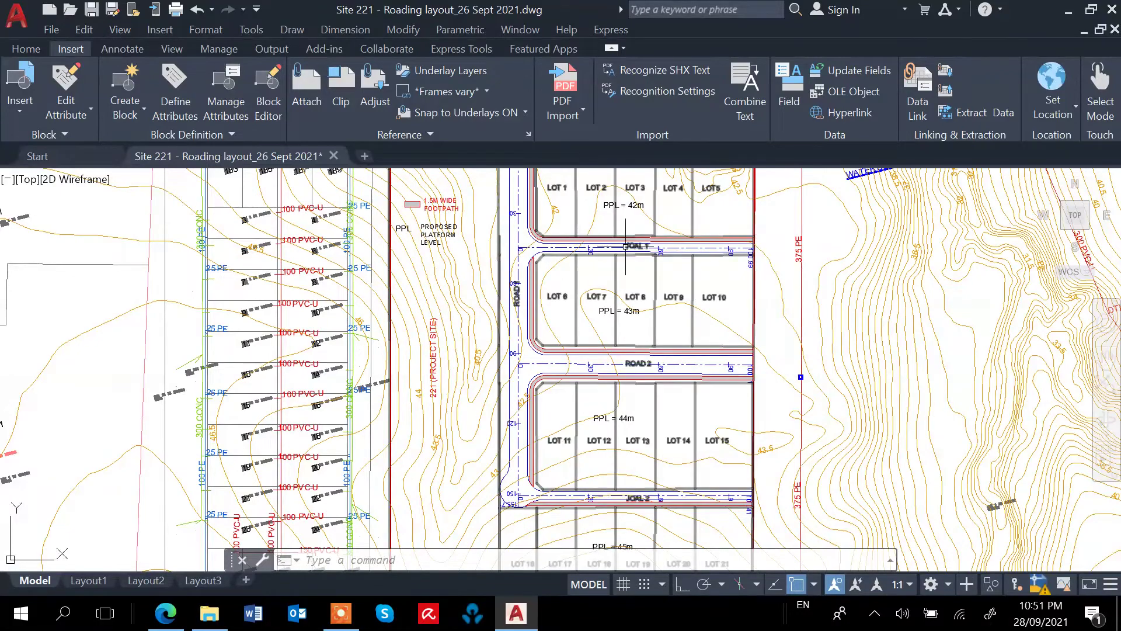
# Step: Inspect the Joal 1, Road 2 and Joal 2 centrelines against the contours, and Road 1's junction with the existing road
pyautogui.scroll(4, 625, 246)
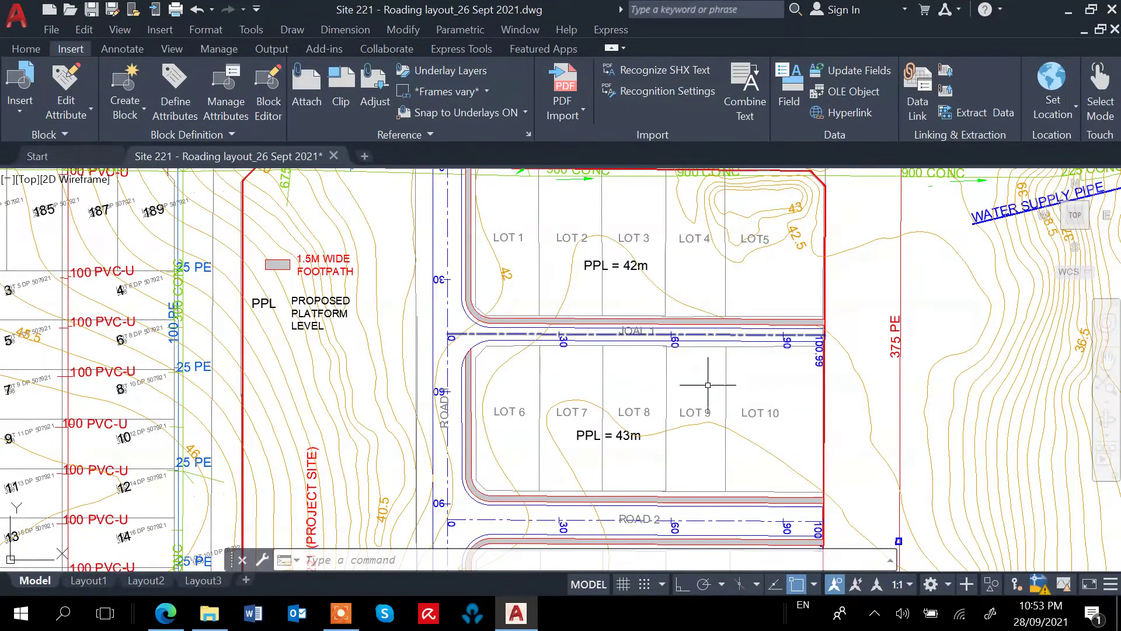
pyautogui.moveTo(723, 437)
pyautogui.mouseDown(button='middle')
pyautogui.moveTo(719, 303)
pyautogui.moveTo(702, 266)
pyautogui.mouseUp(button='middle')
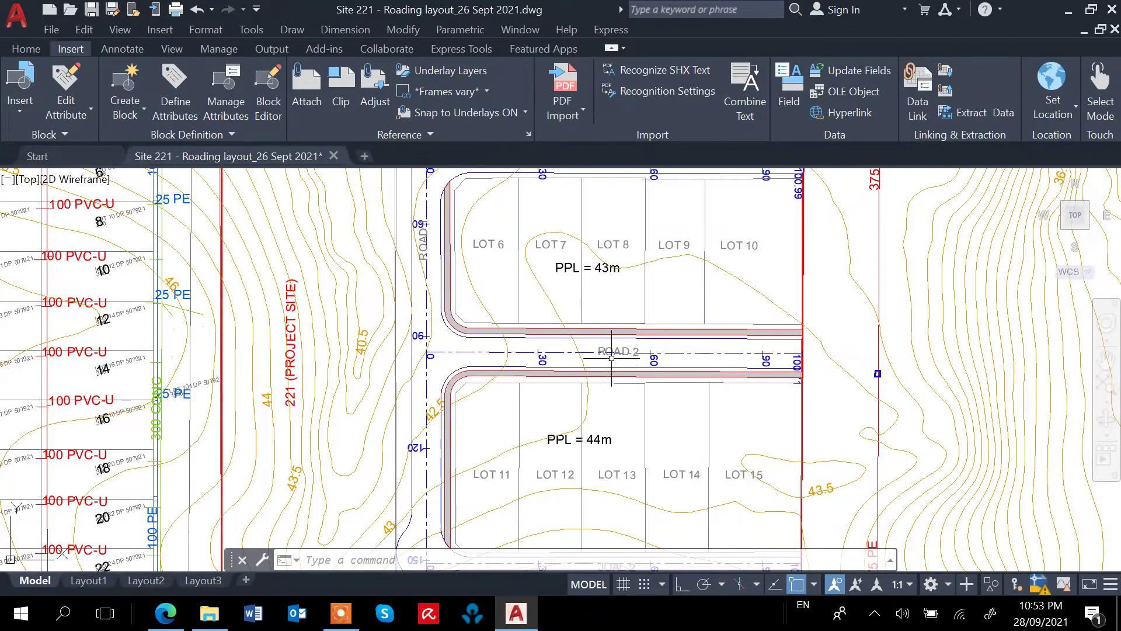
pyautogui.moveTo(647, 429); pyautogui.dragTo(616, 238, button='middle')
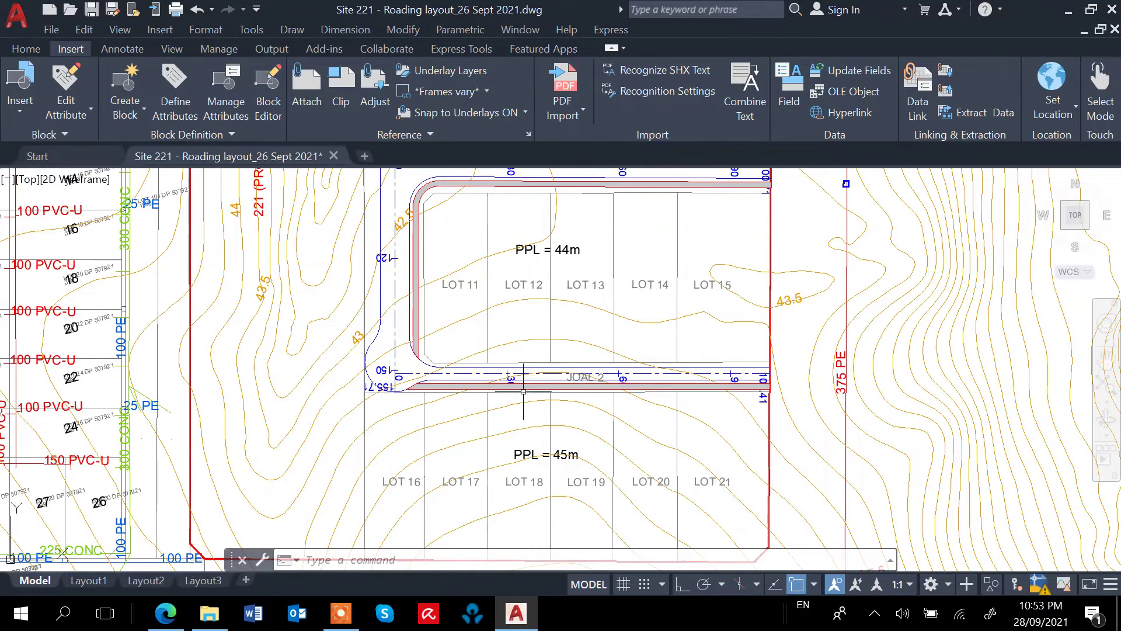
pyautogui.moveTo(400, 330); pyautogui.dragTo(465, 485, button='middle')
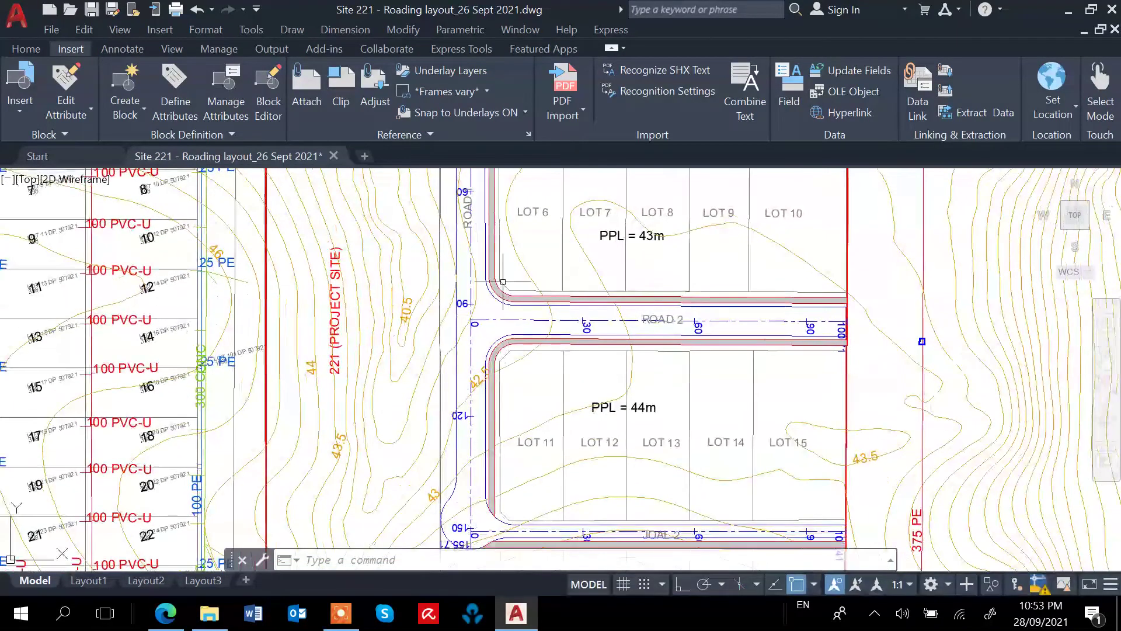
pyautogui.moveTo(461, 193); pyautogui.dragTo(480, 472, button='middle')
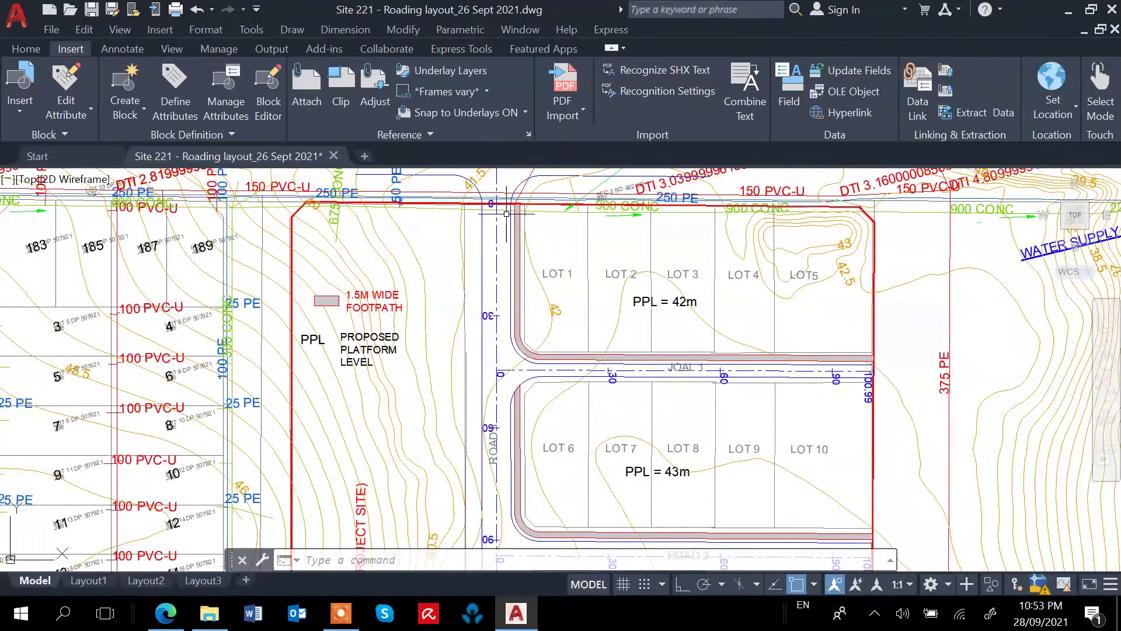
pyautogui.scroll(2, 492, 198)
pyautogui.scroll(2, 493, 201)
pyautogui.moveTo(520, 291); pyautogui.dragTo(513, 368, button='middle')
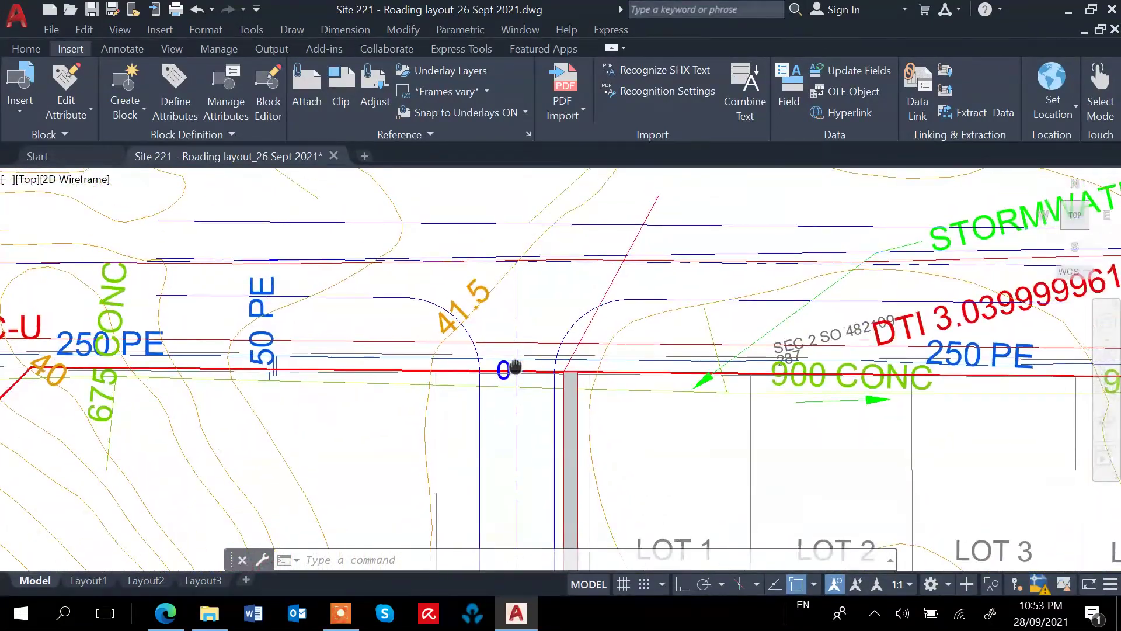
pyautogui.moveTo(521, 268); pyautogui.dragTo(542, 290, button='middle')
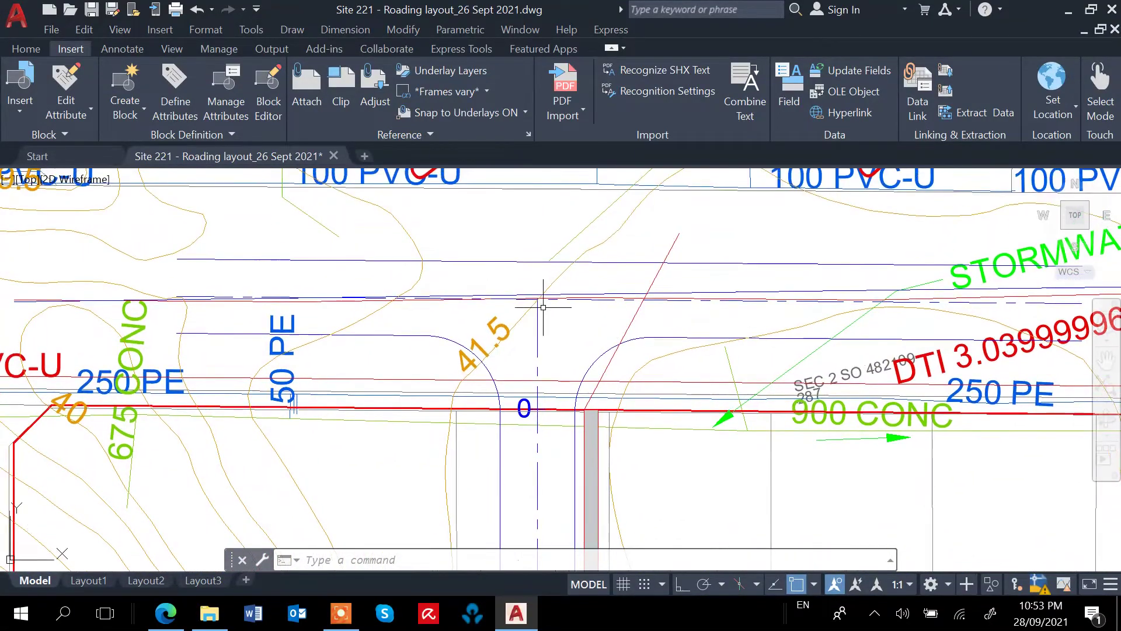
# Step: Trace the Road 1 centreline from chainage 0 to its end and examine its intersection with Joal 2
pyautogui.scroll(-2, 536, 278)
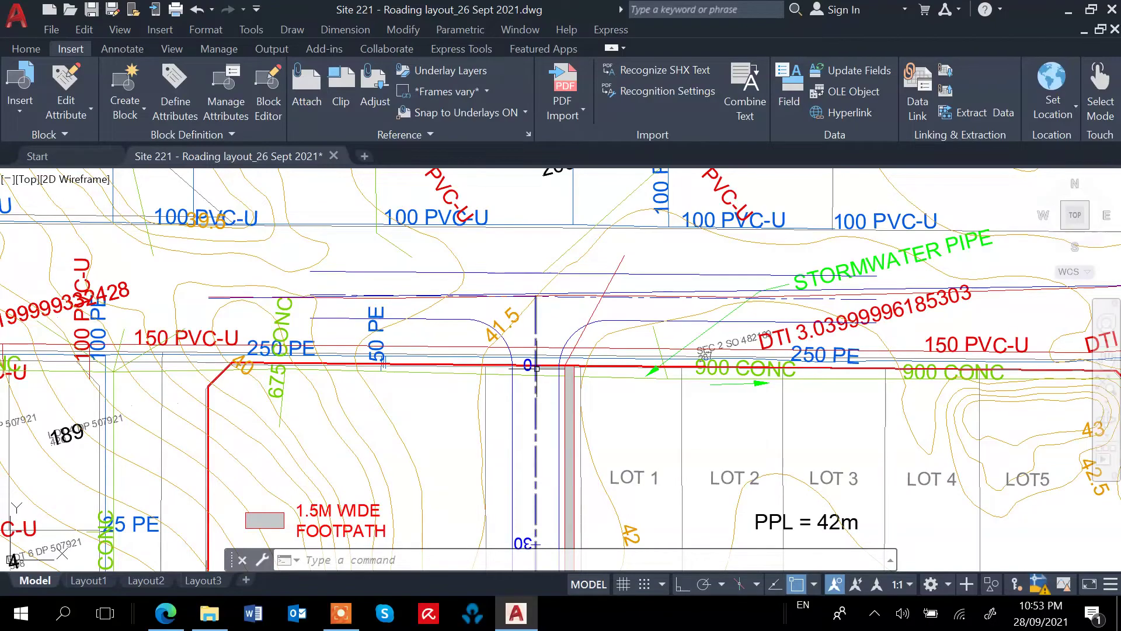
pyautogui.scroll(-2, 535, 367)
pyautogui.moveTo(535, 430)
pyautogui.mouseDown(button='middle')
pyautogui.moveTo(509, 250)
pyautogui.moveTo(493, 231)
pyautogui.mouseUp(button='middle')
pyautogui.moveTo(489, 488); pyautogui.dragTo(510, 314, button='middle')
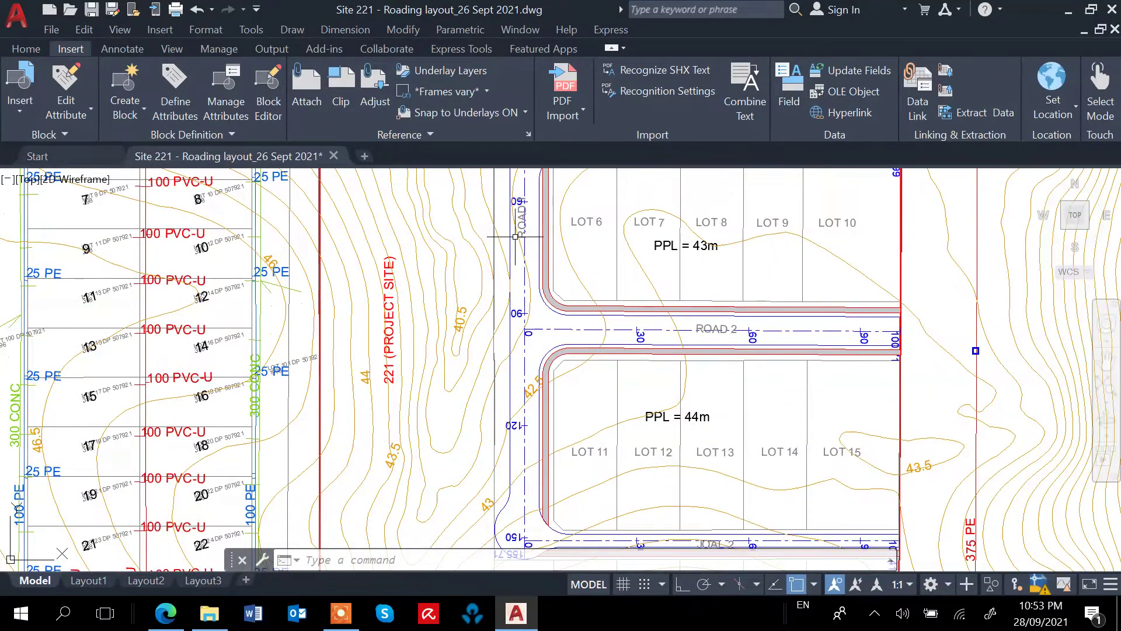
pyautogui.moveTo(532, 476); pyautogui.dragTo(543, 329, button='middle')
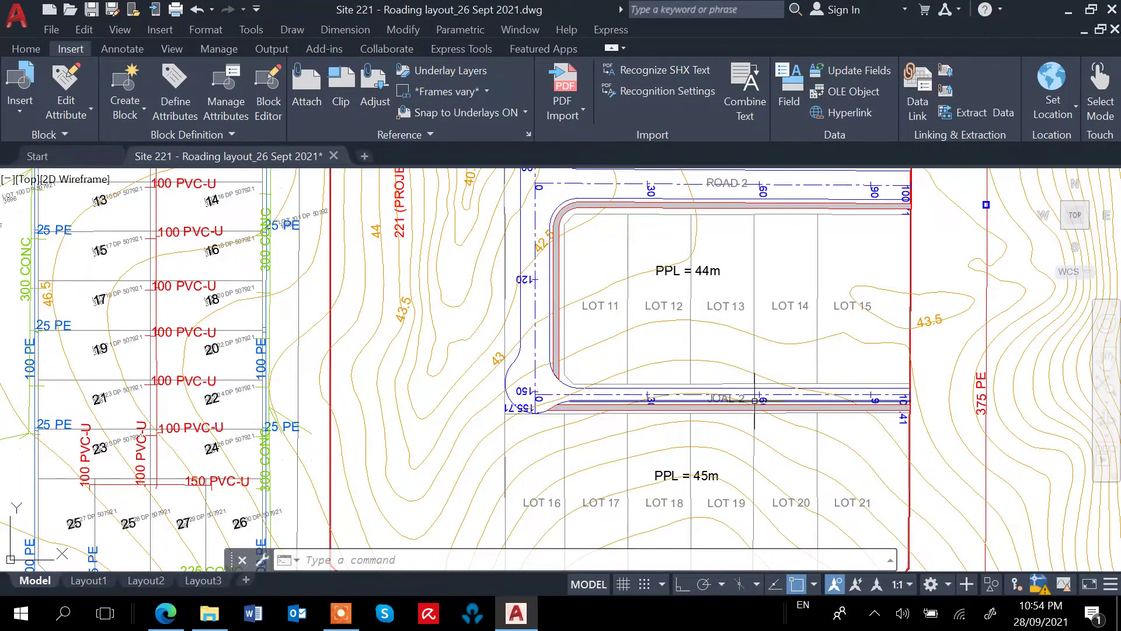
pyautogui.scroll(2, 561, 413)
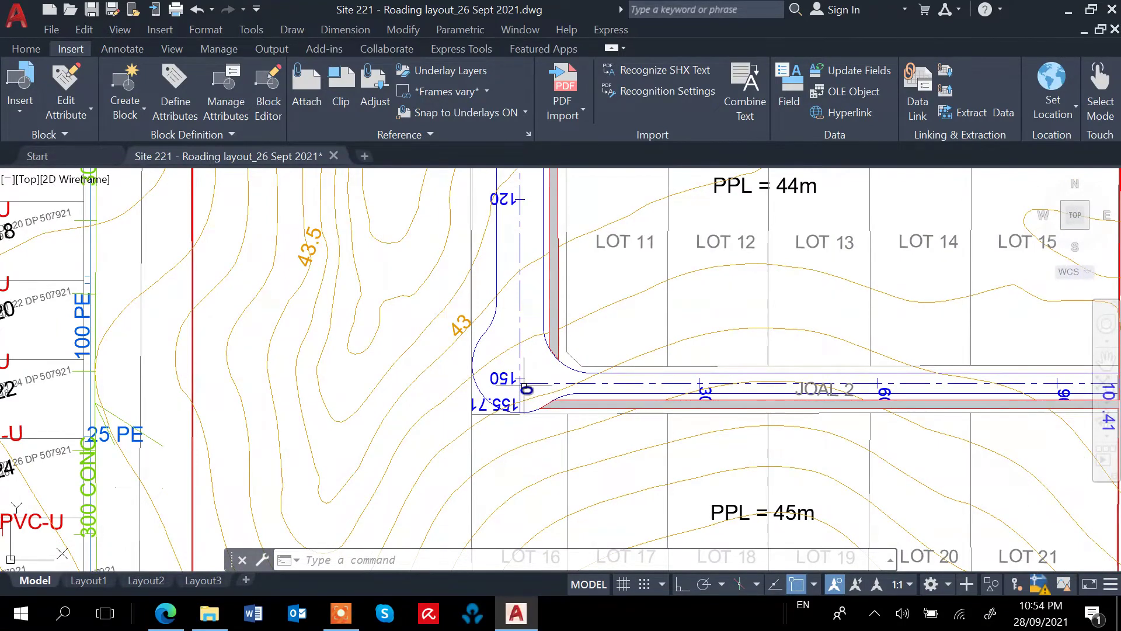
pyautogui.scroll(2, 524, 384)
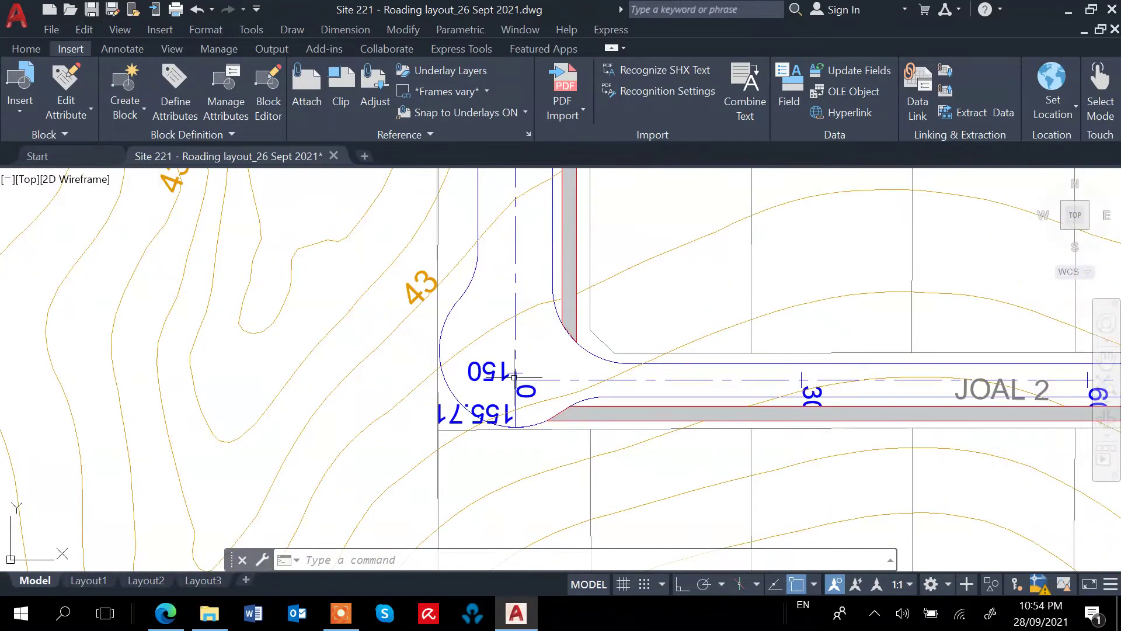
pyautogui.scroll(3, 513, 381)
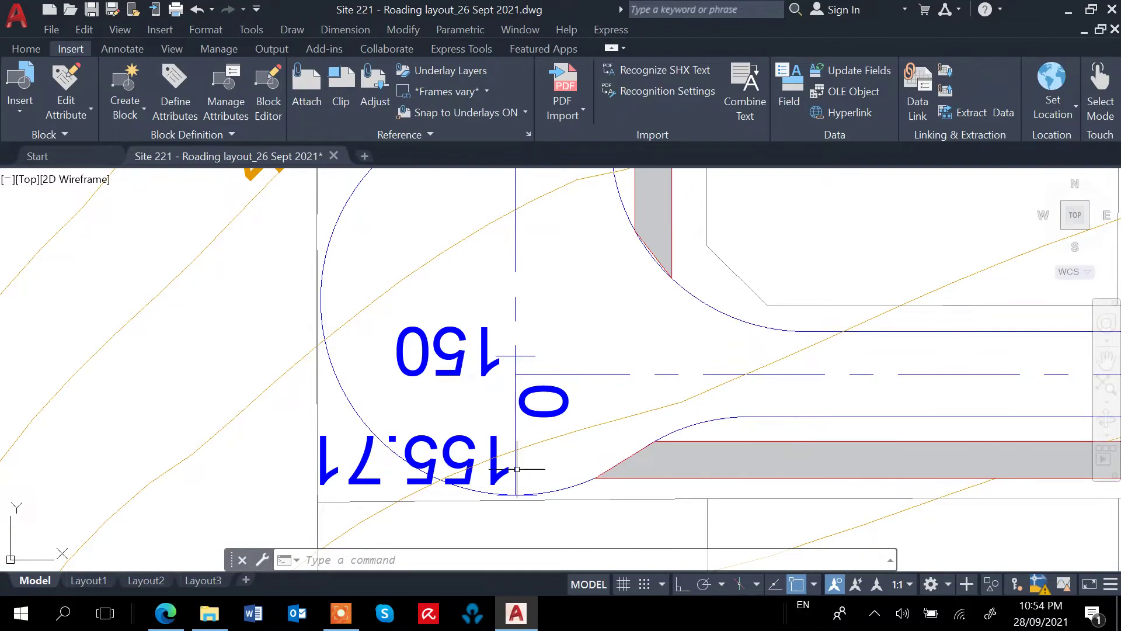
# Step: Examine the road longitudinal sections below the site plans, including their road level, ground level and pegged chainage rows
pyautogui.scroll(-7, 520, 477)
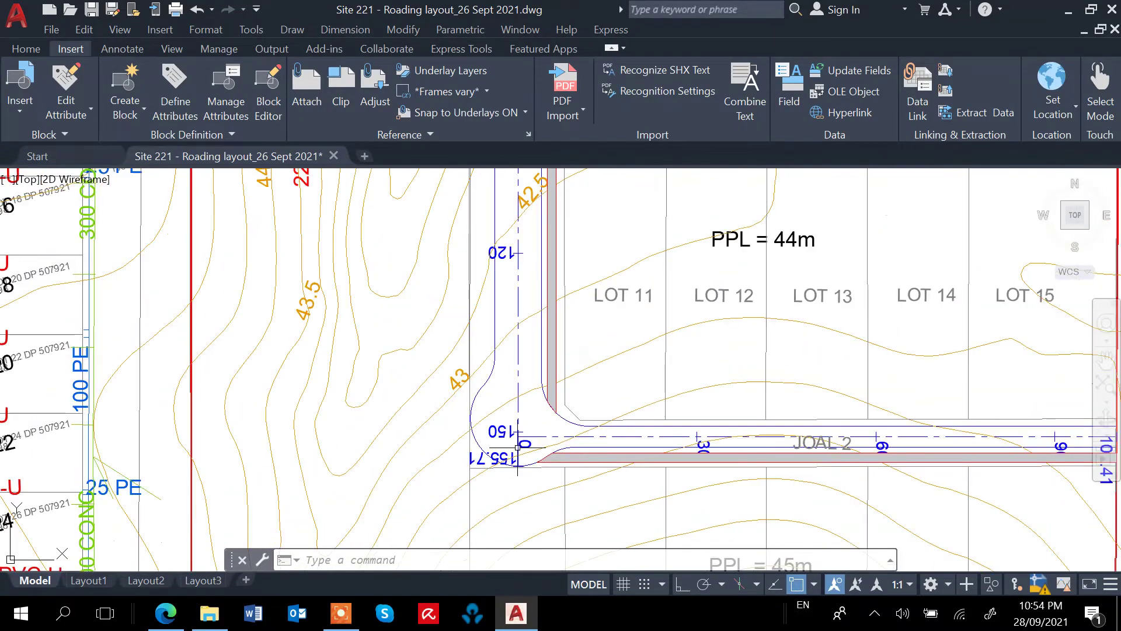
pyautogui.scroll(-4, 519, 441)
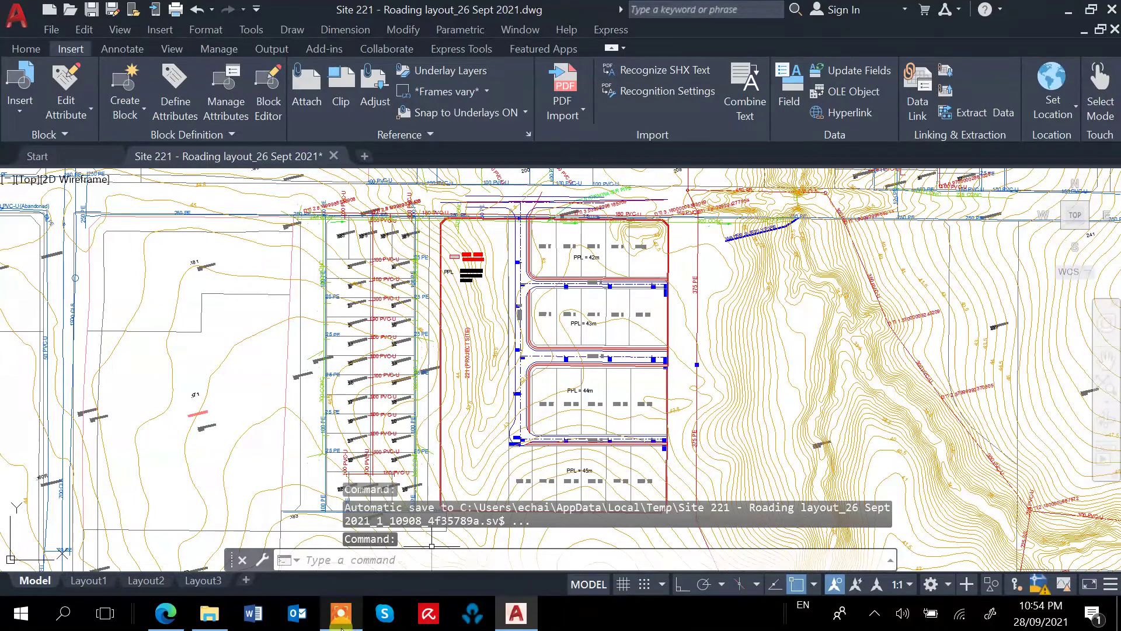
pyautogui.moveTo(336, 624)
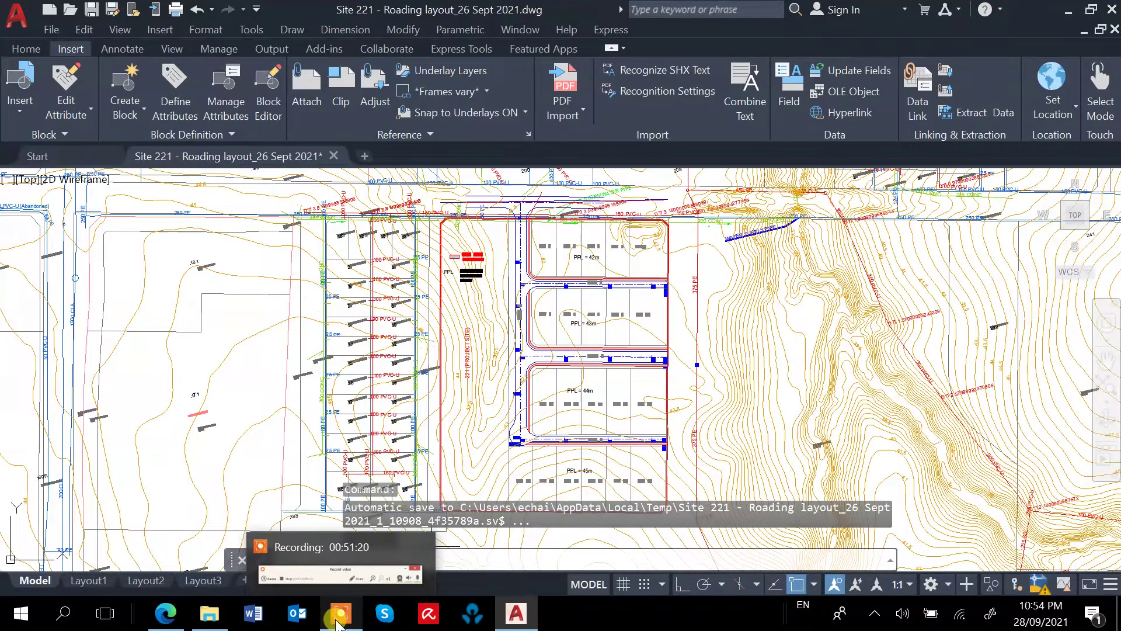
pyautogui.scroll(-8, 479, 288)
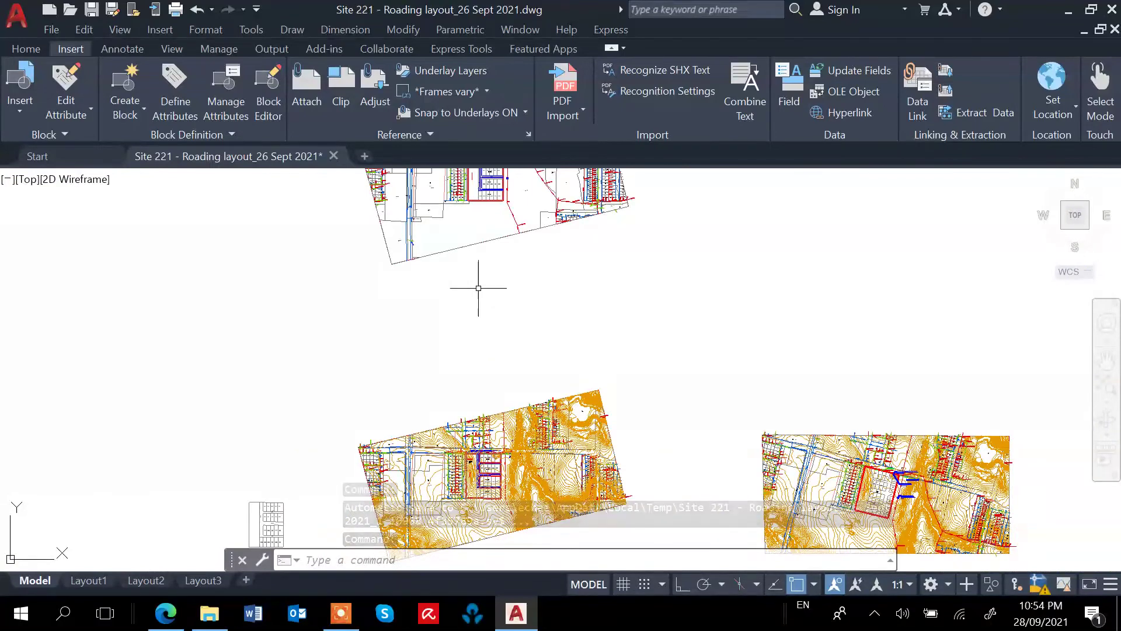
pyautogui.scroll(-4, 568, 417)
pyautogui.scroll(7, 533, 401)
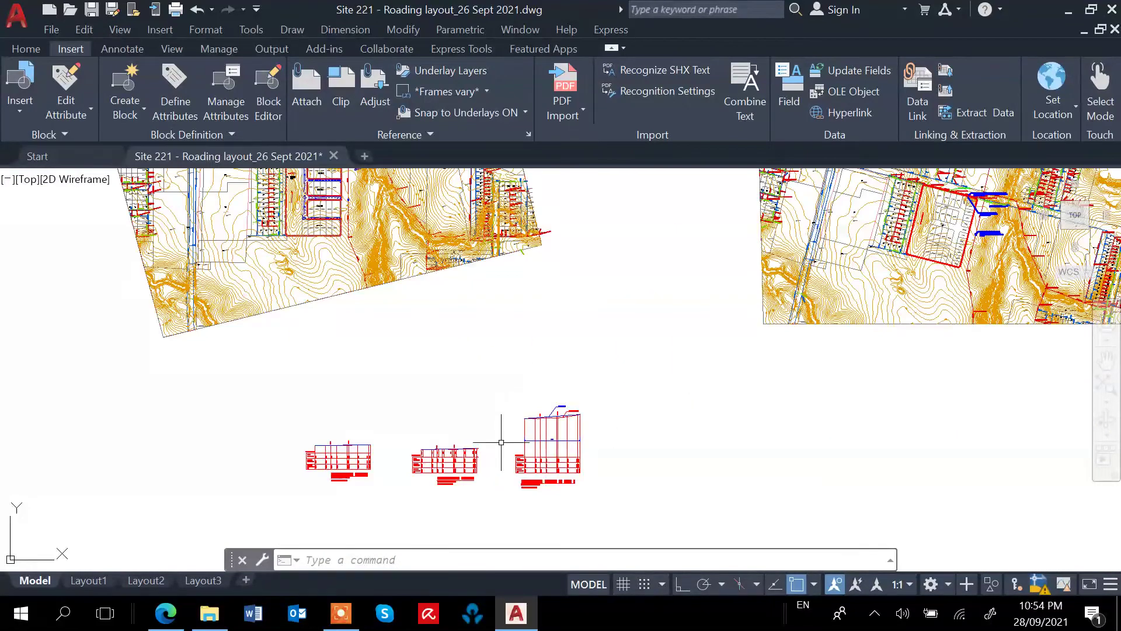
pyautogui.scroll(2, 501, 442)
pyautogui.scroll(3, 364, 479)
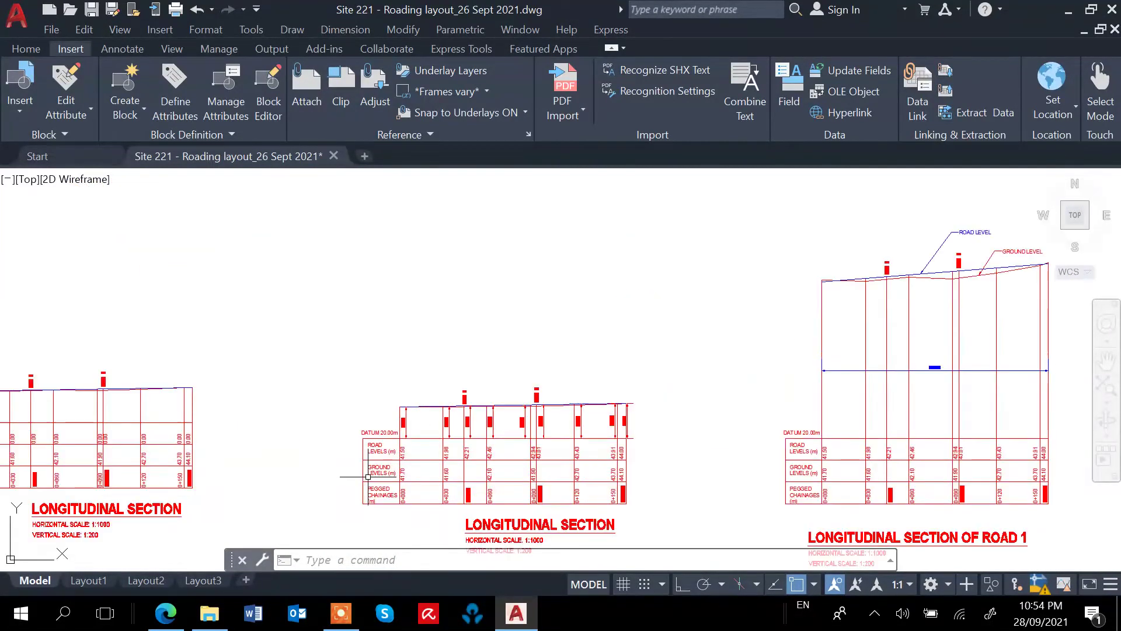
pyautogui.moveTo(241, 452); pyautogui.dragTo(532, 450, button='middle')
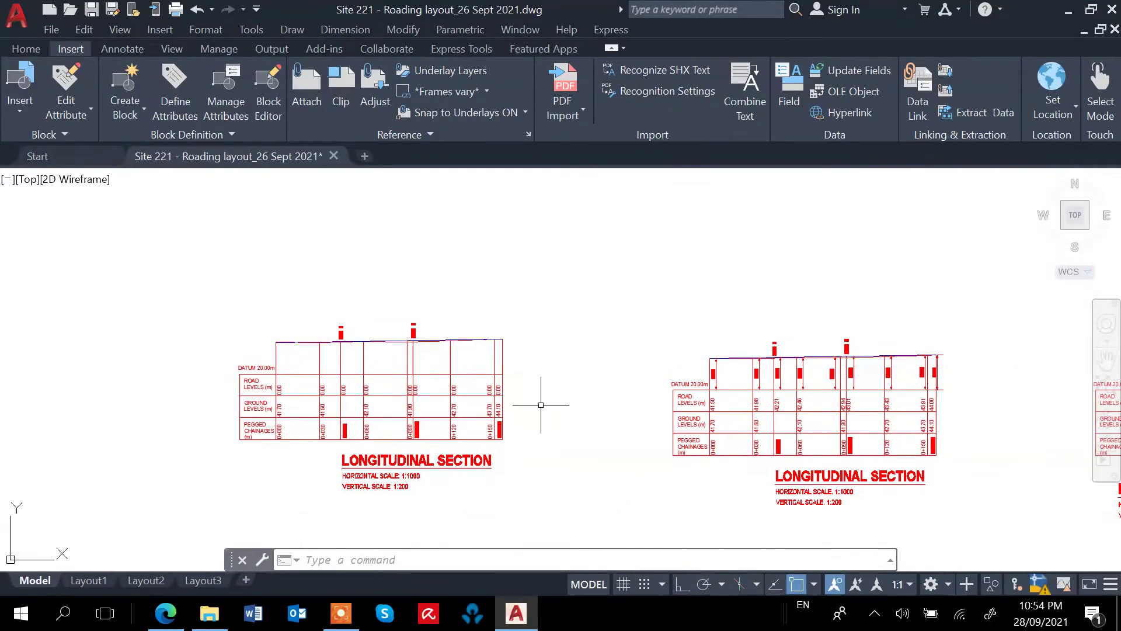
pyautogui.scroll(2, 493, 436)
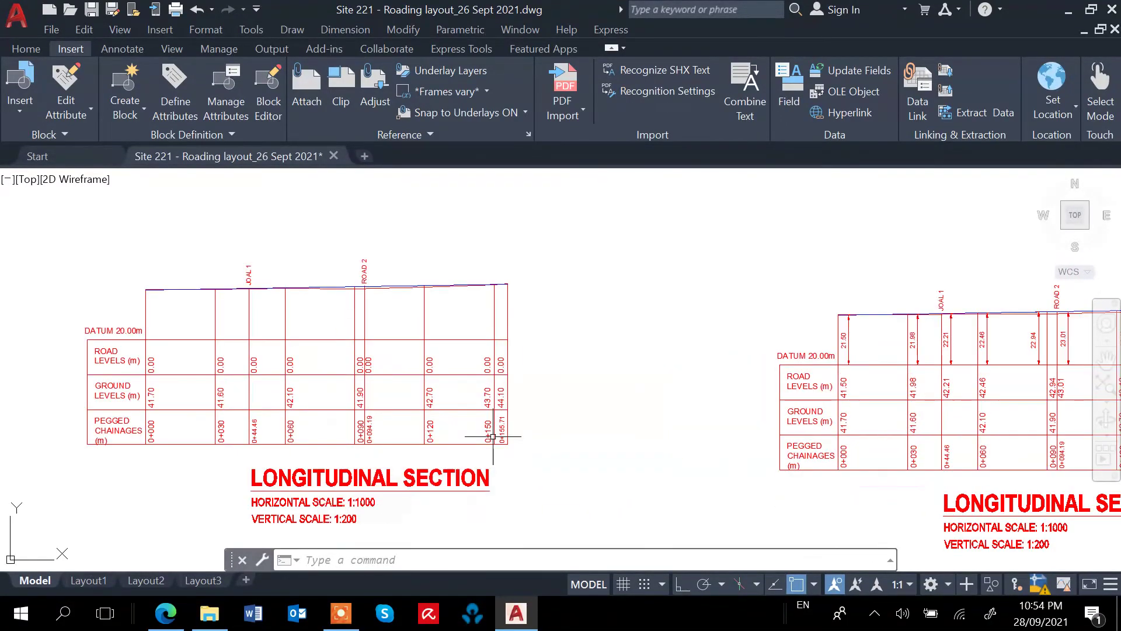
# Step: Inspect the Road 1 centreline on the contoured roading plan, from Joal 1 and Road 2 back to chainage 0
pyautogui.scroll(-8, 555, 358)
pyautogui.scroll(6, 502, 346)
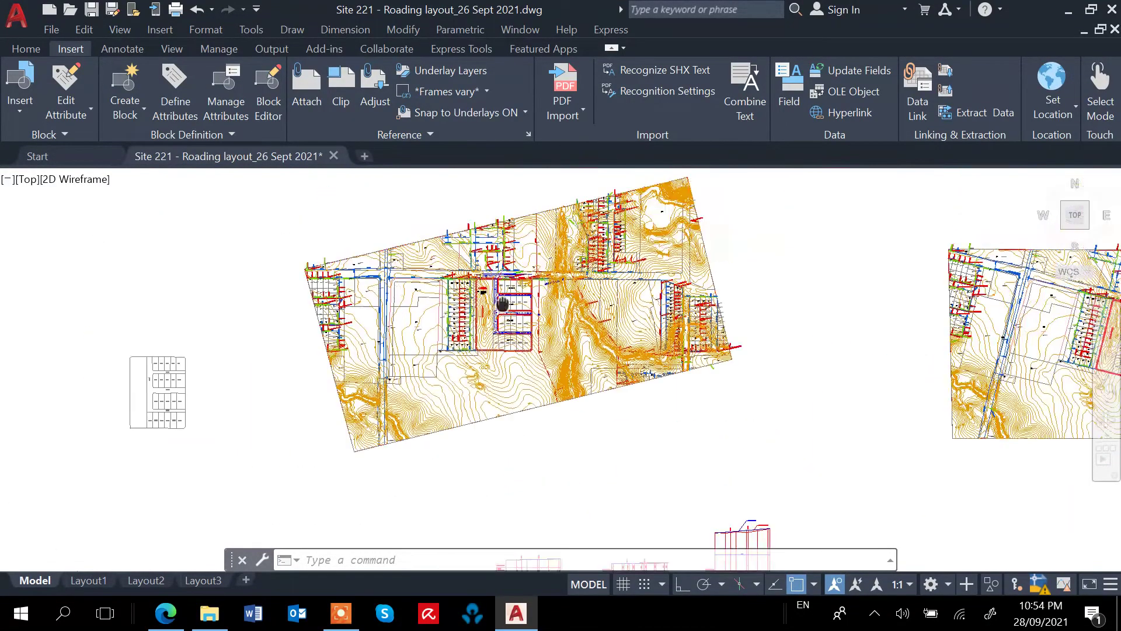
pyautogui.scroll(4, 502, 346)
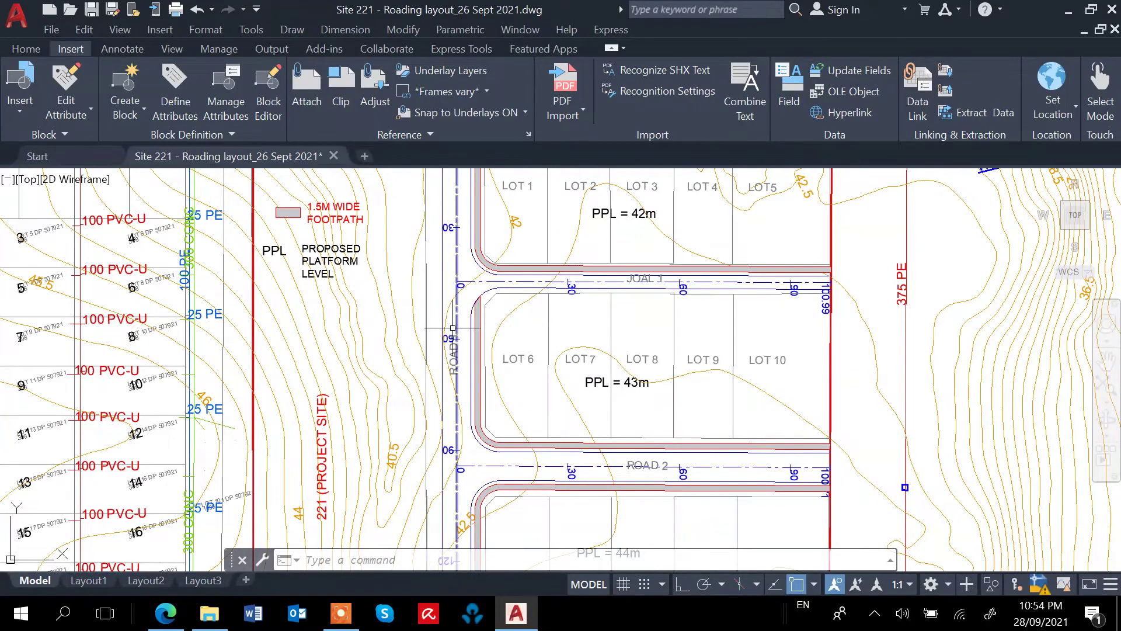
pyautogui.scroll(2, 465, 377)
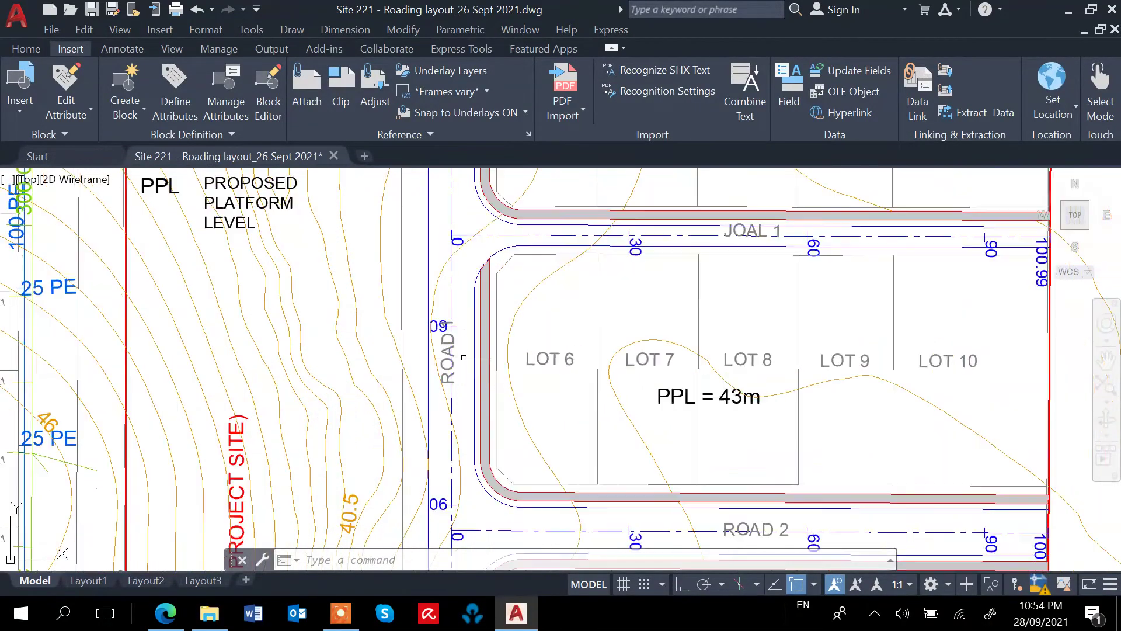
pyautogui.scroll(-6, 460, 299)
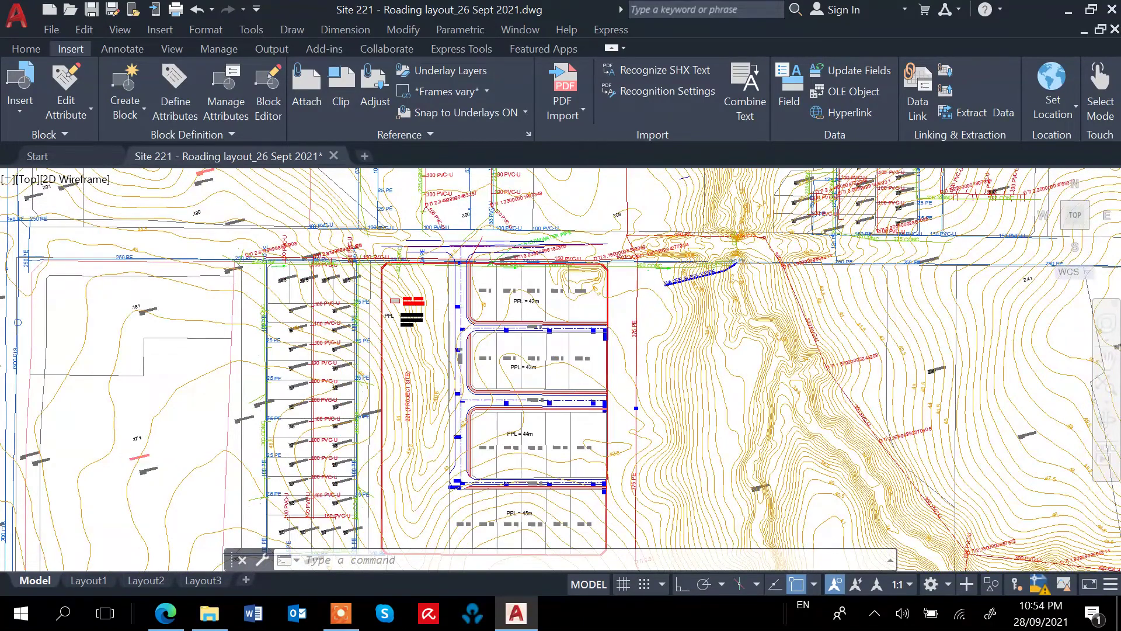
pyautogui.scroll(4, 460, 299)
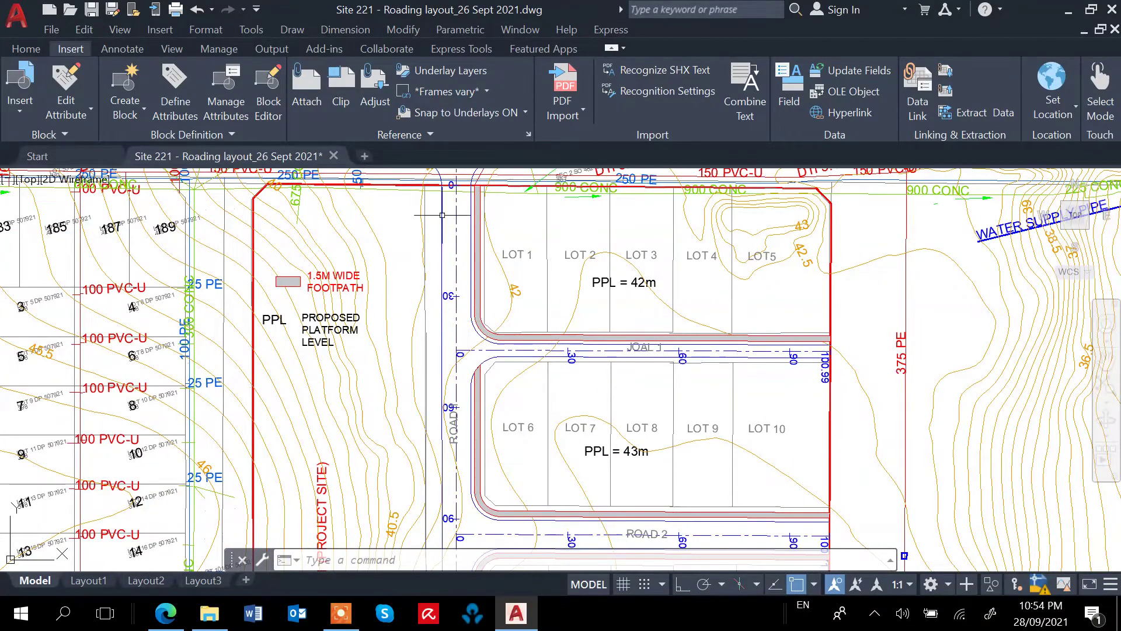
pyautogui.scroll(2, 456, 188)
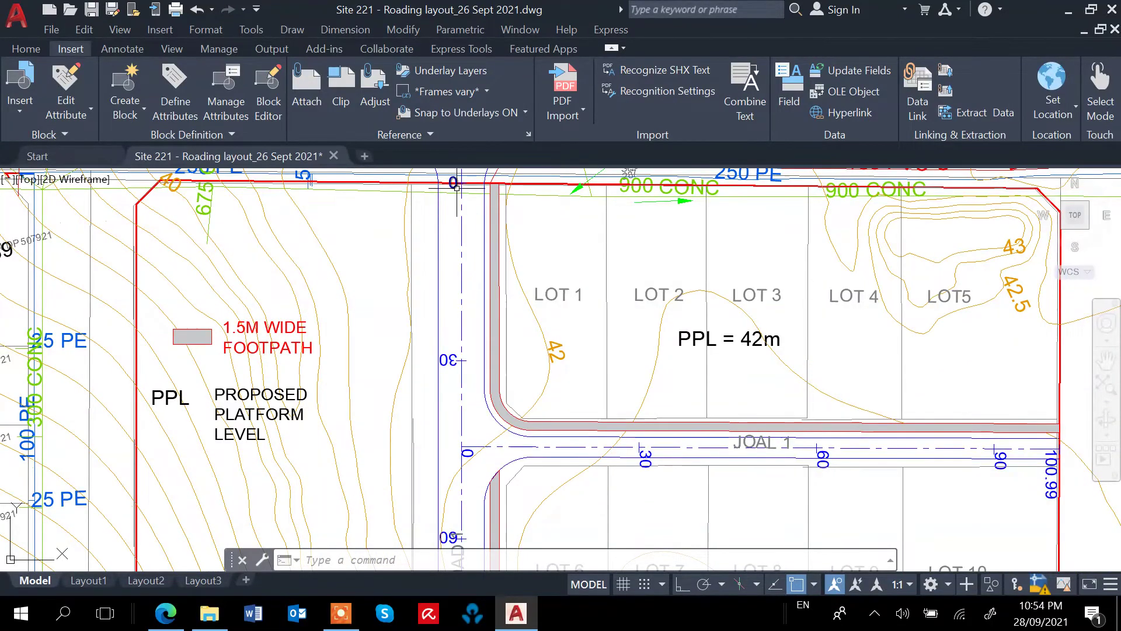
pyautogui.moveTo(457, 187)
pyautogui.scroll(-4, 462, 302)
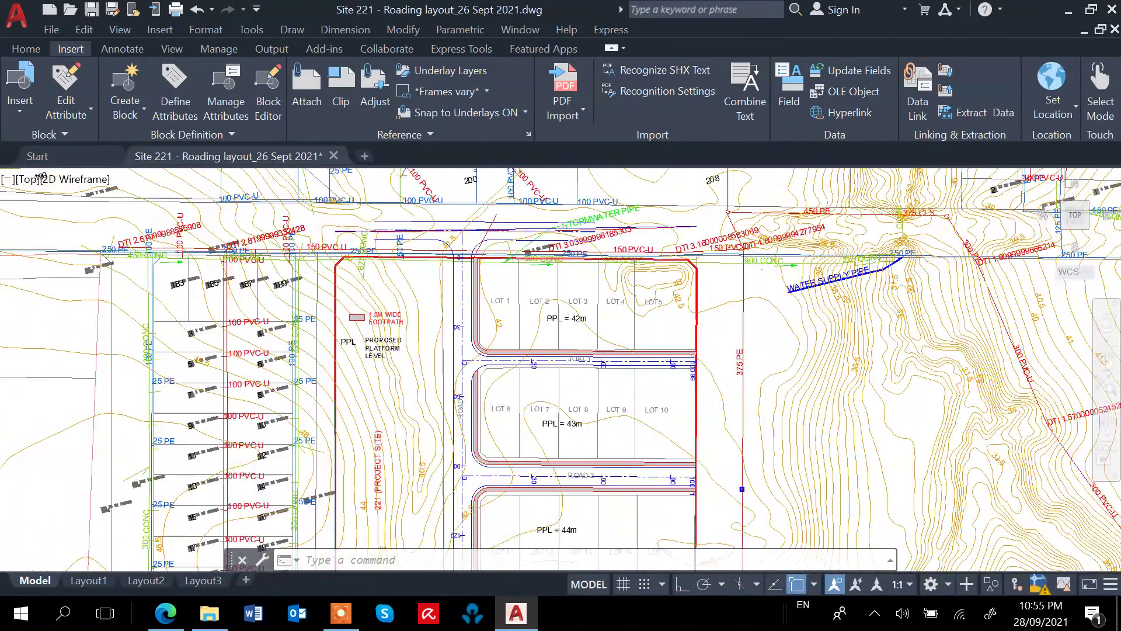
# Step: Review the ground levels and pegged chainages in the longitudinal section that has blank road levels
pyautogui.scroll(-5, 427, 355)
pyautogui.moveTo(286, 443); pyautogui.dragTo(525, 221, button='middle')
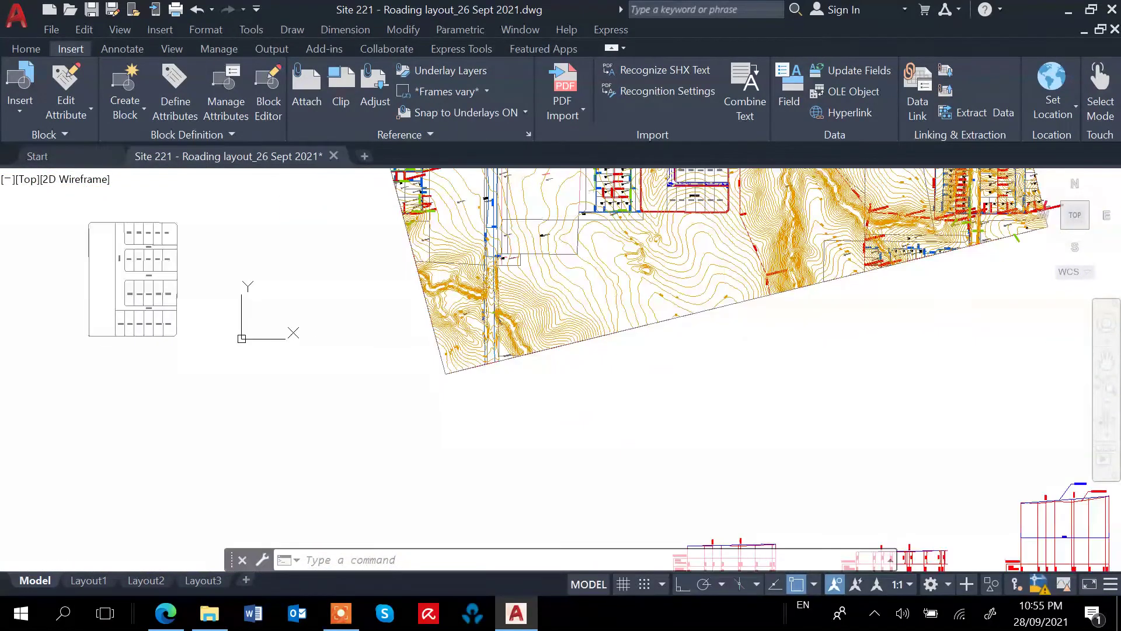
pyautogui.scroll(-3, 268, 373)
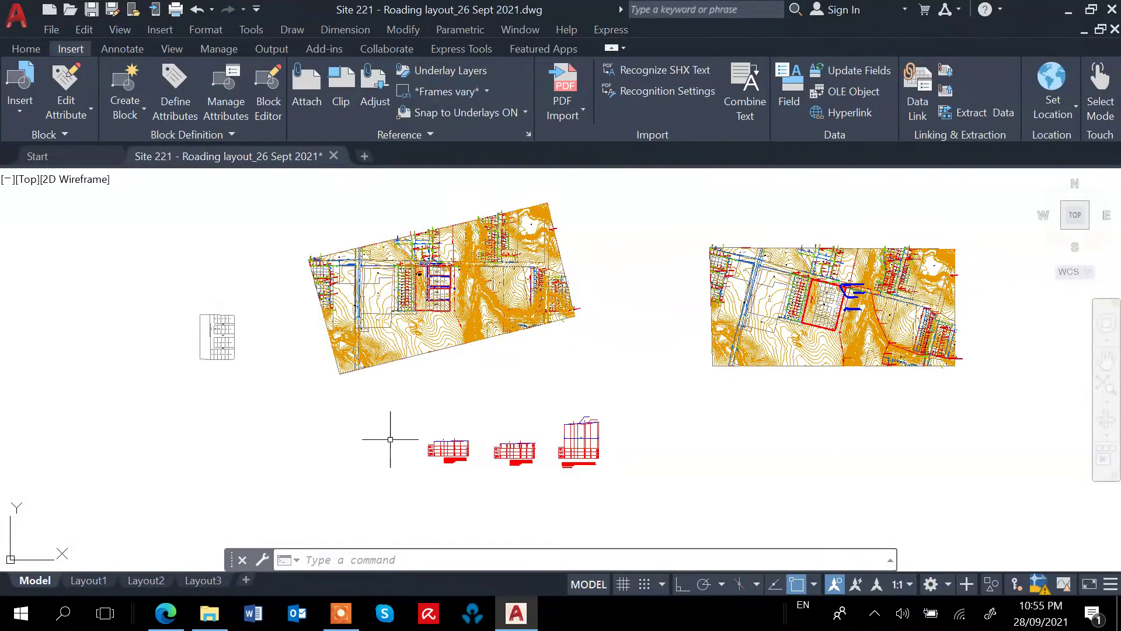
pyautogui.scroll(-3, 327, 435)
pyautogui.scroll(5, 315, 434)
pyautogui.scroll(10, 353, 439)
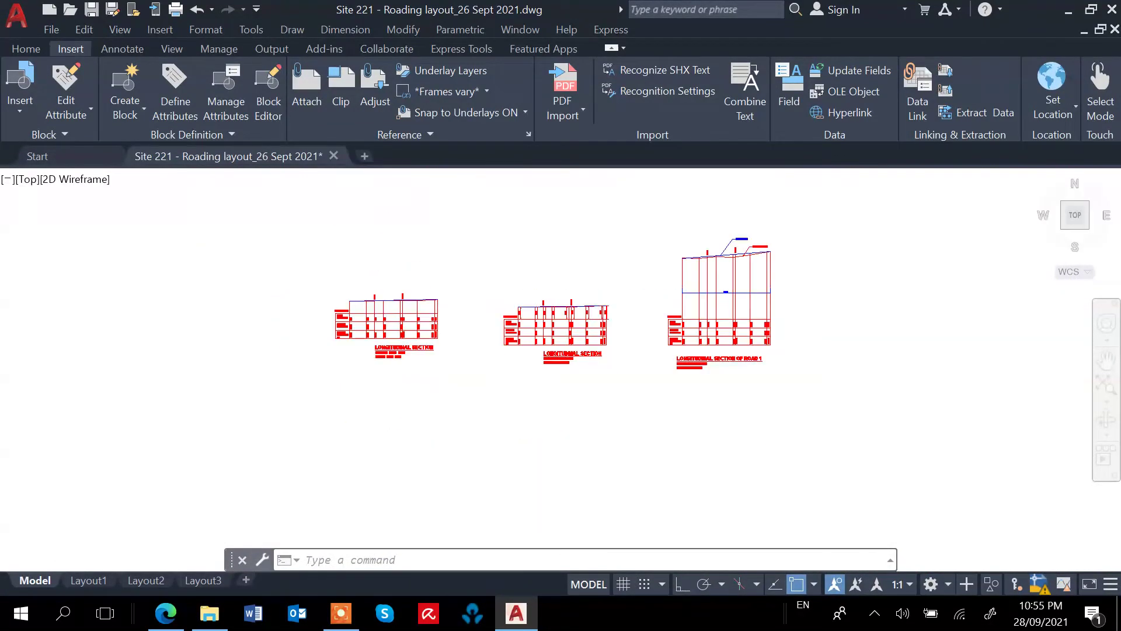
pyautogui.moveTo(412, 300); pyautogui.dragTo(387, 509, button='middle')
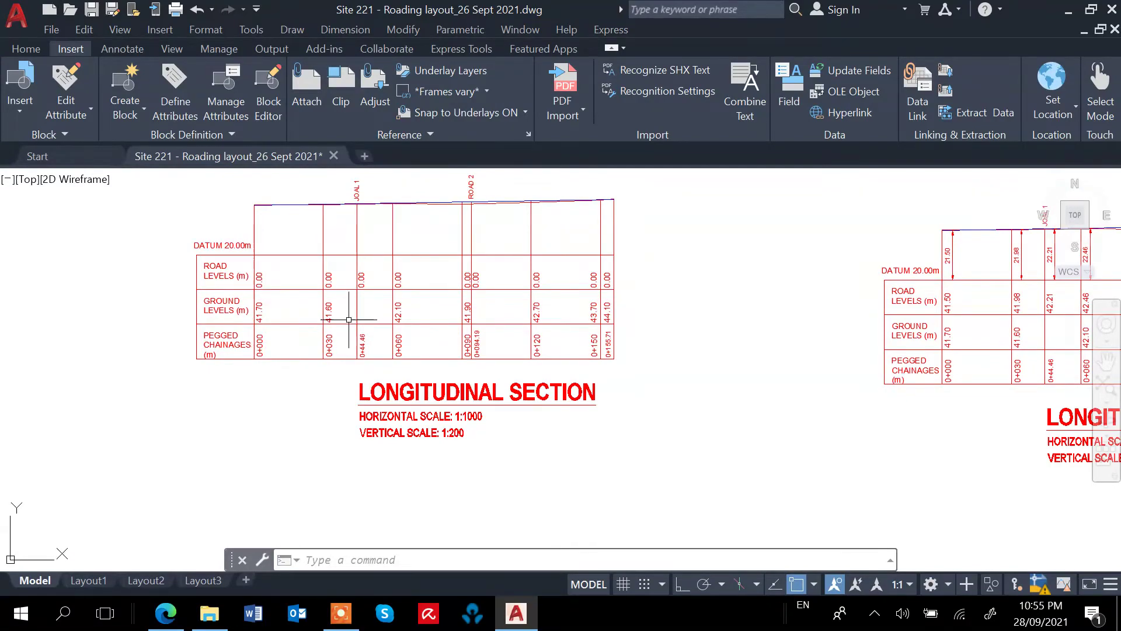
# Step: Compare the roading layout copies with and without contours, and locate the start of Road 1 on the contoured plan
pyautogui.scroll(-12, 348, 320)
pyautogui.moveTo(383, 289); pyautogui.dragTo(383, 426, button='middle')
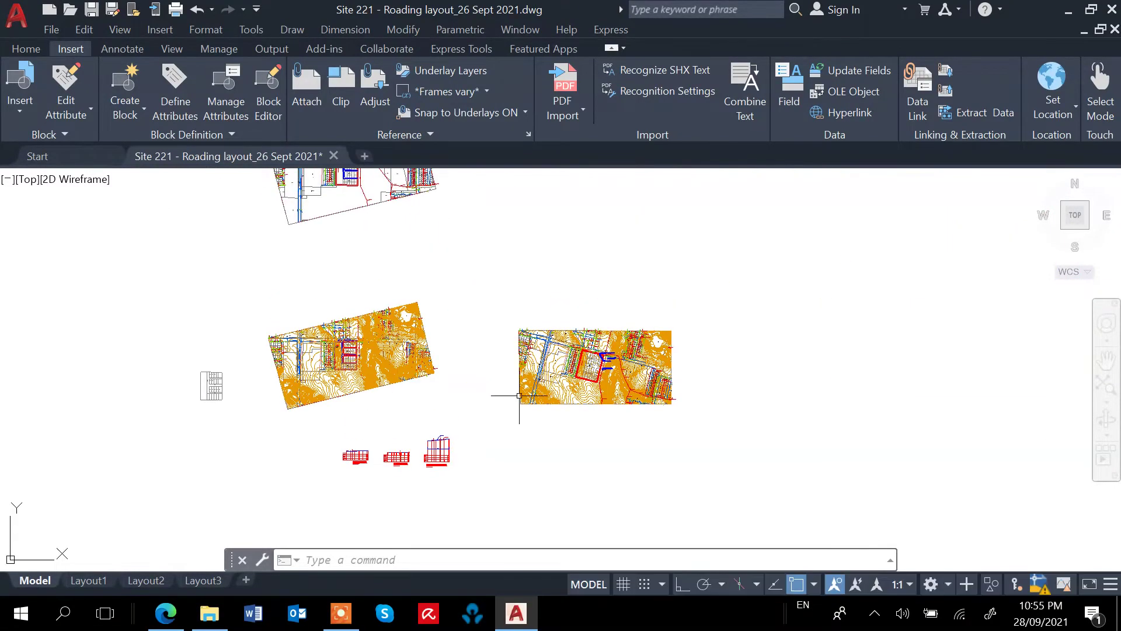
pyautogui.scroll(6, 347, 343)
pyautogui.scroll(6, 361, 271)
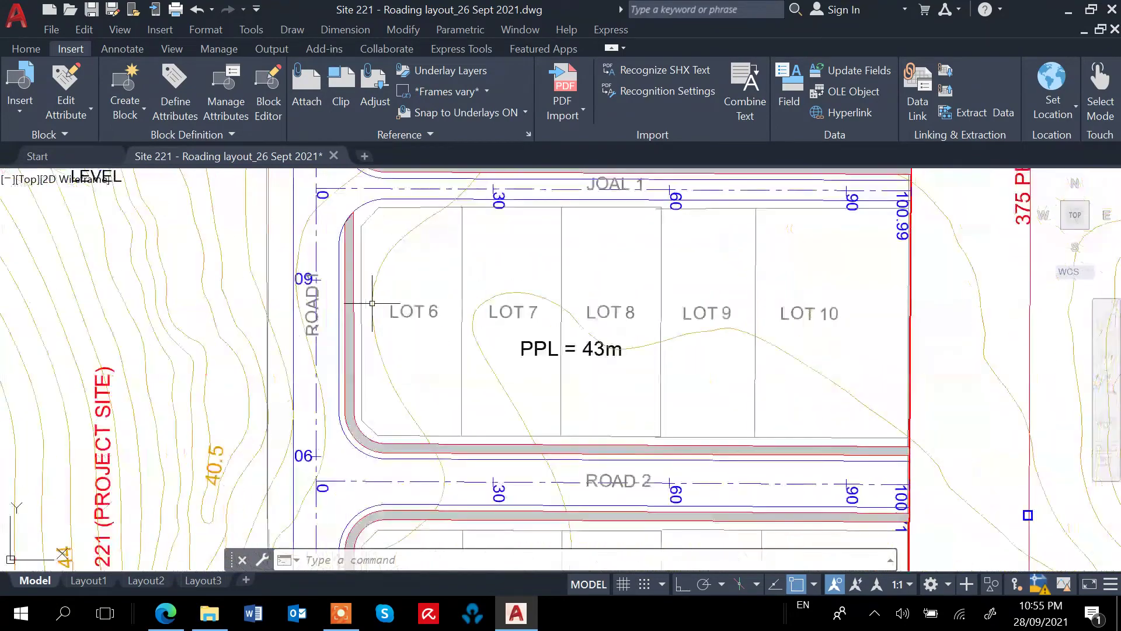
pyautogui.scroll(-10, 402, 374)
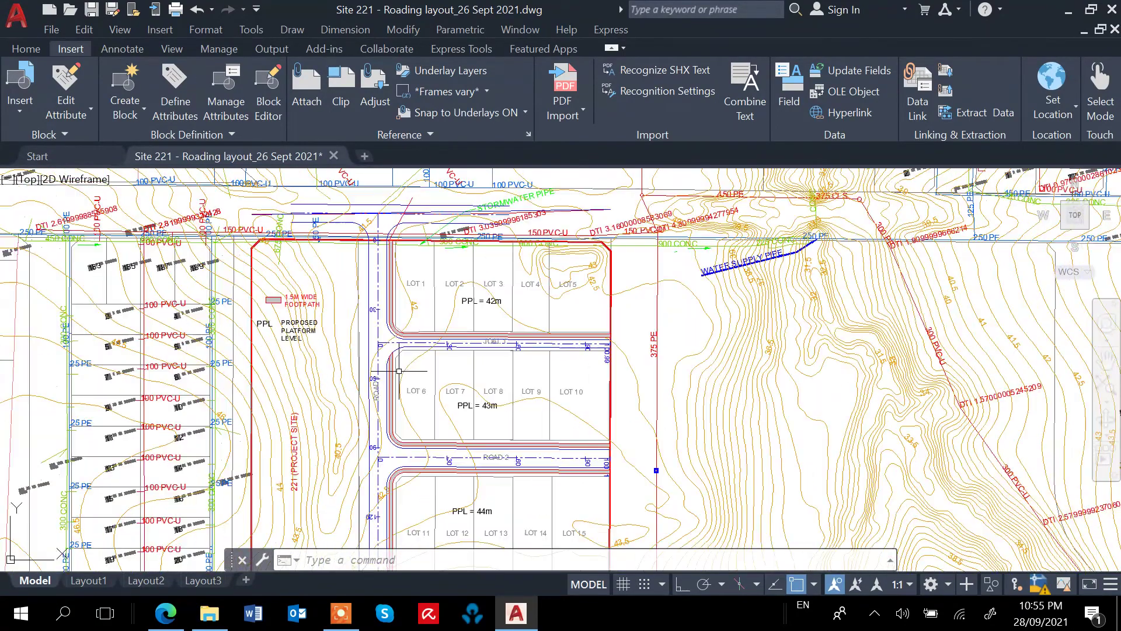
pyautogui.scroll(-5, 413, 333)
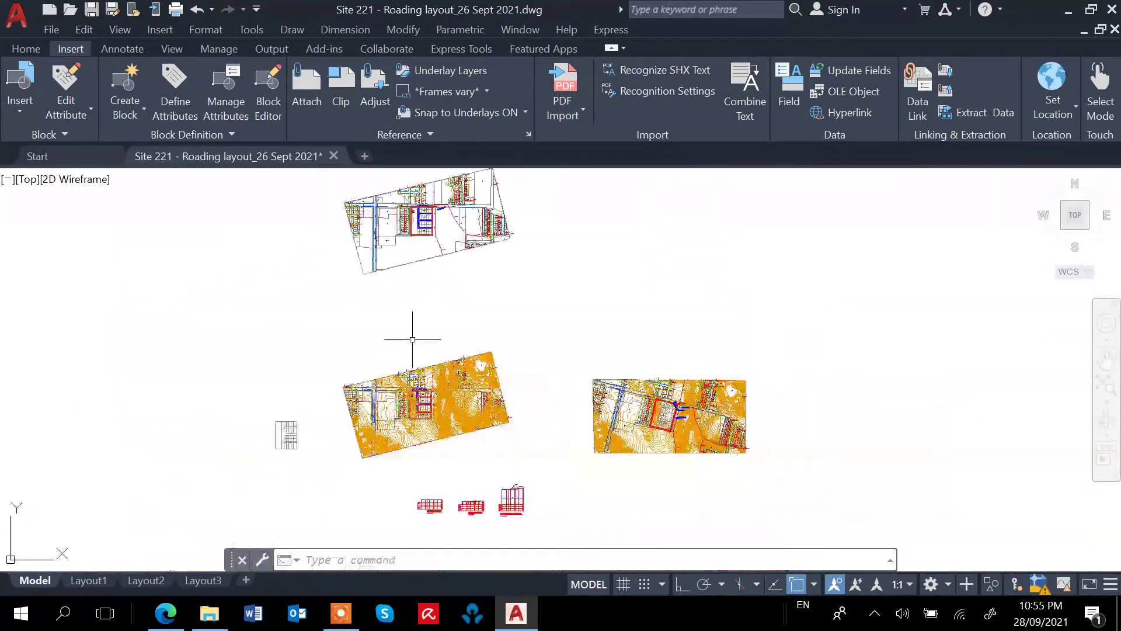
pyautogui.scroll(1, 440, 313)
pyautogui.scroll(10, 411, 289)
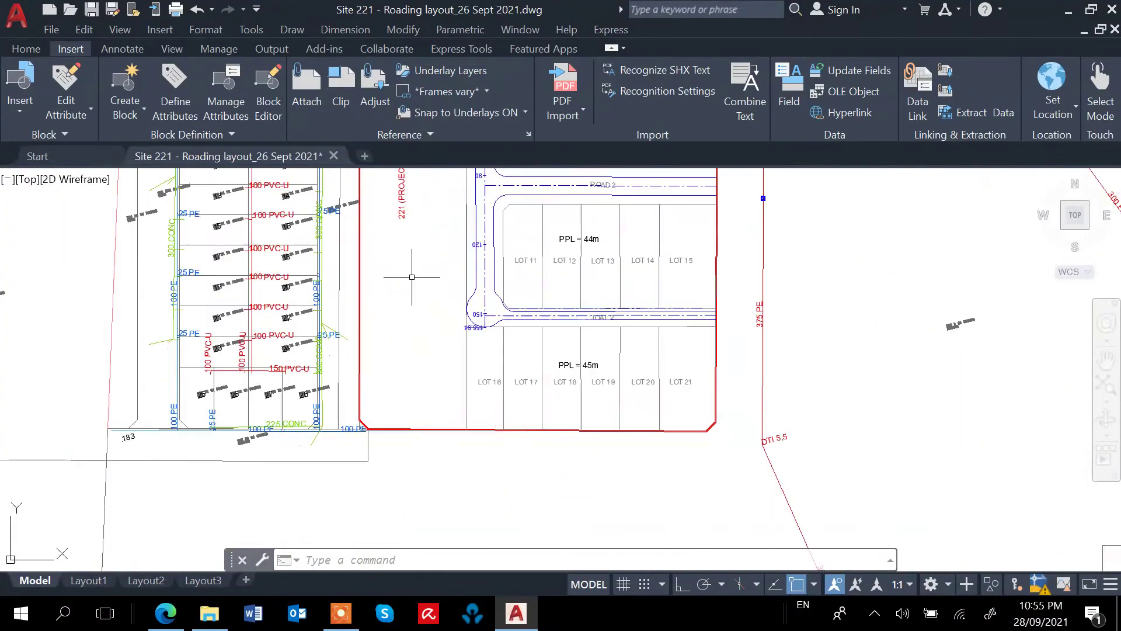
pyautogui.scroll(-10, 489, 246)
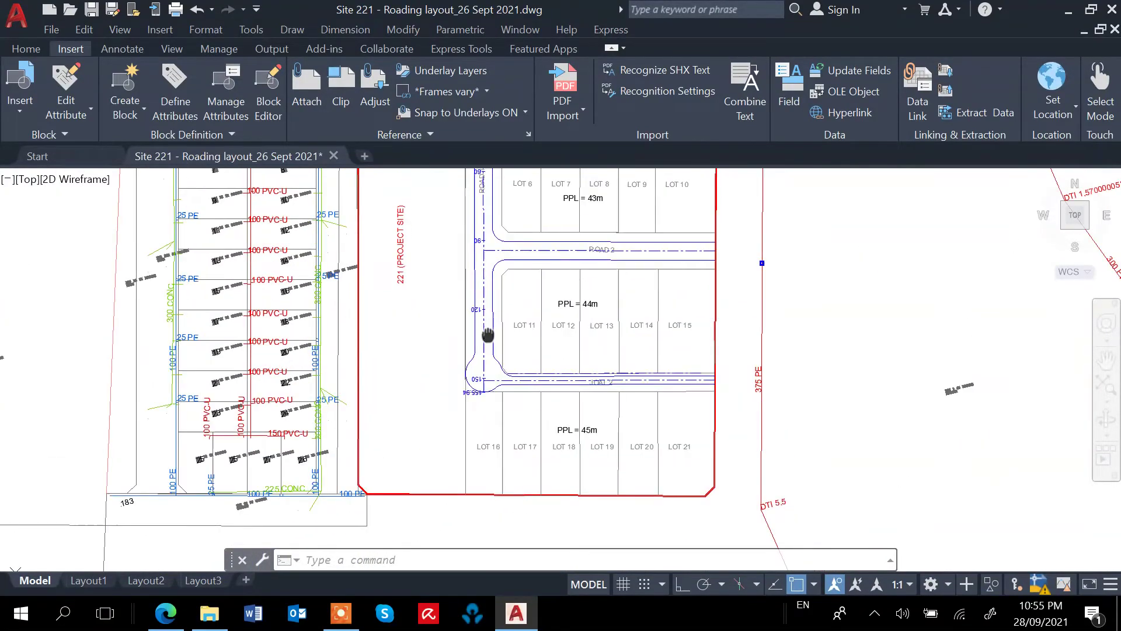
pyautogui.scroll(8, 449, 397)
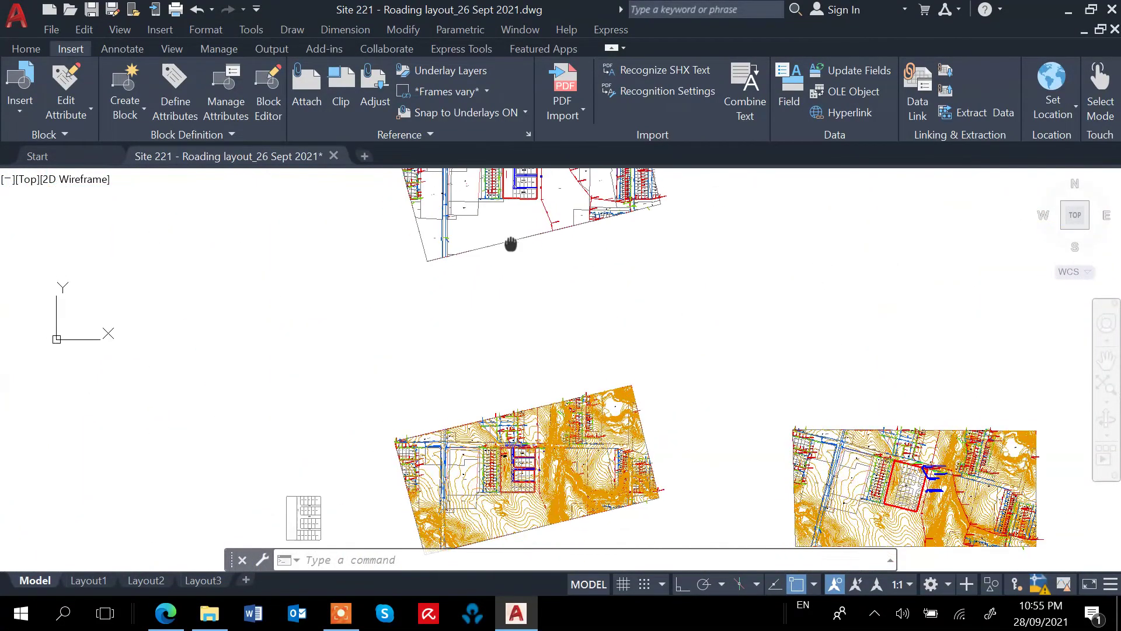
pyautogui.scroll(4, 549, 374)
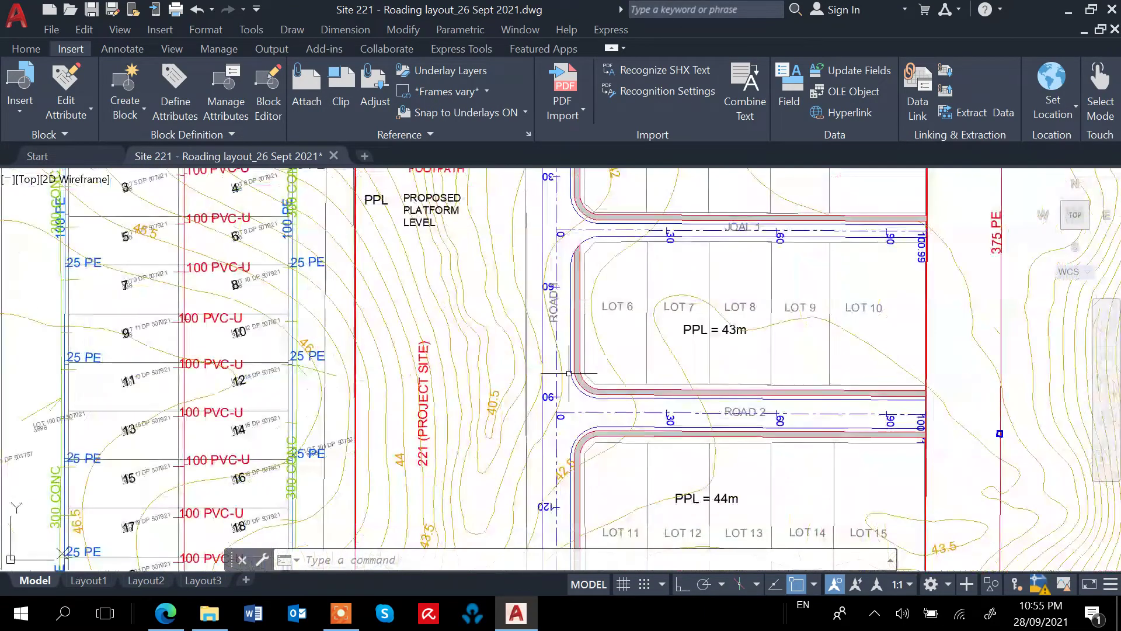
pyautogui.moveTo(584, 387); pyautogui.dragTo(538, 482, button='middle')
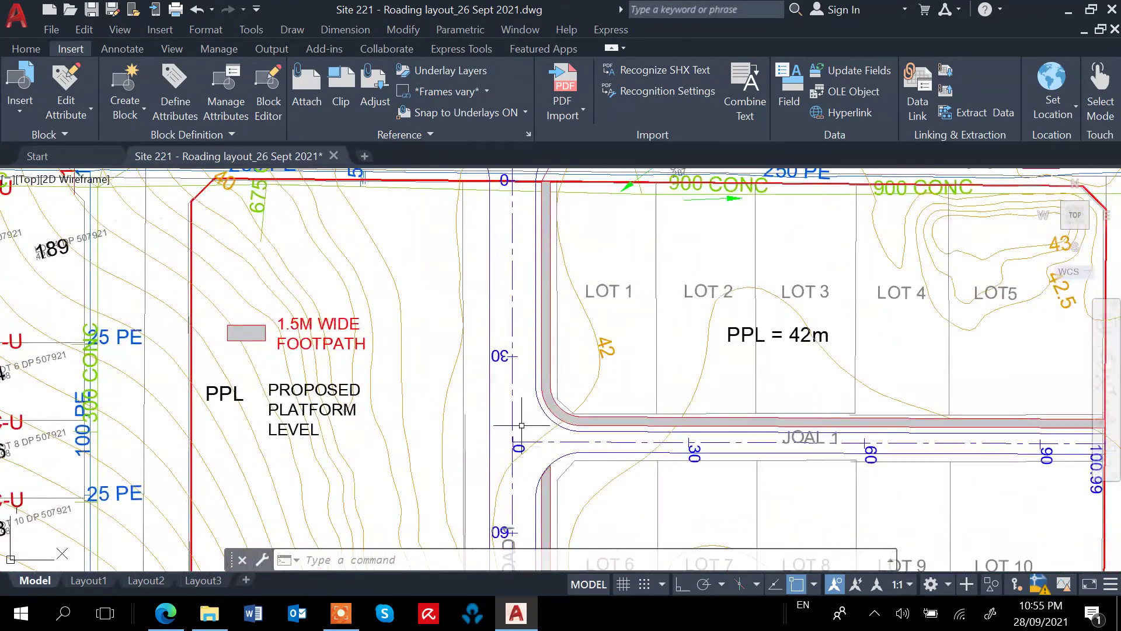
# Step: Inspect the contours crossing the Road 1 centreline from chainage 0 past Joal 1 to chainage 60 on the contoured plan
pyautogui.scroll(2, 539, 268)
pyautogui.moveTo(503, 259); pyautogui.dragTo(506, 429, button='middle')
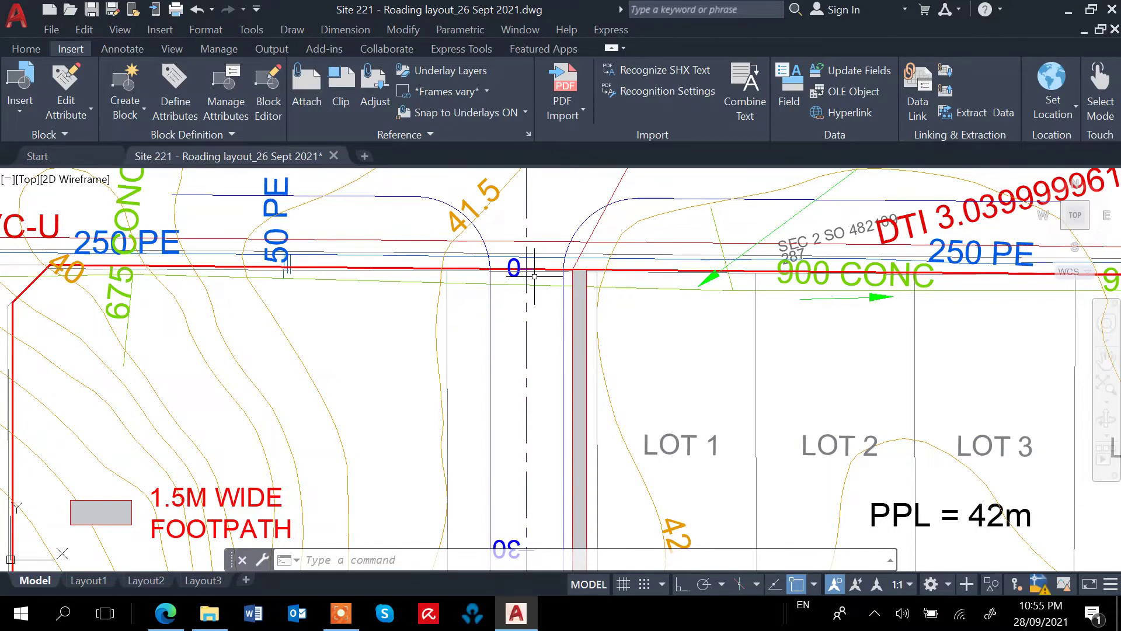
pyautogui.moveTo(533, 450); pyautogui.dragTo(512, 255, button='middle')
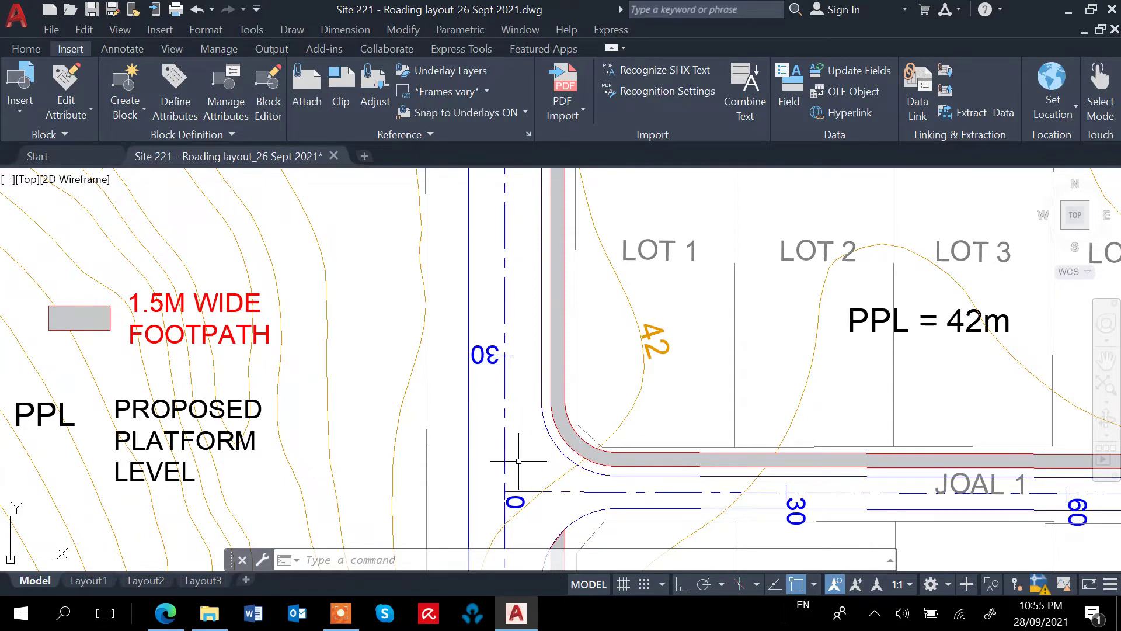
pyautogui.moveTo(526, 280); pyautogui.dragTo(513, 520, button='middle')
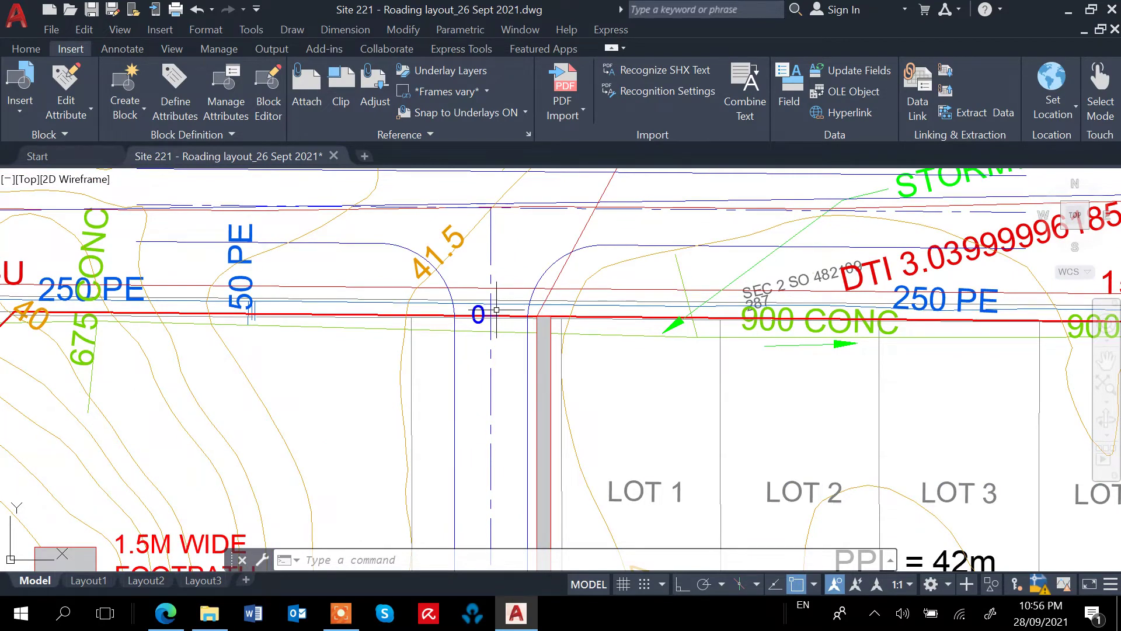
pyautogui.moveTo(476, 465); pyautogui.dragTo(505, 290, button='middle')
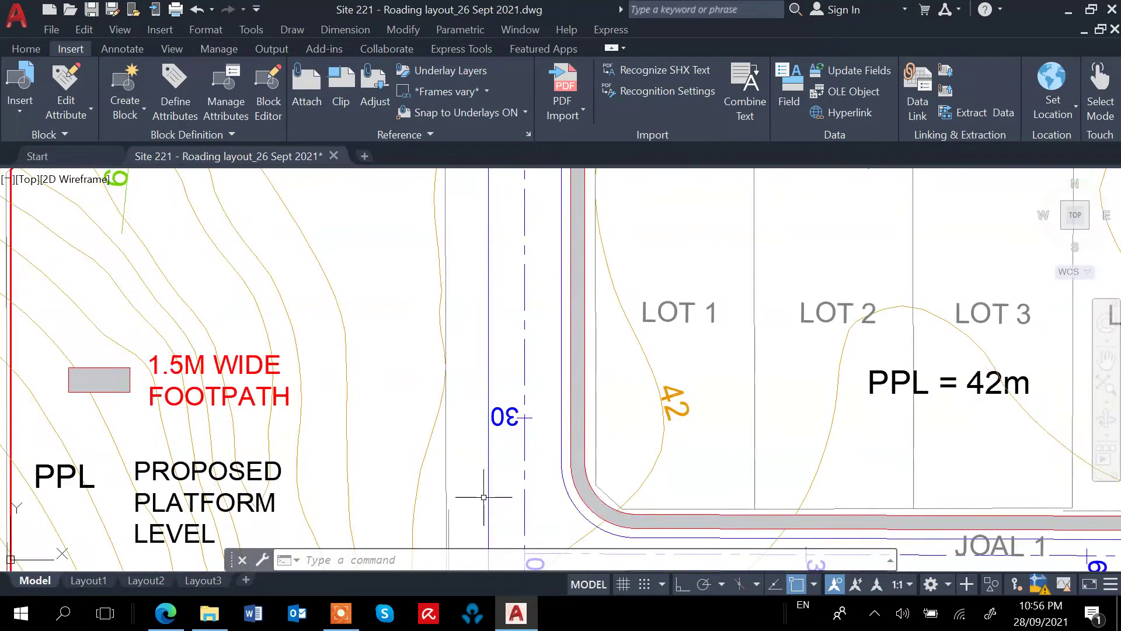
pyautogui.moveTo(484, 497); pyautogui.dragTo(494, 263, button='middle')
pyautogui.moveTo(513, 474)
pyautogui.mouseDown(button='middle')
pyautogui.moveTo(518, 362)
pyautogui.moveTo(528, 400)
pyautogui.moveTo(497, 483)
pyautogui.moveTo(491, 405)
pyautogui.mouseUp(button='middle')
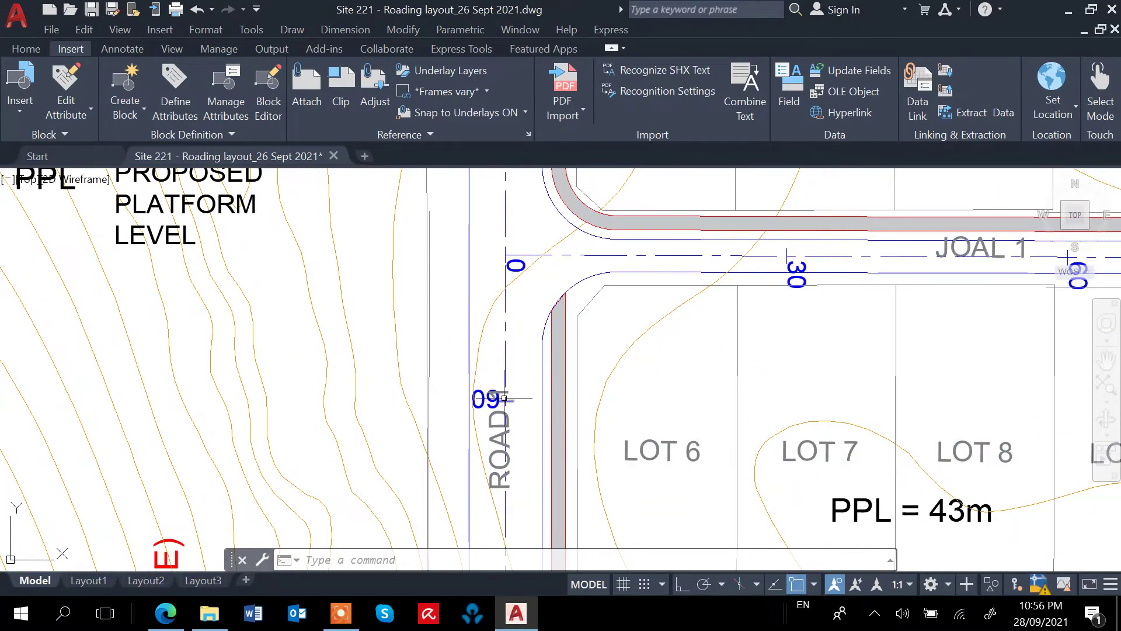
pyautogui.moveTo(504, 398)
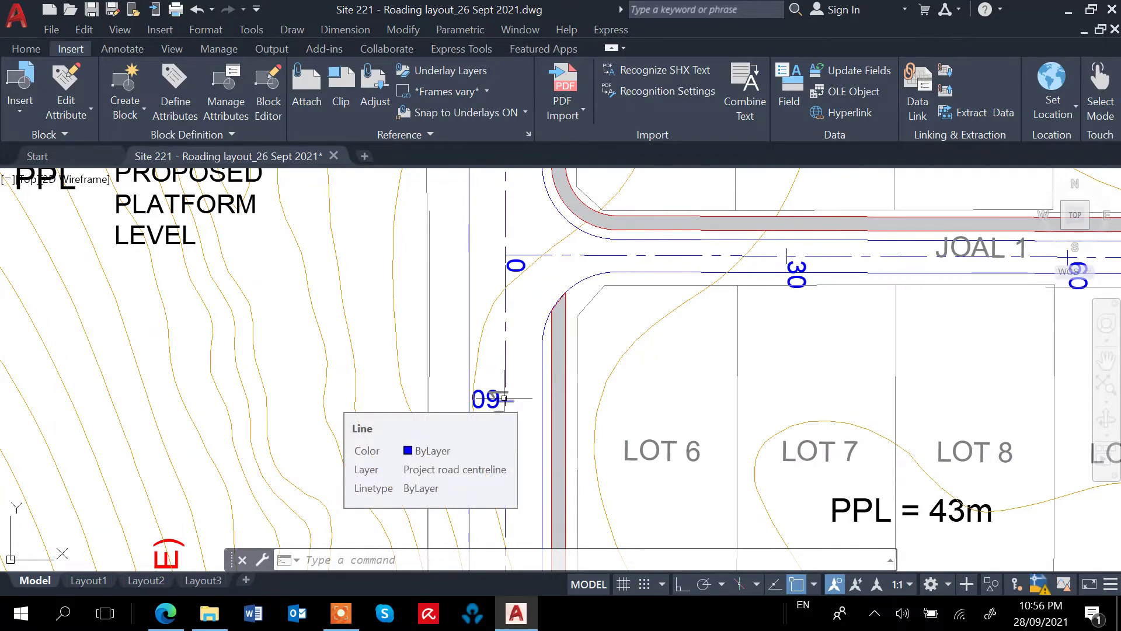
# Step: Follow the contours along the Road 1 centreline from chainage 60 past Road 2 to its end at chainage 155.71
pyautogui.scroll(-2, 504, 398)
pyautogui.moveTo(504, 398); pyautogui.dragTo(505, 269, button='middle')
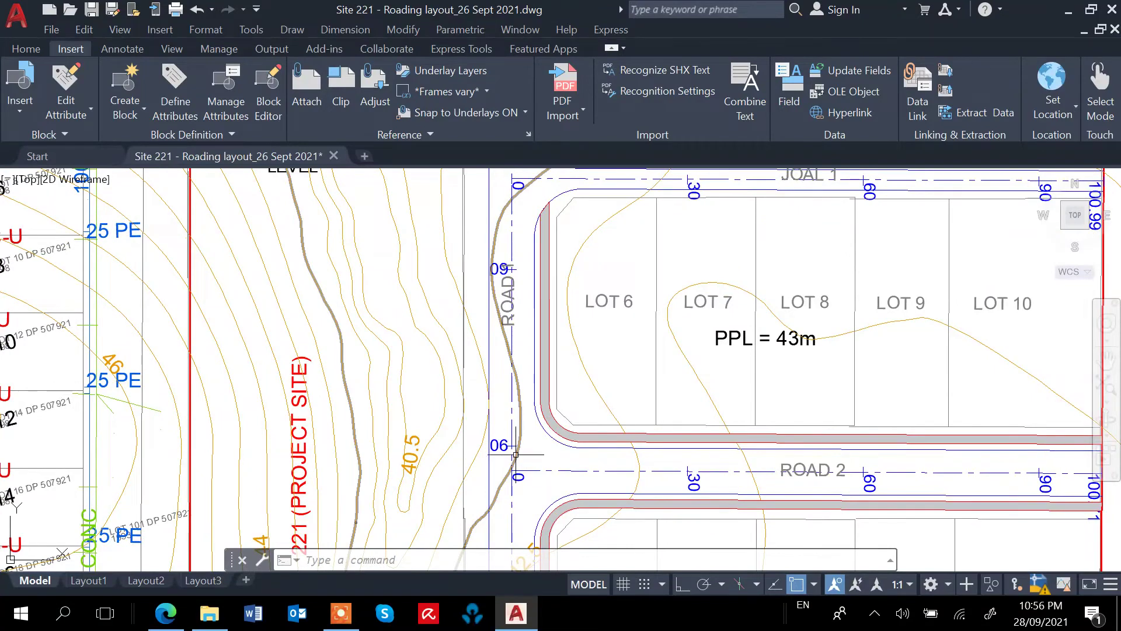
pyautogui.moveTo(498, 435)
pyautogui.mouseDown(button='middle')
pyautogui.moveTo(476, 493)
pyautogui.moveTo(499, 529)
pyautogui.moveTo(525, 368)
pyautogui.mouseUp(button='middle')
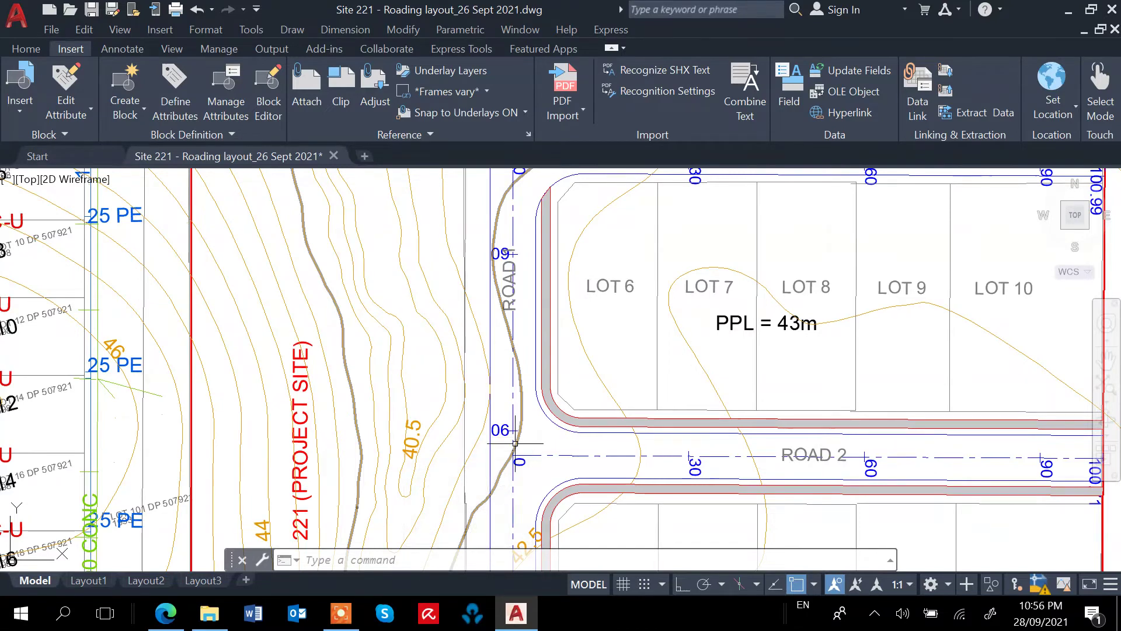
pyautogui.moveTo(519, 436); pyautogui.dragTo(524, 297, button='middle')
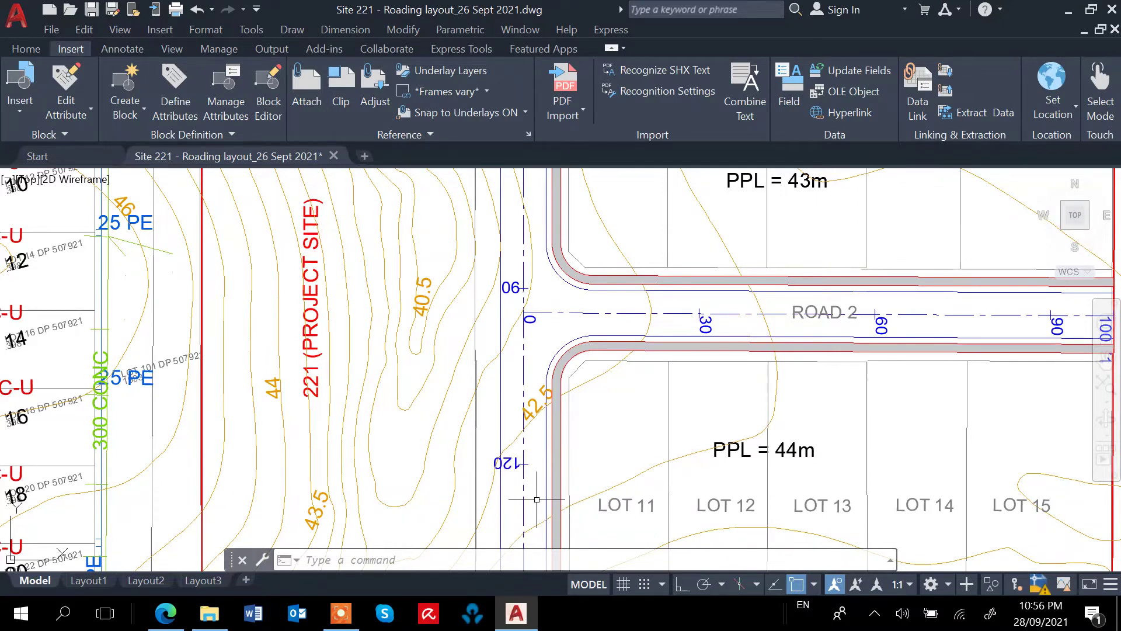
pyautogui.moveTo(537, 500)
pyautogui.mouseDown(button='middle')
pyautogui.moveTo(555, 380)
pyautogui.moveTo(543, 292)
pyautogui.mouseUp(button='middle')
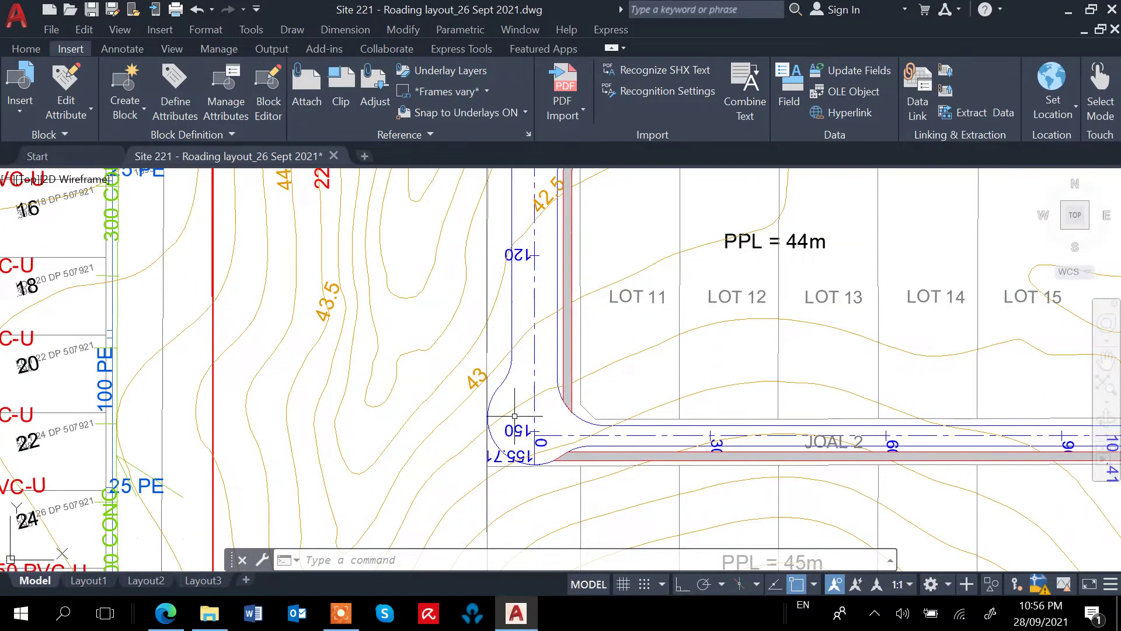
pyautogui.moveTo(515, 409)
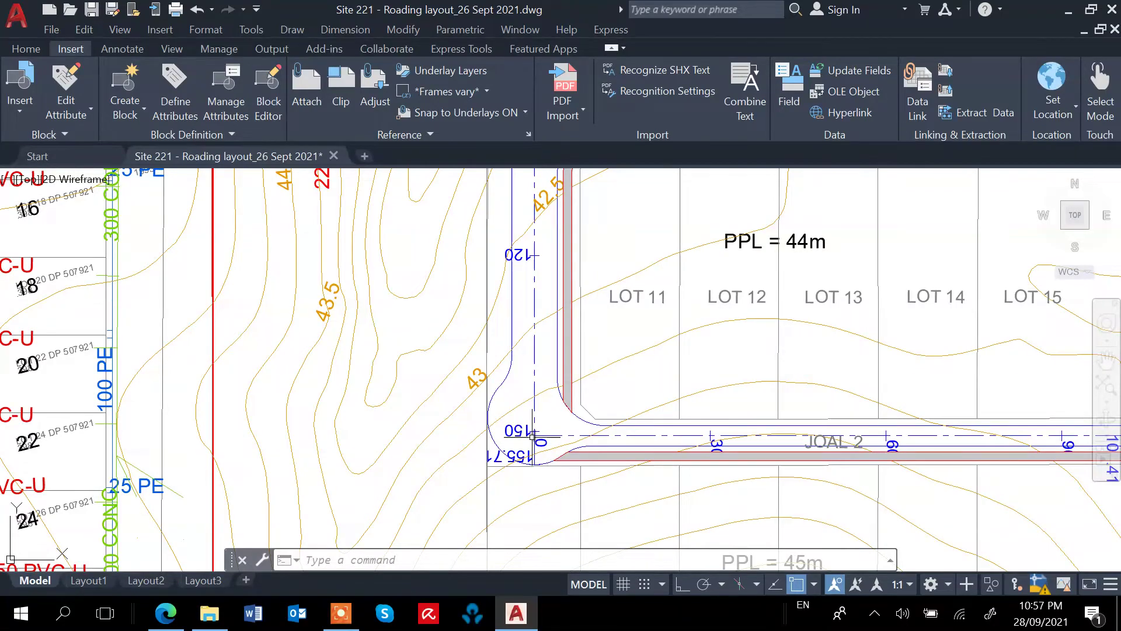
# Step: Review the ground levels and the Joal 1 and Road 2 markers in the longitudinal section with zero road levels
pyautogui.scroll(-10, 533, 435)
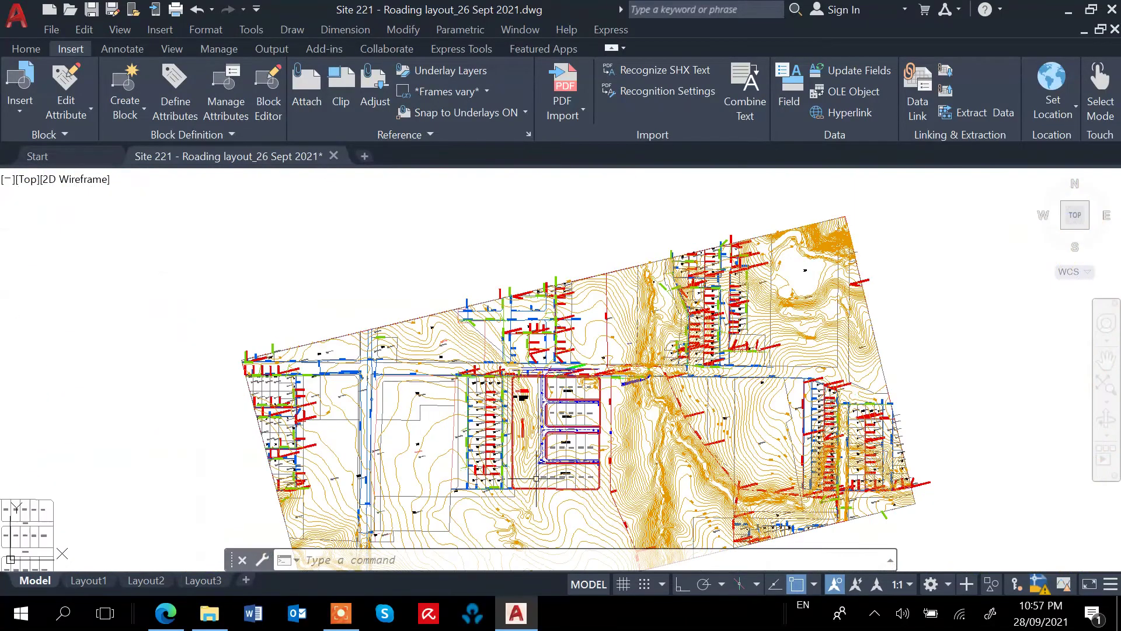
pyautogui.scroll(-5, 522, 522)
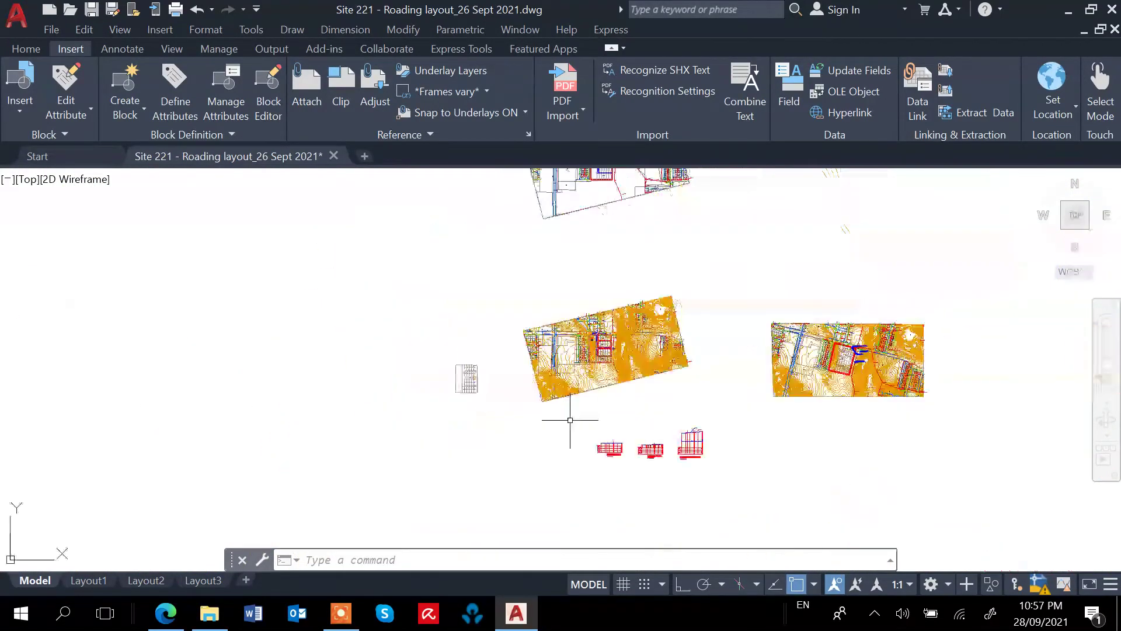
pyautogui.scroll(5, 618, 467)
pyautogui.moveTo(604, 370); pyautogui.dragTo(470, 403, button='middle')
pyautogui.moveTo(412, 363); pyautogui.dragTo(395, 403, button='middle')
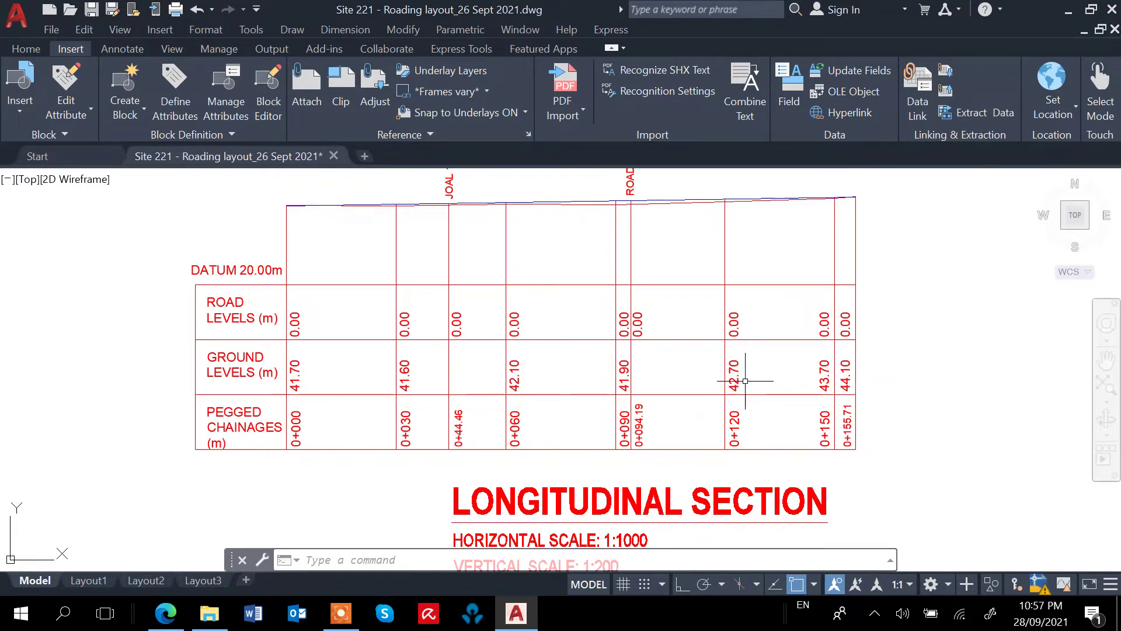
pyautogui.moveTo(520, 289); pyautogui.dragTo(512, 341, button='middle')
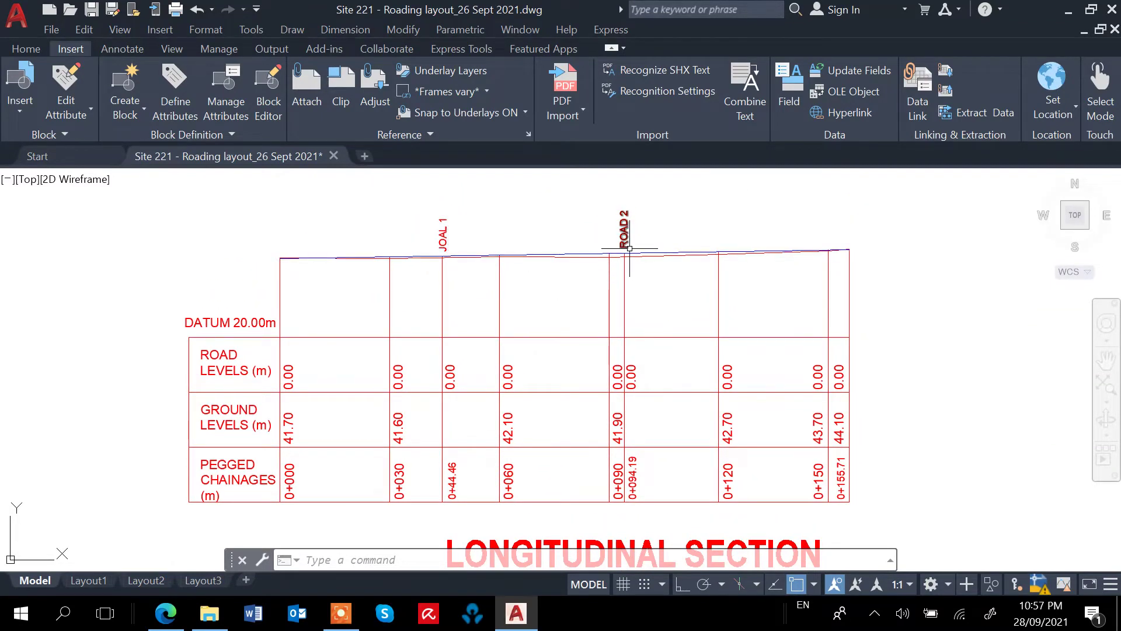
# Step: Check on the contoured plan where Joal 1, Road 2 and Joal 2 meet the Road 1 centreline
pyautogui.scroll(-5, 629, 247)
pyautogui.moveTo(595, 245); pyautogui.dragTo(516, 458, button='middle')
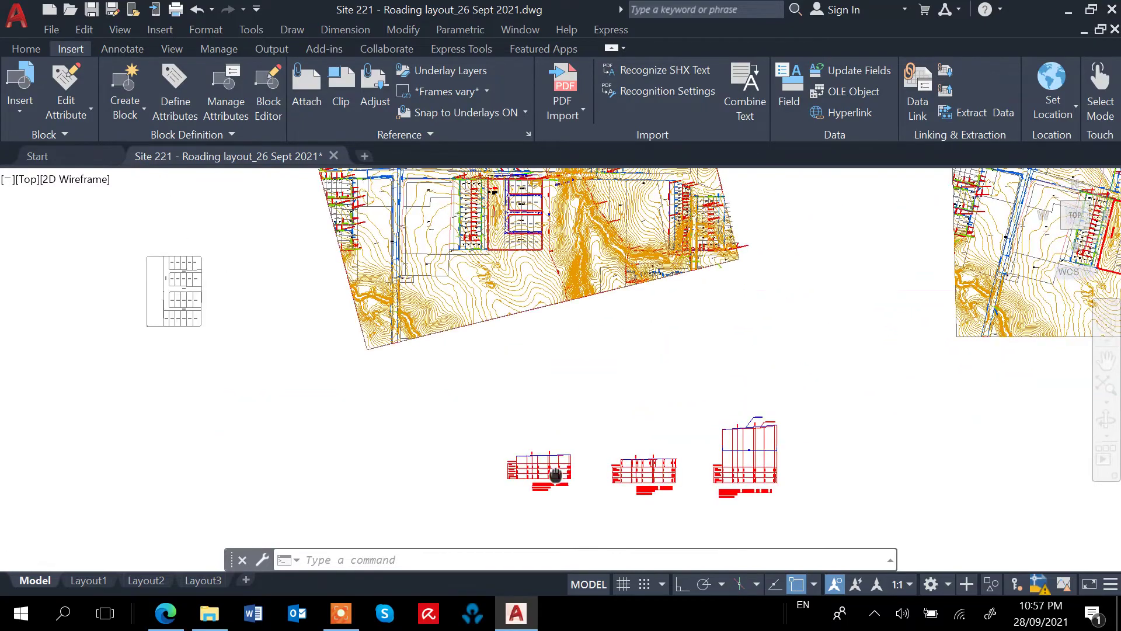
pyautogui.scroll(8, 516, 306)
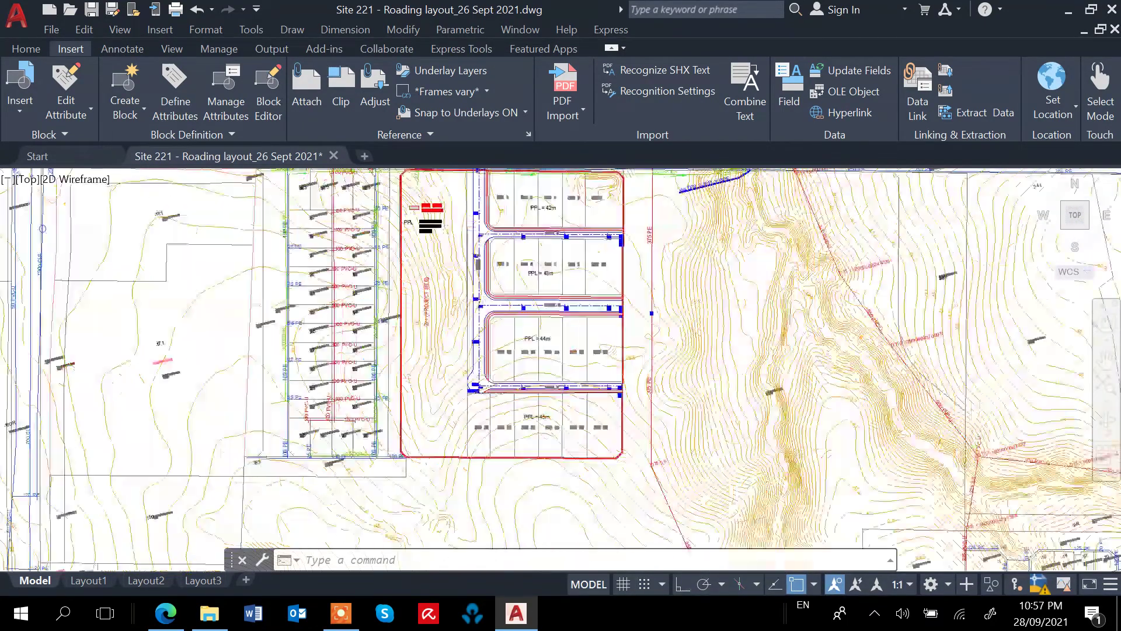
pyautogui.scroll(3, 515, 306)
pyautogui.moveTo(515, 306); pyautogui.dragTo(549, 402, button='middle')
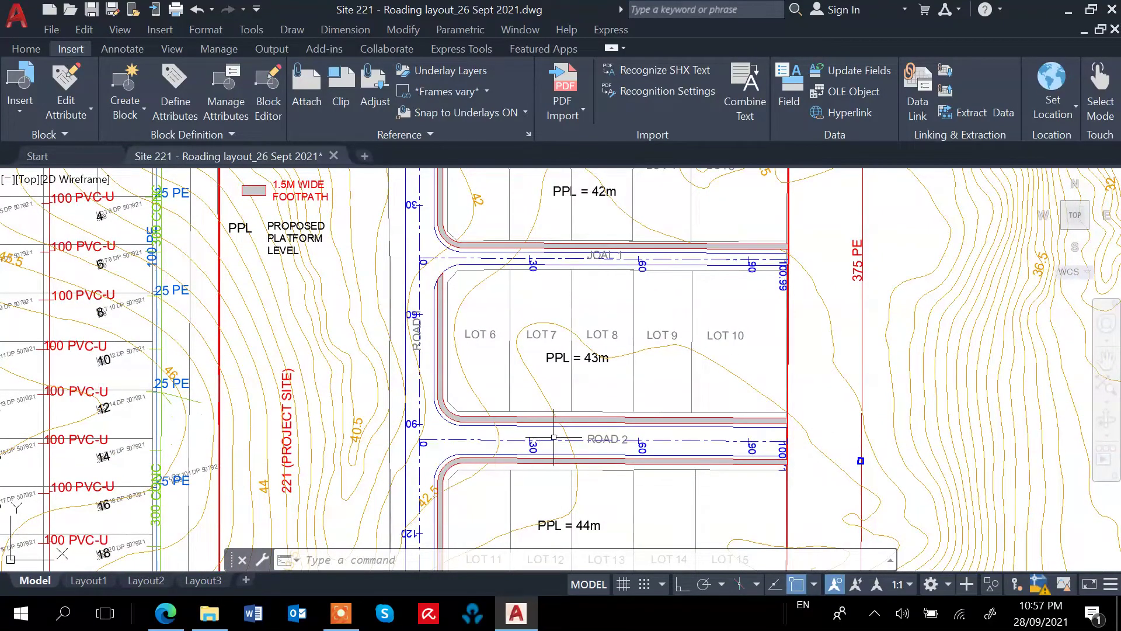
pyautogui.moveTo(498, 479); pyautogui.dragTo(493, 202, button='middle')
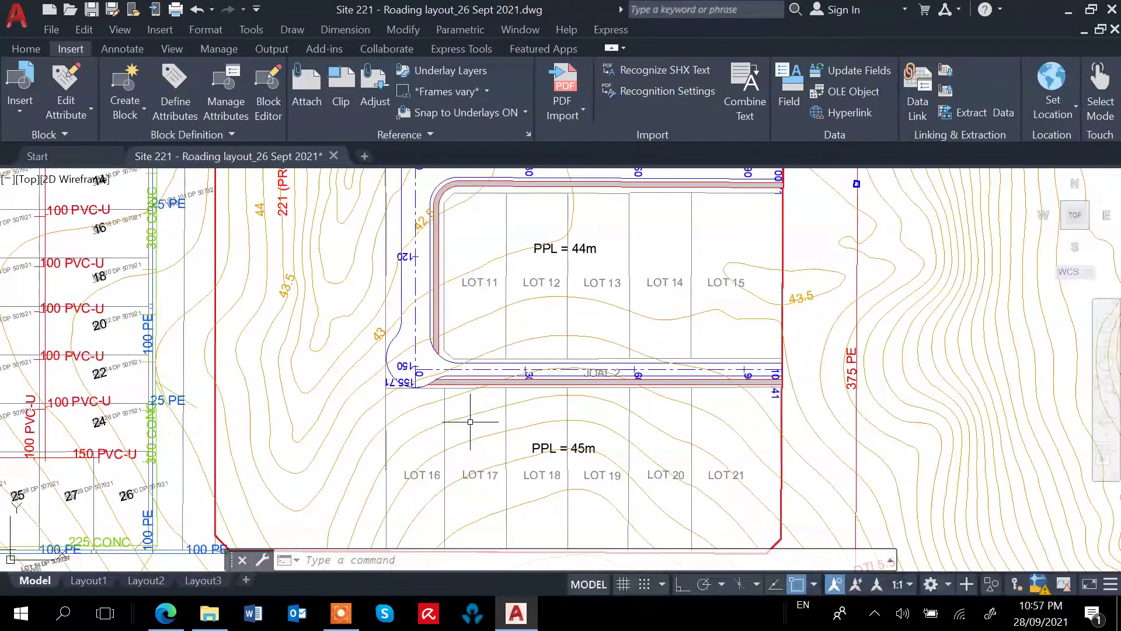
pyautogui.scroll(4, 431, 381)
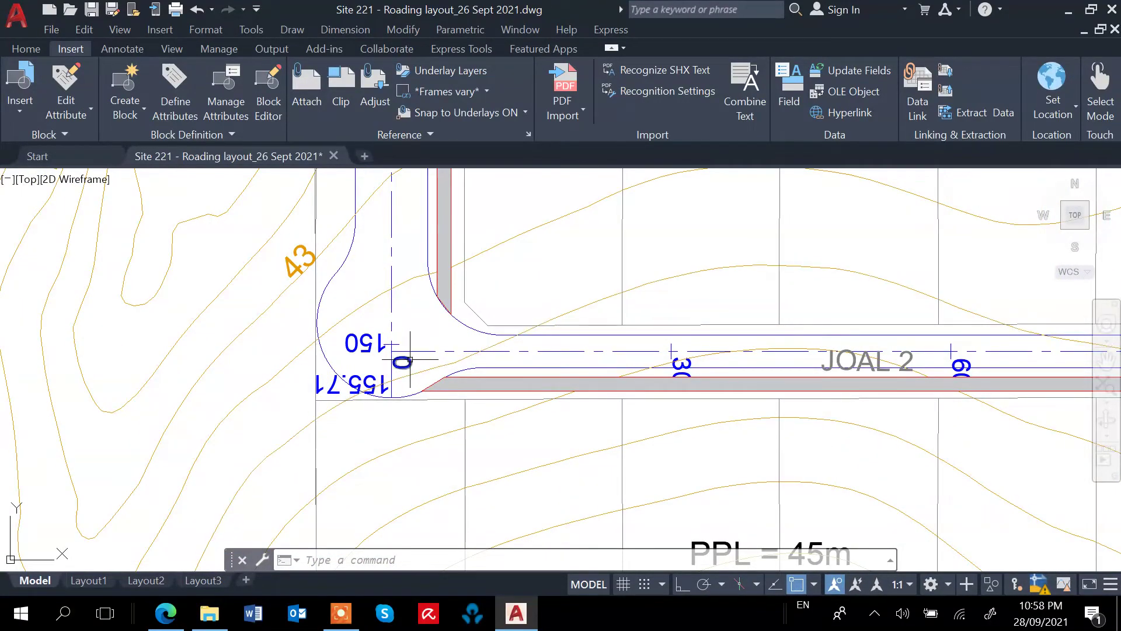
# Step: Examine the ground profile polyline above the table in the longitudinal section with zero road levels
pyautogui.scroll(-10, 396, 355)
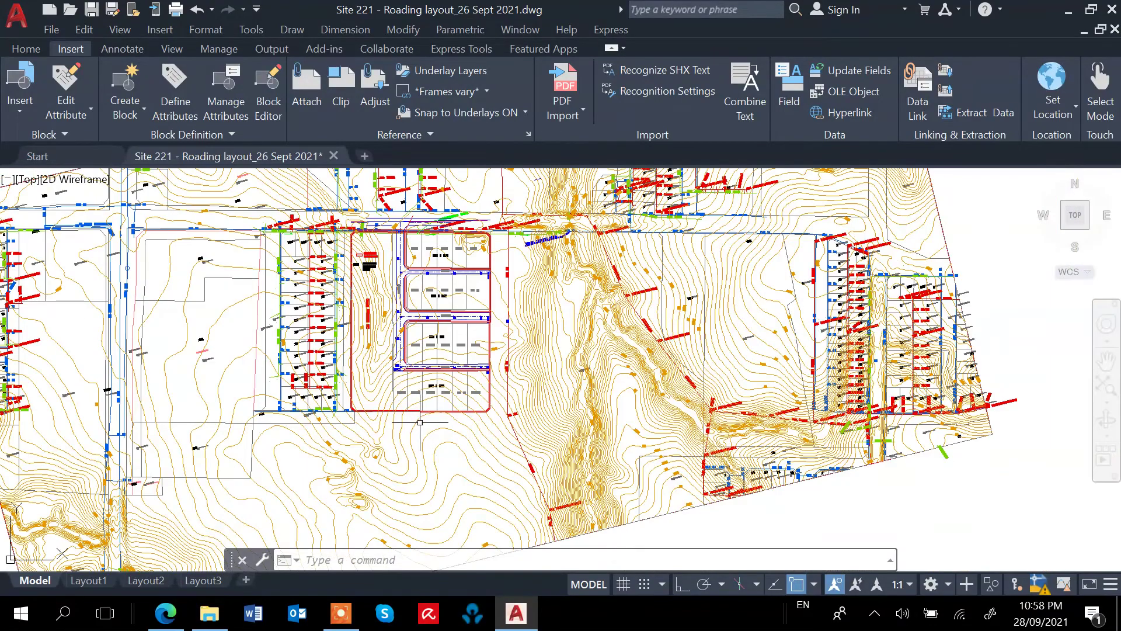
pyautogui.scroll(-3, 420, 422)
pyautogui.scroll(2, 443, 403)
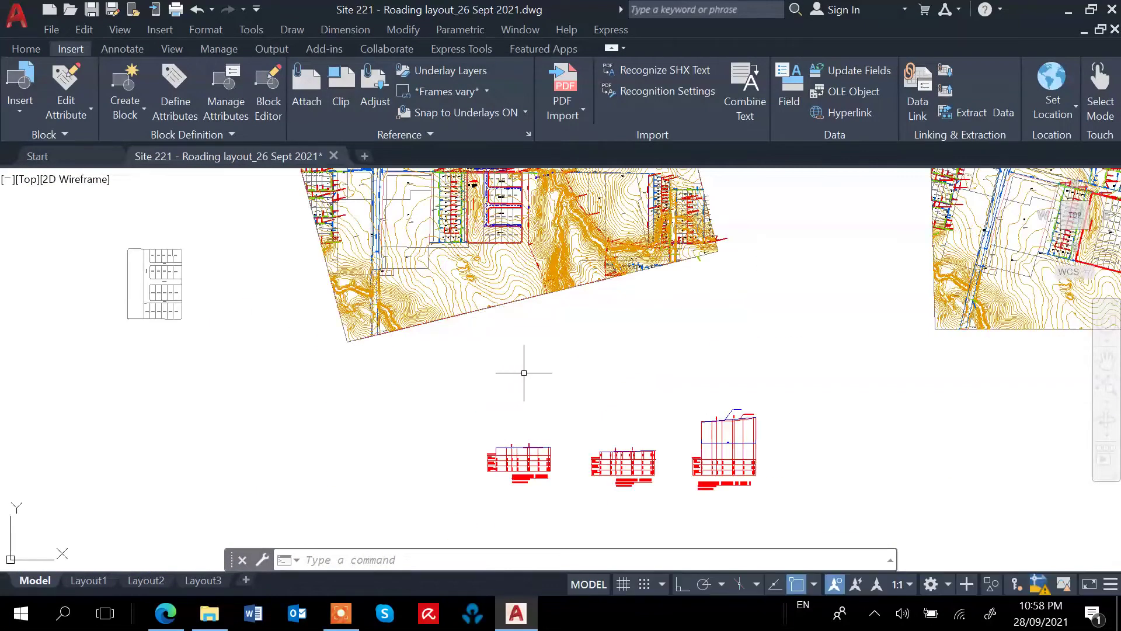
pyautogui.scroll(6, 508, 438)
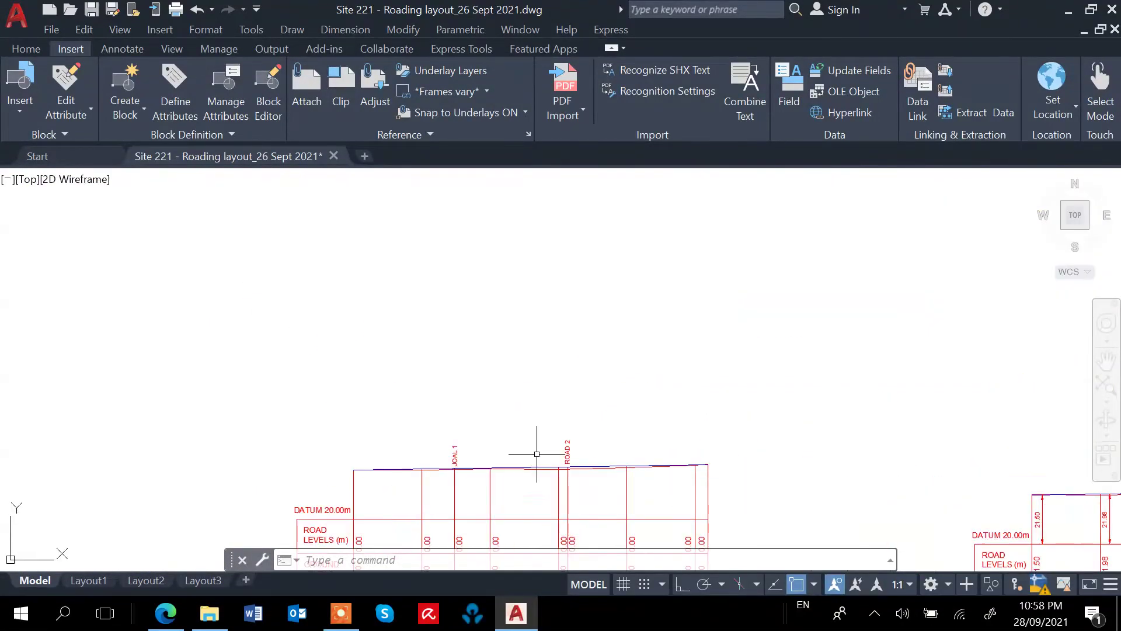
pyautogui.moveTo(545, 463); pyautogui.dragTo(583, 264, button='middle')
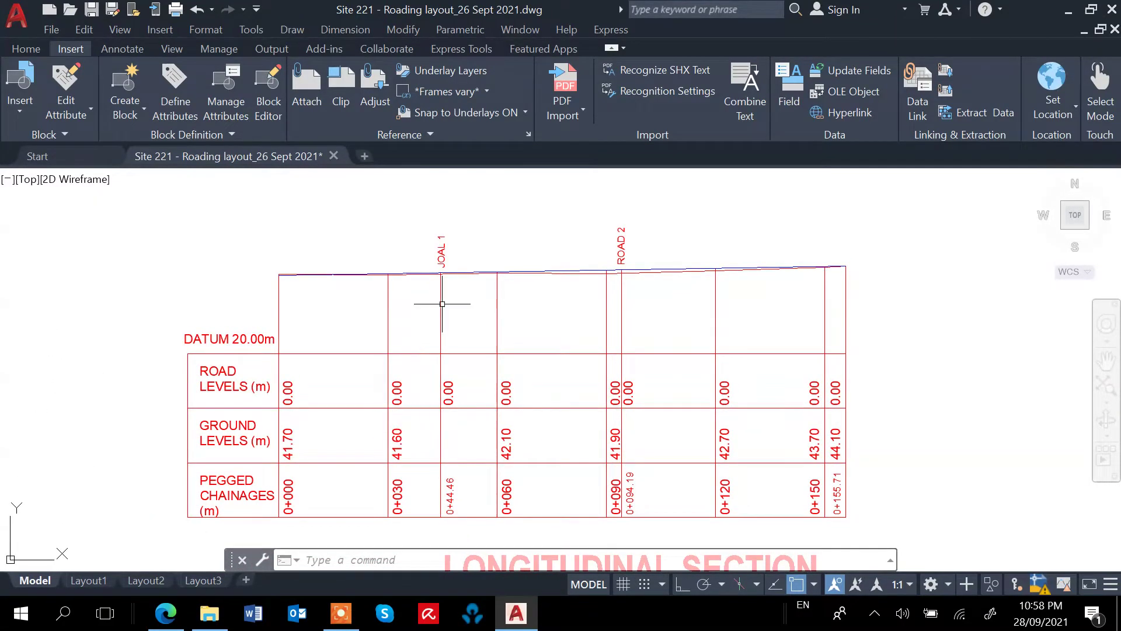
pyautogui.scroll(2, 442, 304)
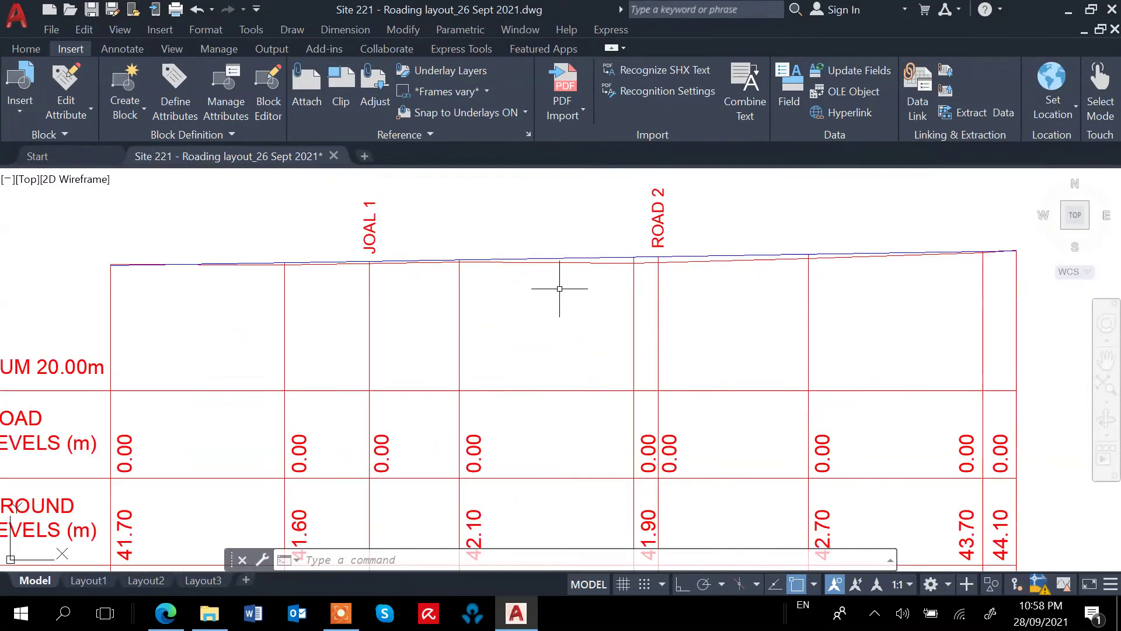
pyautogui.click(588, 264)
pyautogui.scroll(-2, 751, 322)
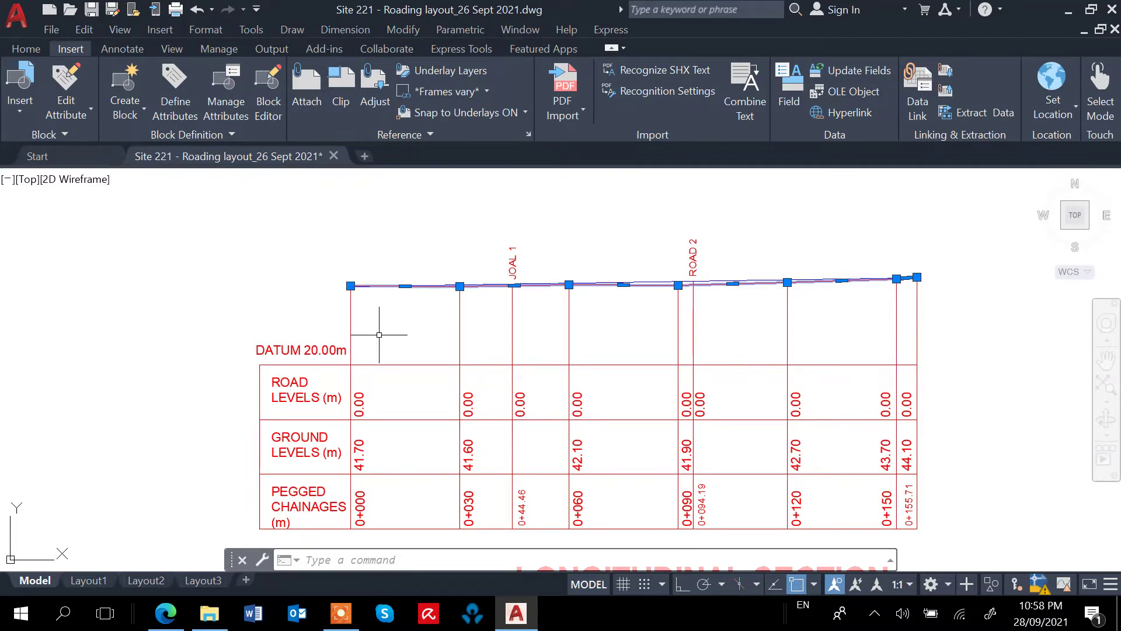
pyautogui.press('Escape')
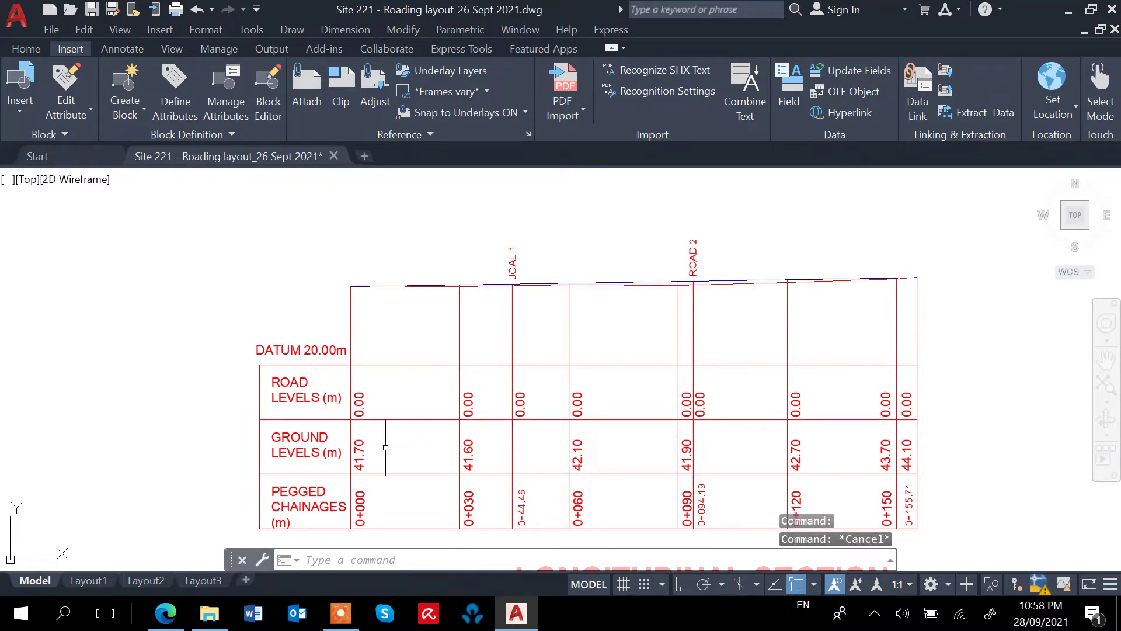
# Step: Copy the longitudinal section's level and chainage table, datum label, title and scale notes, without the profile lines, into the empty space west of the original
pyautogui.scroll(-4, 589, 377)
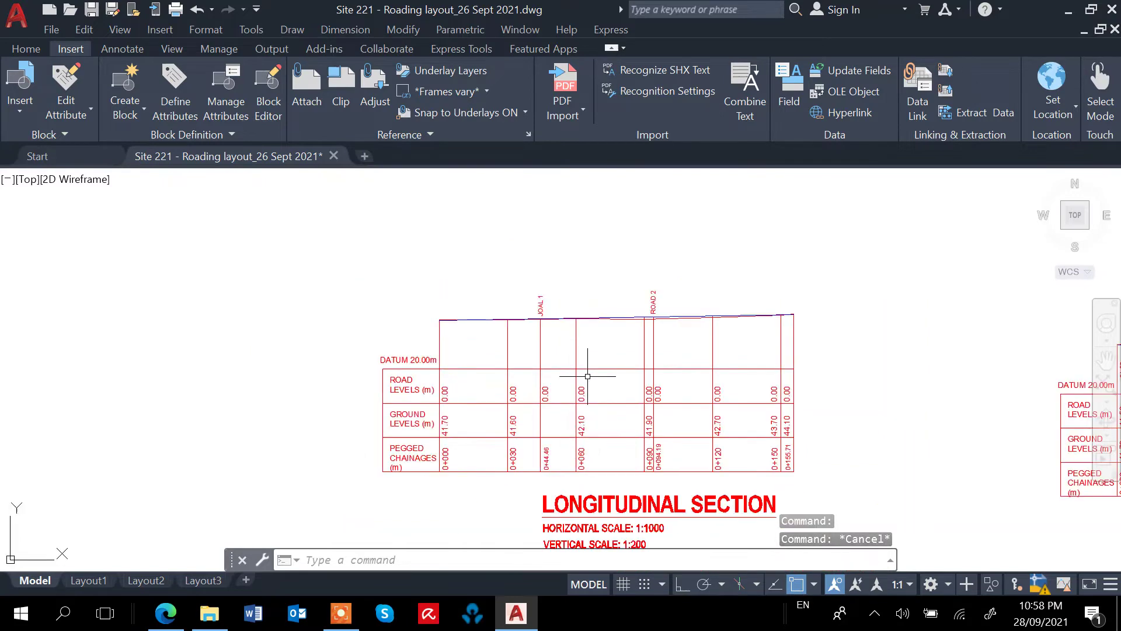
pyautogui.moveTo(643, 401); pyautogui.dragTo(599, 378, button='middle')
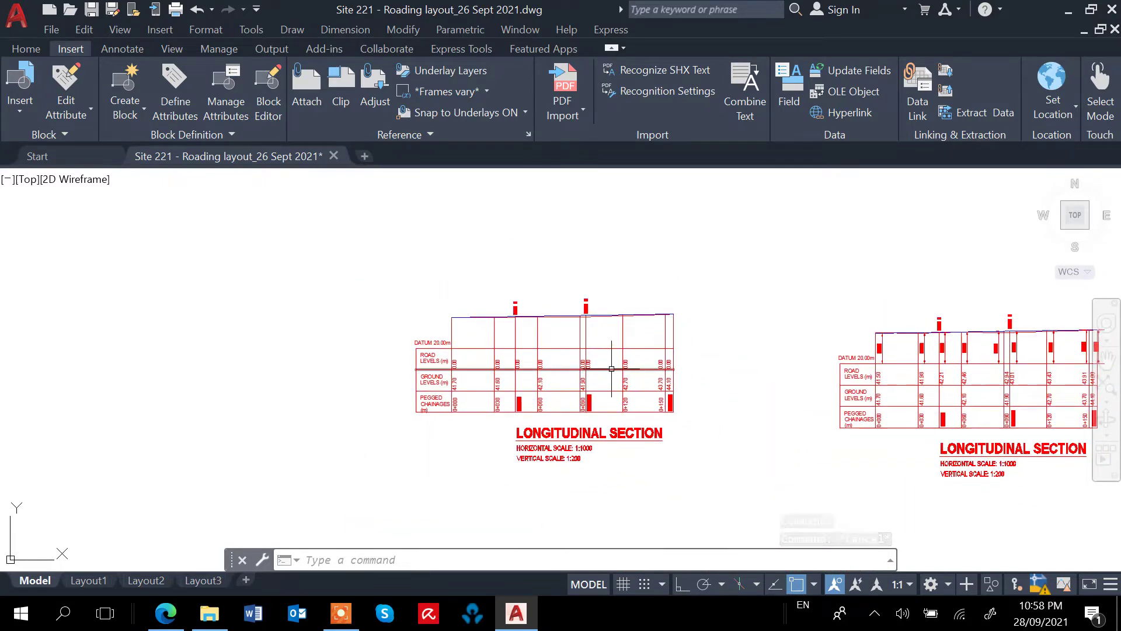
pyautogui.write('o')
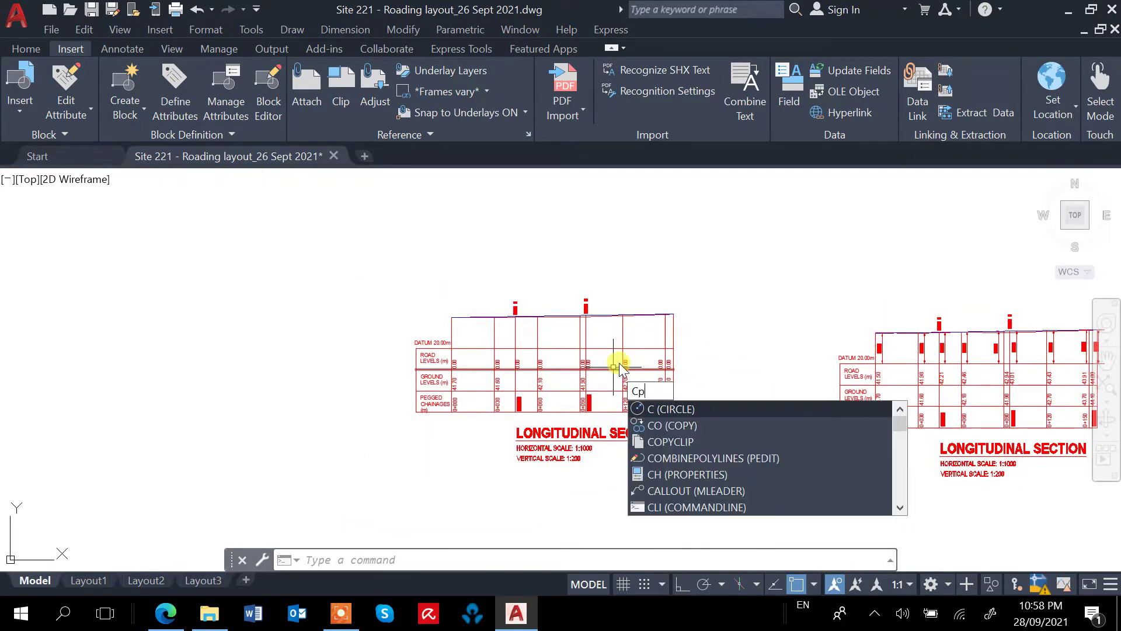
pyautogui.press('Return')
pyautogui.click(397, 329)
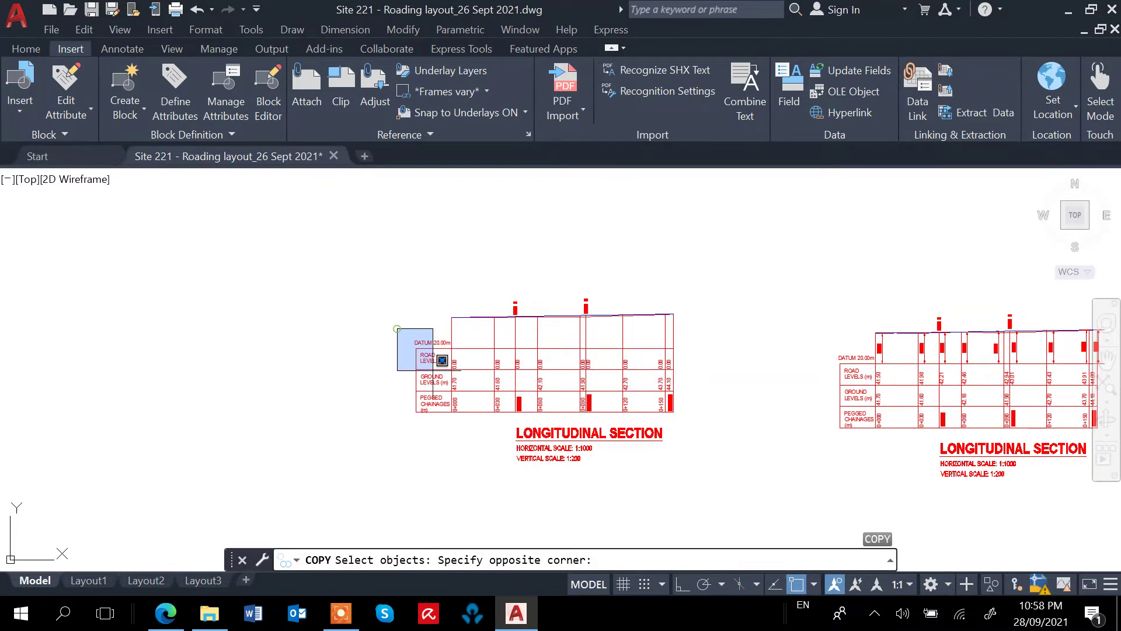
pyautogui.click(696, 448)
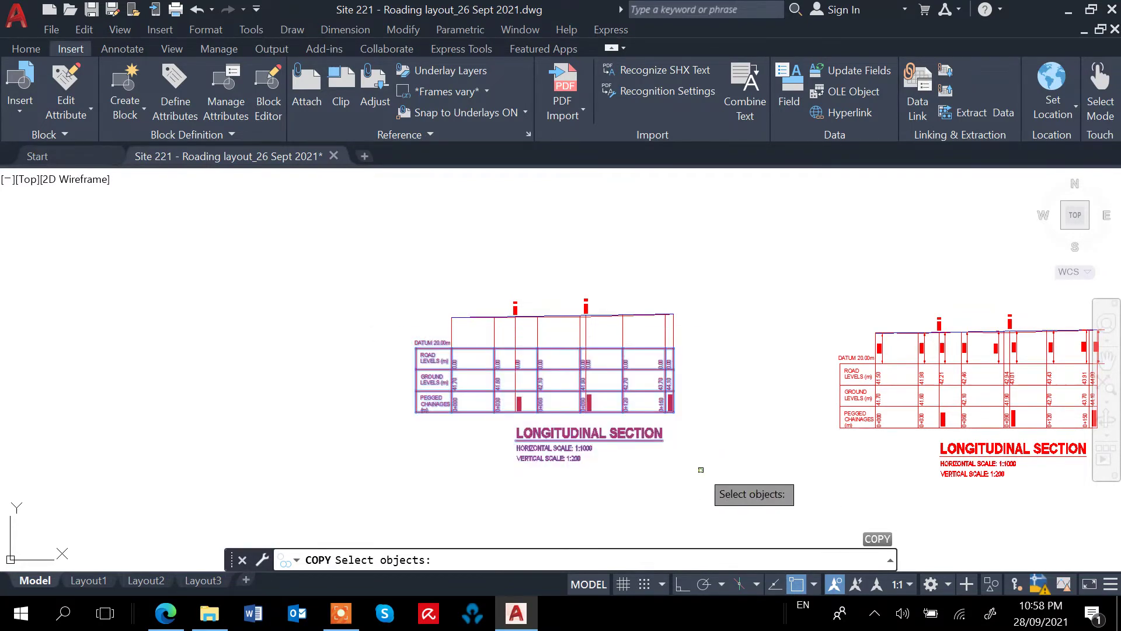
pyautogui.press('Return')
pyautogui.click(735, 435)
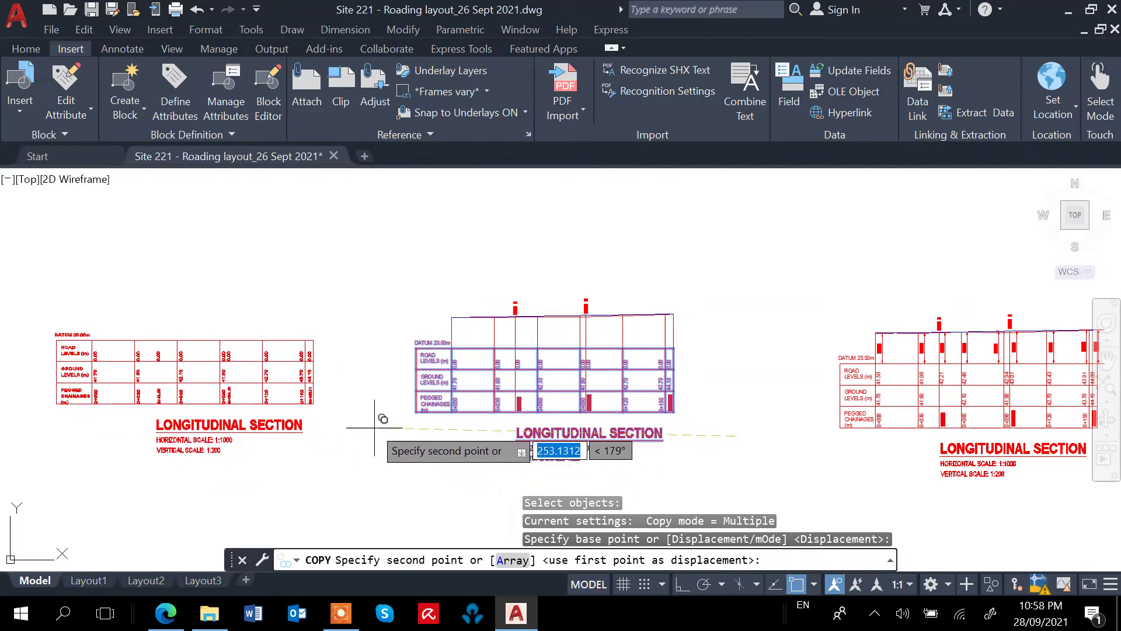
pyautogui.click(363, 414)
pyautogui.moveTo(371, 422); pyautogui.dragTo(471, 425, button='middle')
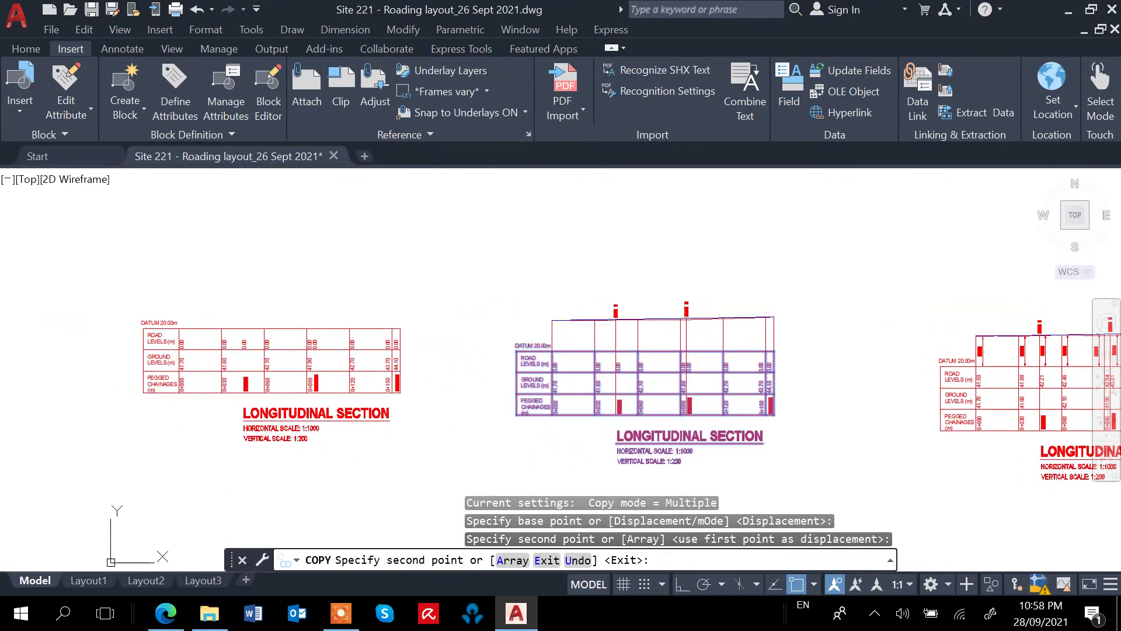
pyautogui.press('Escape')
pyautogui.moveTo(348, 392); pyautogui.dragTo(537, 421, button='middle')
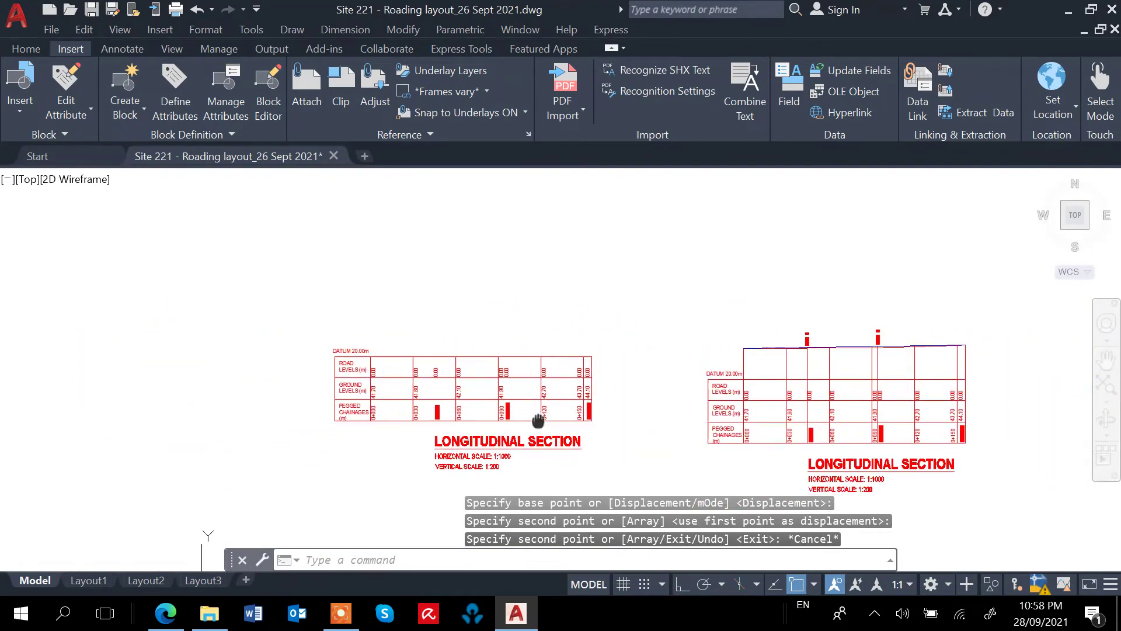
# Step: Compare the copied level and chainage table with the completed longitudinal sections to its east, including the Road 1 section
pyautogui.scroll(5, 375, 383)
pyautogui.moveTo(376, 384)
pyautogui.mouseDown(button='middle')
pyautogui.moveTo(408, 413)
pyautogui.moveTo(409, 368)
pyautogui.mouseUp(button='middle')
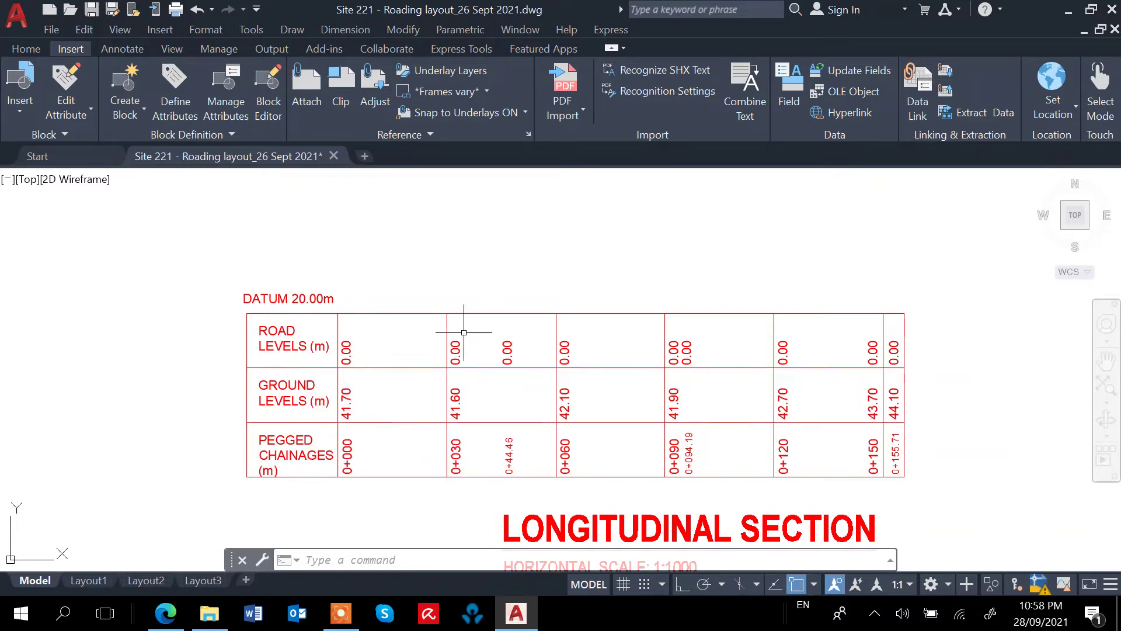
pyautogui.write('l')
pyautogui.press('Return')
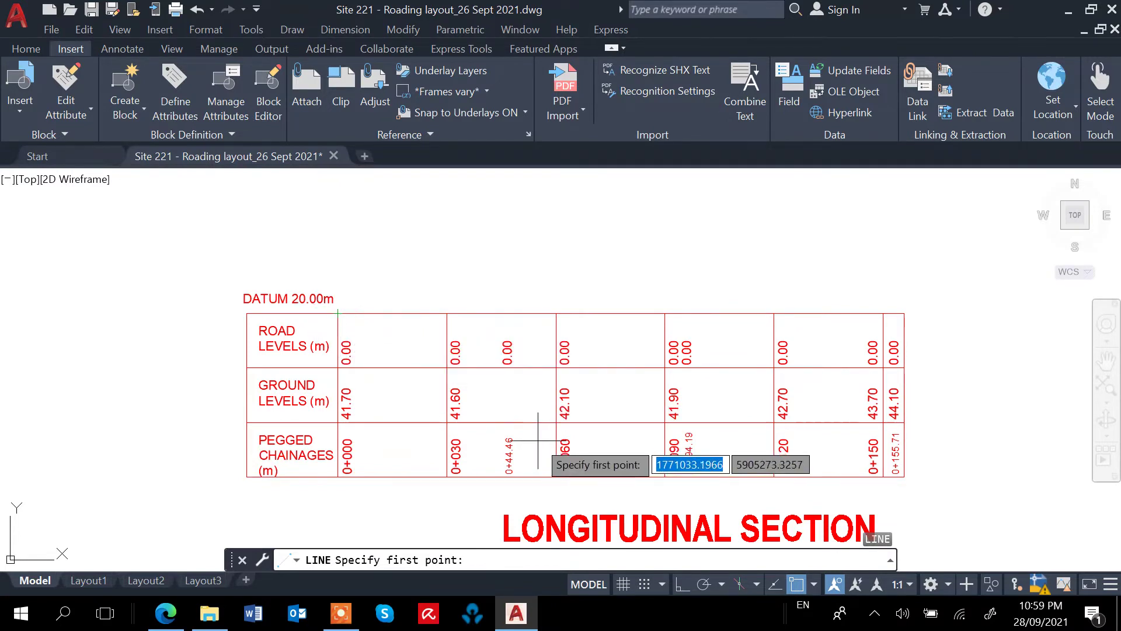
pyautogui.moveTo(553, 456)
pyautogui.mouseDown(button='middle')
pyautogui.moveTo(501, 395)
pyautogui.moveTo(476, 388)
pyautogui.mouseUp(button='middle')
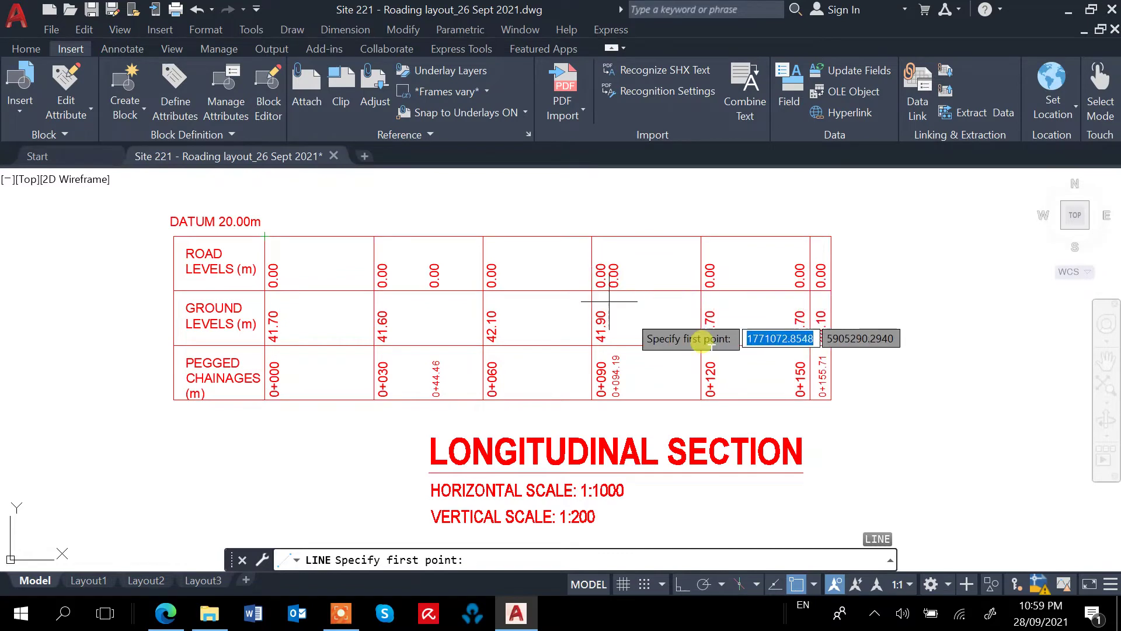
pyautogui.scroll(-5, 741, 316)
pyautogui.moveTo(741, 315)
pyautogui.mouseDown(button='middle')
pyautogui.moveTo(796, 316)
pyautogui.moveTo(437, 412)
pyautogui.mouseUp(button='middle')
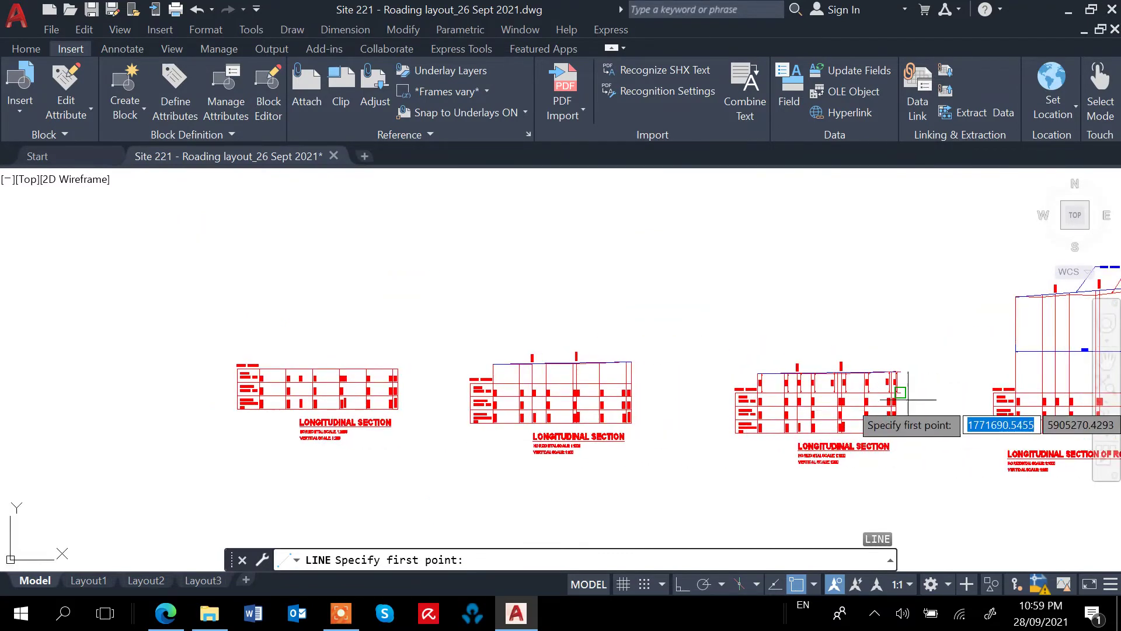
pyautogui.moveTo(942, 412); pyautogui.dragTo(709, 390, button='middle')
pyautogui.scroll(3, 664, 377)
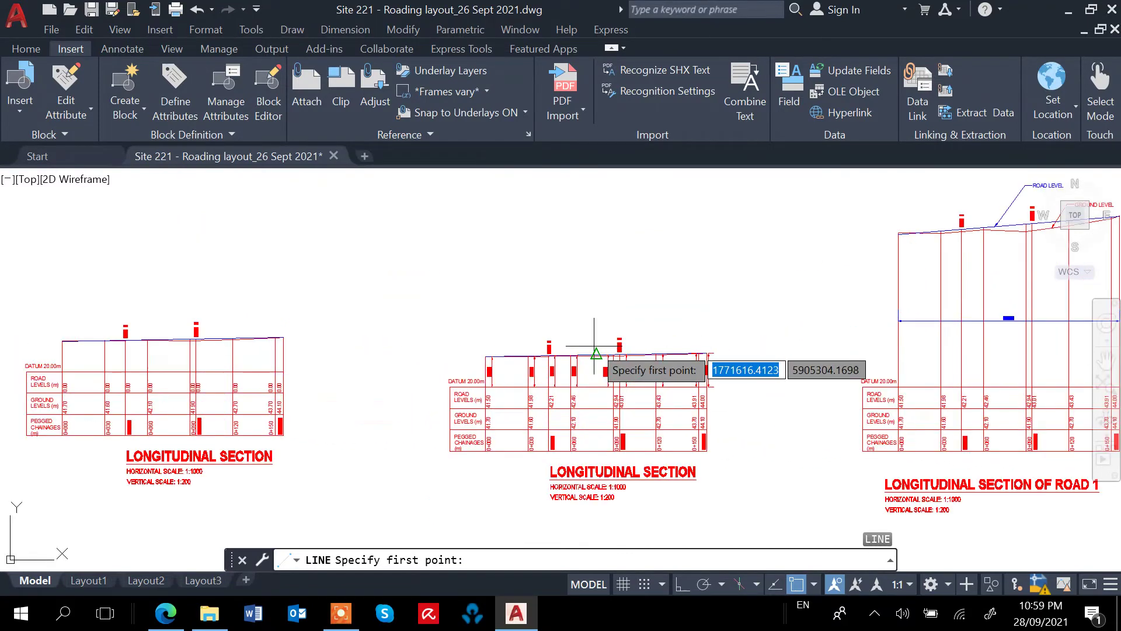
pyautogui.scroll(-5, 596, 358)
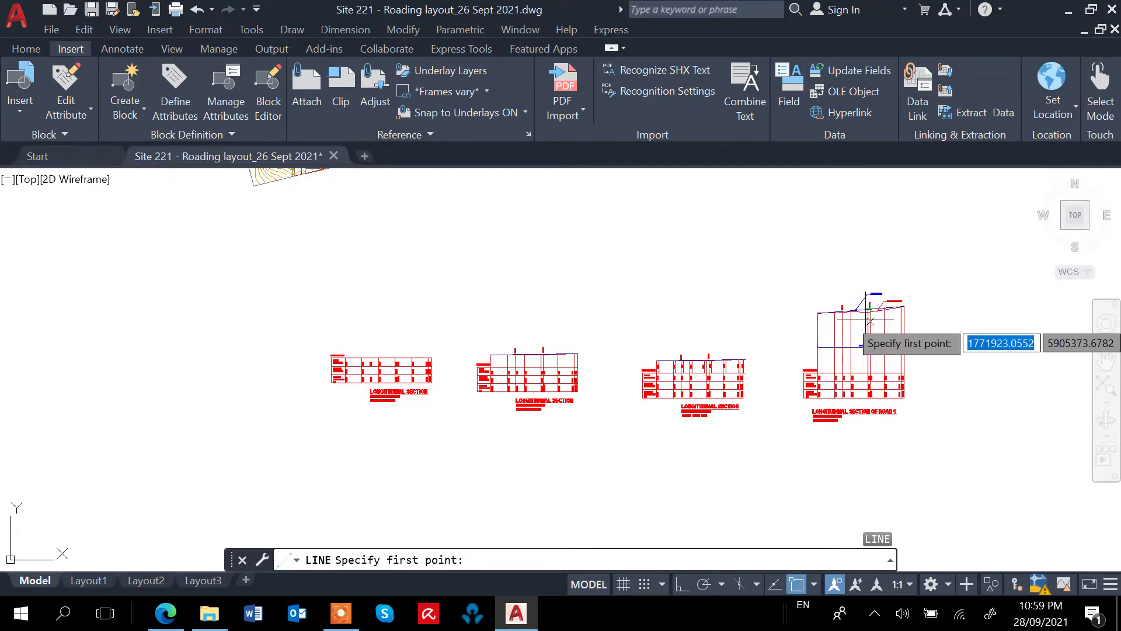
pyautogui.scroll(2, 870, 309)
pyautogui.scroll(-4, 573, 300)
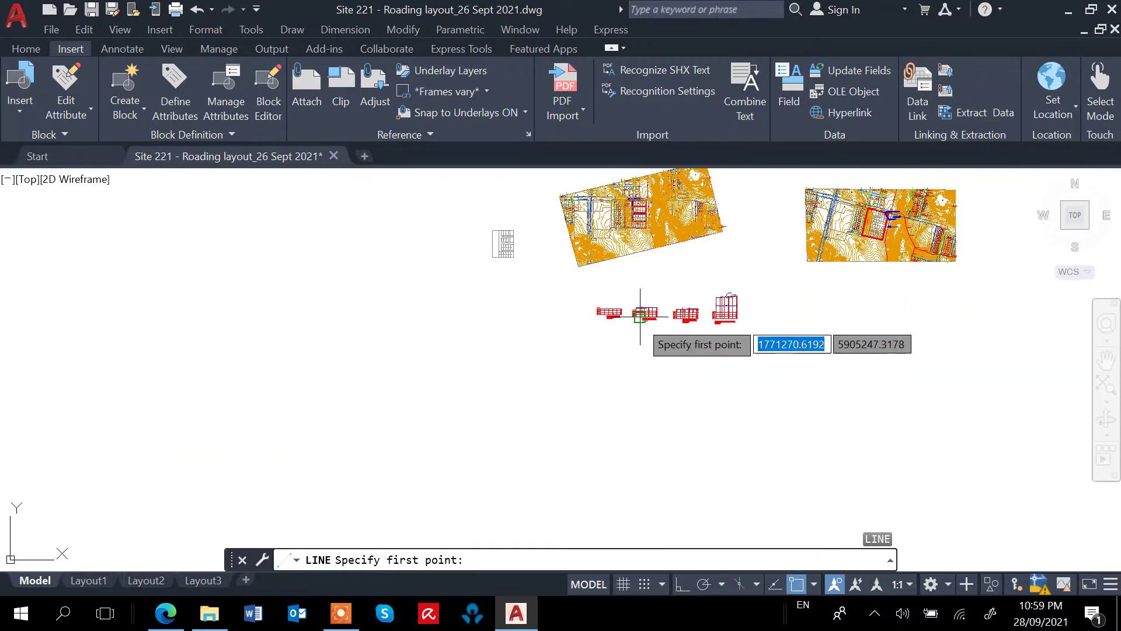
pyautogui.scroll(3, 613, 296)
pyautogui.scroll(-1, 563, 351)
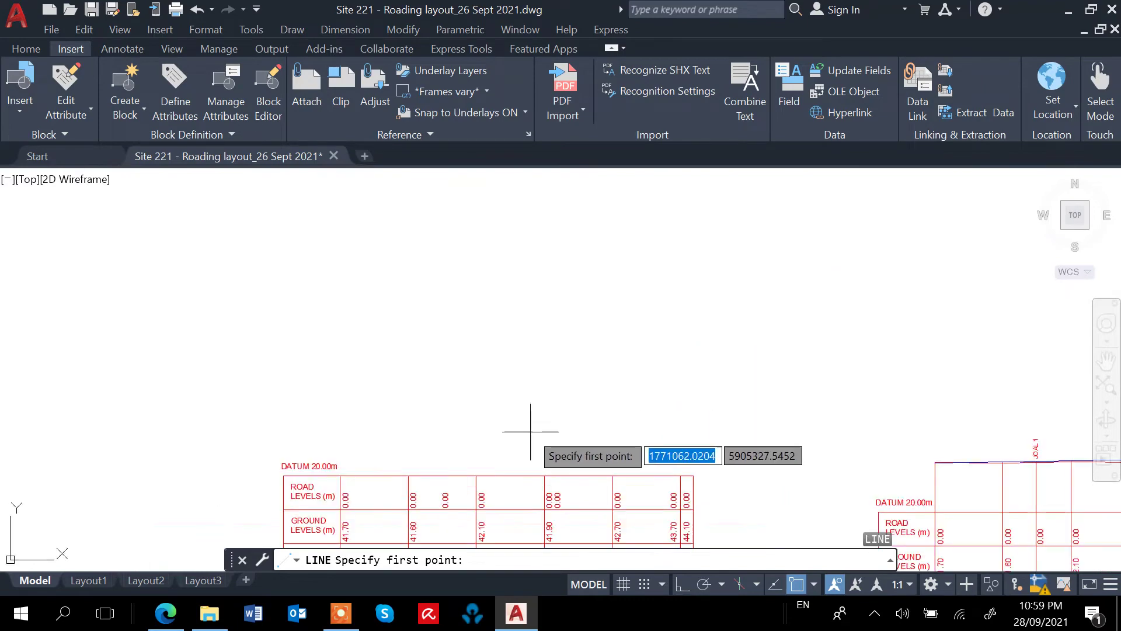
pyautogui.moveTo(526, 441); pyautogui.dragTo(609, 282, button='middle')
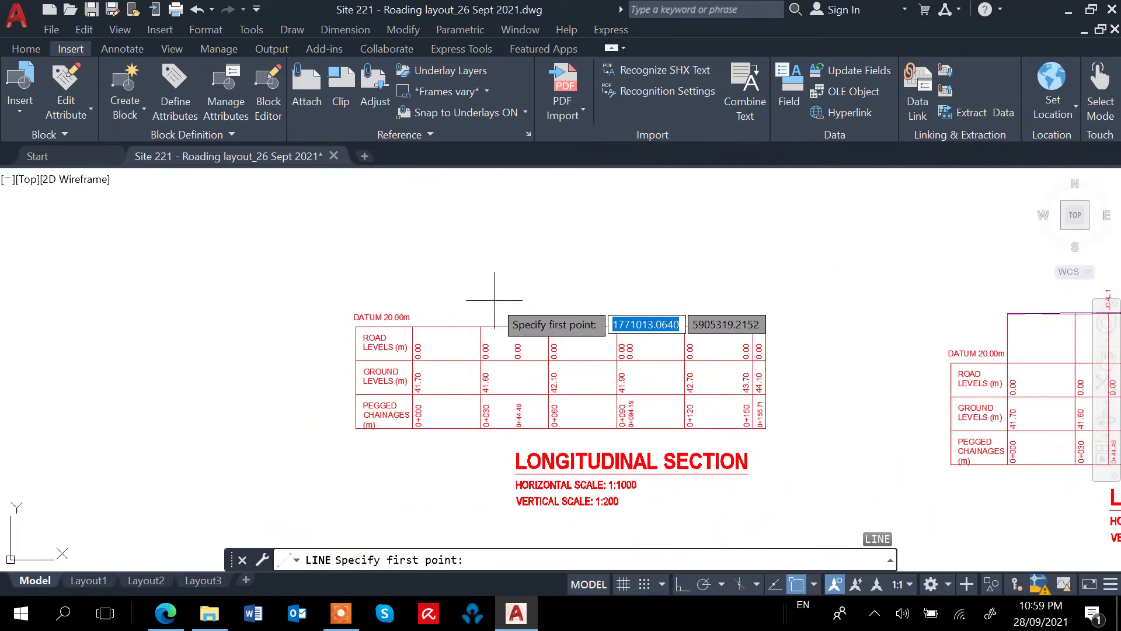
pyautogui.press('BackSpace')
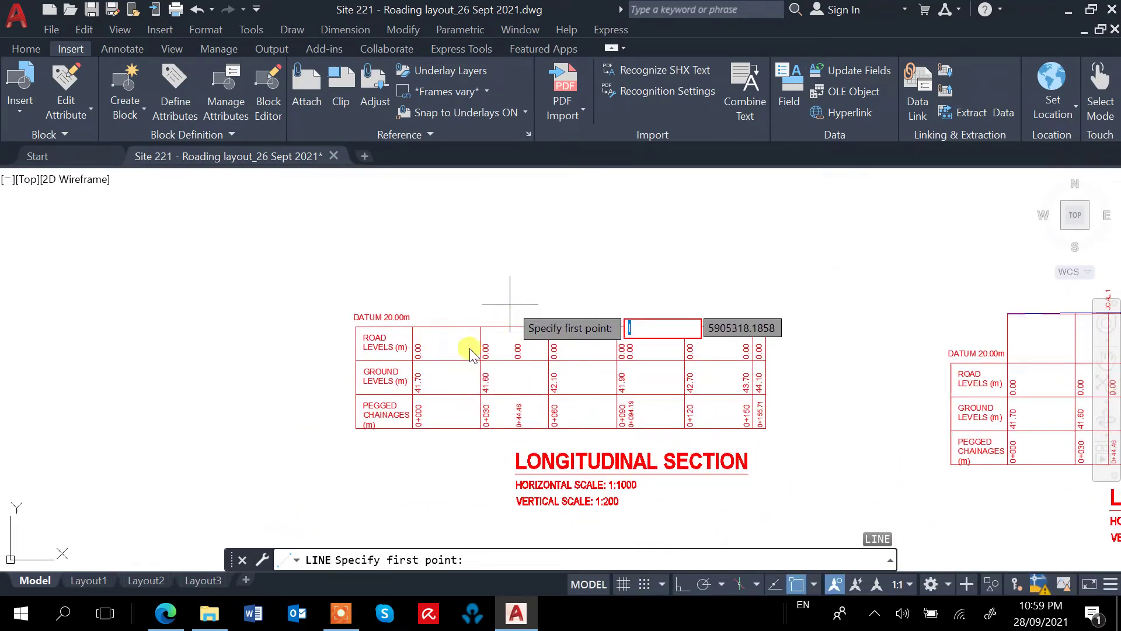
pyautogui.press('Escape')
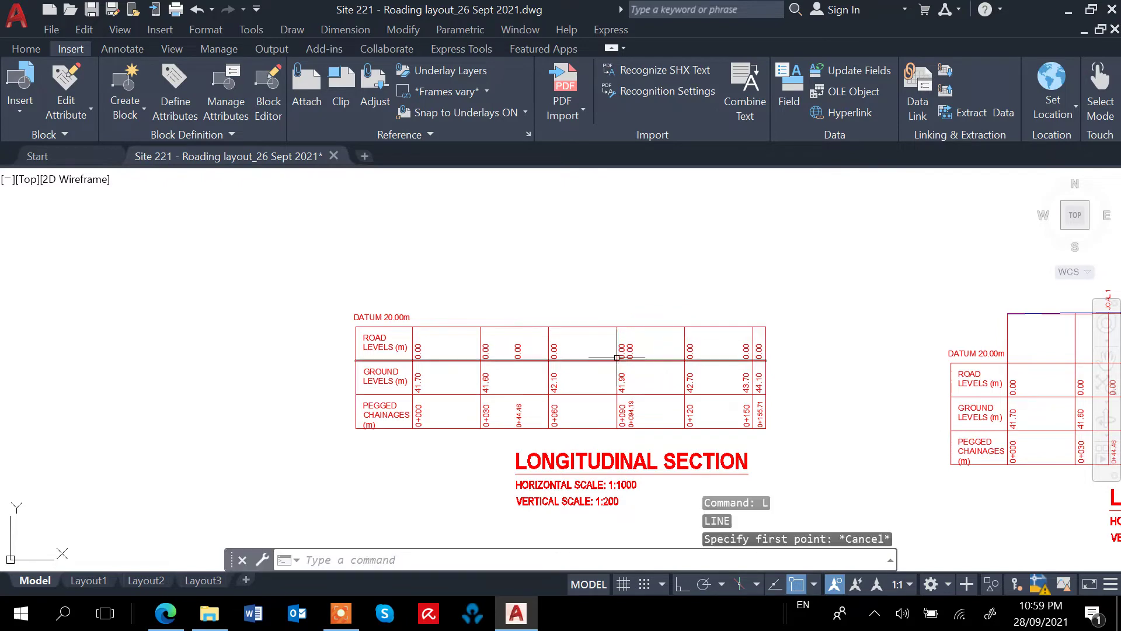
pyautogui.press('Return')
pyautogui.scroll(4, 409, 351)
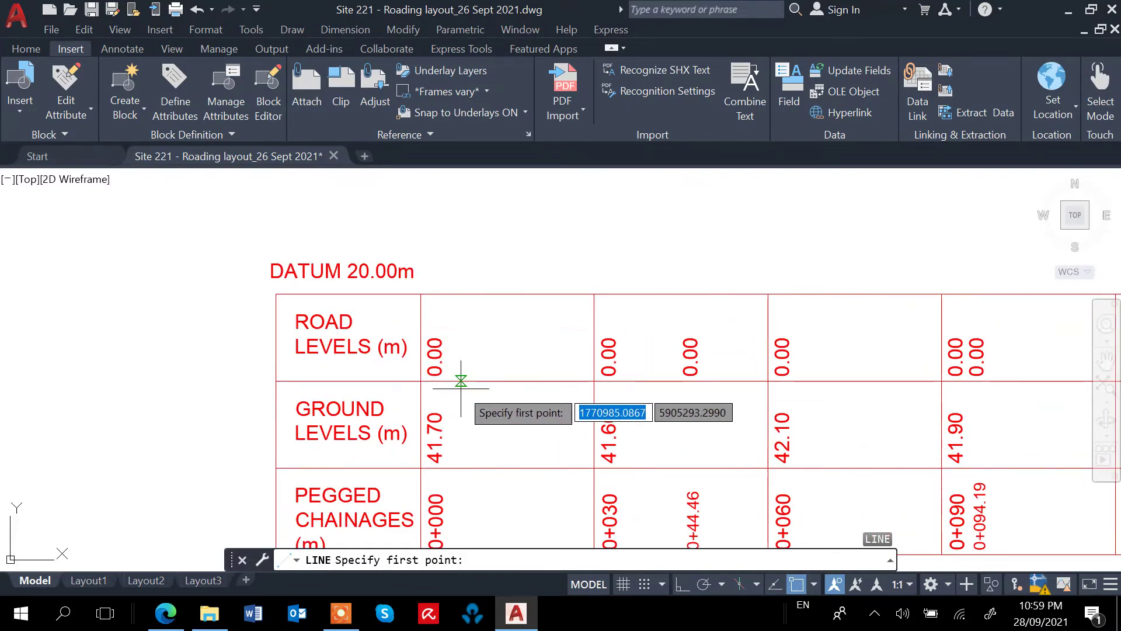
pyautogui.click(421, 294)
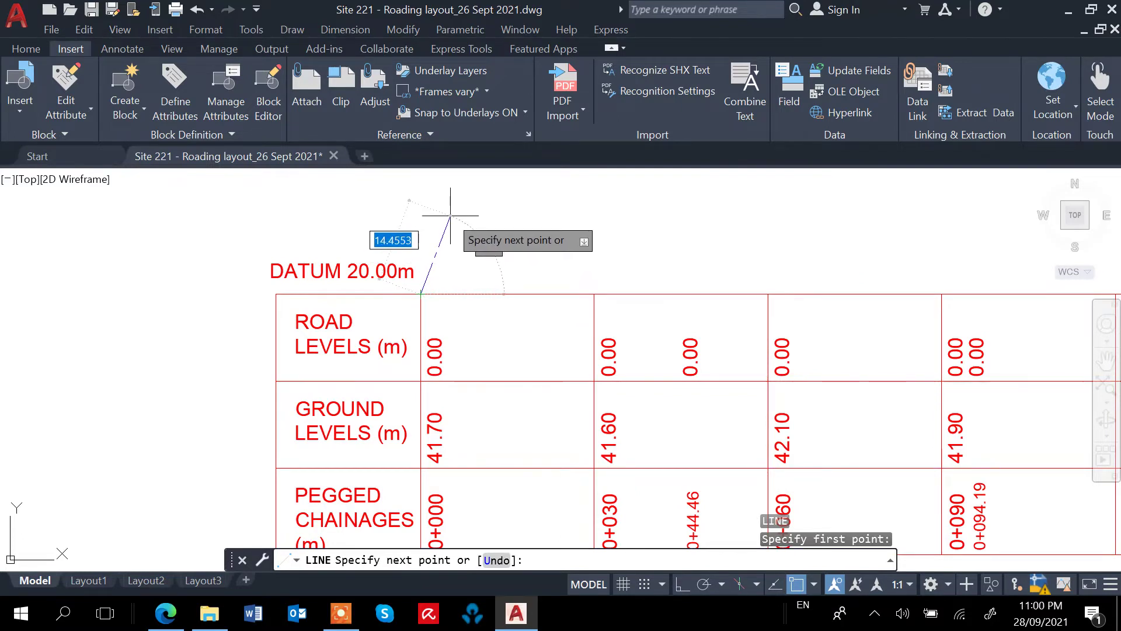
pyautogui.press('Escape')
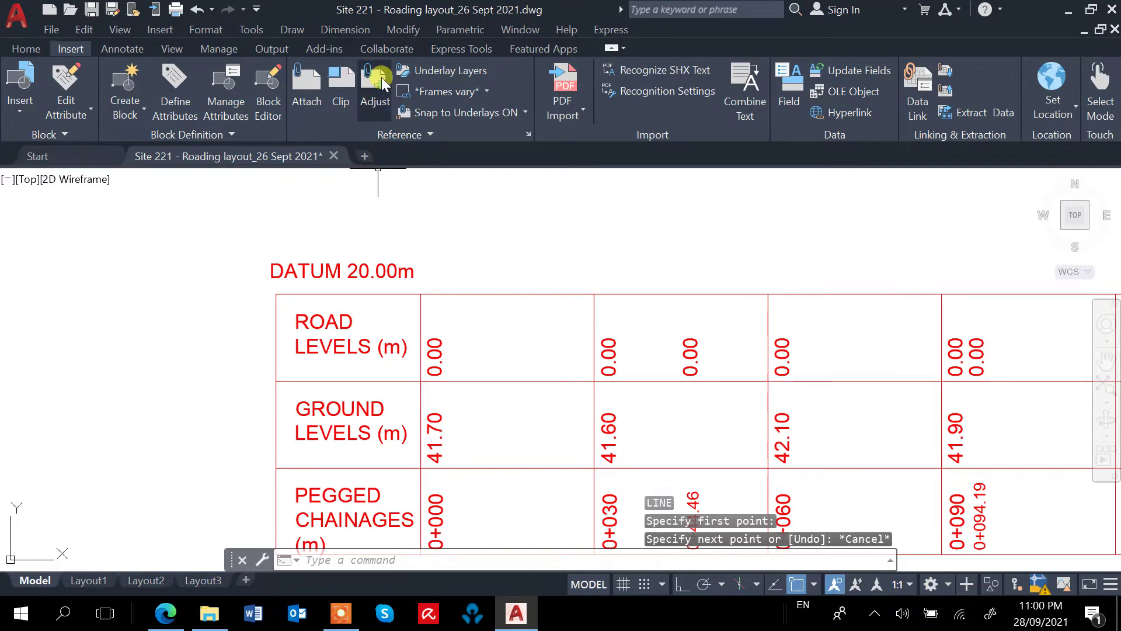
# Step: Check the layer and linetype properties of the copied table's vertical line at chainage 0+000
pyautogui.click(406, 32)
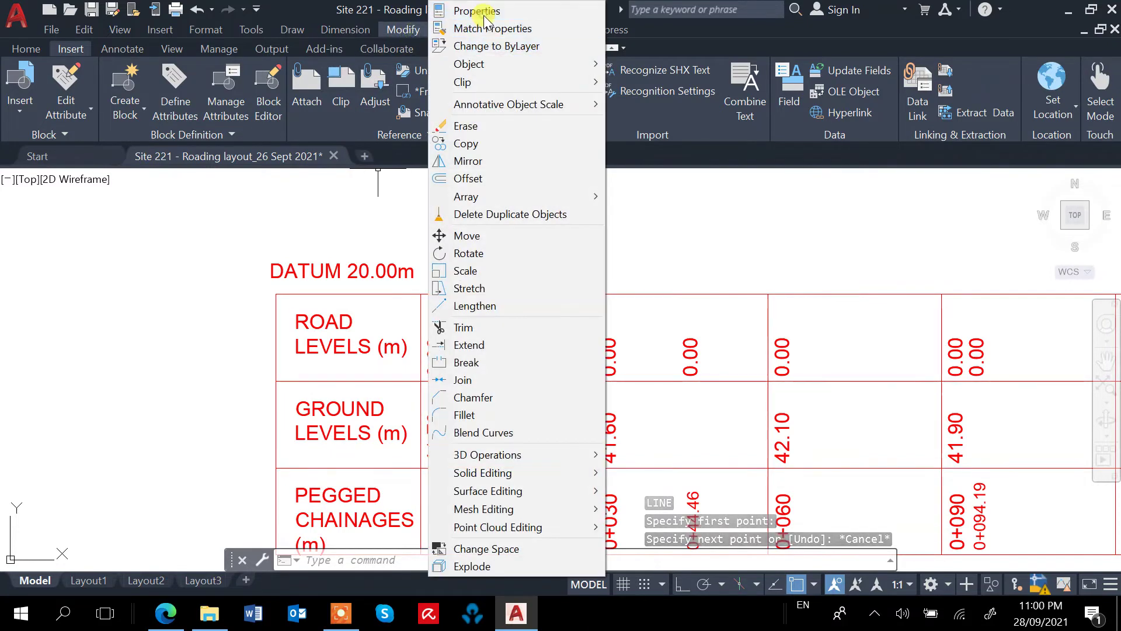
pyautogui.click(477, 11)
pyautogui.click(421, 322)
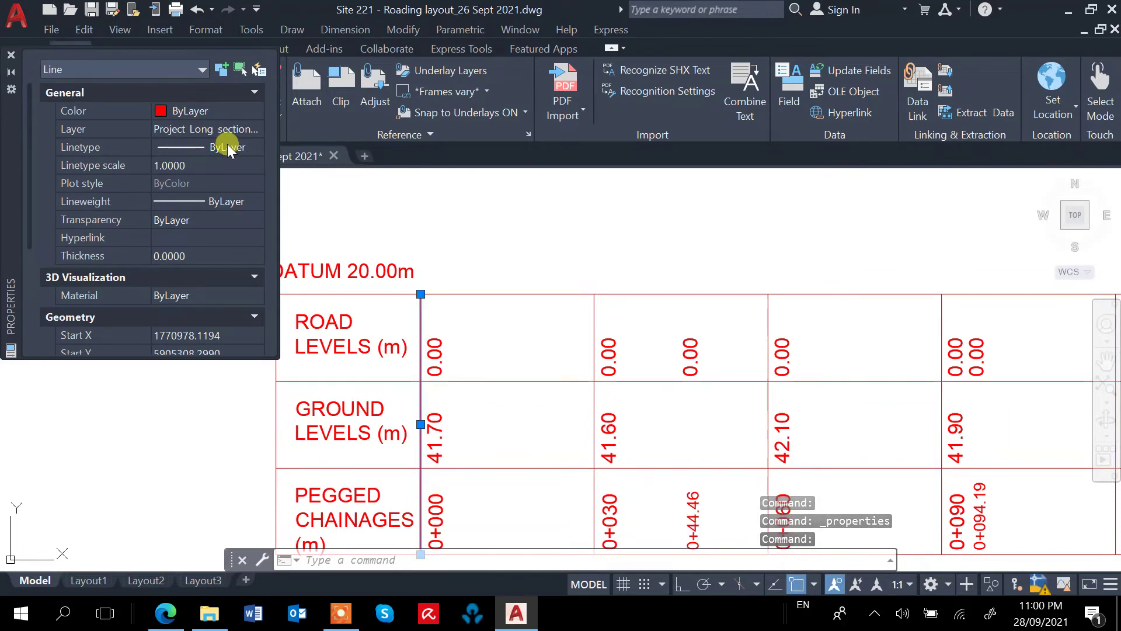
pyautogui.press('Escape')
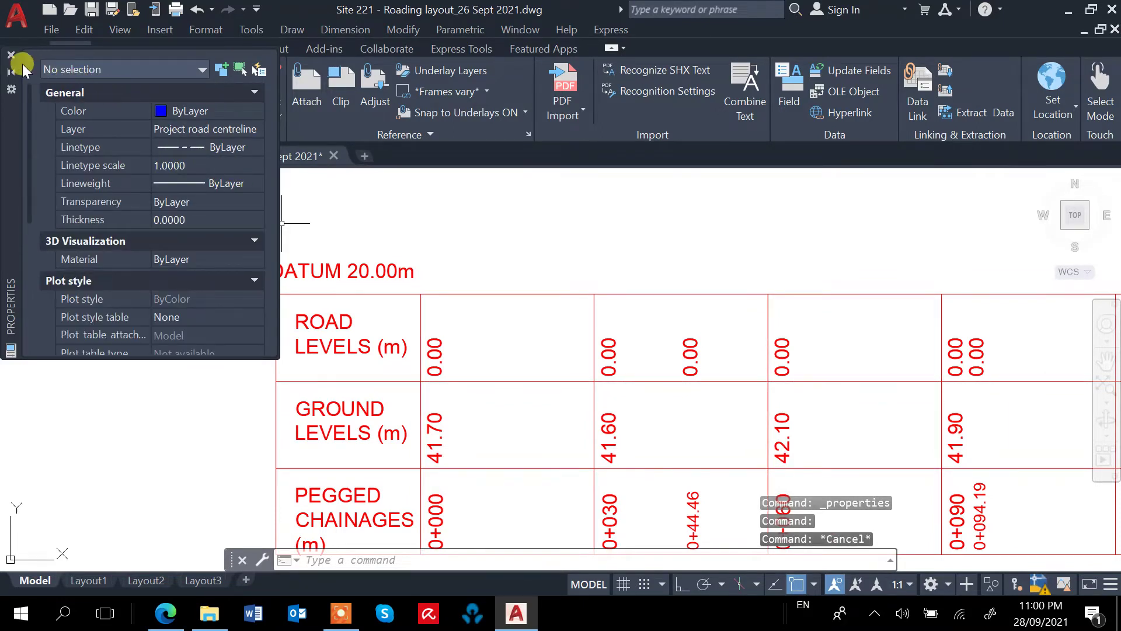
pyautogui.click(10, 56)
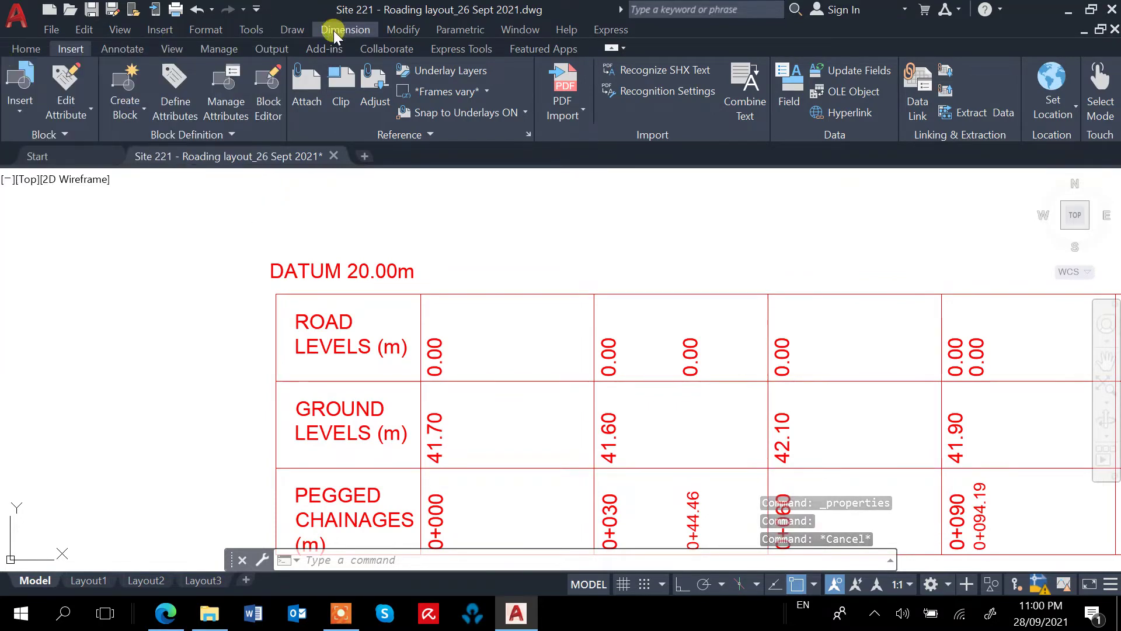
# Step: Make Project Long section-road the current layer
pyautogui.click(215, 31)
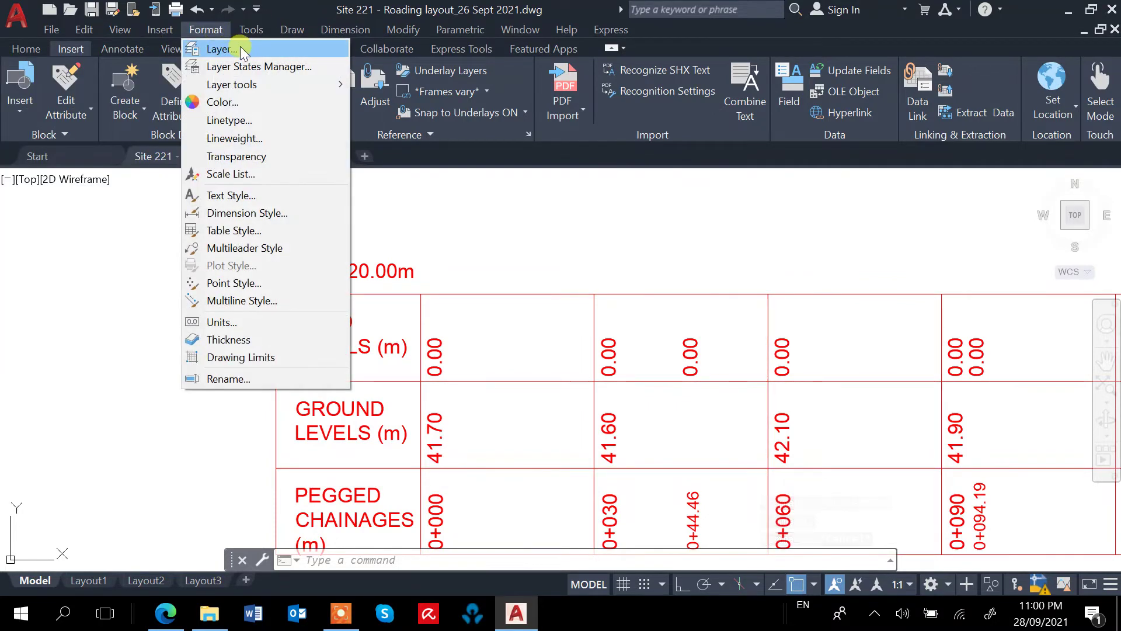
pyautogui.click(240, 46)
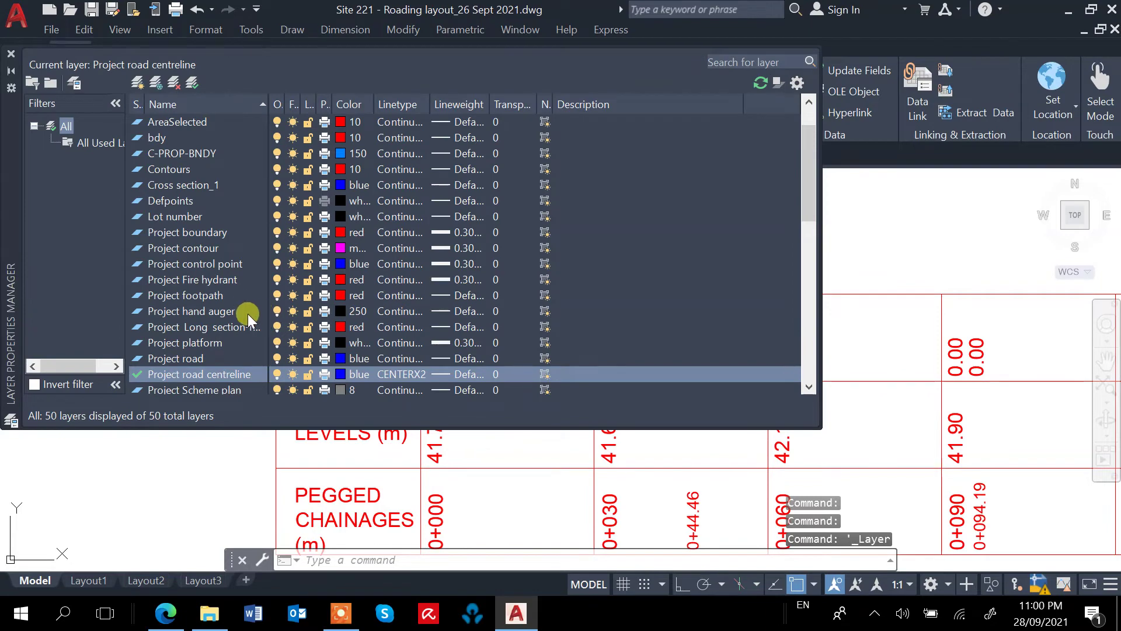
pyautogui.scroll(-1, 251, 304)
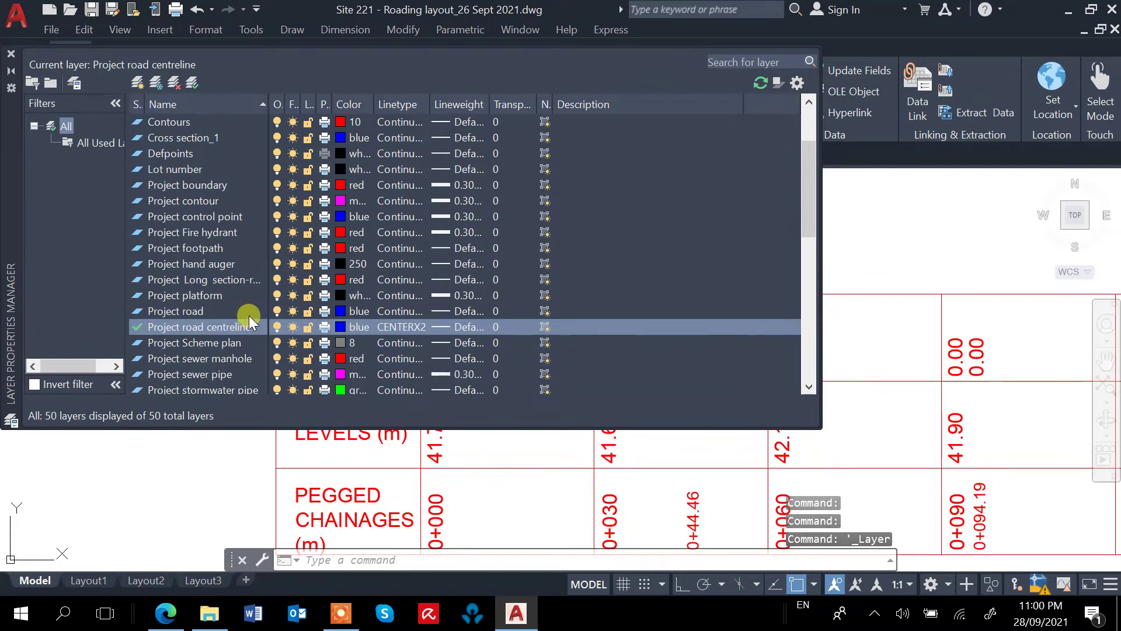
pyautogui.doubleClick(236, 279)
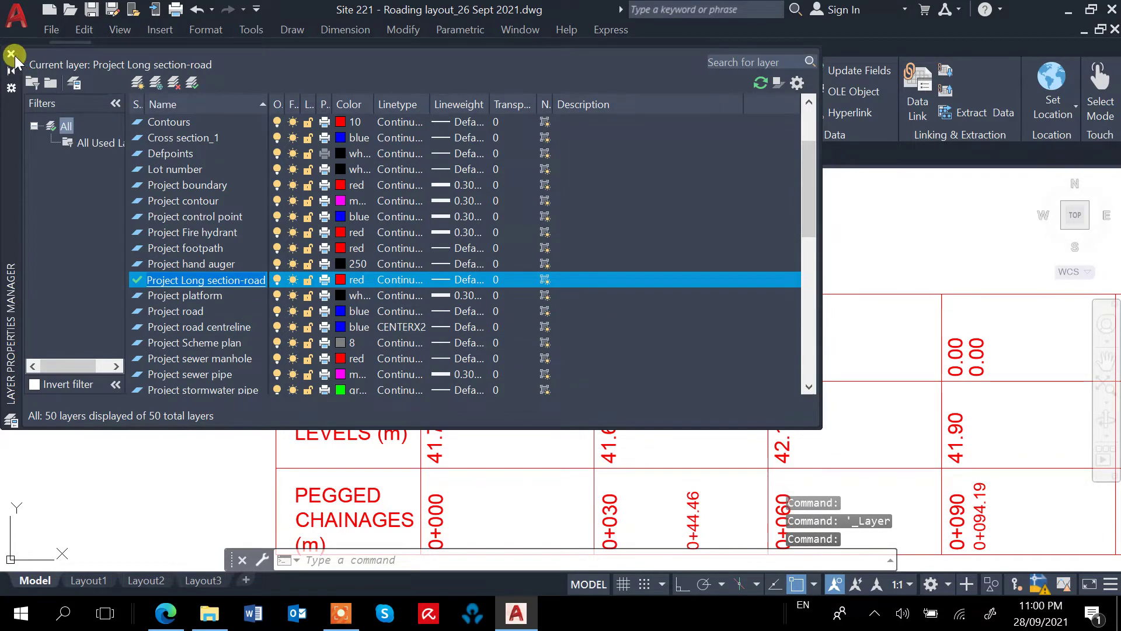
pyautogui.click(11, 54)
# Step: With Ortho turned on, draw a vertical line 1.7 units upward from the copied table's top edge at chainage 0+000
pyautogui.scroll(-4, 386, 322)
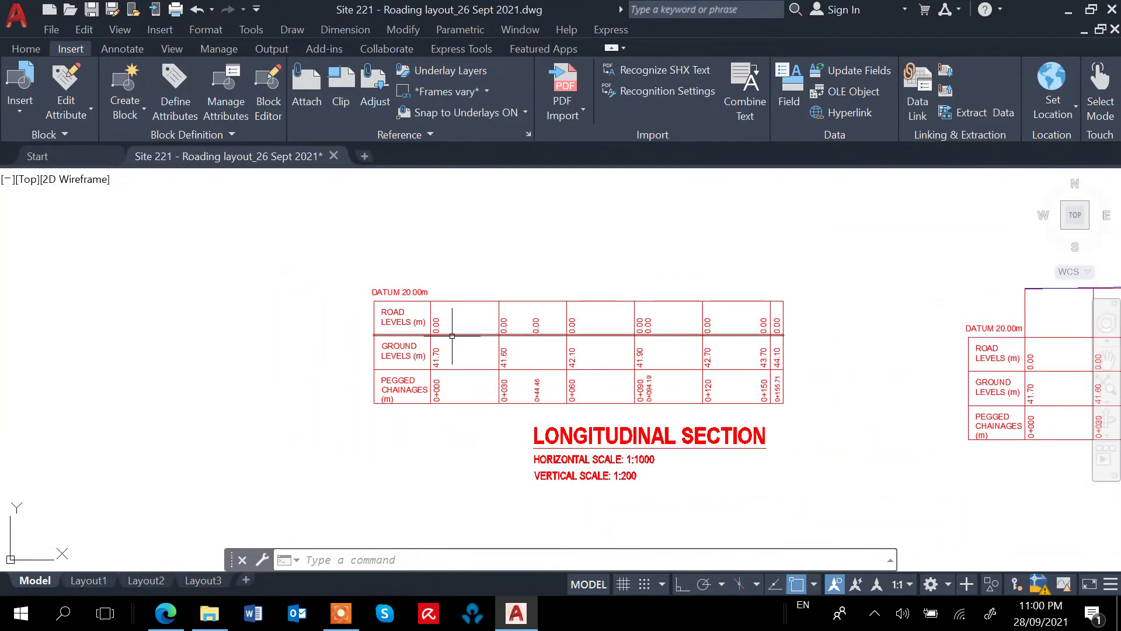
pyautogui.scroll(4, 452, 330)
pyautogui.write('l')
pyautogui.press('Return')
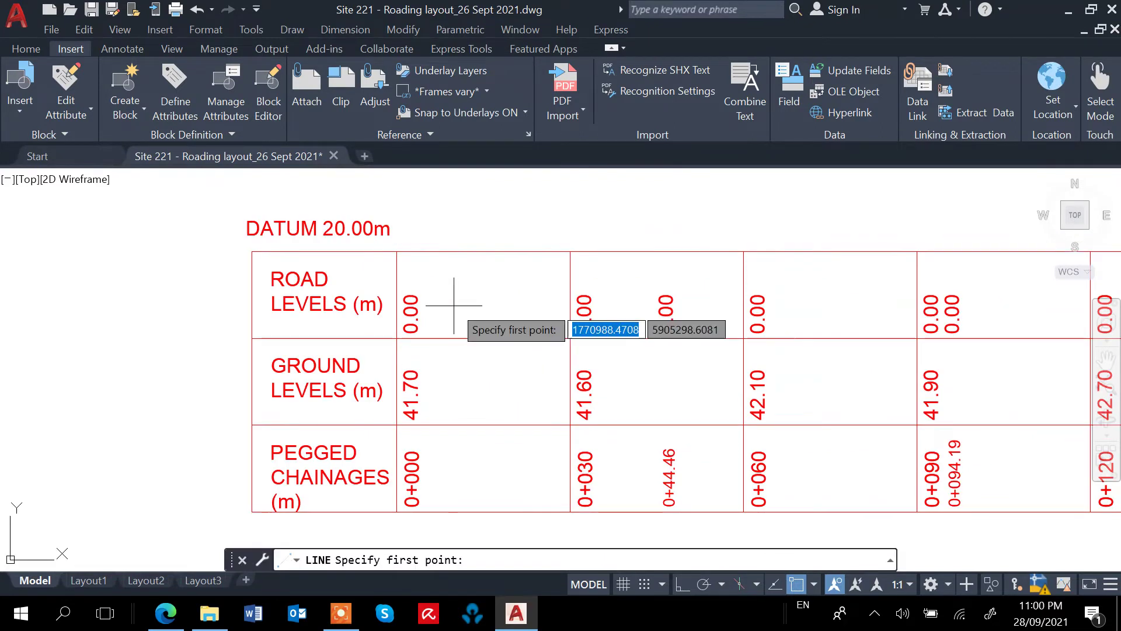
pyautogui.click(398, 250)
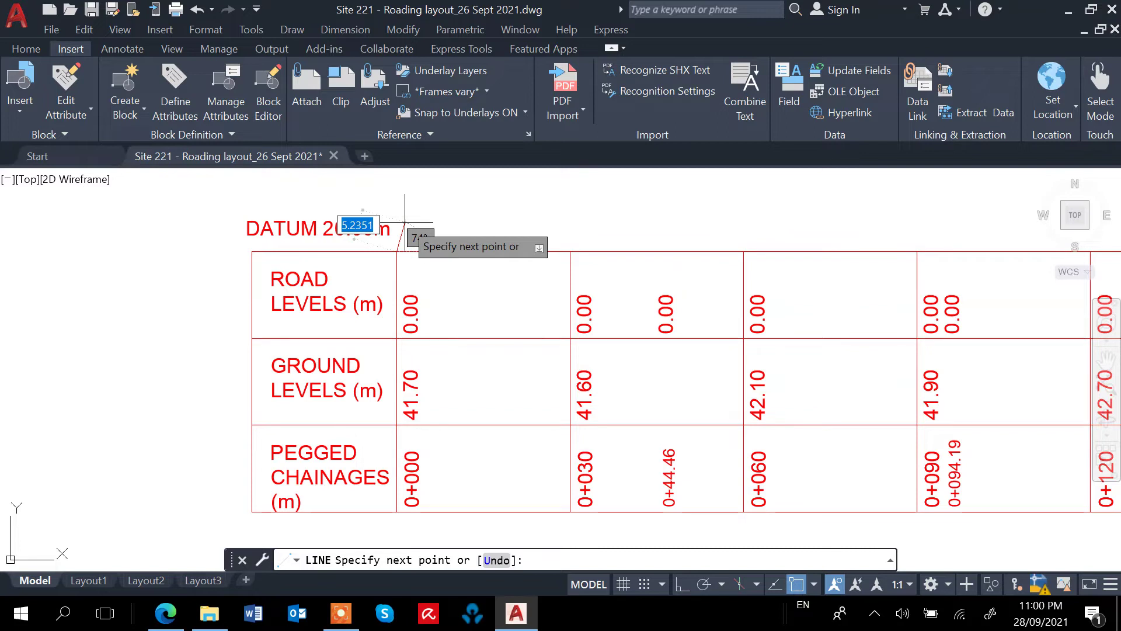
pyautogui.press('F8')
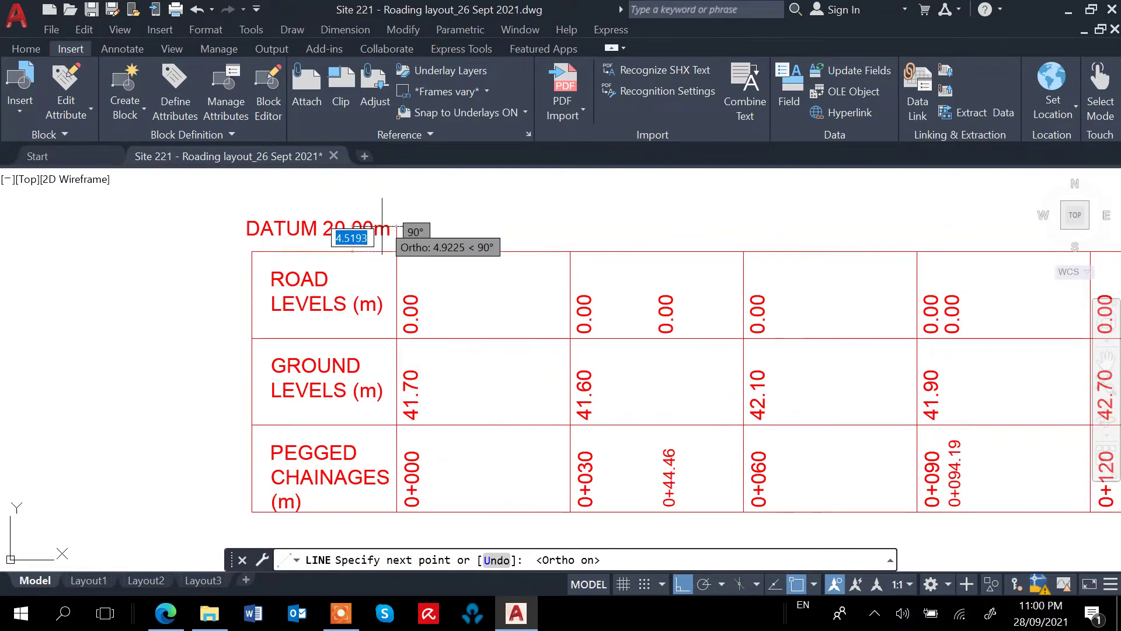
pyautogui.moveTo(380, 228); pyautogui.dragTo(421, 251, button='middle')
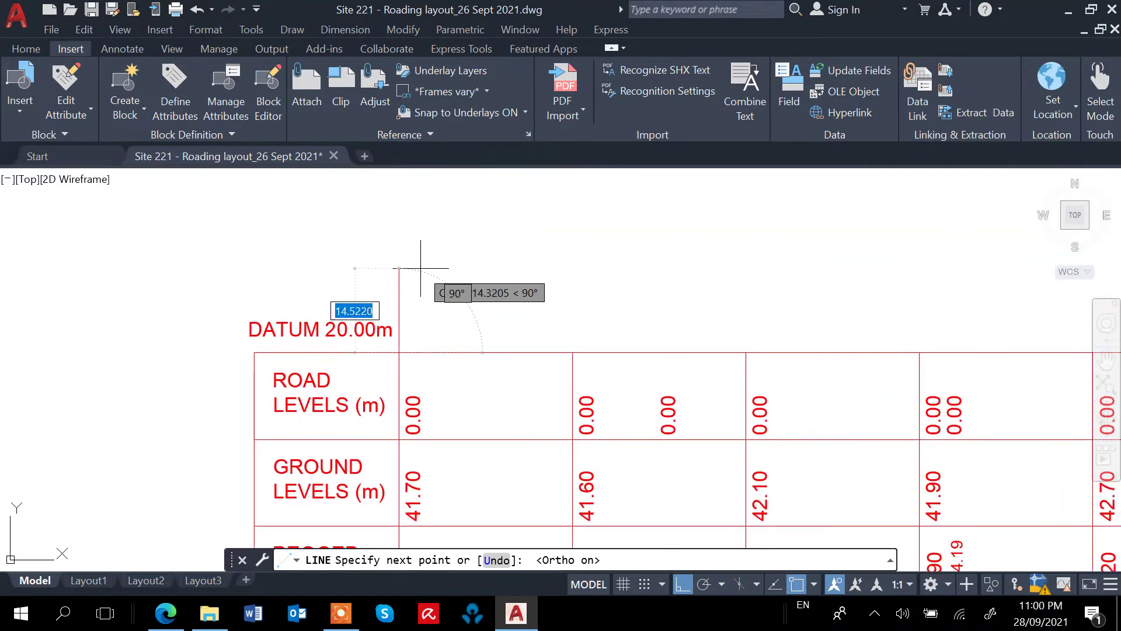
pyautogui.write('1.7')
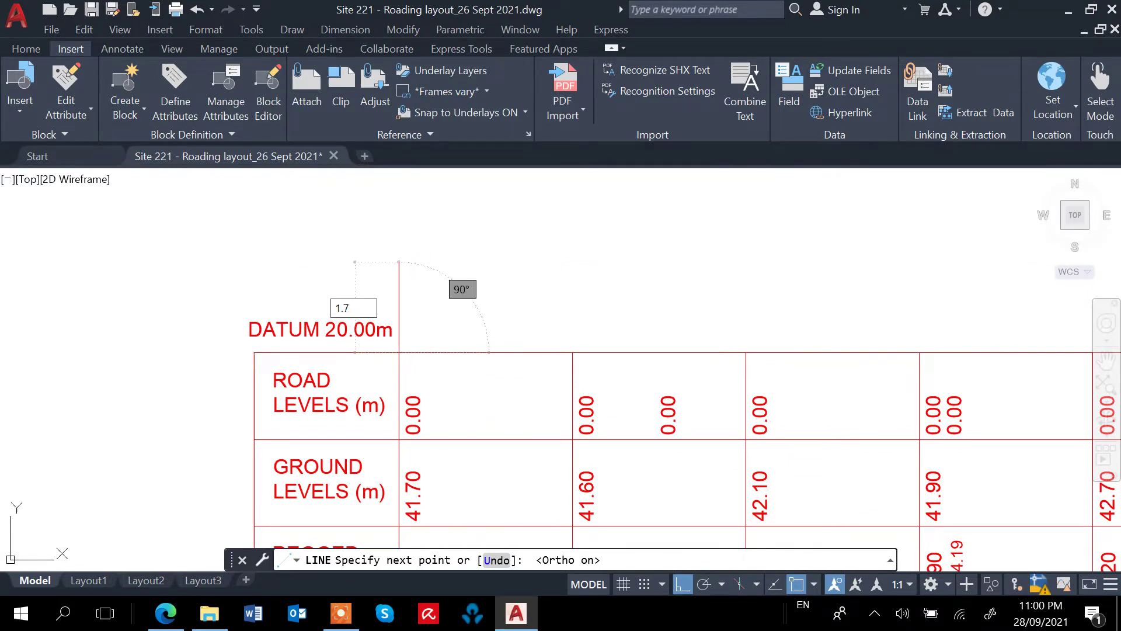
pyautogui.press('Return')
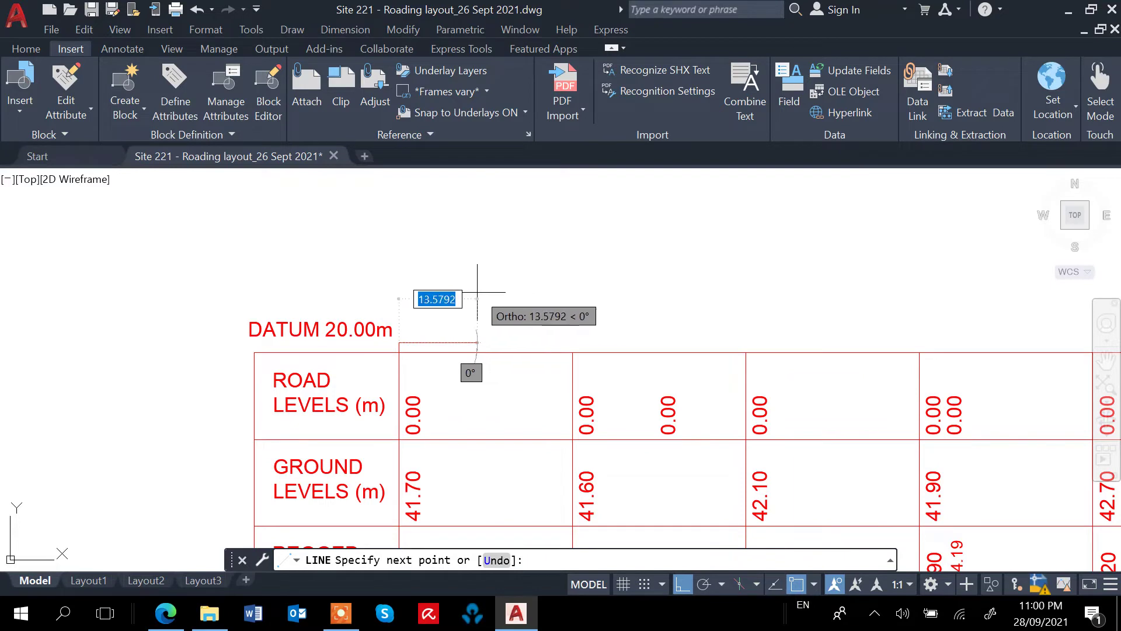
pyautogui.press('Escape')
# Step: Erase the short 1.7-unit vertical line above the copied table at chainage 0+000
pyautogui.write('e')
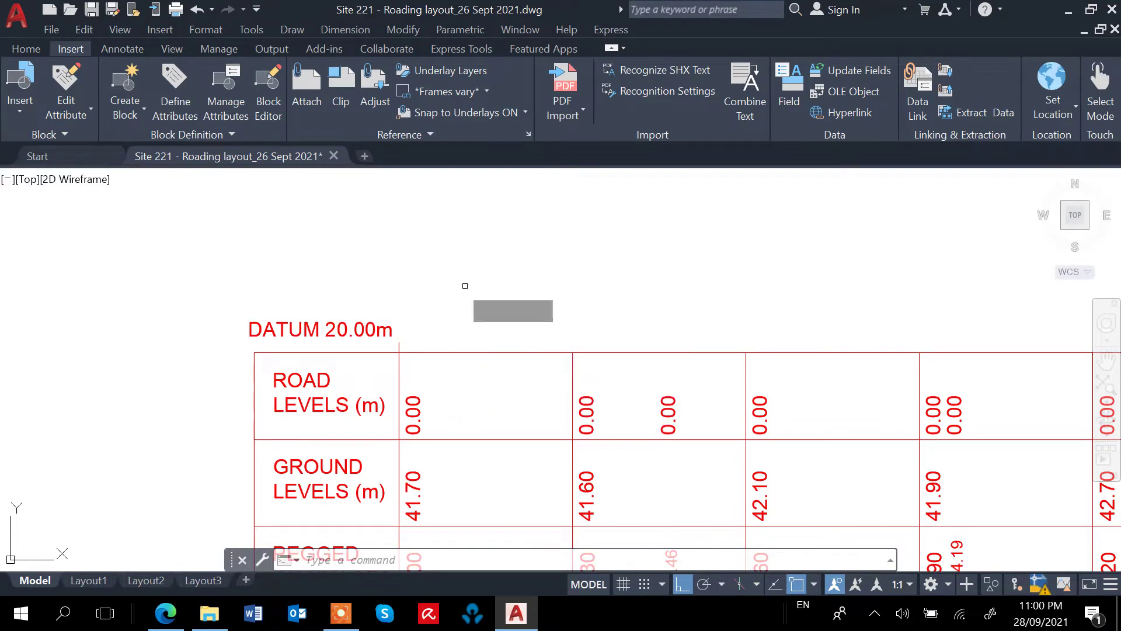
pyautogui.press('Return')
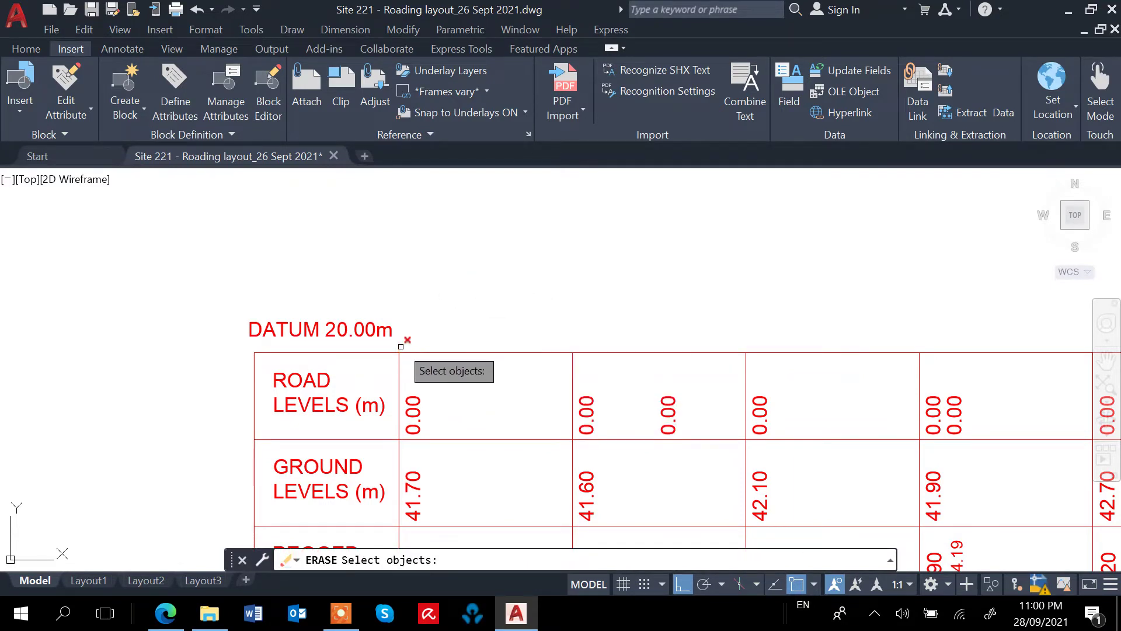
pyautogui.press('Escape')
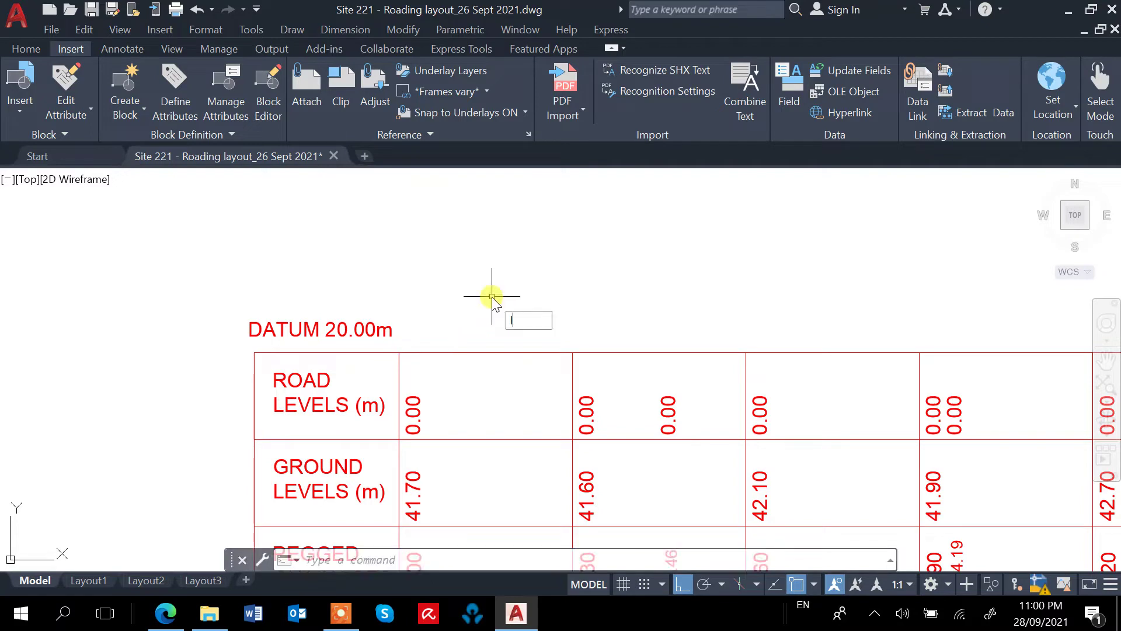
# Step: Draw a vertical line 21.7 units upward from the copied table's top edge at chainage 0+000
pyautogui.write('l')
pyautogui.press('Return')
pyautogui.click(399, 352)
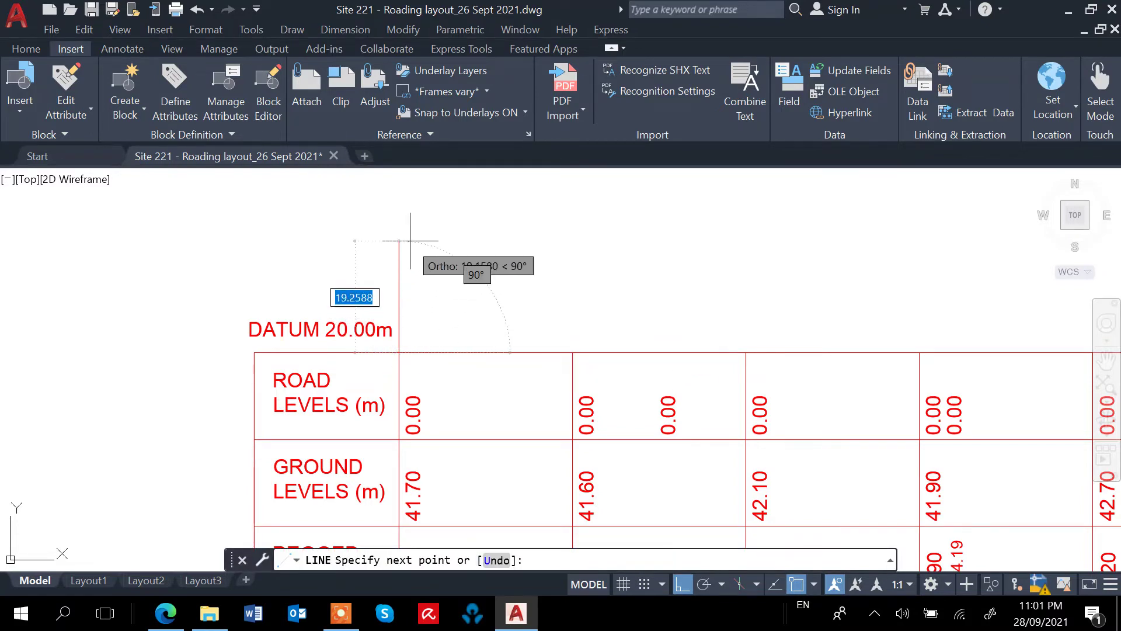
pyautogui.write('21.7')
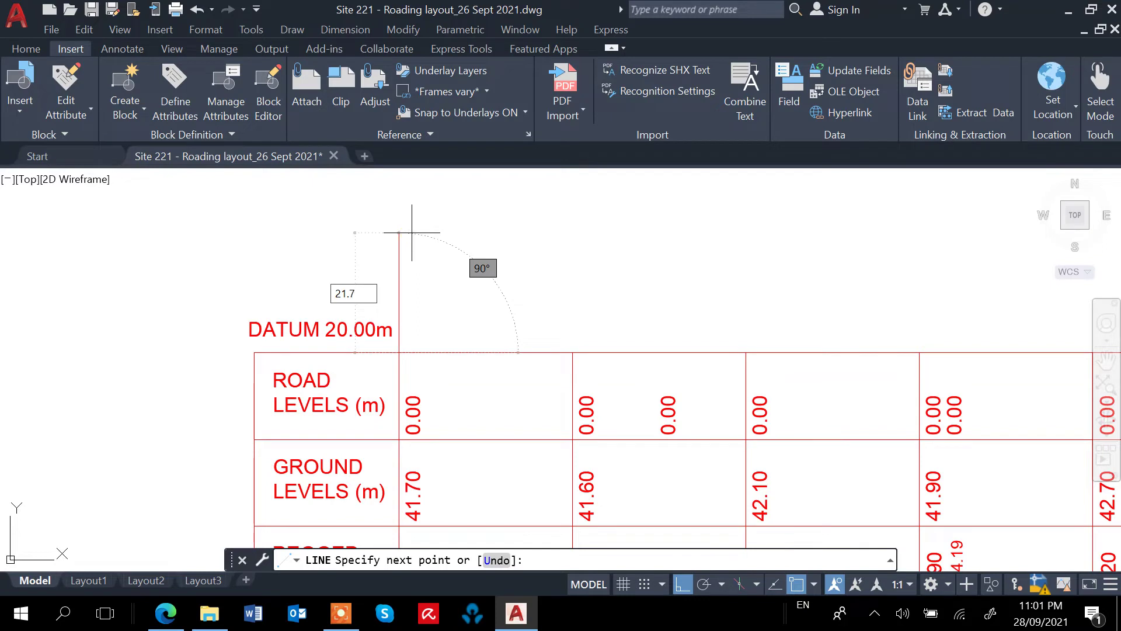
pyautogui.press('Return')
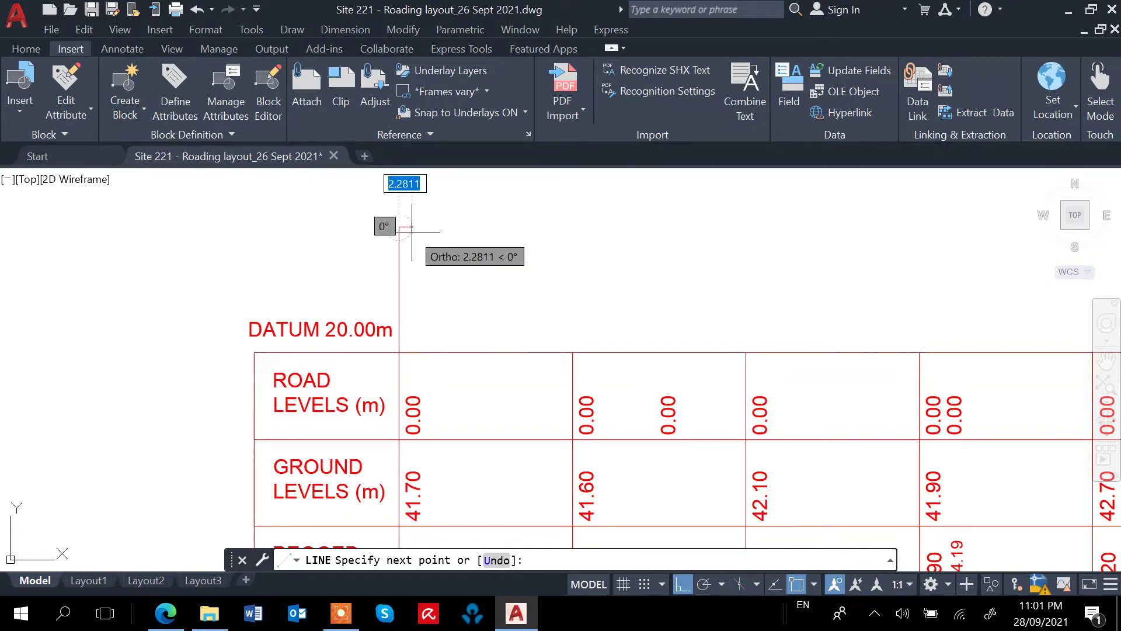
# Step: Draw a vertical line 21.6 units upward from the copied table's top edge at chainage 0+030
pyautogui.press('Escape')
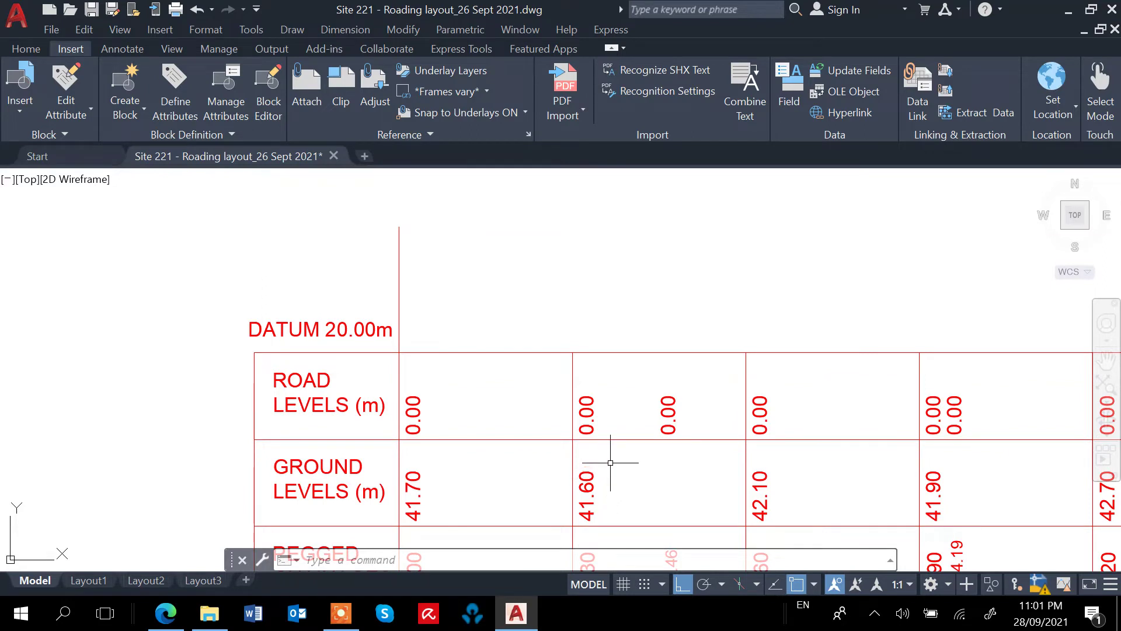
pyautogui.press('Return')
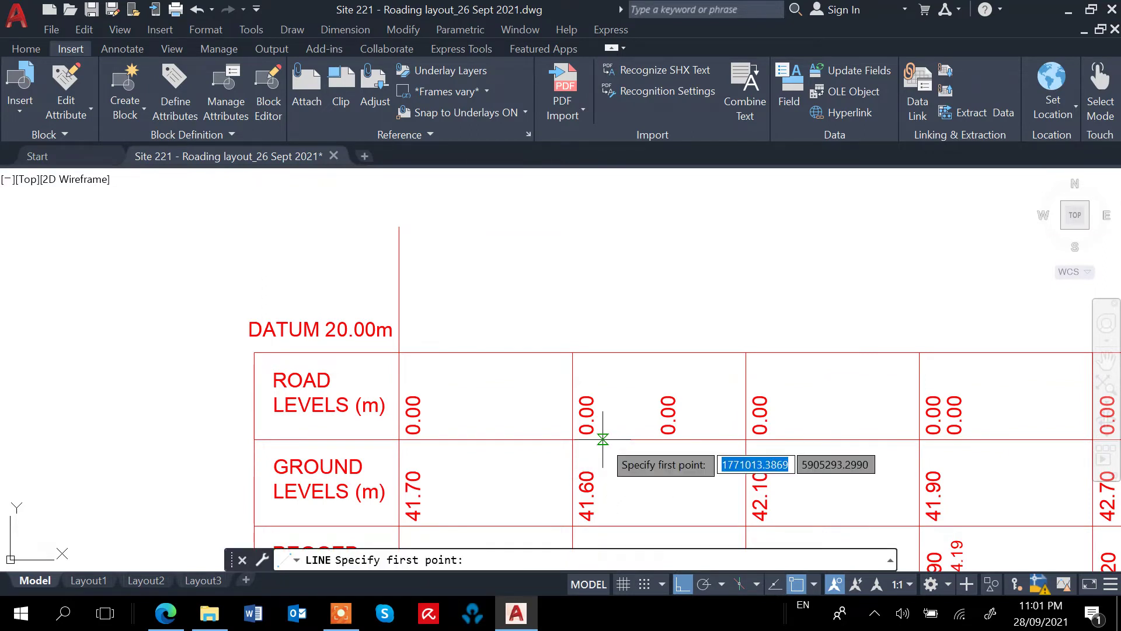
pyautogui.click(572, 353)
pyautogui.write('2')
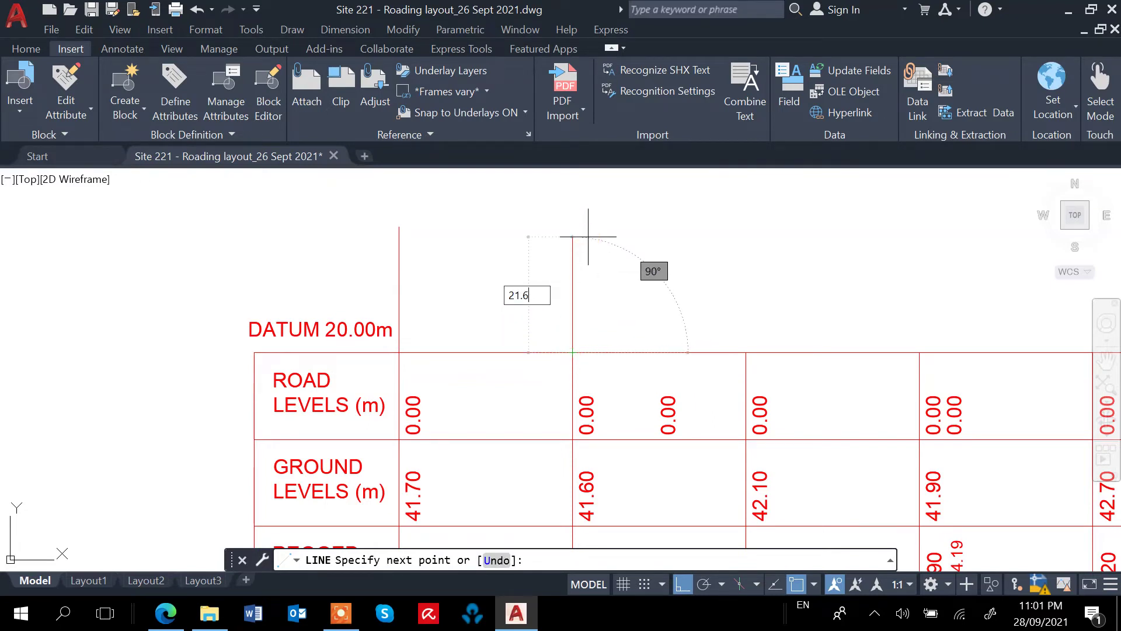
pyautogui.write('1.6')
pyautogui.press('Return')
pyautogui.press('Return')
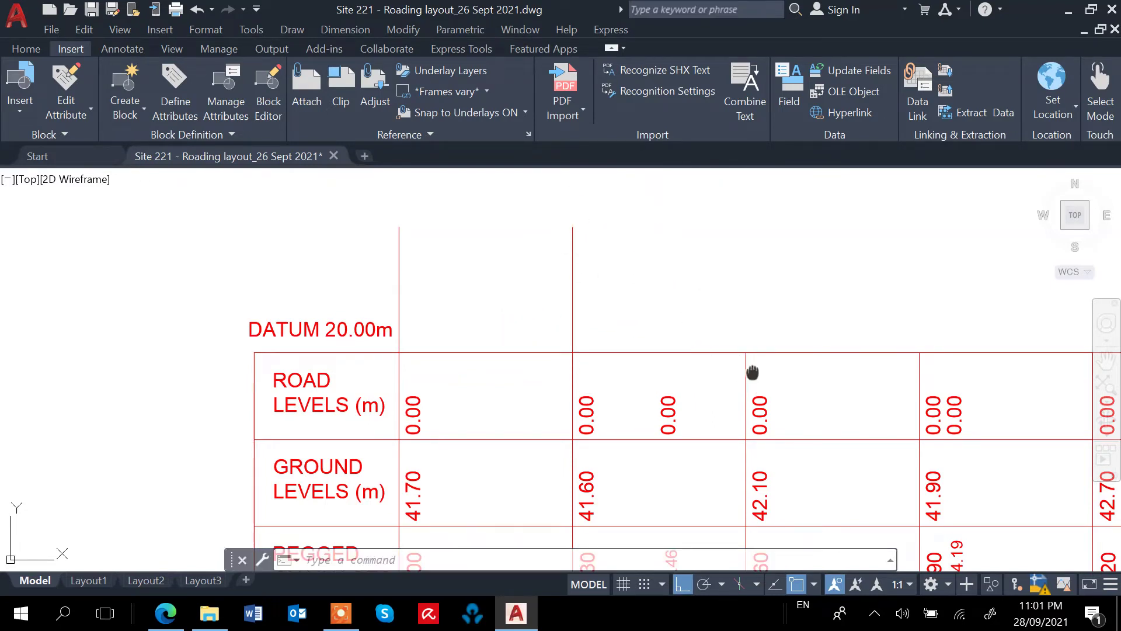
pyautogui.moveTo(752, 372); pyautogui.dragTo(672, 324, button='middle')
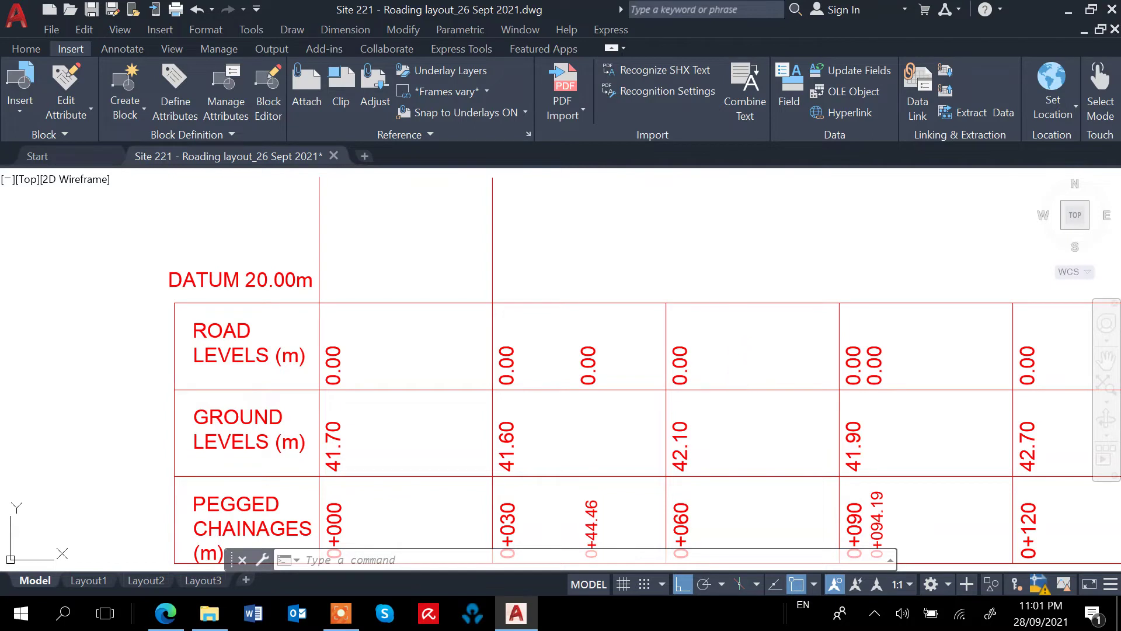
pyautogui.write('l')
pyautogui.press('Return')
pyautogui.click(666, 303)
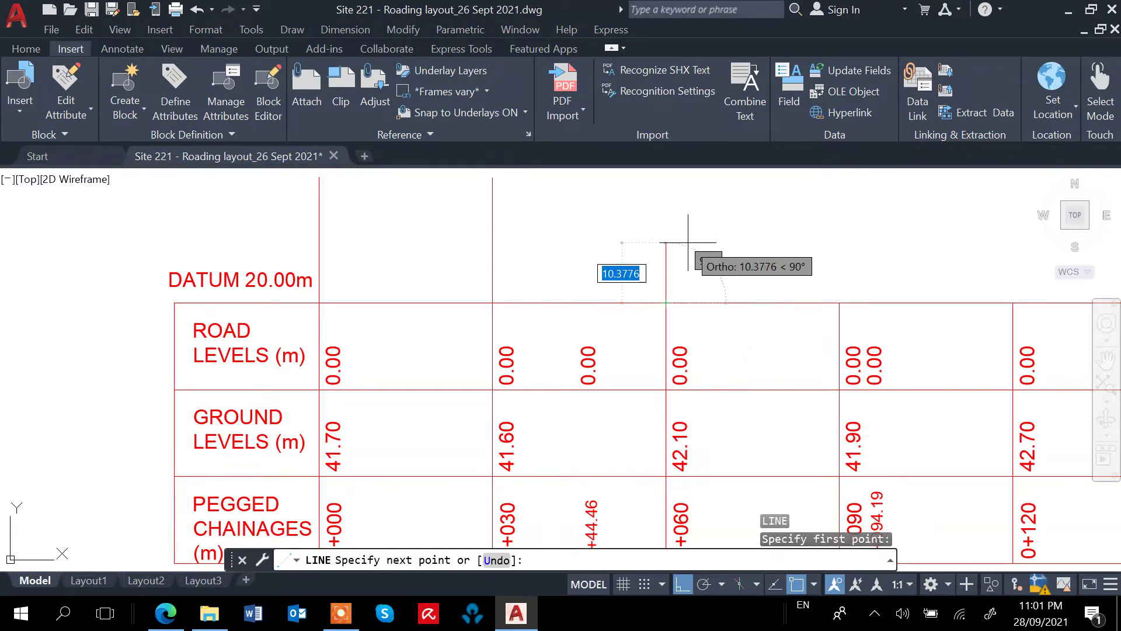
pyautogui.scroll(5, 688, 242)
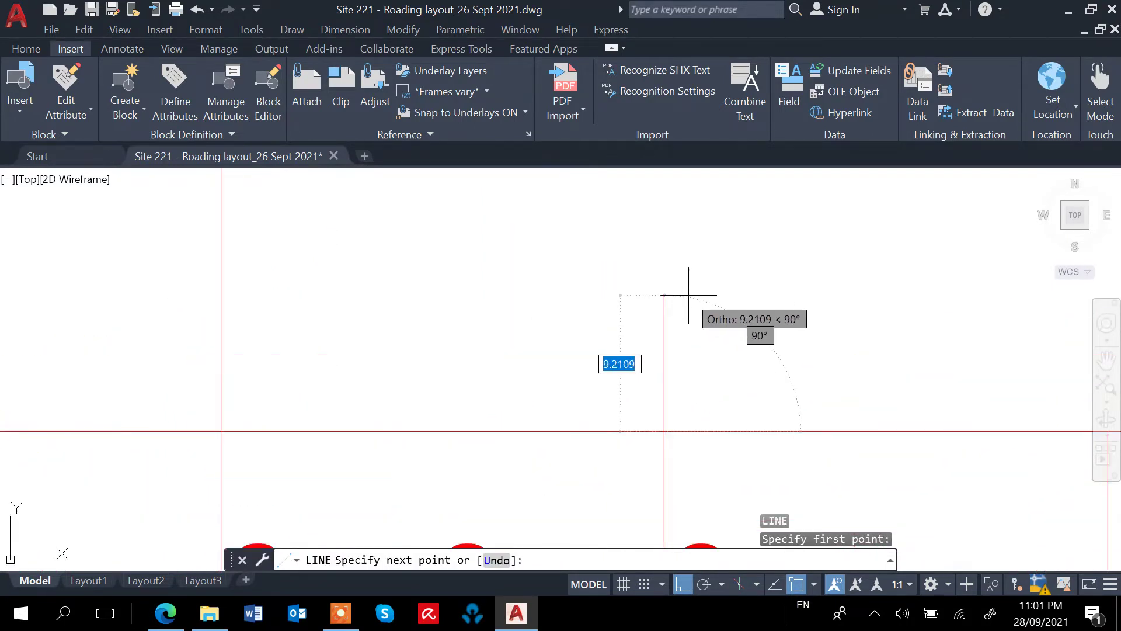
pyautogui.press('Escape')
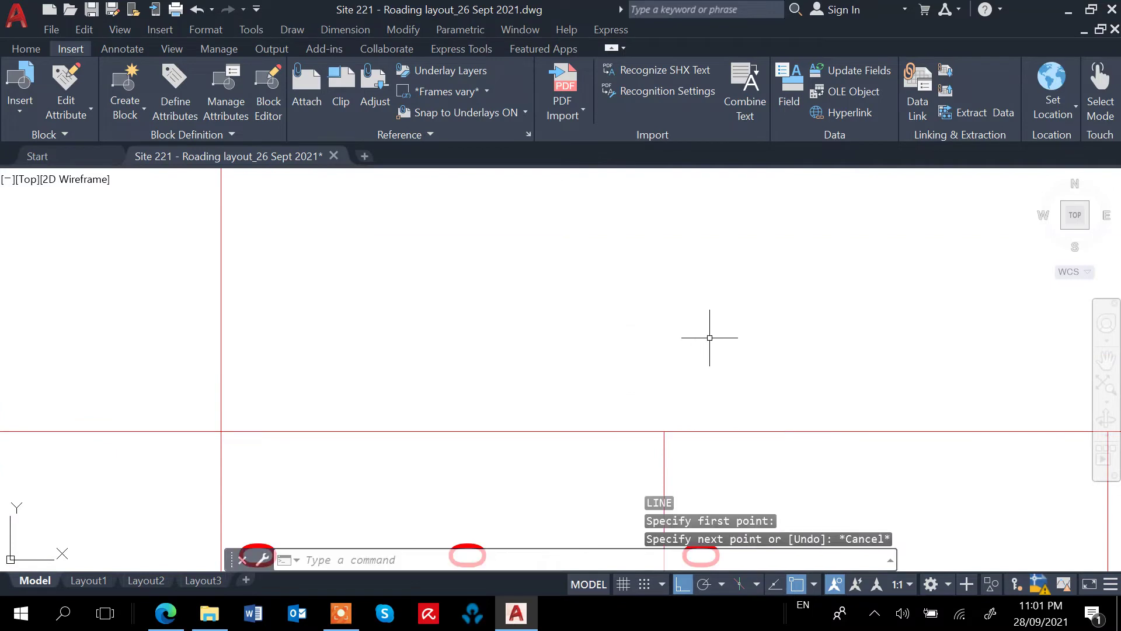
# Step: Draw a vertical line 22.1 units upward from the copied table's top edge at chainage 0+060
pyautogui.press('Return')
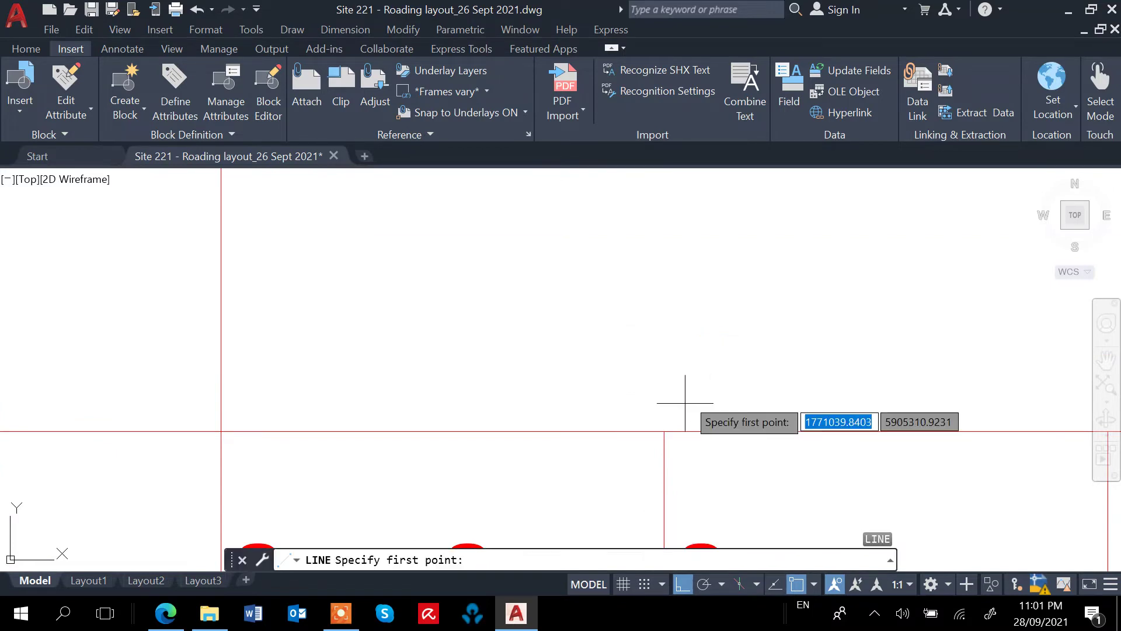
pyautogui.click(664, 431)
pyautogui.write('22.')
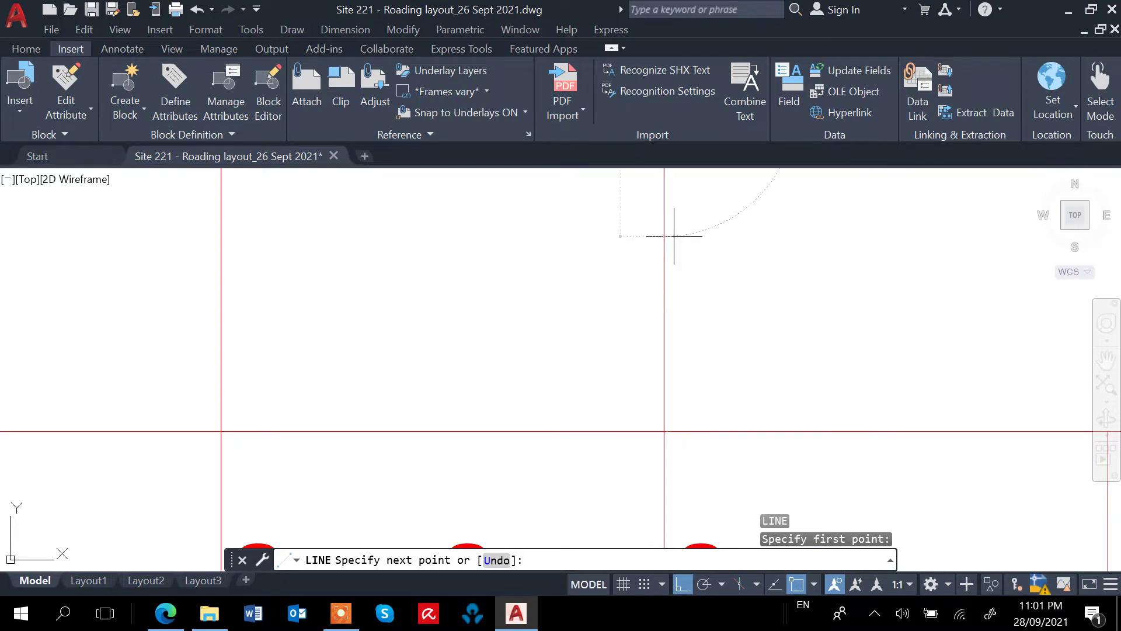
pyautogui.moveTo(743, 268); pyautogui.dragTo(726, 327, button='middle')
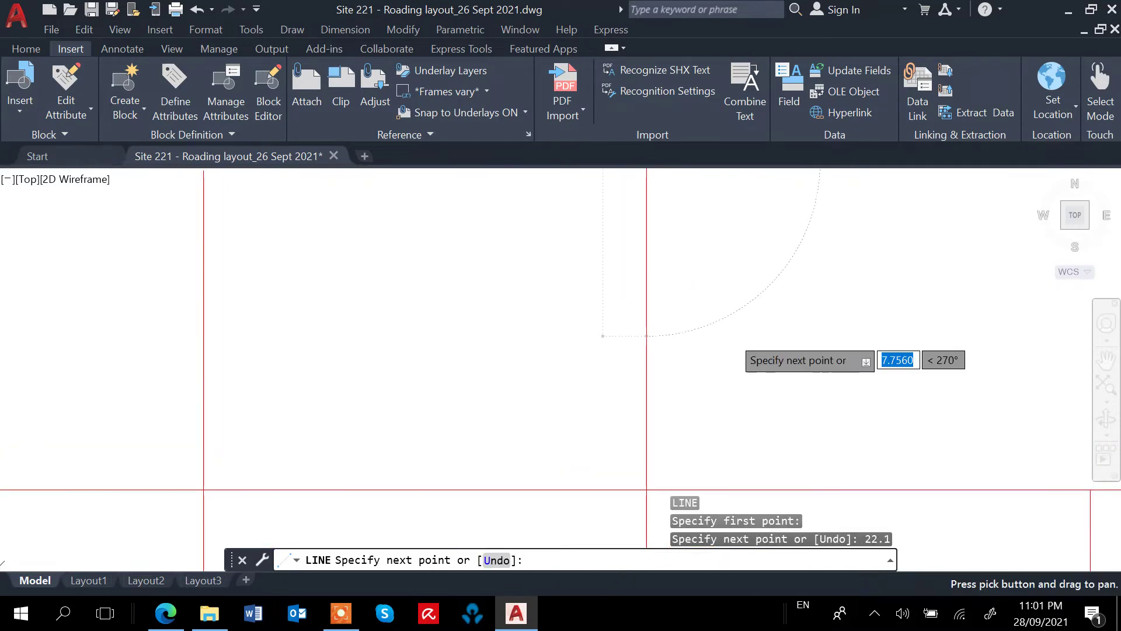
pyautogui.scroll(-2, 730, 338)
pyautogui.press('Escape')
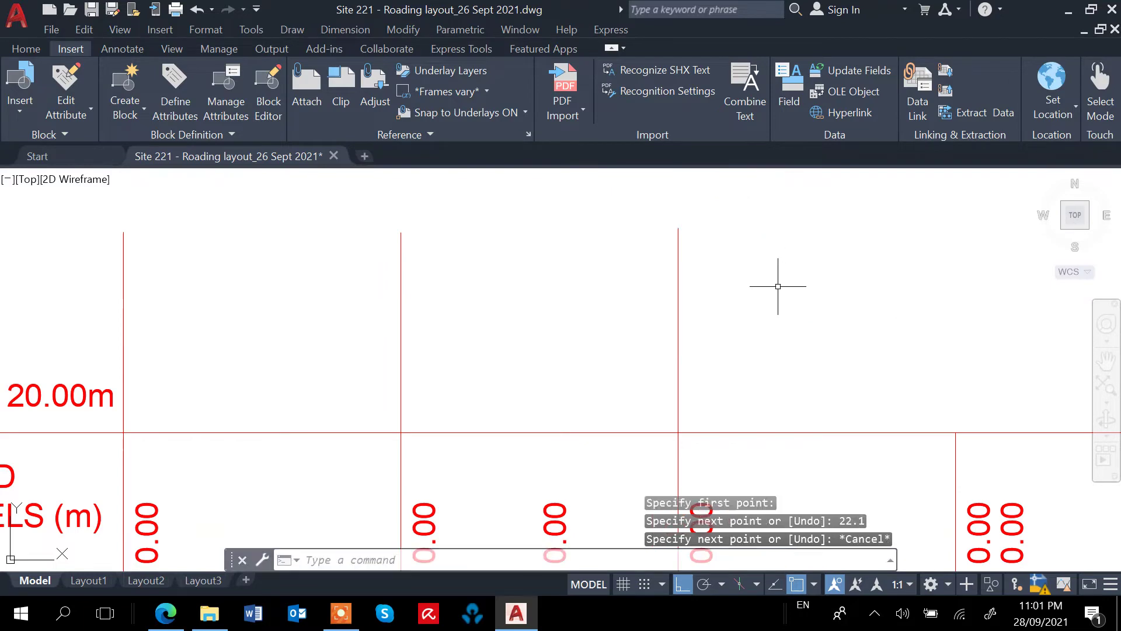
# Step: Draw a vertical line 21.9 units upward from the copied table's top edge at chainage 0+090
pyautogui.moveTo(778, 287)
pyautogui.mouseDown(button='middle')
pyautogui.moveTo(791, 363)
pyautogui.moveTo(689, 245)
pyautogui.moveTo(580, 212)
pyautogui.mouseUp(button='middle')
pyautogui.scroll(-2, 569, 313)
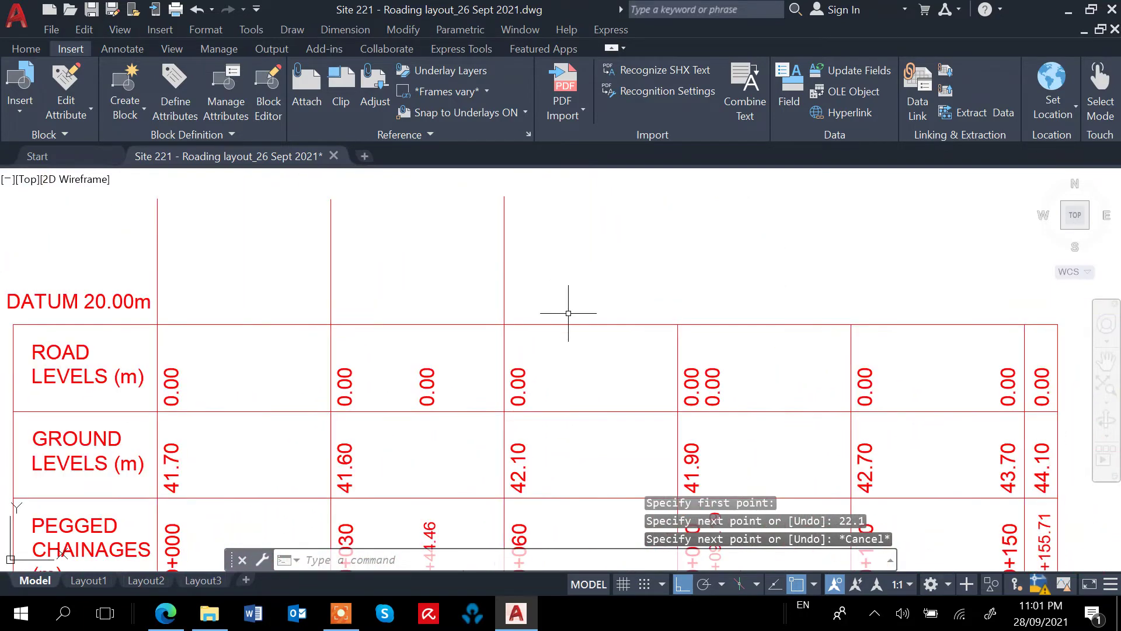
pyautogui.moveTo(613, 420)
pyautogui.mouseDown(button='middle')
pyautogui.moveTo(595, 353)
pyautogui.moveTo(563, 401)
pyautogui.mouseUp(button='middle')
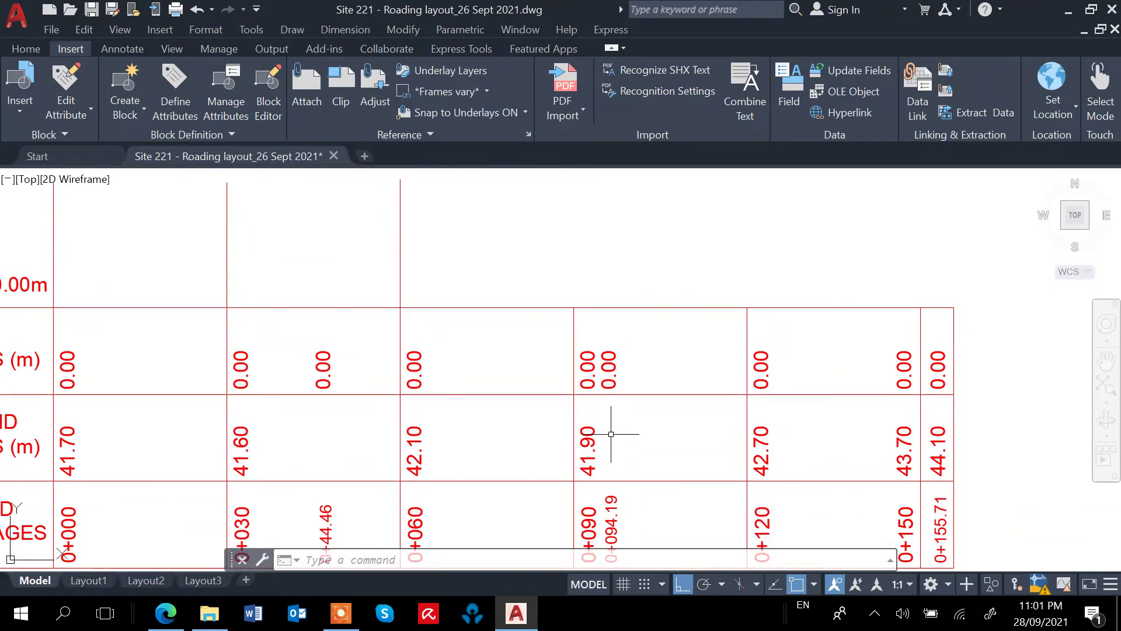
pyautogui.press('Return')
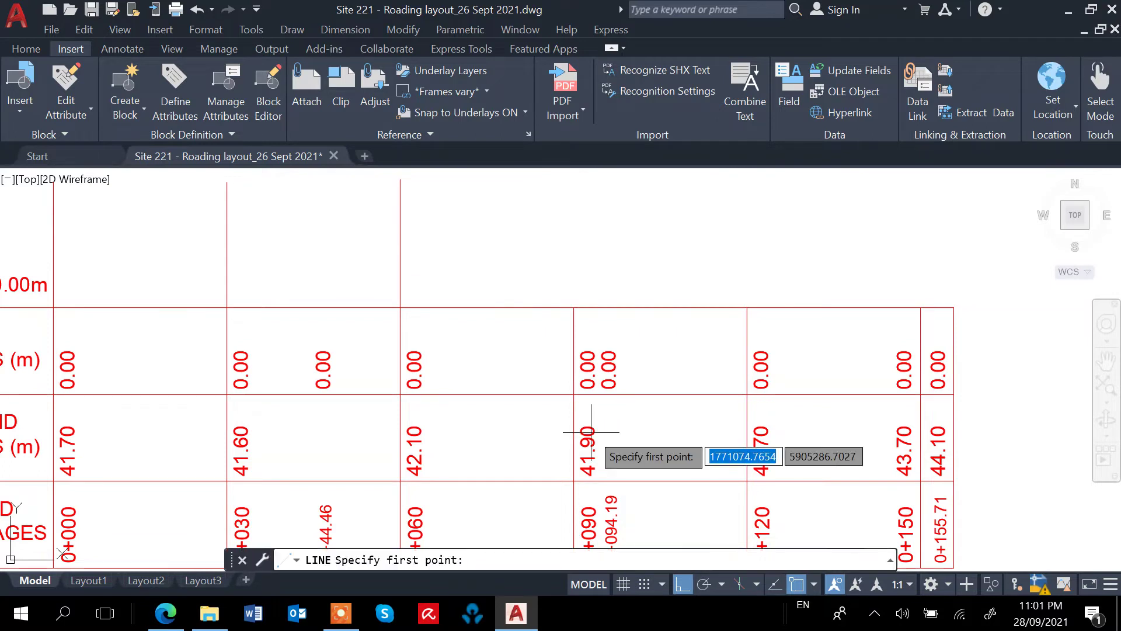
pyautogui.click(573, 308)
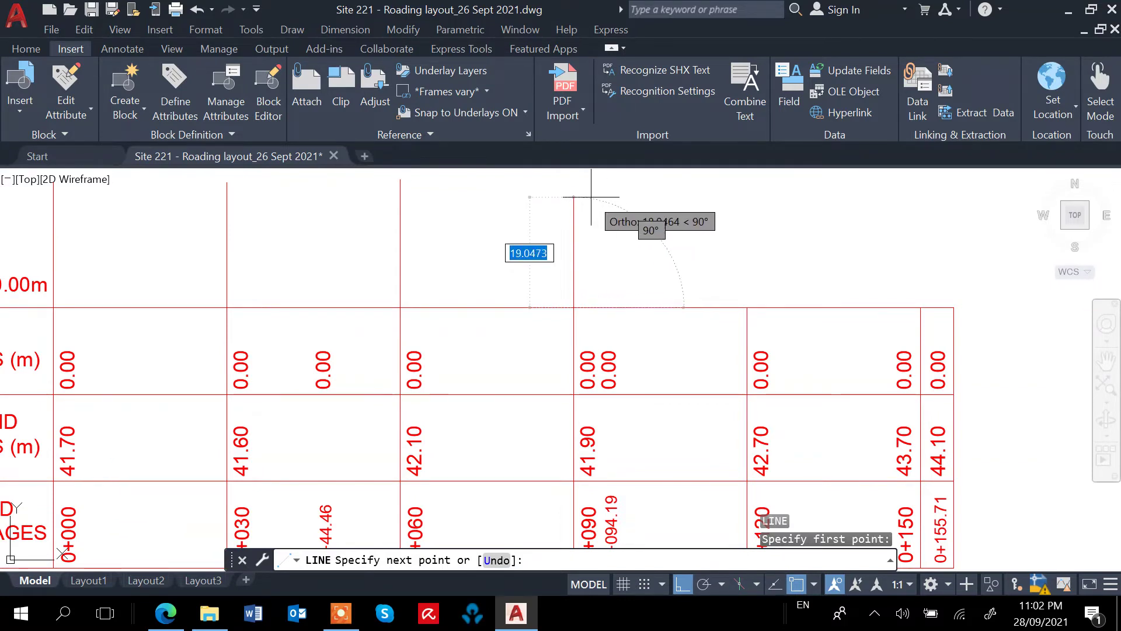
pyautogui.write('2')
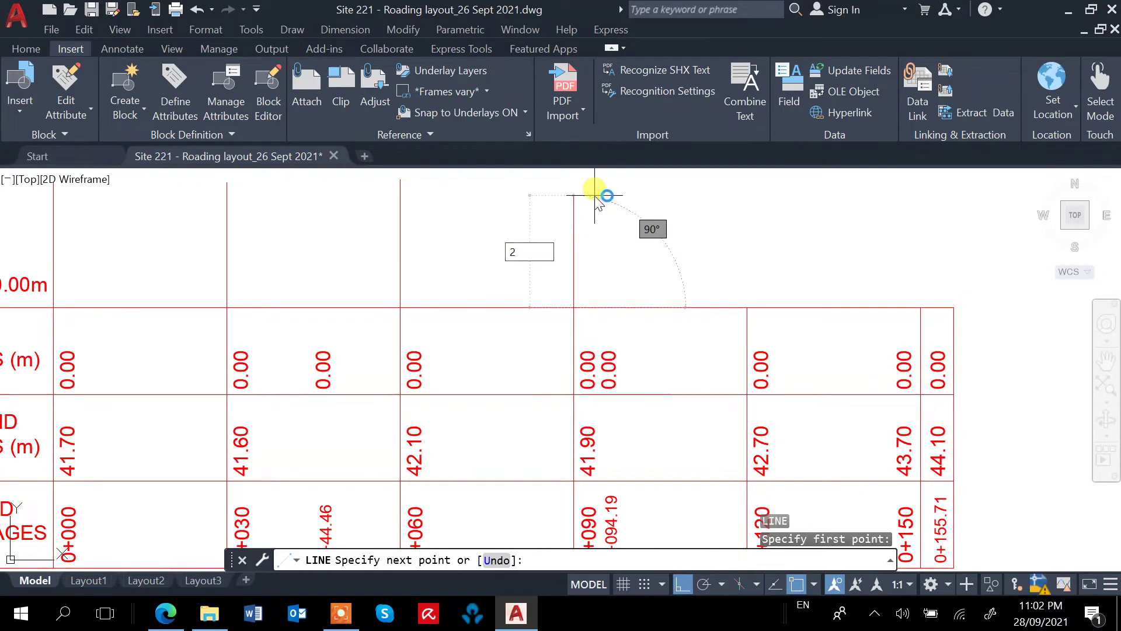
pyautogui.write('1.9')
pyautogui.press('Return')
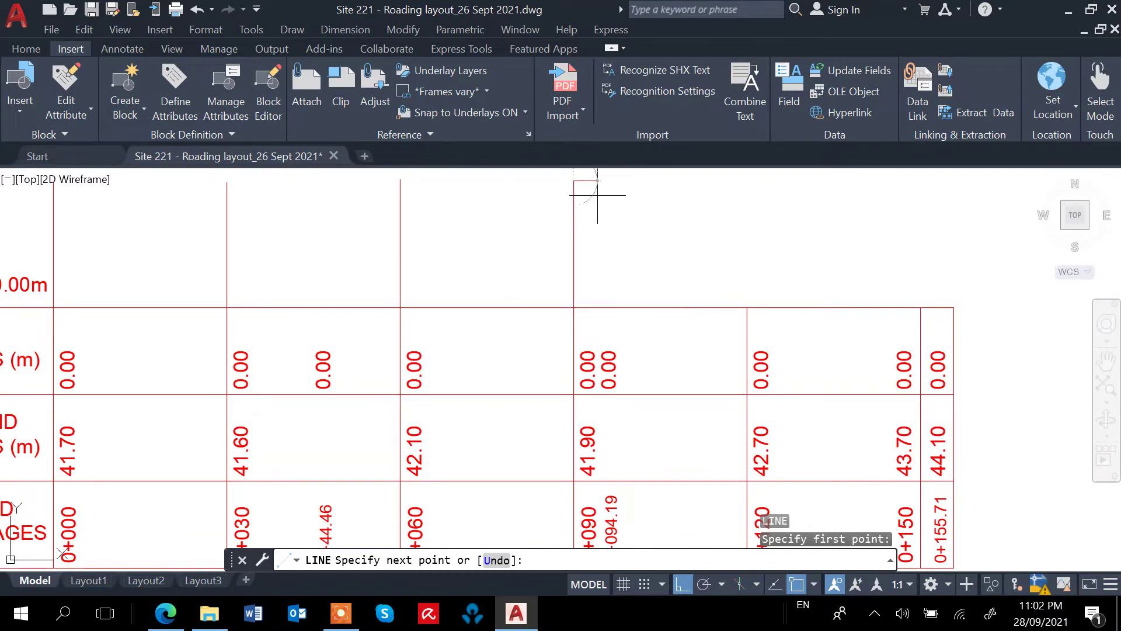
pyautogui.press('Escape')
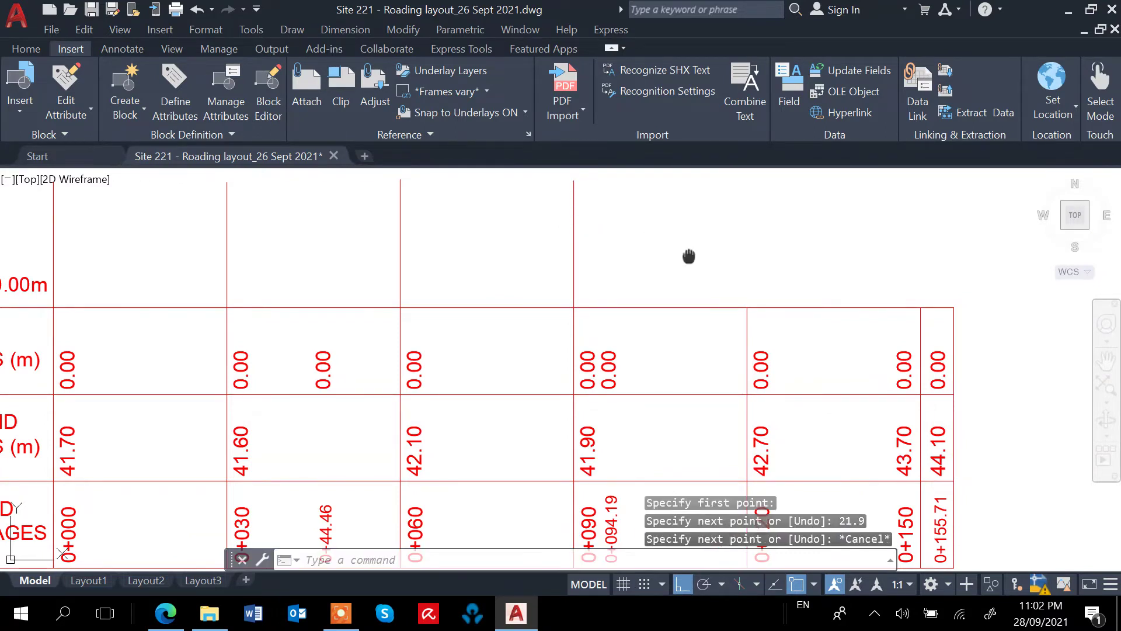
# Step: Draw a vertical line 22.7 units upward from the copied table's top edge at chainage 0+120
pyautogui.moveTo(689, 255); pyautogui.dragTo(541, 247, button='middle')
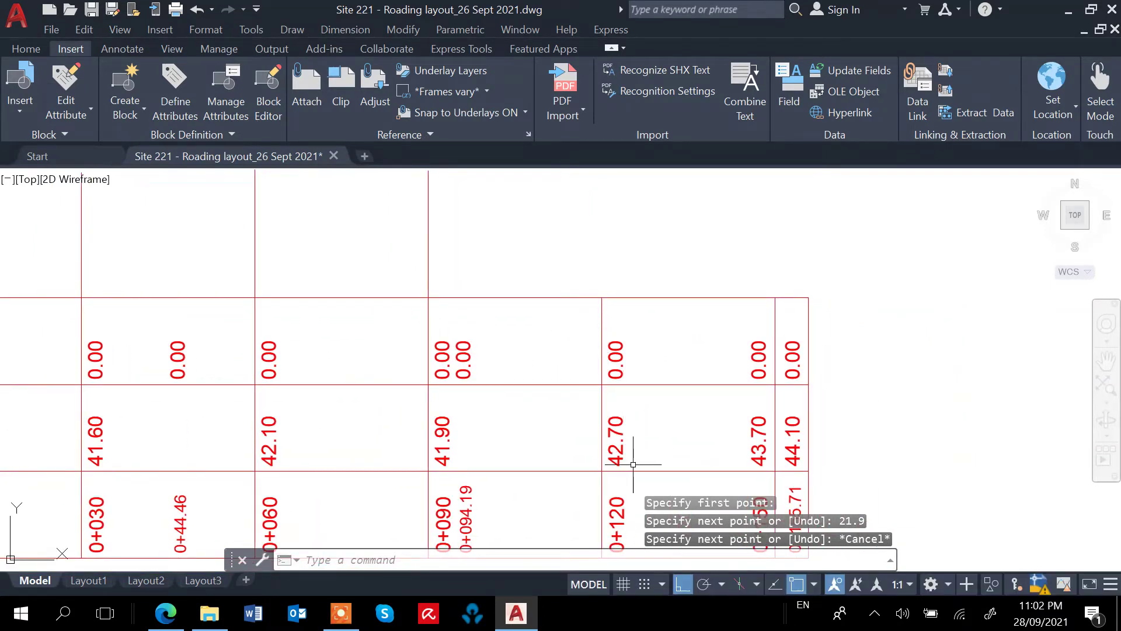
pyautogui.write('l')
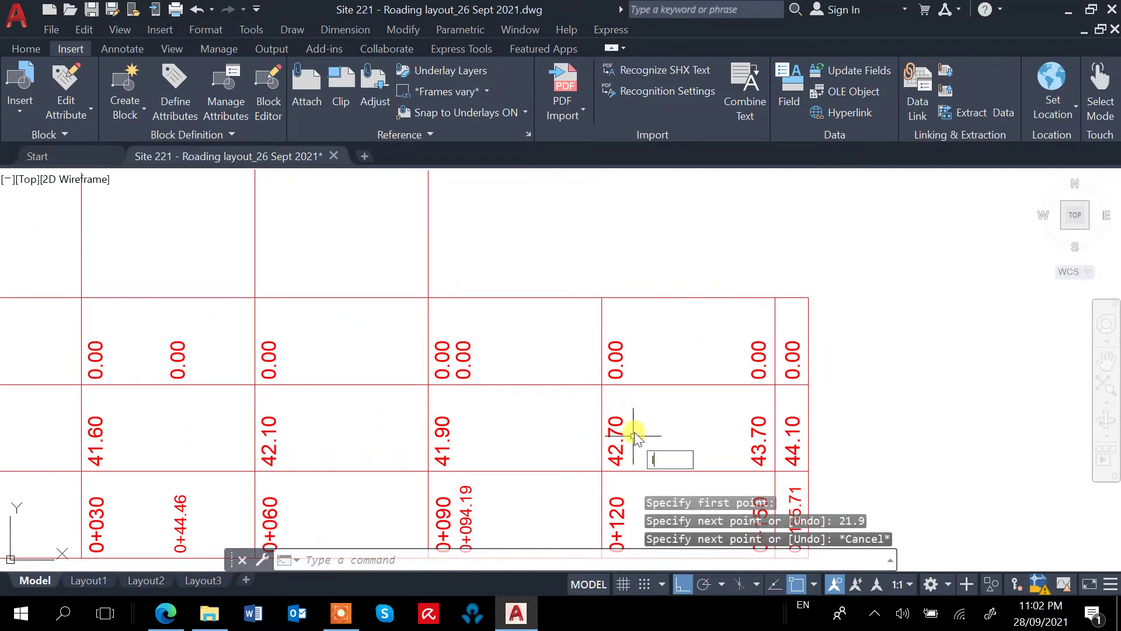
pyautogui.press('Return')
pyautogui.click(602, 298)
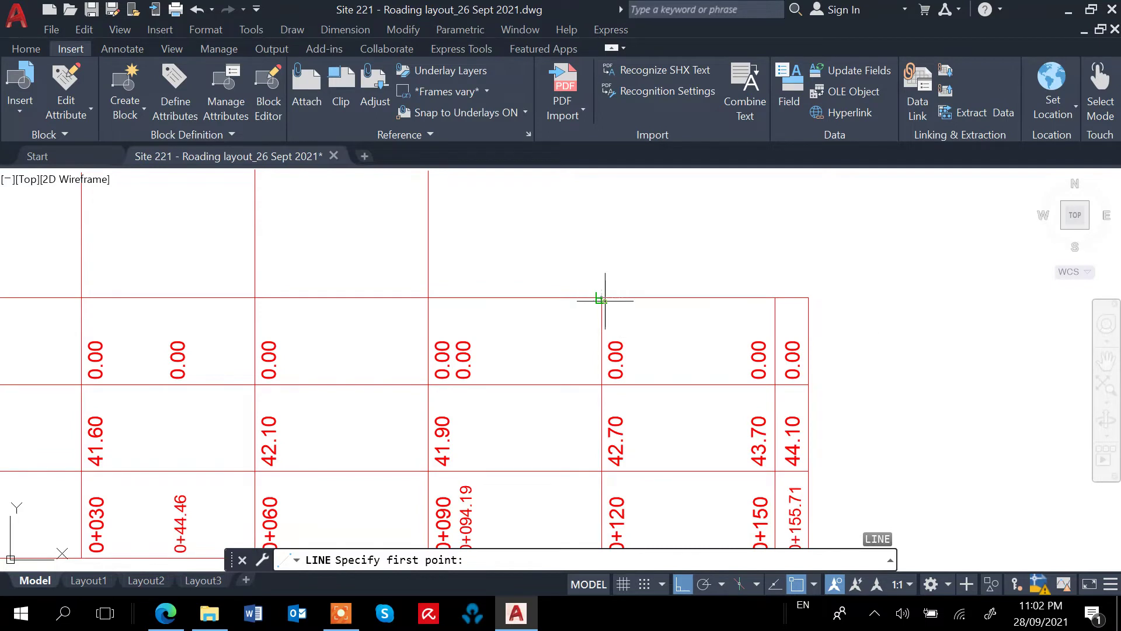
pyautogui.moveTo(633, 231); pyautogui.dragTo(628, 321, button='middle')
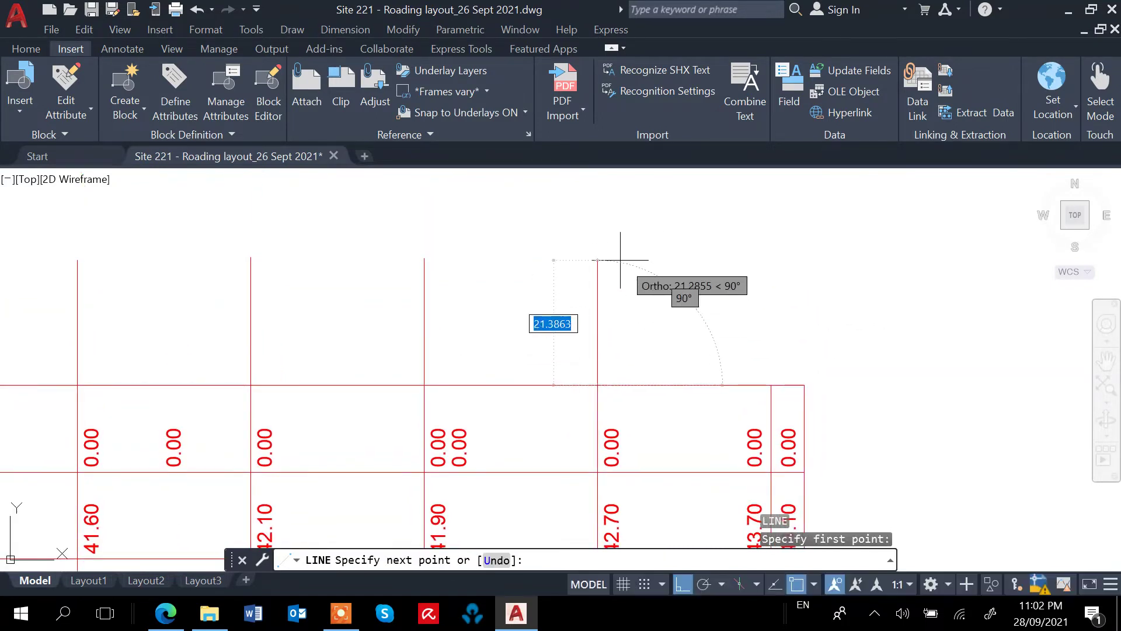
pyautogui.write('22')
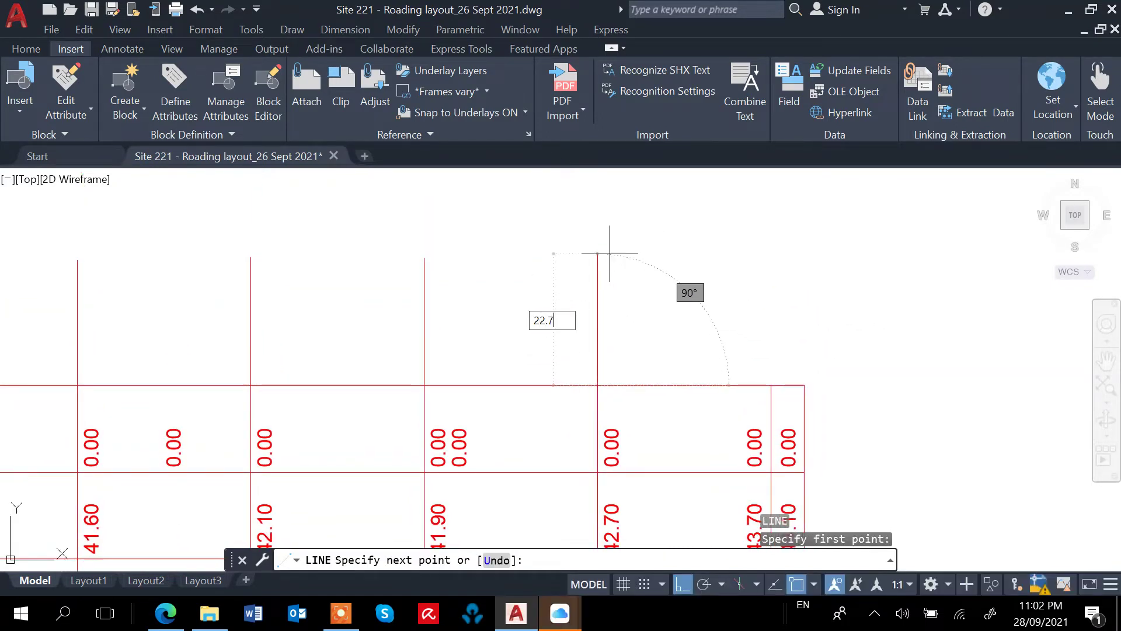
pyautogui.write('.7')
pyautogui.press('Return')
pyautogui.press('Escape')
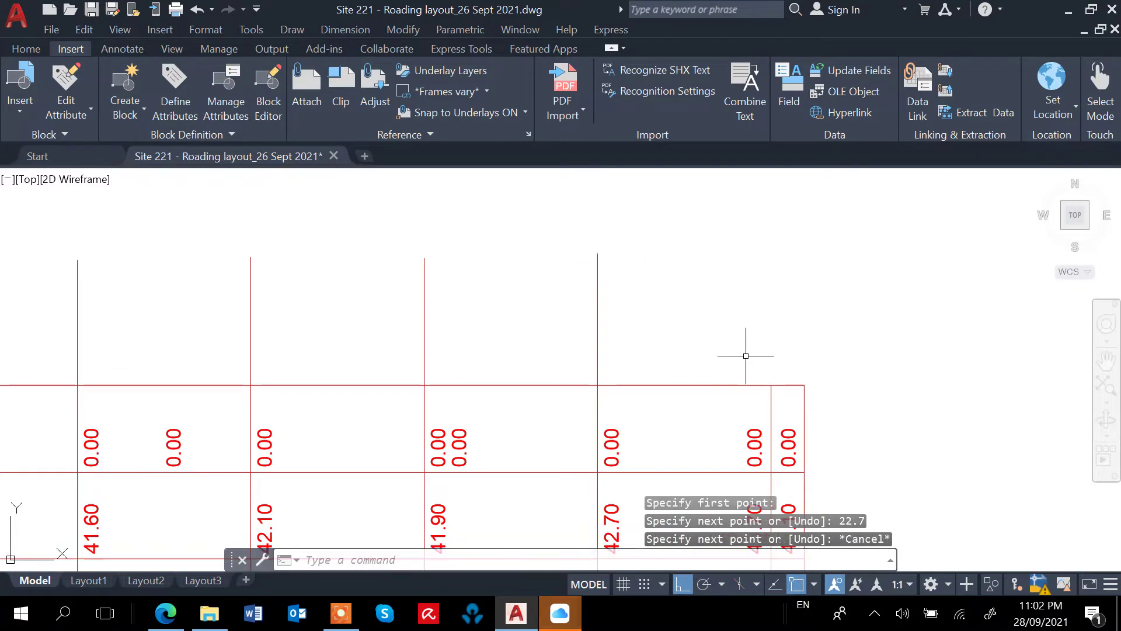
# Step: Draw a vertical line 23.7 units upward from the copied table's top edge at chainage 0+150
pyautogui.moveTo(746, 356); pyautogui.dragTo(685, 273, button='middle')
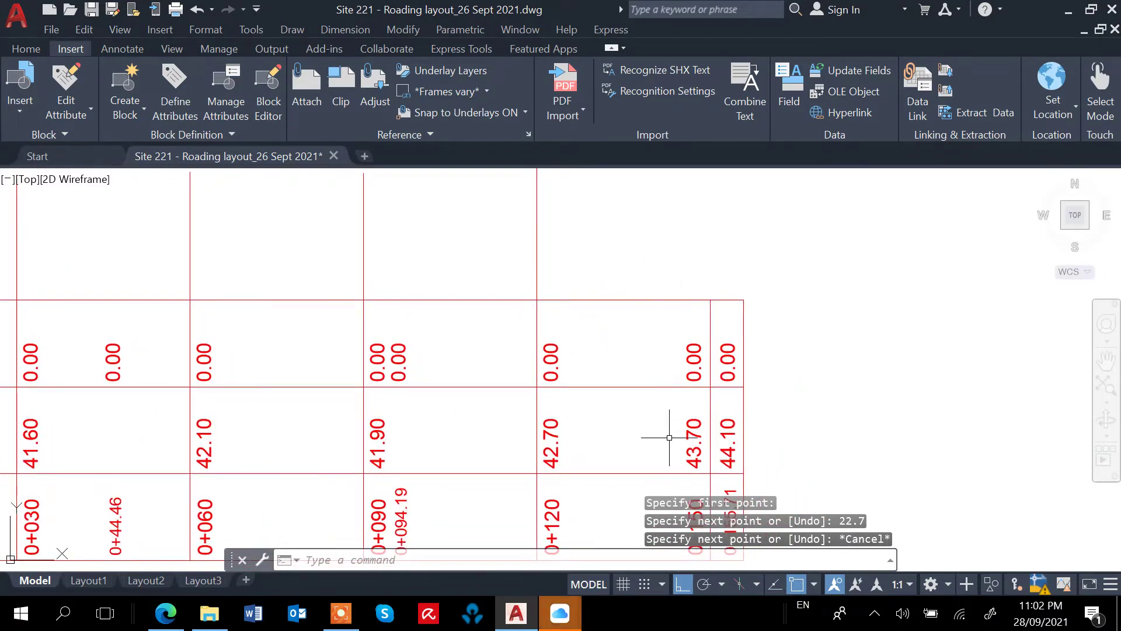
pyautogui.moveTo(672, 444); pyautogui.dragTo(667, 455, button='middle')
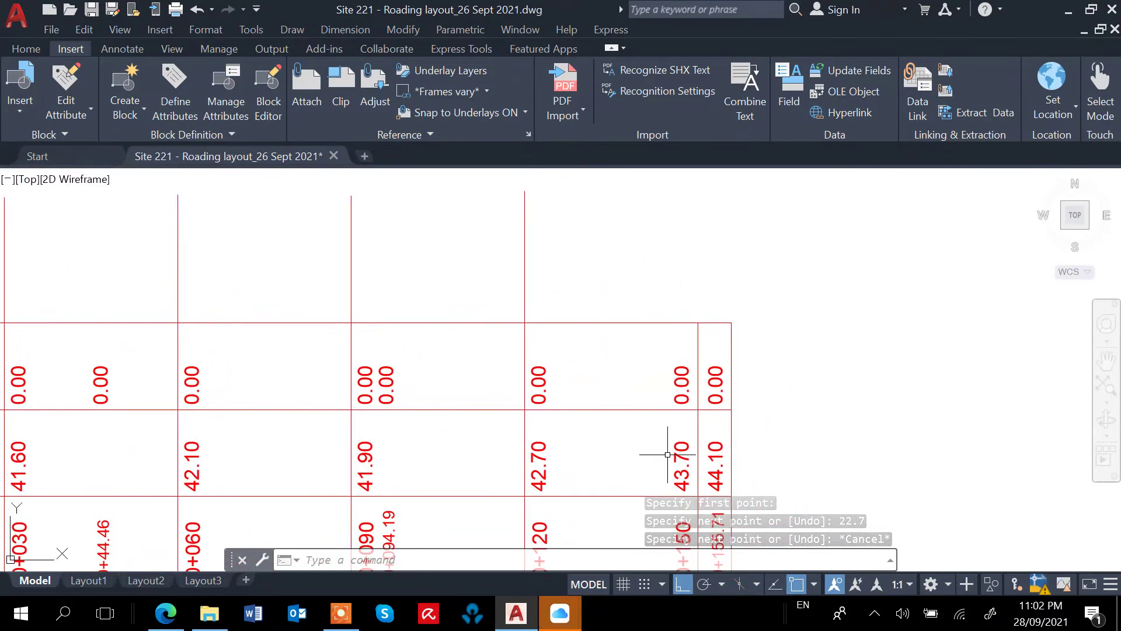
pyautogui.press('Return')
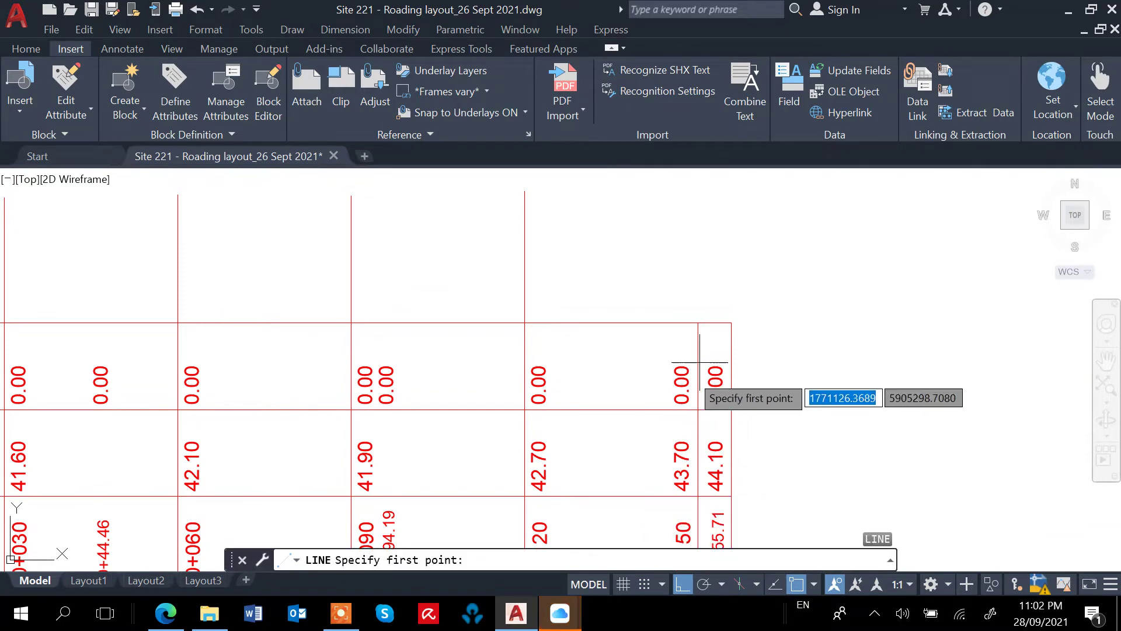
pyautogui.click(698, 322)
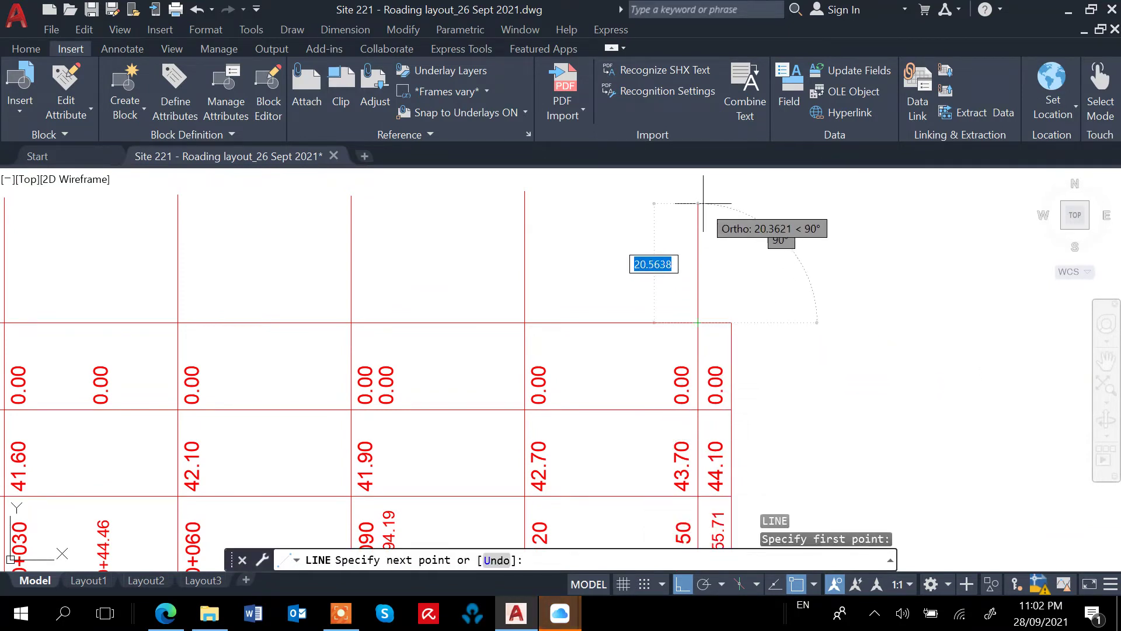
pyautogui.write('23')
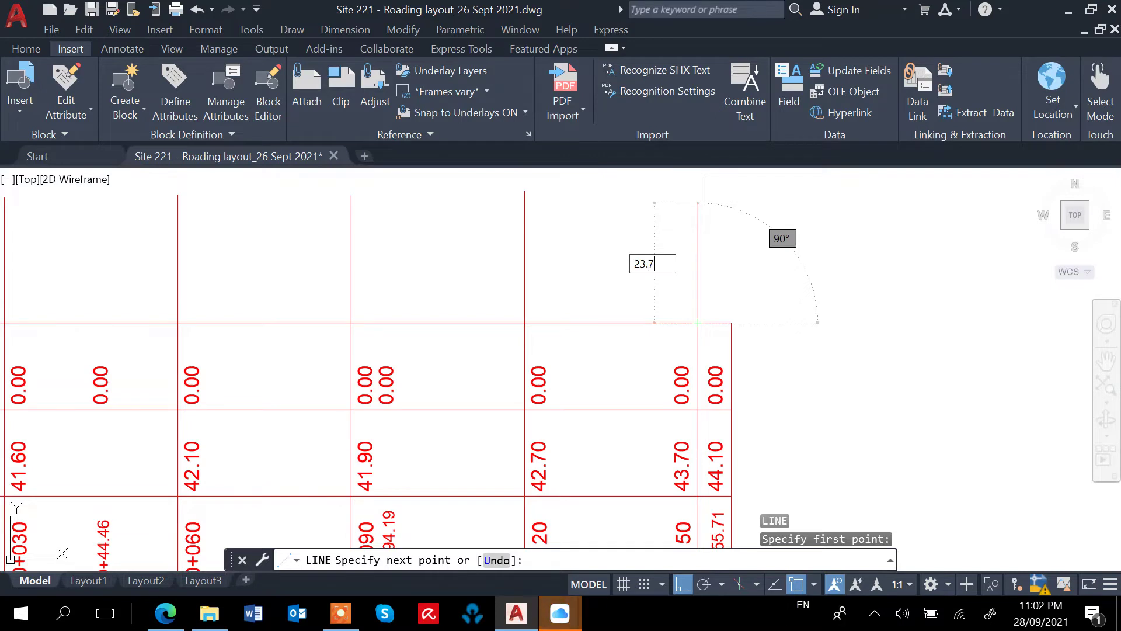
pyautogui.write('.7')
pyautogui.press('Return')
pyautogui.press('Escape')
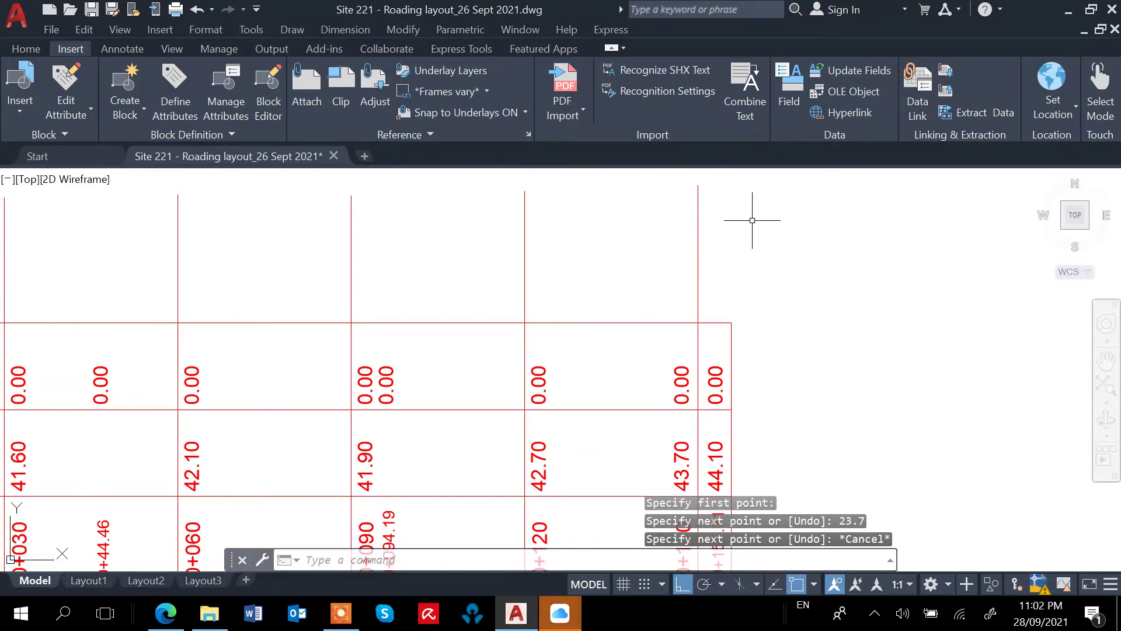
# Step: Draw a vertical line 24.1 units upward from the copied table's top edge at chainage 0+155.71
pyautogui.moveTo(769, 388); pyautogui.dragTo(776, 372, button='middle')
pyautogui.write('l')
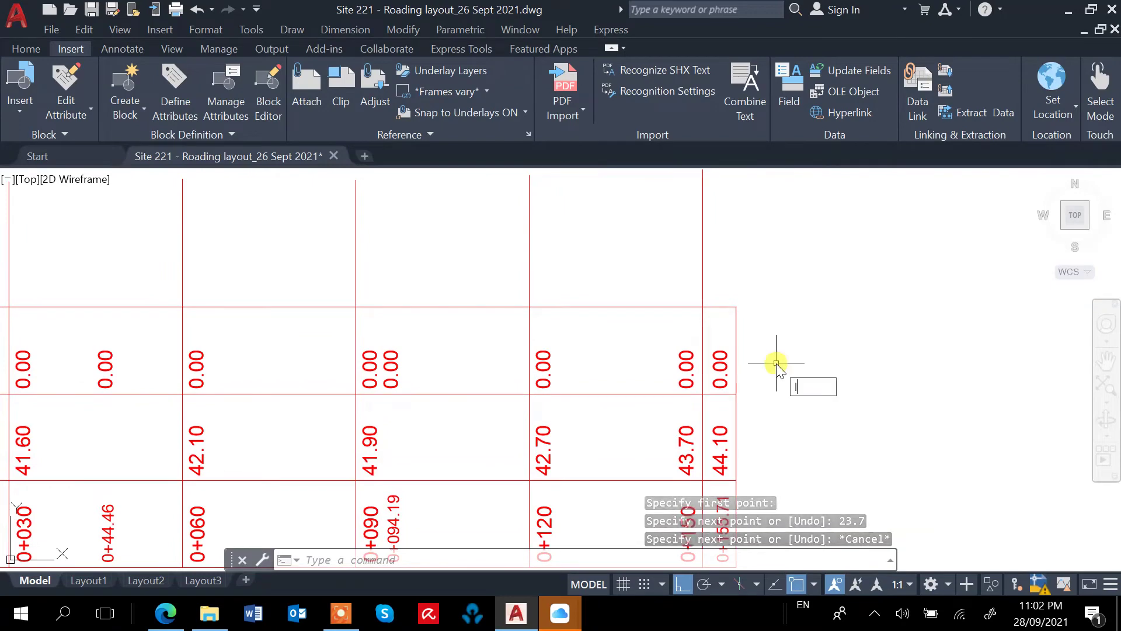
pyautogui.press('Return')
pyautogui.click(736, 307)
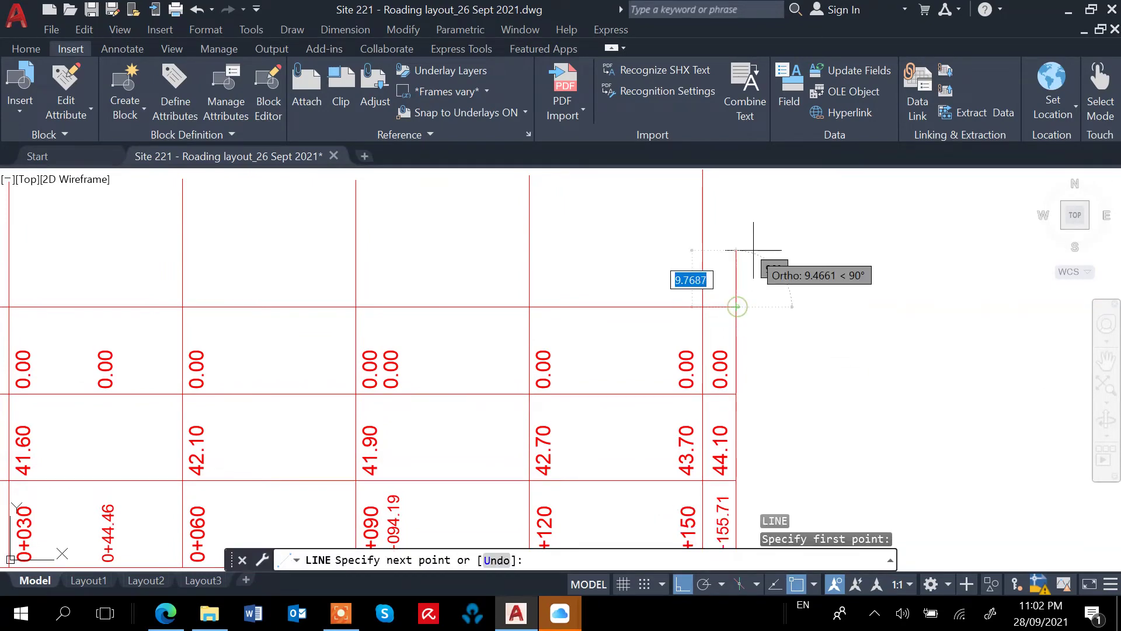
pyautogui.moveTo(739, 300)
pyautogui.mouseDown(button='middle')
pyautogui.moveTo(759, 327)
pyautogui.moveTo(743, 276)
pyautogui.mouseUp(button='middle')
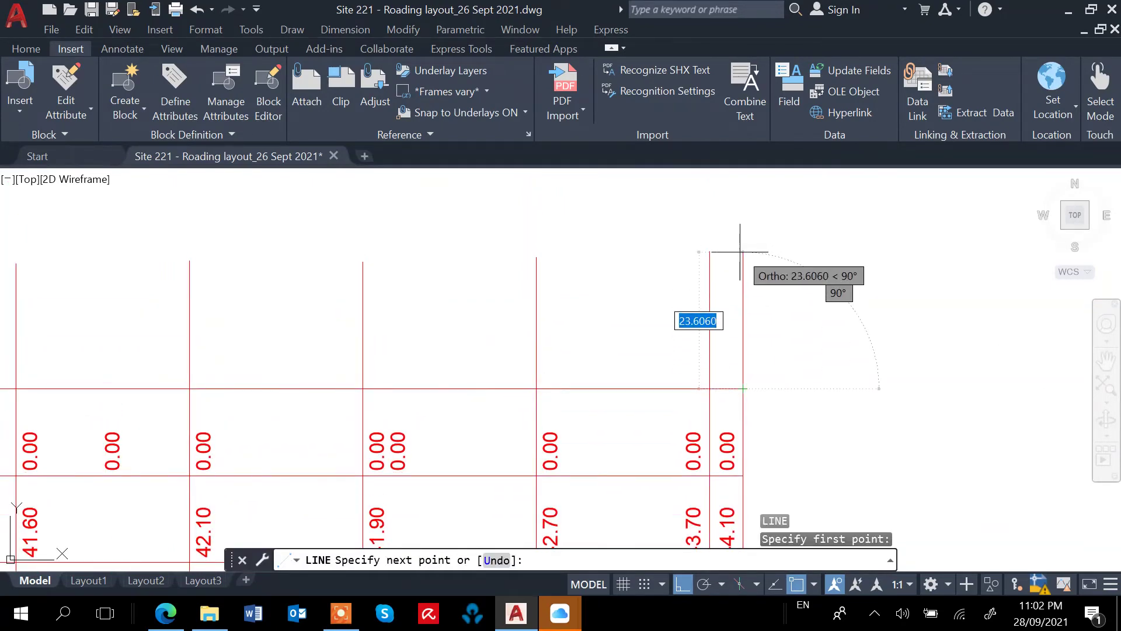
pyautogui.write('2')
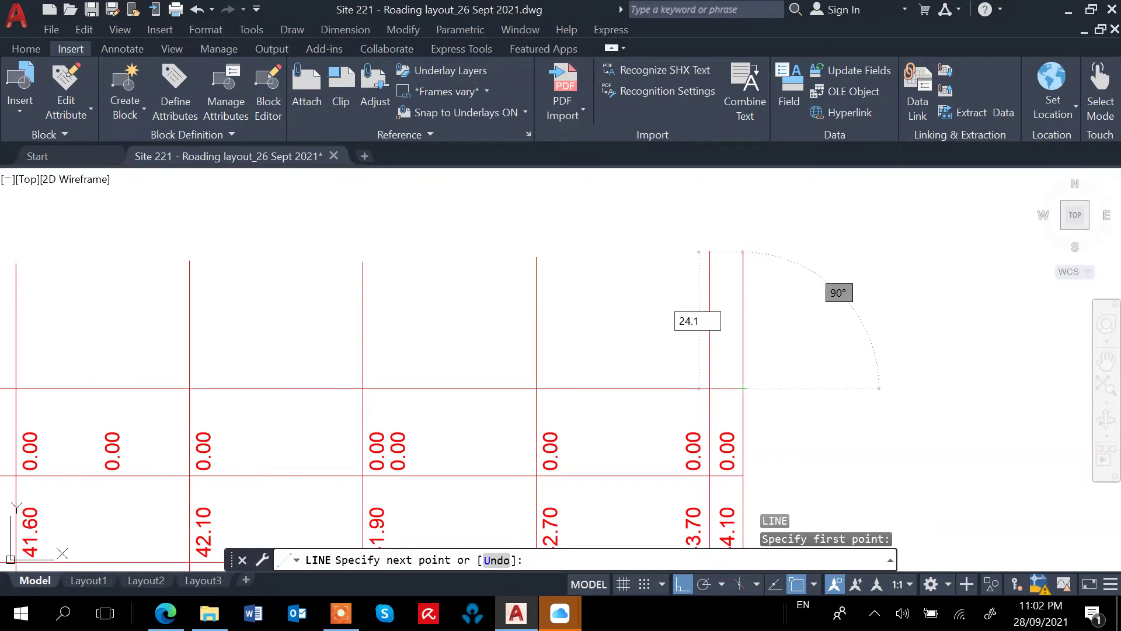
pyautogui.write('4.1')
pyautogui.press('Return')
pyautogui.press('Escape')
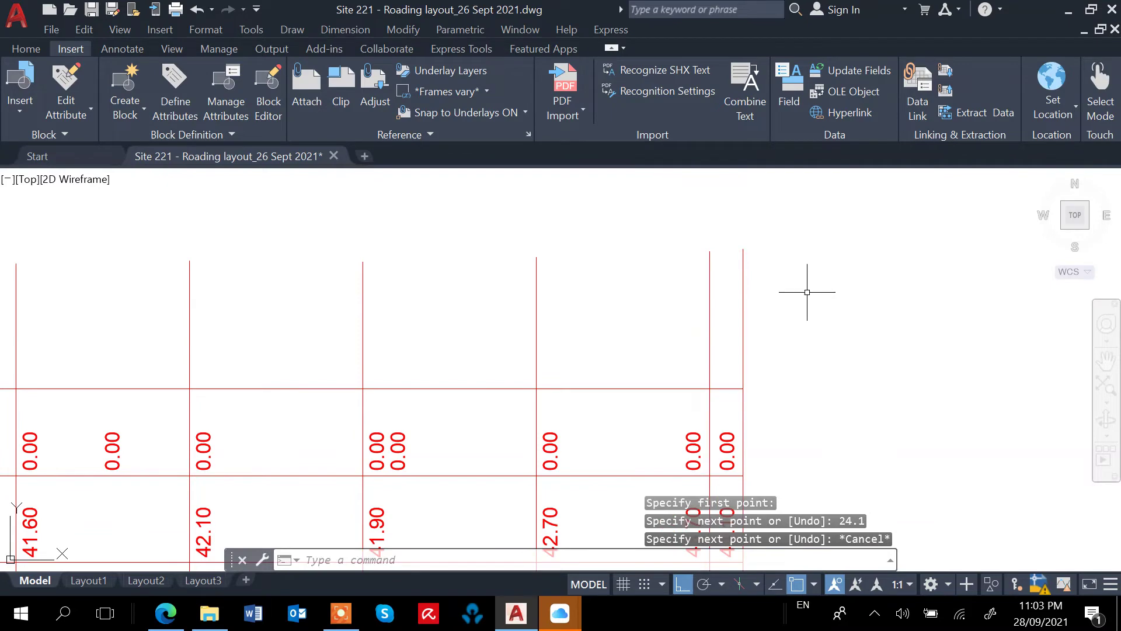
# Step: Draw the ground profile as a polyline joining the tops of all the vertical lines from chainage 0+000 to 0+155.71
pyautogui.scroll(-3, 807, 292)
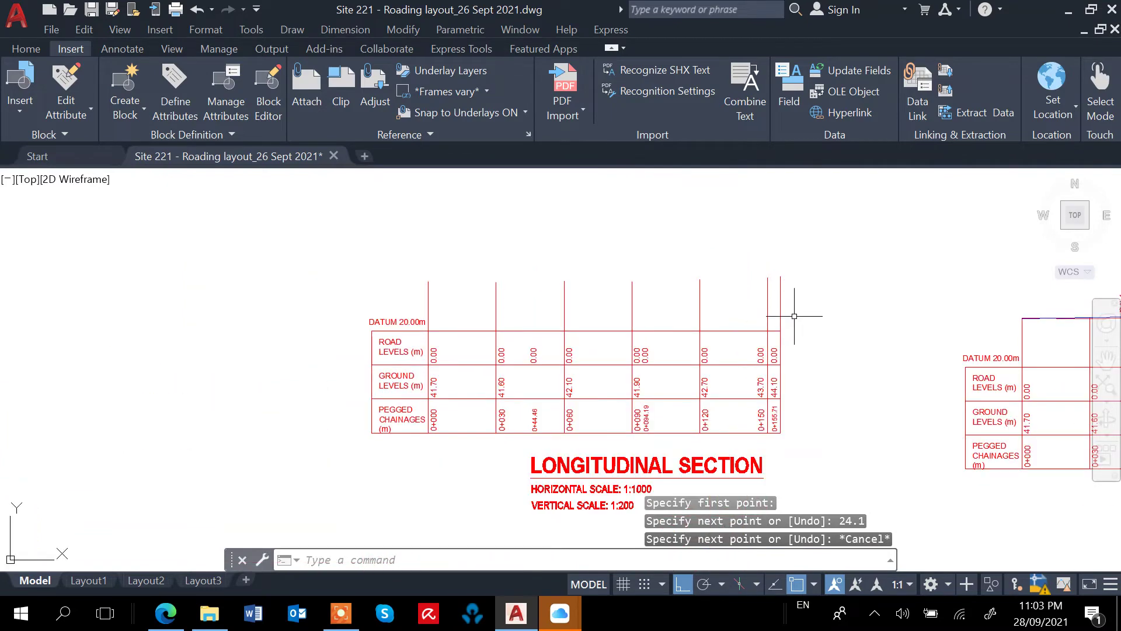
pyautogui.write('pl')
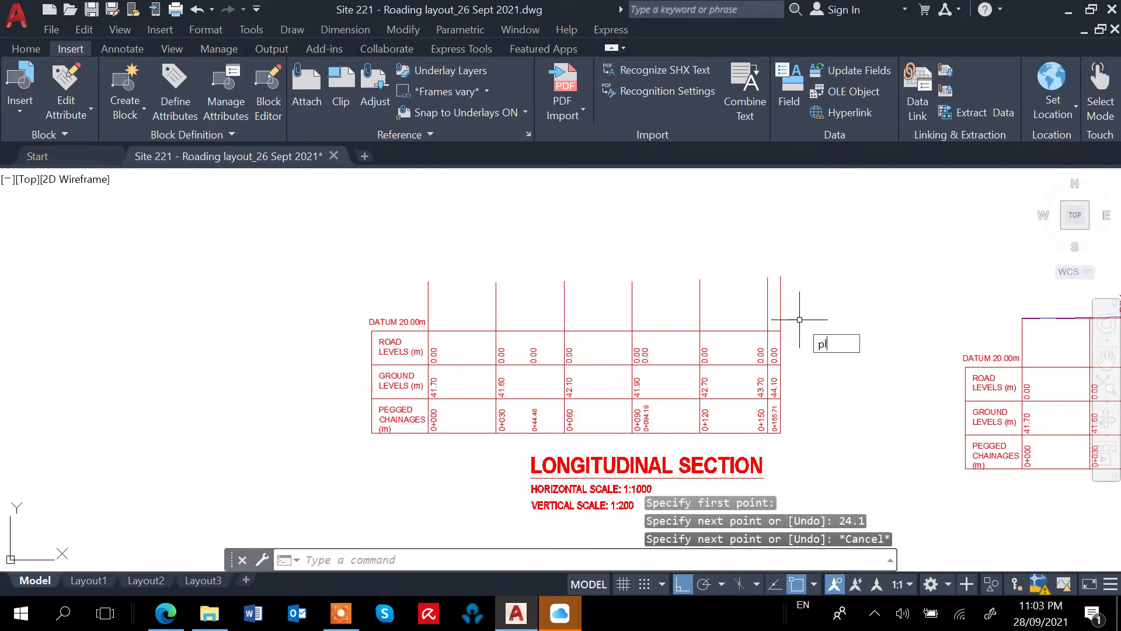
pyautogui.press('Return')
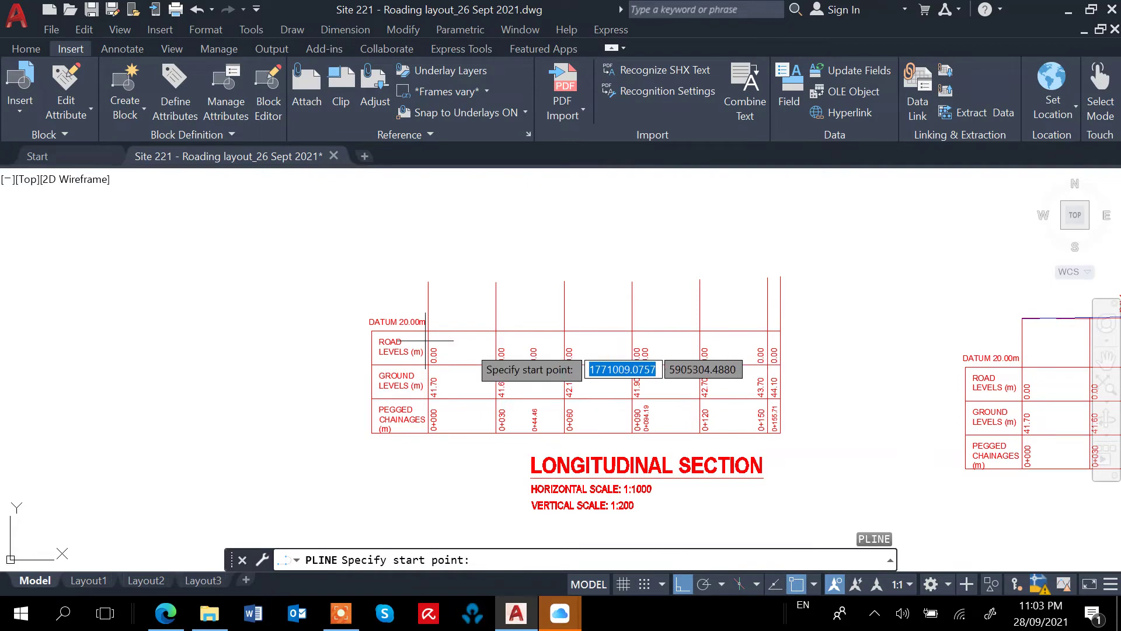
pyautogui.click(429, 282)
pyautogui.scroll(4, 490, 281)
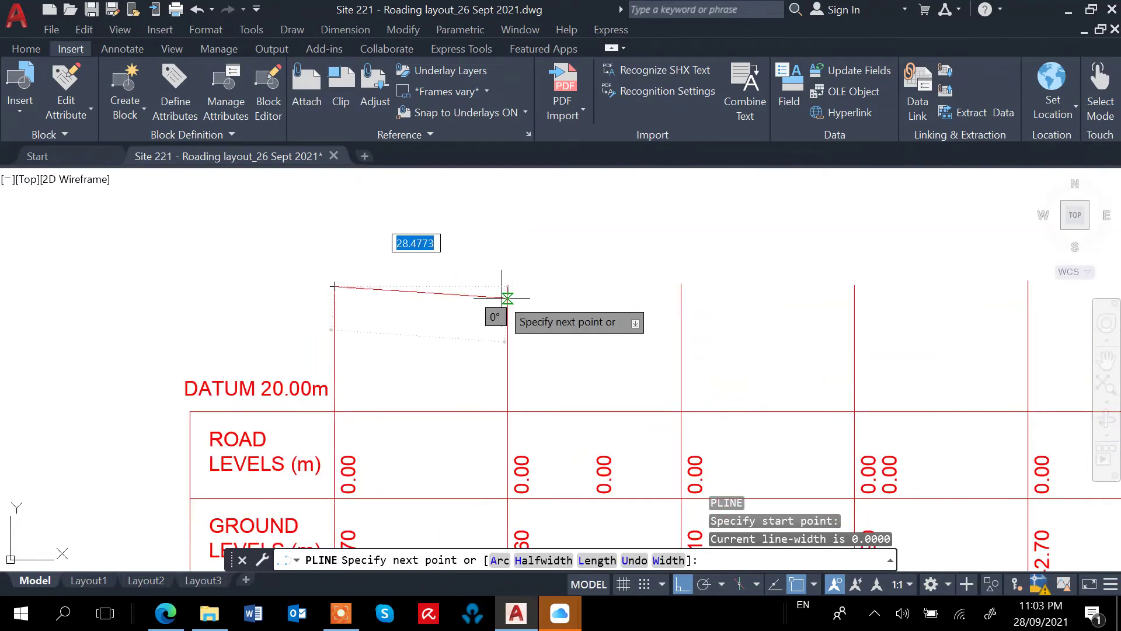
pyautogui.click(507, 286)
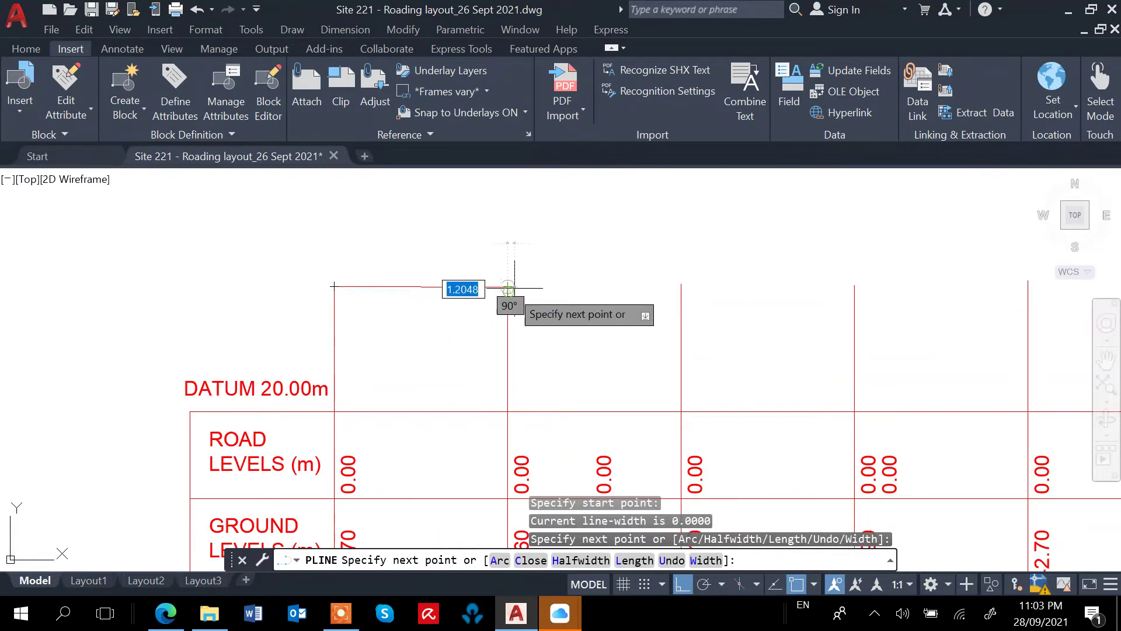
pyautogui.click(681, 283)
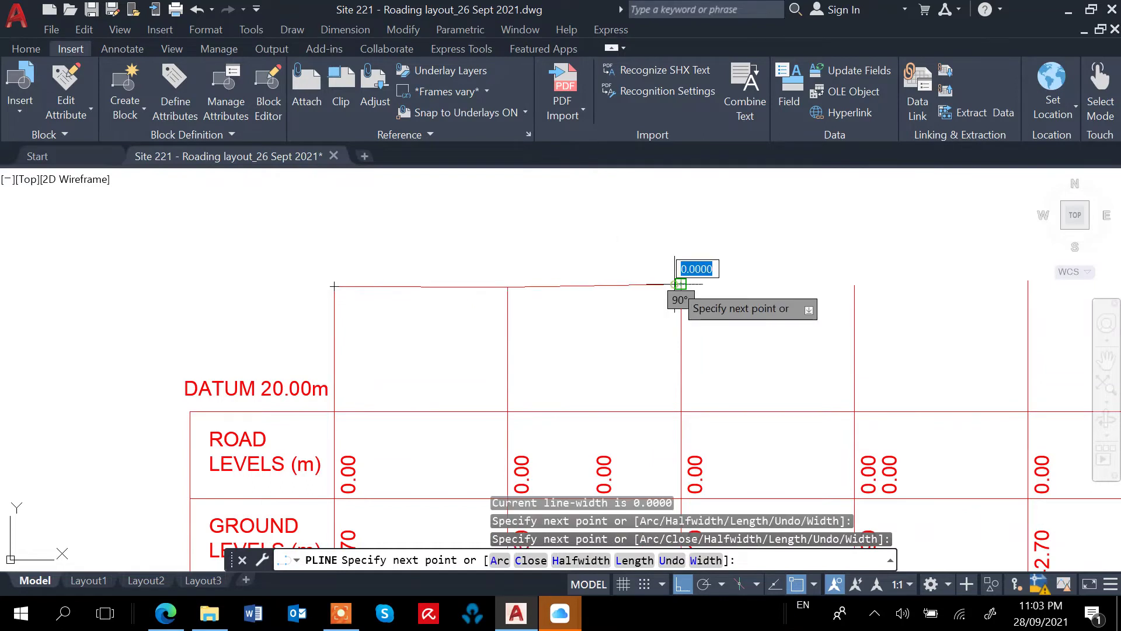
pyautogui.click(854, 285)
pyautogui.moveTo(851, 282); pyautogui.dragTo(494, 265, button='middle')
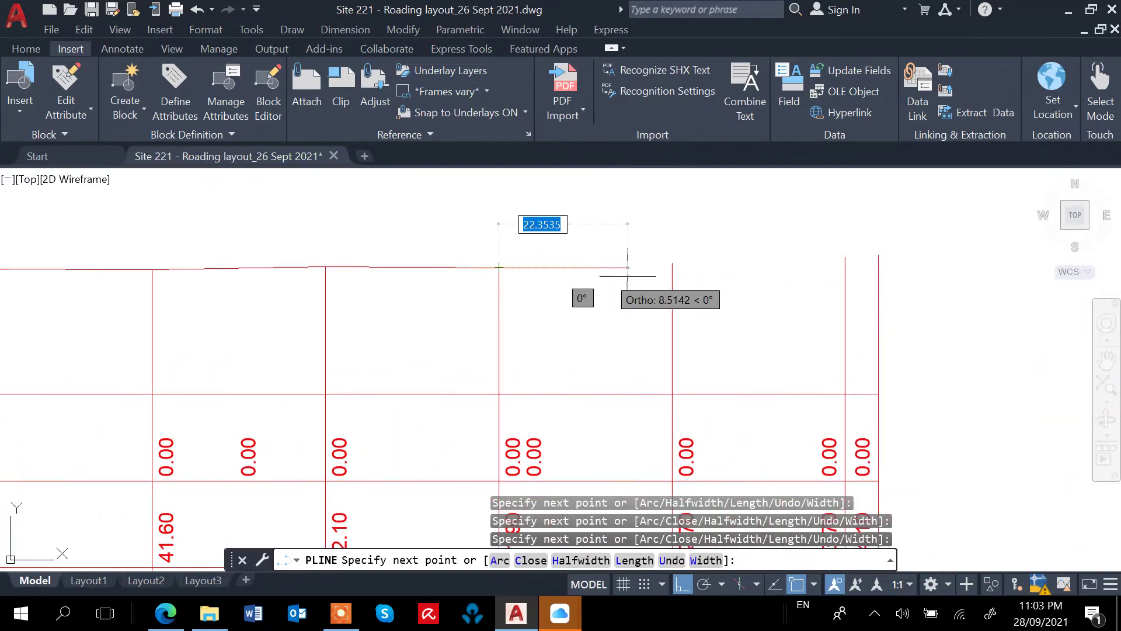
pyautogui.click(672, 263)
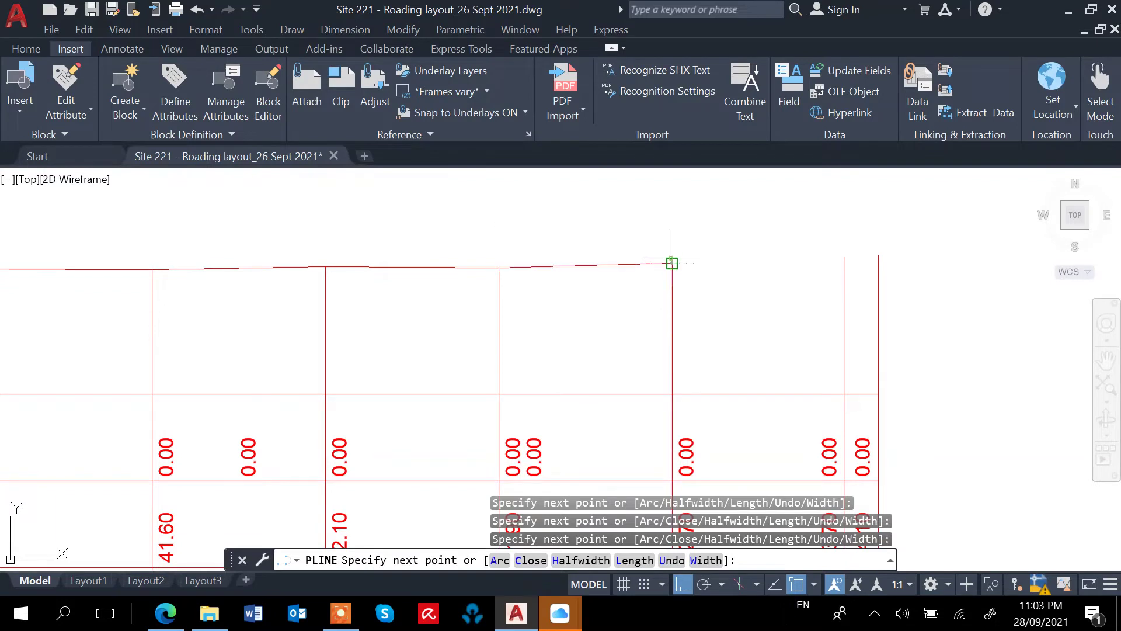
pyautogui.click(845, 258)
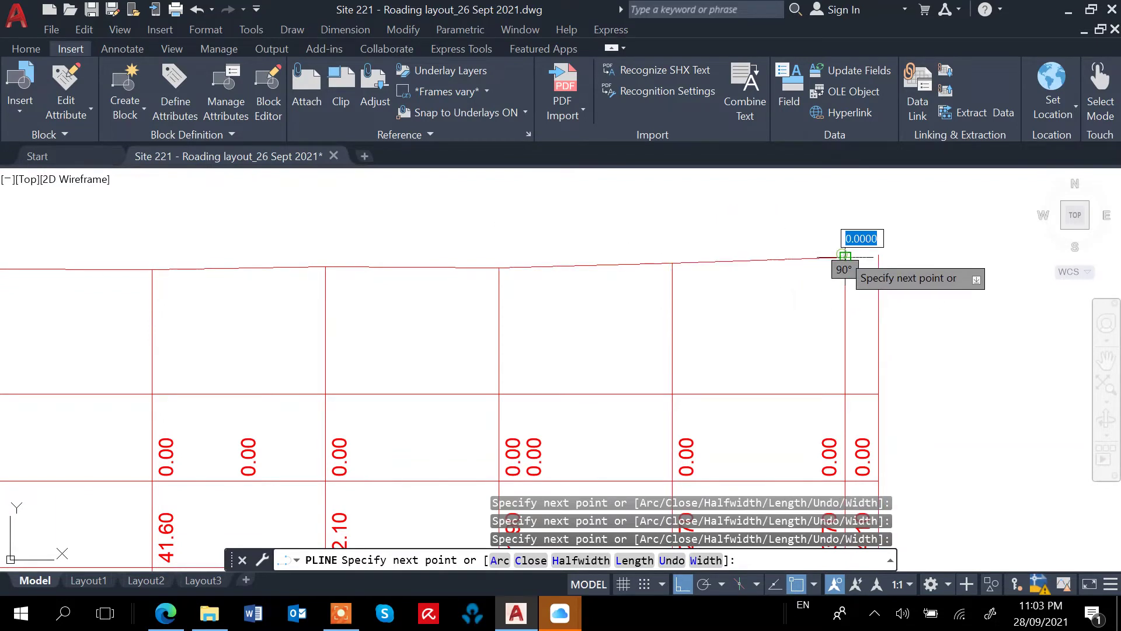
pyautogui.click(879, 257)
pyautogui.press('Escape')
# Step: Examine the contours and Lot 1 platform level around Road 1's start at chainage 0 on the site plan
pyautogui.scroll(-4, 925, 336)
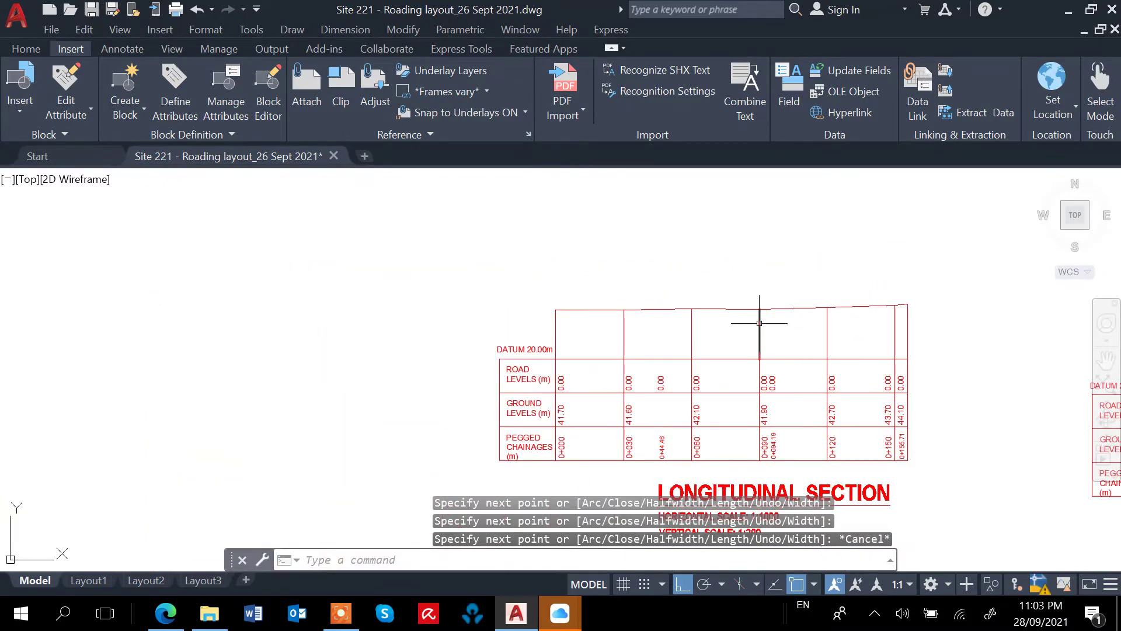
pyautogui.scroll(-3, 847, 371)
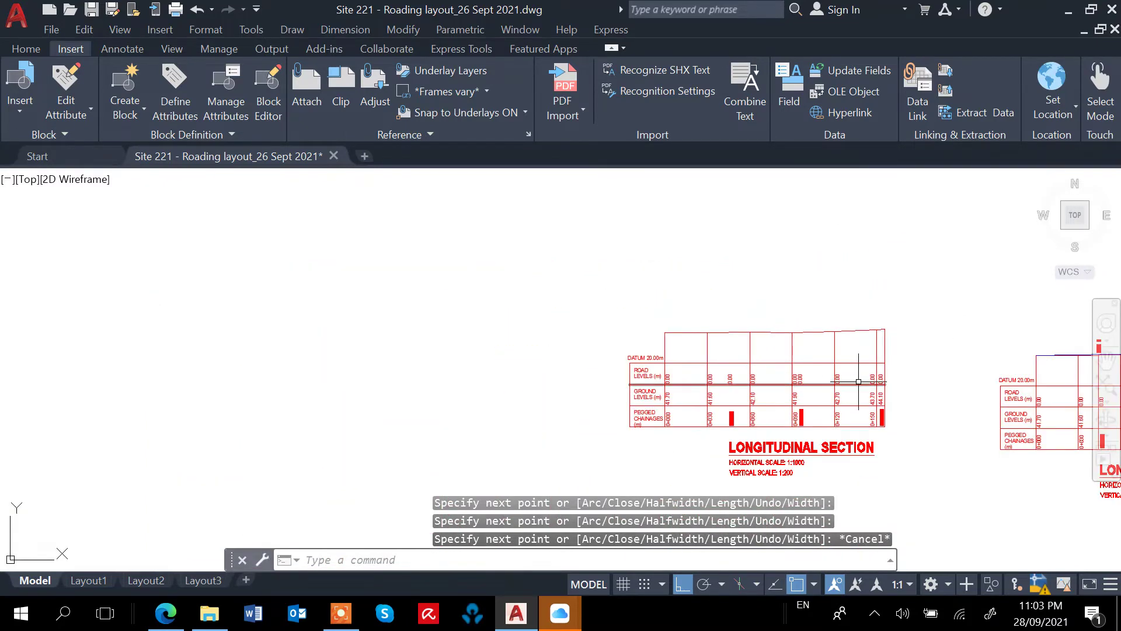
pyautogui.moveTo(856, 371); pyautogui.dragTo(717, 316, button='middle')
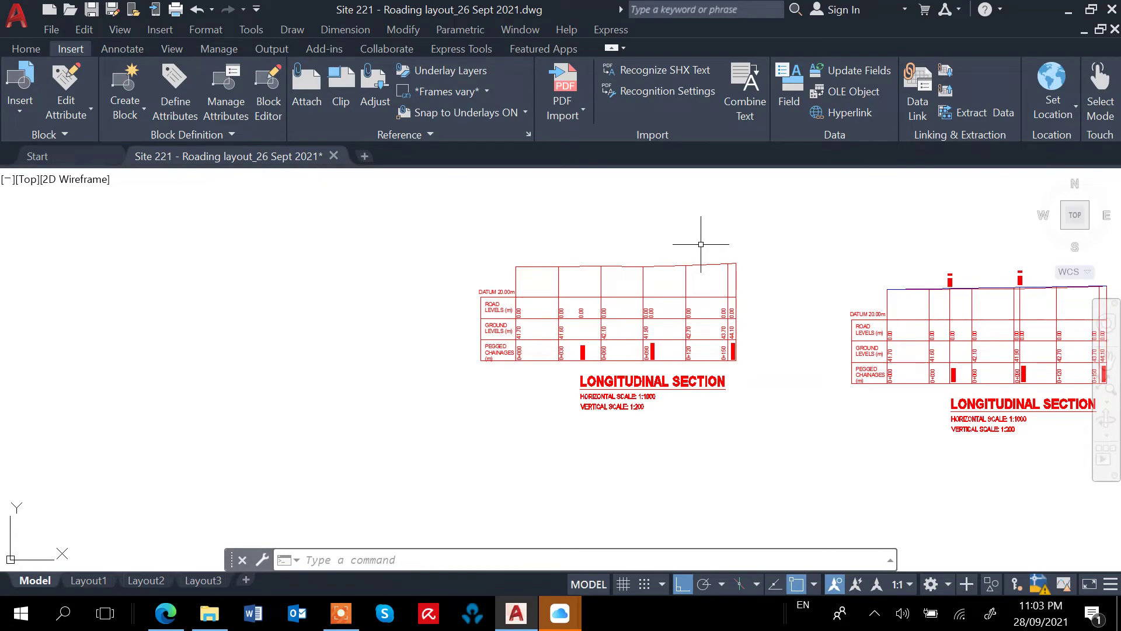
pyautogui.scroll(-3, 678, 270)
pyautogui.scroll(-3, 680, 280)
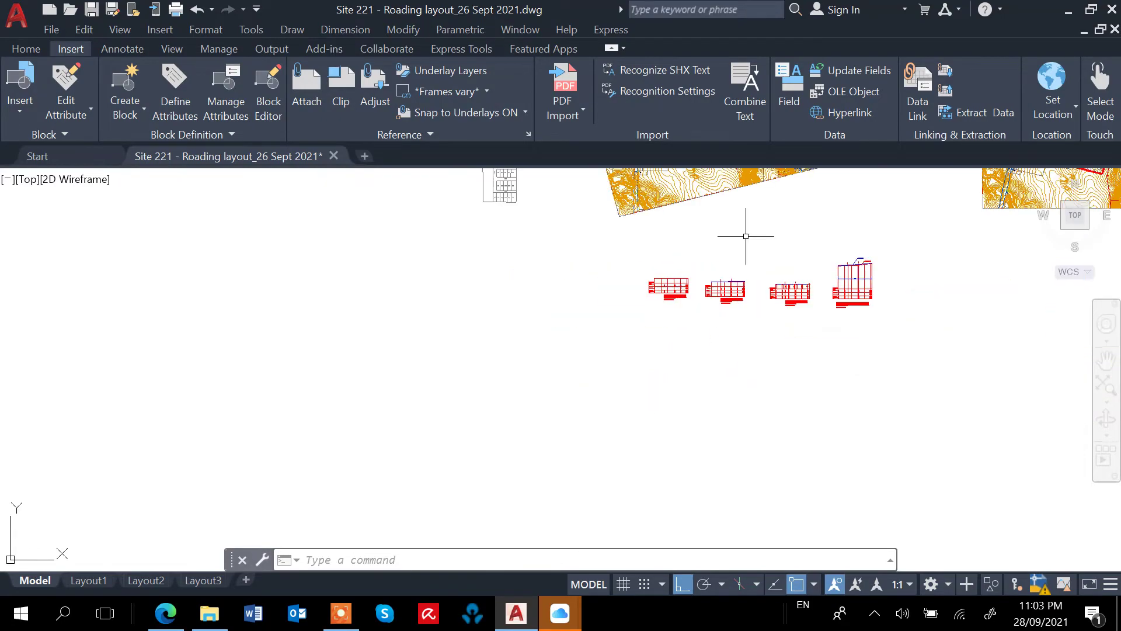
pyautogui.moveTo(746, 238); pyautogui.dragTo(703, 363, button='middle')
pyautogui.scroll(4, 691, 304)
pyautogui.scroll(4, 671, 319)
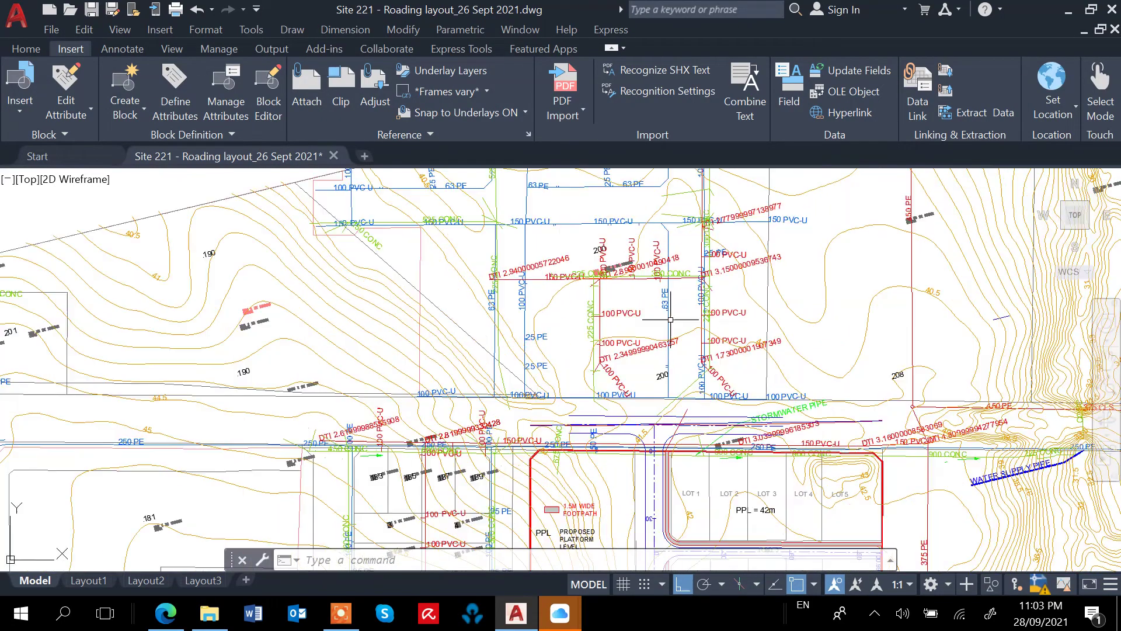
pyautogui.scroll(1, 527, 415)
pyautogui.moveTo(526, 431); pyautogui.dragTo(571, 313, button='middle')
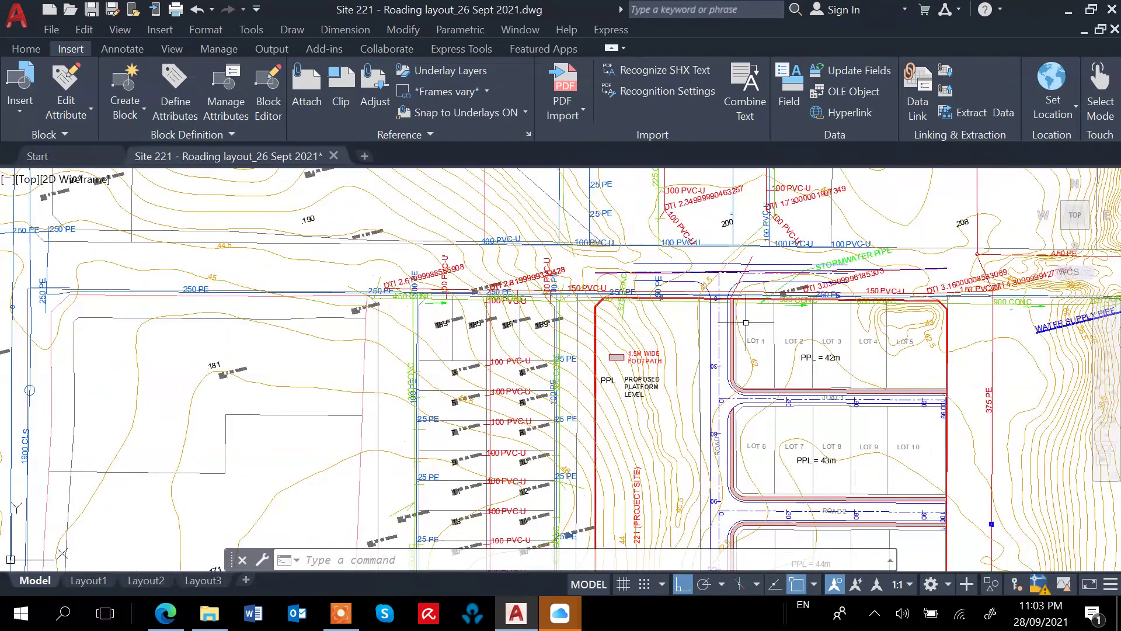
pyautogui.scroll(4, 715, 304)
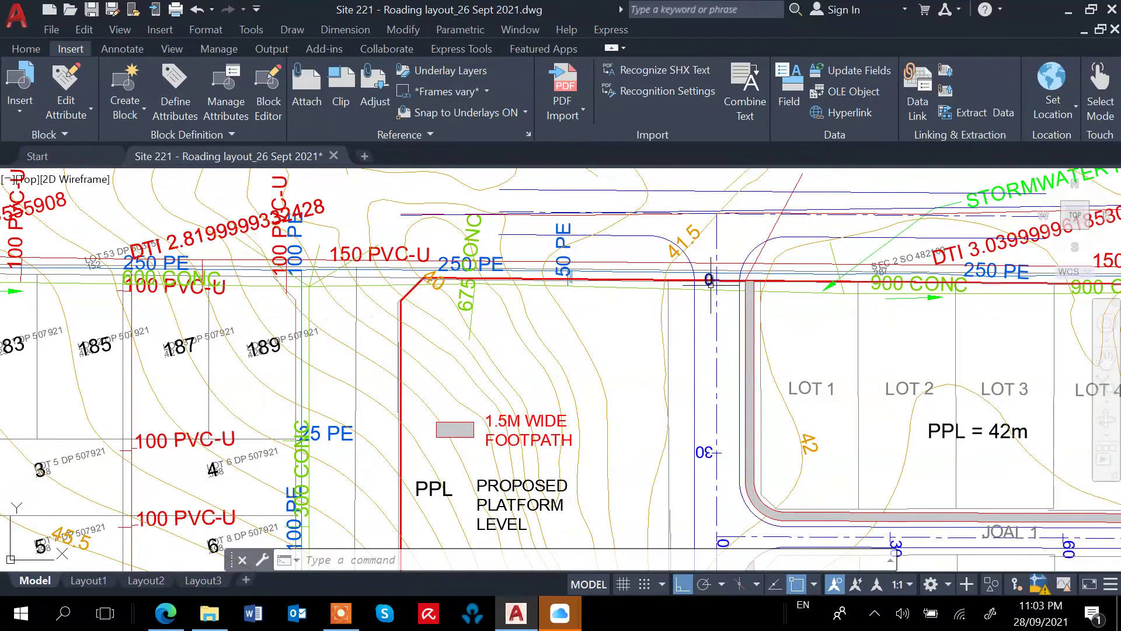
# Step: Set the road level at chainage 0+000 in the new longitudinal section's table to 41.50
pyautogui.scroll(-4, 709, 281)
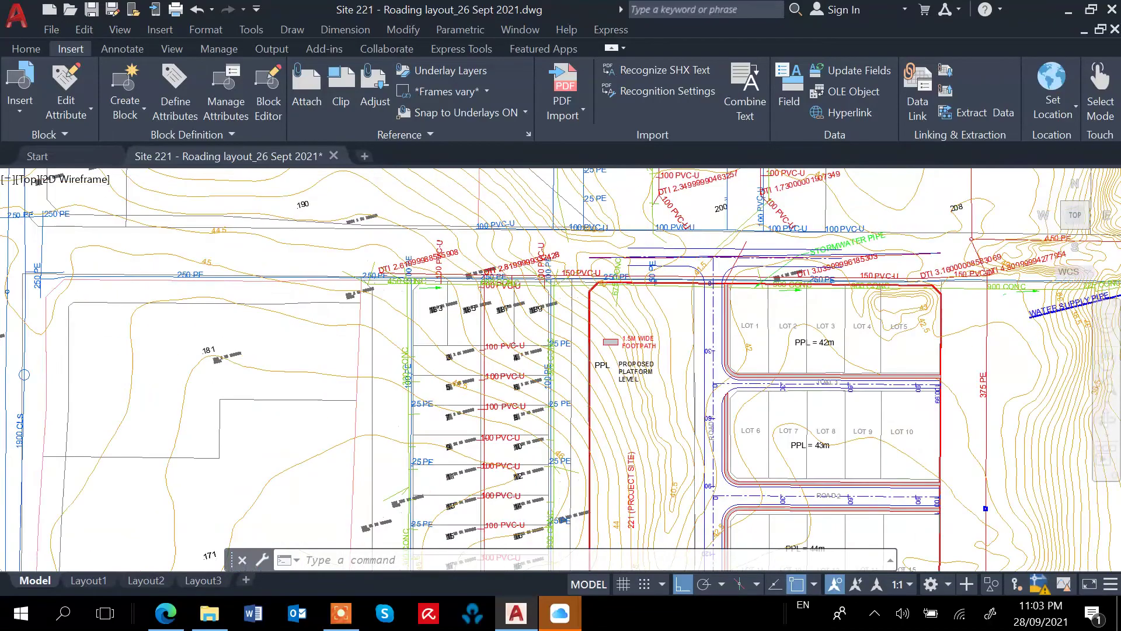
pyautogui.scroll(-10, 709, 281)
pyautogui.moveTo(670, 464); pyautogui.dragTo(670, 353, button='middle')
pyautogui.scroll(-2, 639, 444)
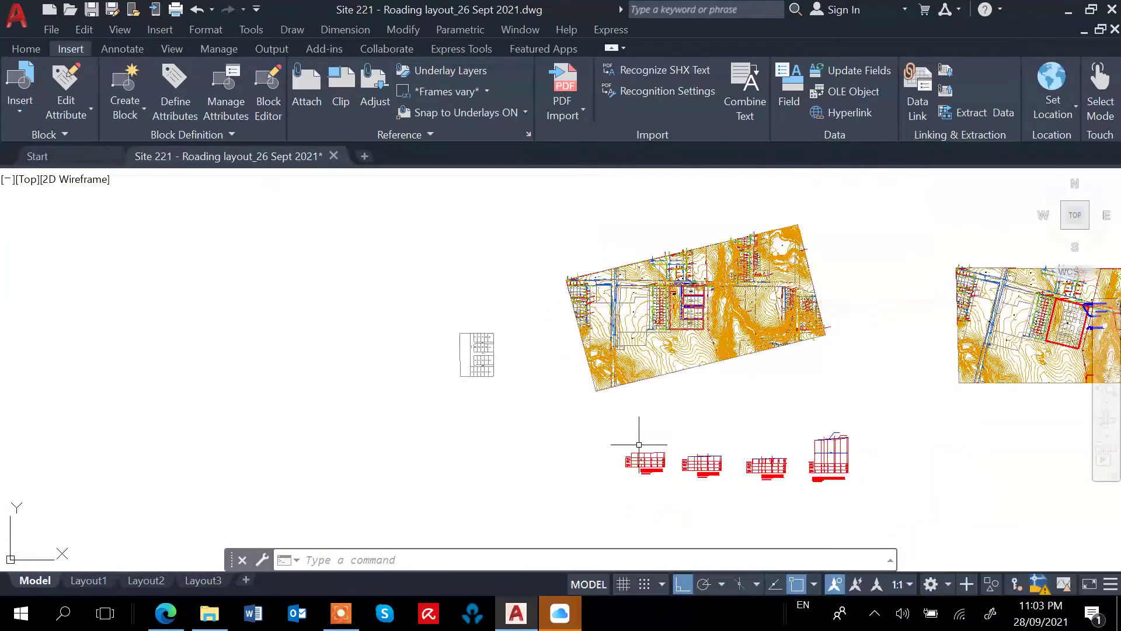
pyautogui.scroll(8, 639, 465)
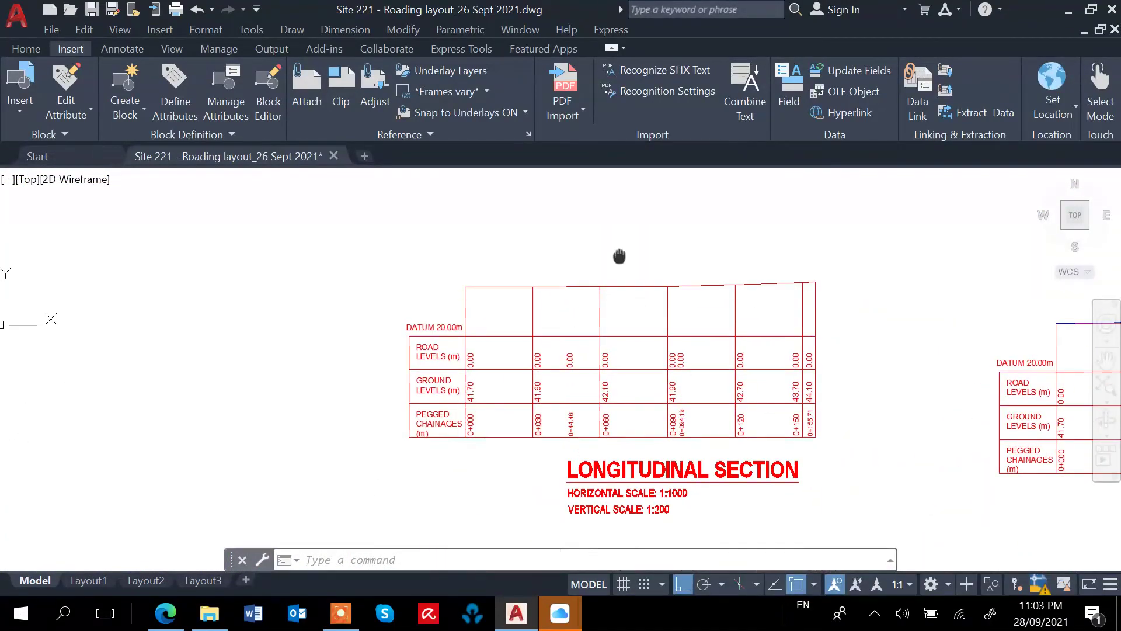
pyautogui.scroll(4, 488, 400)
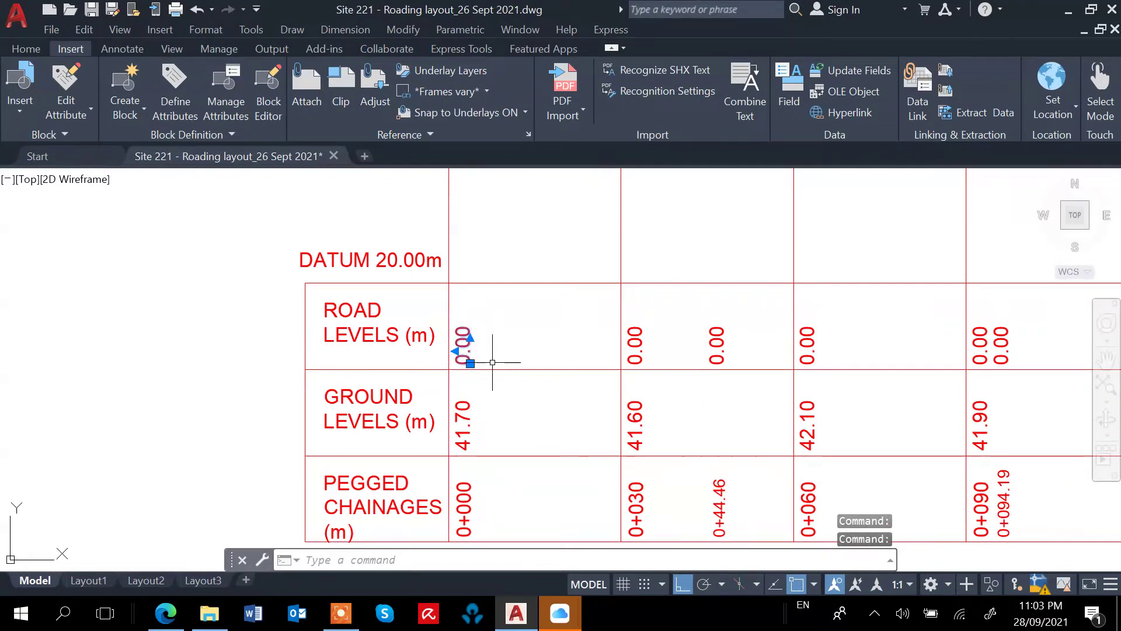
pyautogui.doubleClick(466, 350)
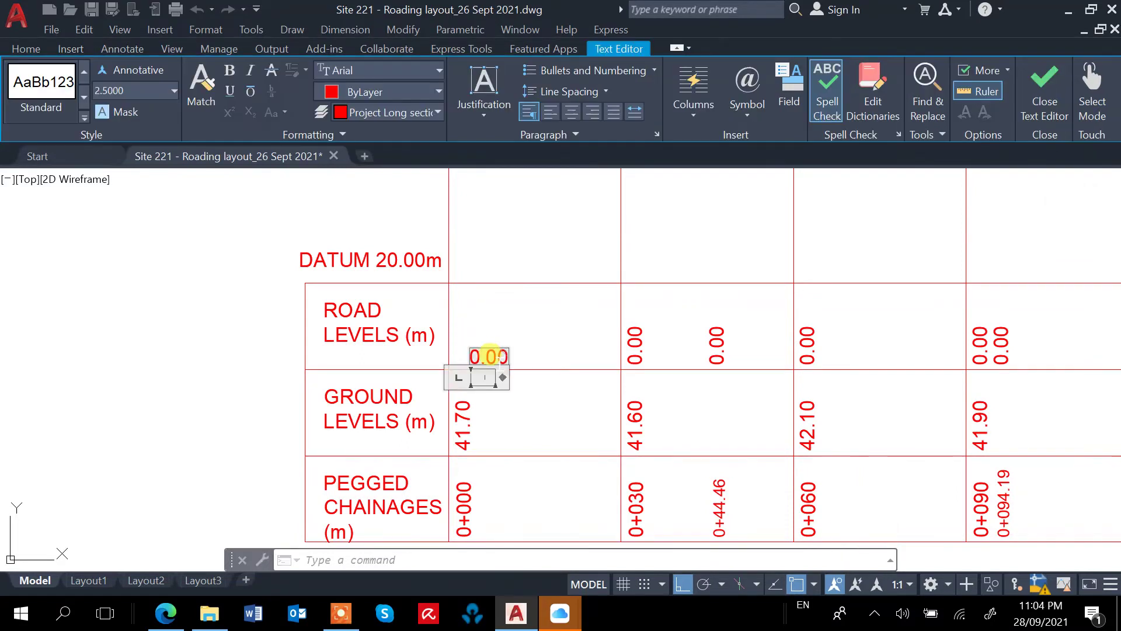
pyautogui.moveTo(462, 349); pyautogui.dragTo(495, 333)
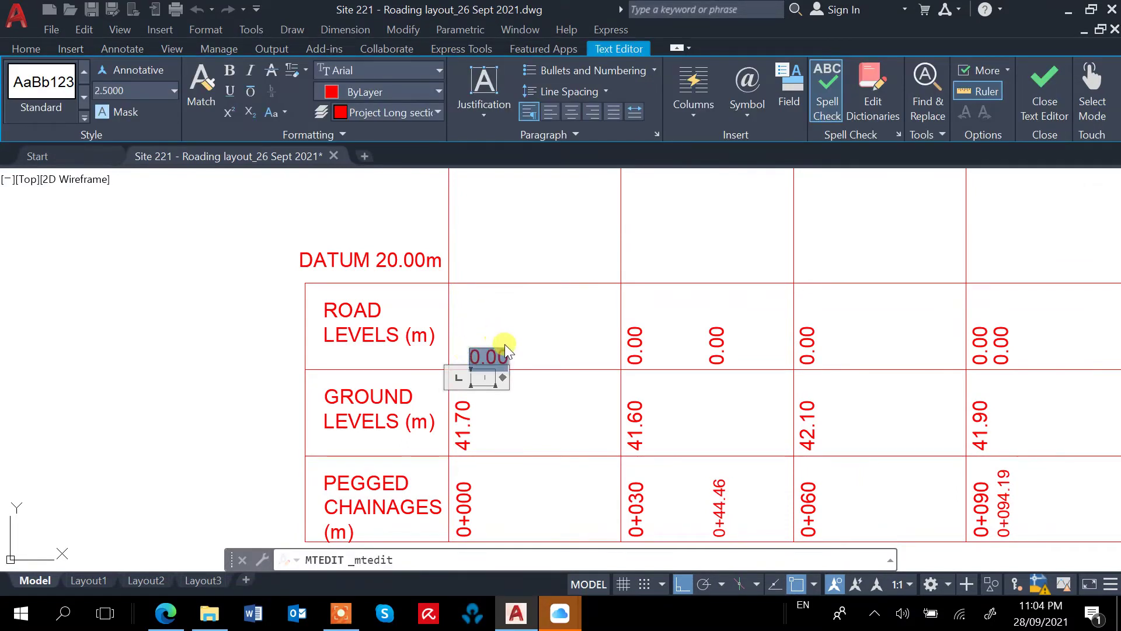
pyautogui.write('41.')
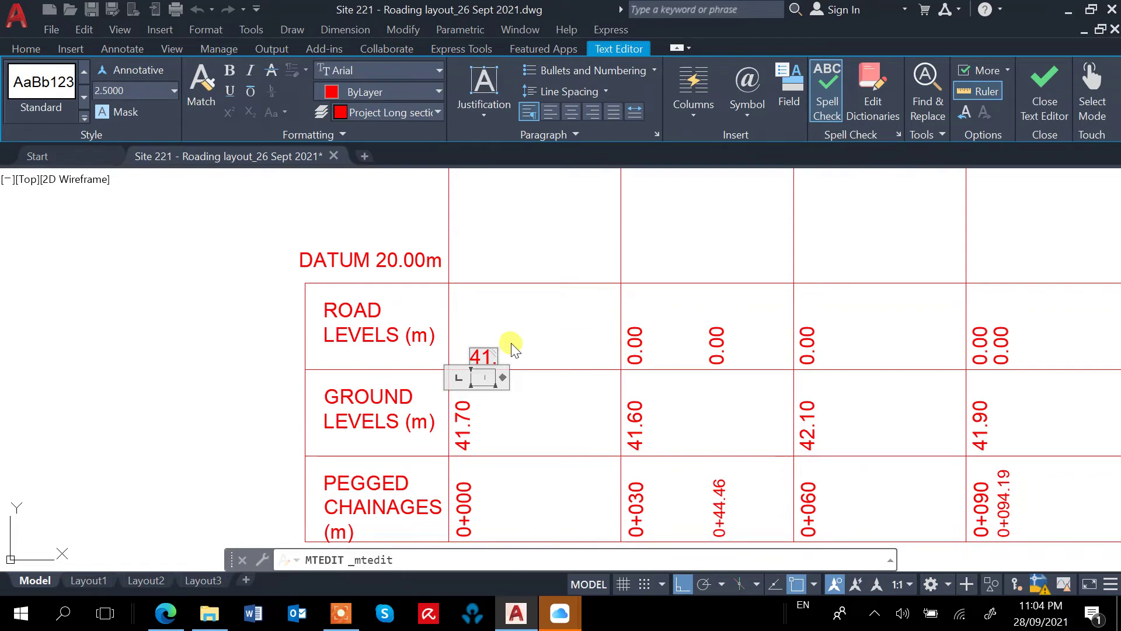
pyautogui.write('50')
pyautogui.click(562, 271)
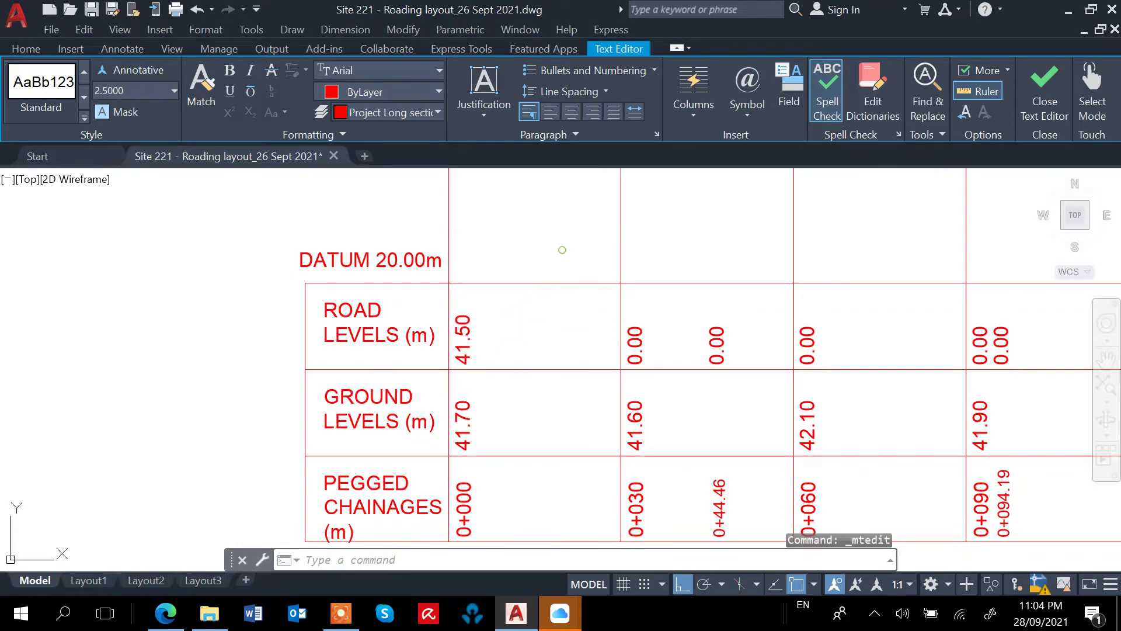
# Step: Examine the contours and adjacent platform levels around Road 1's end at chainage 155.71 on the site plan
pyautogui.scroll(-2, 669, 353)
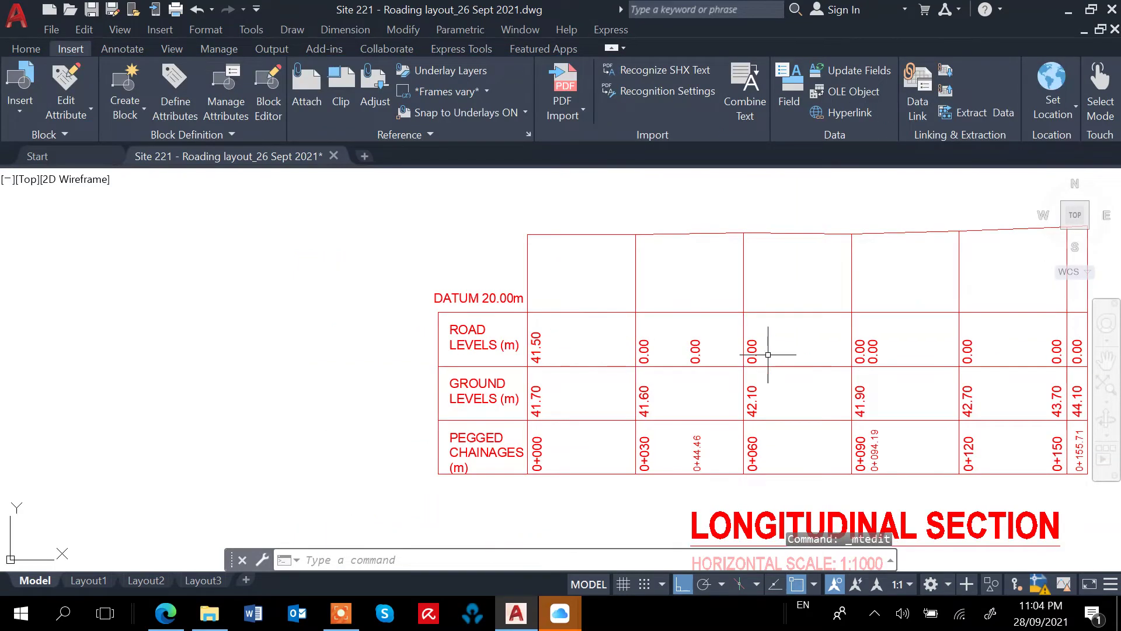
pyautogui.moveTo(768, 354)
pyautogui.mouseDown(button='middle')
pyautogui.moveTo(727, 349)
pyautogui.moveTo(409, 389)
pyautogui.mouseUp(button='middle')
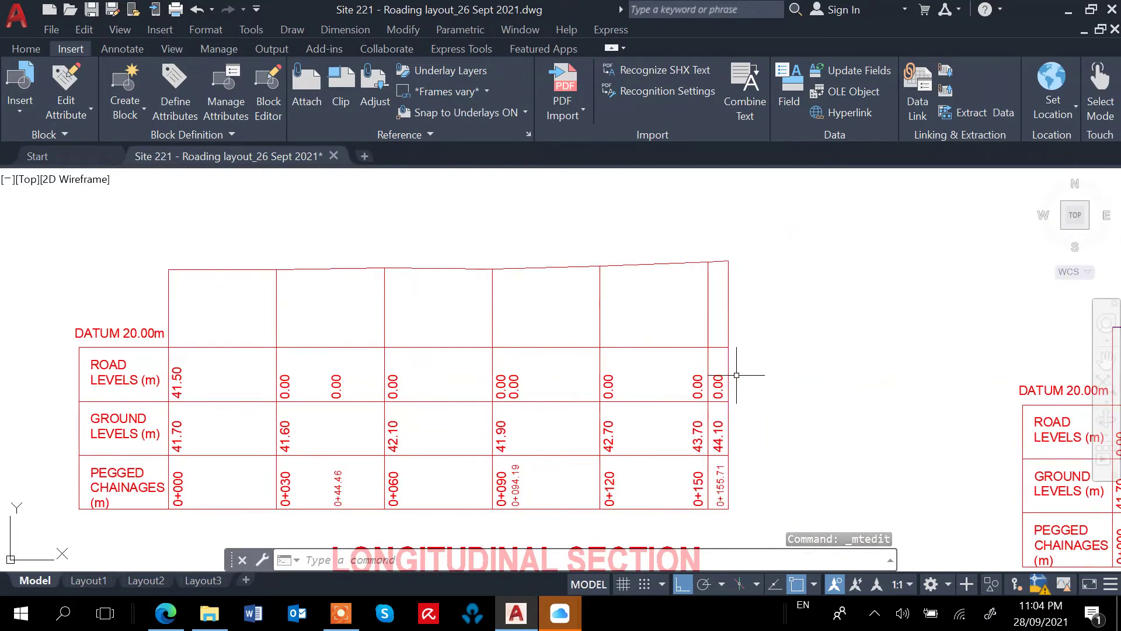
pyautogui.scroll(-6, 673, 322)
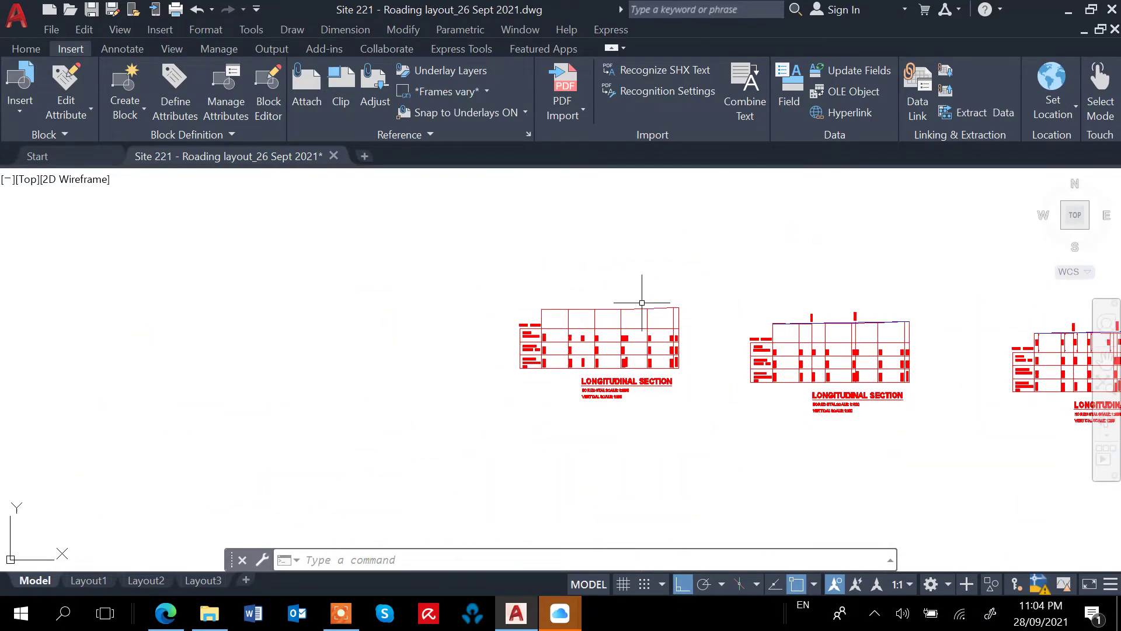
pyautogui.scroll(-4, 625, 281)
pyautogui.moveTo(664, 263); pyautogui.dragTo(626, 380, button='middle')
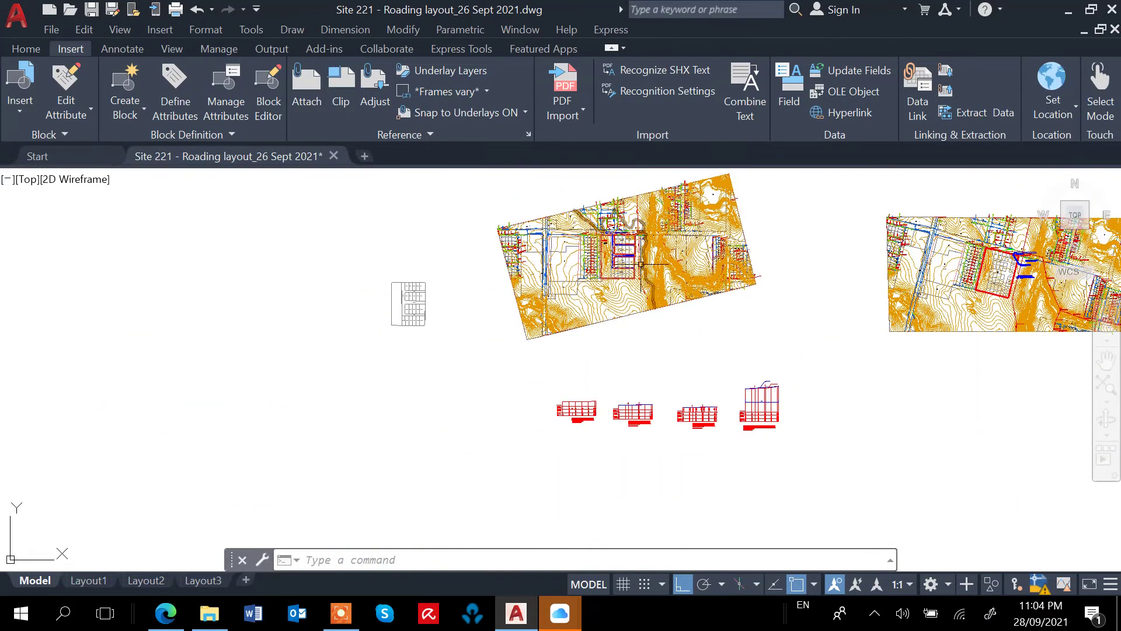
pyautogui.scroll(5, 639, 273)
pyautogui.scroll(3, 640, 274)
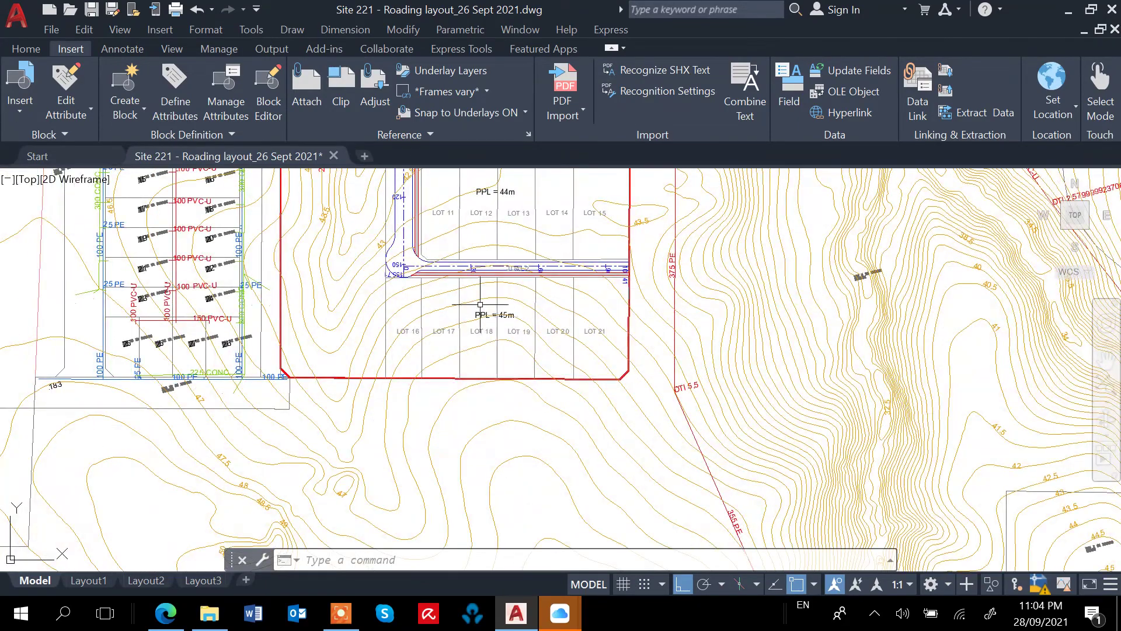
pyautogui.moveTo(480, 305); pyautogui.dragTo(487, 355, button='middle')
pyautogui.scroll(4, 421, 334)
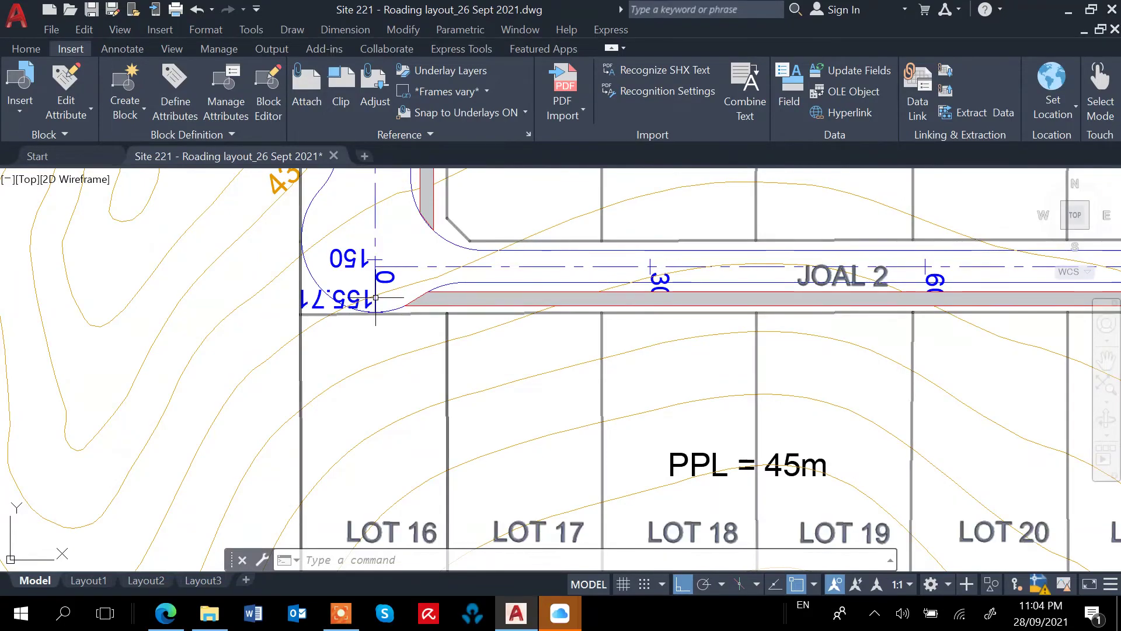
# Step: Trace the contour running past Lots 16 to 21 and compare the ground across the project site with the 45 m platform
pyautogui.scroll(-10, 383, 295)
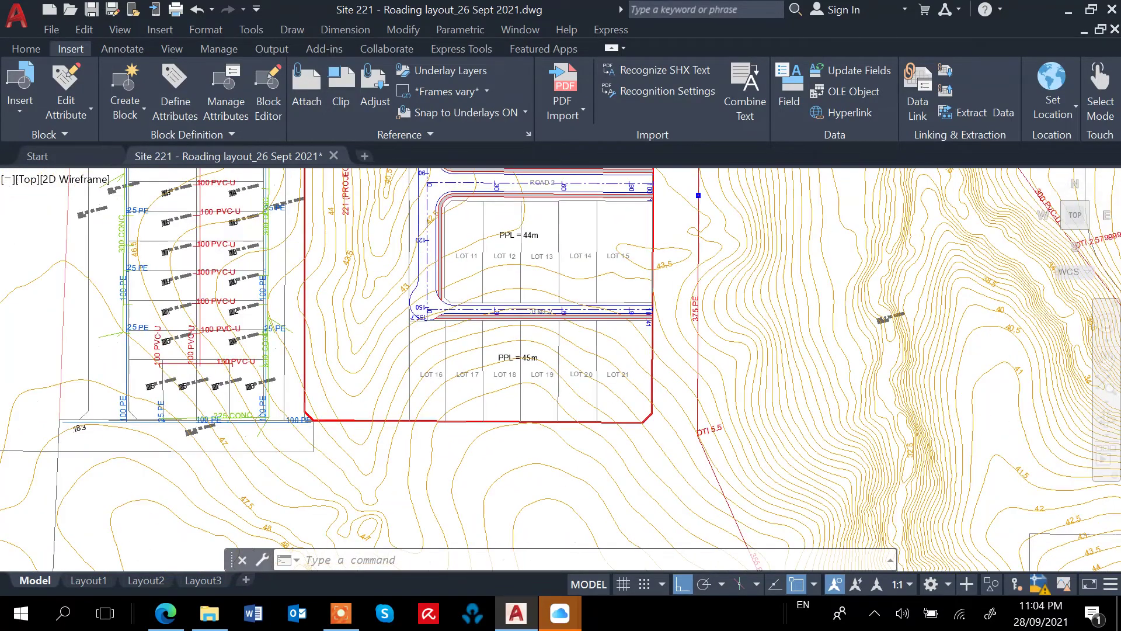
pyautogui.scroll(10, 492, 342)
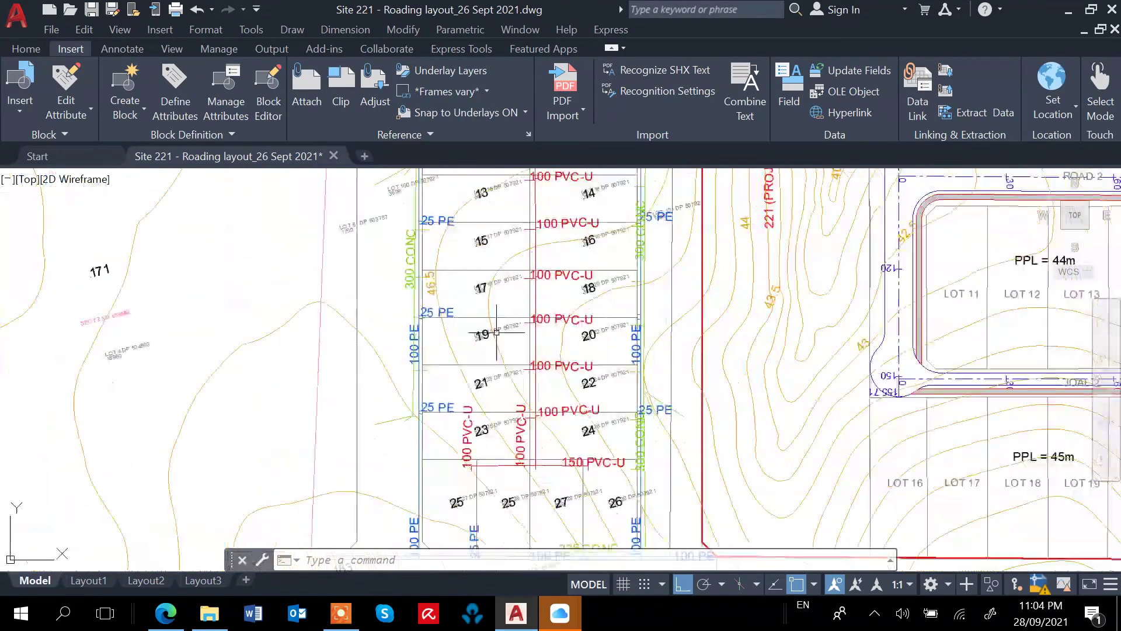
pyautogui.scroll(-6, 413, 406)
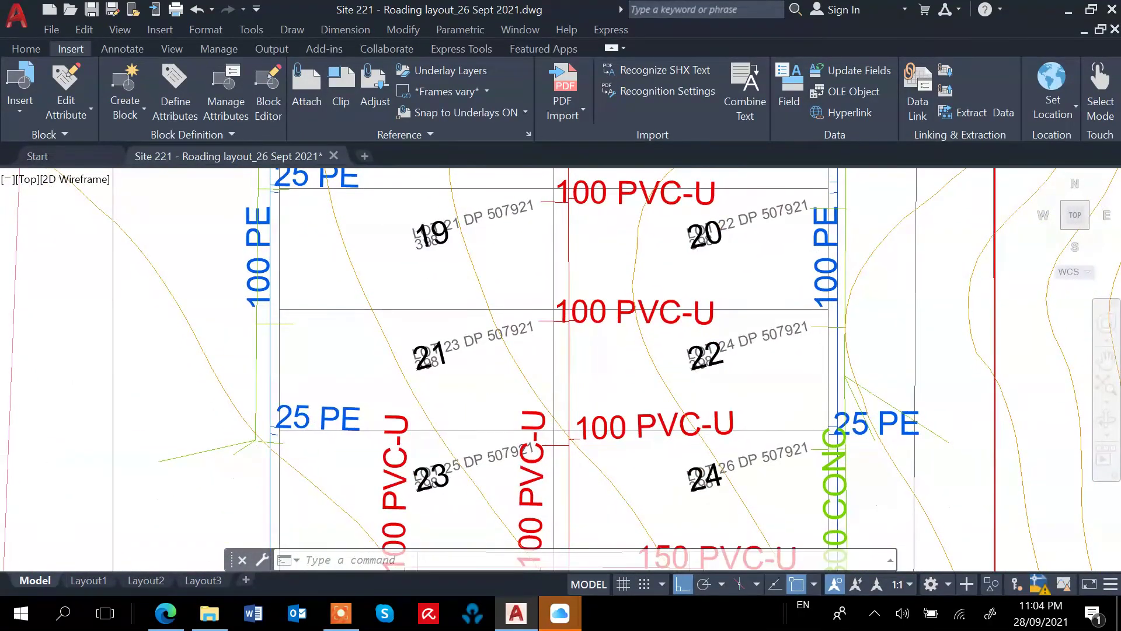
pyautogui.scroll(-8, 591, 397)
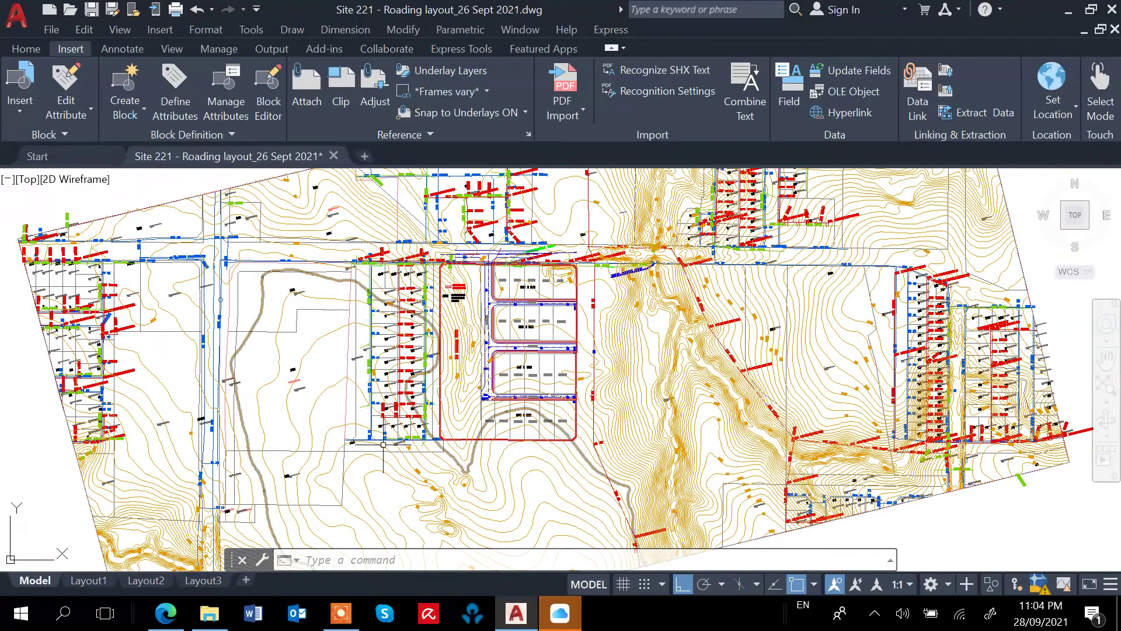
pyautogui.scroll(8, 498, 418)
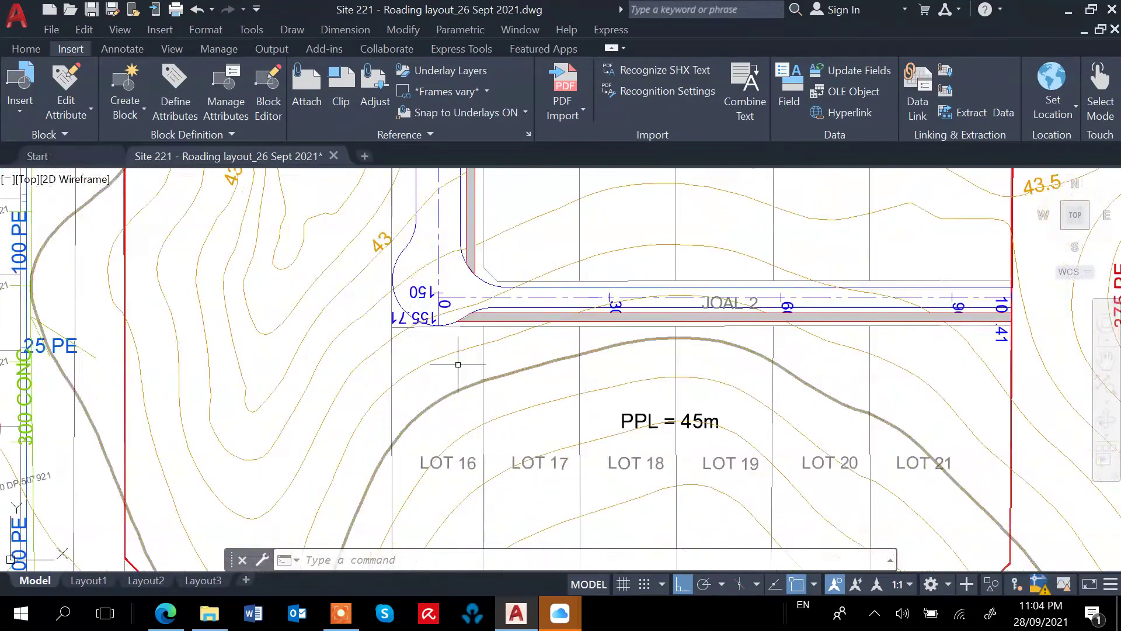
pyautogui.scroll(-5, 434, 336)
pyautogui.scroll(4, 417, 455)
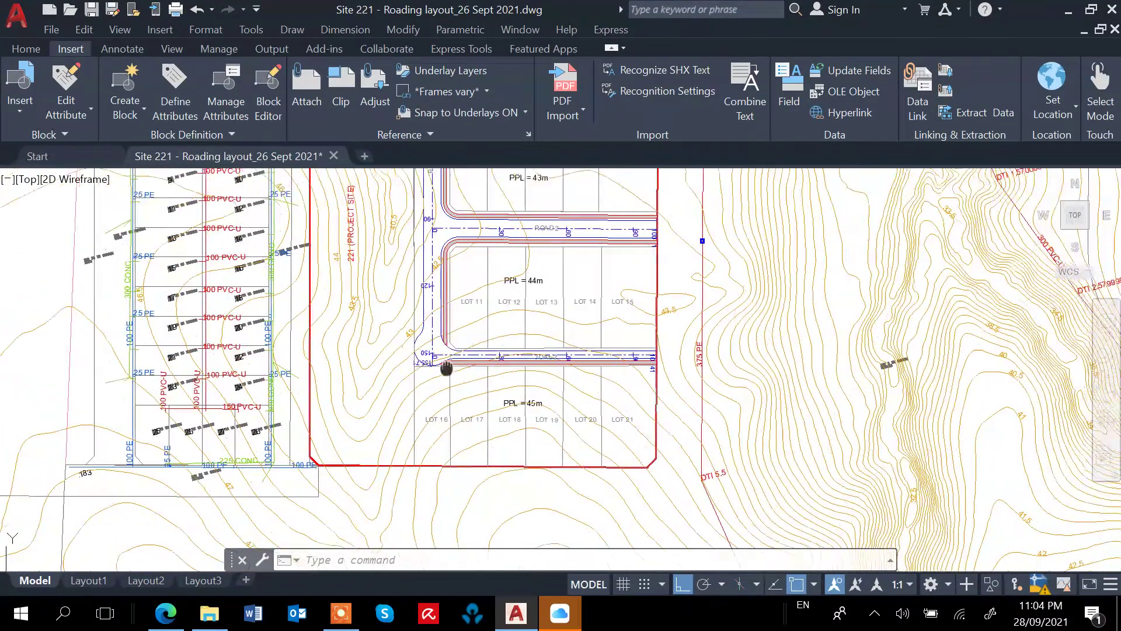
pyautogui.scroll(3, 417, 455)
pyautogui.scroll(-7, 417, 409)
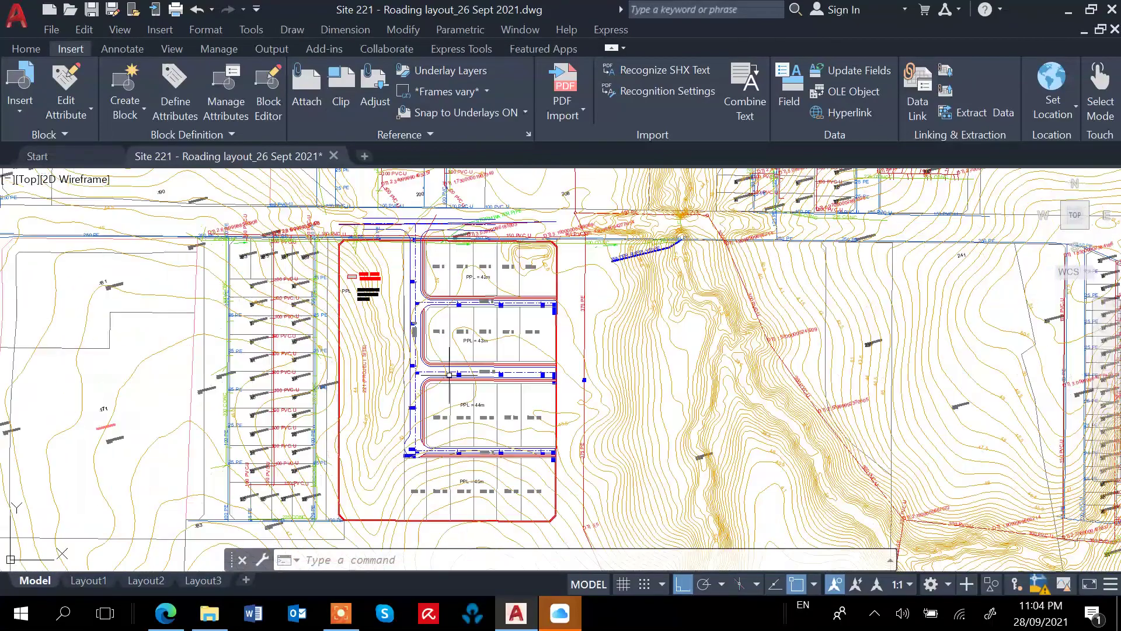
# Step: Inspect the end of Road 1 at JOAL 2 on the copy of the site plan without contours
pyautogui.scroll(2, 434, 350)
pyautogui.moveTo(435, 344); pyautogui.dragTo(434, 479, button='middle')
pyautogui.scroll(-5, 435, 479)
pyautogui.moveTo(458, 263)
pyautogui.mouseDown(button='middle')
pyautogui.moveTo(458, 310)
pyautogui.moveTo(426, 415)
pyautogui.moveTo(430, 388)
pyautogui.moveTo(455, 493)
pyautogui.mouseUp(button='middle')
pyautogui.scroll(-3, 426, 356)
pyautogui.moveTo(436, 279); pyautogui.dragTo(466, 430, button='middle')
pyautogui.scroll(6, 465, 423)
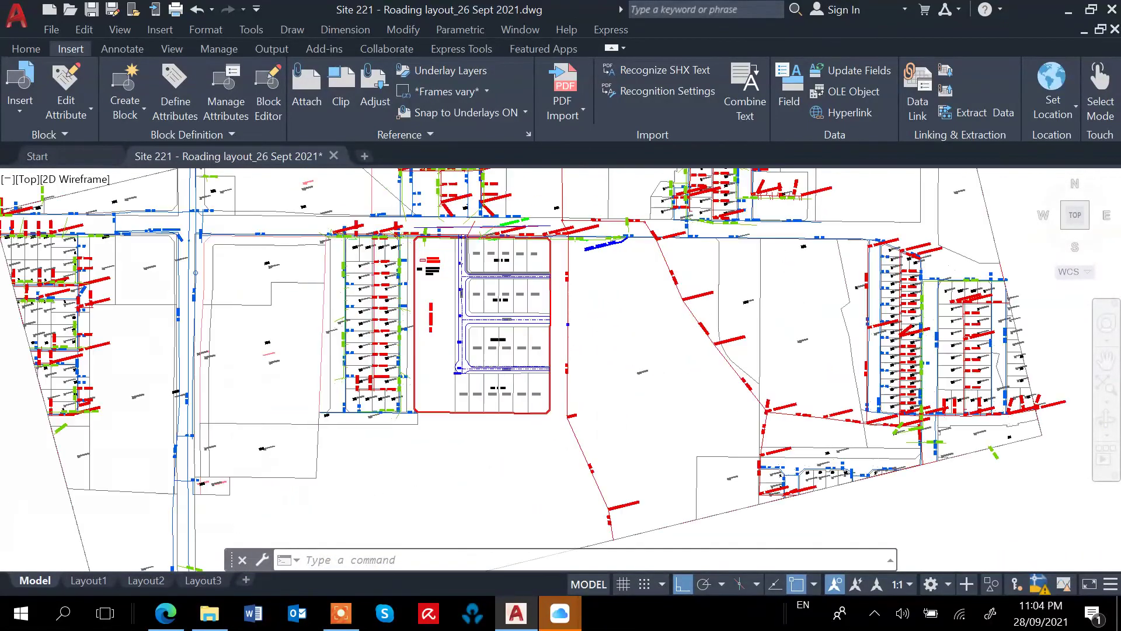
pyautogui.scroll(6, 476, 449)
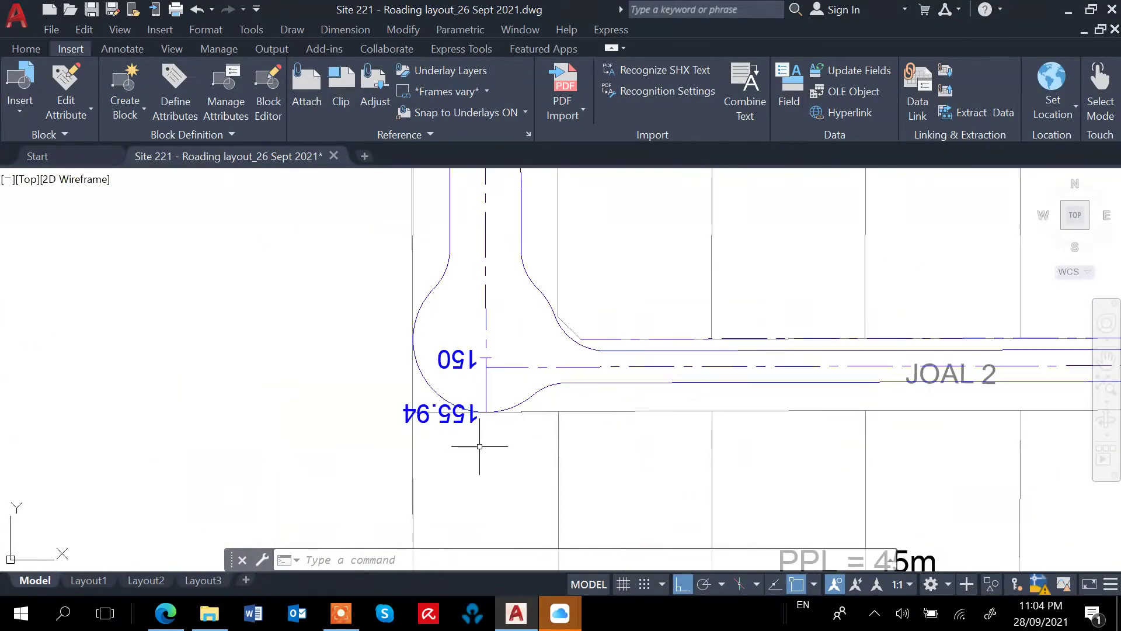
# Step: Review the road levels in the previously drawn longitudinal sections, especially at chainage 0+155.71
pyautogui.scroll(-12, 583, 453)
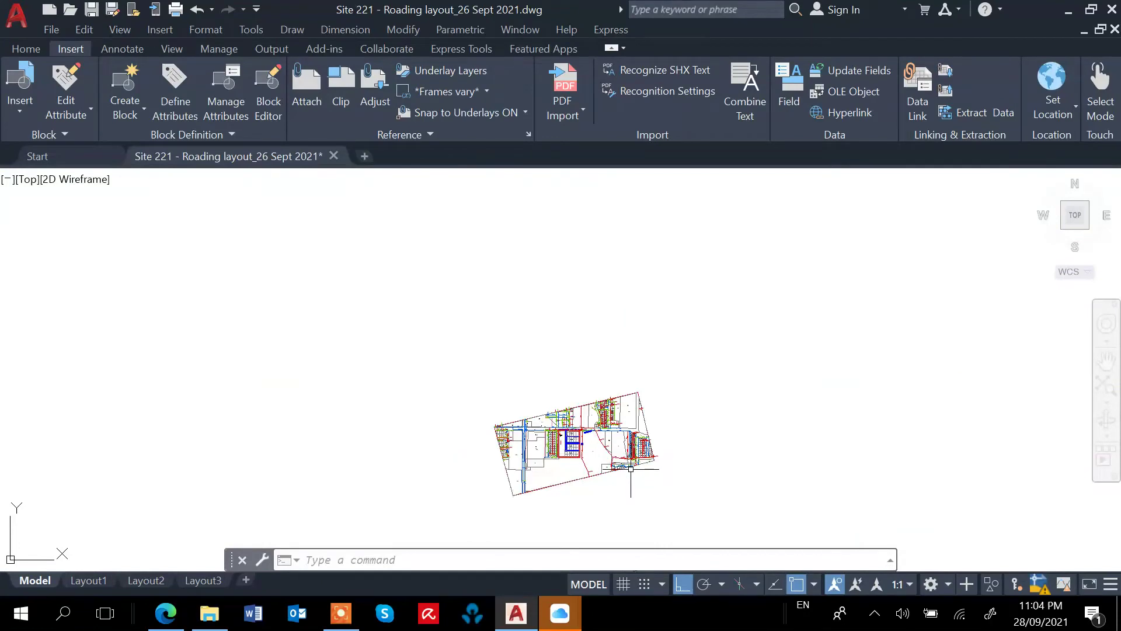
pyautogui.scroll(-5, 630, 469)
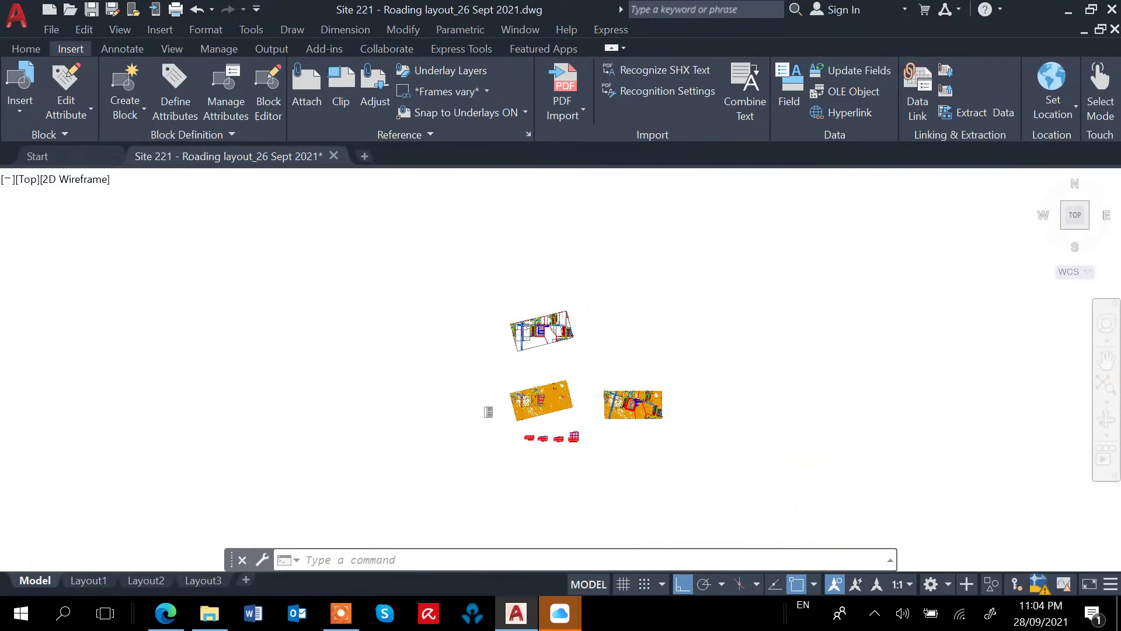
pyautogui.scroll(6, 592, 435)
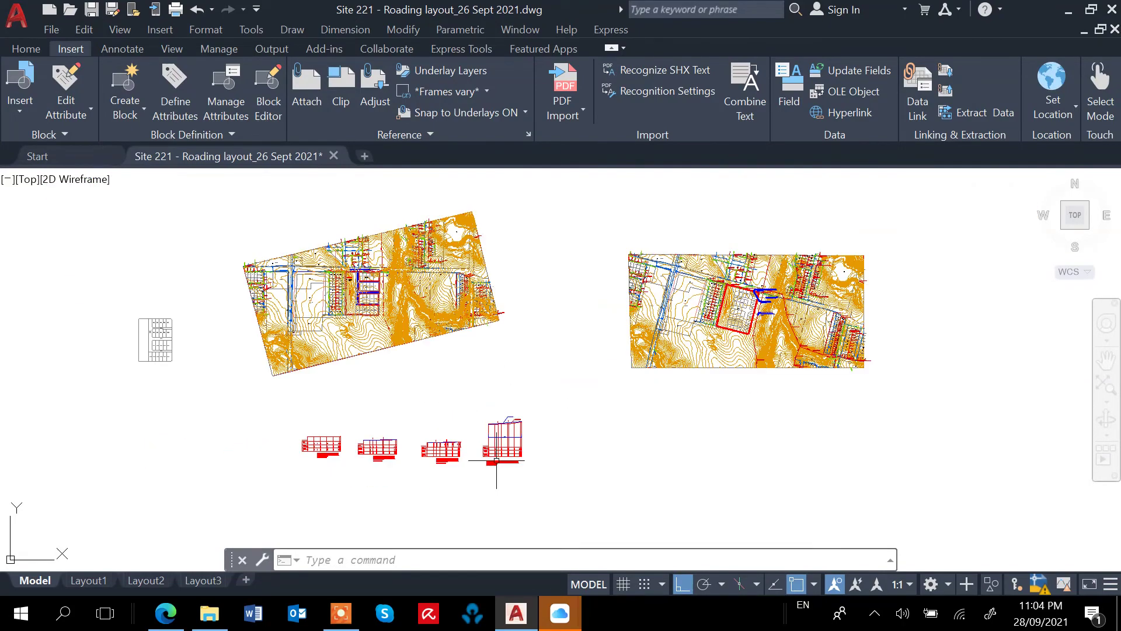
pyautogui.scroll(8, 355, 458)
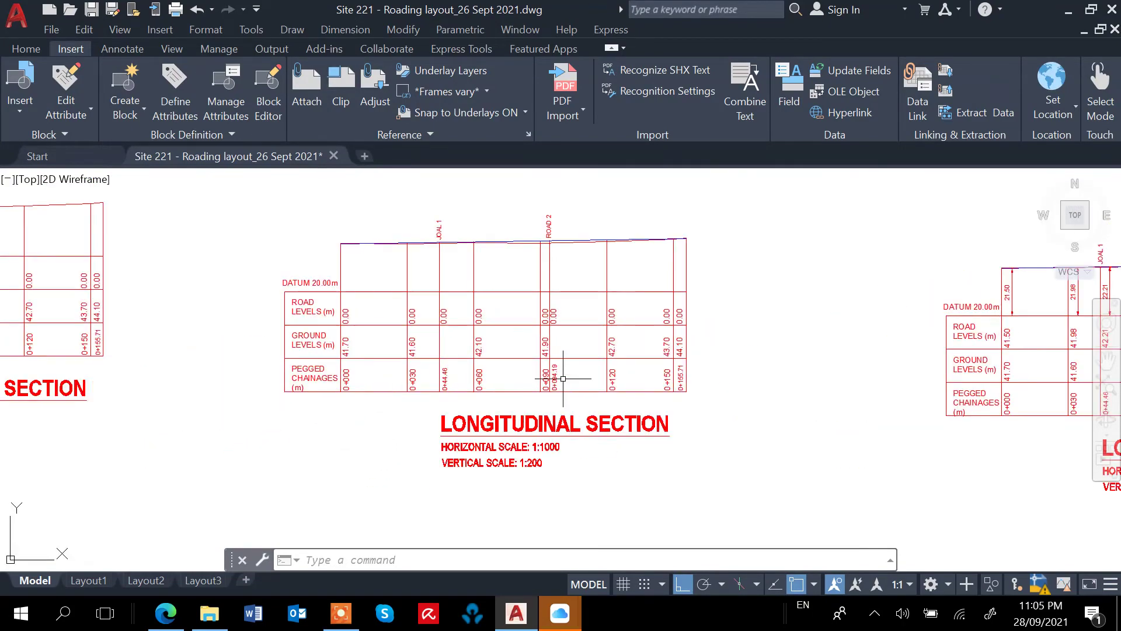
pyautogui.scroll(4, 671, 340)
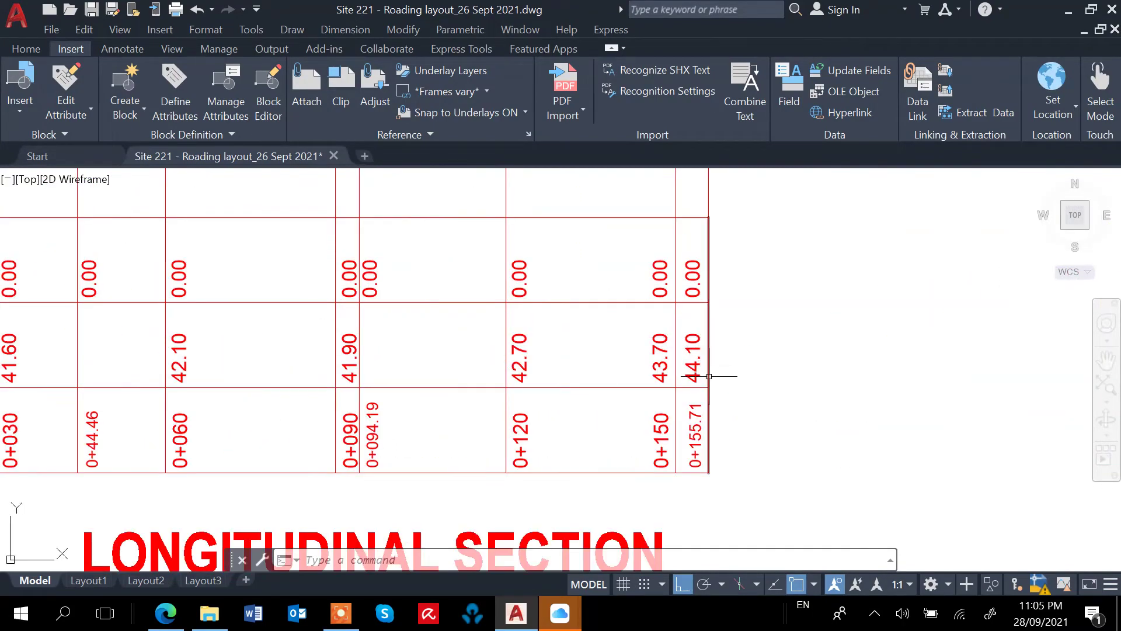
pyautogui.scroll(-5, 709, 376)
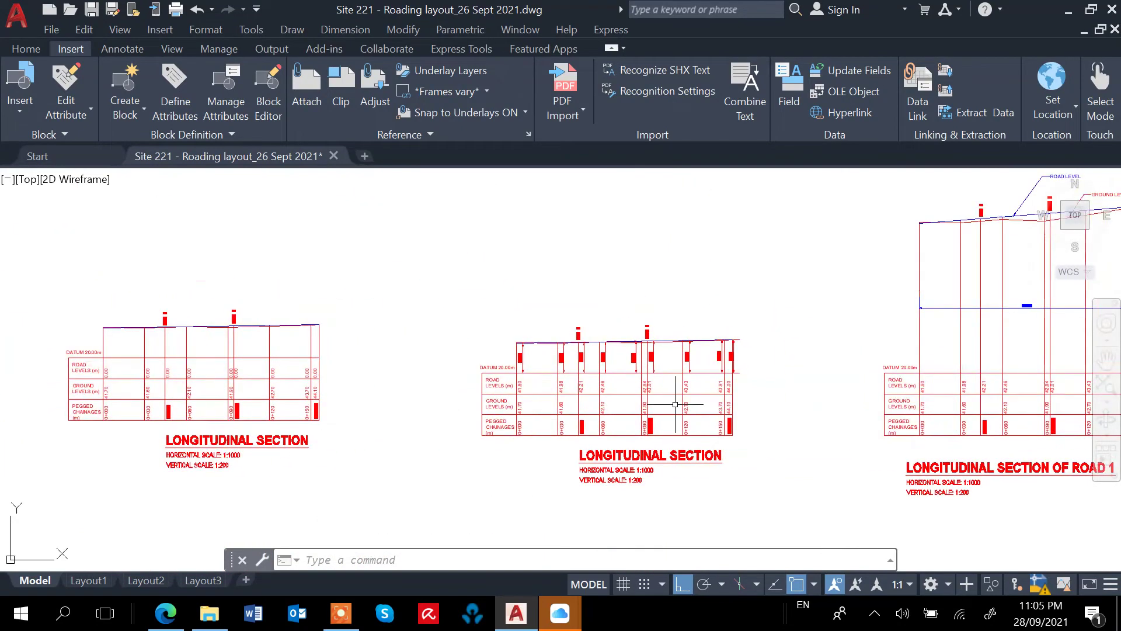
pyautogui.scroll(4, 734, 388)
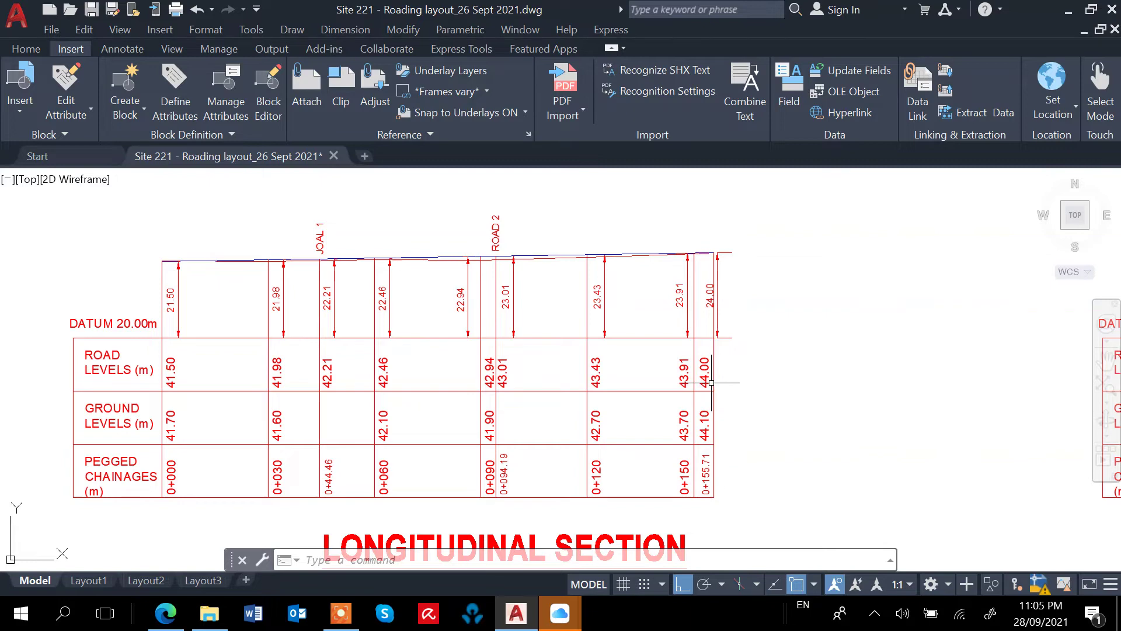
# Step: Set the road level at chainage 0+155.71 in the new longitudinal section's table to 44.00
pyautogui.scroll(-8, 711, 382)
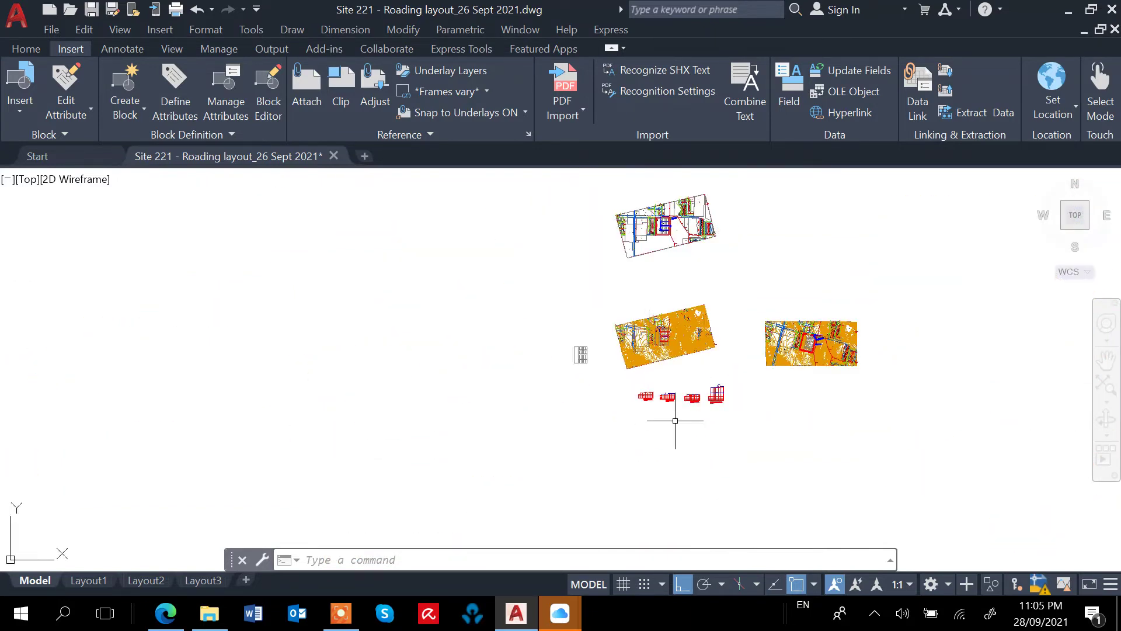
pyautogui.scroll(9, 676, 420)
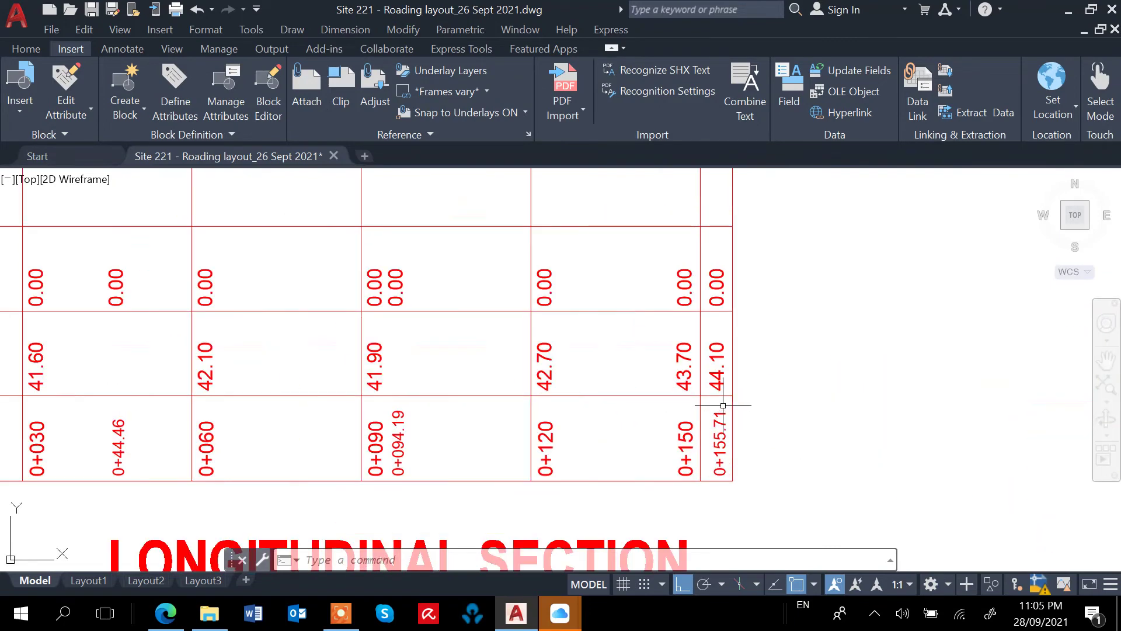
pyautogui.moveTo(723, 405); pyautogui.dragTo(684, 400, button='middle')
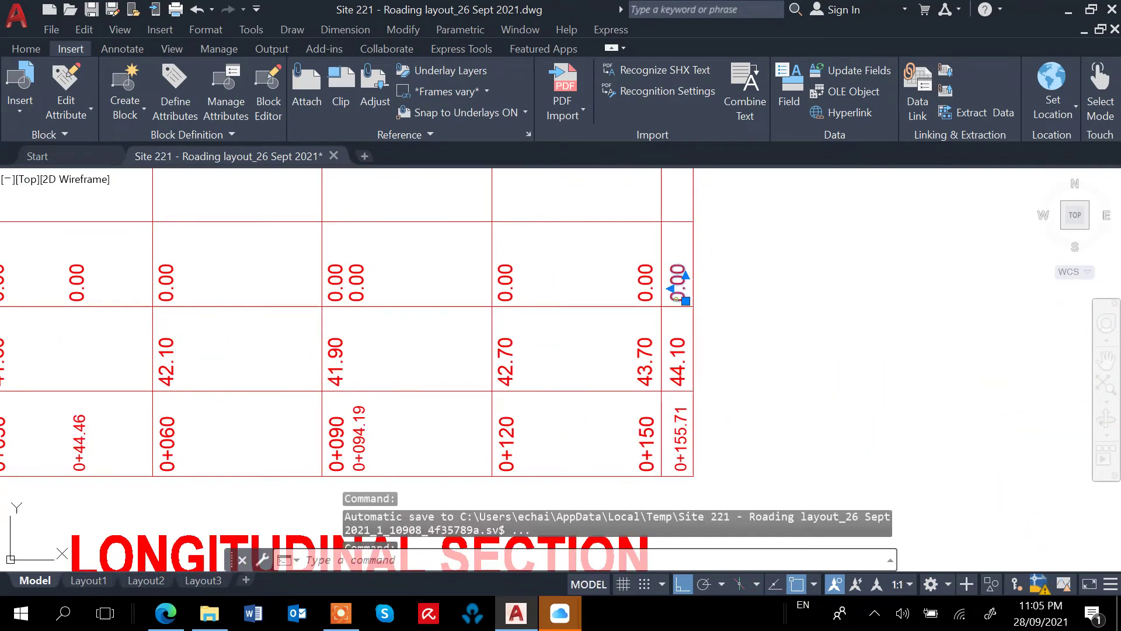
pyautogui.doubleClick(677, 292)
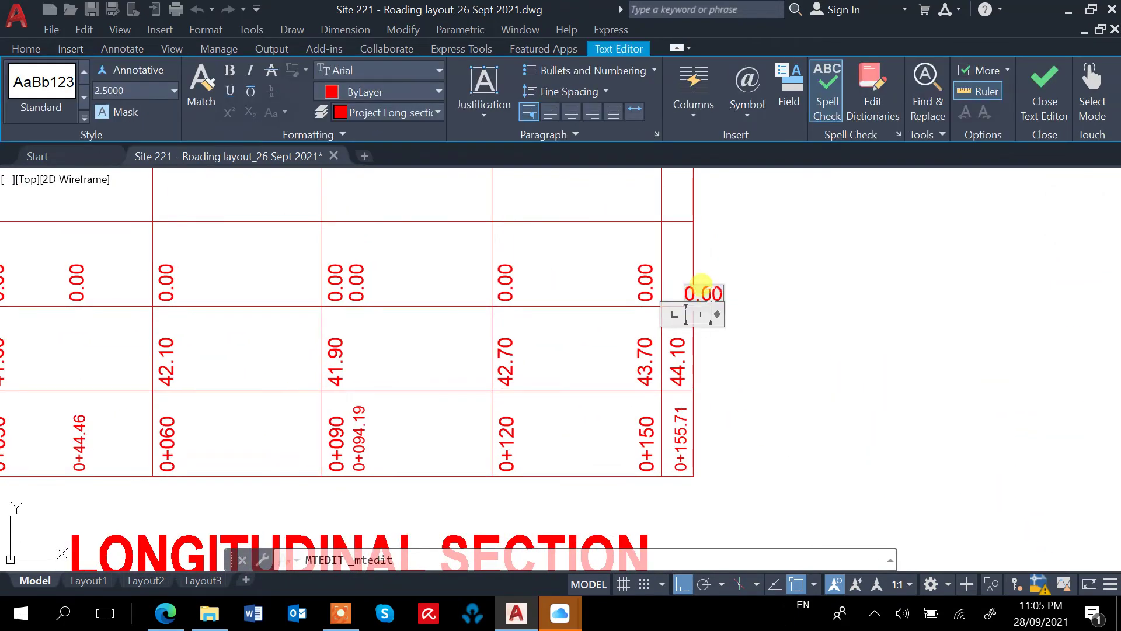
pyautogui.moveTo(694, 290); pyautogui.dragTo(675, 287)
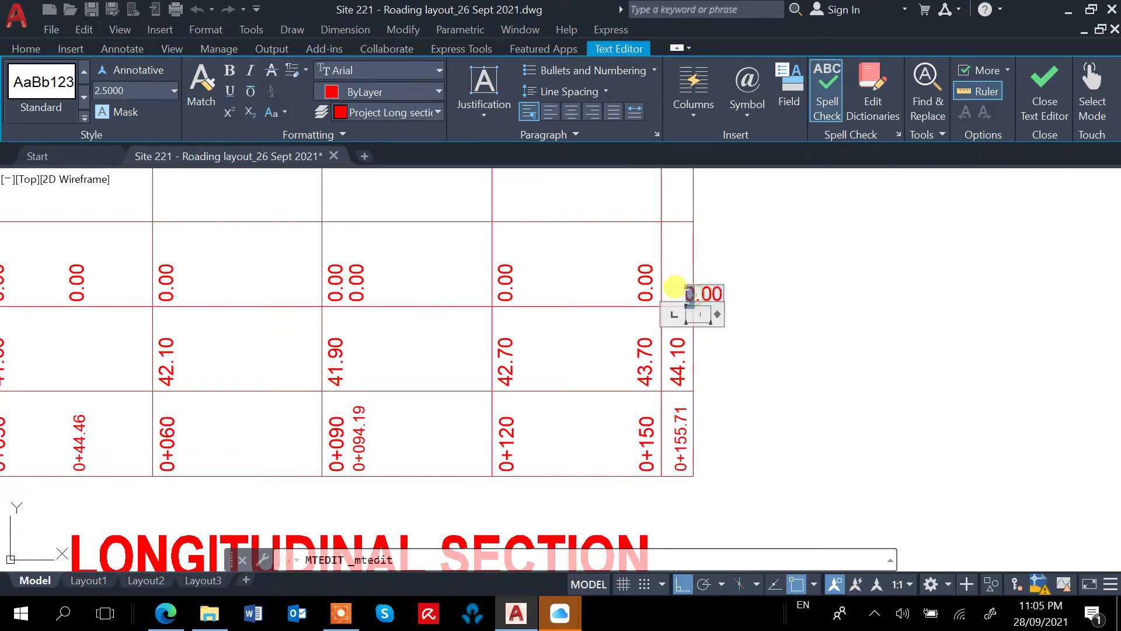
pyautogui.write('44')
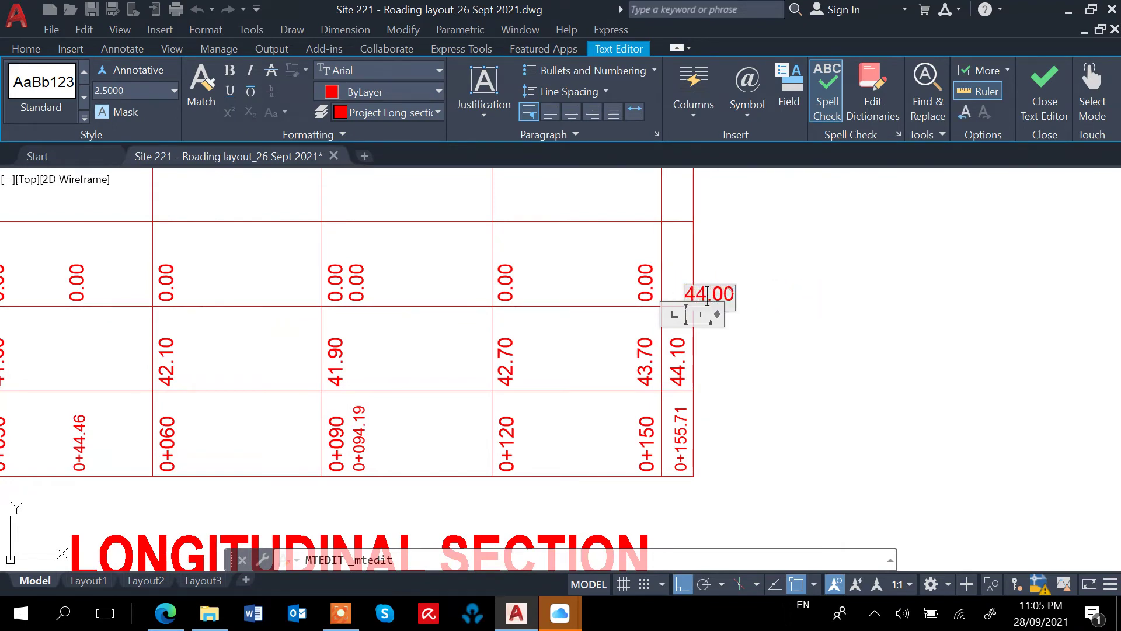
pyautogui.click(831, 307)
pyautogui.scroll(-4, 728, 386)
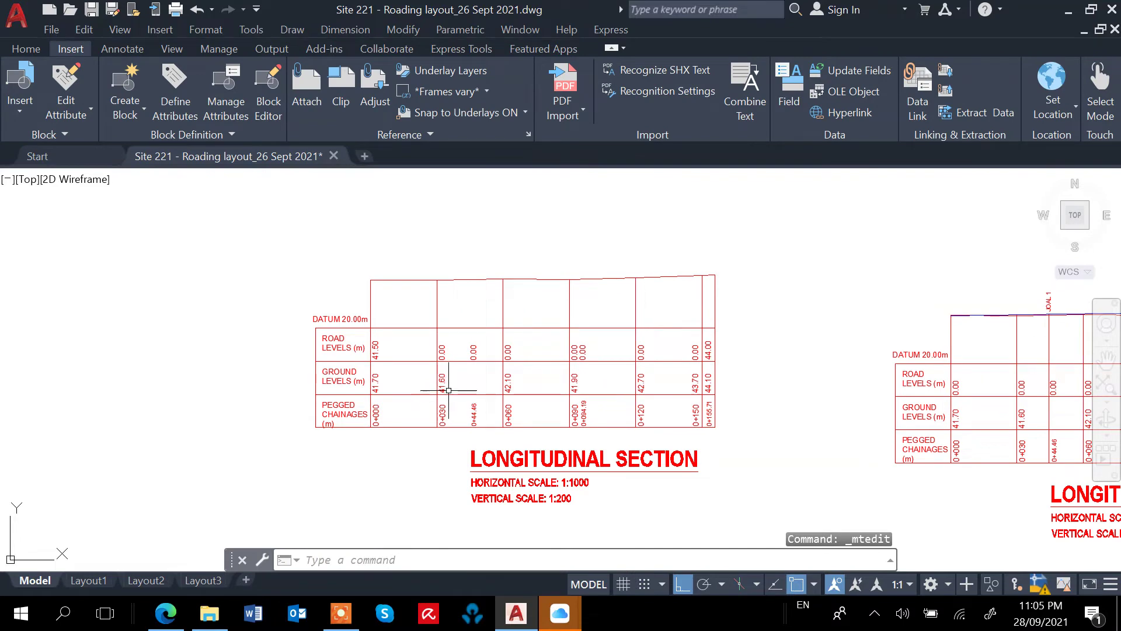
# Step: Make Project road the current layer and close the layer manager
pyautogui.click(210, 31)
pyautogui.click(220, 48)
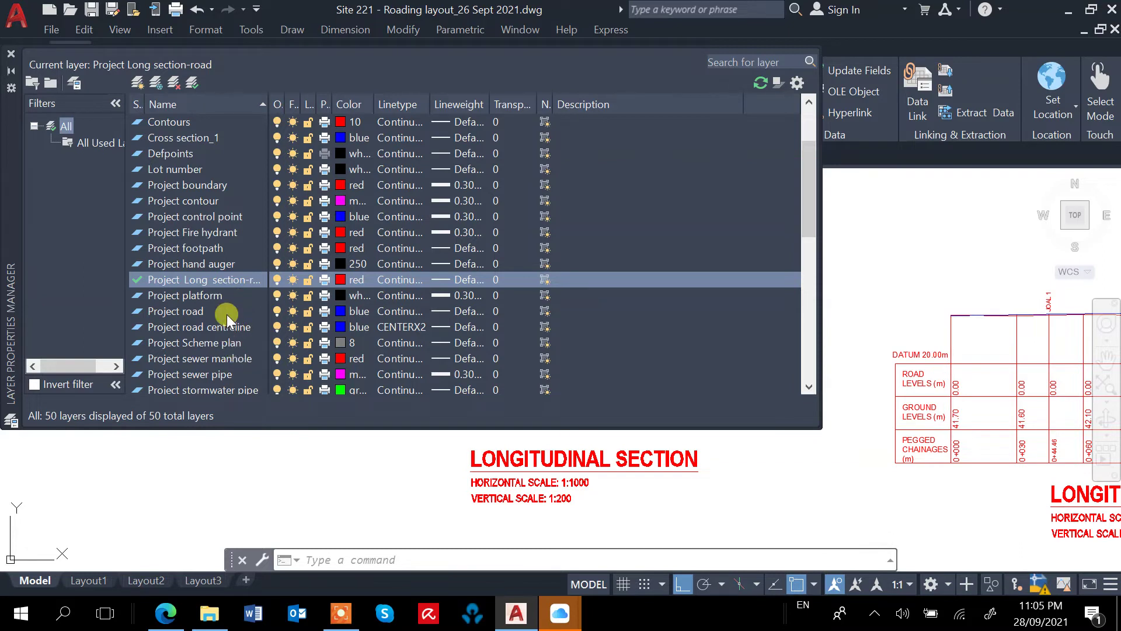
pyautogui.scroll(-1, 227, 311)
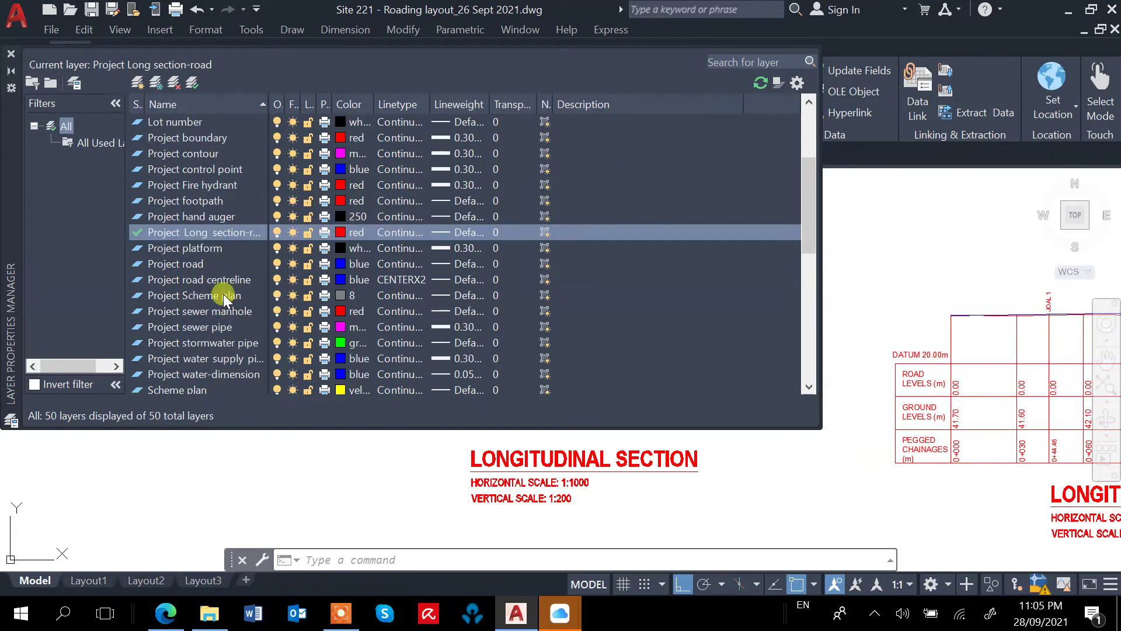
pyautogui.click(192, 264)
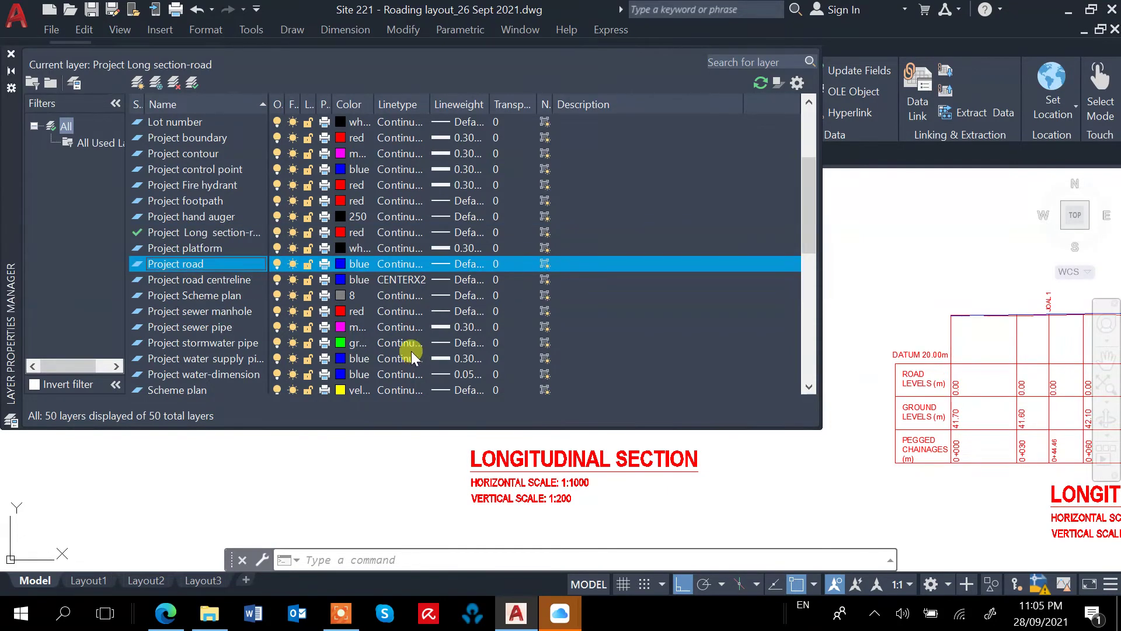
pyautogui.doubleClick(157, 270)
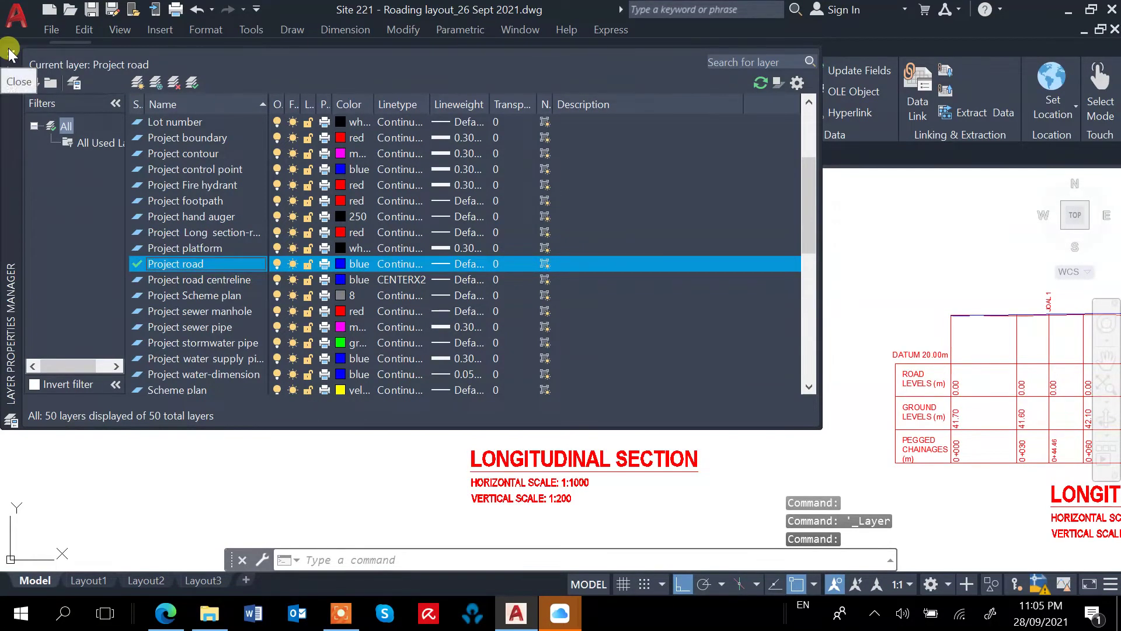
pyautogui.scroll(-1, 183, 251)
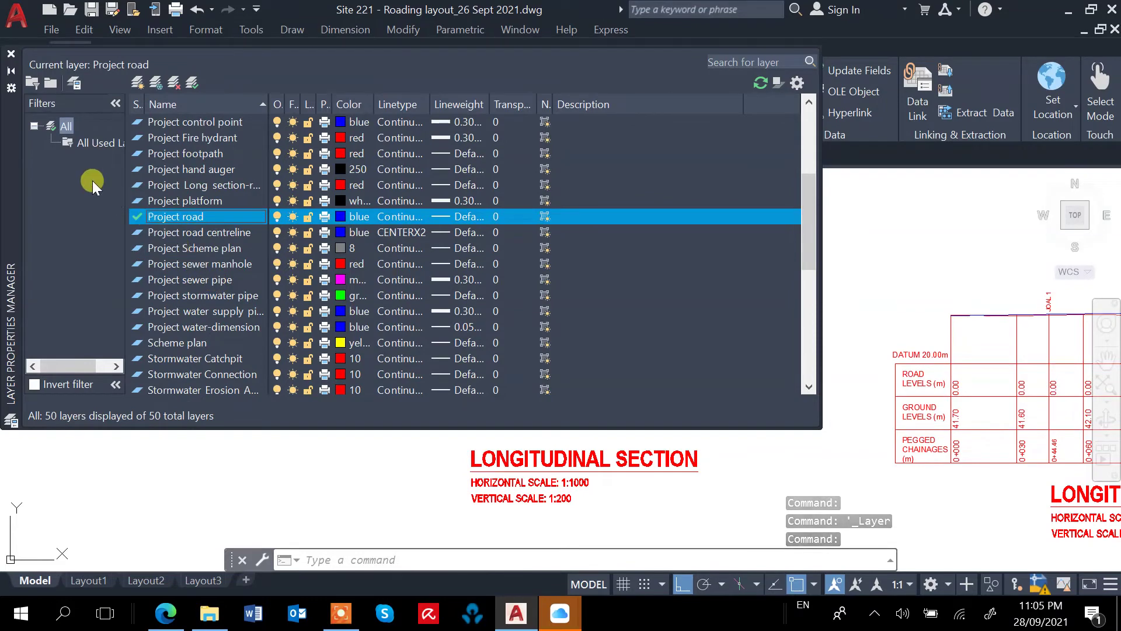
pyautogui.click(11, 53)
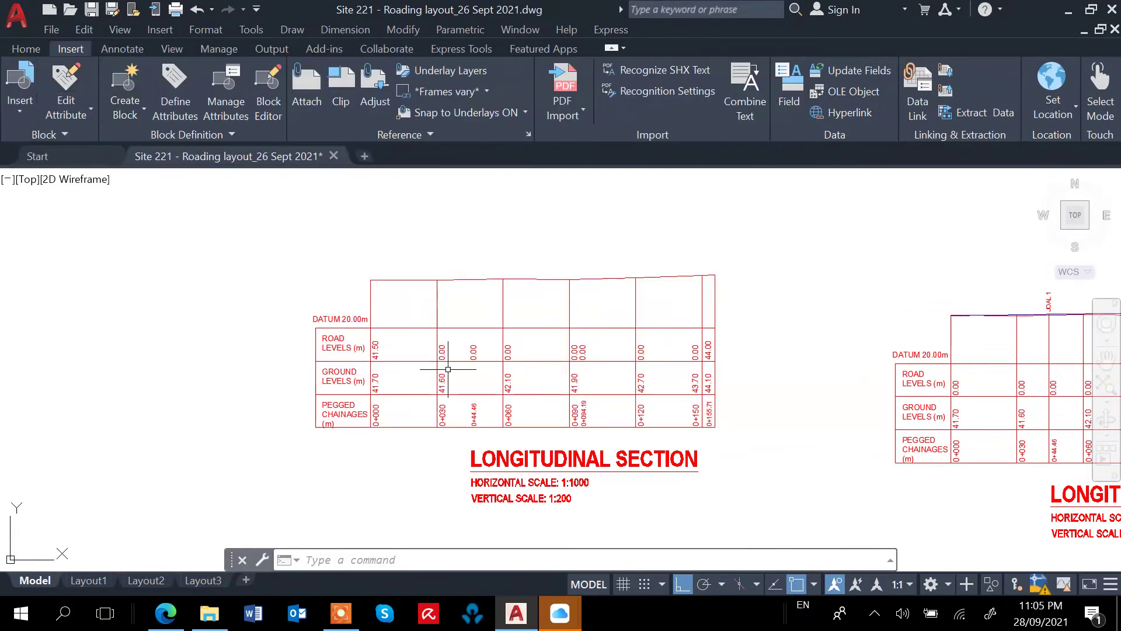
# Step: Draw a 21.5 m vertical line up from the datum line at chainage 0+000 for the road level
pyautogui.scroll(2, 372, 312)
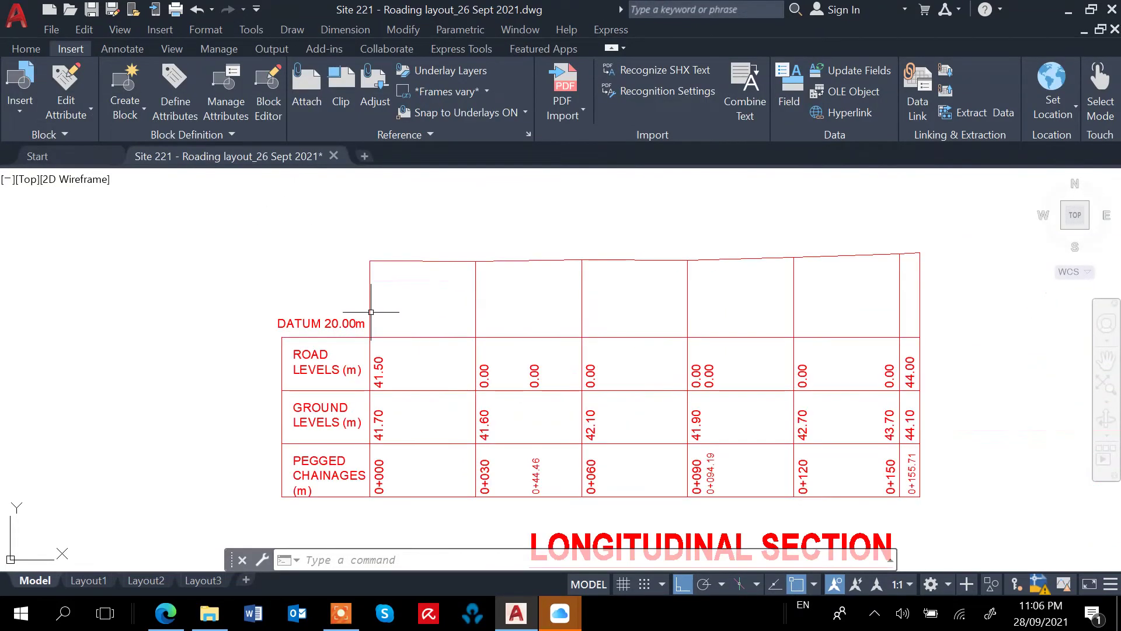
pyautogui.click(399, 410)
pyautogui.write('l')
pyautogui.press('Return')
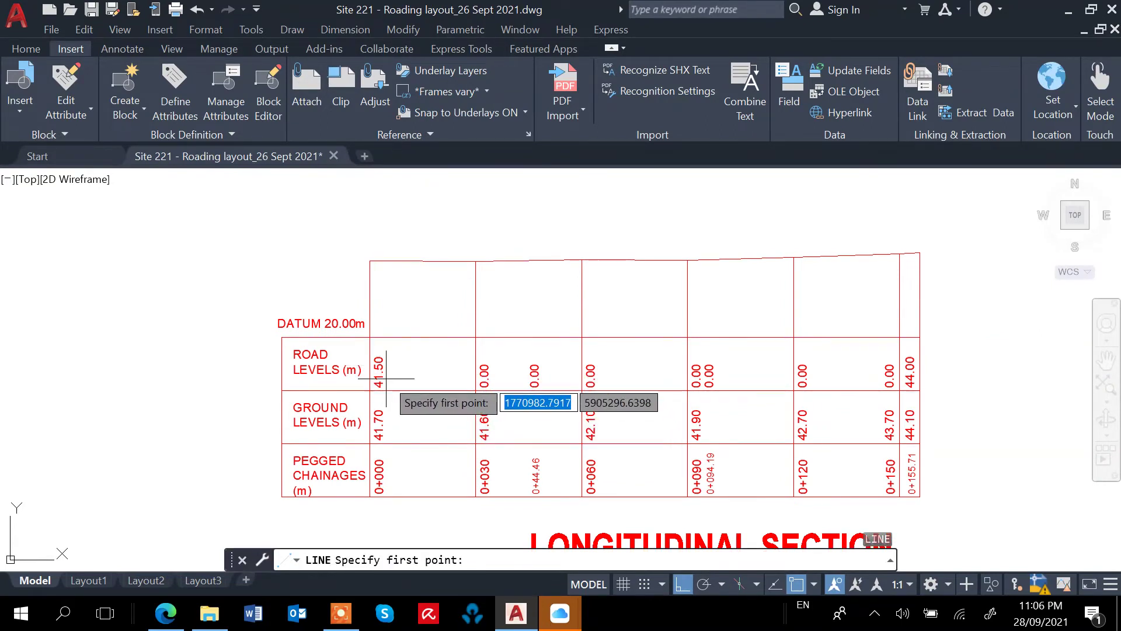
pyautogui.click(370, 337)
pyautogui.write('21')
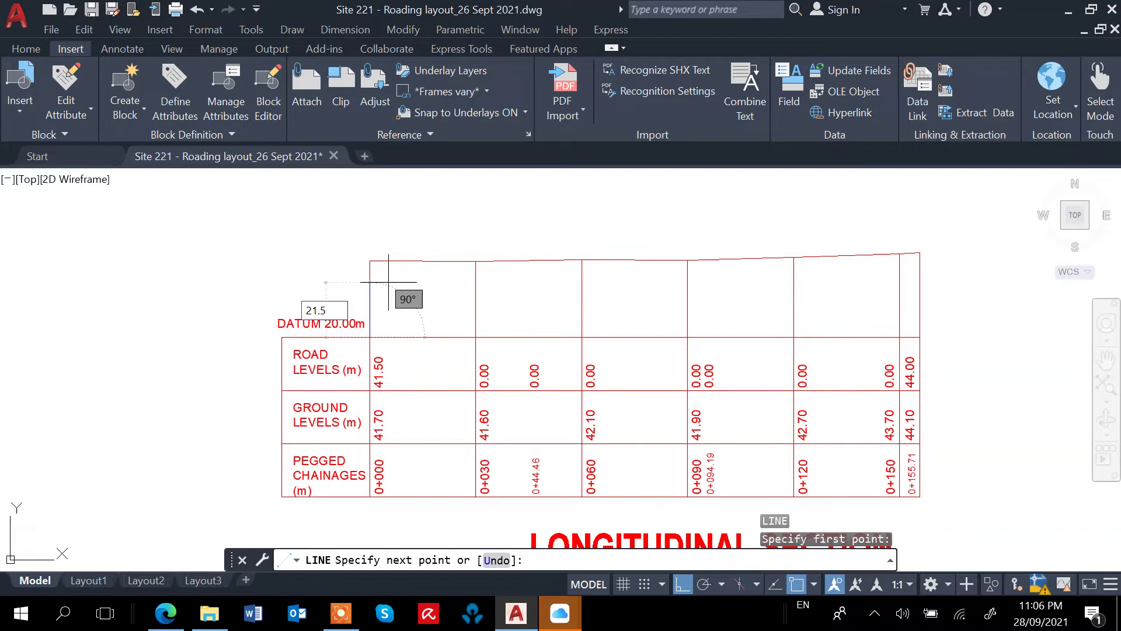
pyautogui.write('.5')
pyautogui.press('Return')
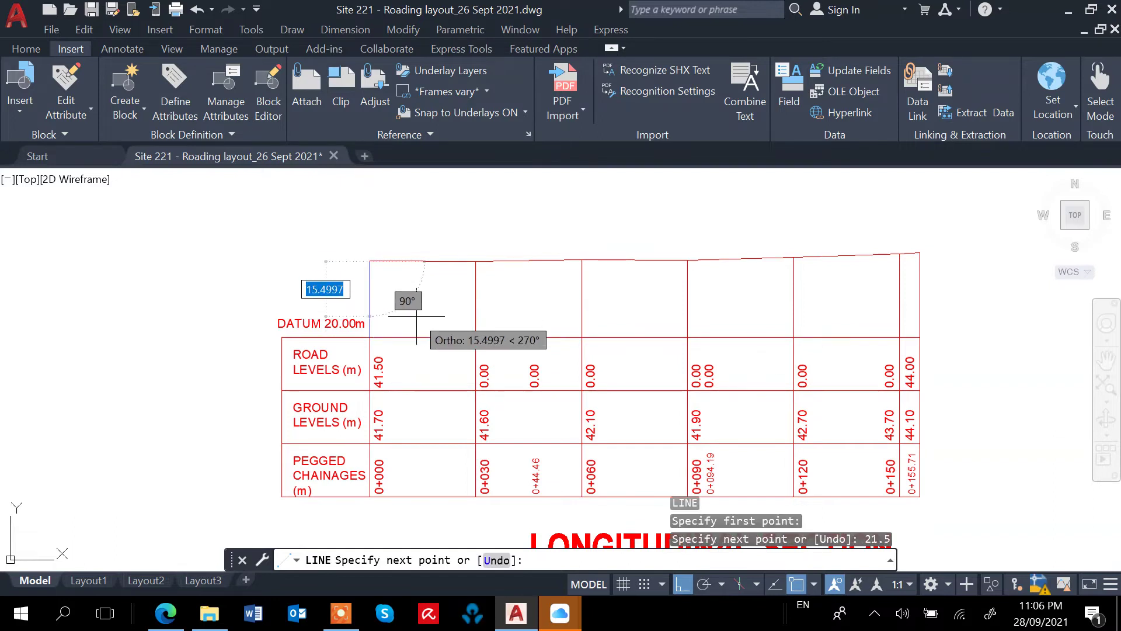
pyautogui.press('Escape')
pyautogui.scroll(4, 373, 268)
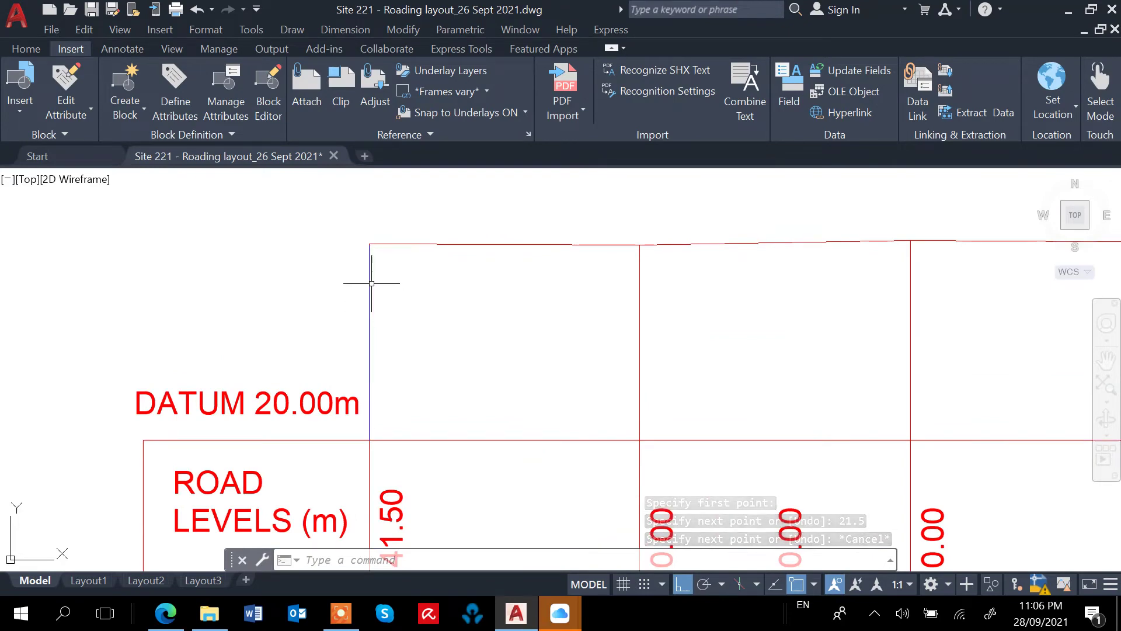
pyautogui.scroll(2, 370, 274)
pyautogui.scroll(-4, 461, 300)
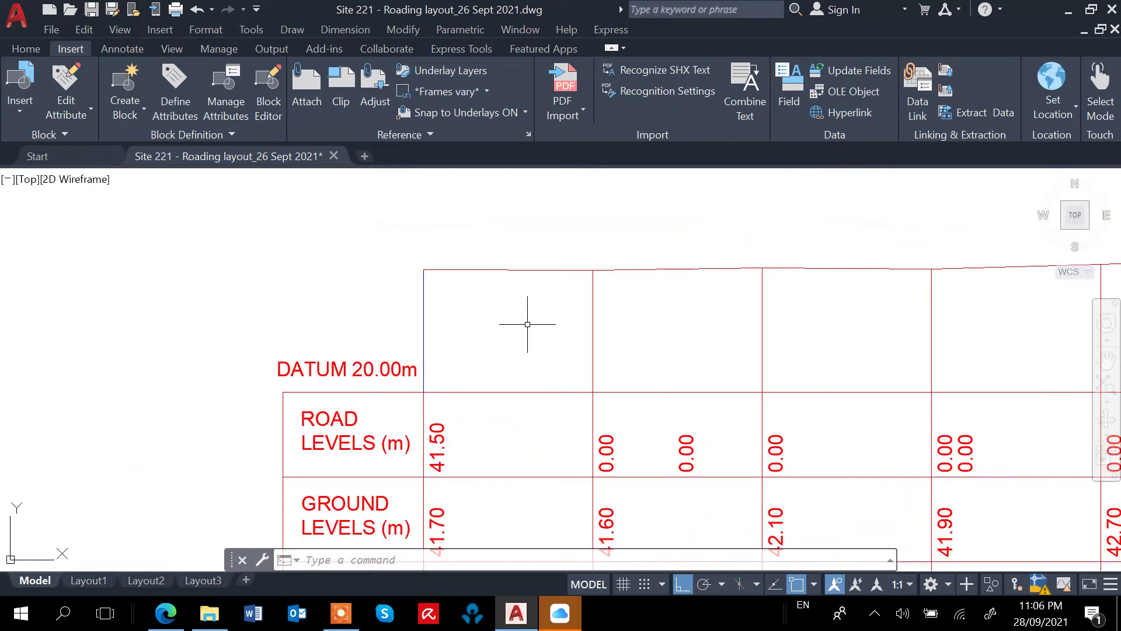
pyautogui.moveTo(679, 365); pyautogui.dragTo(216, 332, button='middle')
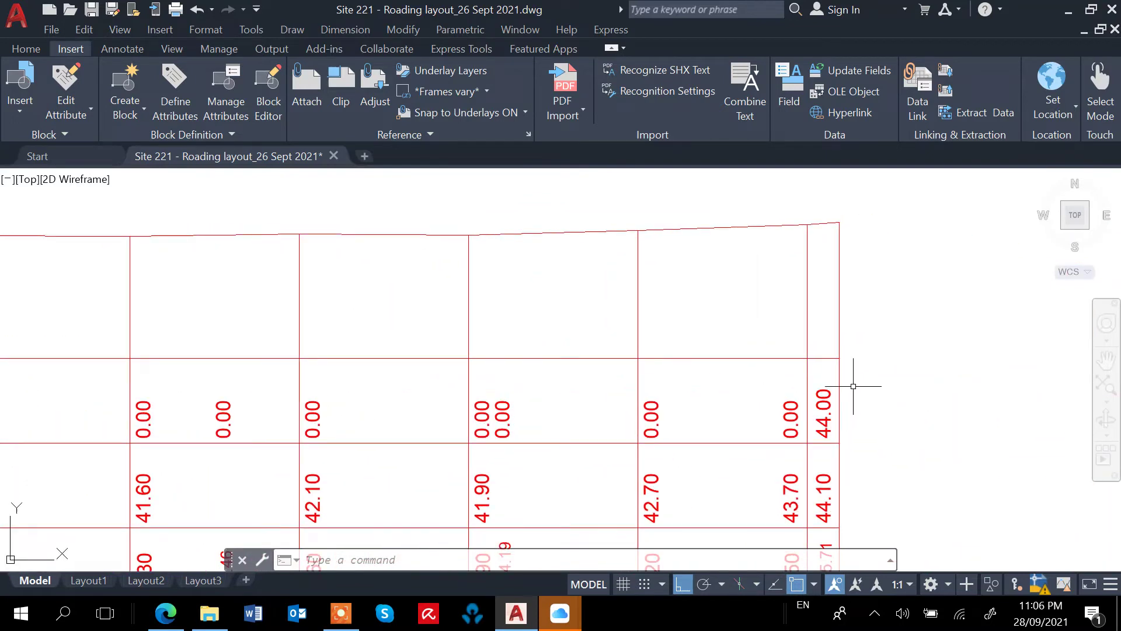
pyautogui.press('Return')
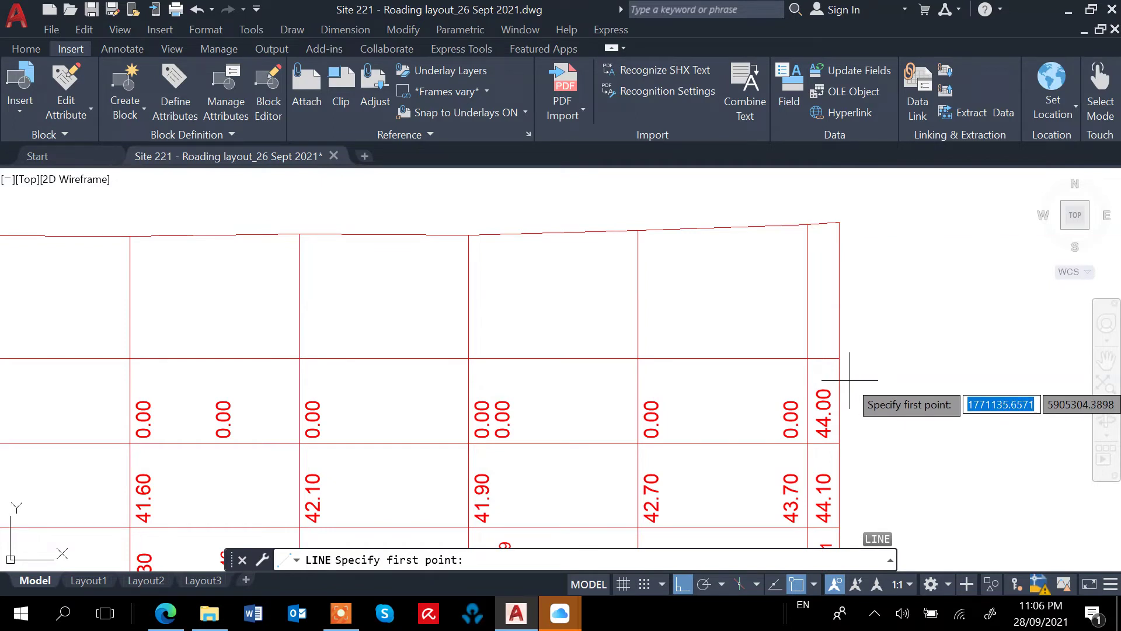
pyautogui.write('2')
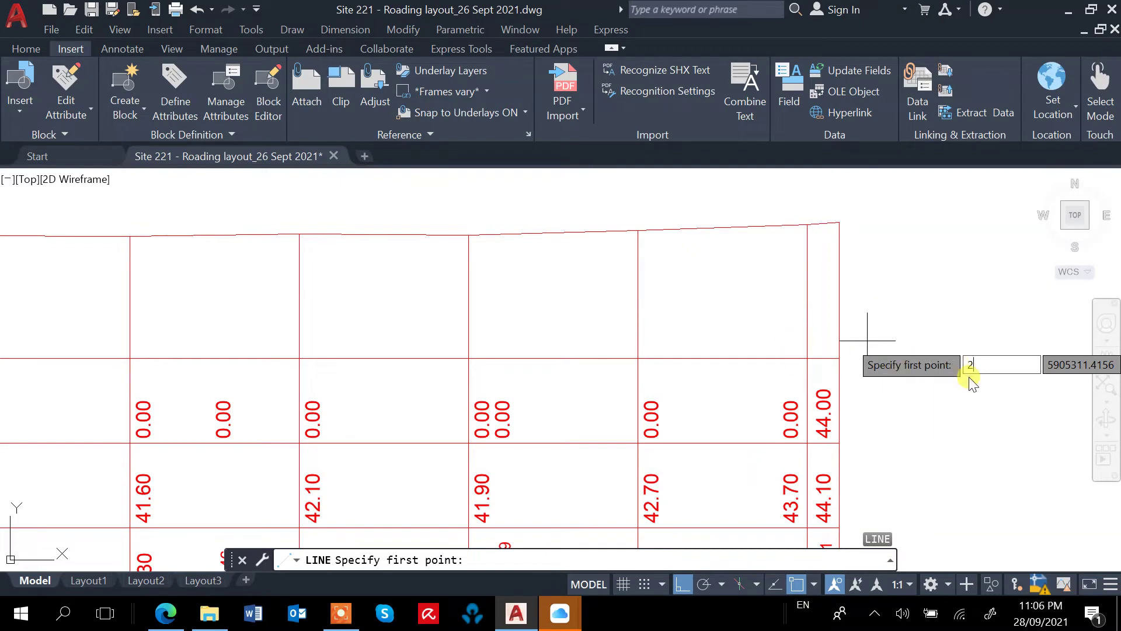
pyautogui.write('4')
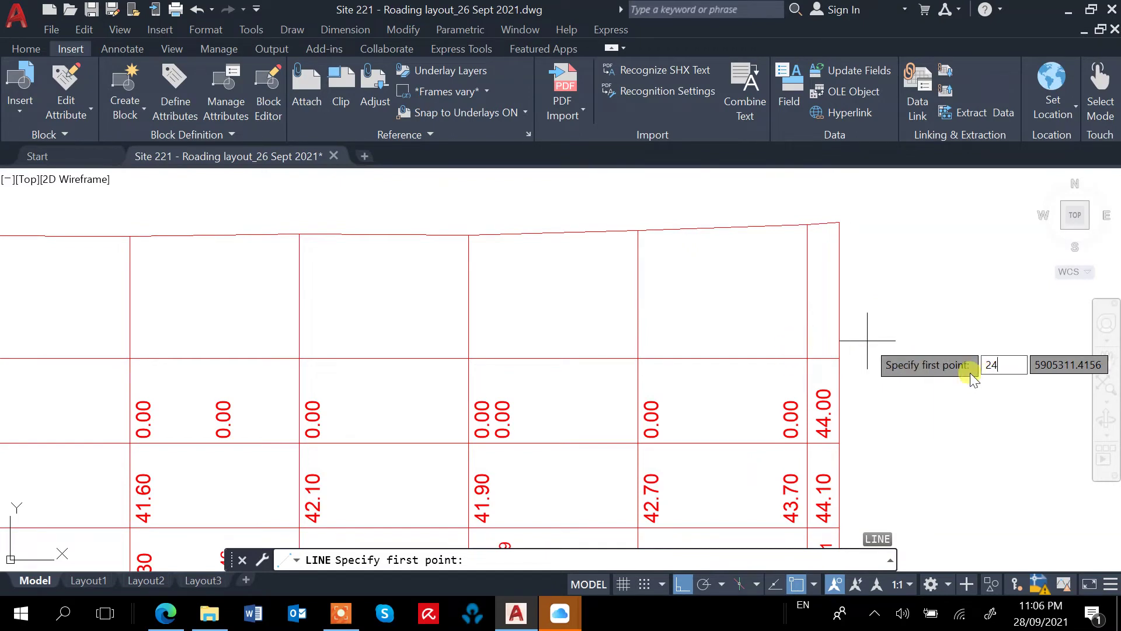
pyautogui.press('Return')
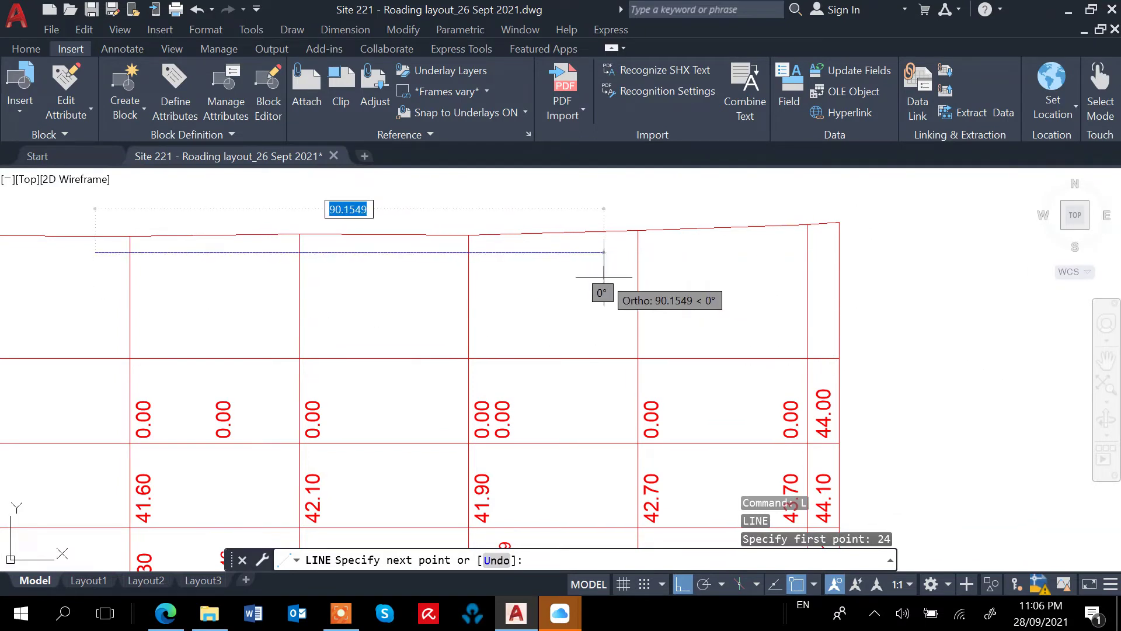
pyautogui.press('Escape')
# Step: Draw a 24 m vertical line up from the datum line at chainage 0+155.71 for the road level
pyautogui.press('Return')
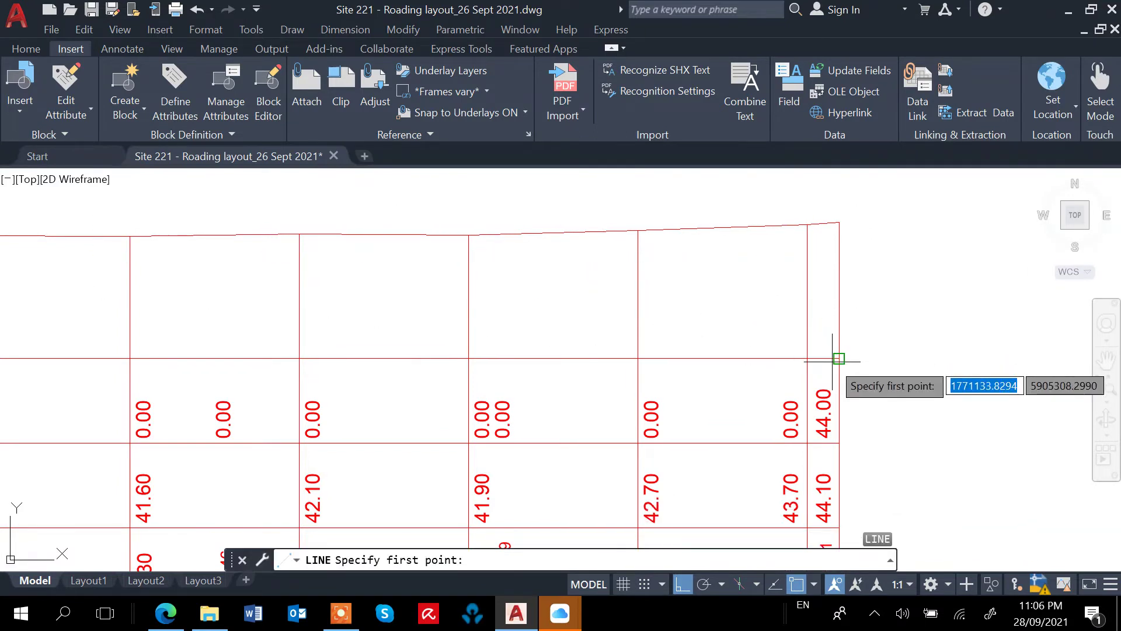
pyautogui.click(838, 357)
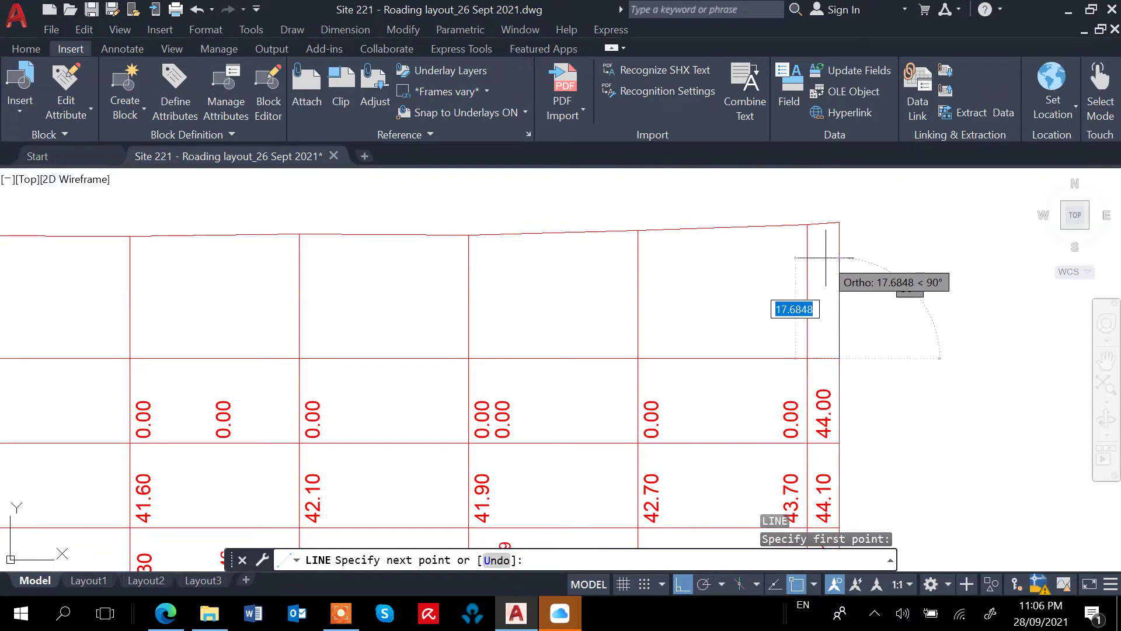
pyautogui.write('24')
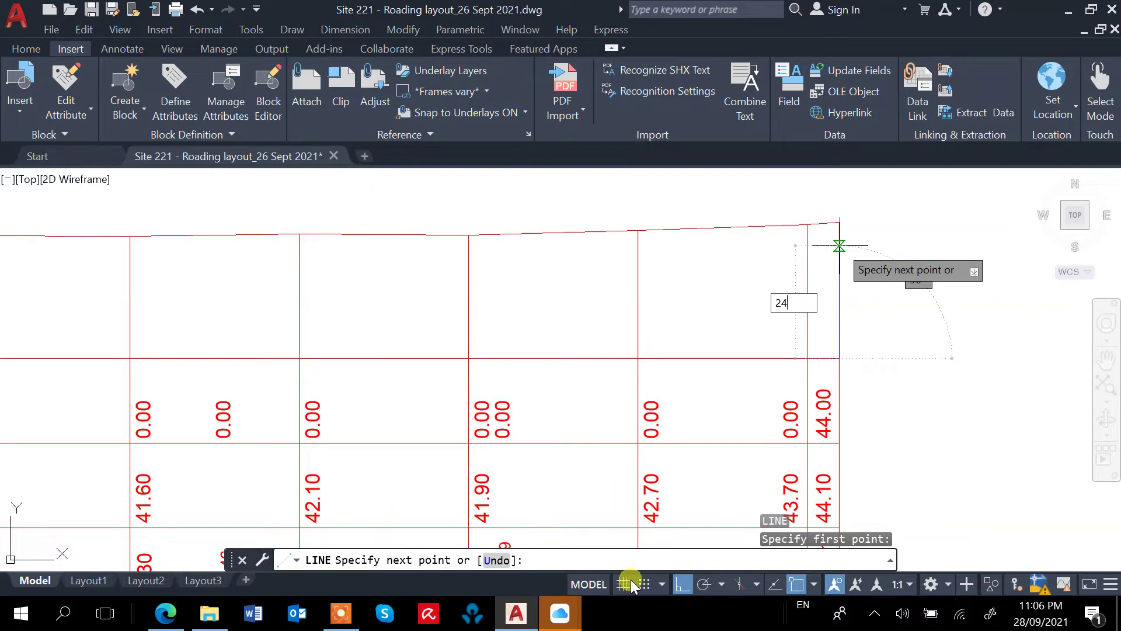
pyautogui.press('Escape')
pyautogui.press('Return')
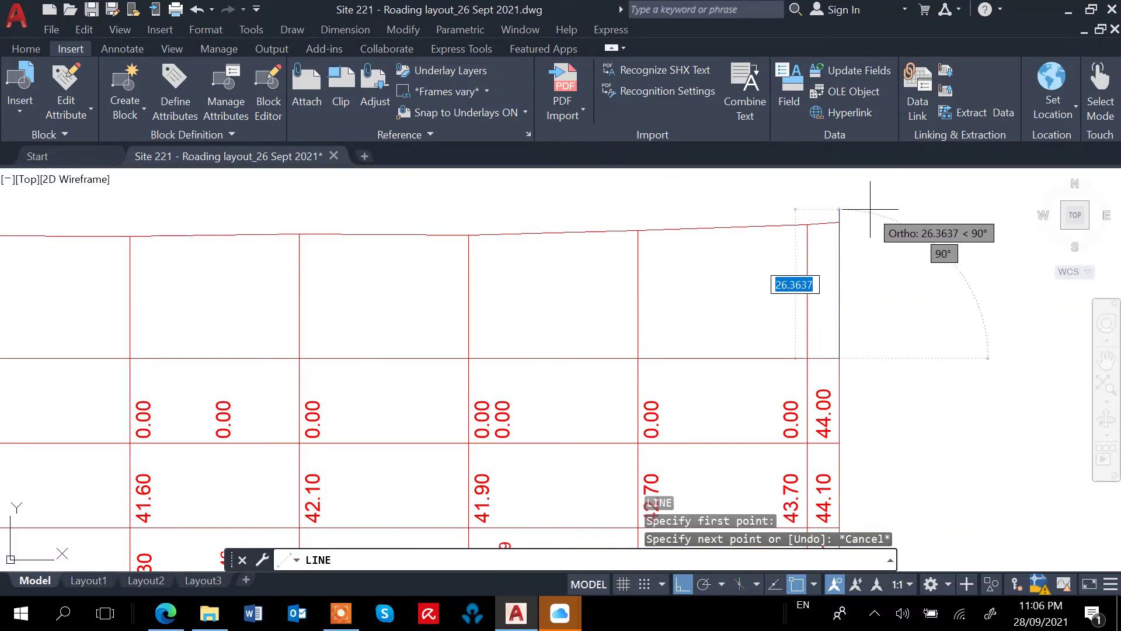
pyautogui.write('2')
pyautogui.press('Return')
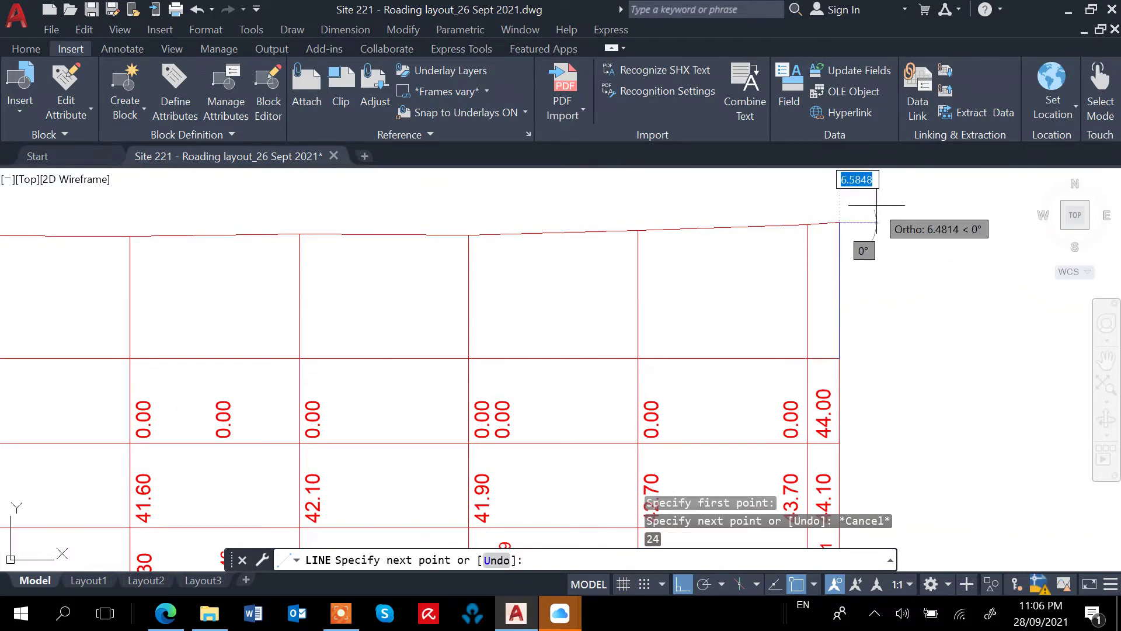
pyautogui.press('Escape')
pyautogui.scroll(3, 854, 233)
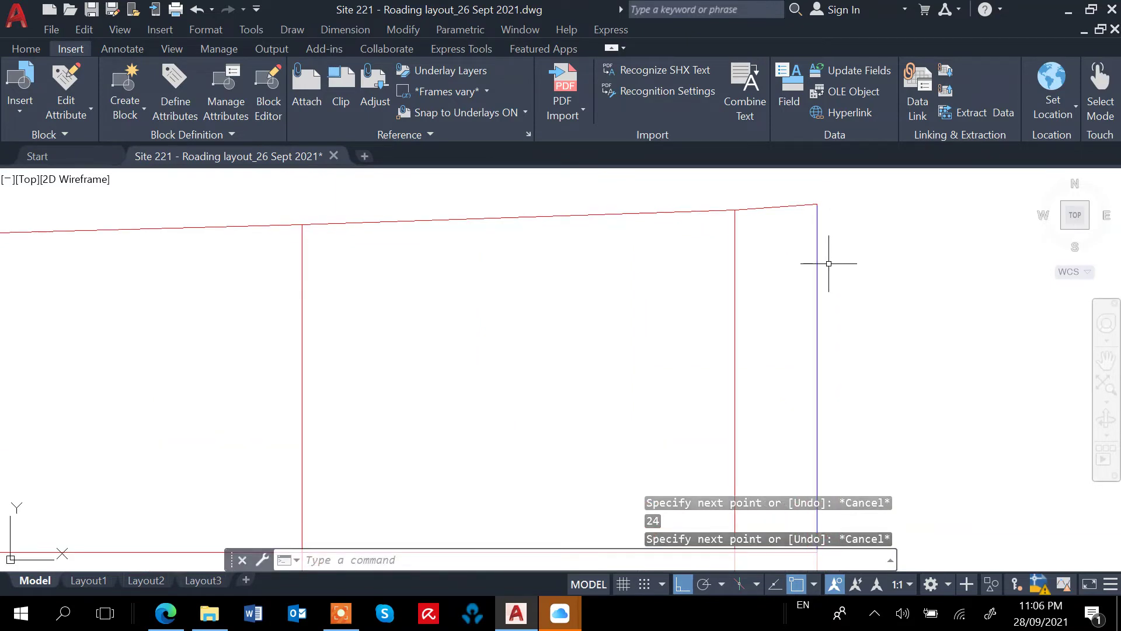
# Step: Draw the proposed road line as a polyline from the top of the 0+000 road-level line to the top of the one at 0+155.71
pyautogui.scroll(-3, 831, 260)
pyautogui.moveTo(439, 375); pyautogui.dragTo(680, 363, button='middle')
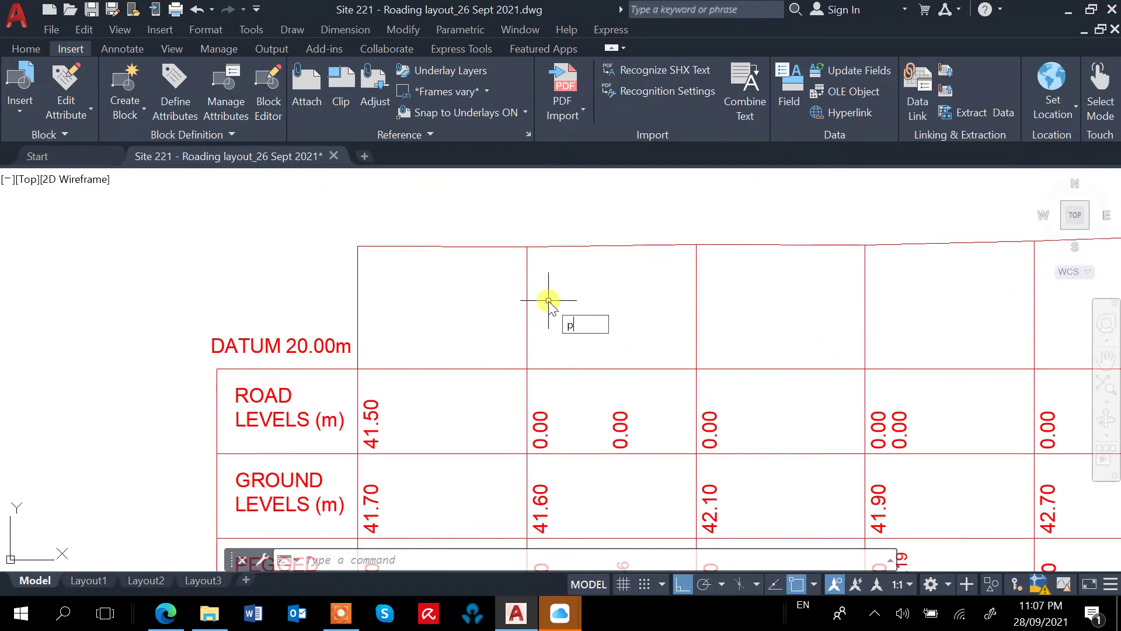
pyautogui.write('l')
pyautogui.press('Return')
pyautogui.scroll(6, 330, 226)
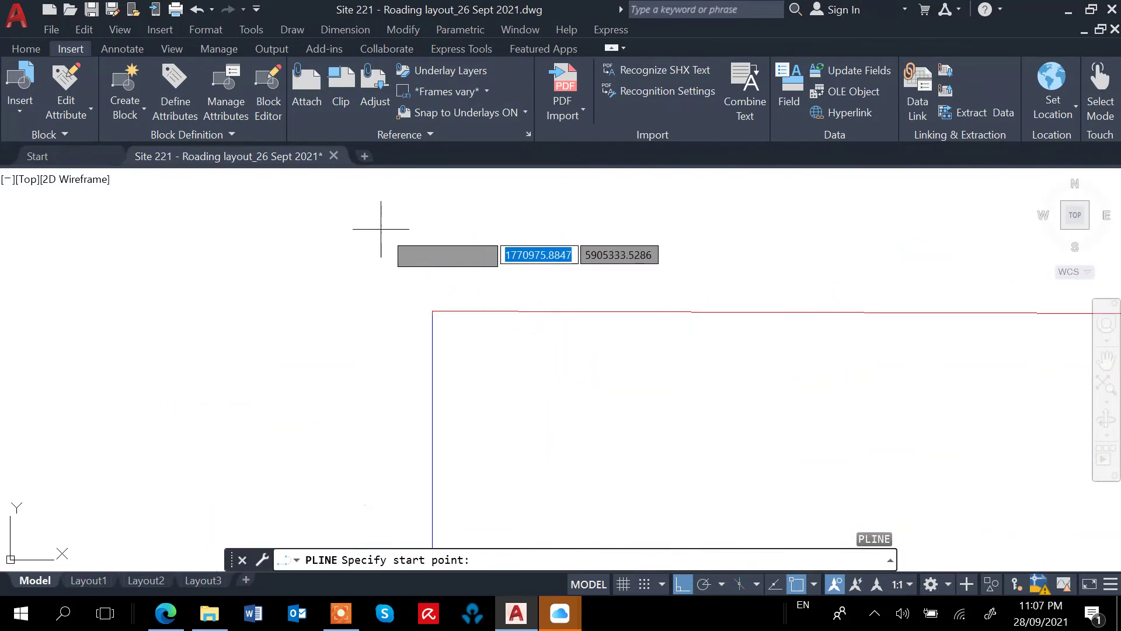
pyautogui.scroll(2, 432, 315)
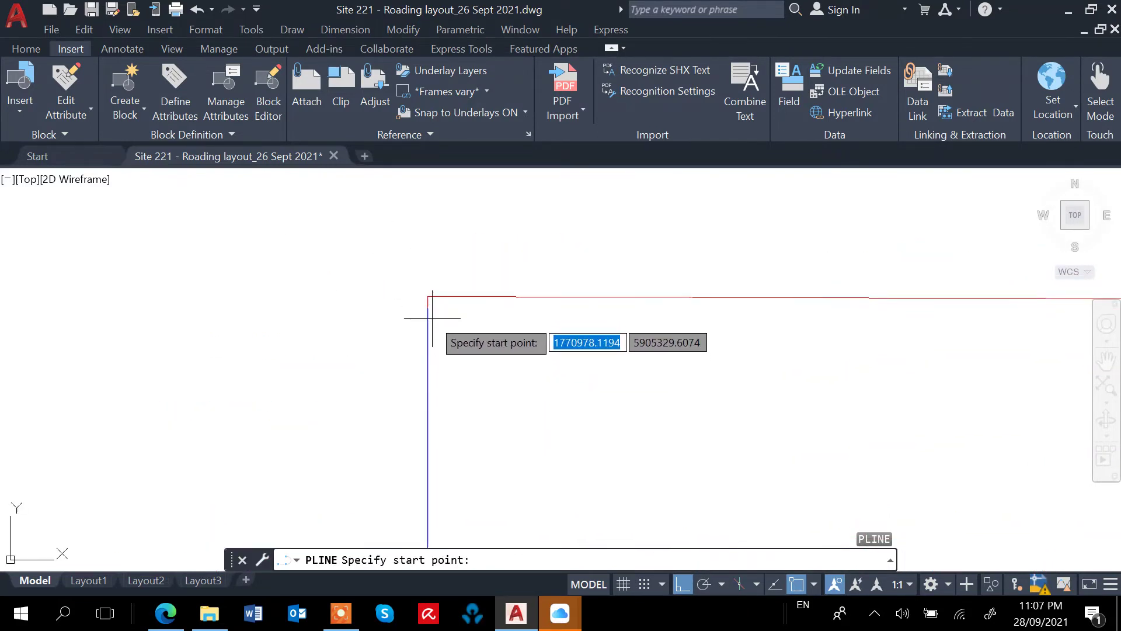
pyautogui.scroll(3, 432, 319)
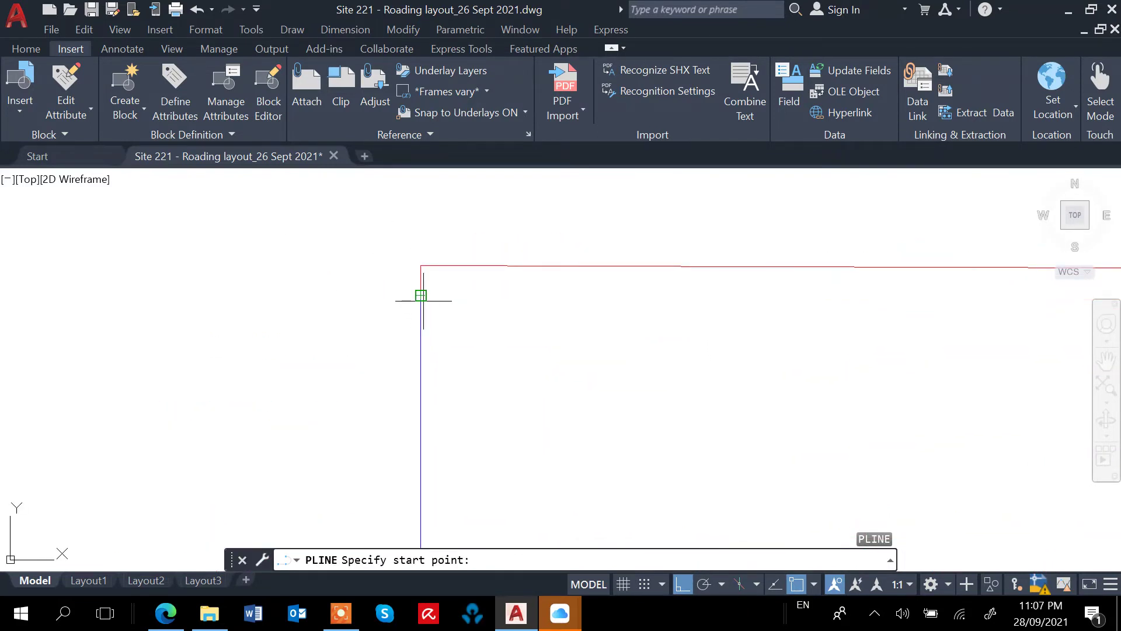
pyautogui.click(421, 295)
pyautogui.moveTo(808, 318); pyautogui.dragTo(407, 326, button='middle')
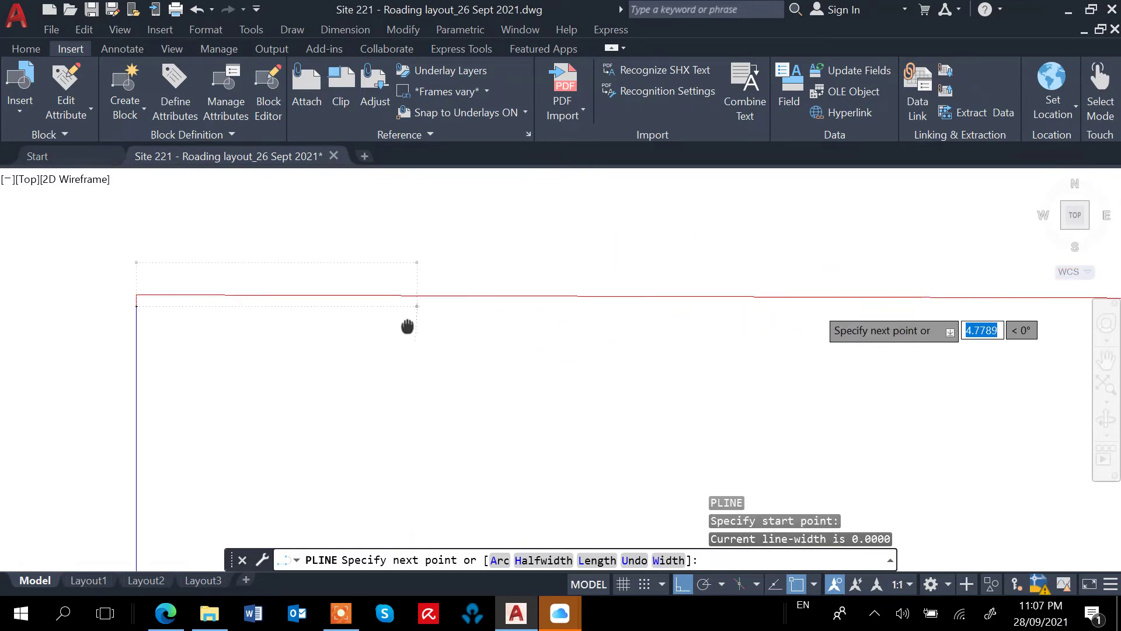
pyautogui.scroll(-5, 368, 341)
pyautogui.moveTo(926, 327)
pyautogui.mouseDown(button='middle')
pyautogui.moveTo(436, 345)
pyautogui.moveTo(421, 336)
pyautogui.mouseUp(button='middle')
pyautogui.moveTo(350, 342)
pyautogui.mouseDown(button='middle')
pyautogui.moveTo(470, 333)
pyautogui.moveTo(337, 328)
pyautogui.mouseUp(button='middle')
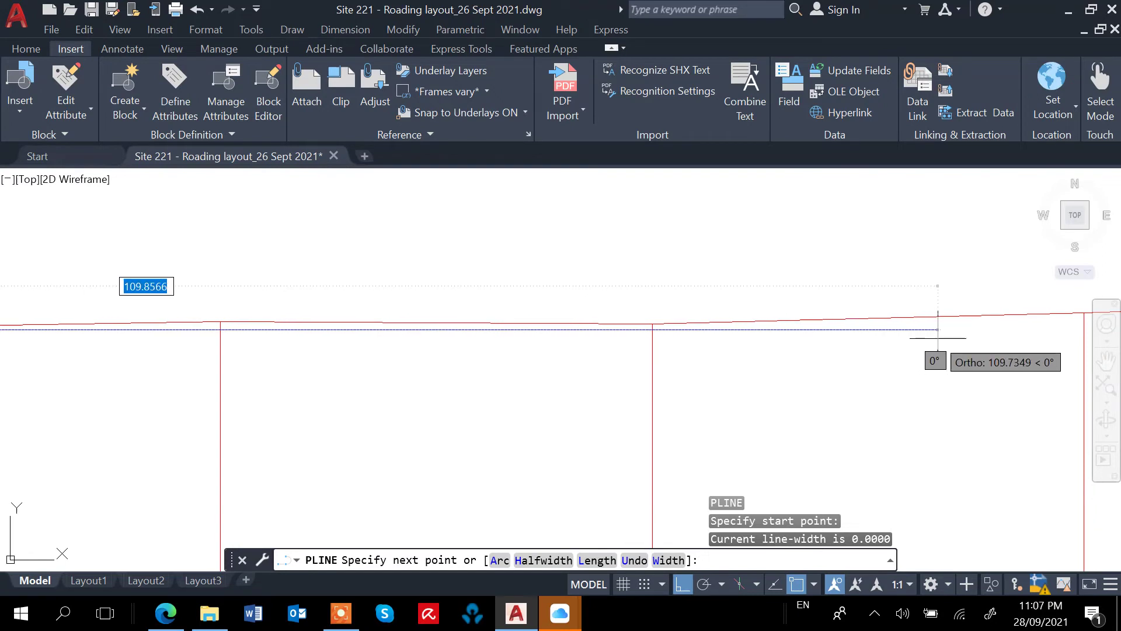
pyautogui.moveTo(938, 338); pyautogui.dragTo(533, 358, button='middle')
pyautogui.moveTo(883, 317)
pyautogui.mouseDown(button='middle')
pyautogui.moveTo(915, 354)
pyautogui.moveTo(576, 353)
pyautogui.mouseUp(button='middle')
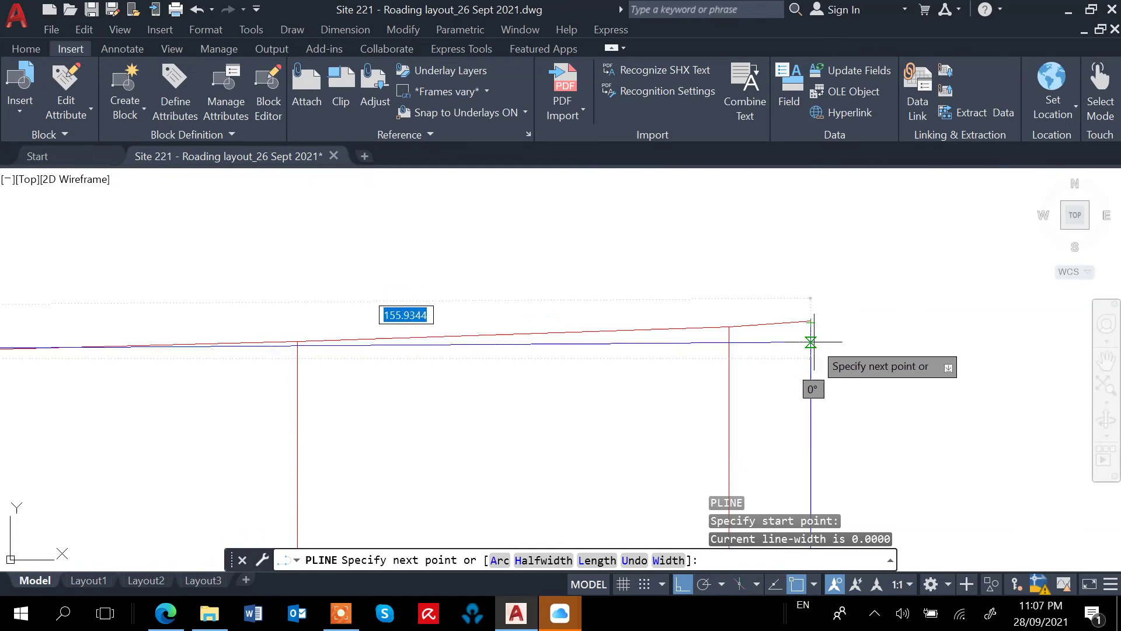
pyautogui.scroll(2, 809, 342)
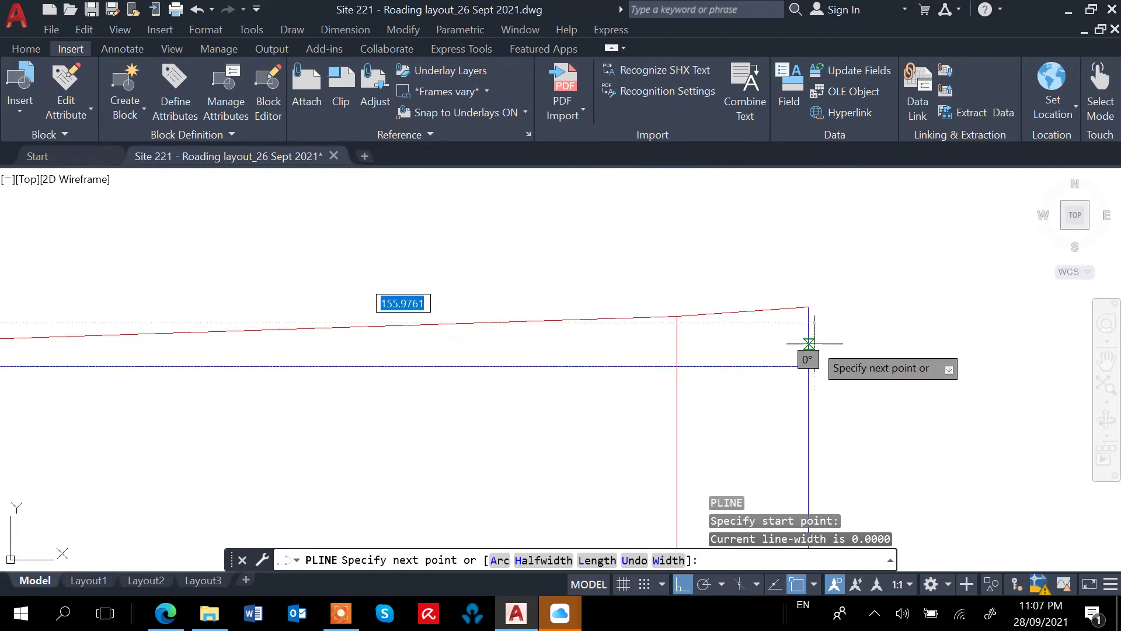
pyautogui.scroll(3, 812, 339)
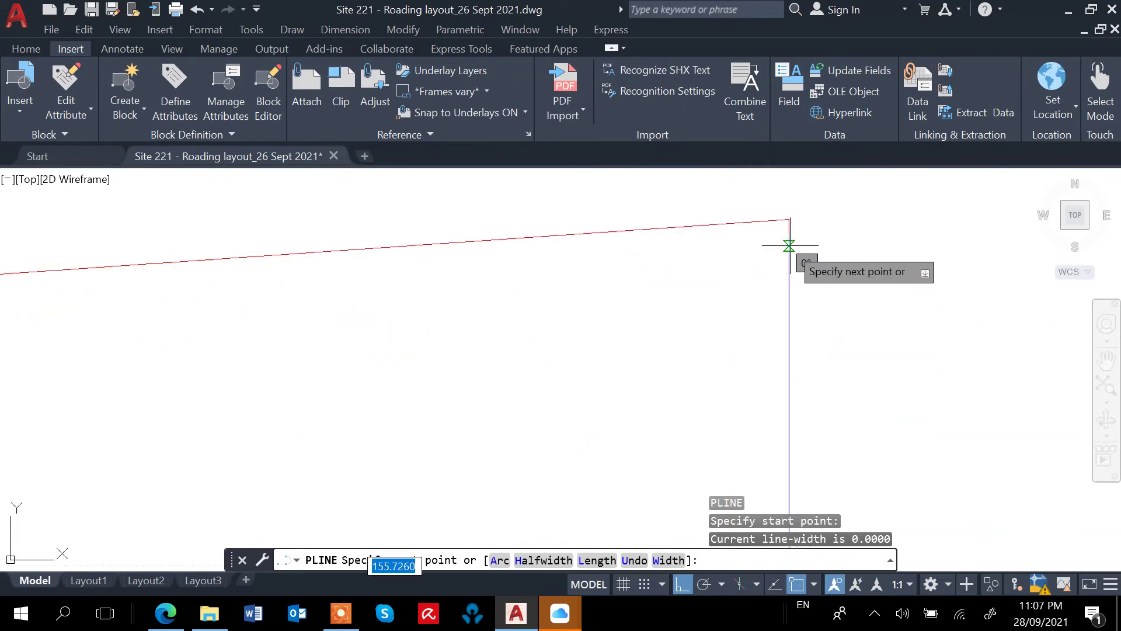
pyautogui.scroll(2, 802, 245)
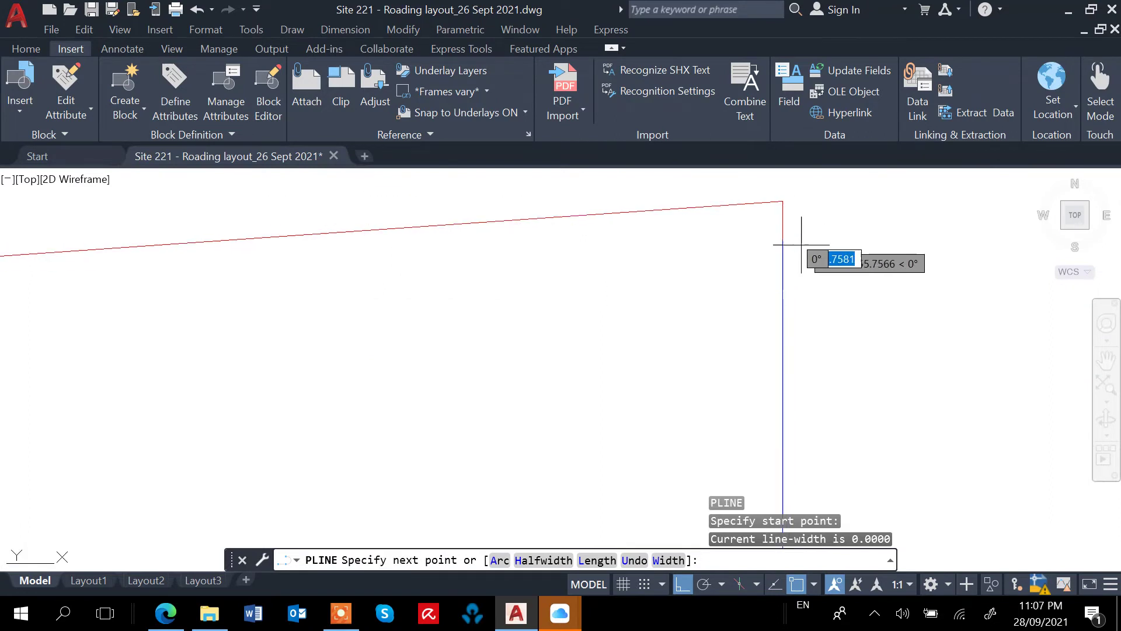
pyautogui.click(783, 240)
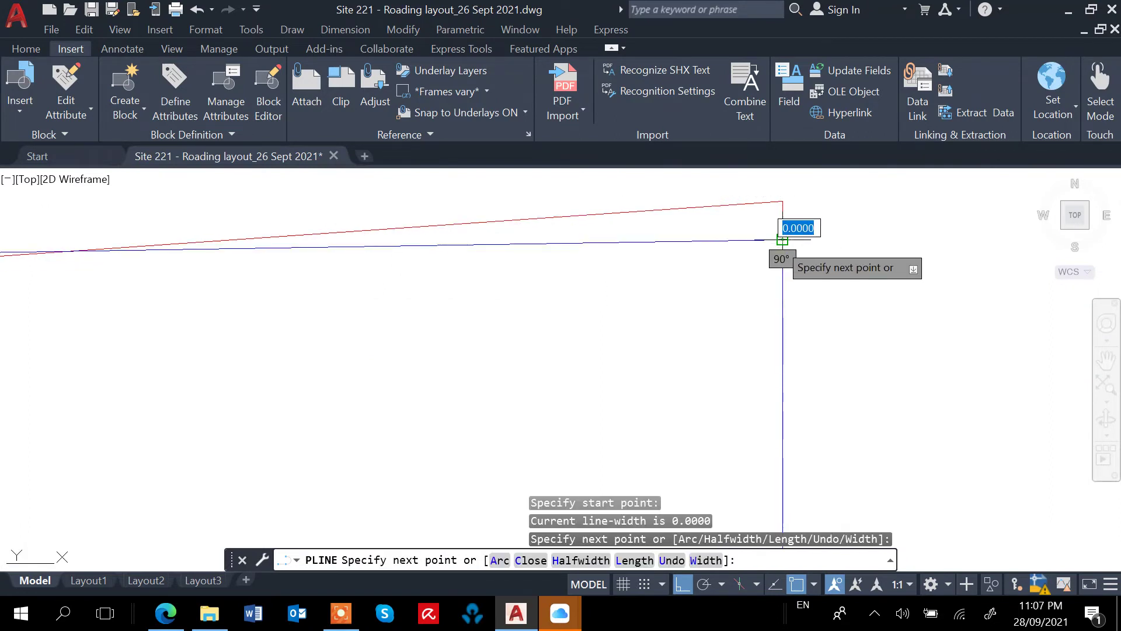
pyautogui.press('Escape')
# Step: Examine the proposed road line against the ground profile along the whole section, from chainage 0+155.71 back to 0+000
pyautogui.scroll(-5, 848, 288)
pyautogui.moveTo(648, 343); pyautogui.dragTo(850, 303, button='middle')
pyautogui.scroll(-3, 738, 366)
pyautogui.moveTo(367, 409)
pyautogui.mouseDown(button='middle')
pyautogui.moveTo(397, 417)
pyautogui.moveTo(495, 365)
pyautogui.mouseUp(button='middle')
pyautogui.scroll(2, 641, 348)
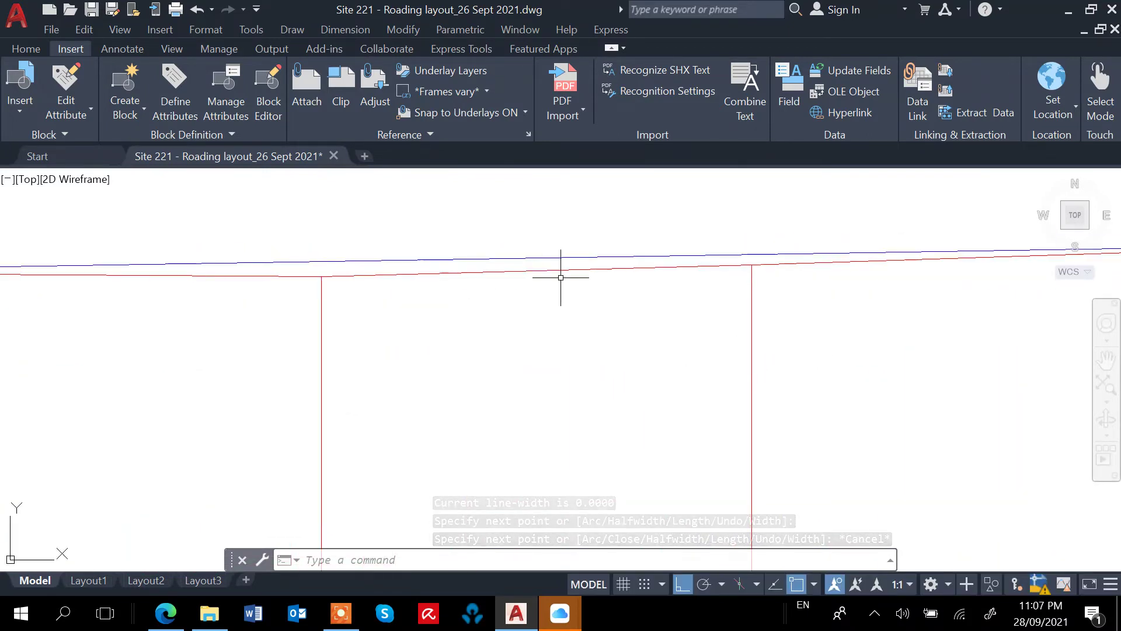
pyautogui.scroll(-4, 561, 277)
pyautogui.click(513, 276)
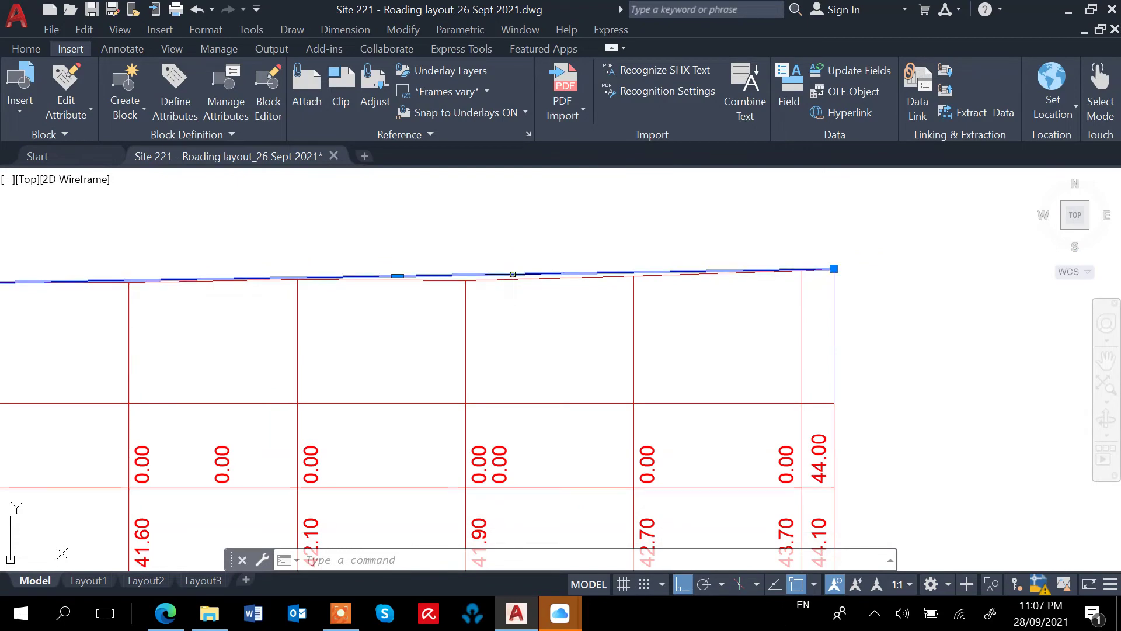
pyautogui.scroll(-2, 532, 349)
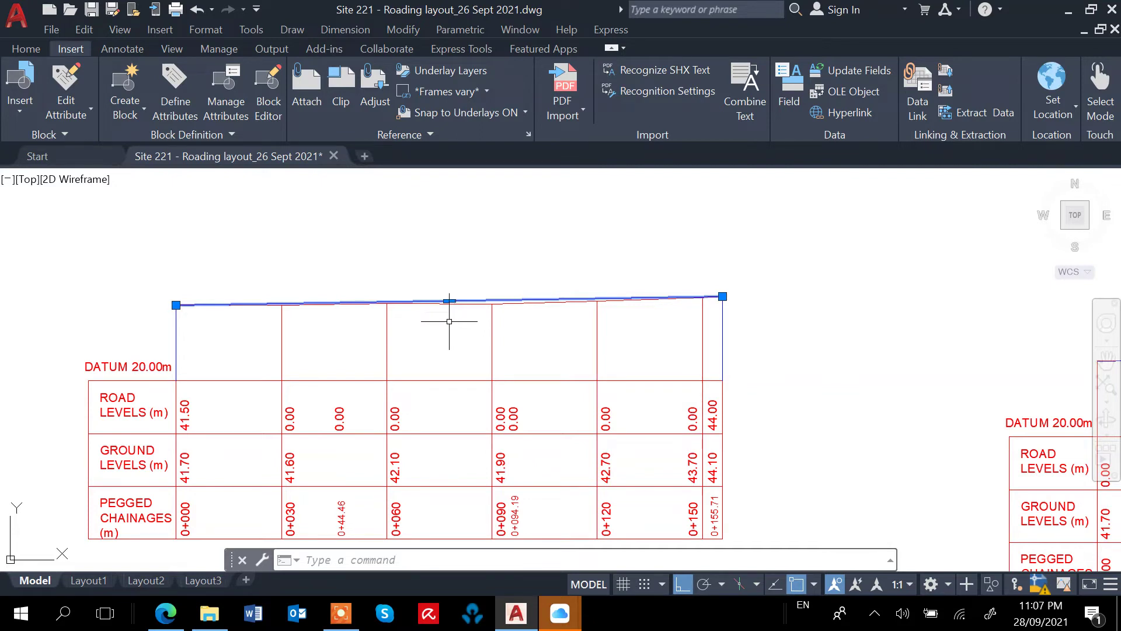
pyautogui.press('Escape')
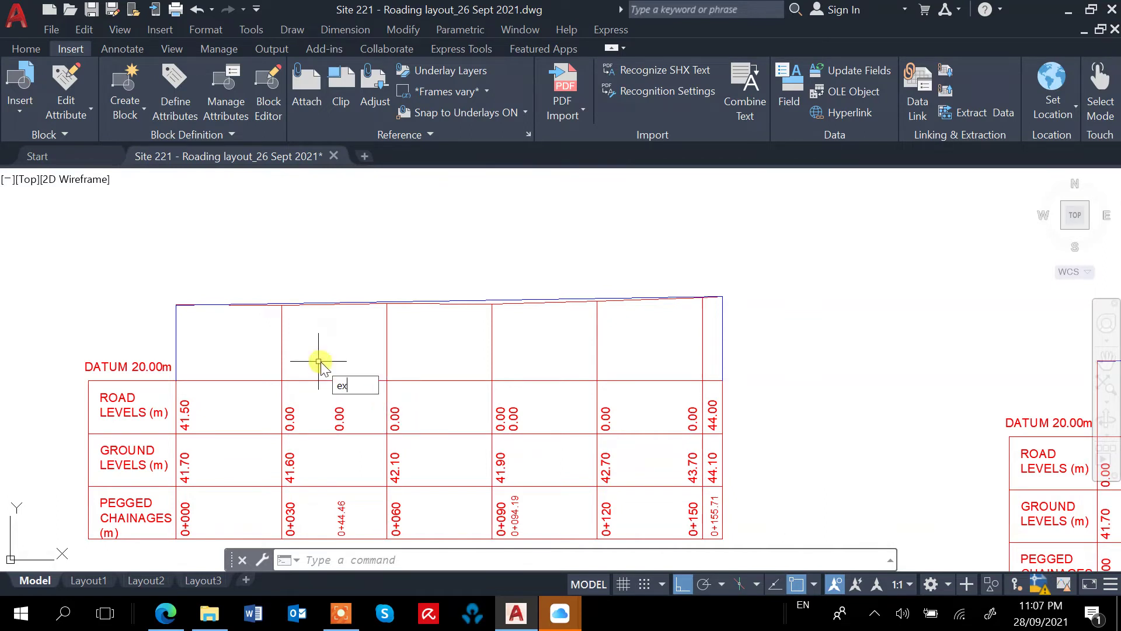
# Step: Extend the vertical chainage lines at 0+030, 0+060, 0+090, 0+120 and 0+150 up to the proposed road line
pyautogui.press('Return')
pyautogui.scroll(1, 277, 319)
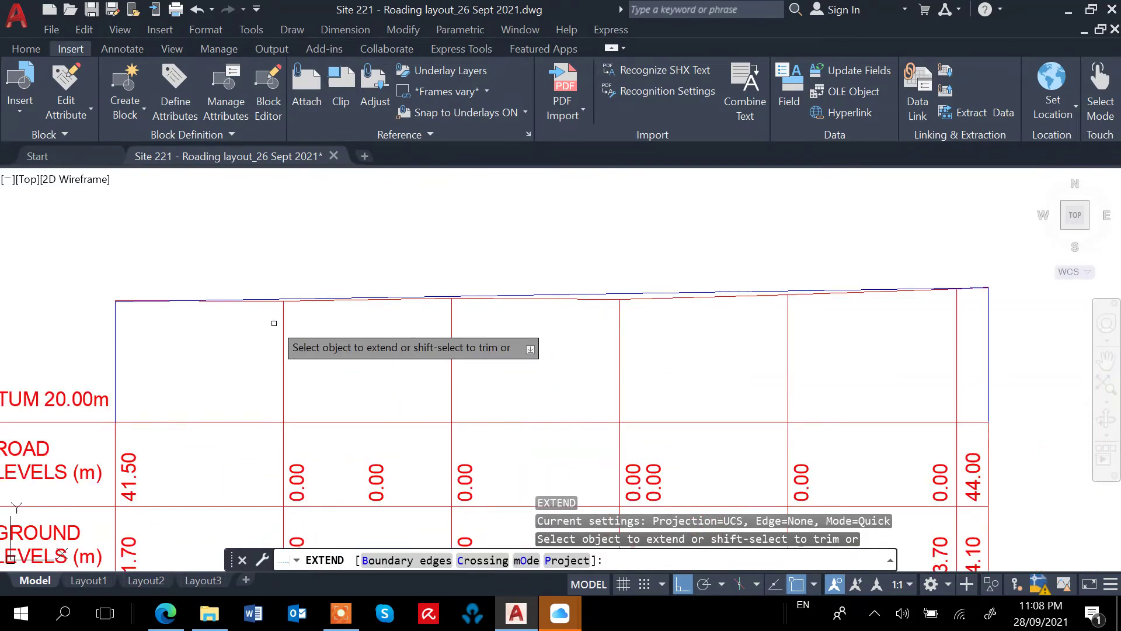
pyautogui.click(283, 323)
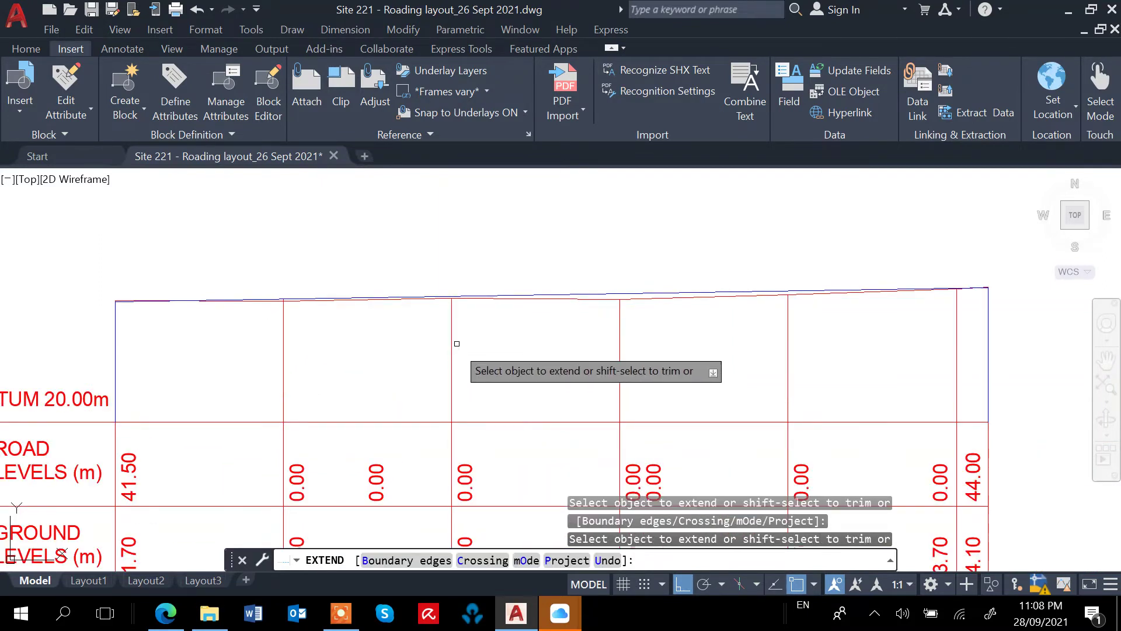
pyautogui.click(454, 343)
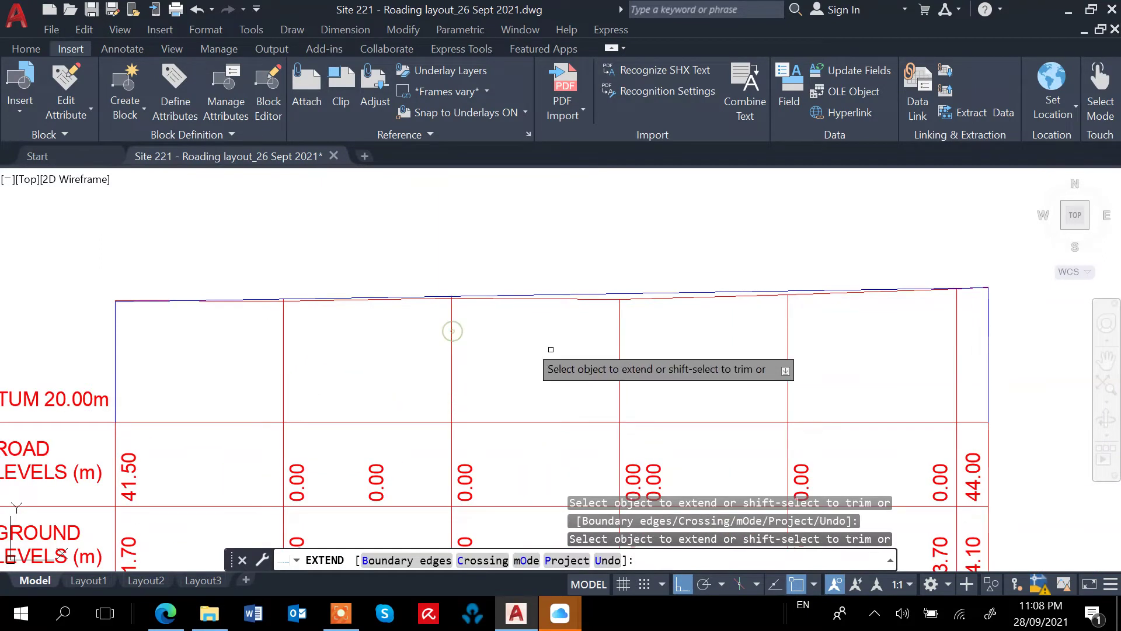
pyautogui.click(618, 314)
pyautogui.click(785, 309)
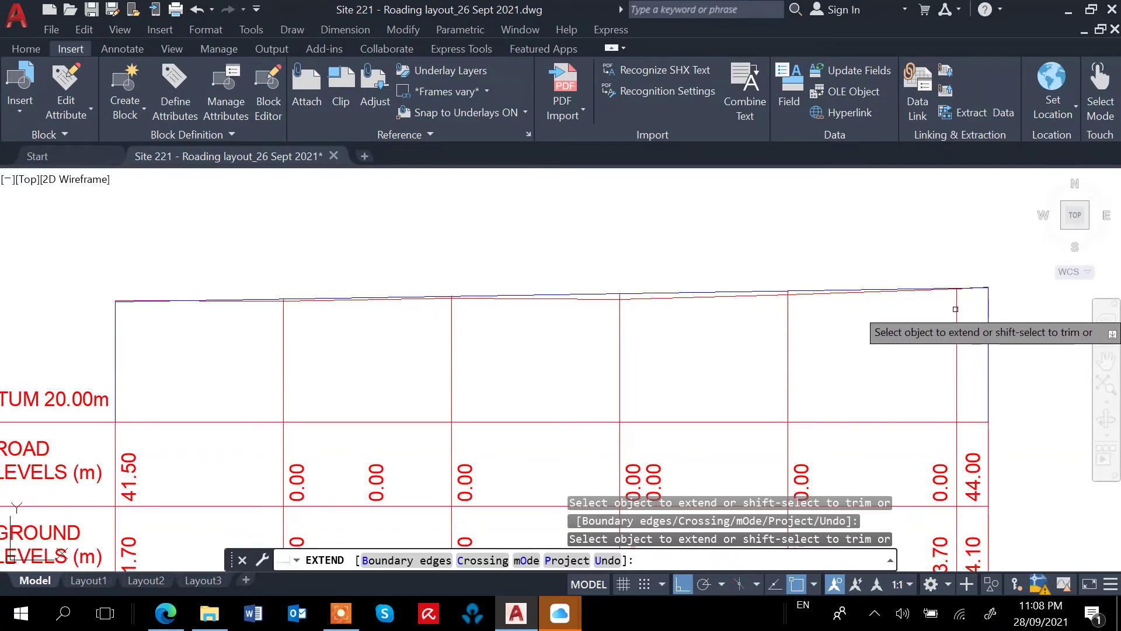
pyautogui.scroll(4, 955, 309)
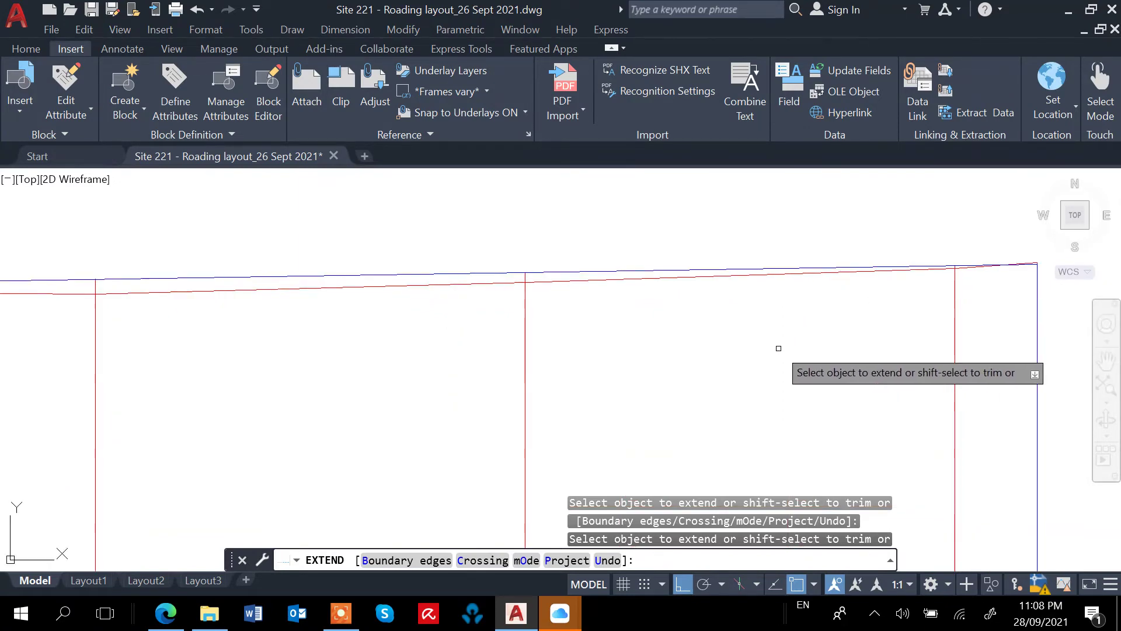
pyautogui.scroll(4, 1040, 262)
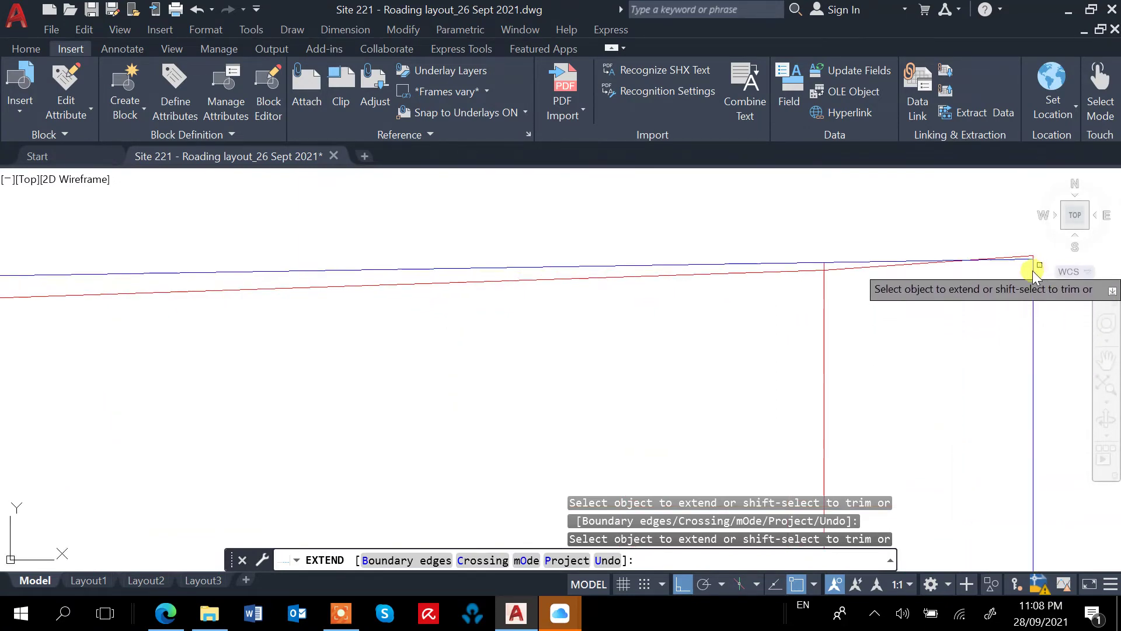
pyautogui.press('Escape')
# Step: Add an aligned dimension from the datum line up to the proposed road line at chainage 0+030
pyautogui.scroll(-4, 771, 375)
pyautogui.moveTo(678, 388); pyautogui.dragTo(790, 253, button='middle')
pyautogui.scroll(-4, 779, 274)
pyautogui.scroll(-2, 690, 327)
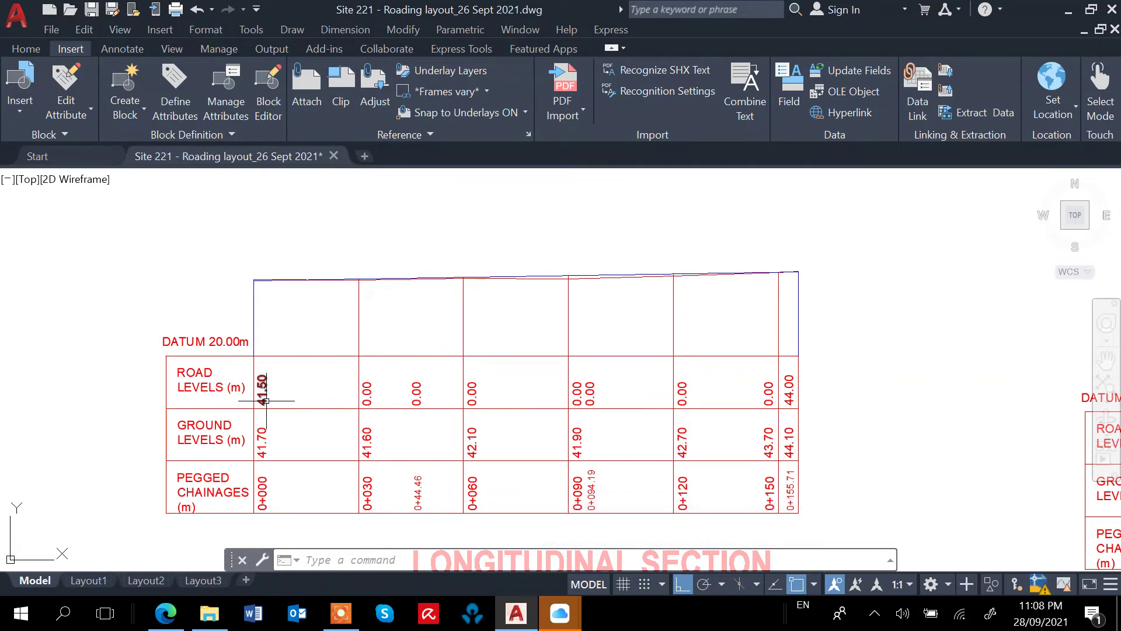
pyautogui.scroll(2, 267, 400)
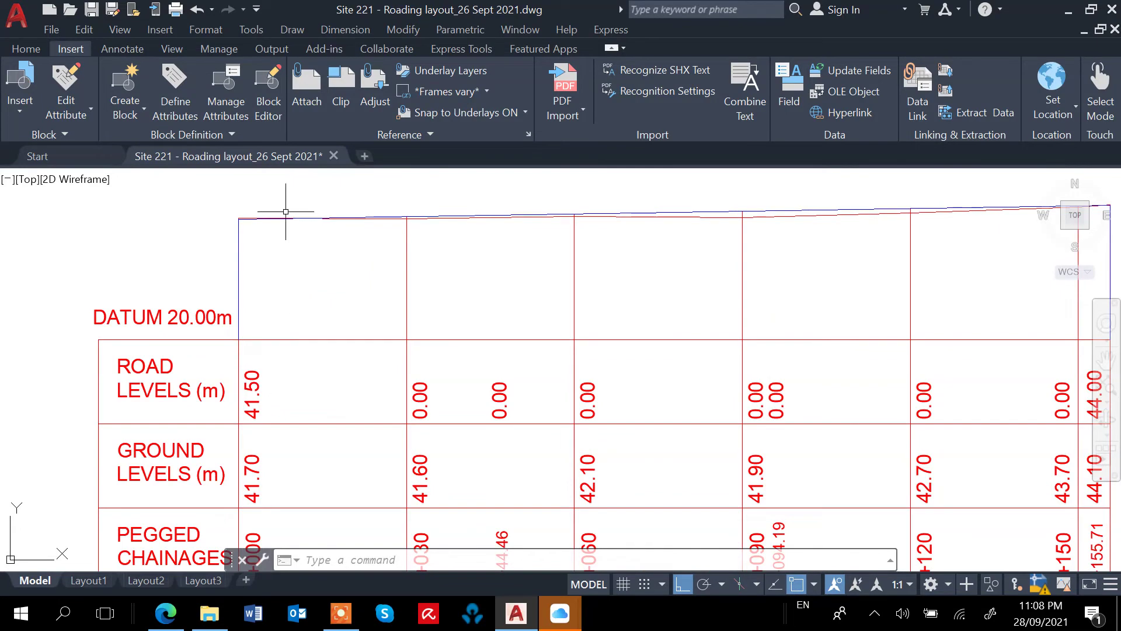
pyautogui.click(332, 29)
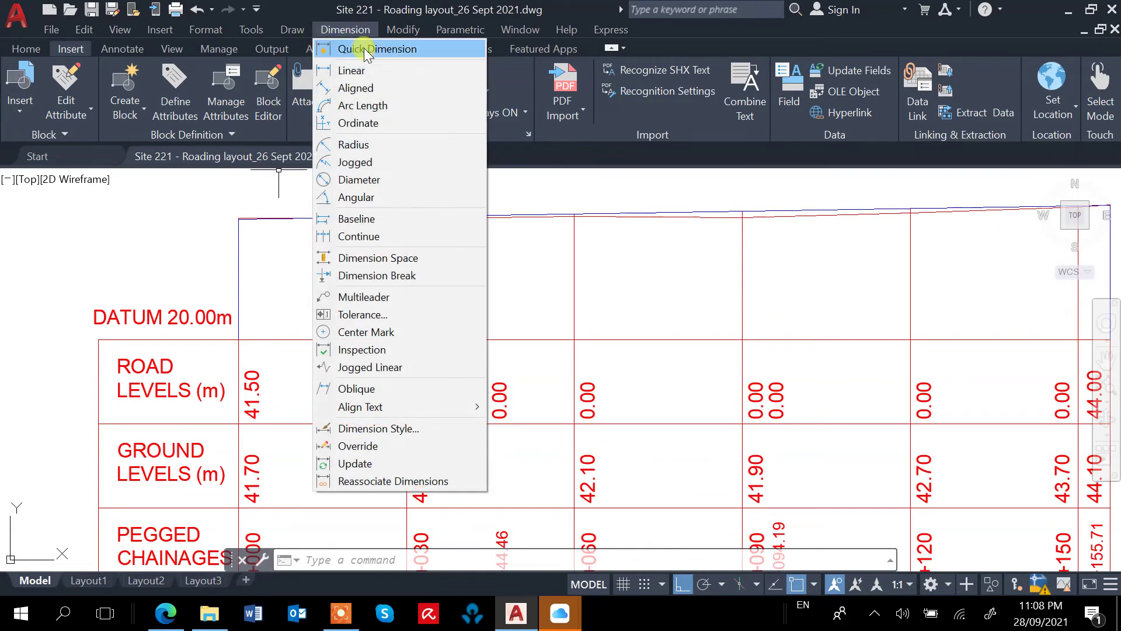
pyautogui.click(367, 89)
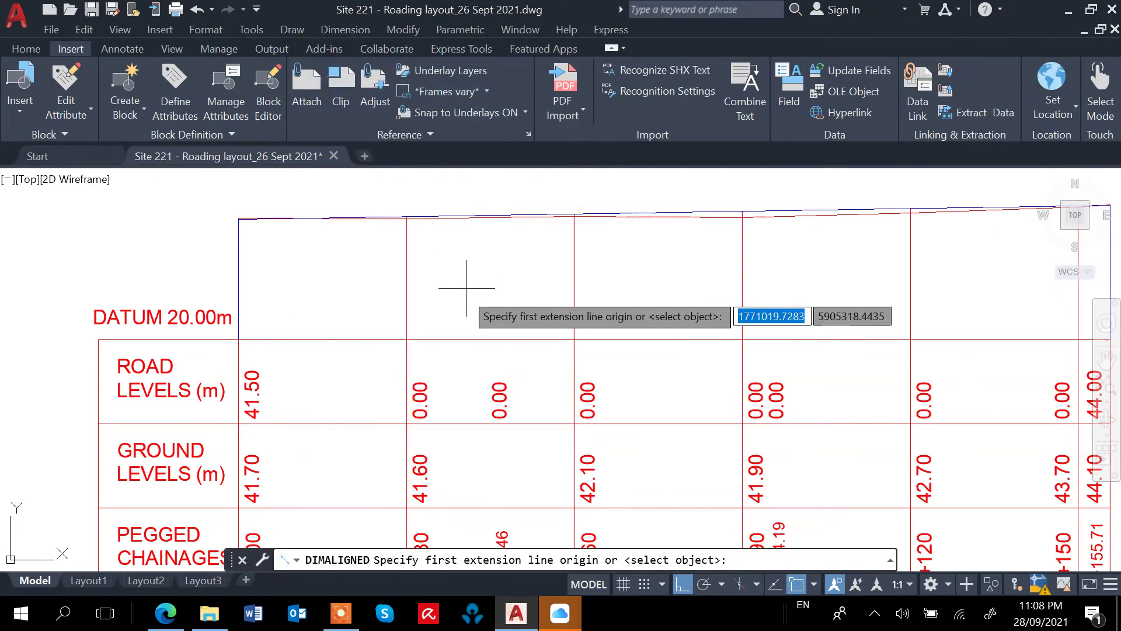
pyautogui.click(407, 339)
pyautogui.scroll(4, 404, 217)
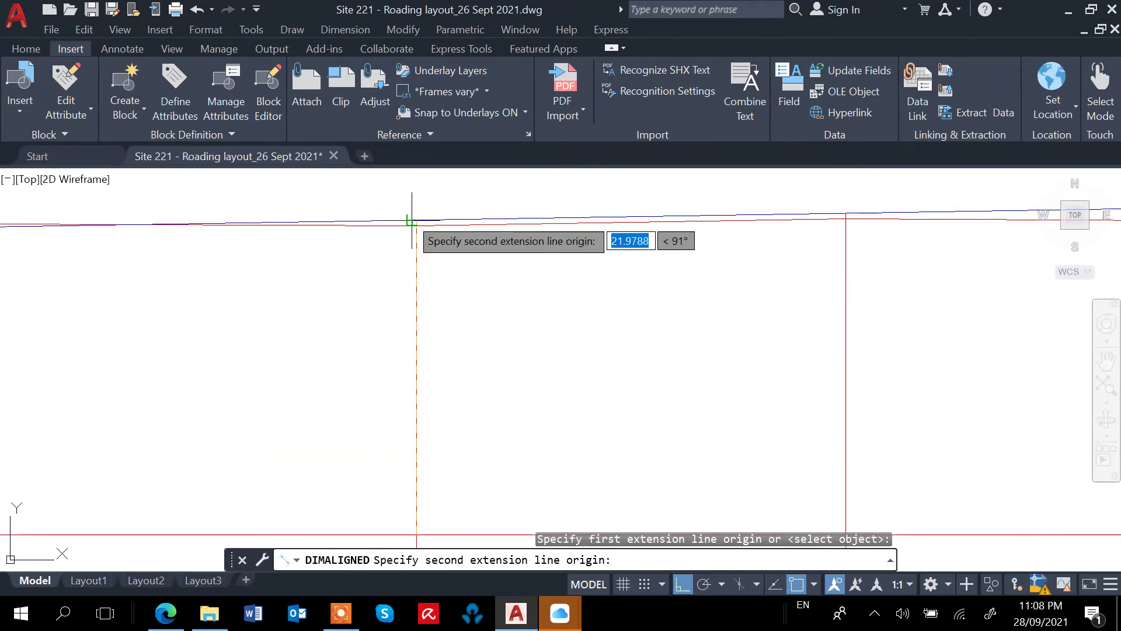
pyautogui.click(415, 221)
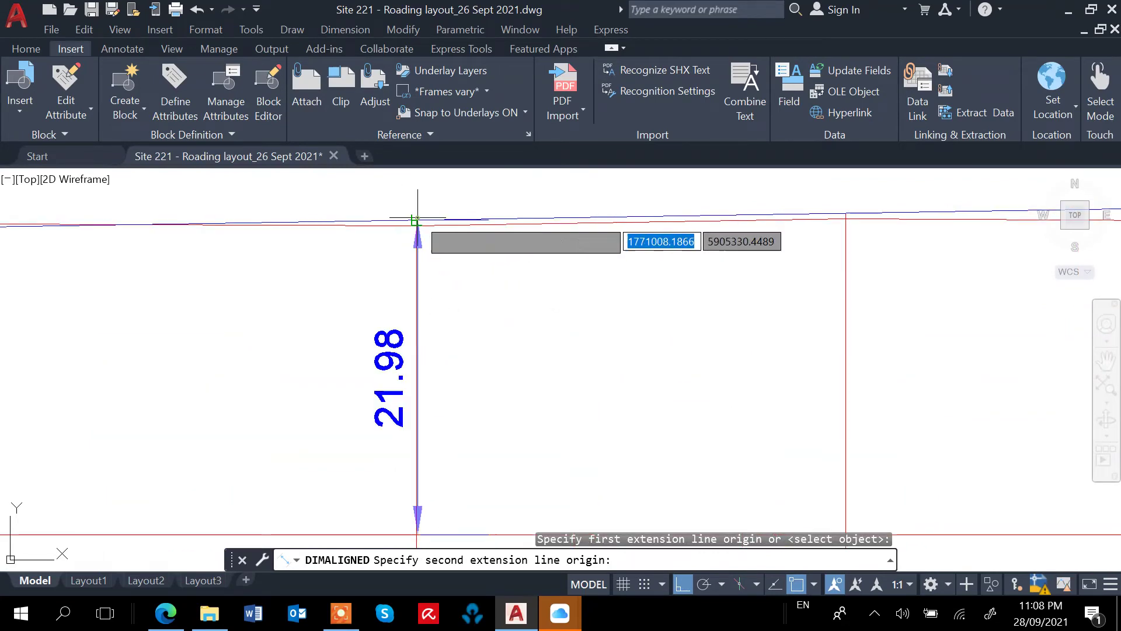
pyautogui.click(523, 217)
pyautogui.moveTo(701, 315)
pyautogui.mouseDown(button='middle')
pyautogui.moveTo(533, 303)
pyautogui.moveTo(524, 290)
pyautogui.mouseUp(button='middle')
# Step: Add aligned dimensions from the datum line up to the proposed road line at chainages 0+060 and 0+090
pyautogui.press('Return')
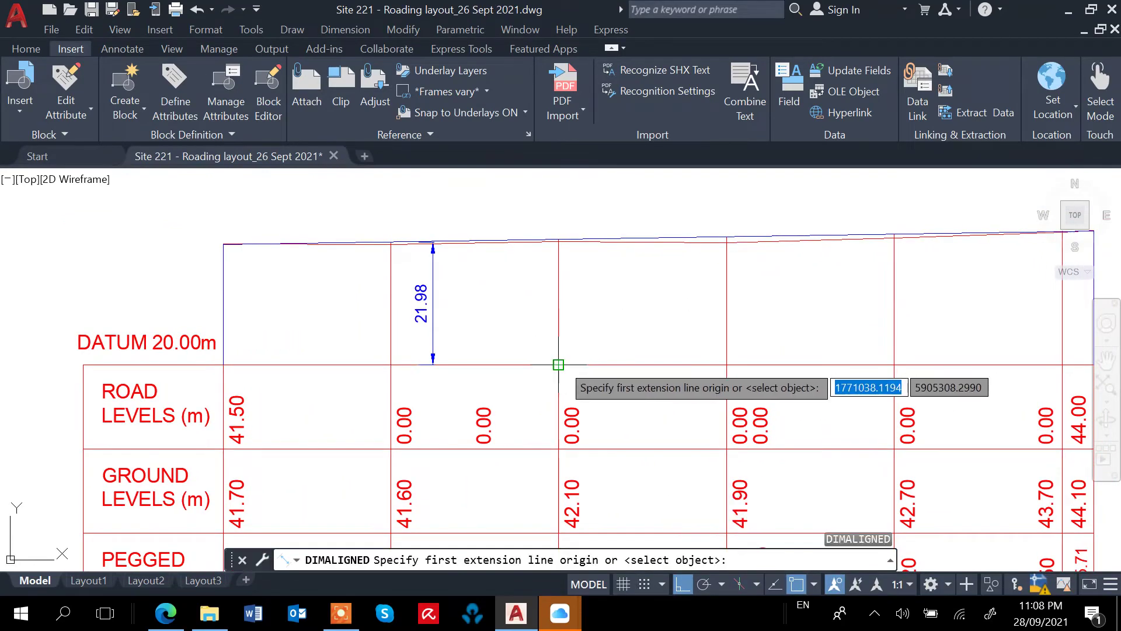
pyautogui.click(560, 363)
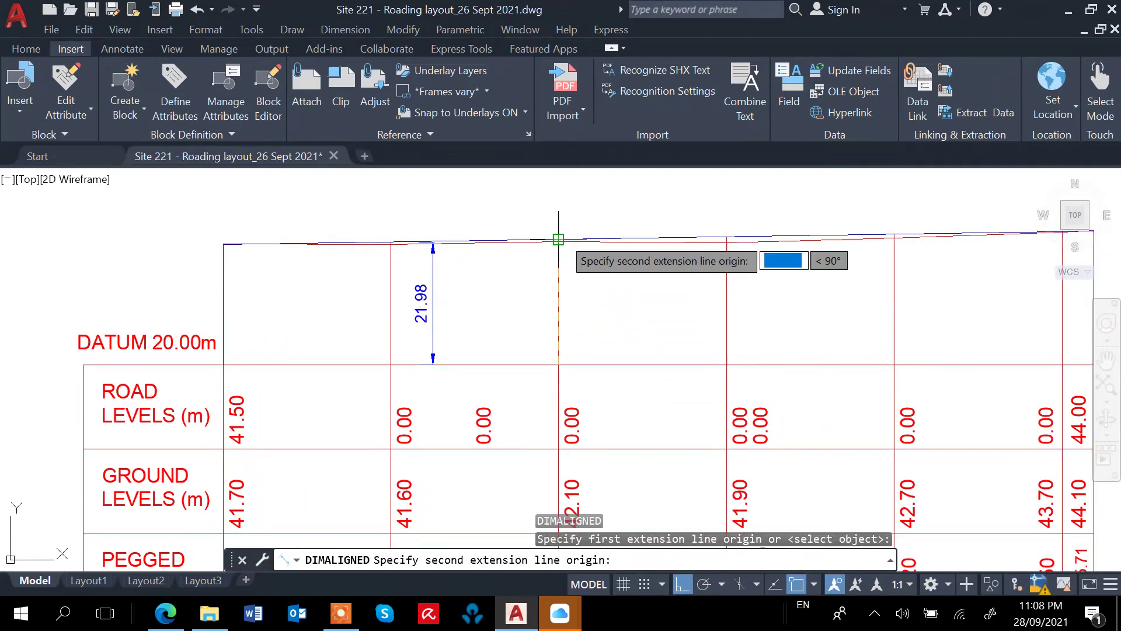
pyautogui.click(559, 239)
pyautogui.click(588, 246)
pyautogui.press('Return')
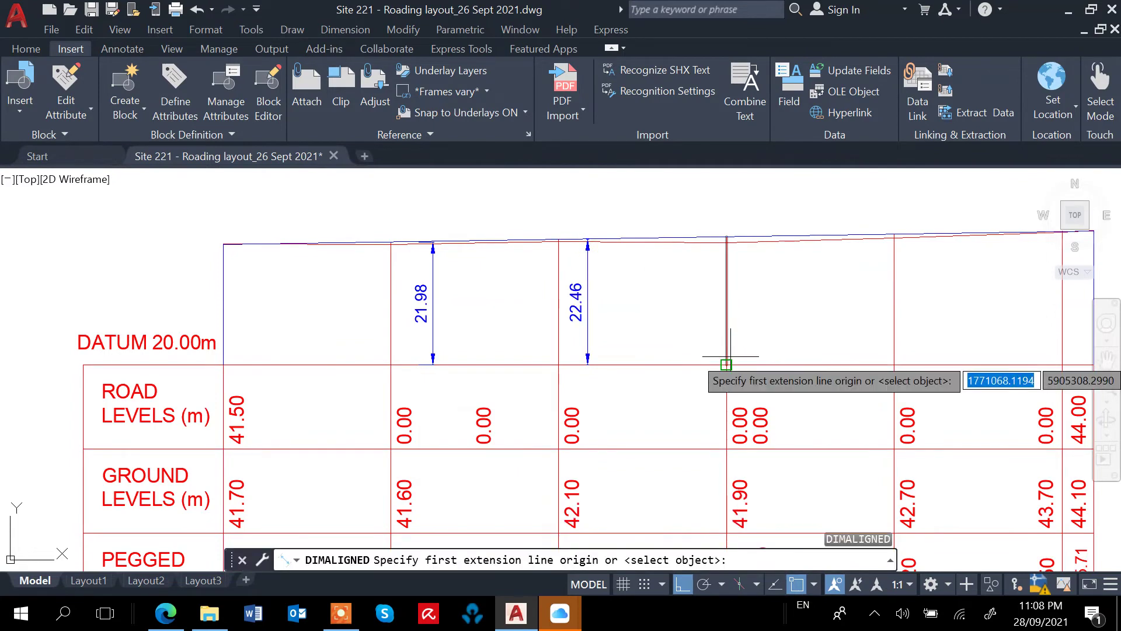
pyautogui.click(727, 364)
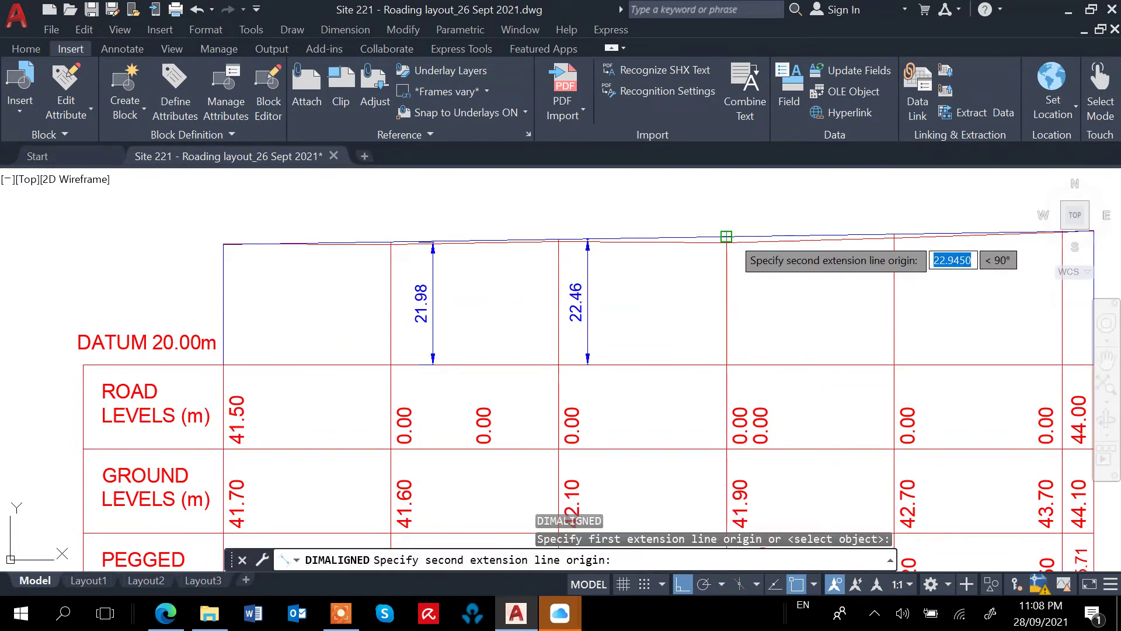
pyautogui.click(727, 239)
pyautogui.click(753, 241)
# Step: Add an aligned dimension from the datum line up to the proposed road line at chainage 0+120
pyautogui.press('Return')
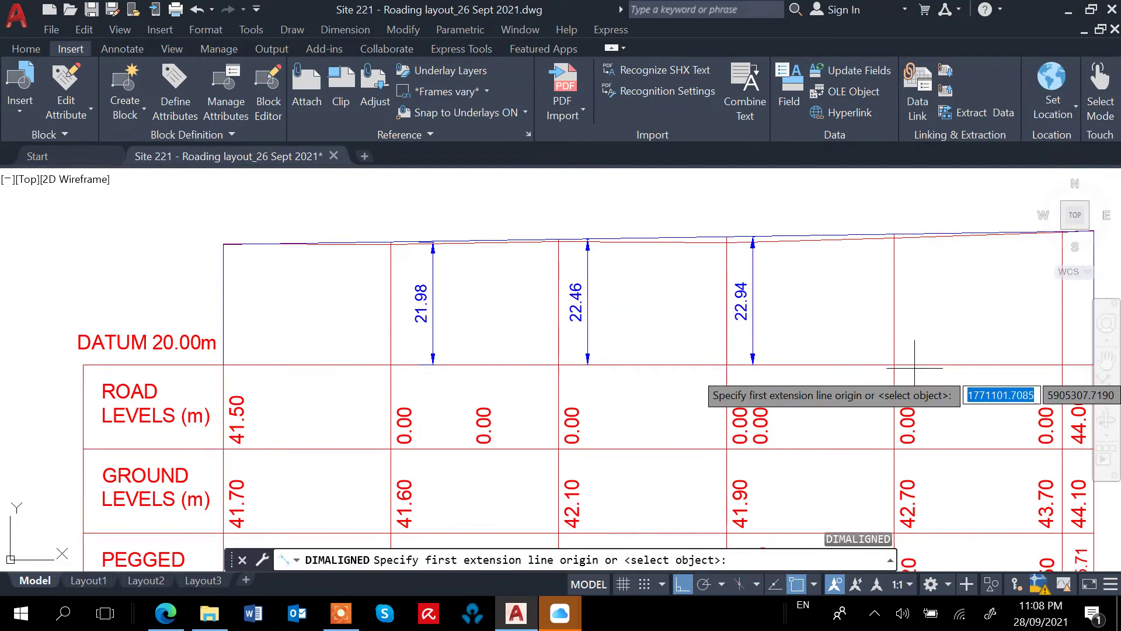
pyautogui.click(894, 365)
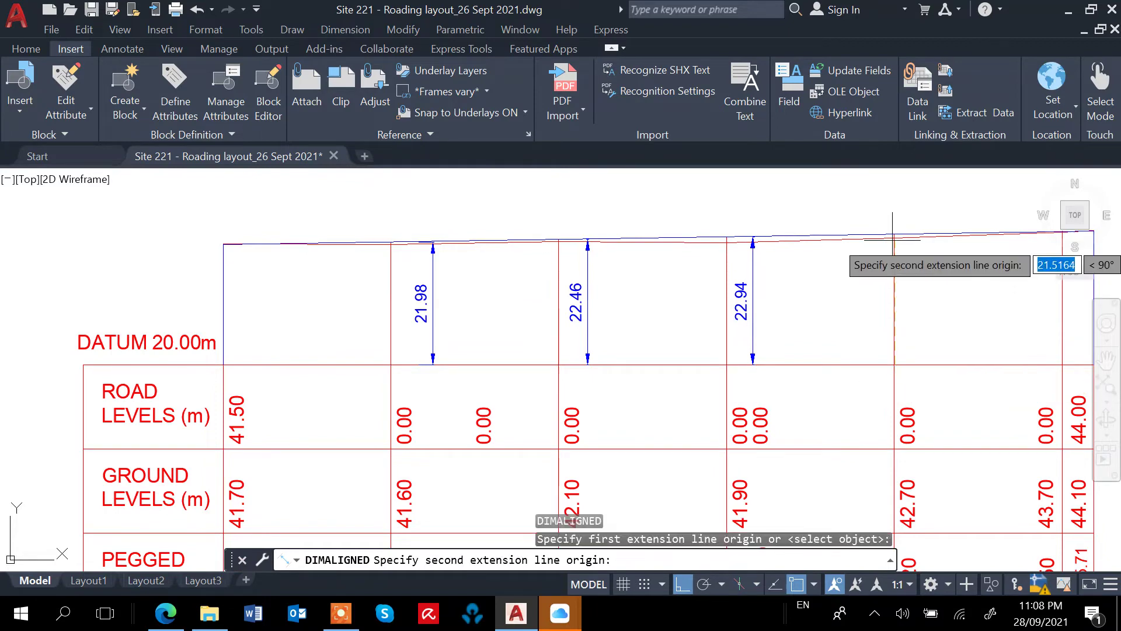